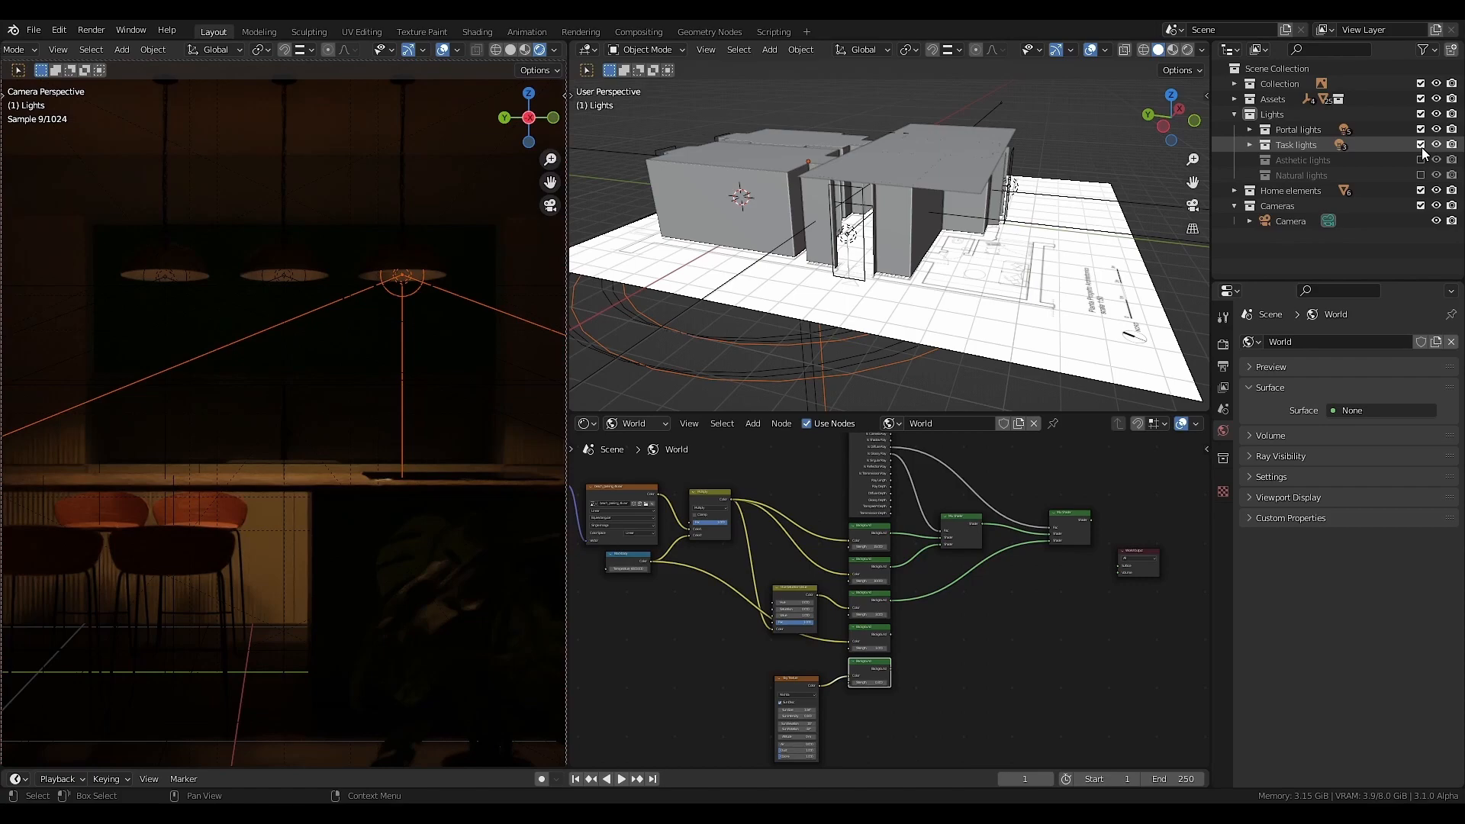
# - Preview the Asthetic lights collection without the Task lights, and the Natural lights collection on its own
pyautogui.click(1421, 144)
pyautogui.click(1421, 159)
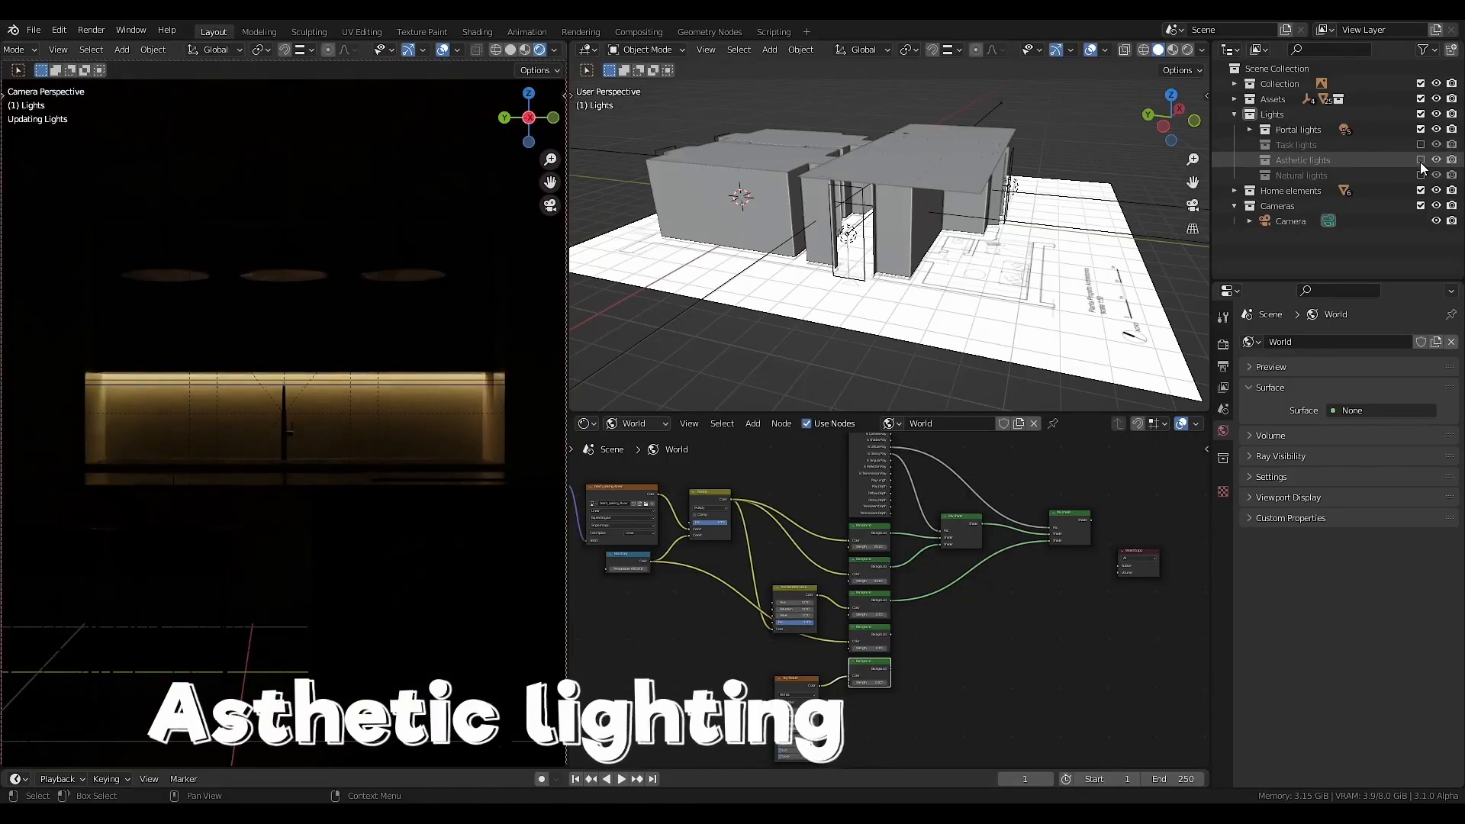
pyautogui.click(1421, 160)
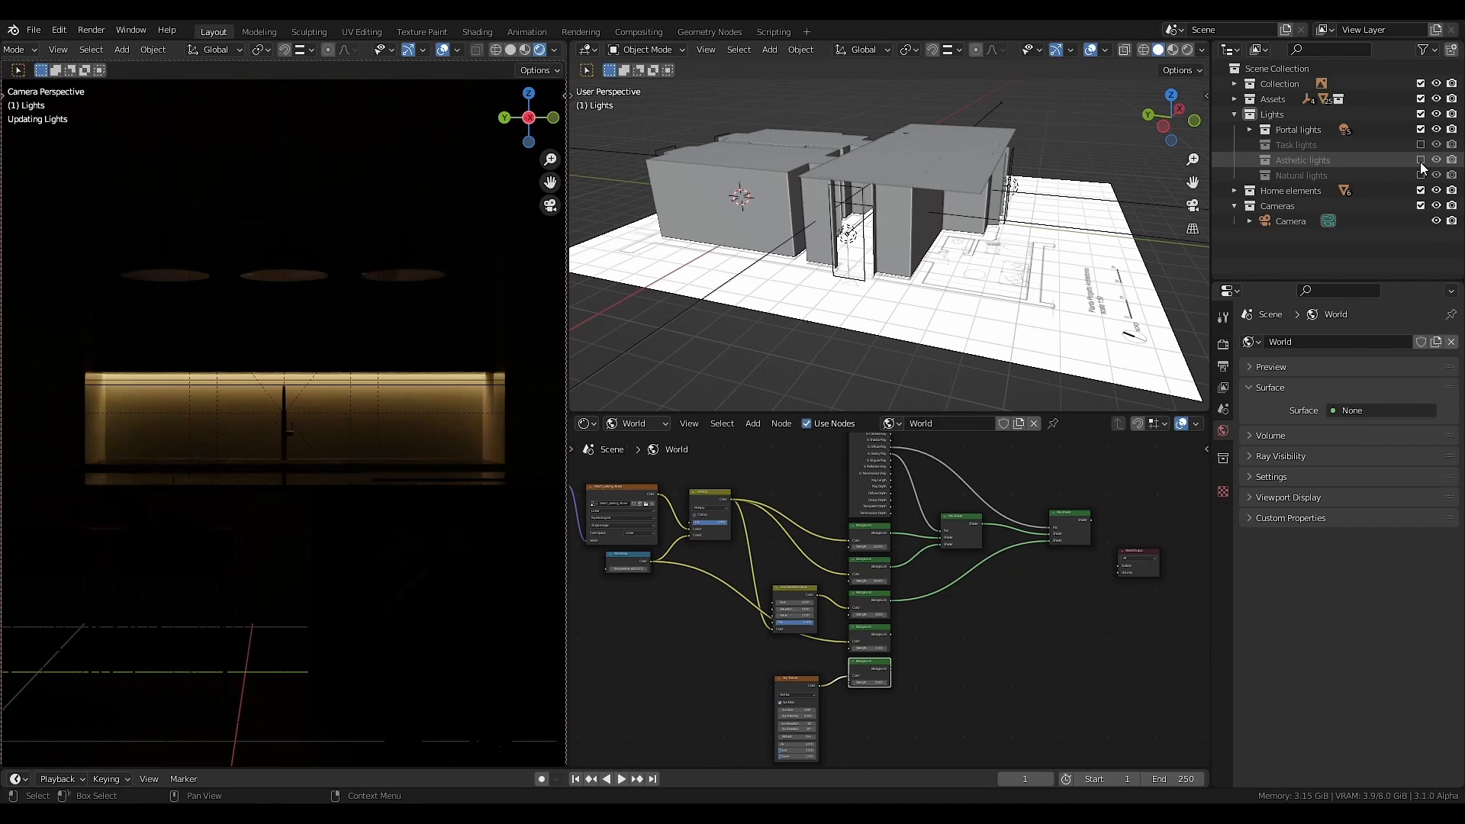
pyautogui.click(1421, 175)
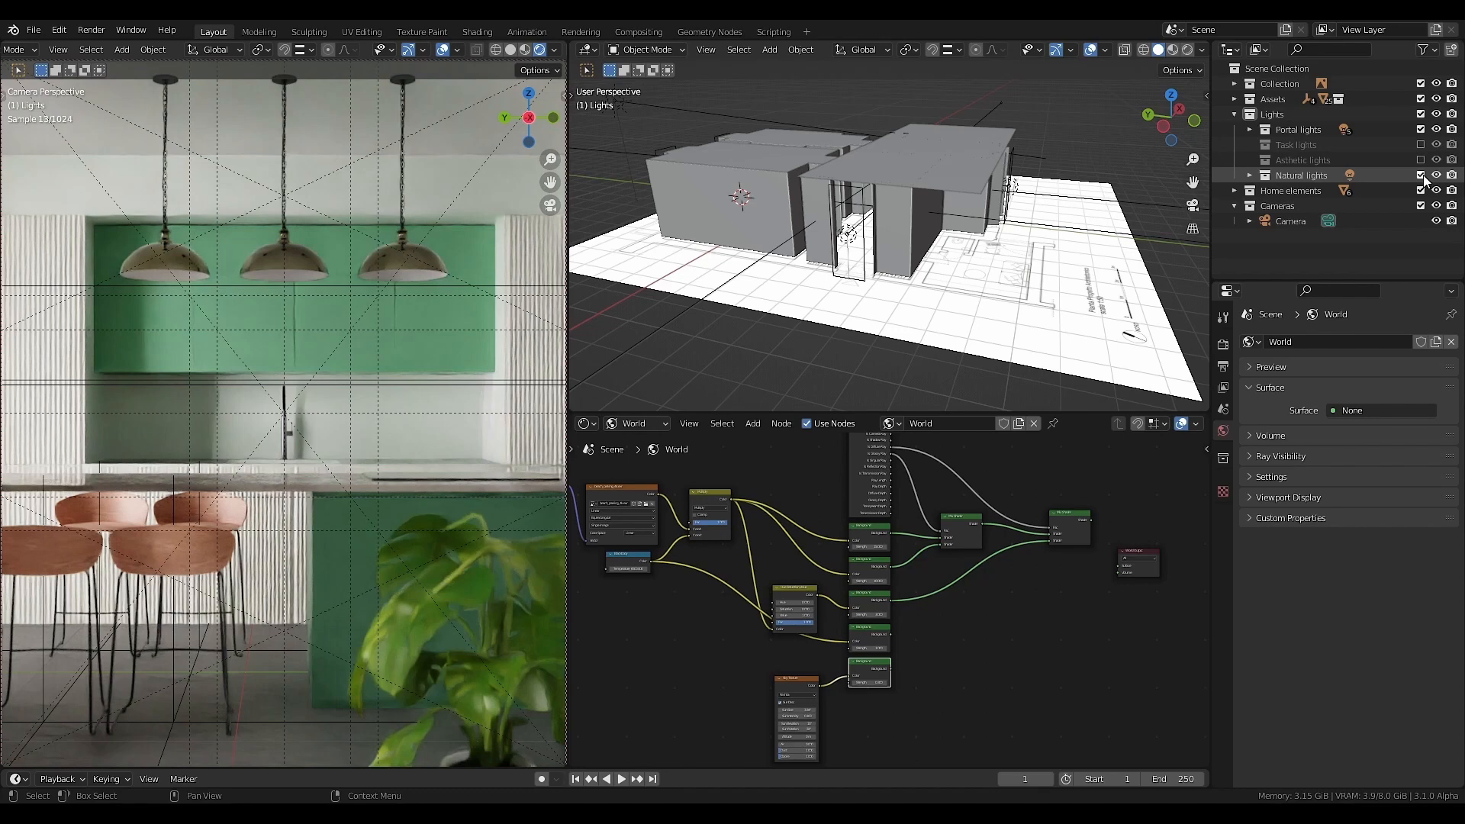
# - Turn off the Natural lights collection and enable Task lights, Asthetic lights and Natural lights one after another
pyautogui.click(1420, 175)
pyautogui.click(1420, 144)
pyautogui.click(1421, 160)
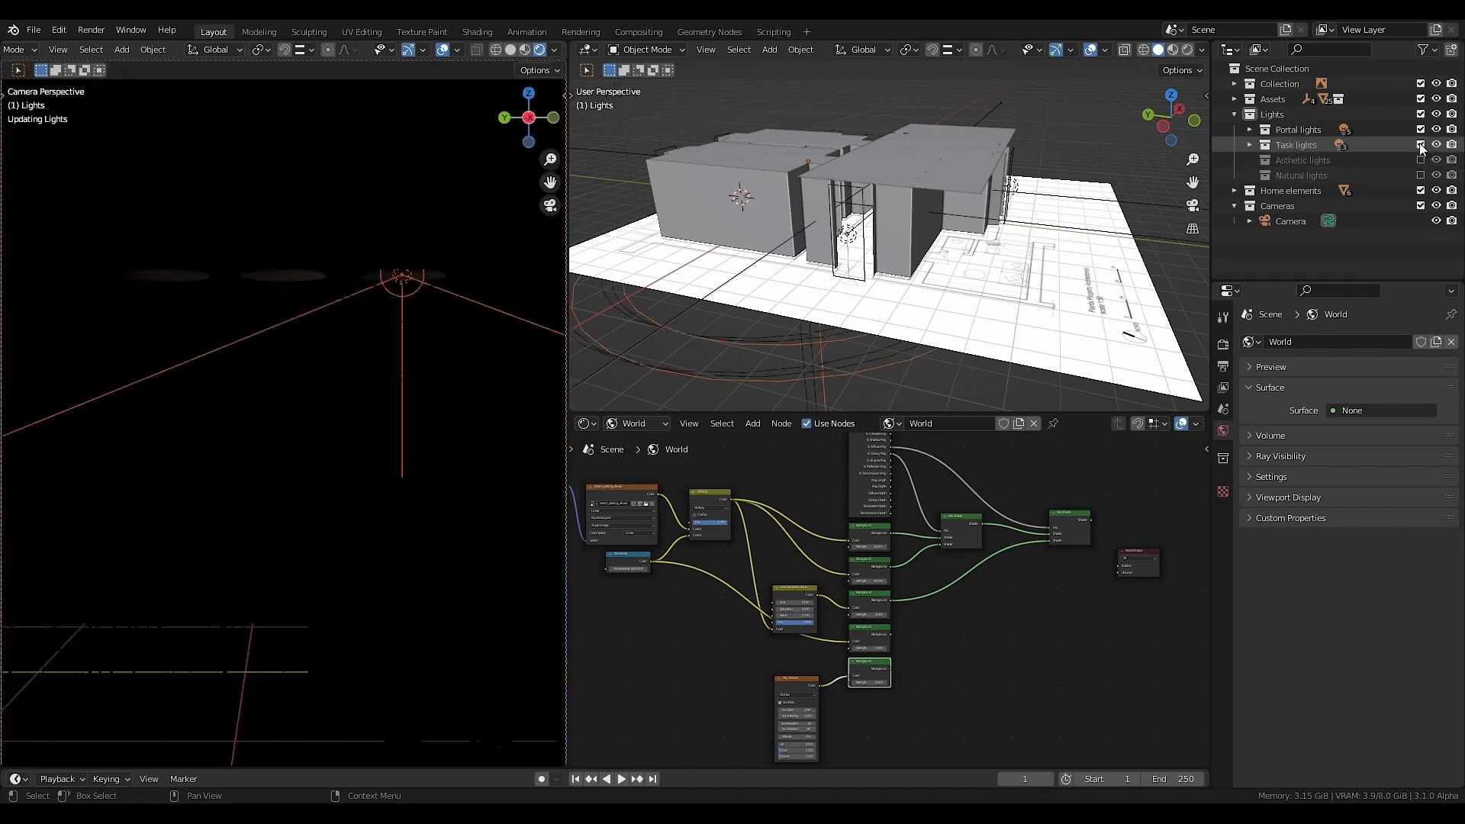
pyautogui.click(1421, 175)
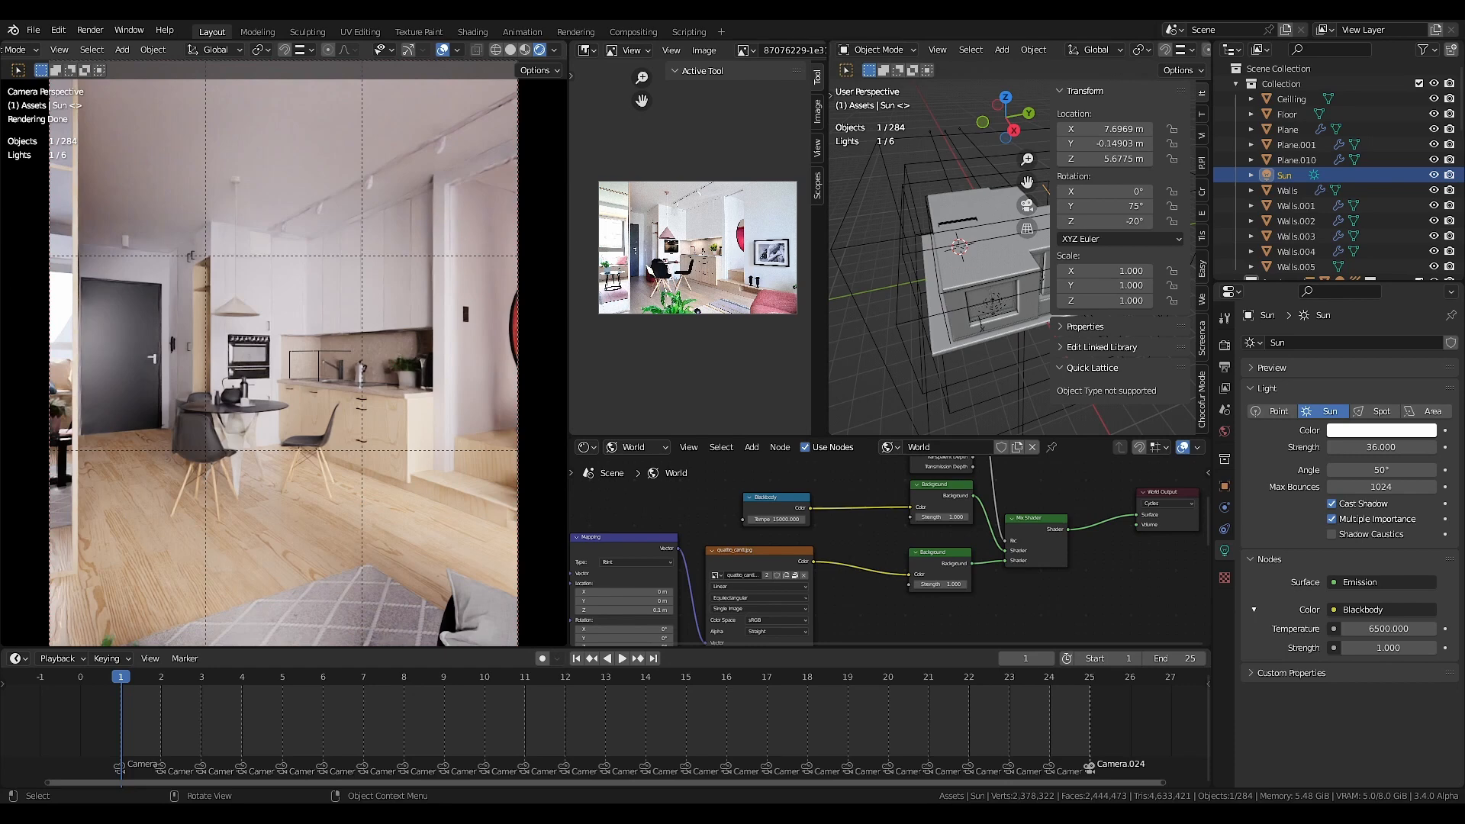
pyautogui.moveTo(369, 502); pyautogui.dragTo(328, 505, button='middle')
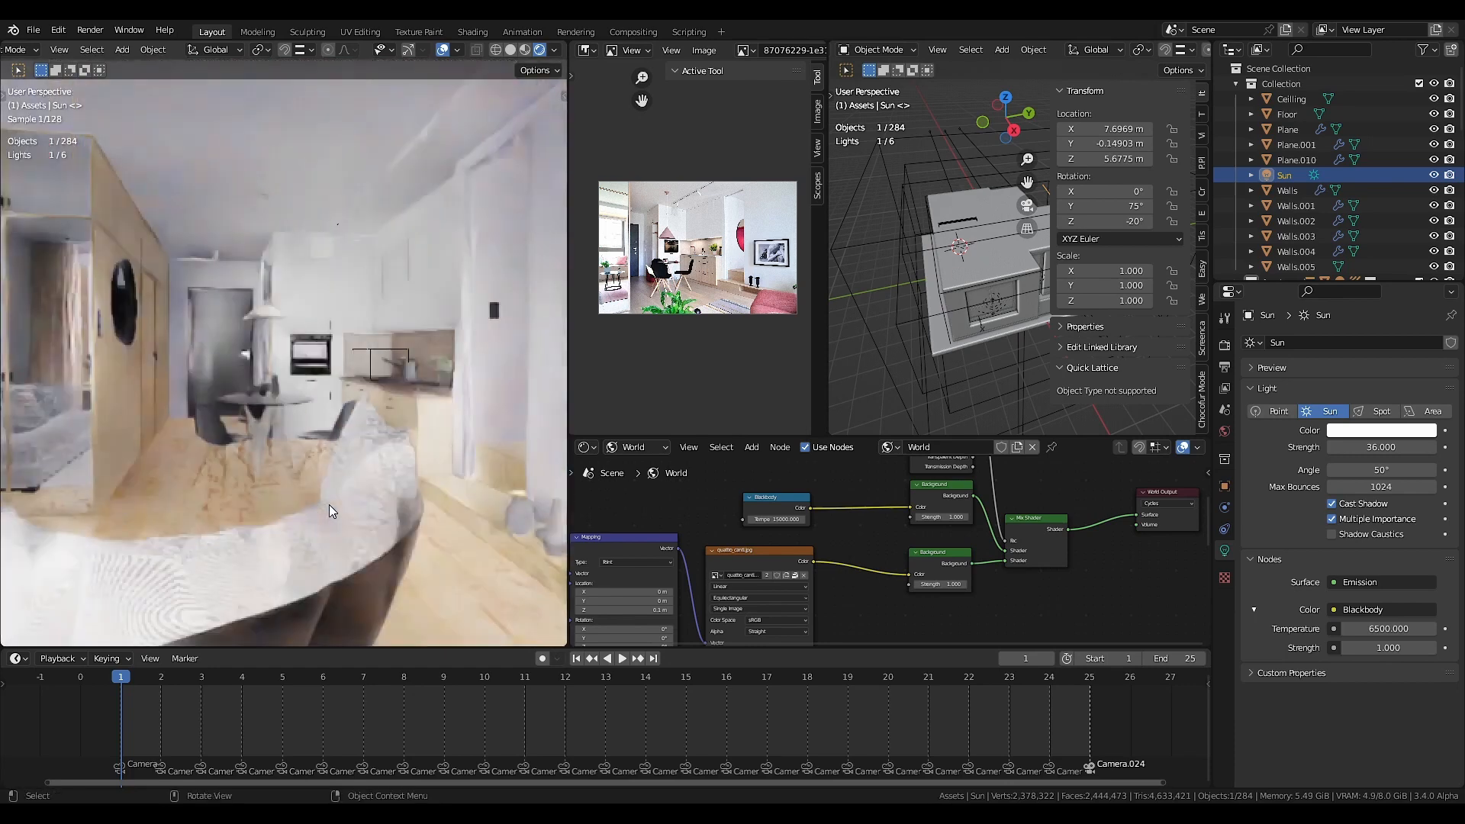
pyautogui.press('KP_0')
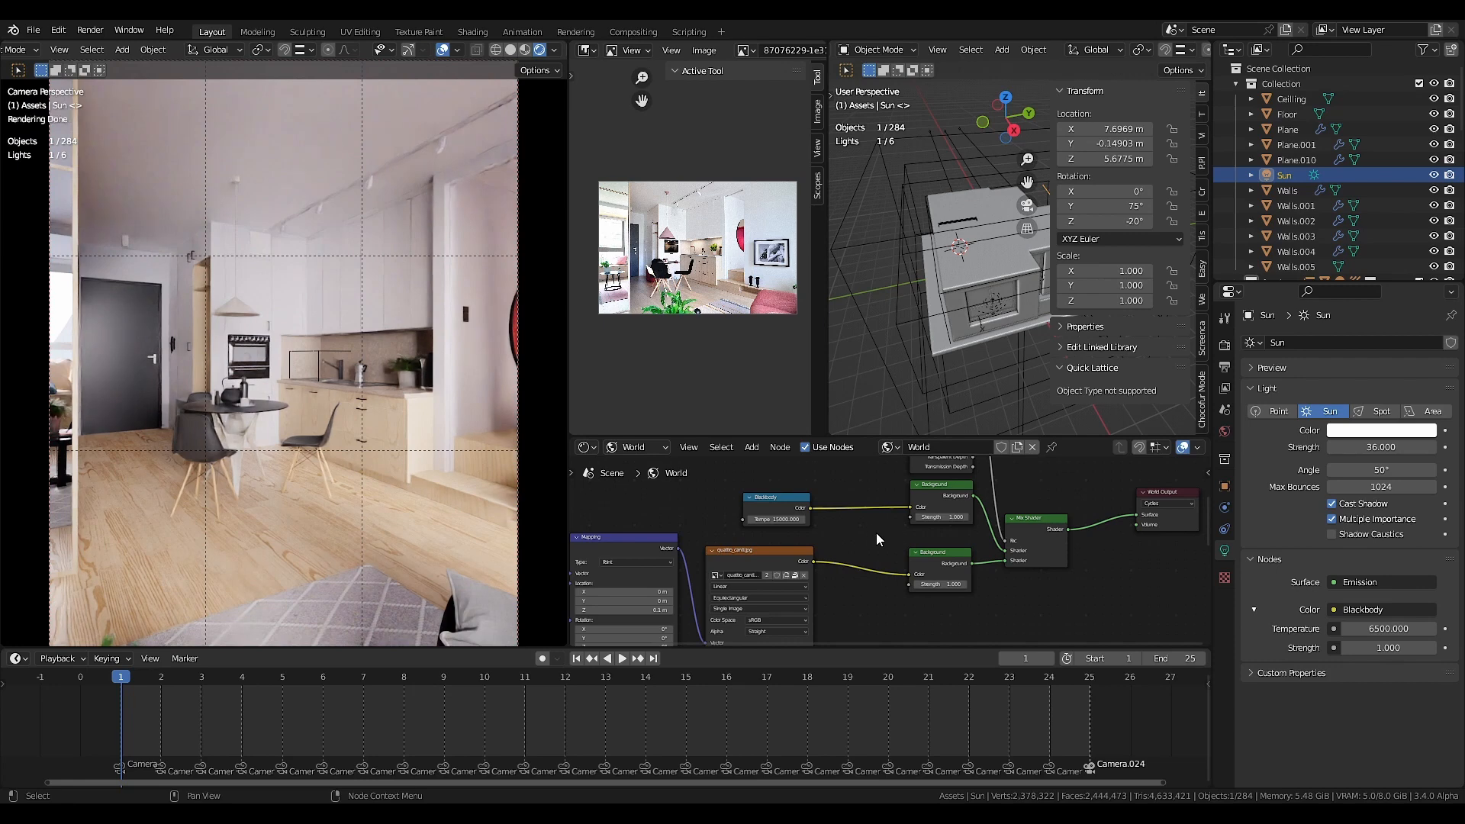
# - Replace the scene's world with a new one and delete the existing Sun light
pyautogui.click(1032, 447)
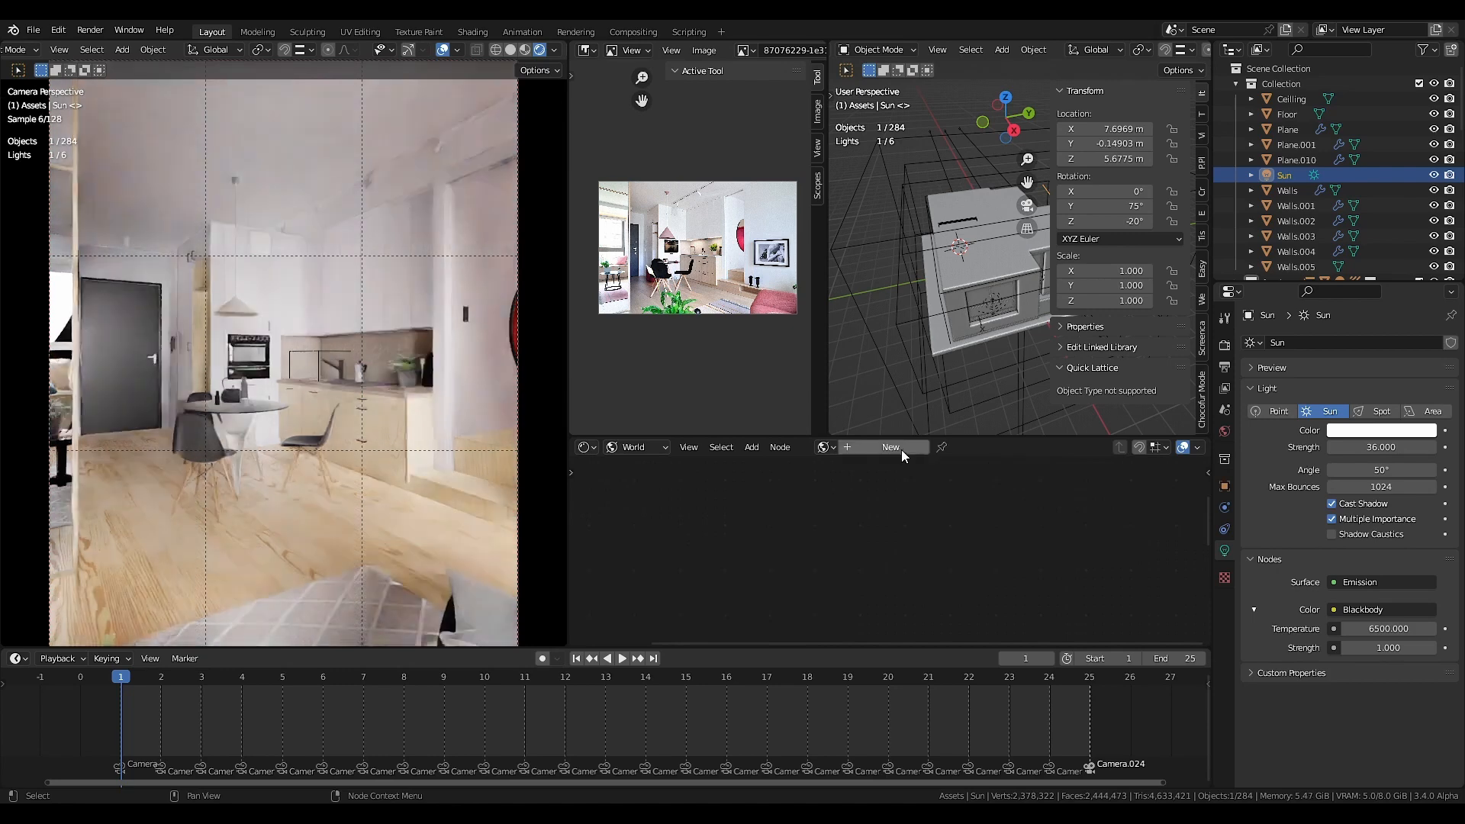
pyautogui.click(901, 450)
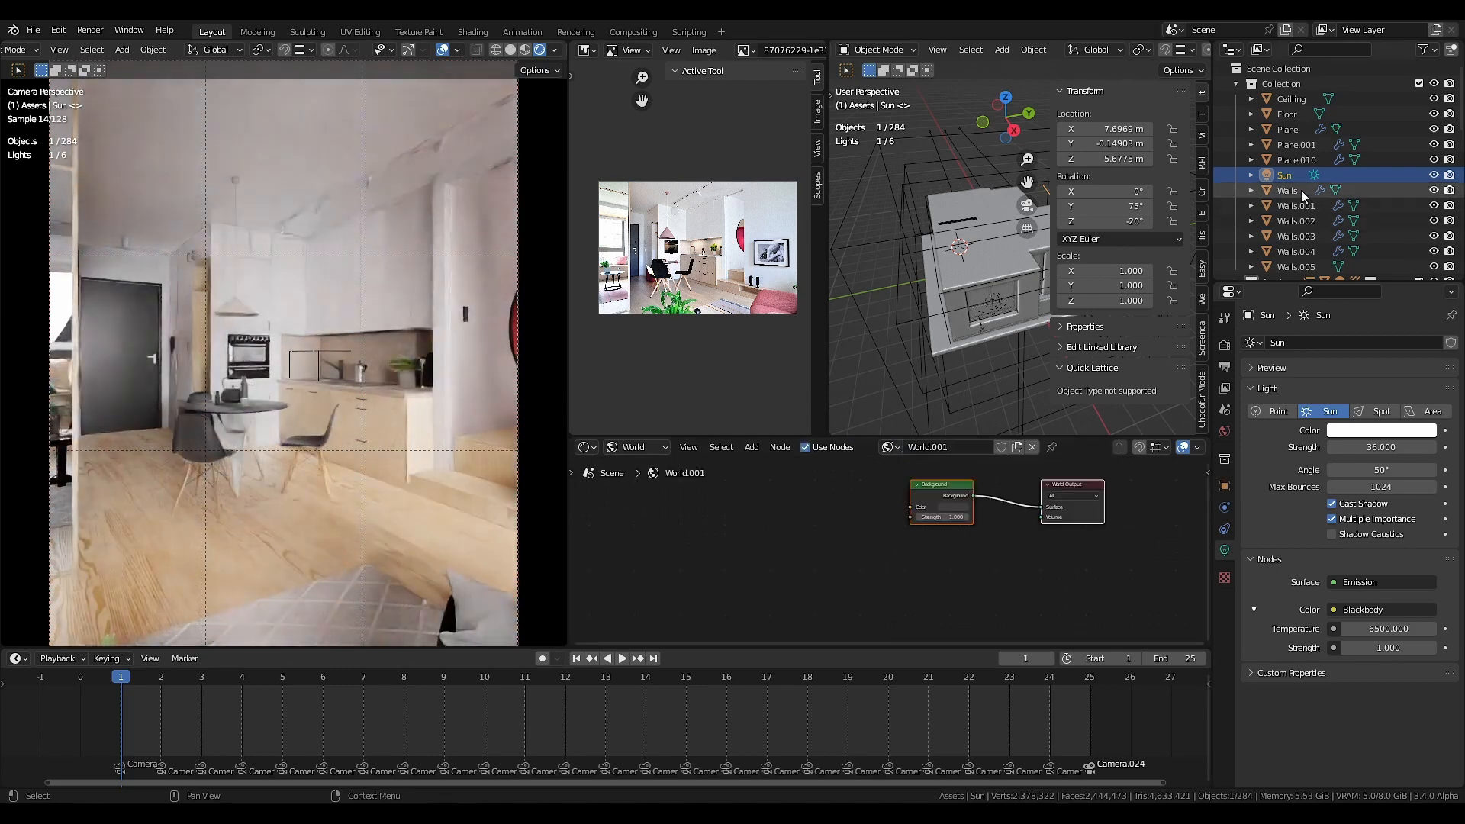
pyautogui.press('Delete')
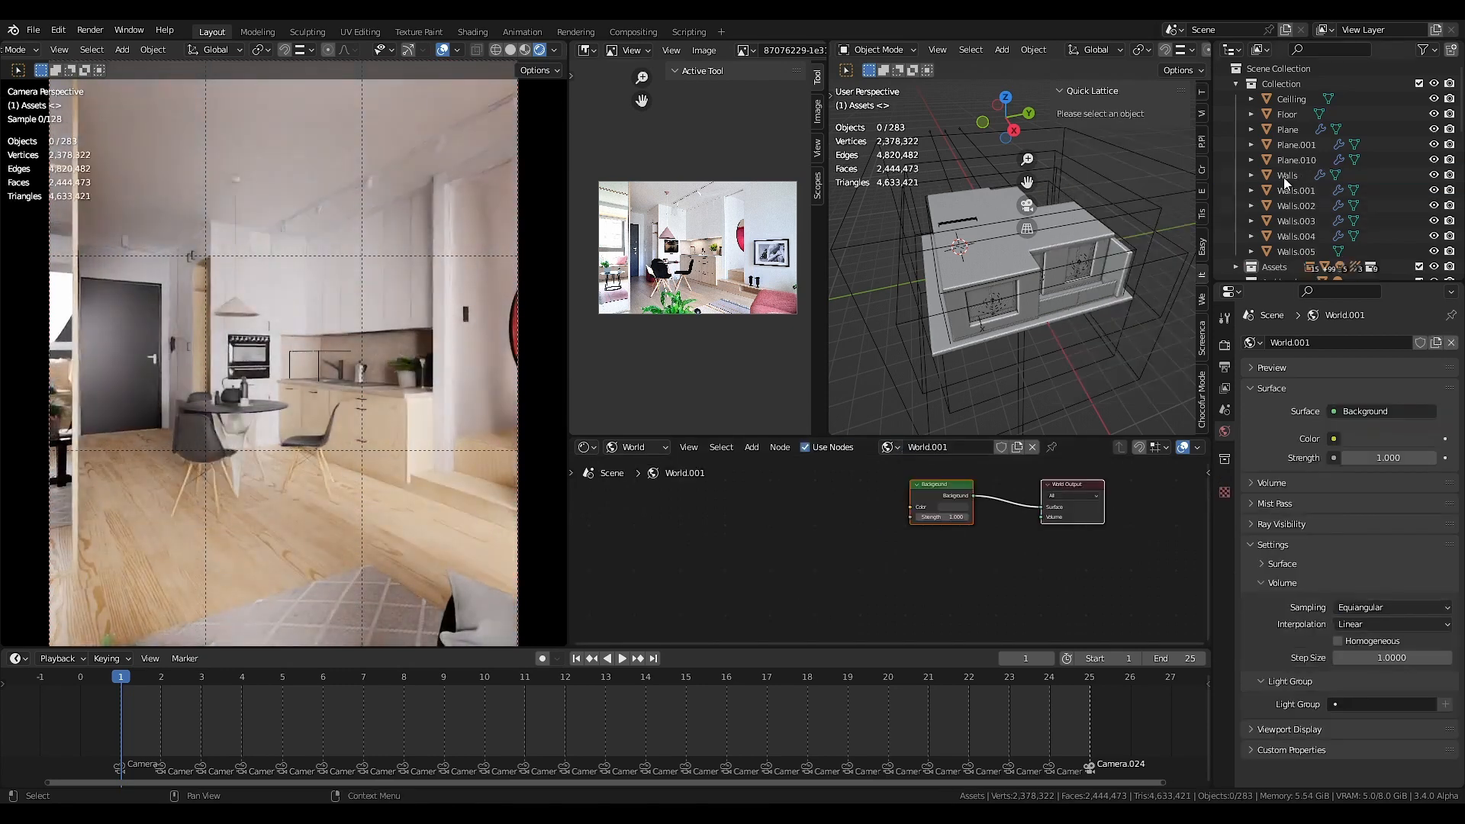
# - Add a Blackbody node to the world shader and connect it to the Background node's Color input
pyautogui.moveTo(954, 341); pyautogui.dragTo(1085, 324, button='middle')
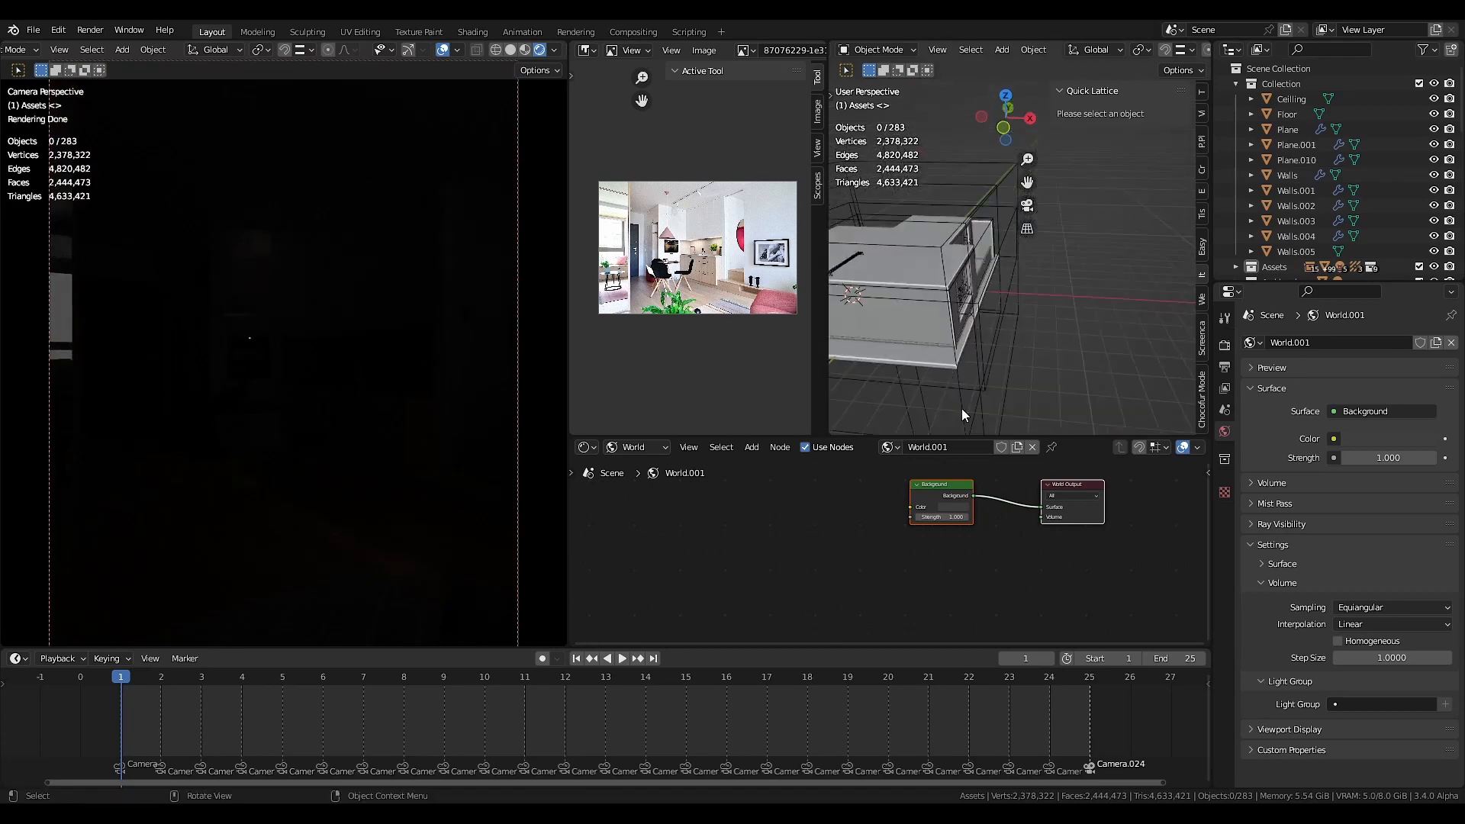
pyautogui.moveTo(945, 490); pyautogui.dragTo(981, 515)
pyautogui.moveTo(1053, 320); pyautogui.dragTo(1028, 351, button='middle')
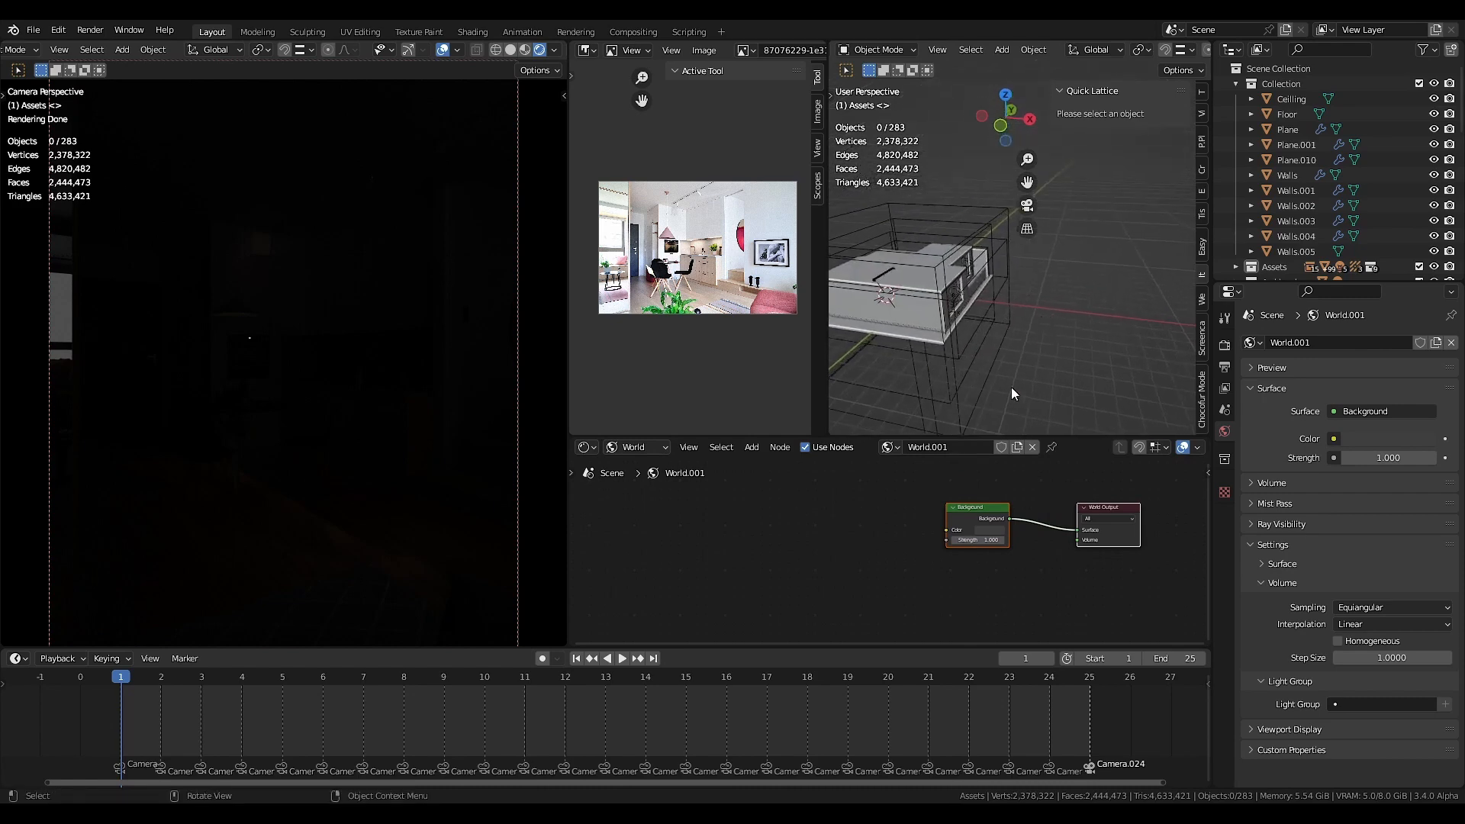
pyautogui.scroll(2, 969, 508)
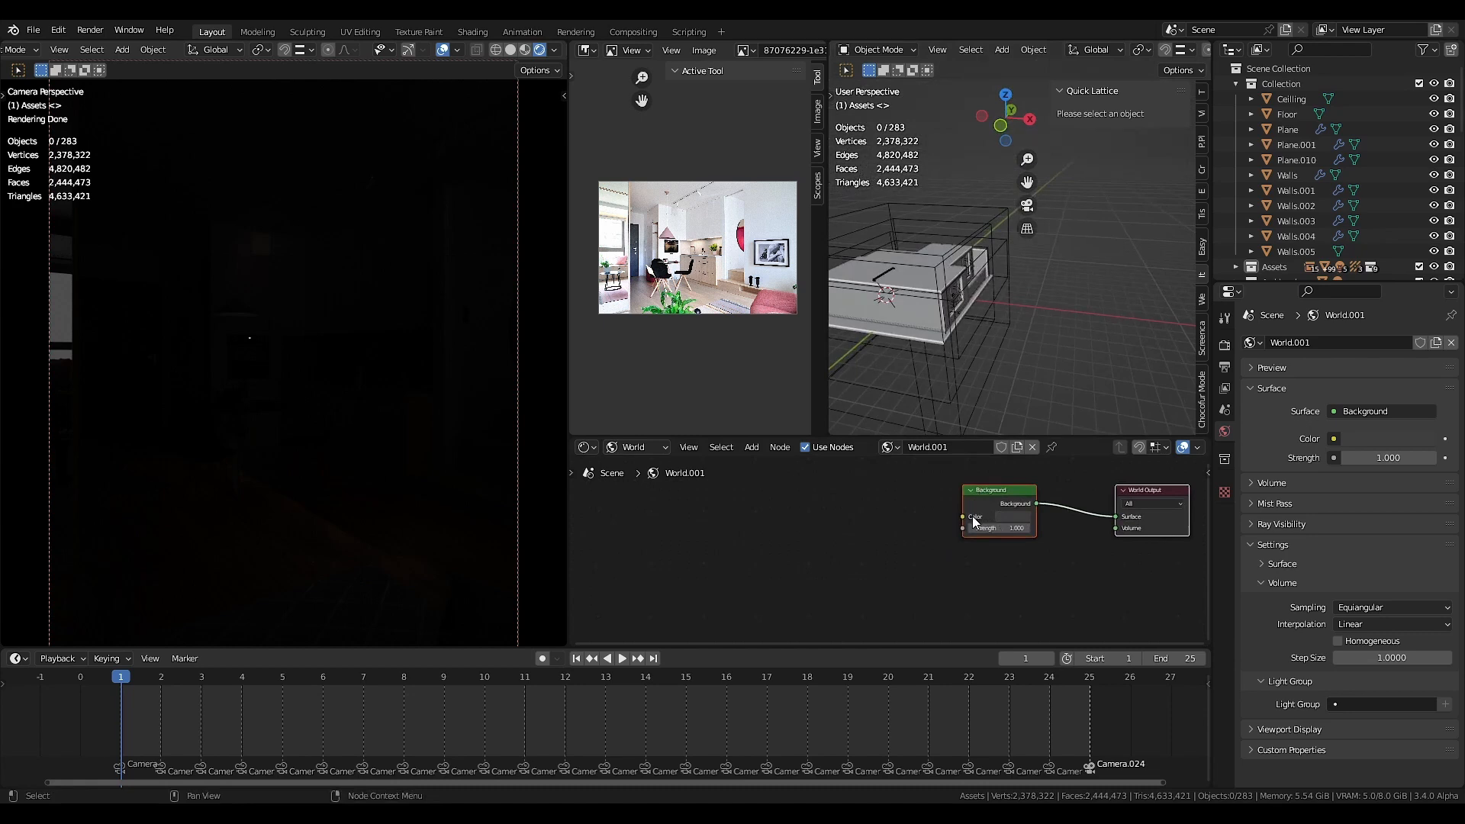
pyautogui.moveTo(962, 516); pyautogui.dragTo(837, 517)
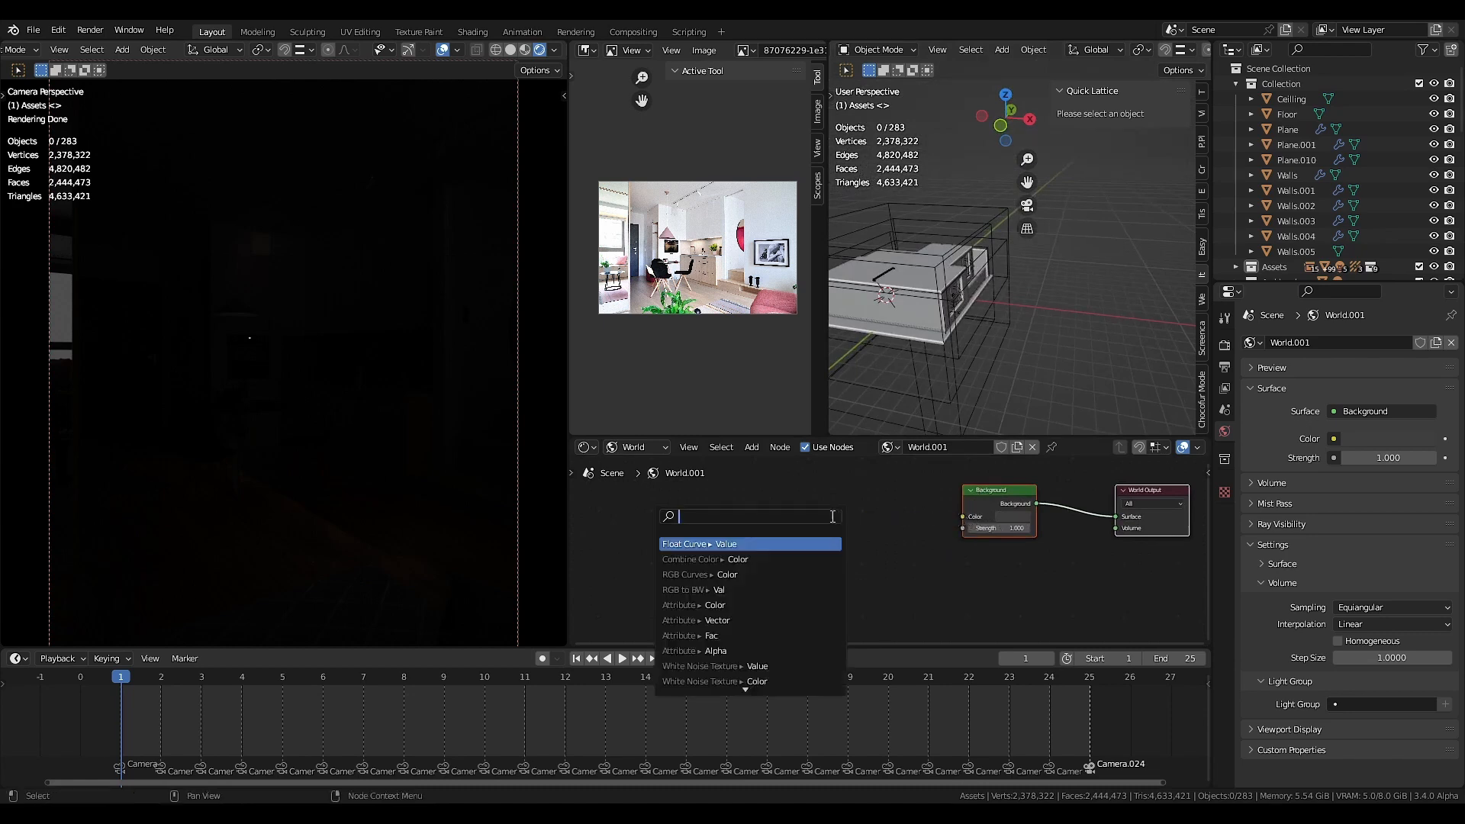
pyautogui.write('bl')
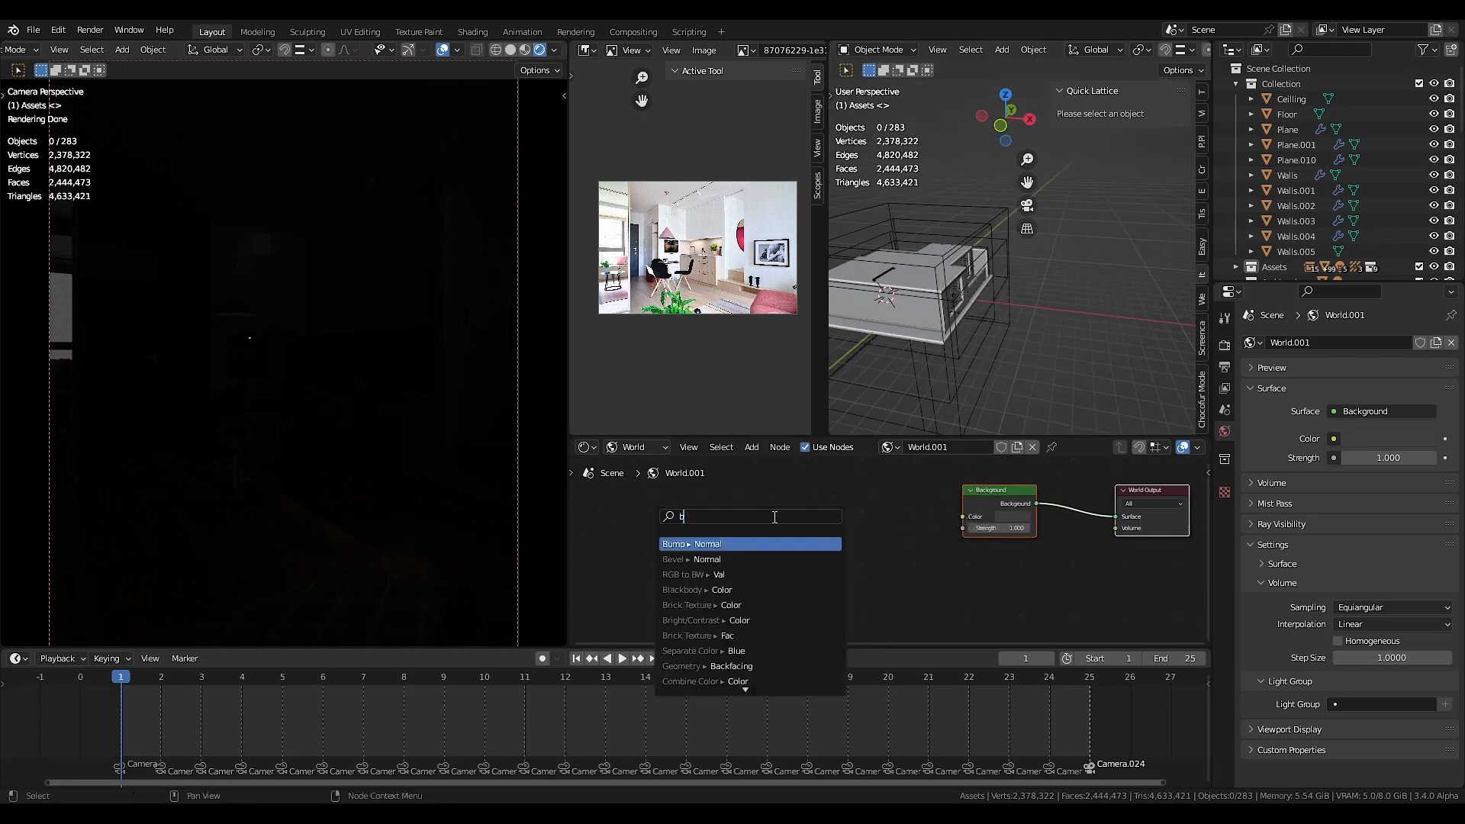
pyautogui.press('Return')
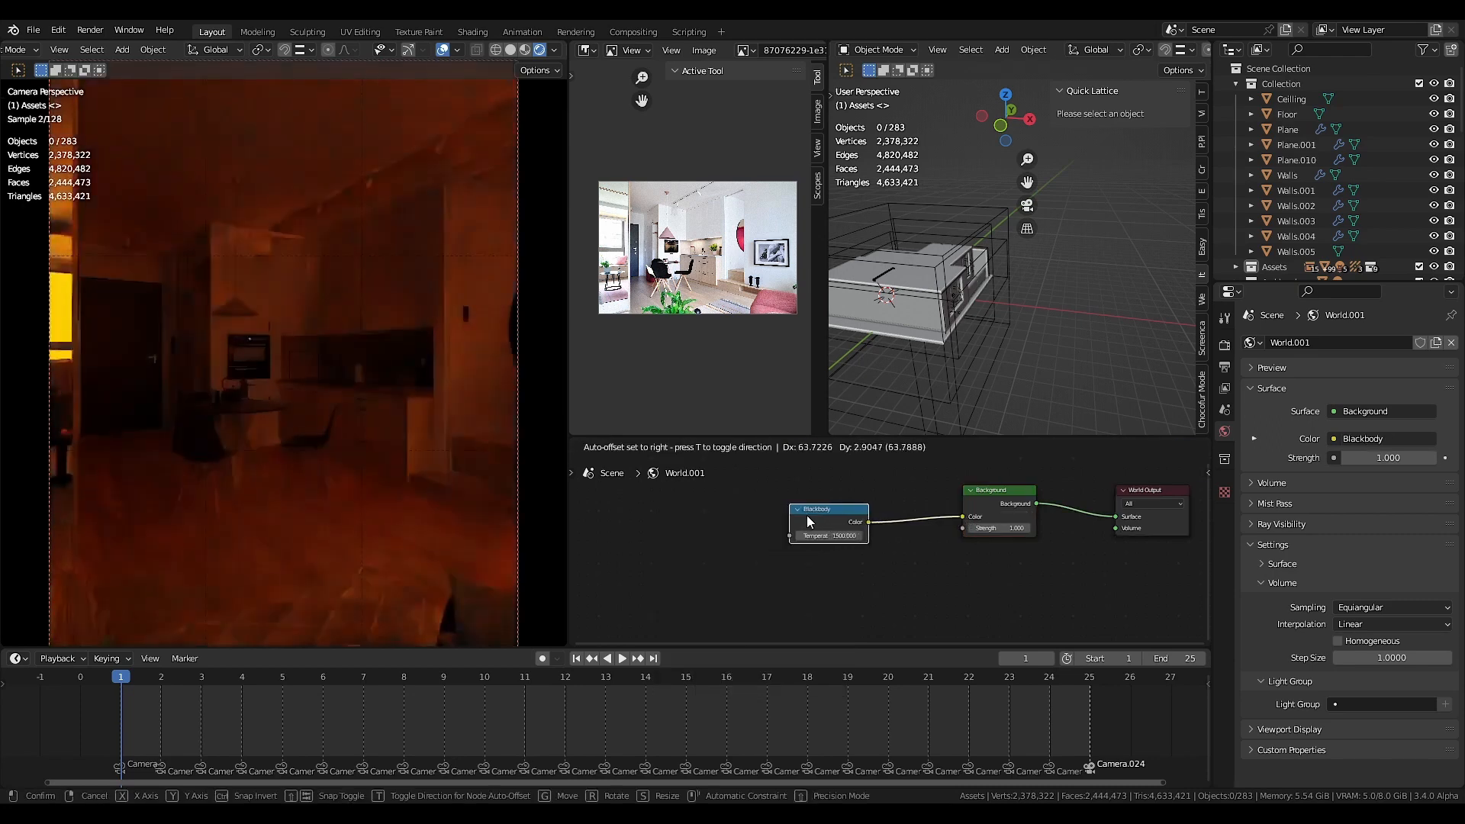
pyautogui.click(807, 515)
# - Set the Blackbody node's temperature to 15000
pyautogui.click(840, 535)
pyautogui.click(809, 535)
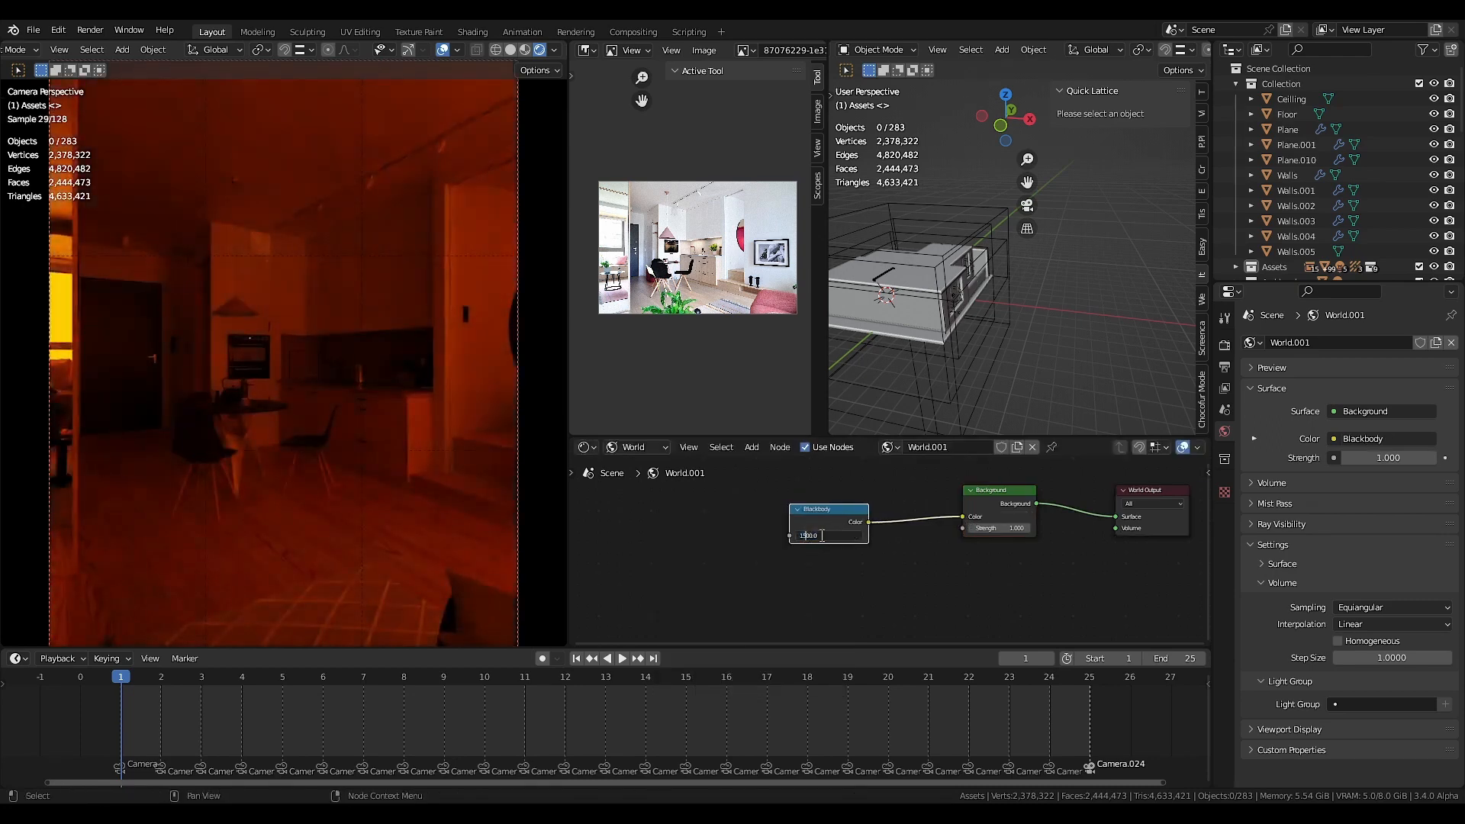
pyautogui.write('0')
pyautogui.press('Return')
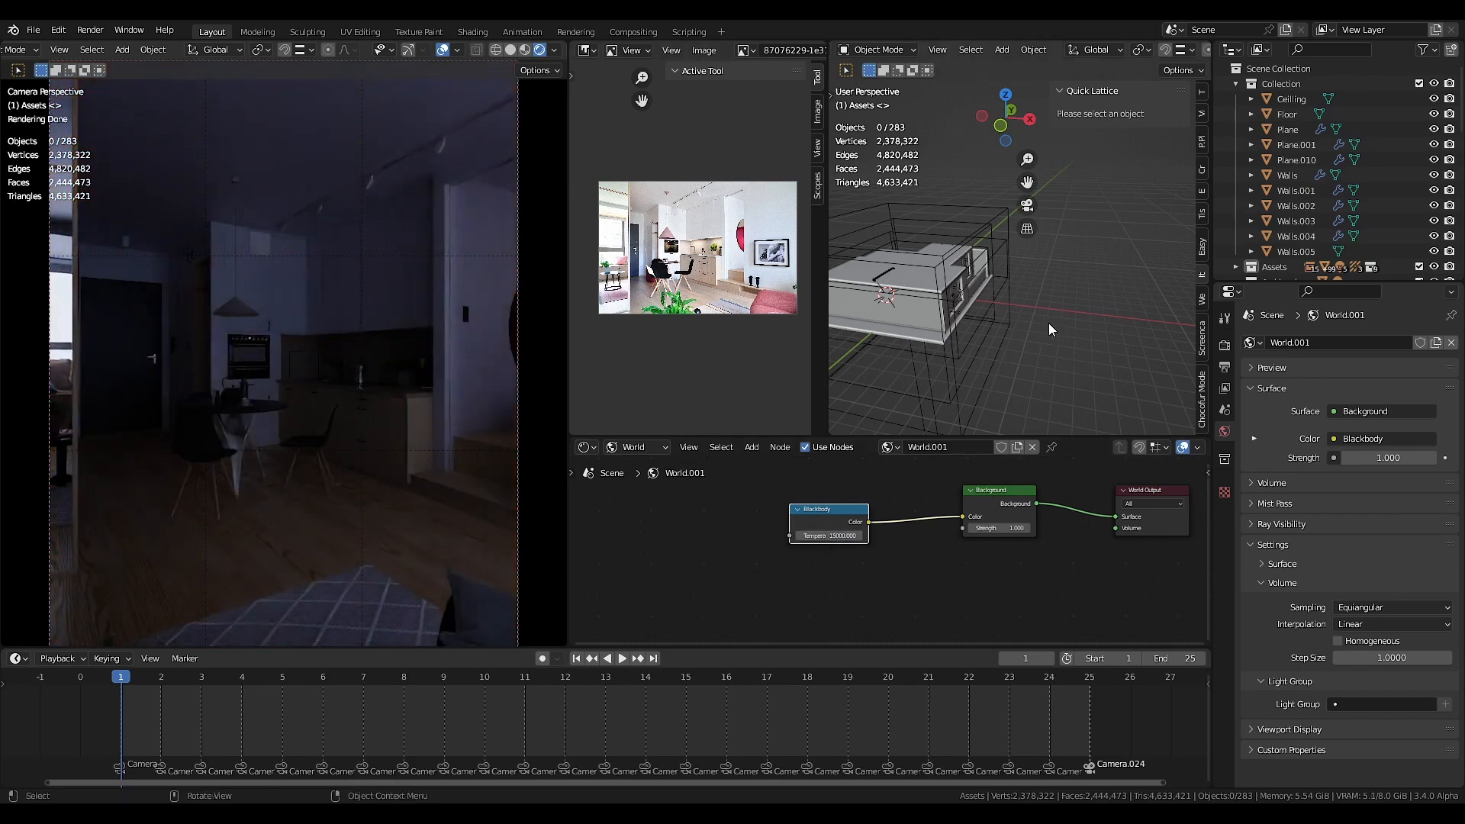
# - Place the 3D cursor outside the building on its window side and add a Sun light there
pyautogui.moveTo(1042, 264); pyautogui.dragTo(1067, 268, button='middle')
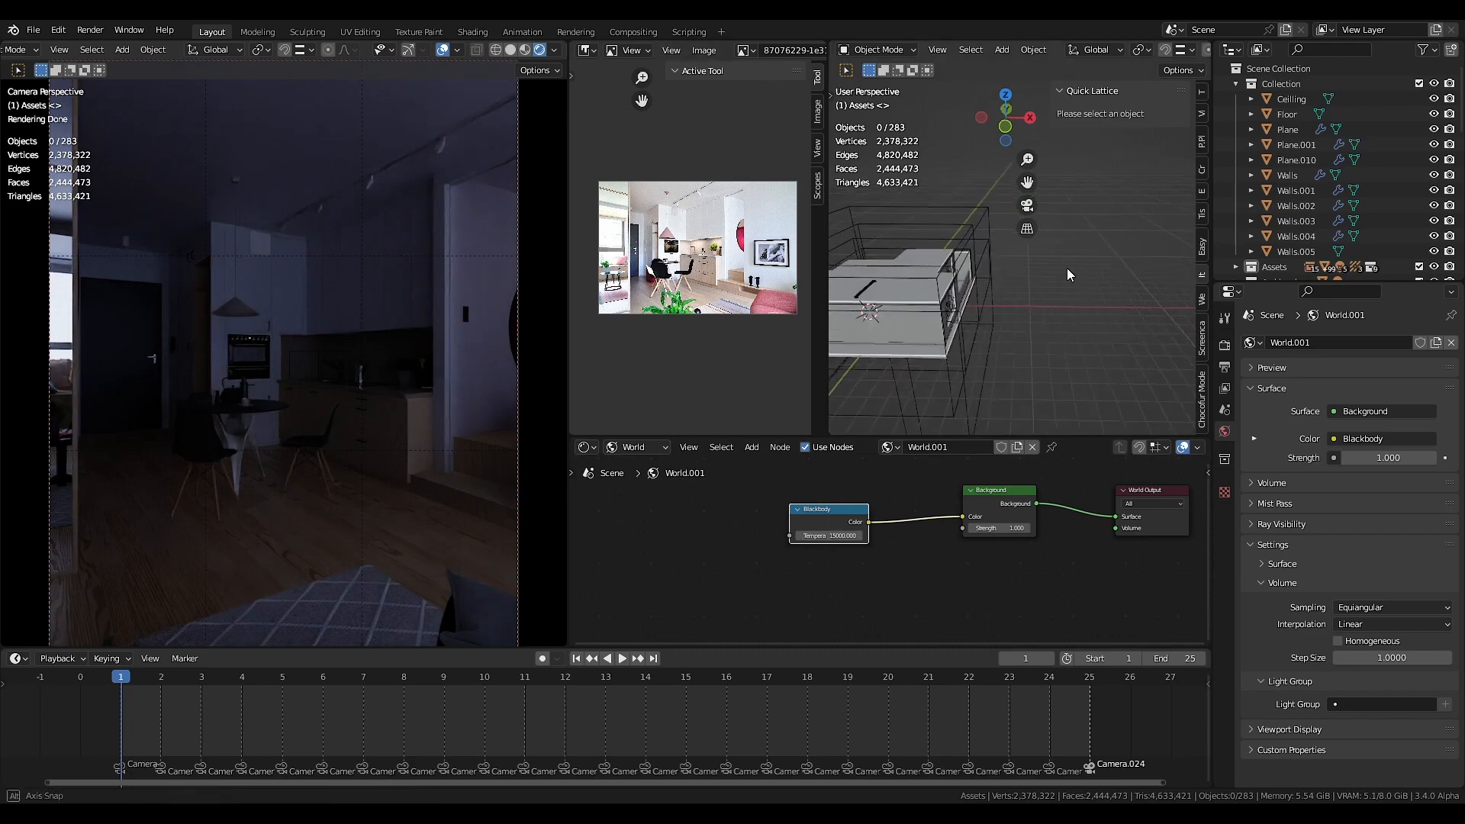
pyautogui.scroll(1, 1030, 315)
pyautogui.scroll(-3, 1032, 318)
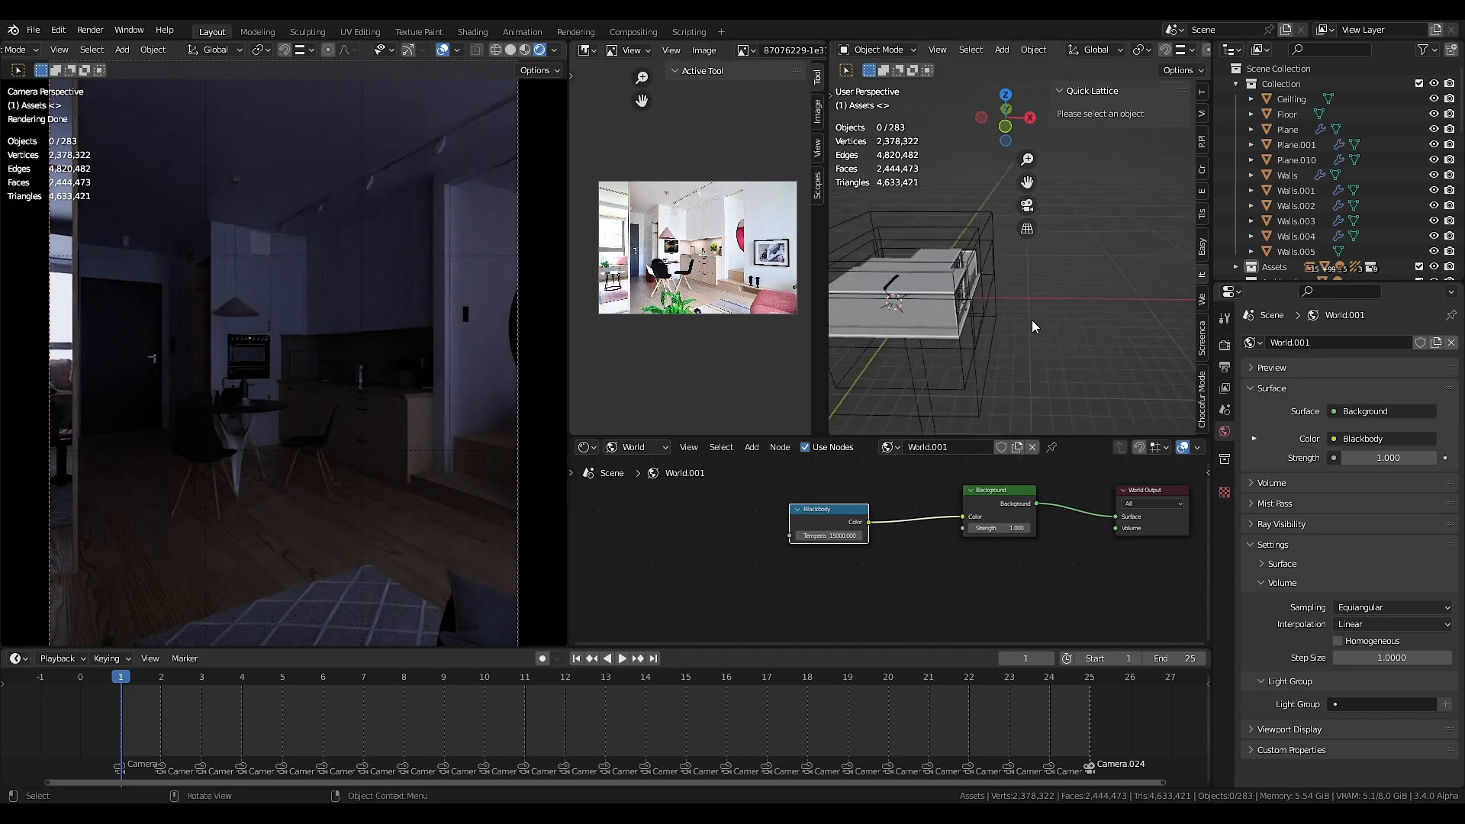
pyautogui.keyDown('shift'); pyautogui.rightClick(1042, 321); pyautogui.keyUp('shift')
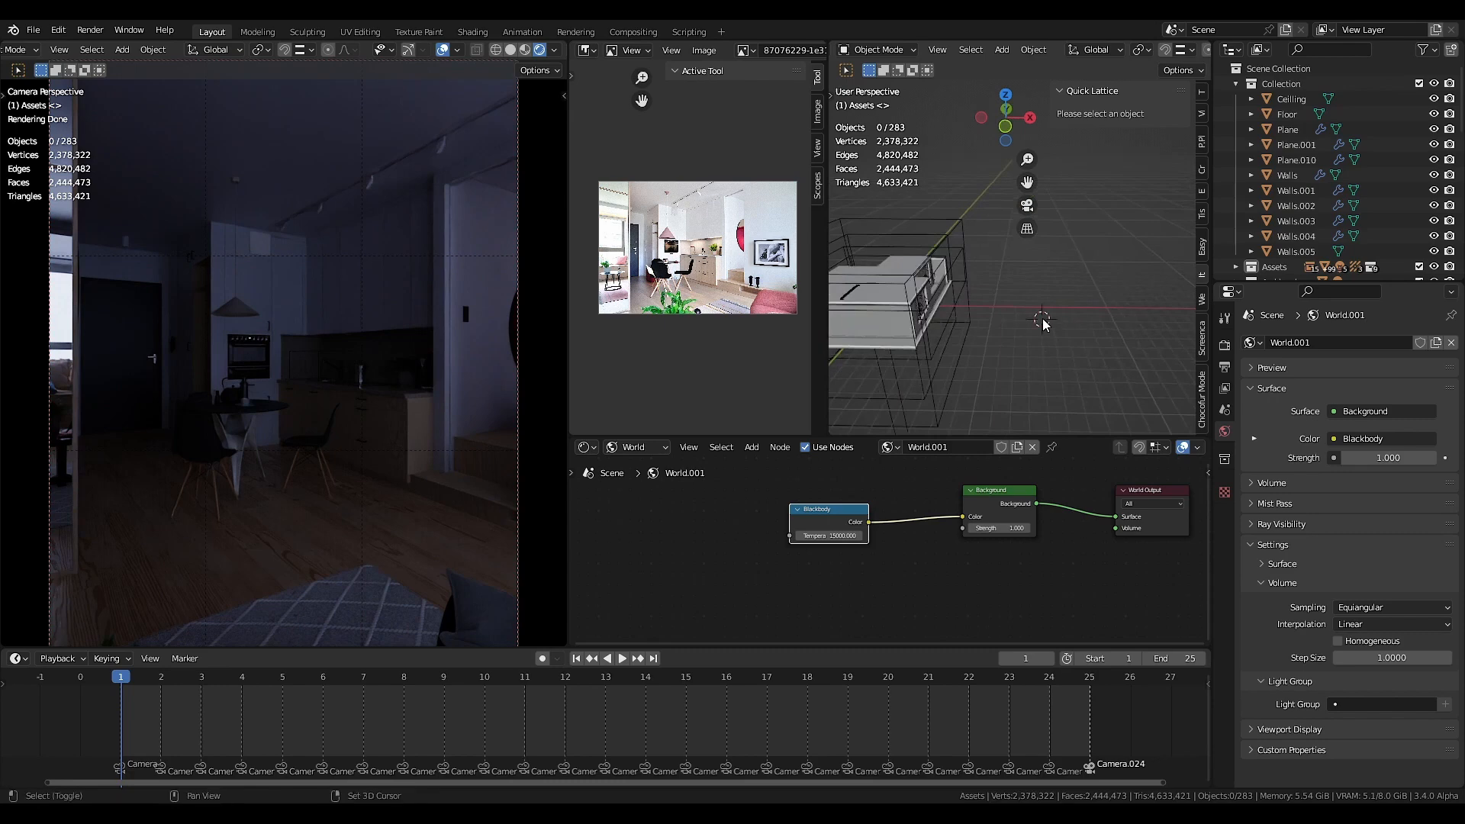
pyautogui.hotkey('shift', 'a')
pyautogui.moveTo(974, 514)
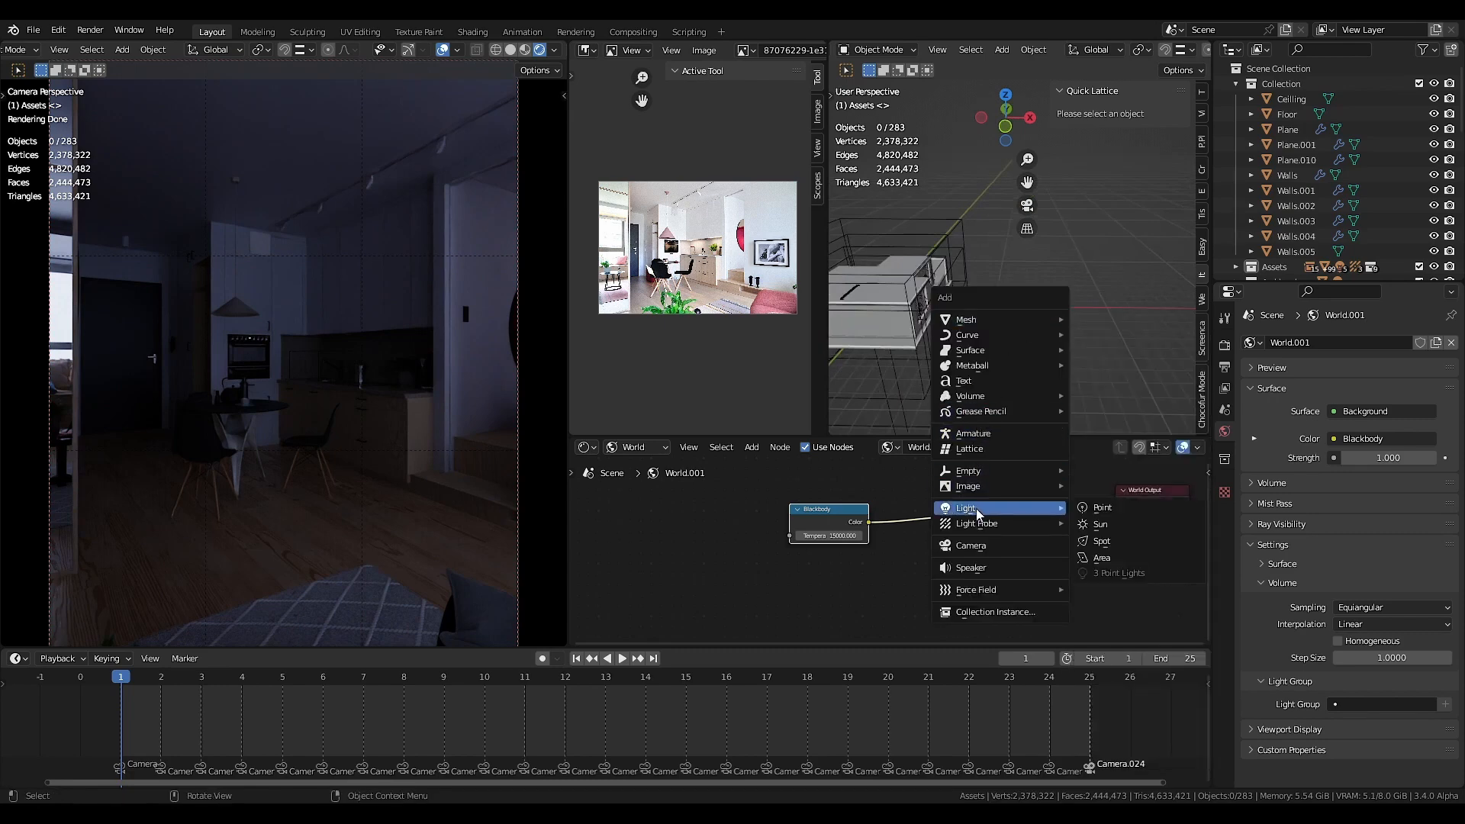
pyautogui.click(1096, 525)
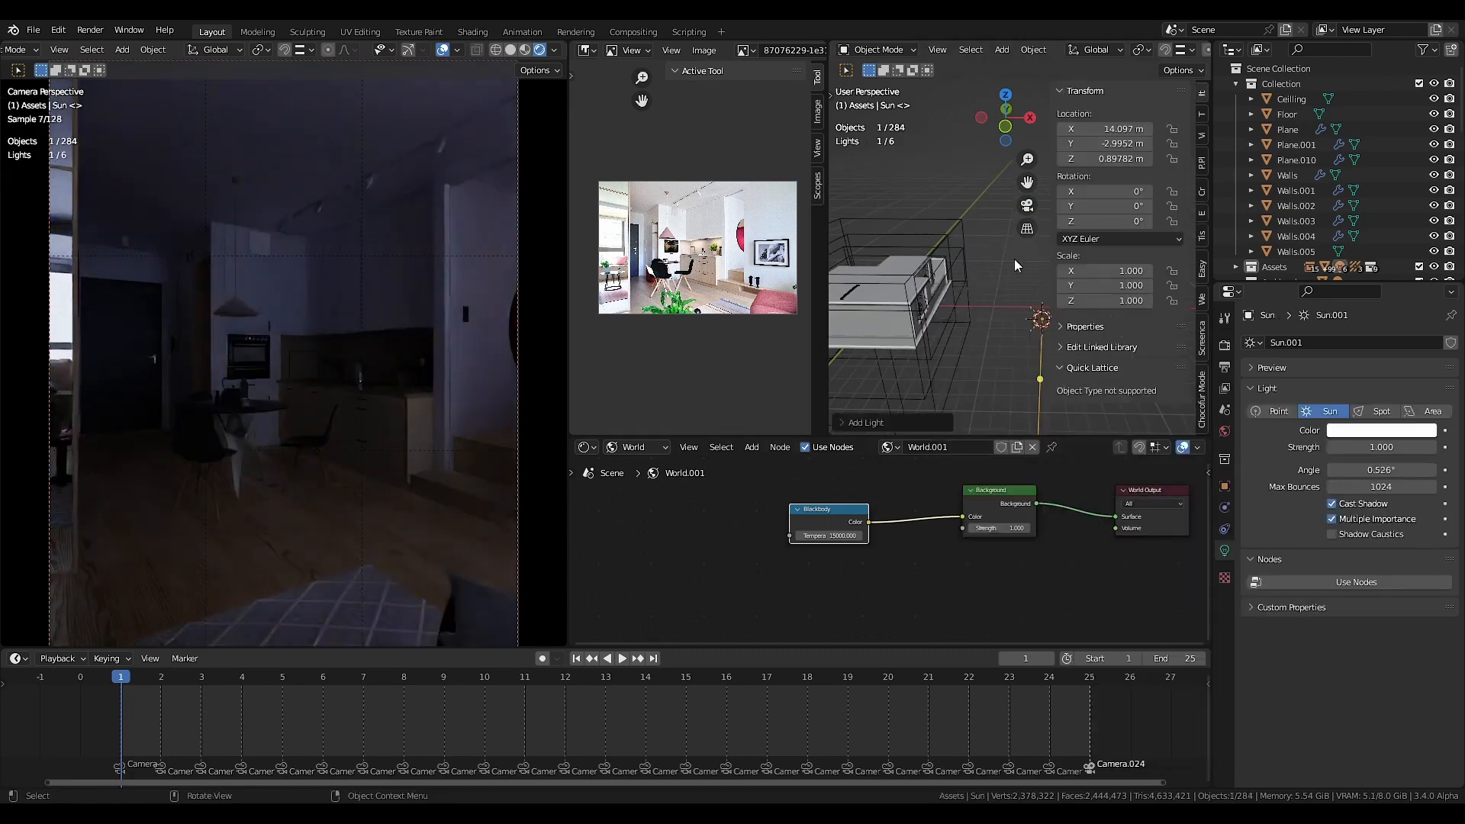
# - Rotate the new Sun light to 75° on Y and 20° on Z
pyautogui.click(1103, 206)
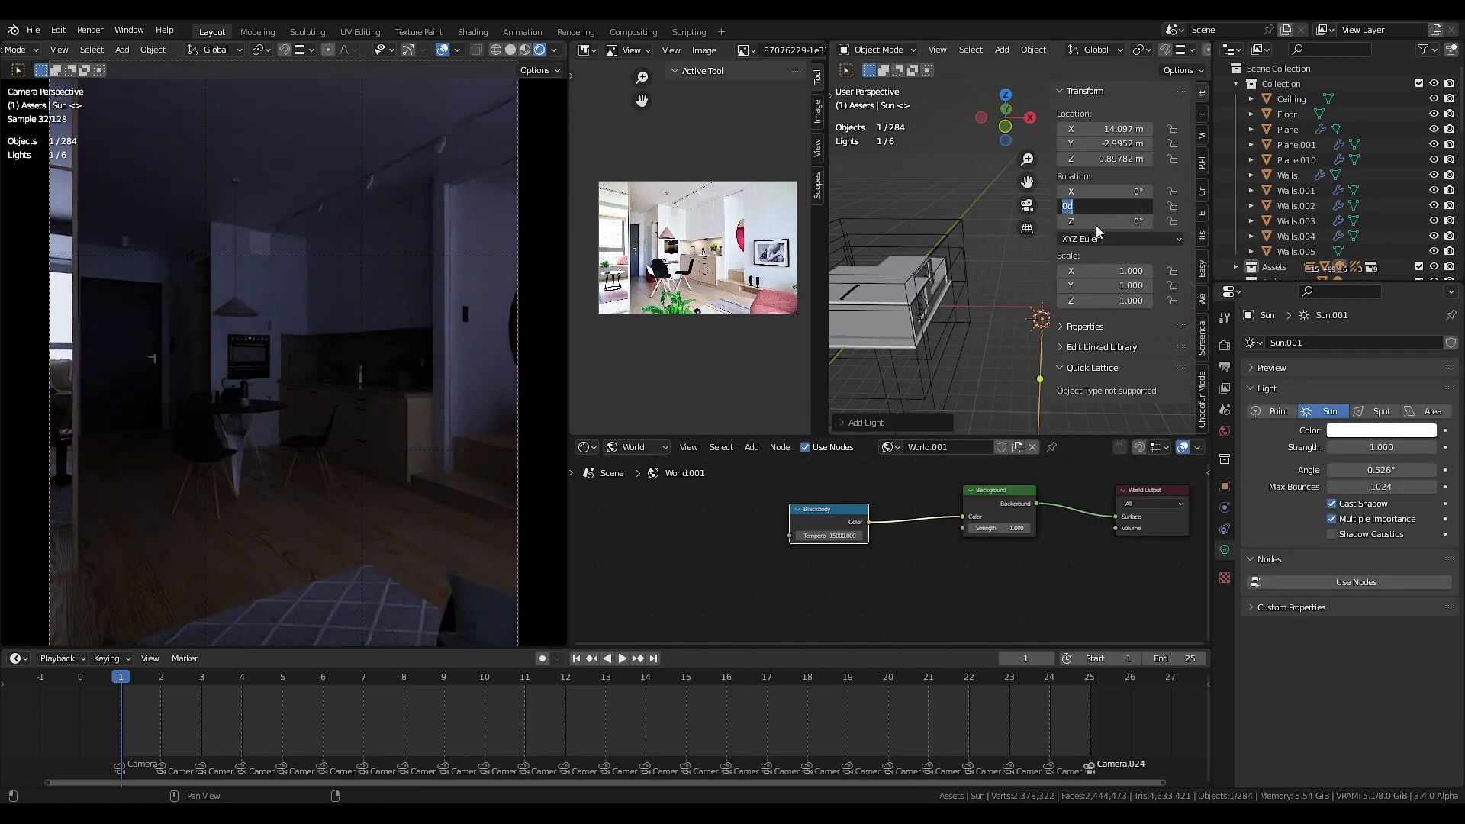
pyautogui.click(1098, 222)
pyautogui.write('20')
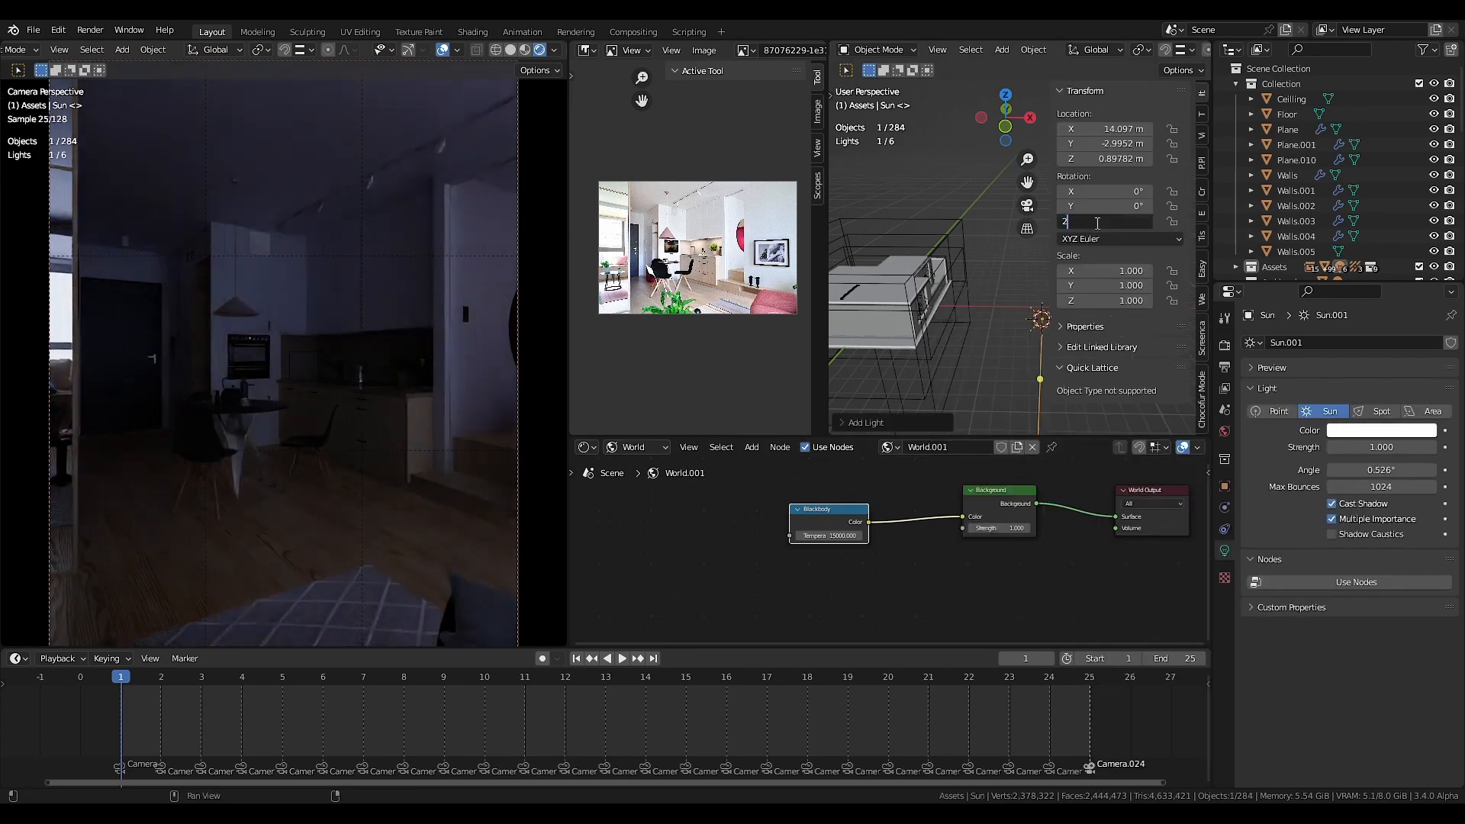
pyautogui.press('Return')
pyautogui.doubleClick(1103, 206)
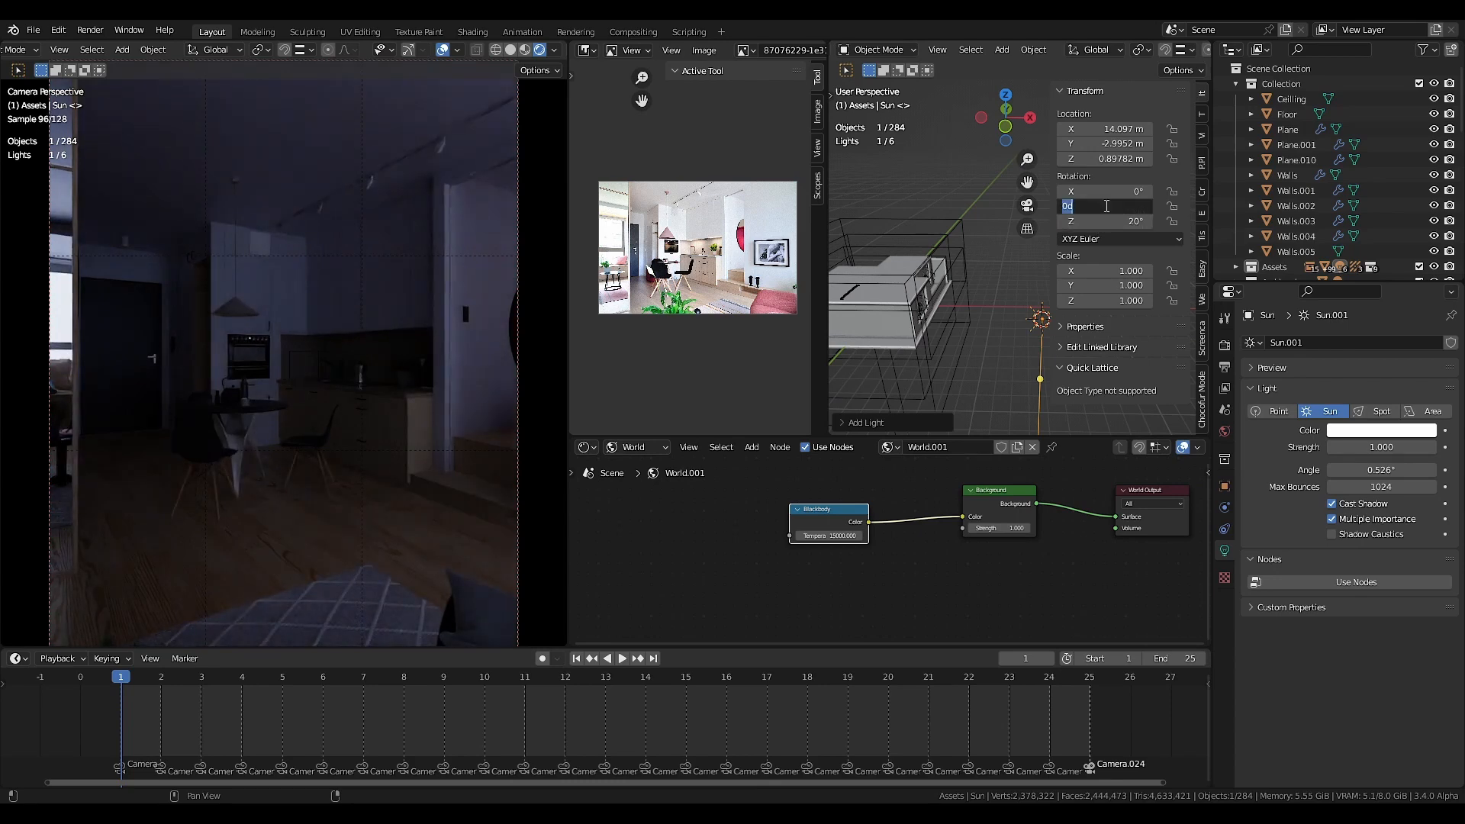
pyautogui.write('75')
pyautogui.press('Return')
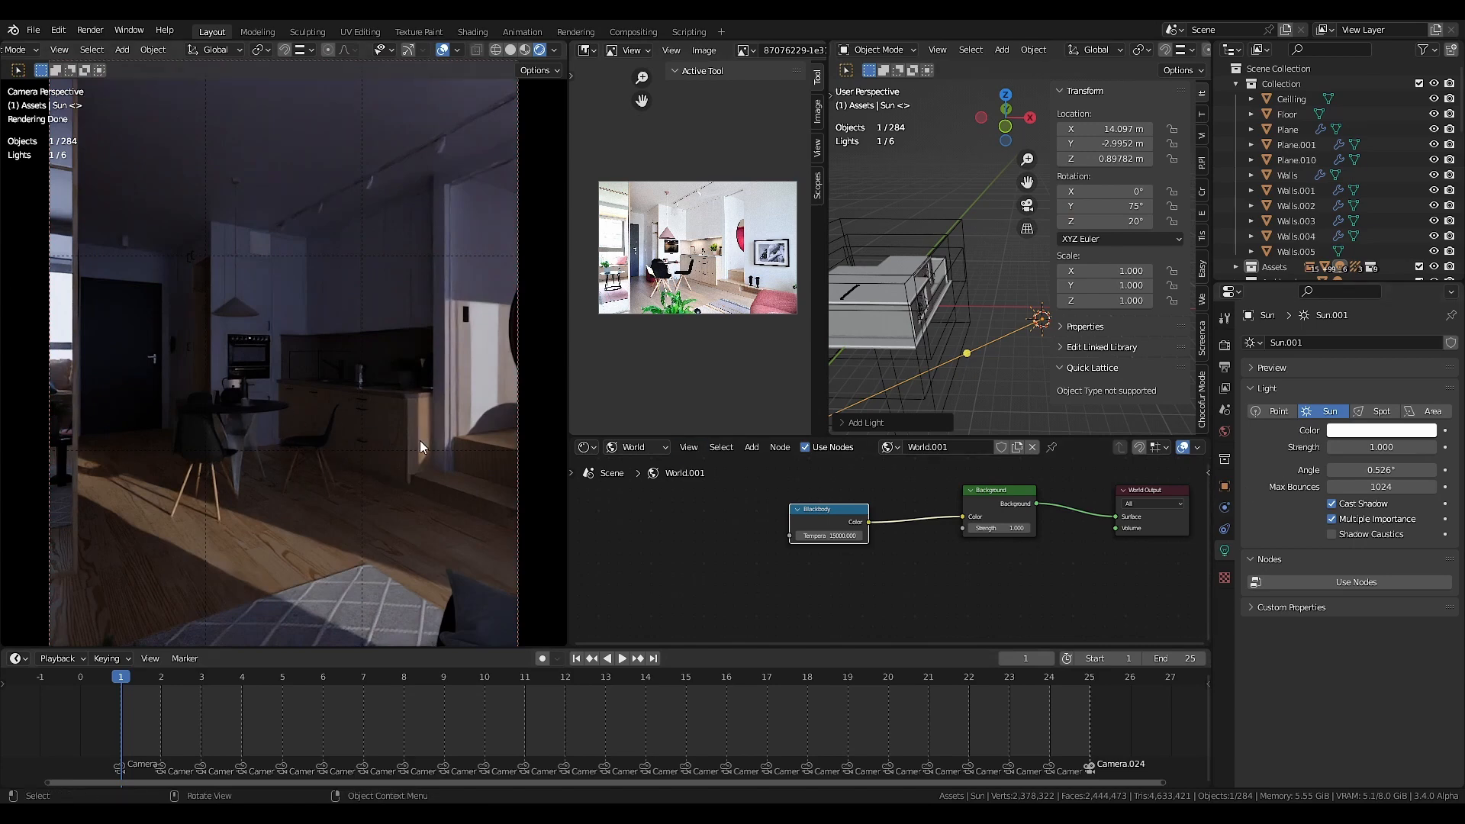
# - Set the Sun light's strength to 36 and its angle to 50°
pyautogui.click(1367, 447)
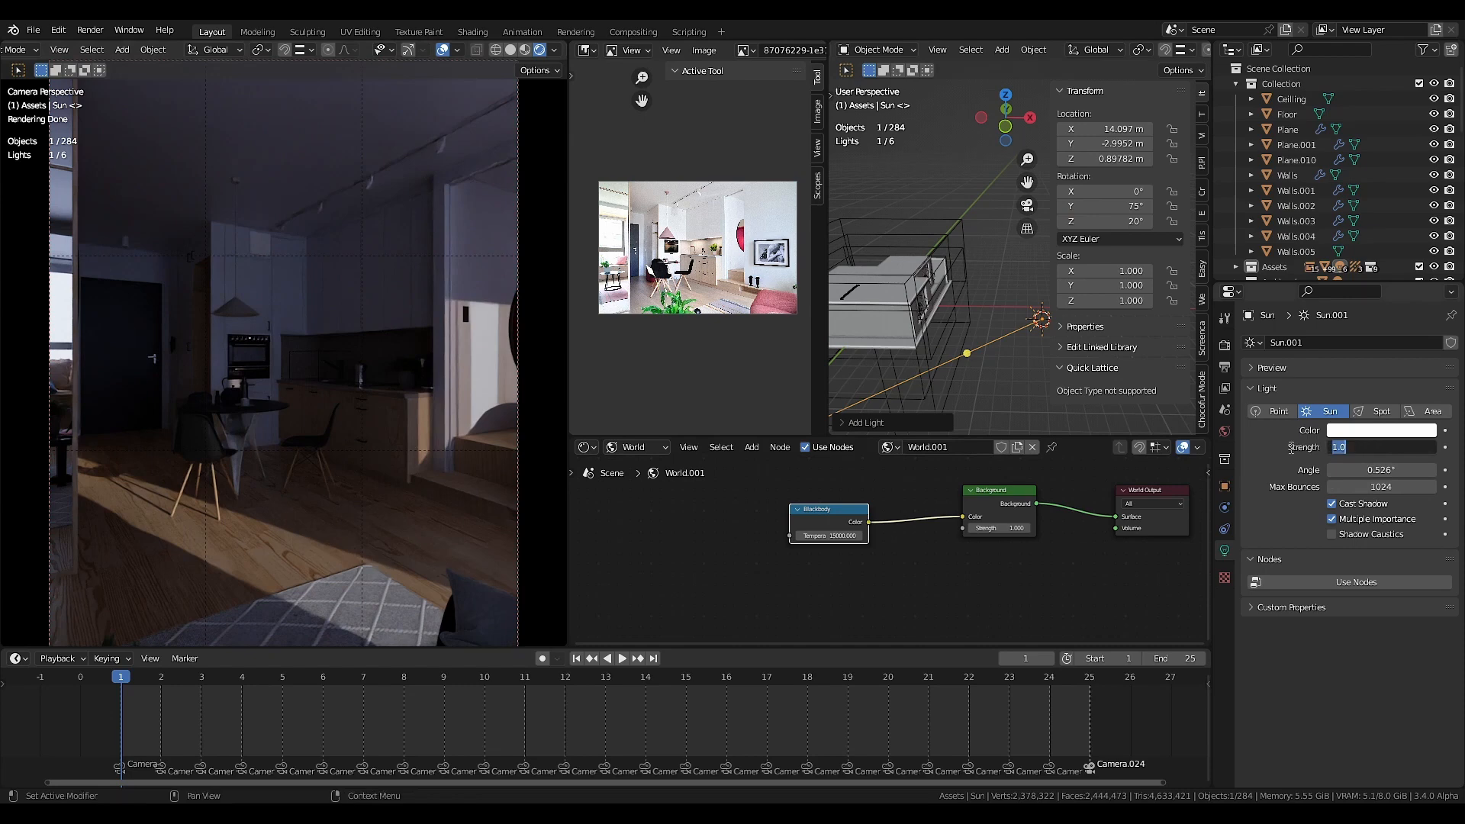
pyautogui.press('Return')
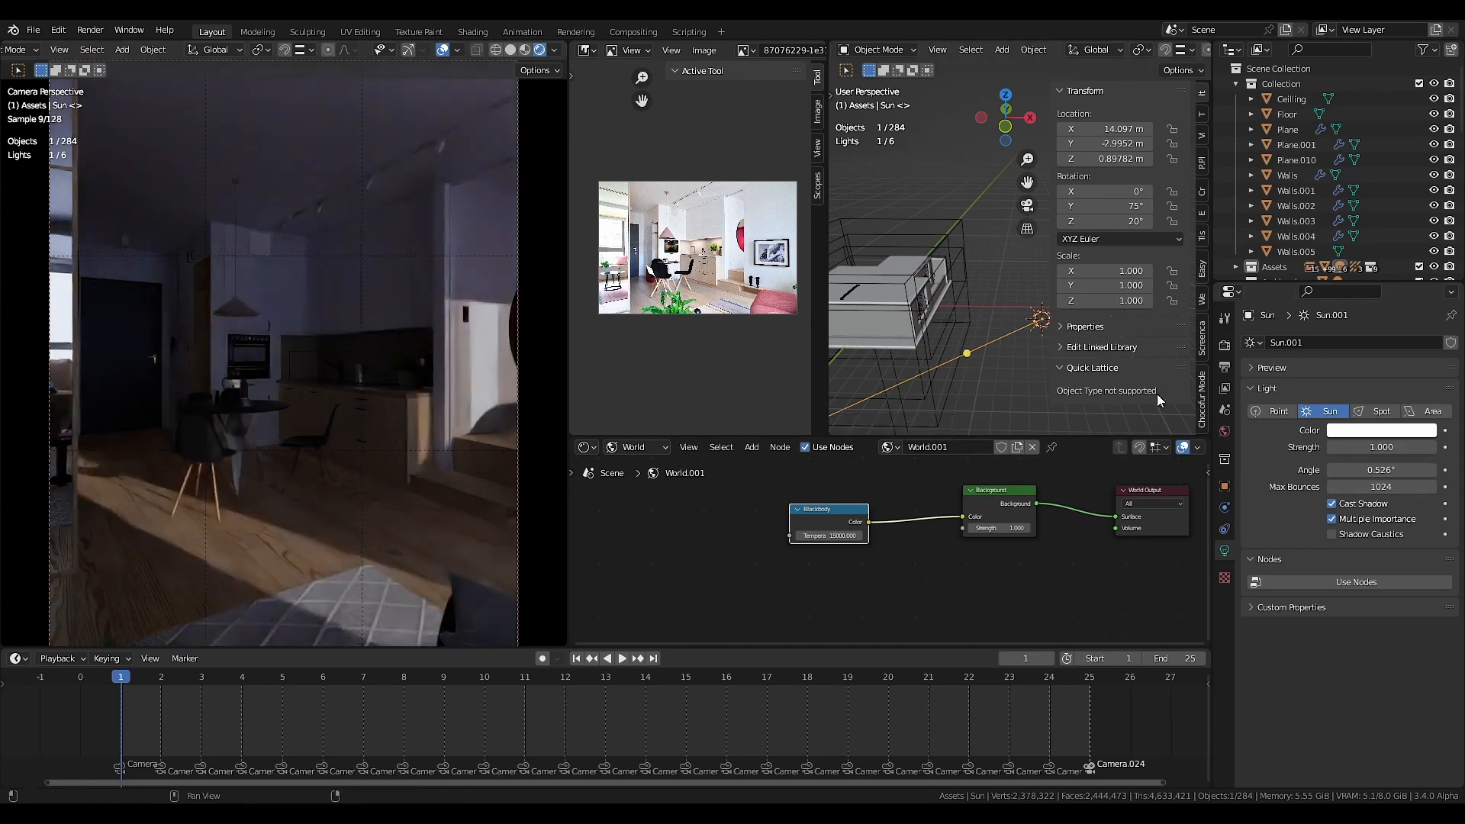
pyautogui.click(1360, 449)
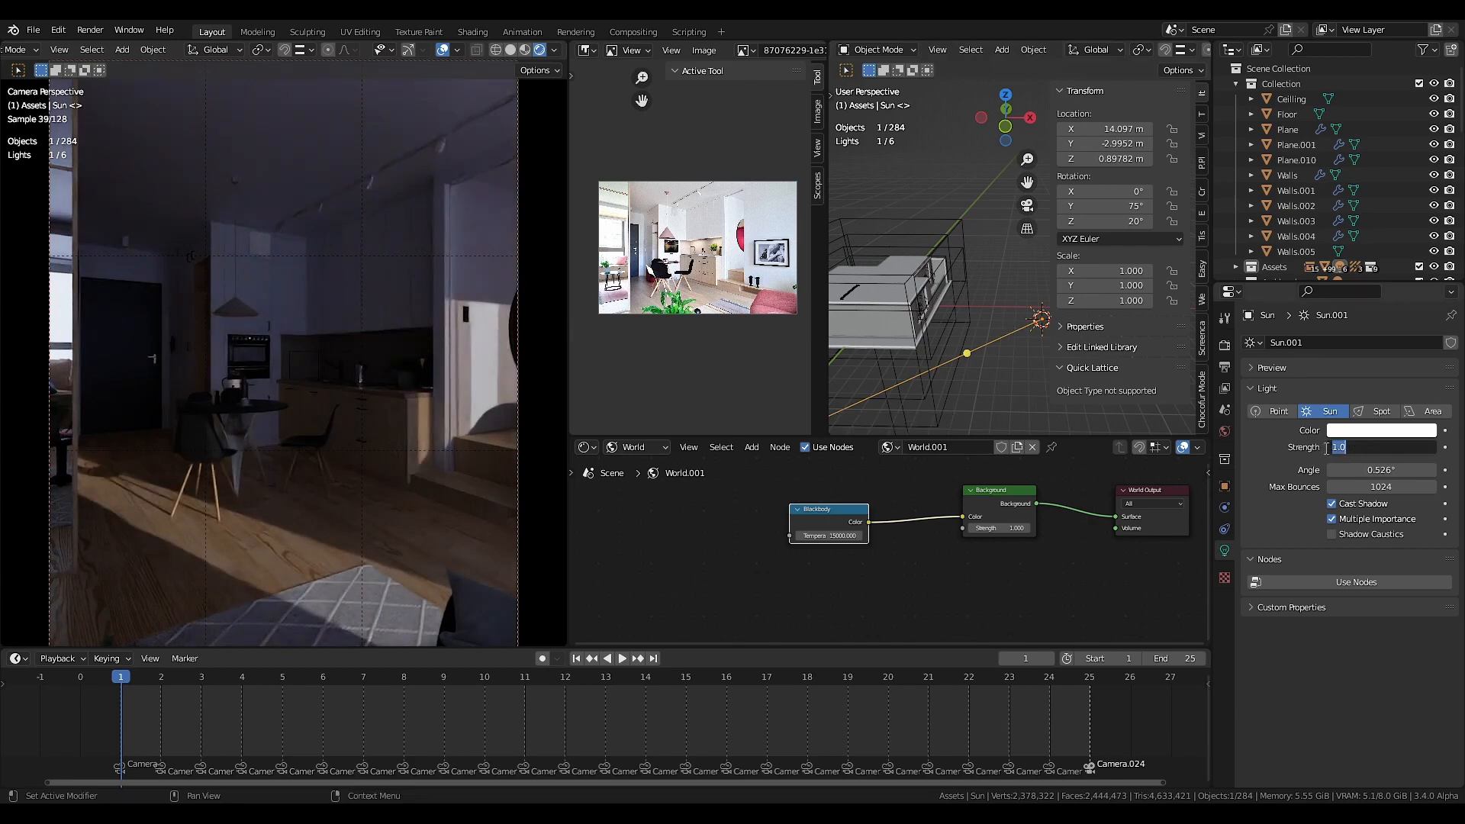
pyautogui.write('36')
pyautogui.press('Return')
pyautogui.click(1363, 467)
pyautogui.write('50')
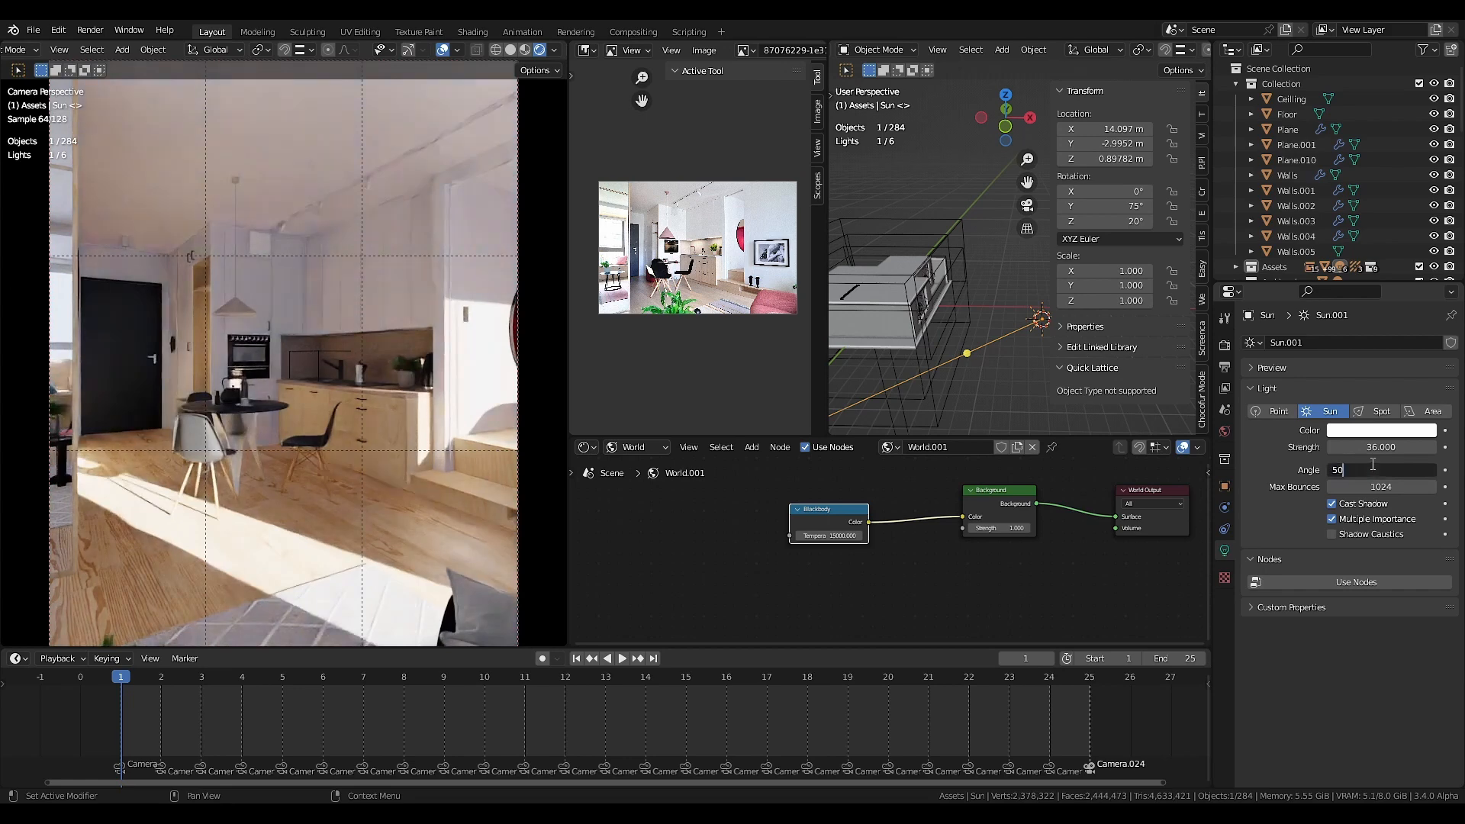
pyautogui.press('Return')
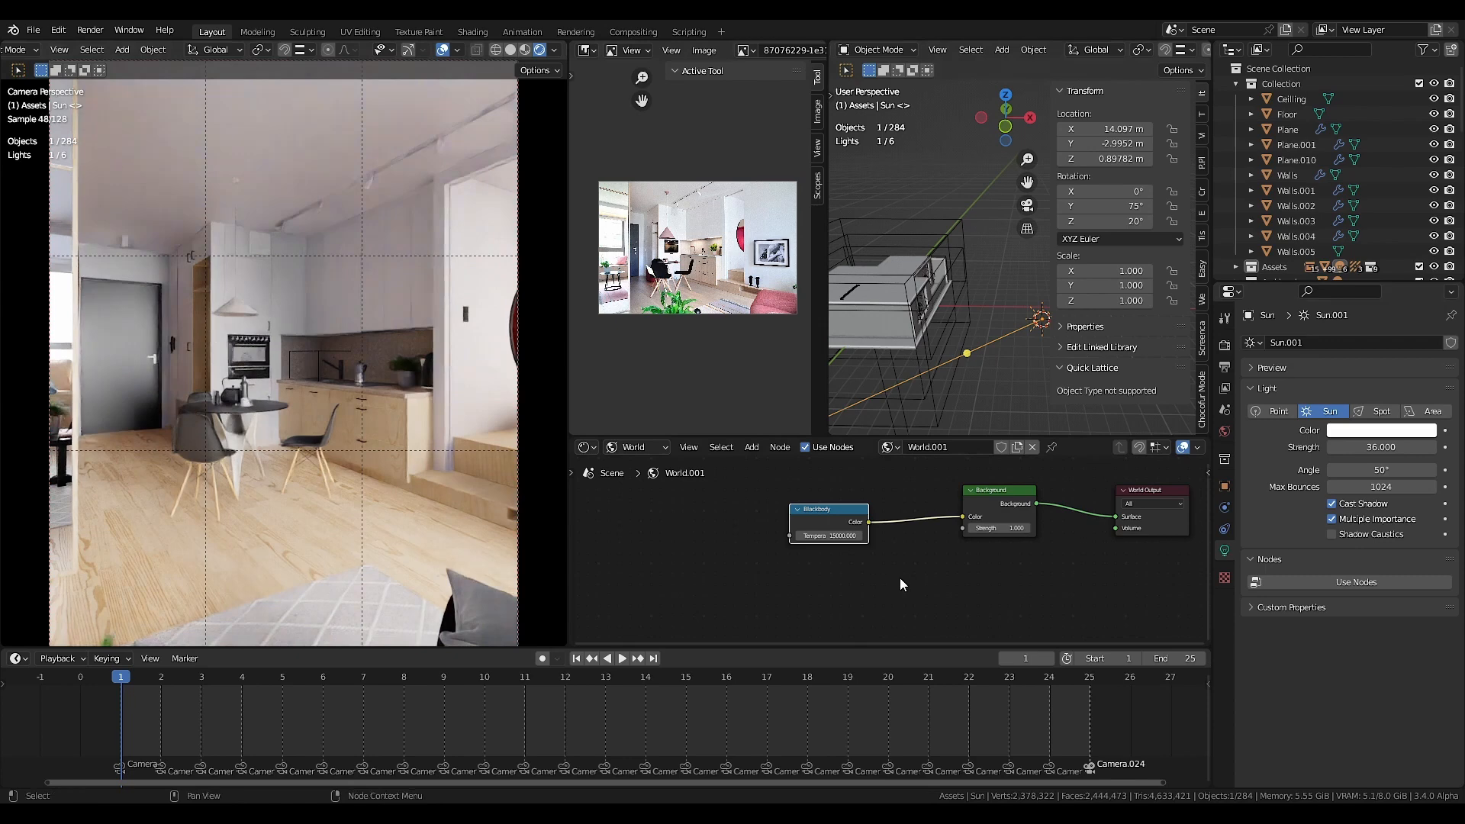
# - Review the scene's render settings, including sampling, light paths and color management
pyautogui.click(1225, 345)
pyautogui.scroll(-5, 1318, 658)
pyautogui.scroll(-10, 1318, 657)
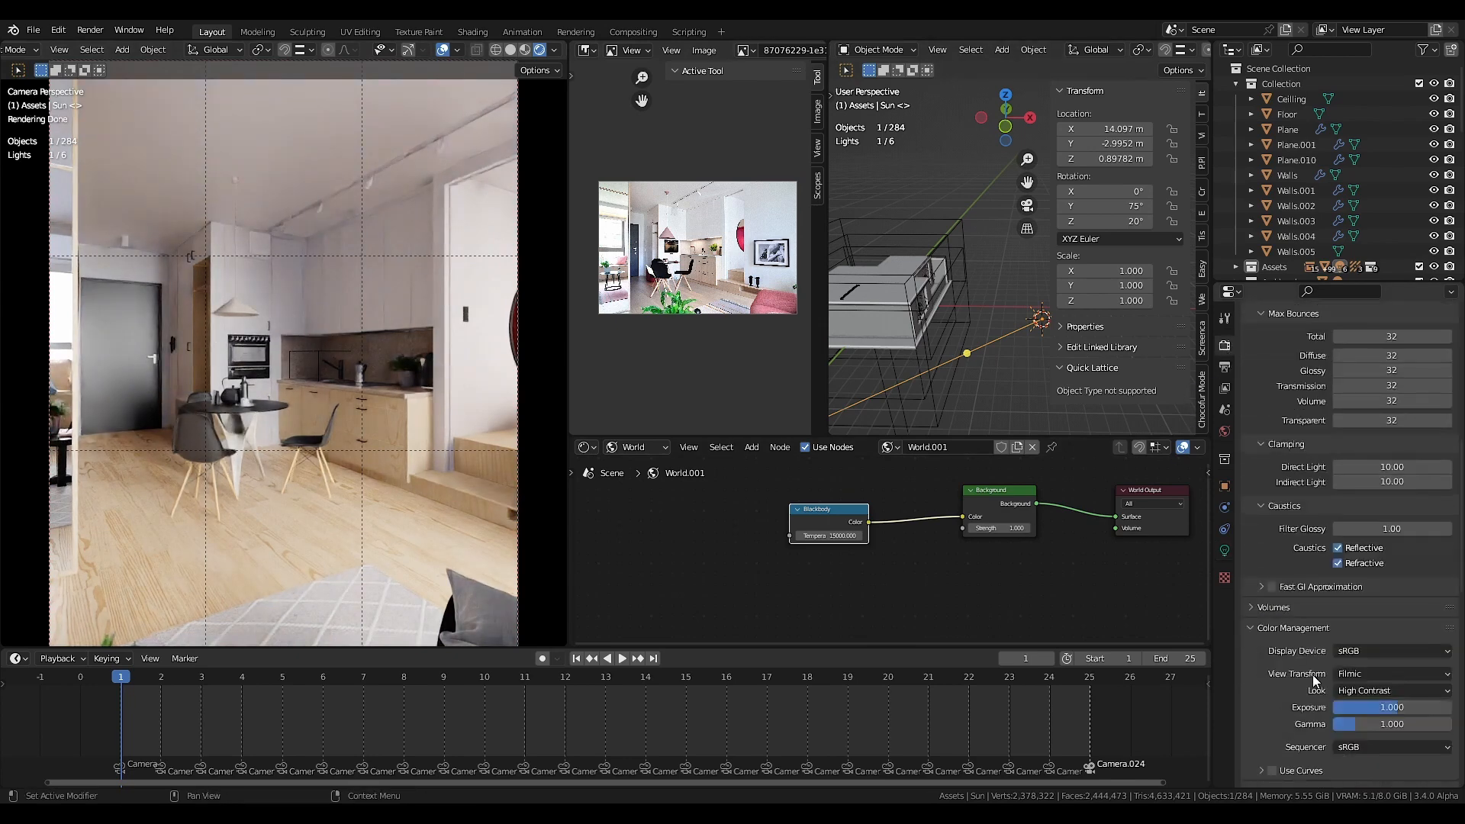
pyautogui.scroll(-3, 1332, 672)
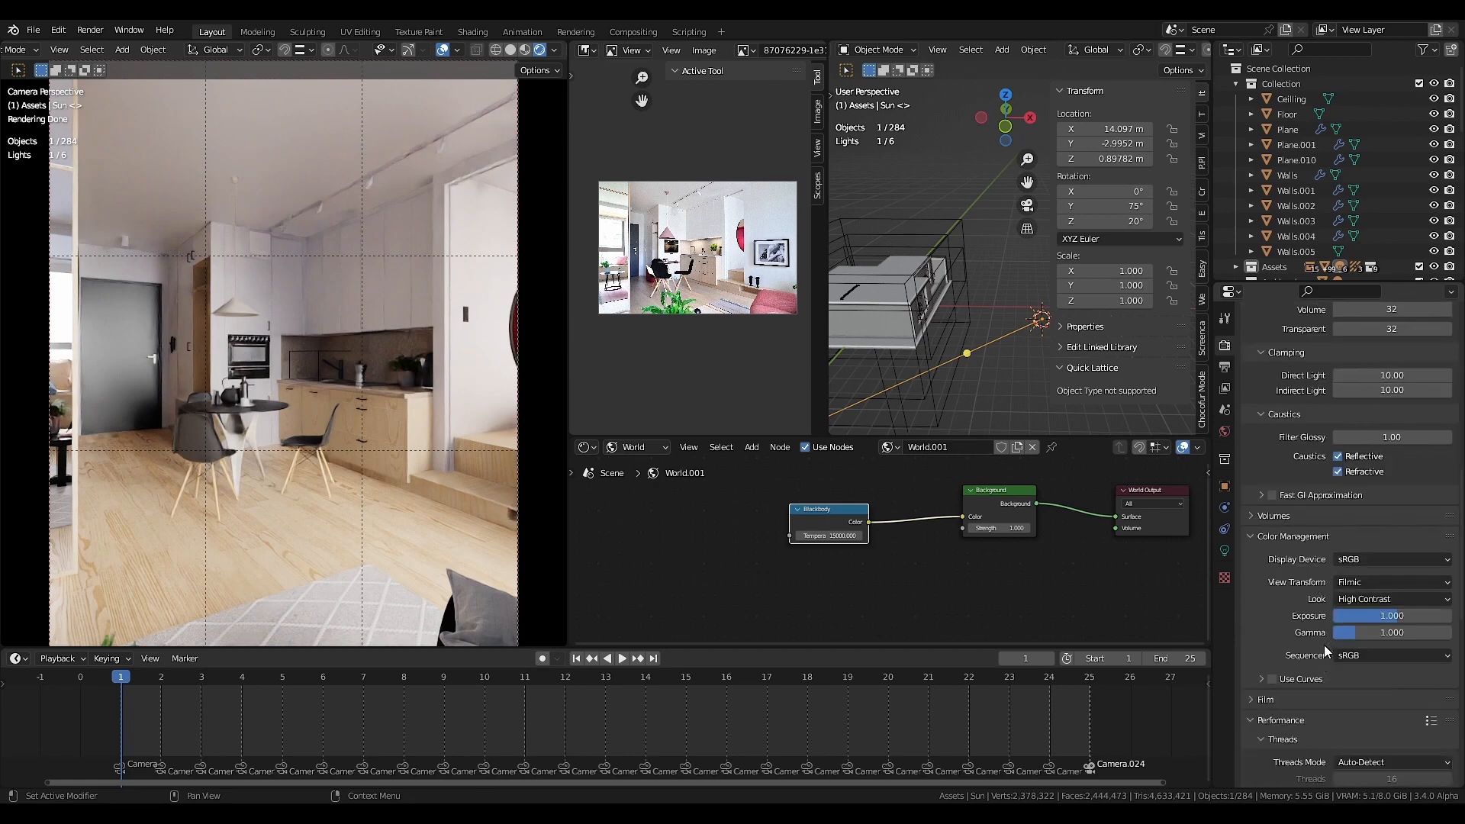
pyautogui.scroll(15, 1366, 595)
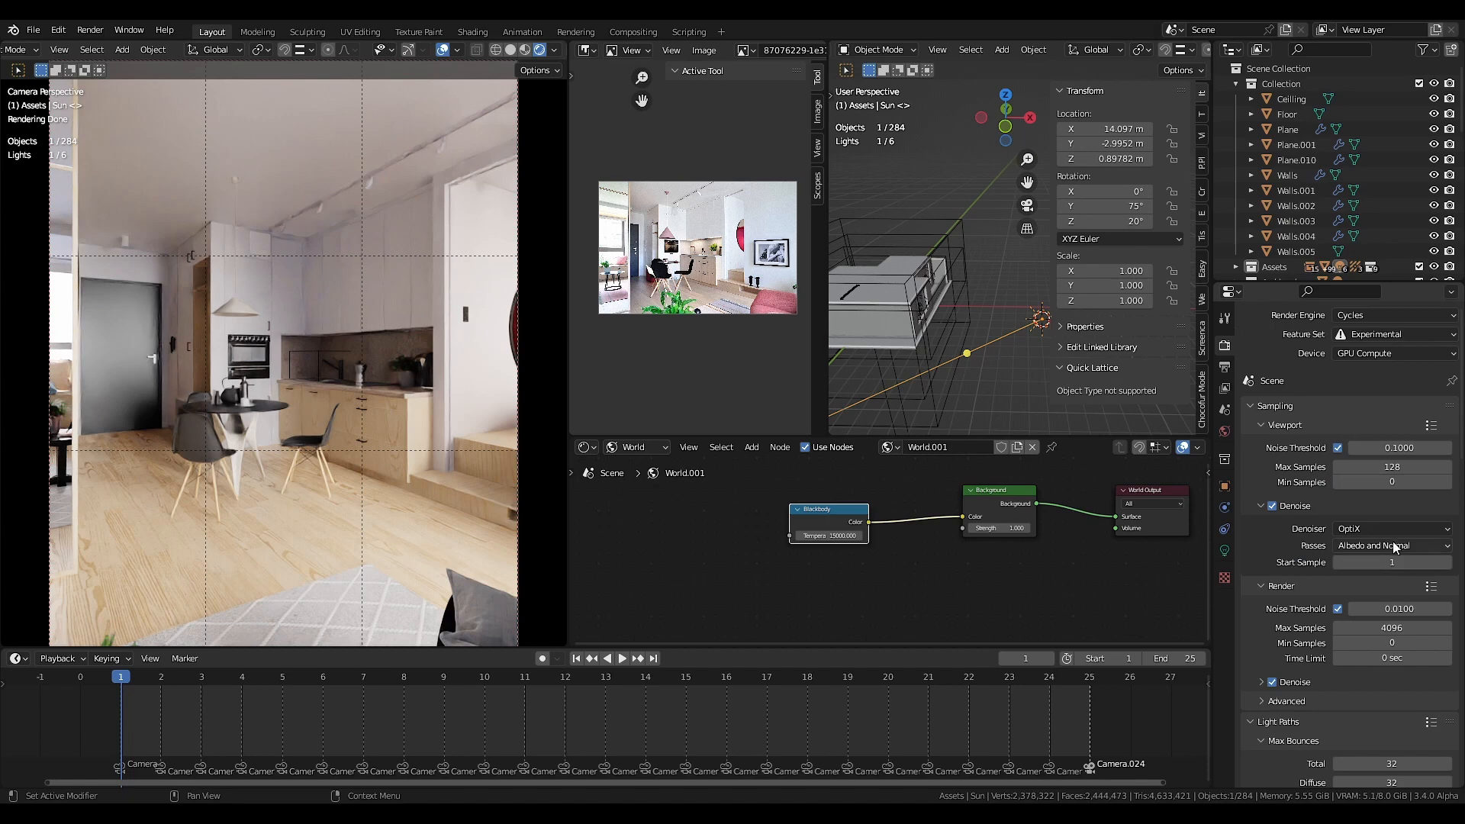
# - Examine the sampling and light path settings, including the light path presets, bounce limits, clamping and caustics
pyautogui.scroll(-2, 1356, 434)
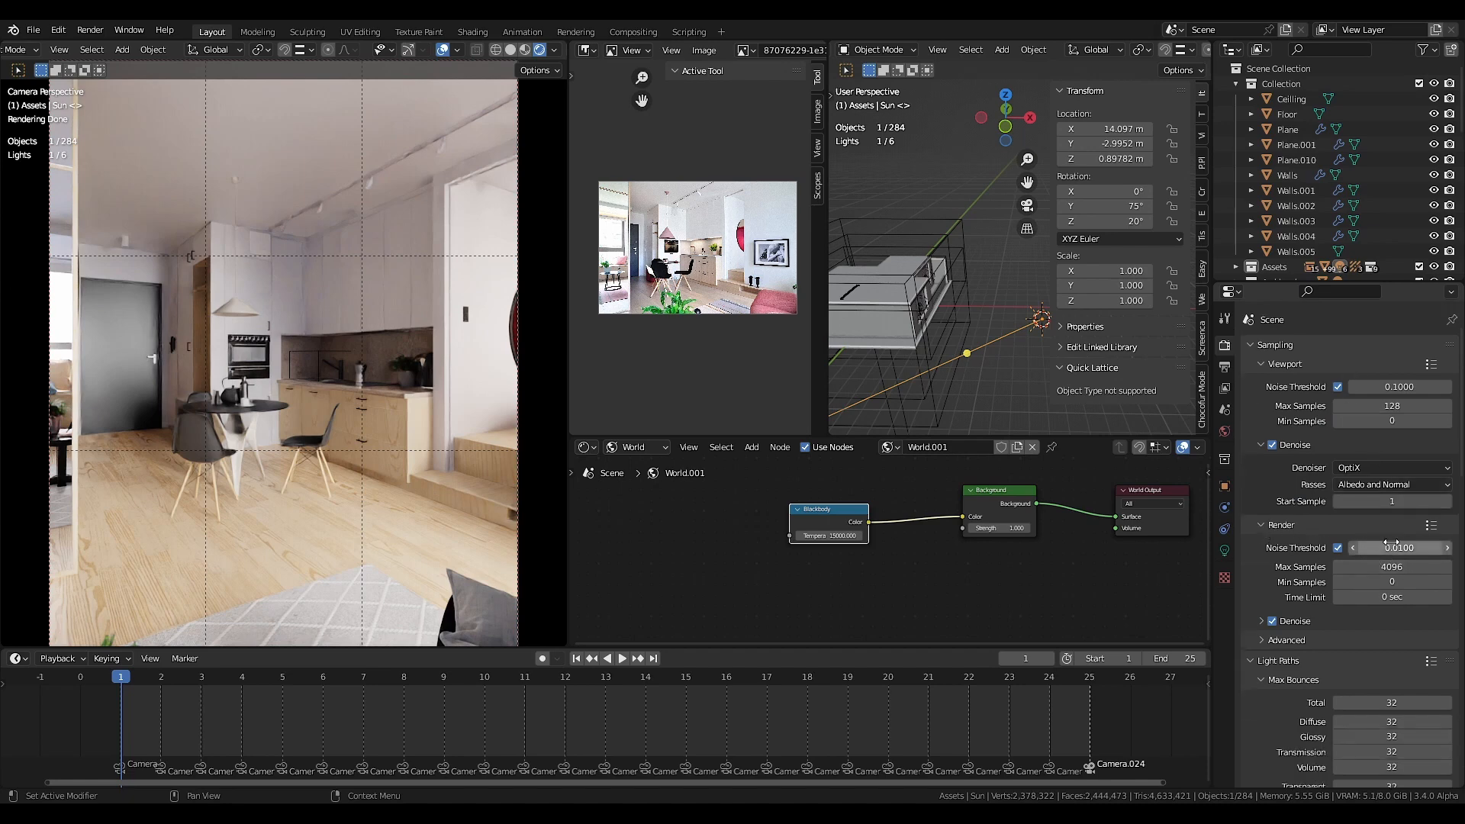
pyautogui.click(1432, 525)
pyautogui.click(1378, 456)
pyautogui.scroll(-3, 1322, 626)
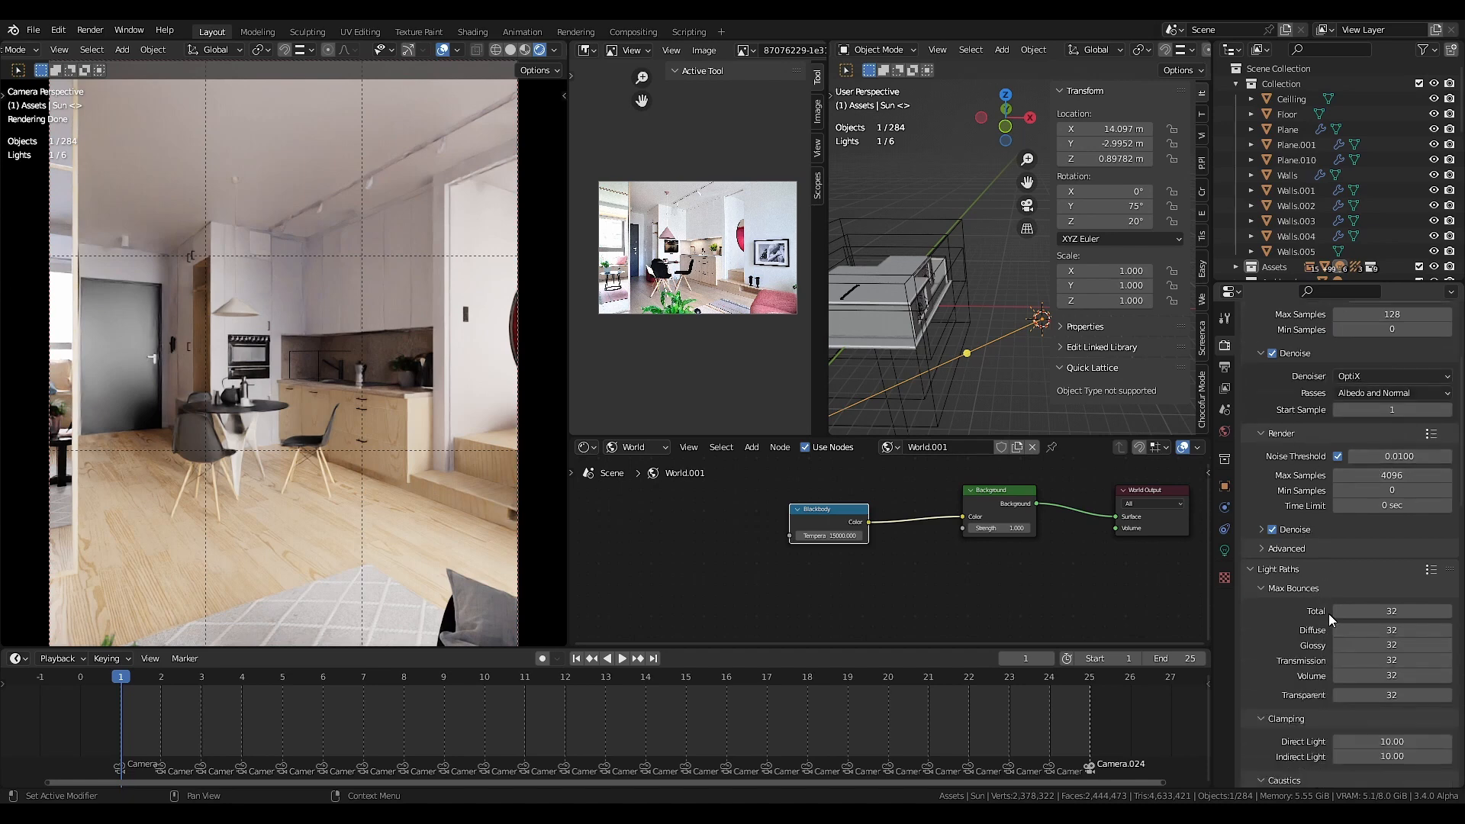
pyautogui.click(1432, 570)
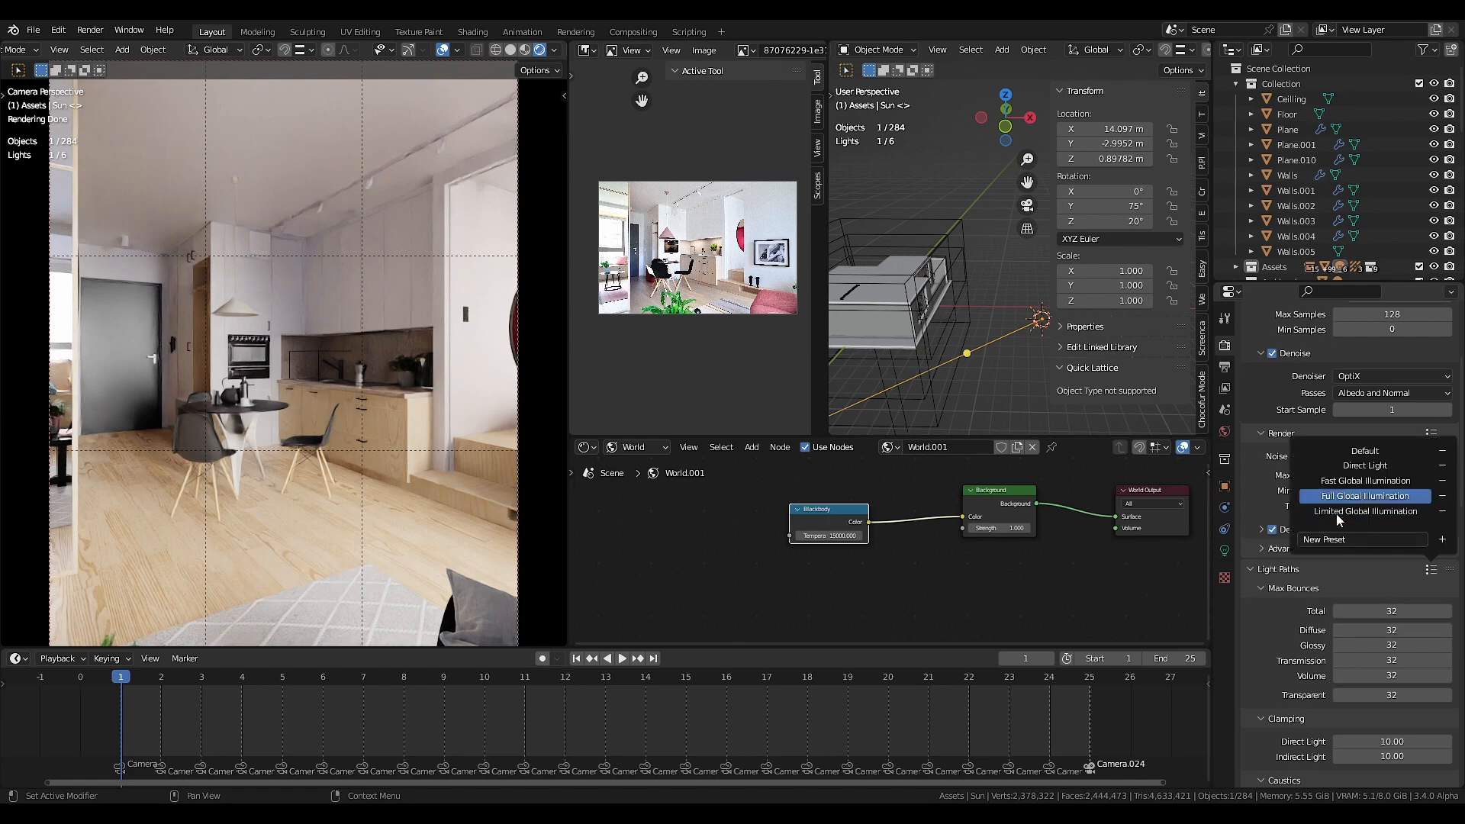
pyautogui.click(1347, 508)
pyautogui.scroll(-4, 1314, 679)
pyautogui.scroll(-4, 1313, 679)
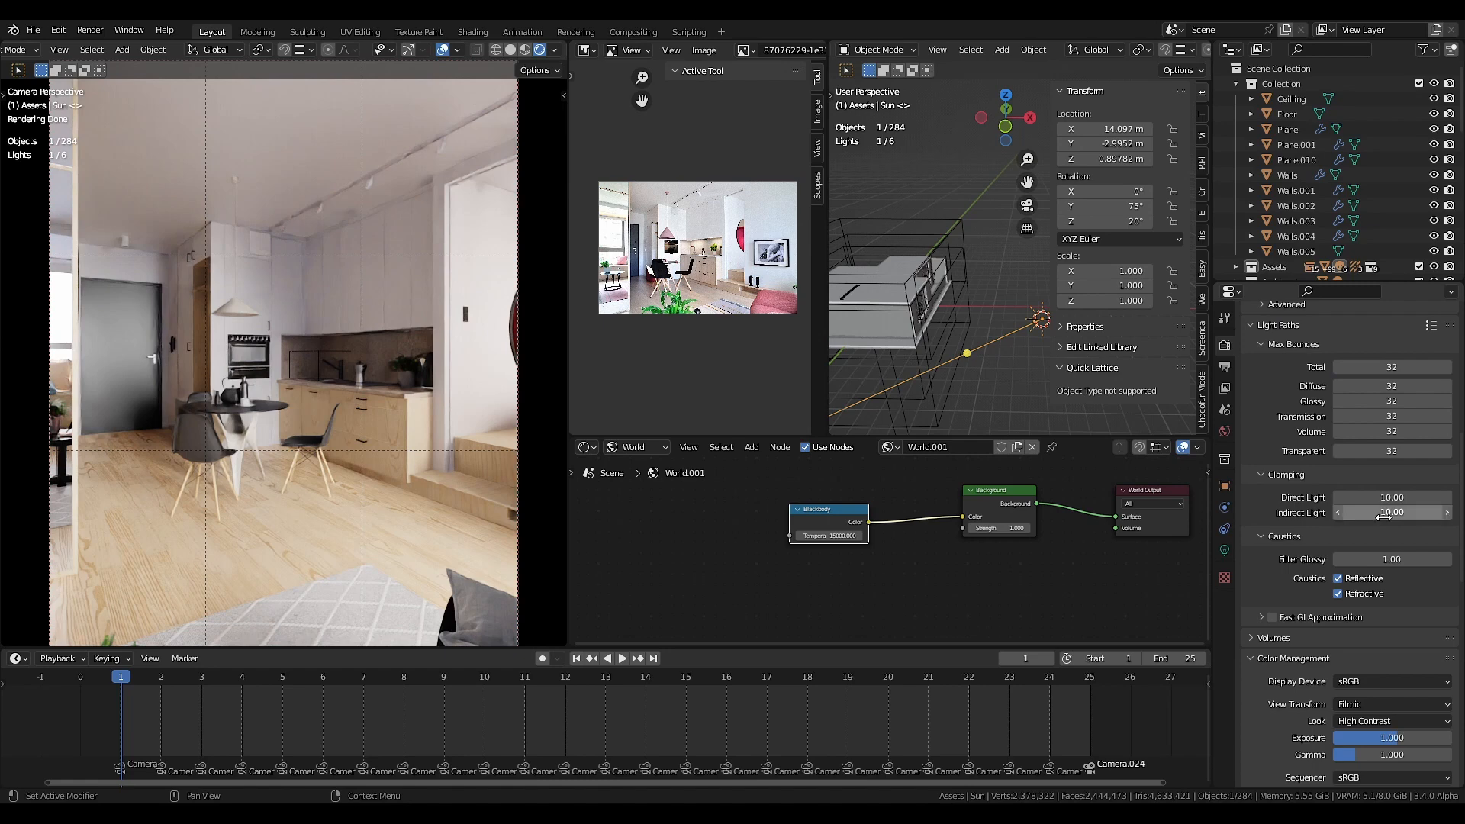
pyautogui.scroll(-4, 1388, 595)
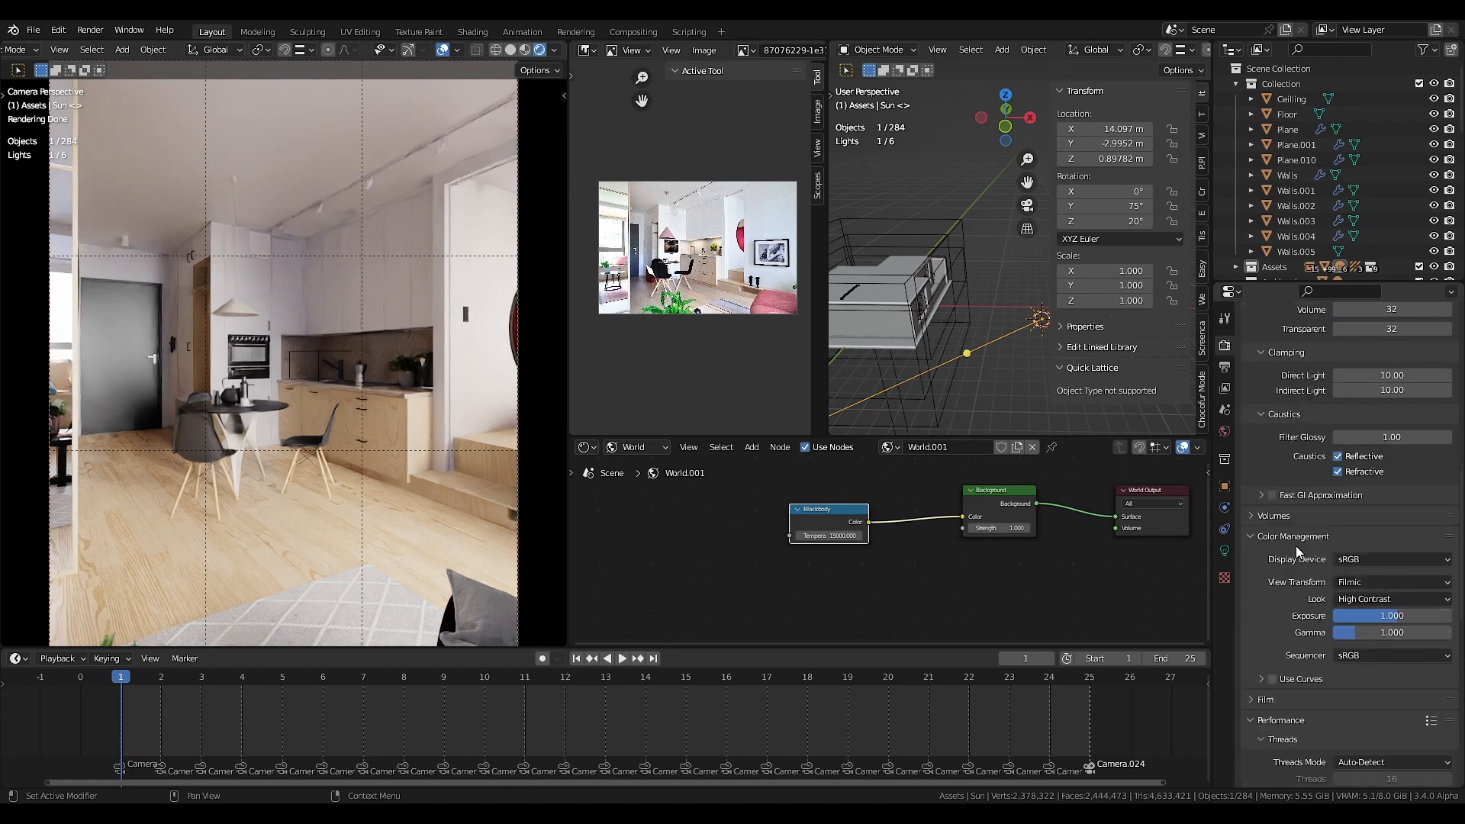
# - Set the color management look to Medium High Contrast and the exposure to 0
pyautogui.click(1372, 600)
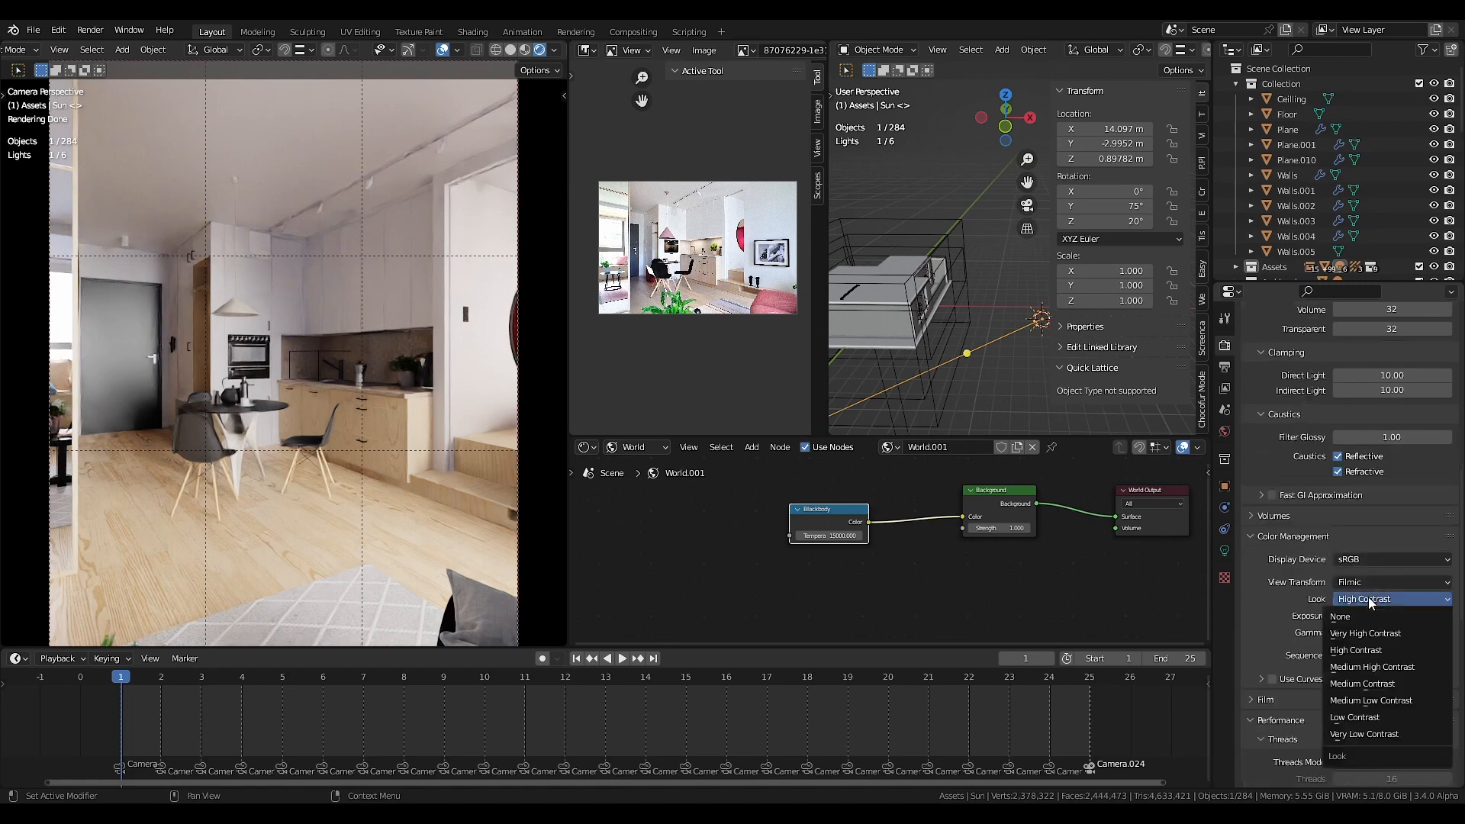
pyautogui.click(1373, 669)
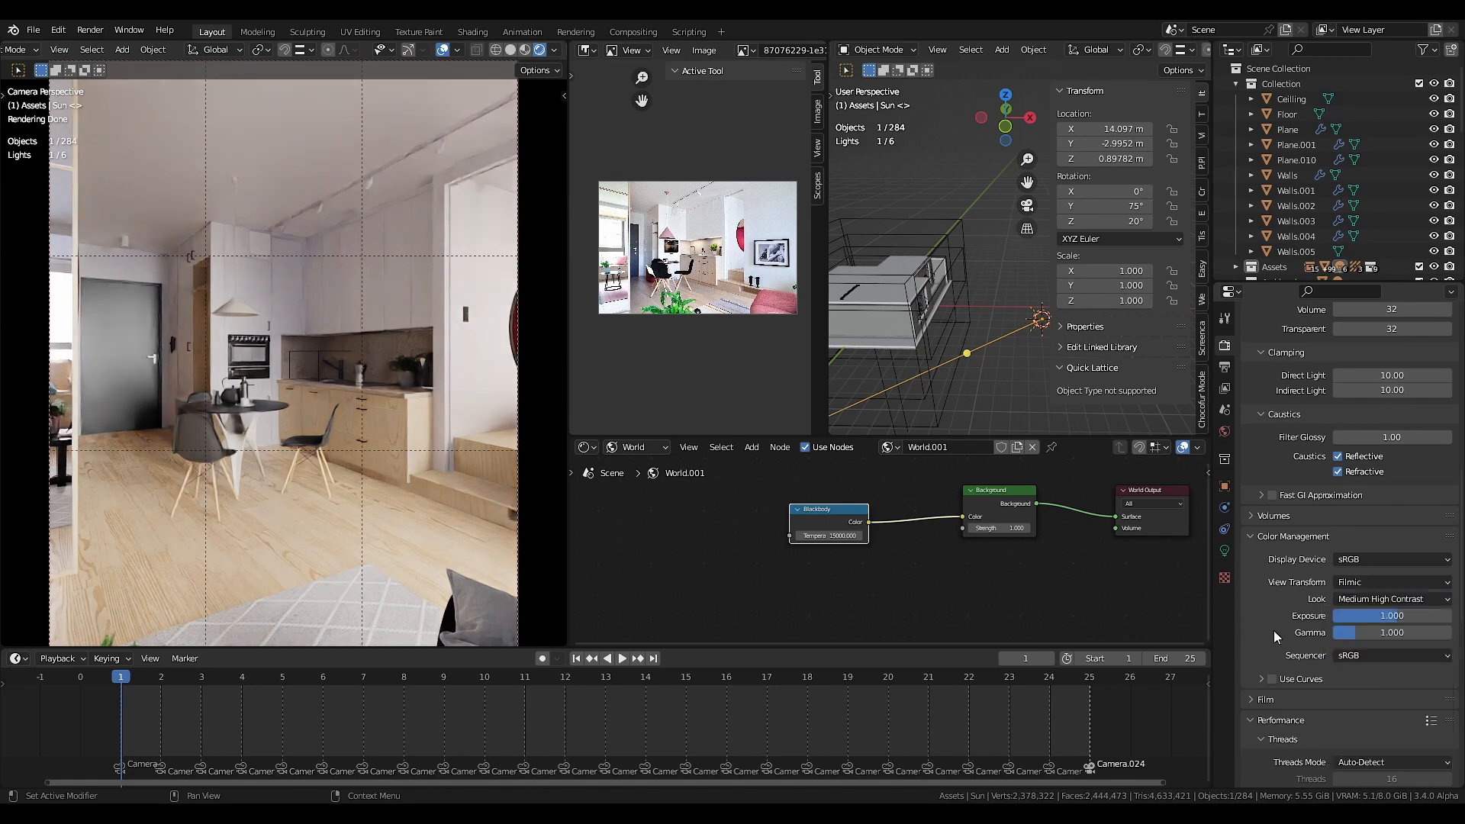
pyautogui.click(1389, 618)
pyautogui.press('BackSpace')
pyautogui.press('BackSpace')
pyautogui.press('BackSpace')
pyautogui.write('0')
pyautogui.press('Return')
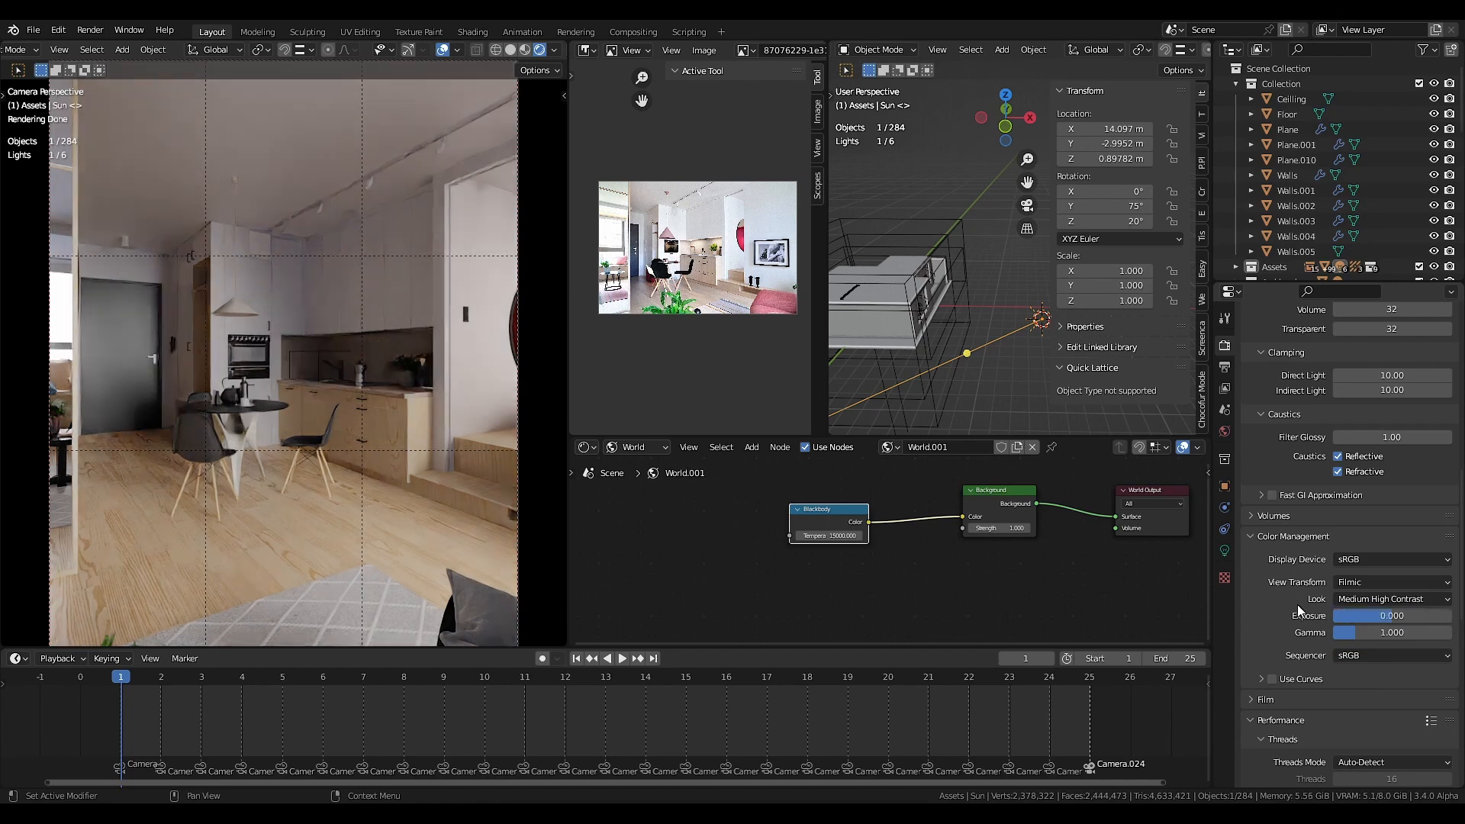
# - Try a color management exposure of 0.4 and settle on 0.8
pyautogui.click(1365, 617)
pyautogui.write('0.4')
pyautogui.press('Return')
pyautogui.click(1365, 616)
pyautogui.write('0.8')
pyautogui.press('Return')
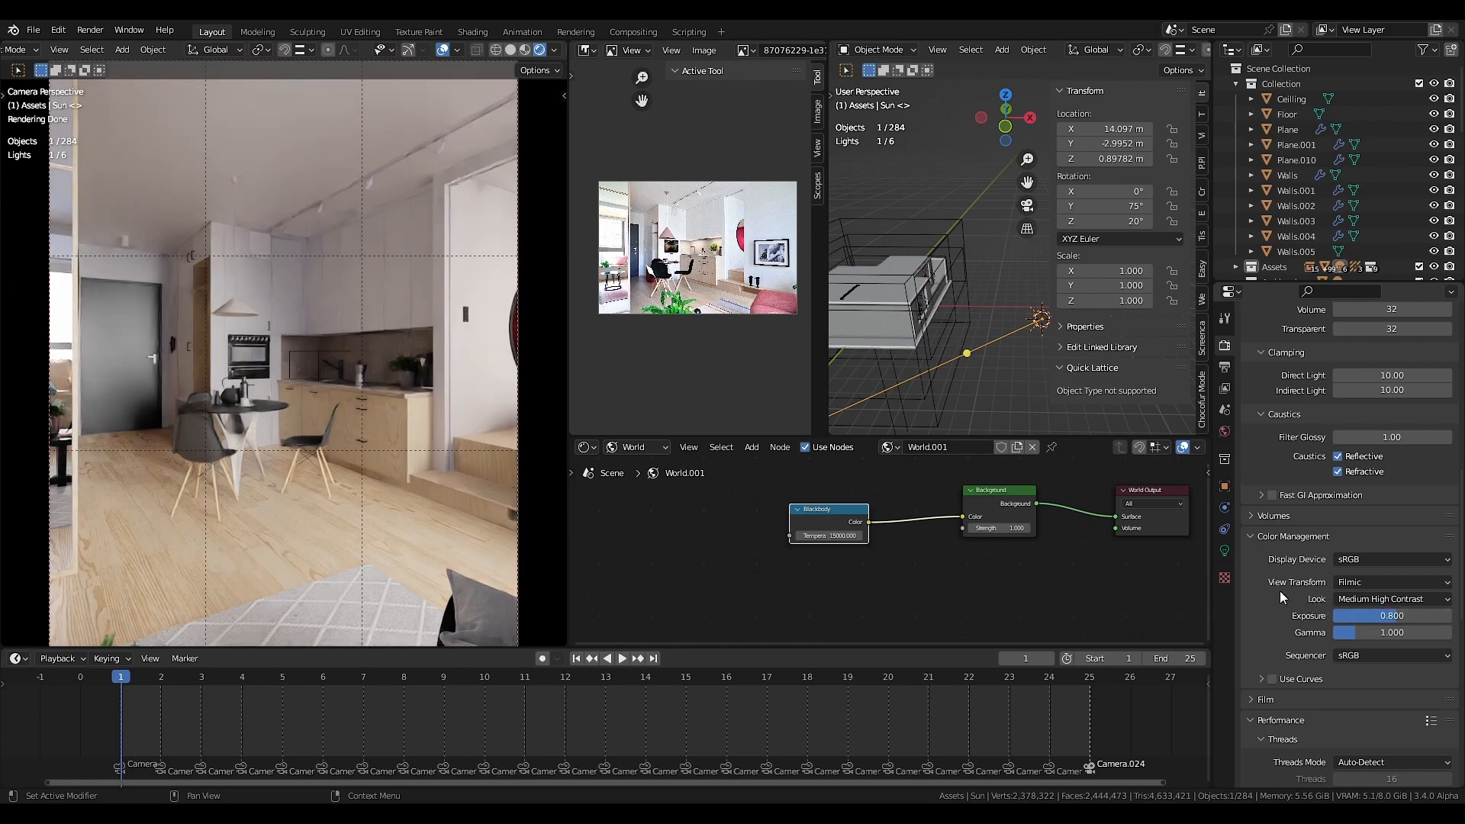
pyautogui.moveTo(992, 572); pyautogui.dragTo(918, 576, button='middle')
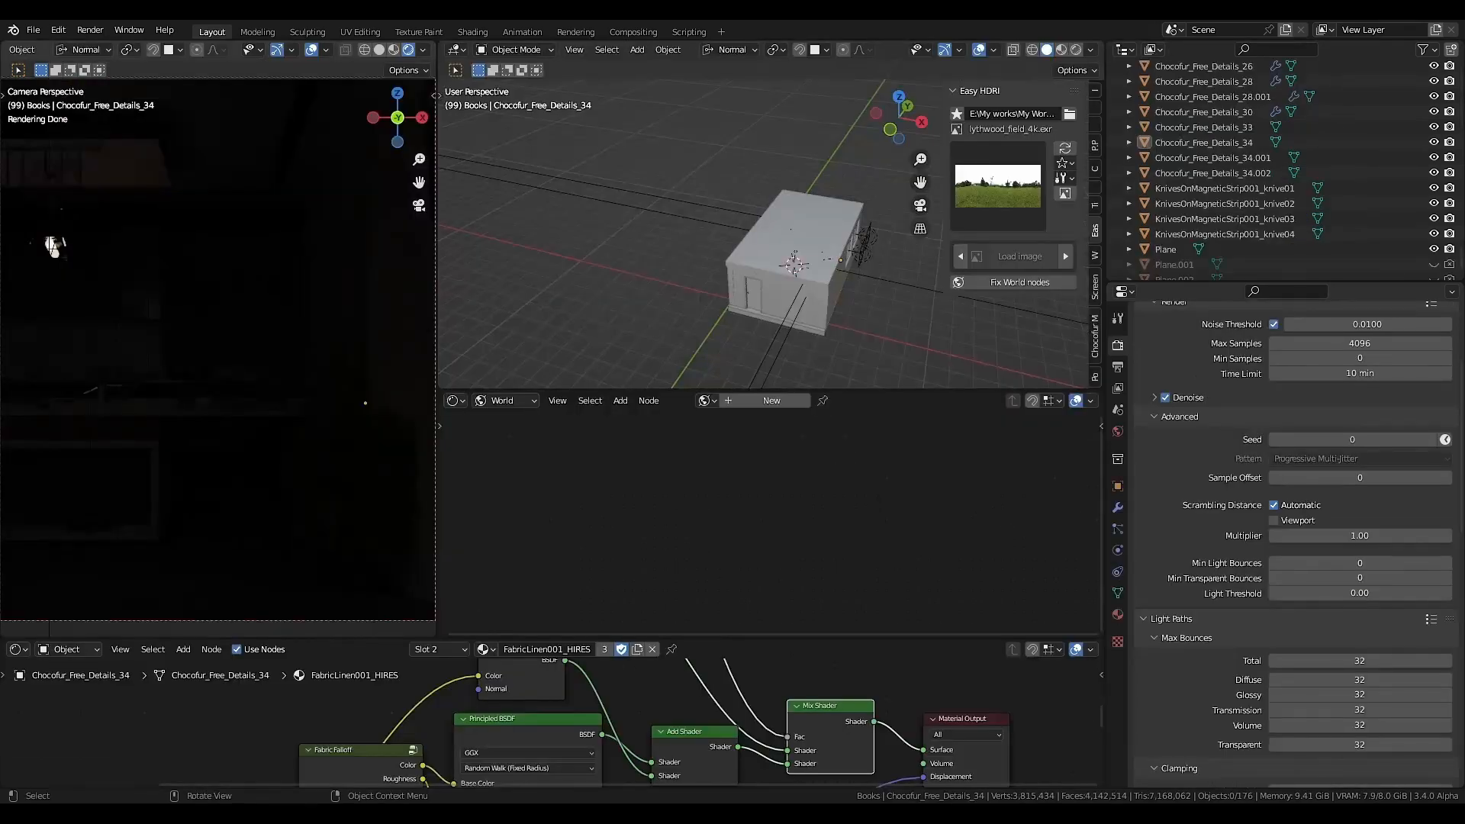
# - Create a new world shader with nodes for the dark kitchen scene
pyautogui.click(229, 380)
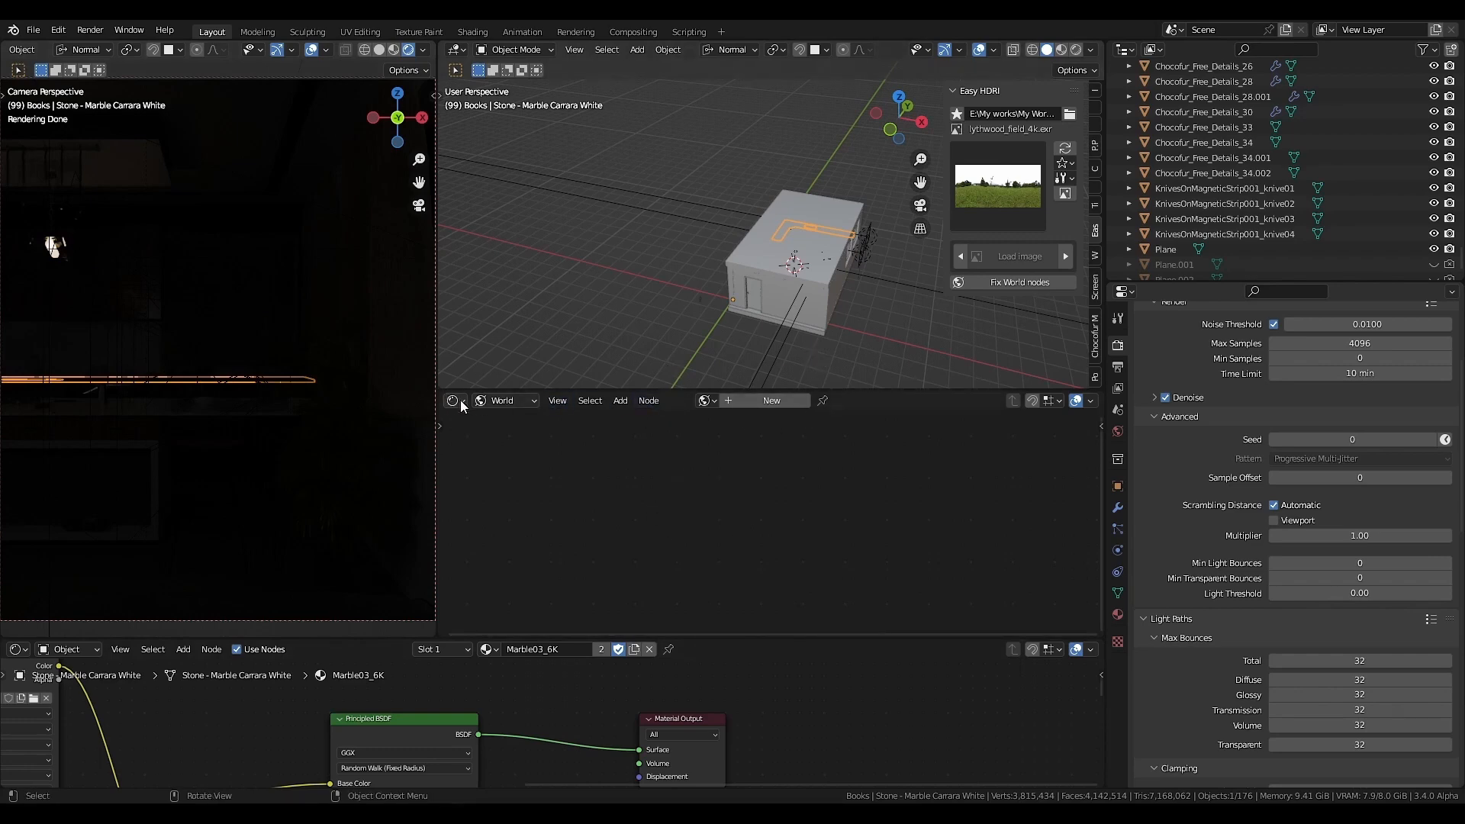
pyautogui.click(479, 403)
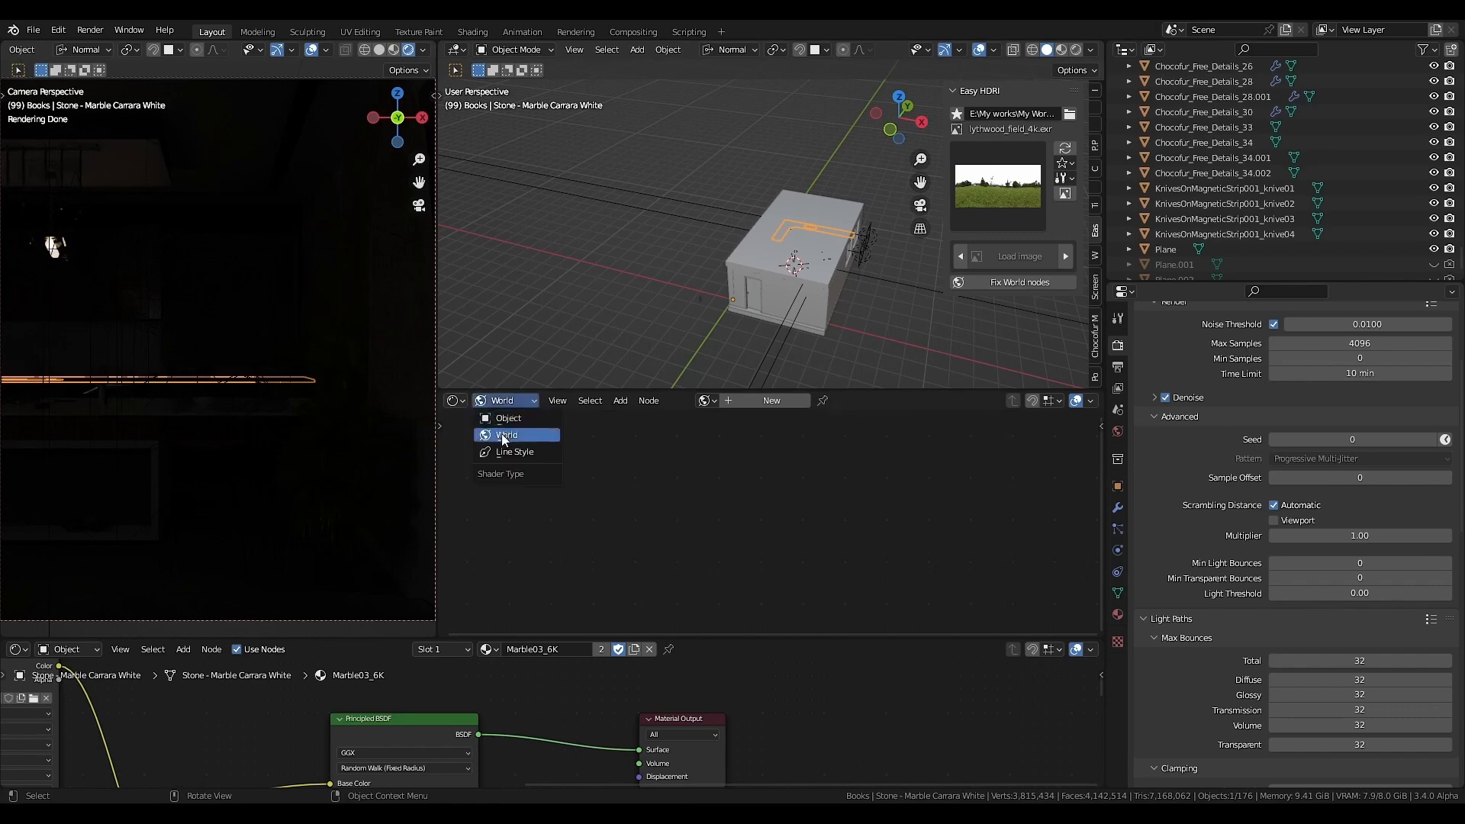
pyautogui.click(758, 402)
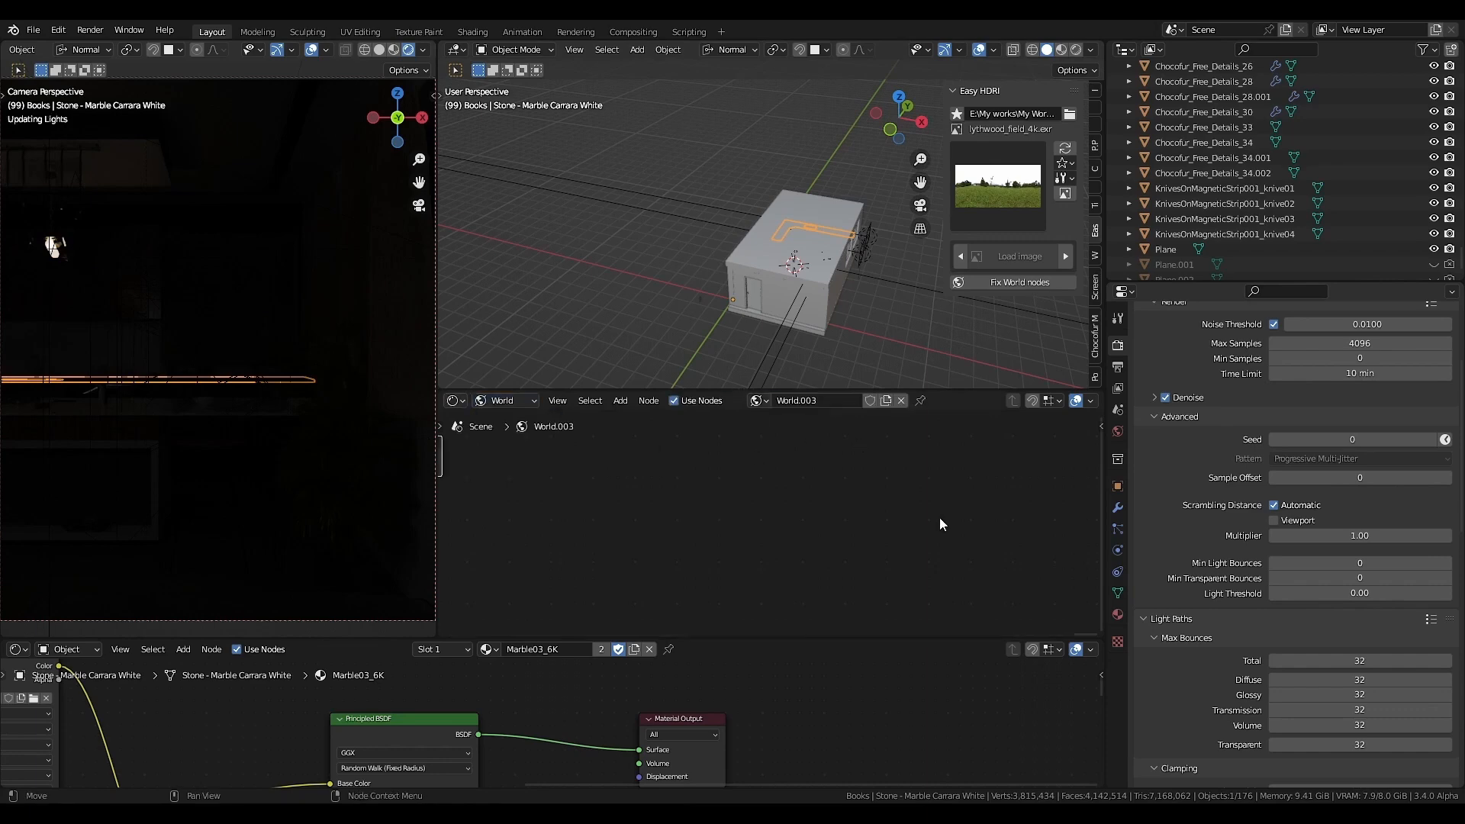
pyautogui.moveTo(612, 530); pyautogui.dragTo(771, 527, button='middle')
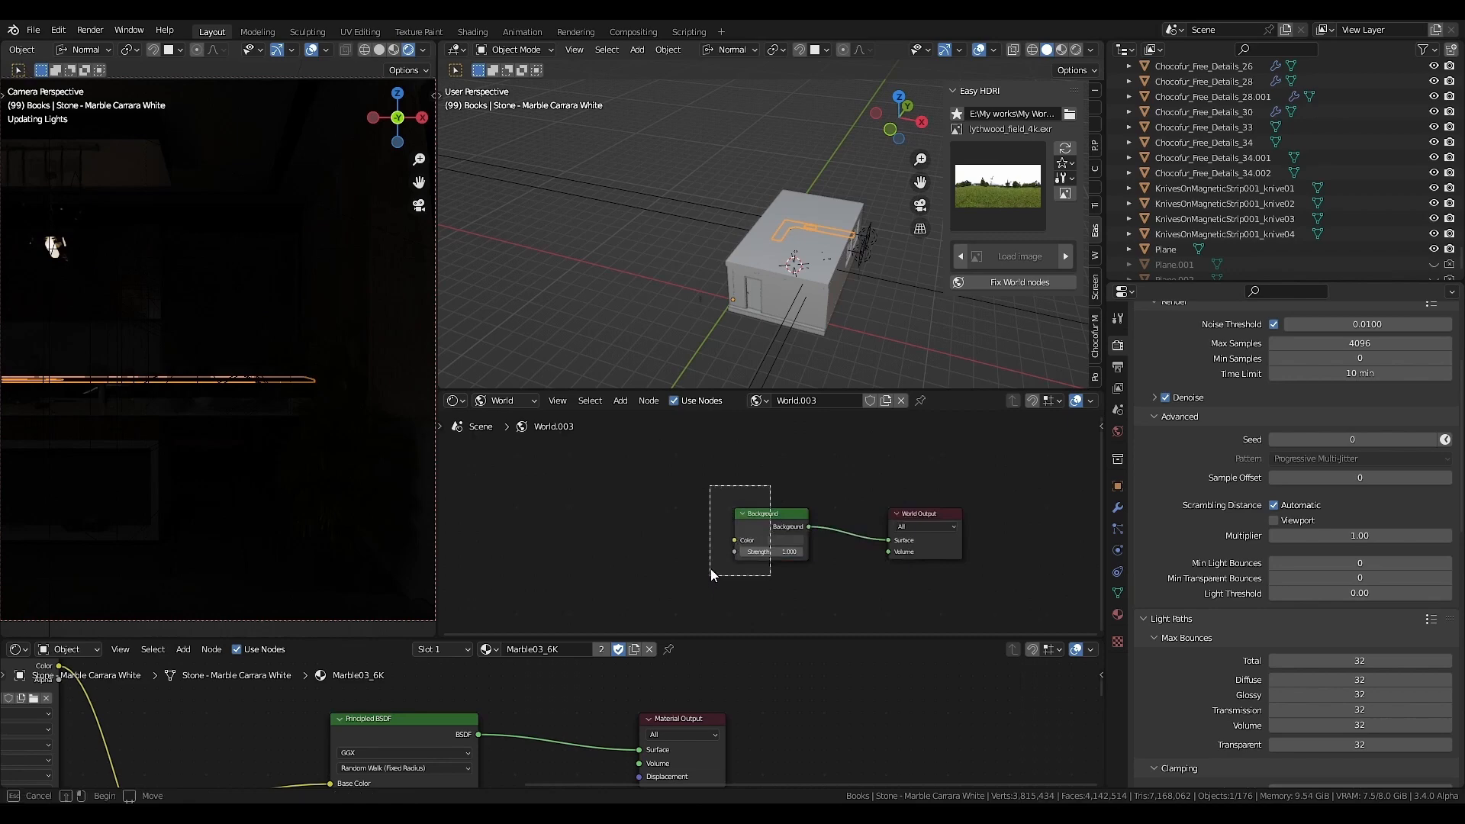
# - Add linked Texture Coordinate, Mapping and Environment Texture nodes feeding the Background node's color
pyautogui.click(756, 527)
pyautogui.hotkey('ctrl', 't')
pyautogui.moveTo(681, 534); pyautogui.dragTo(641, 515)
pyautogui.moveTo(651, 578); pyautogui.dragTo(737, 570, button='middle')
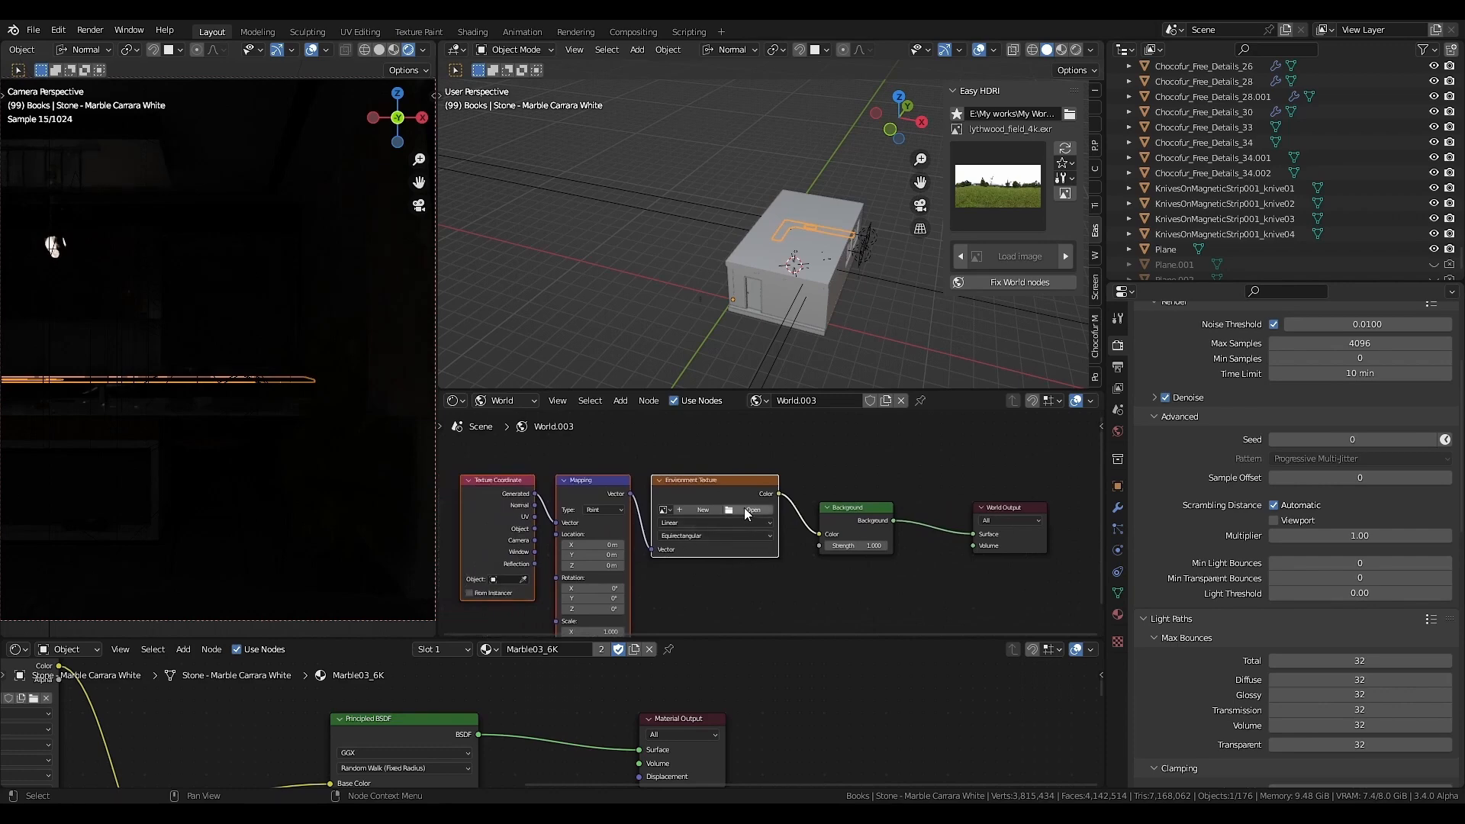
# - Load lythwood_field_4k.exr from the HDRI Haven folder under HDRI & Lighting into the Environment Texture node
pyautogui.click(751, 510)
pyautogui.click(62, 356)
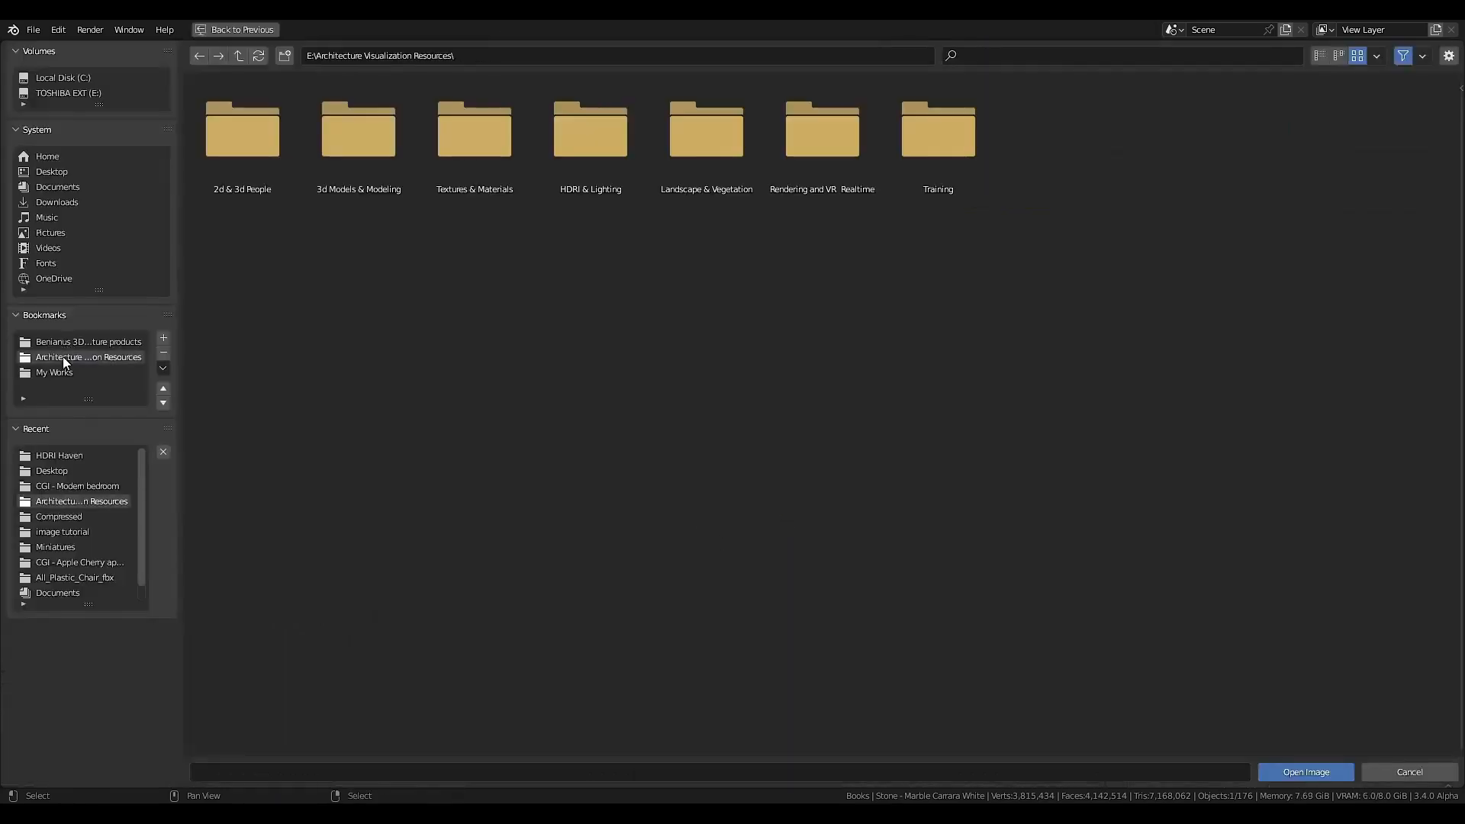
pyautogui.doubleClick(609, 175)
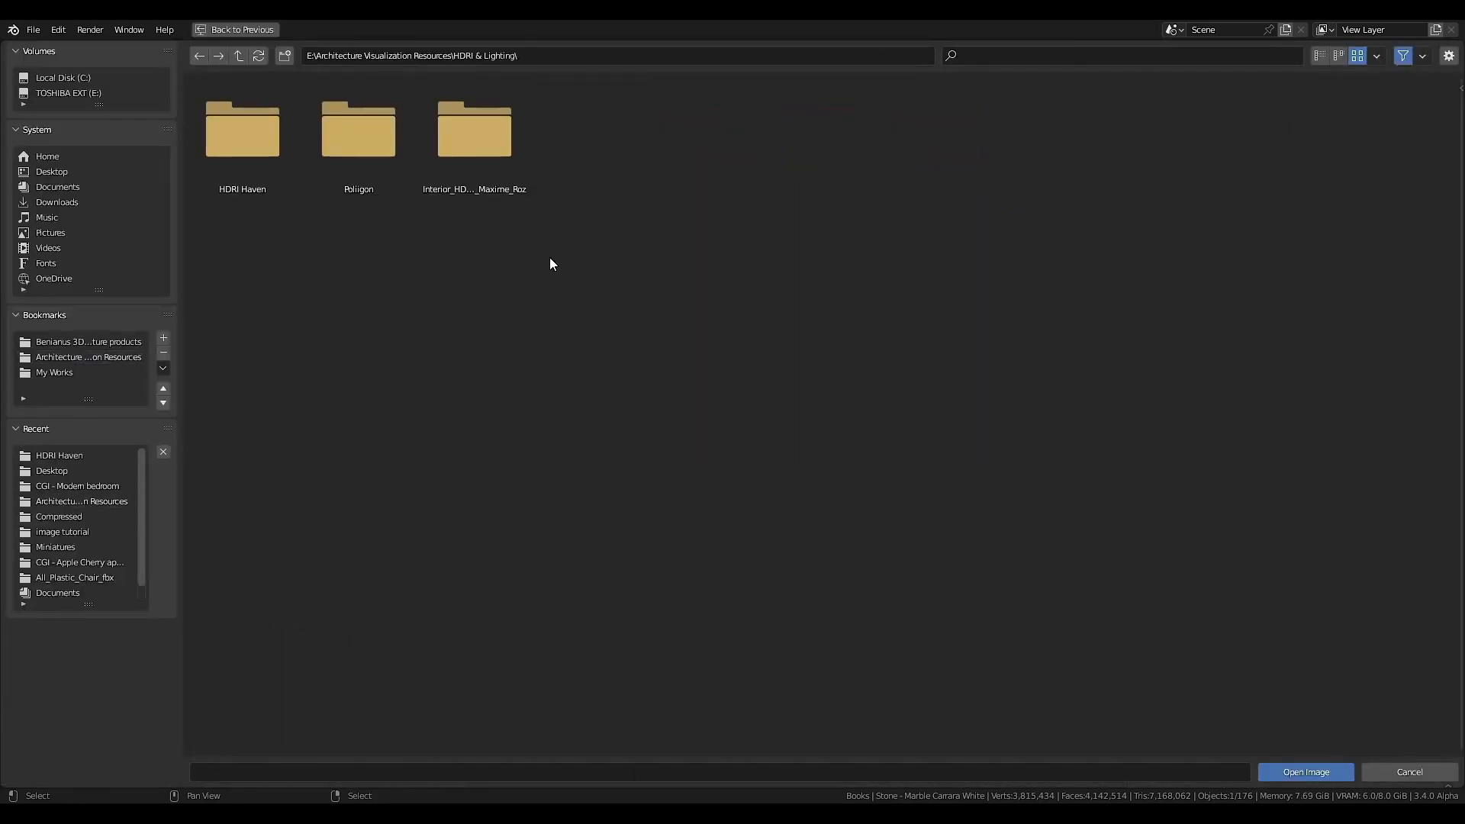
pyautogui.doubleClick(222, 138)
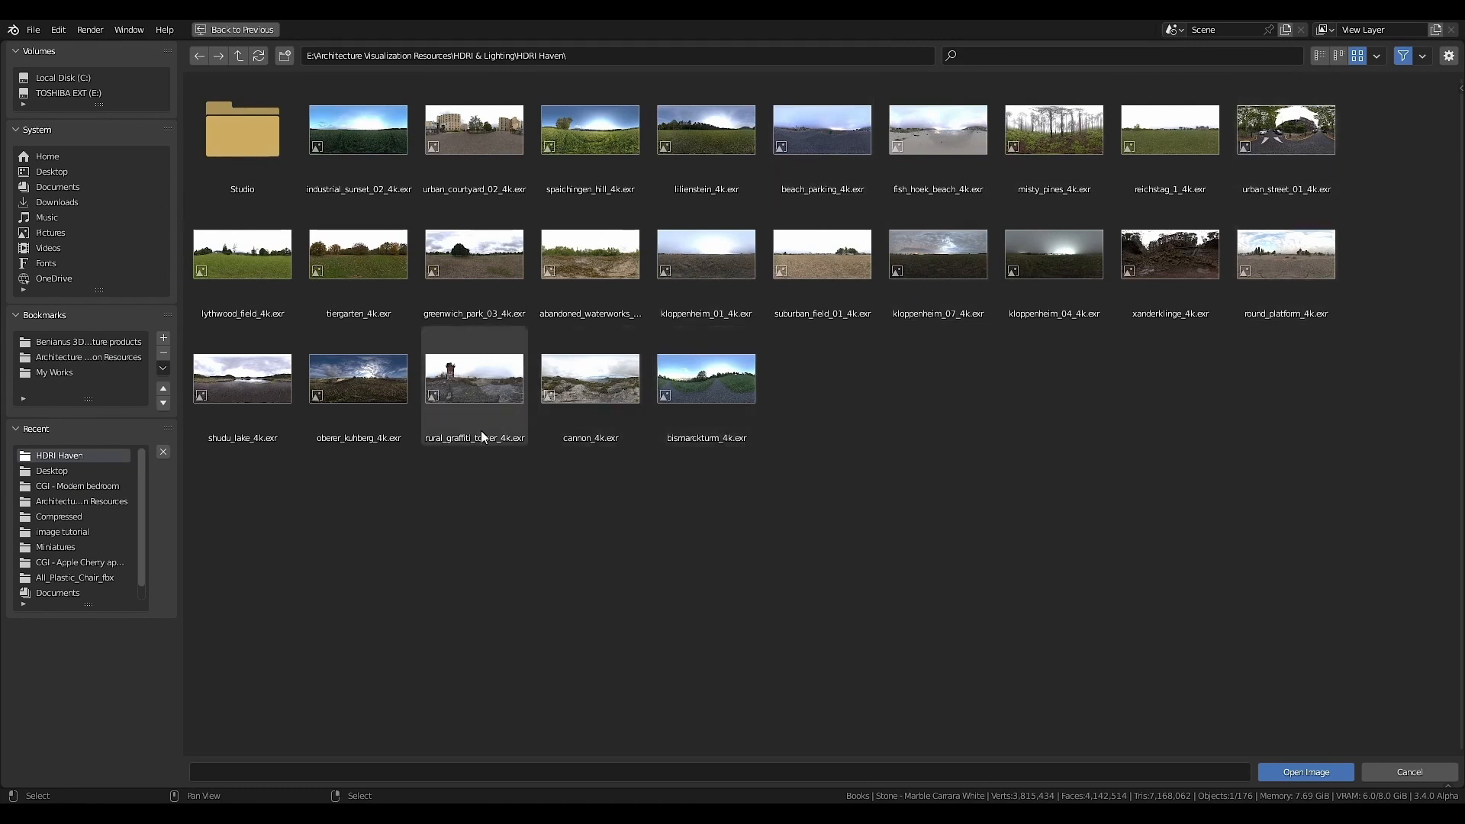
pyautogui.click(240, 258)
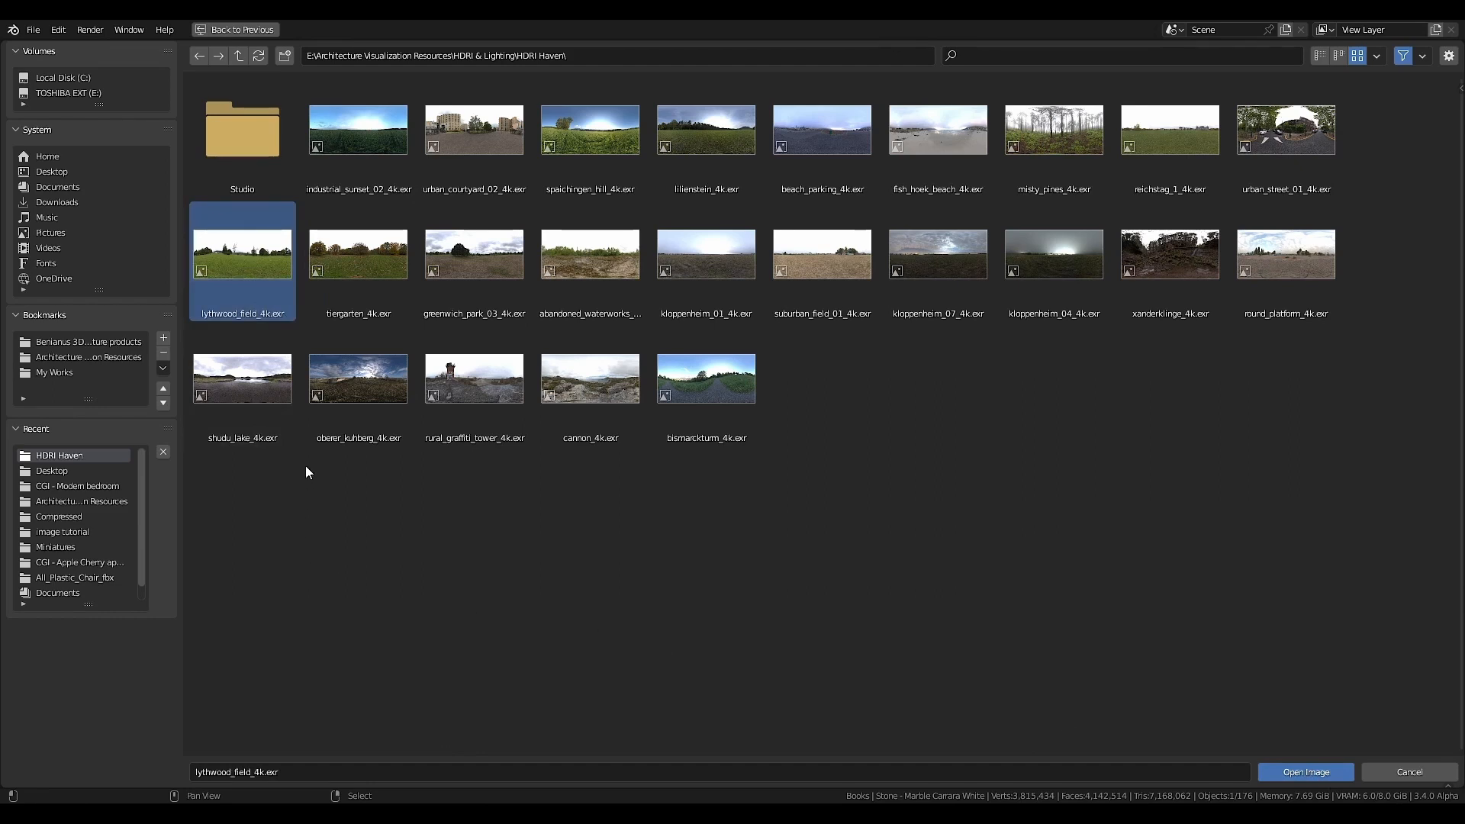
pyautogui.press('Return')
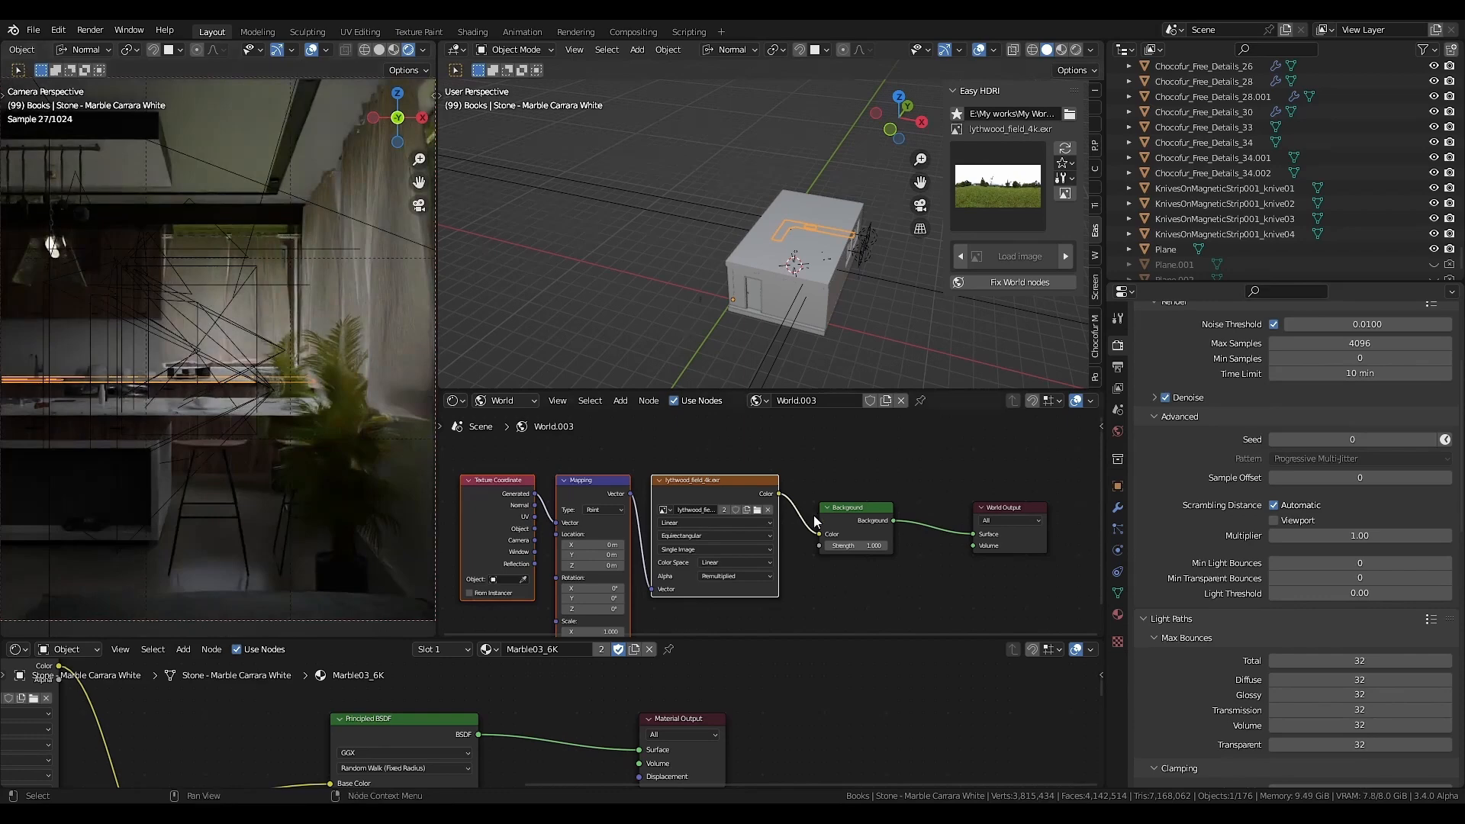
# - Insert a Gamma node between the environment texture and the Background node and set its gamma to 0.4
pyautogui.moveTo(862, 510); pyautogui.dragTo(894, 505)
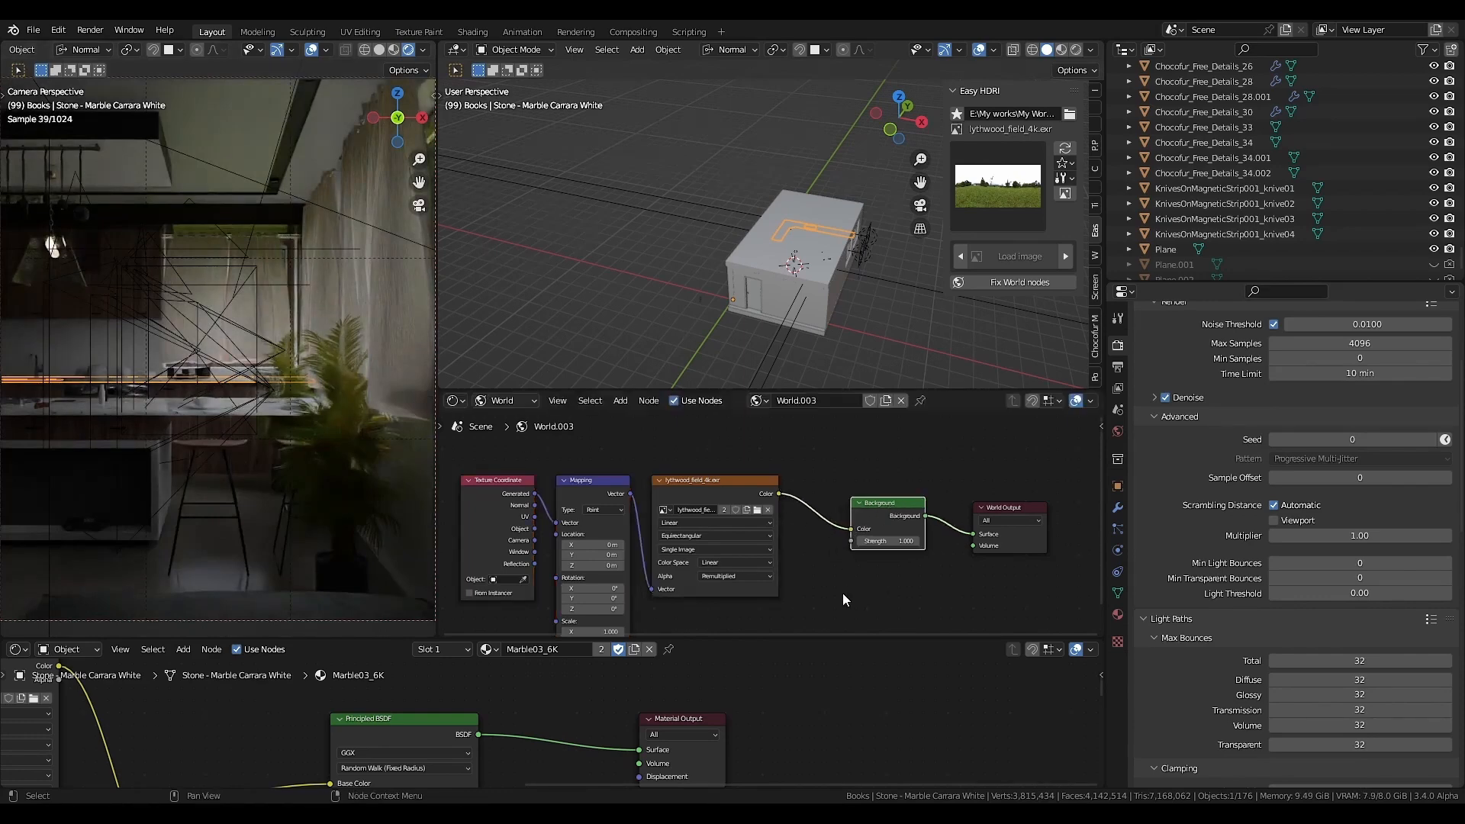
pyautogui.moveTo(752, 479); pyautogui.dragTo(778, 471, button='middle')
pyautogui.hotkey('shift', 'a')
pyautogui.moveTo(753, 528)
pyautogui.click(886, 543)
pyautogui.click(818, 471)
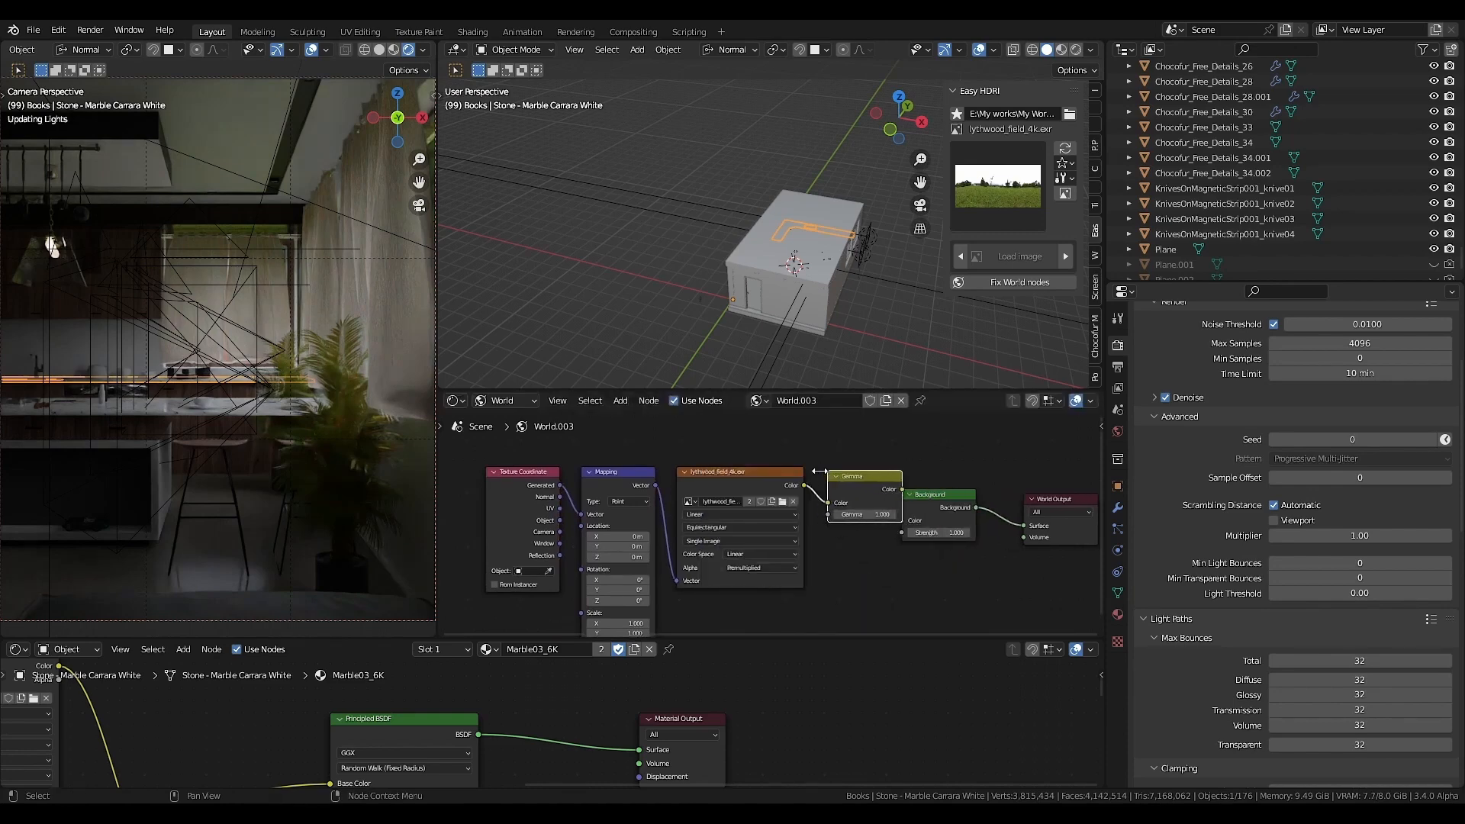
pyautogui.scroll(2, 830, 506)
pyautogui.moveTo(858, 508); pyautogui.dragTo(851, 519, button='middle')
pyautogui.moveTo(851, 519); pyautogui.dragTo(794, 550)
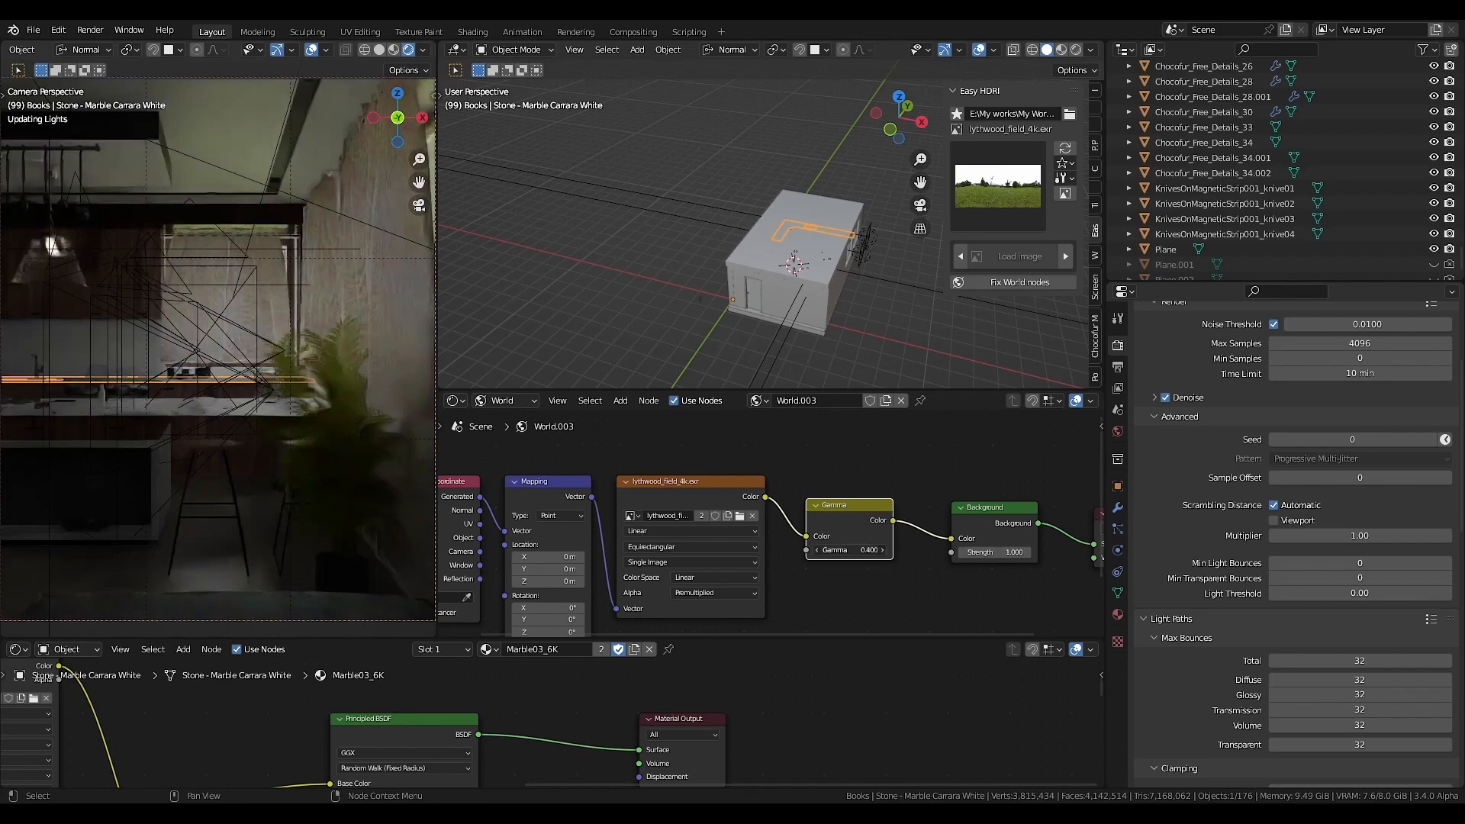
# - Set the Gamma node's value back to 1
pyautogui.click(968, 215)
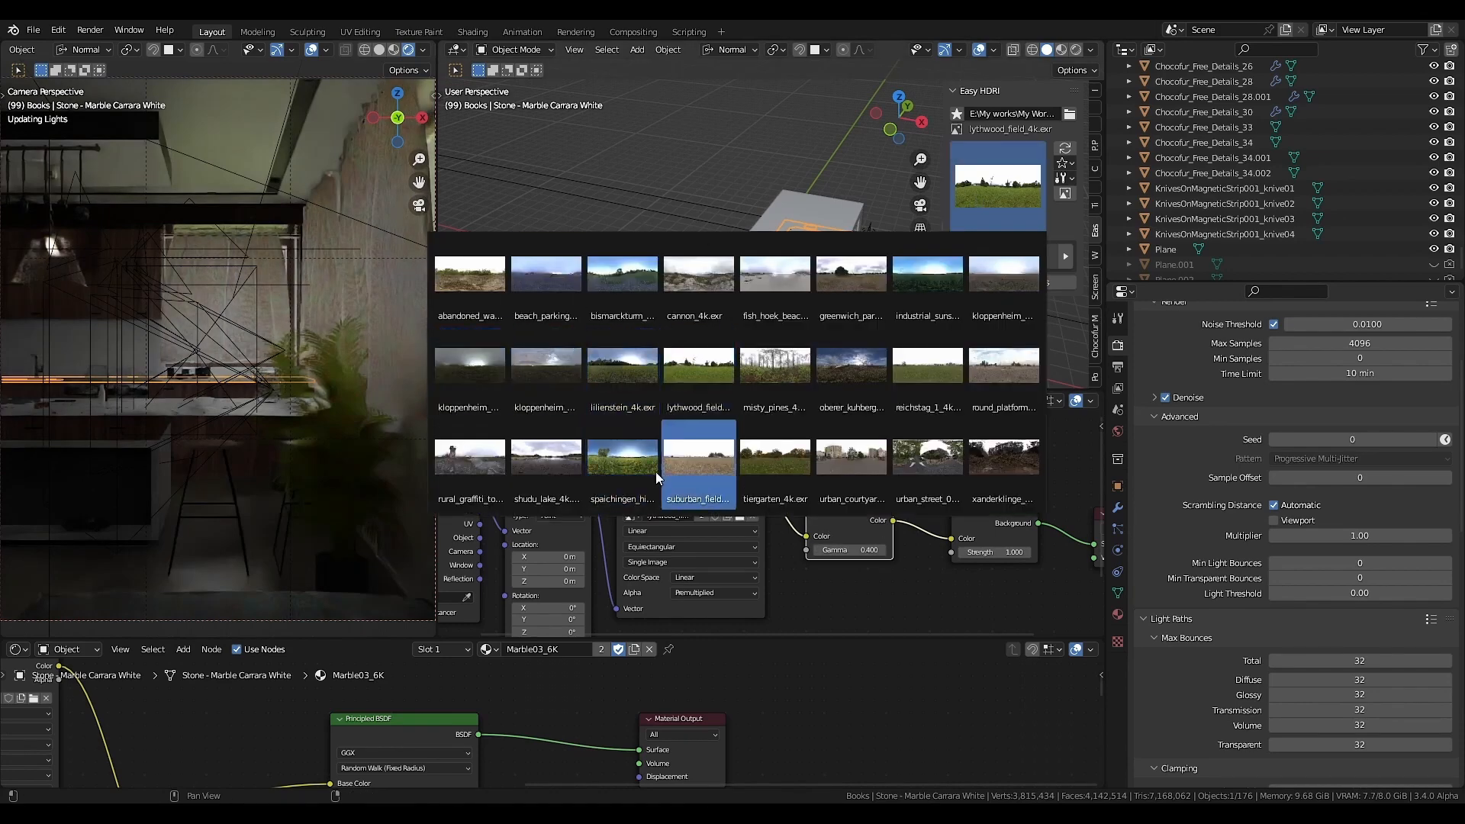
pyautogui.click(844, 550)
pyautogui.write('1')
pyautogui.press('Return')
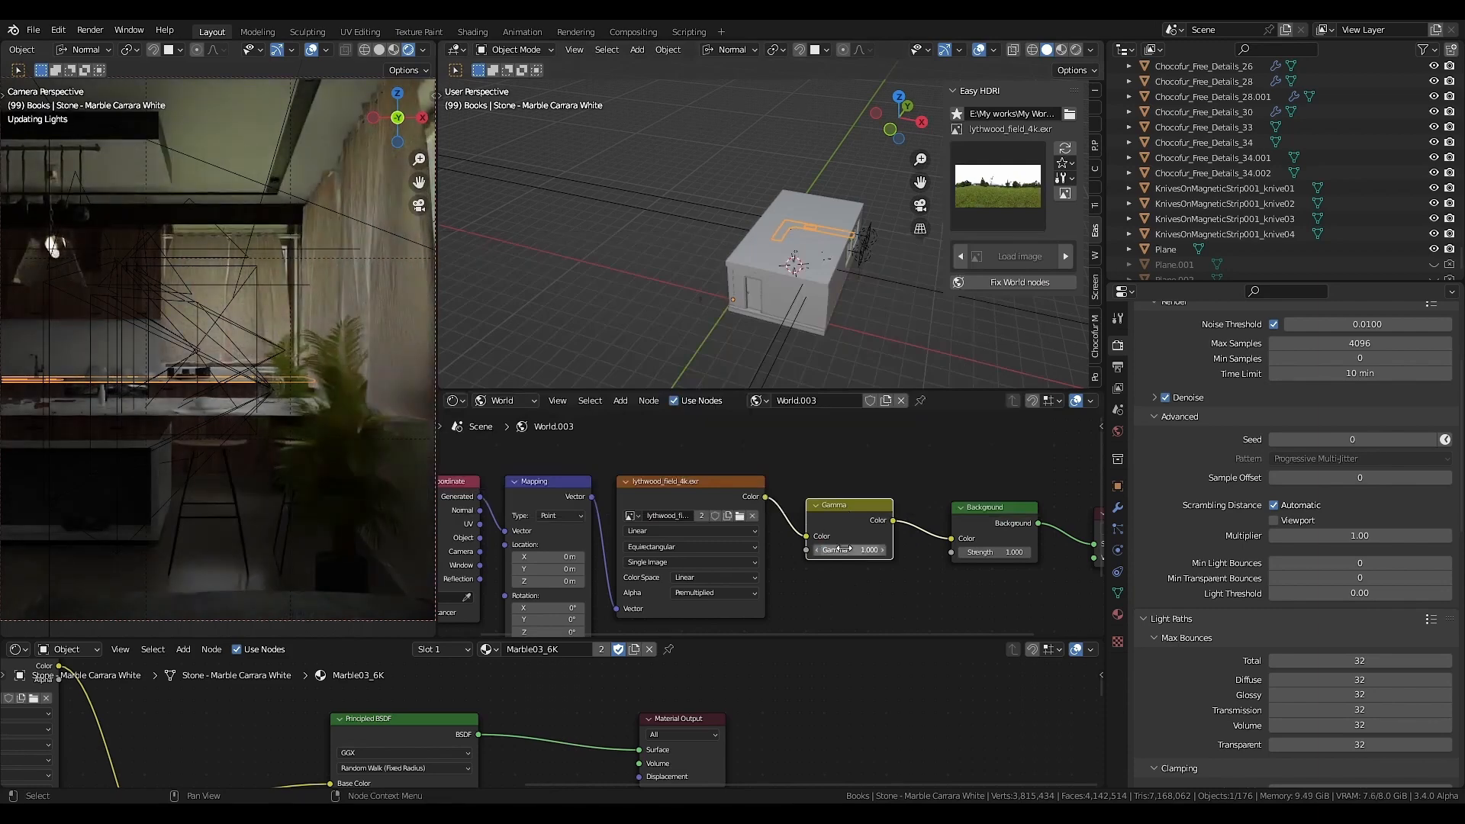
# - Preview spaichingen_hill_4k.exr and lilienstein_4k.exr in the Easy HDRI image library
pyautogui.click(995, 190)
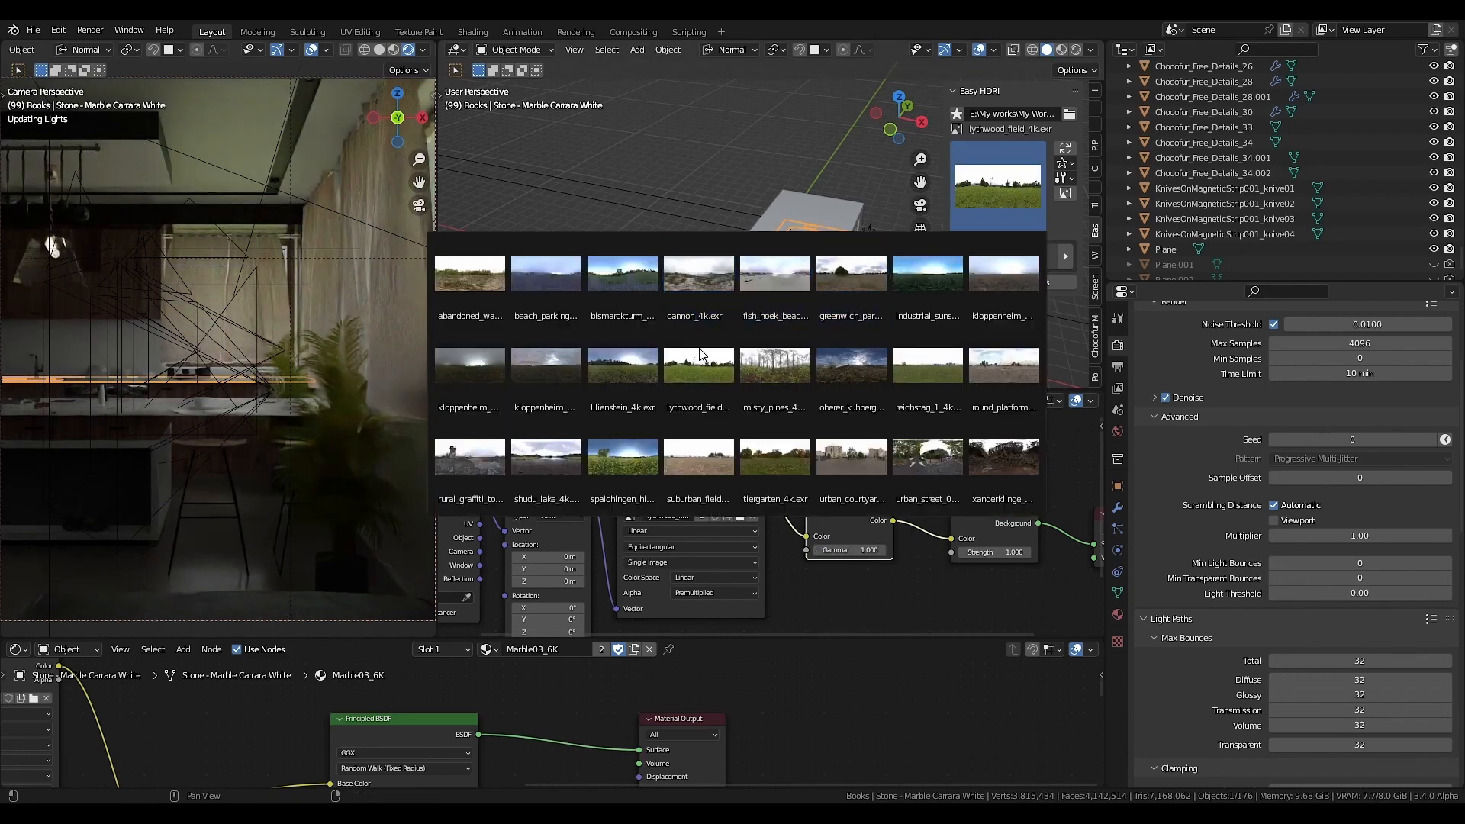
pyautogui.click(620, 449)
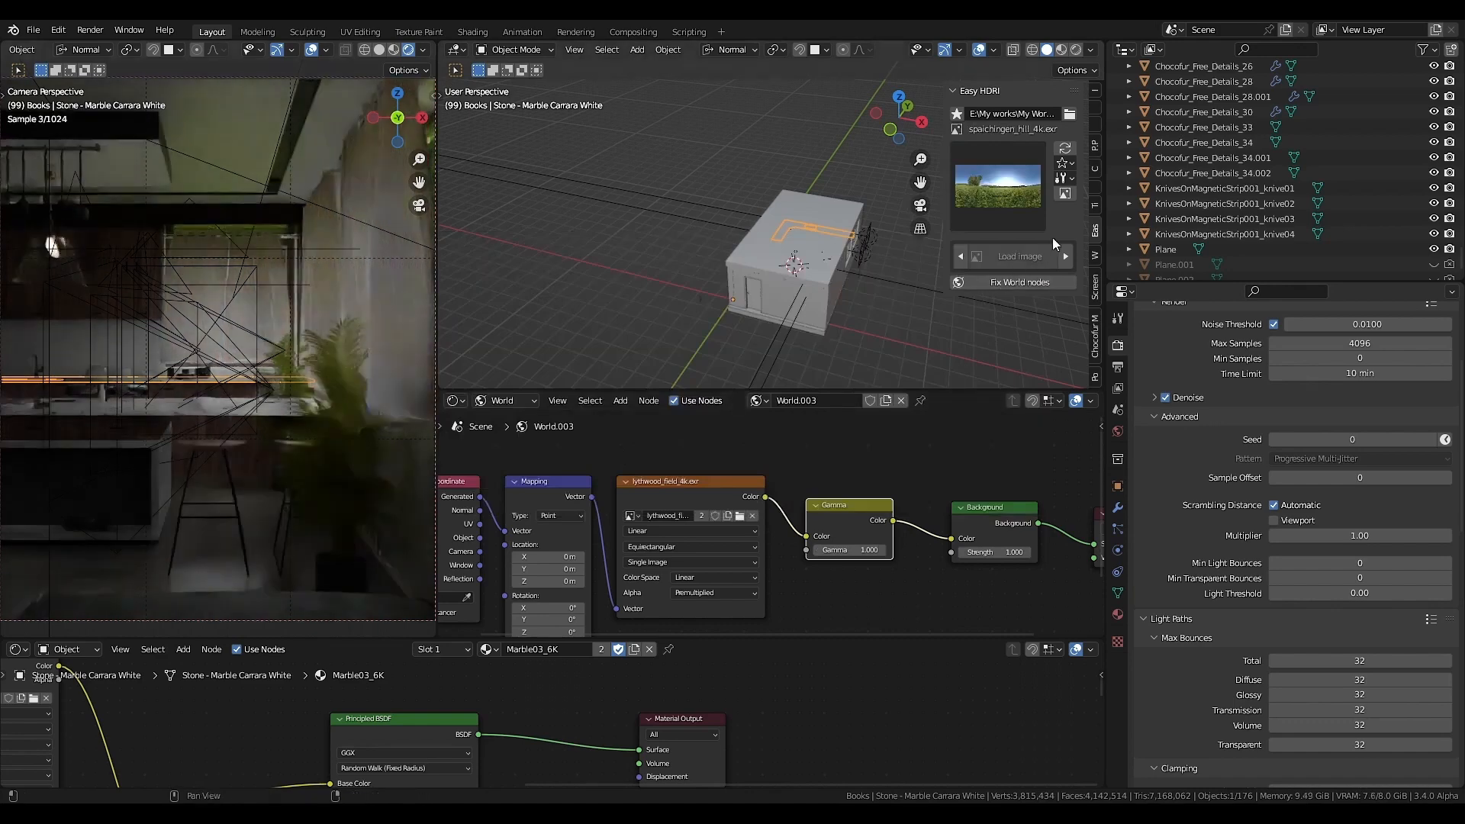
pyautogui.click(1002, 189)
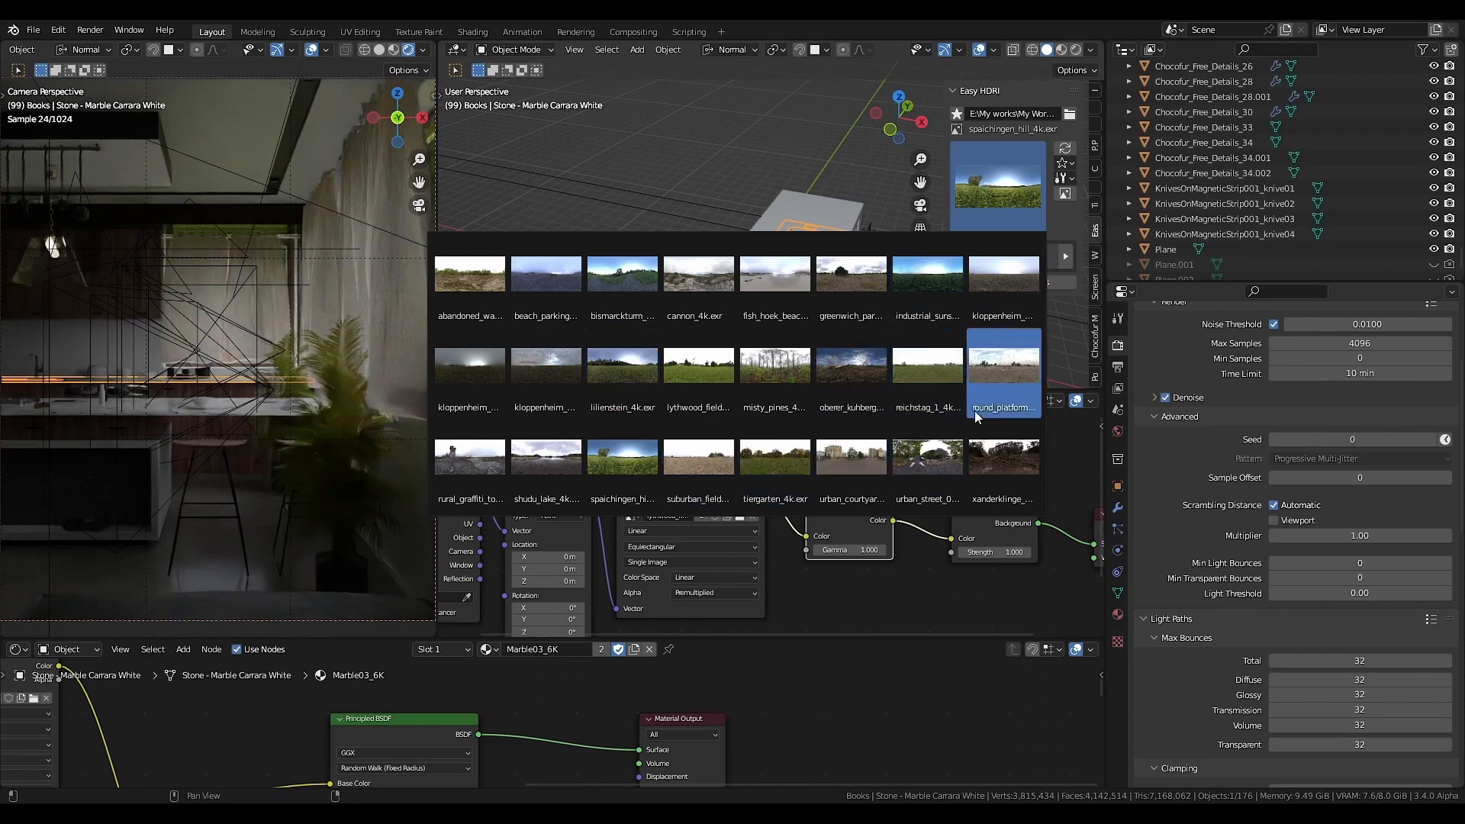
pyautogui.click(638, 364)
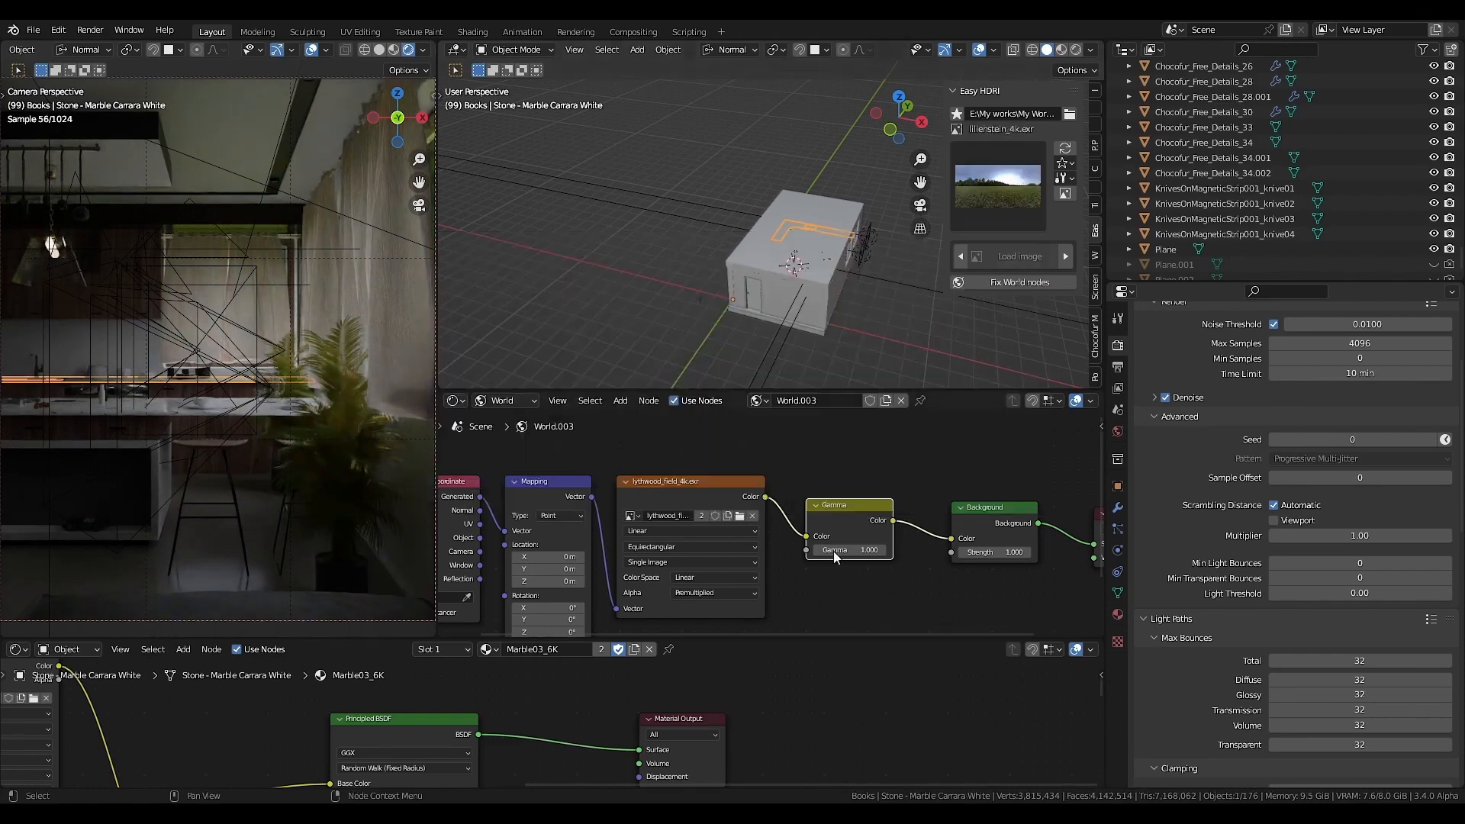
# - Replace the environment texture's image with lilienstein_4k.exr from the HDRI Haven folder
pyautogui.click(739, 517)
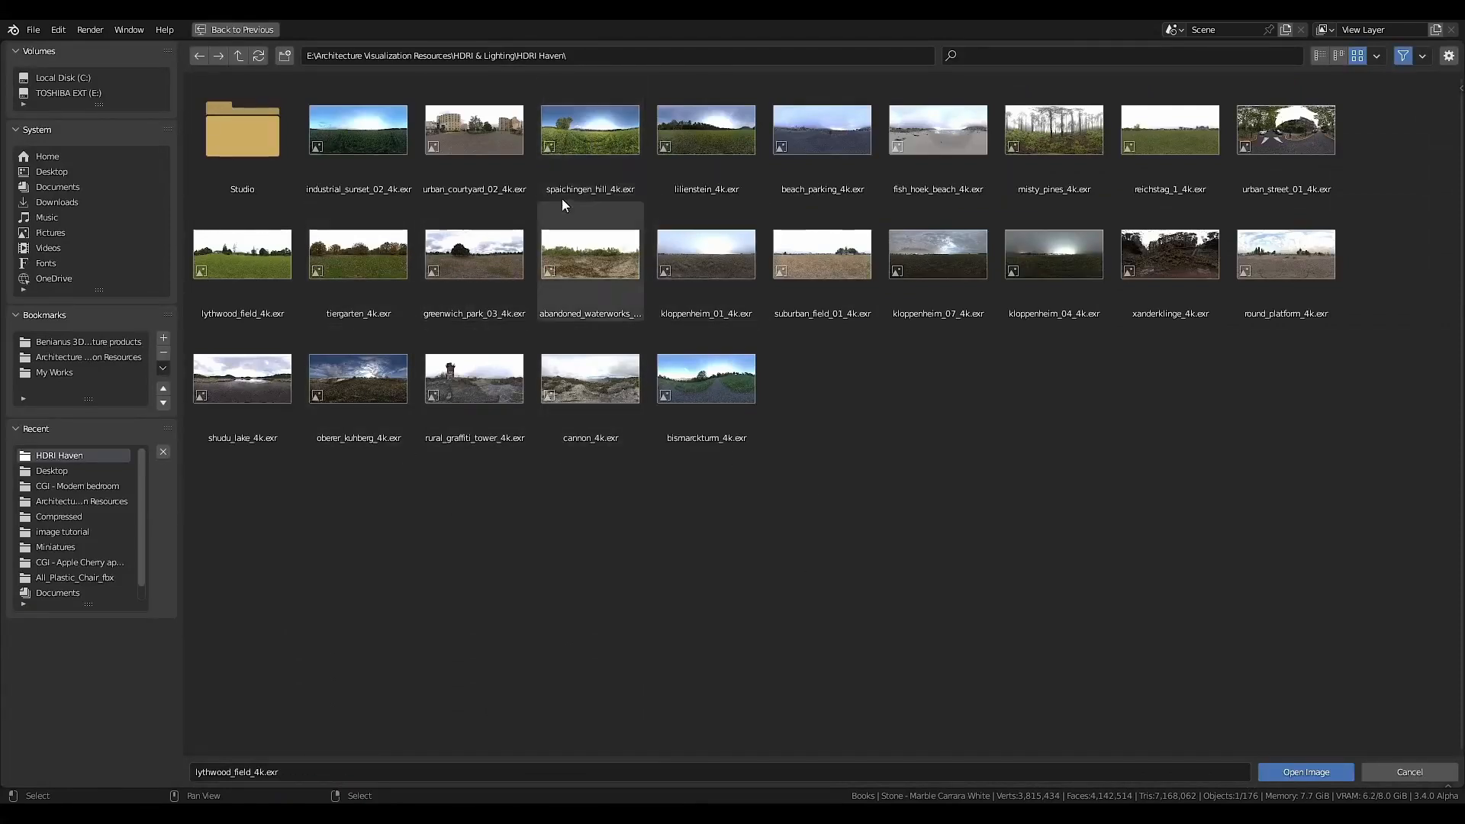
pyautogui.click(725, 145)
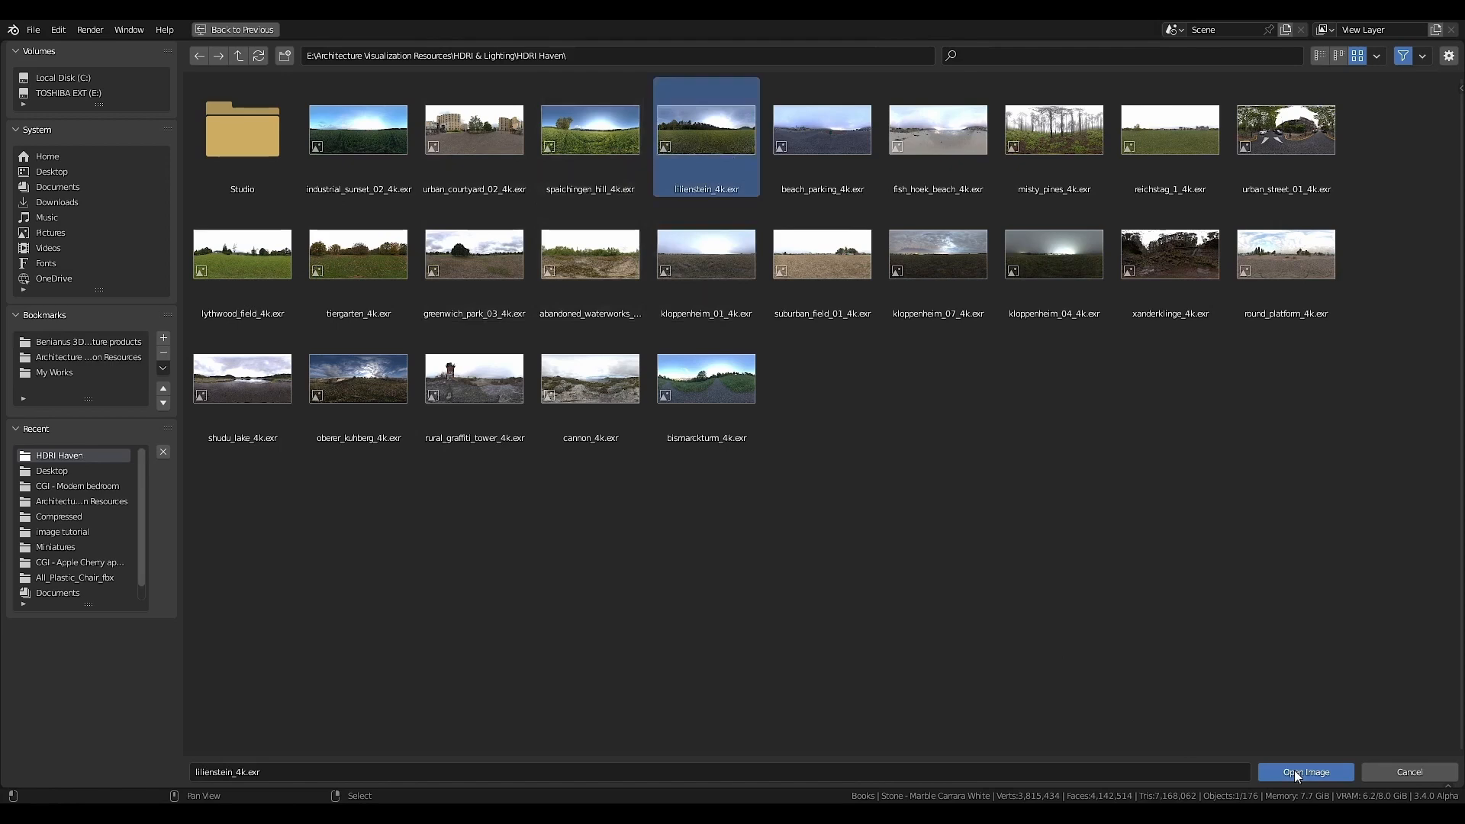
pyautogui.press('Return')
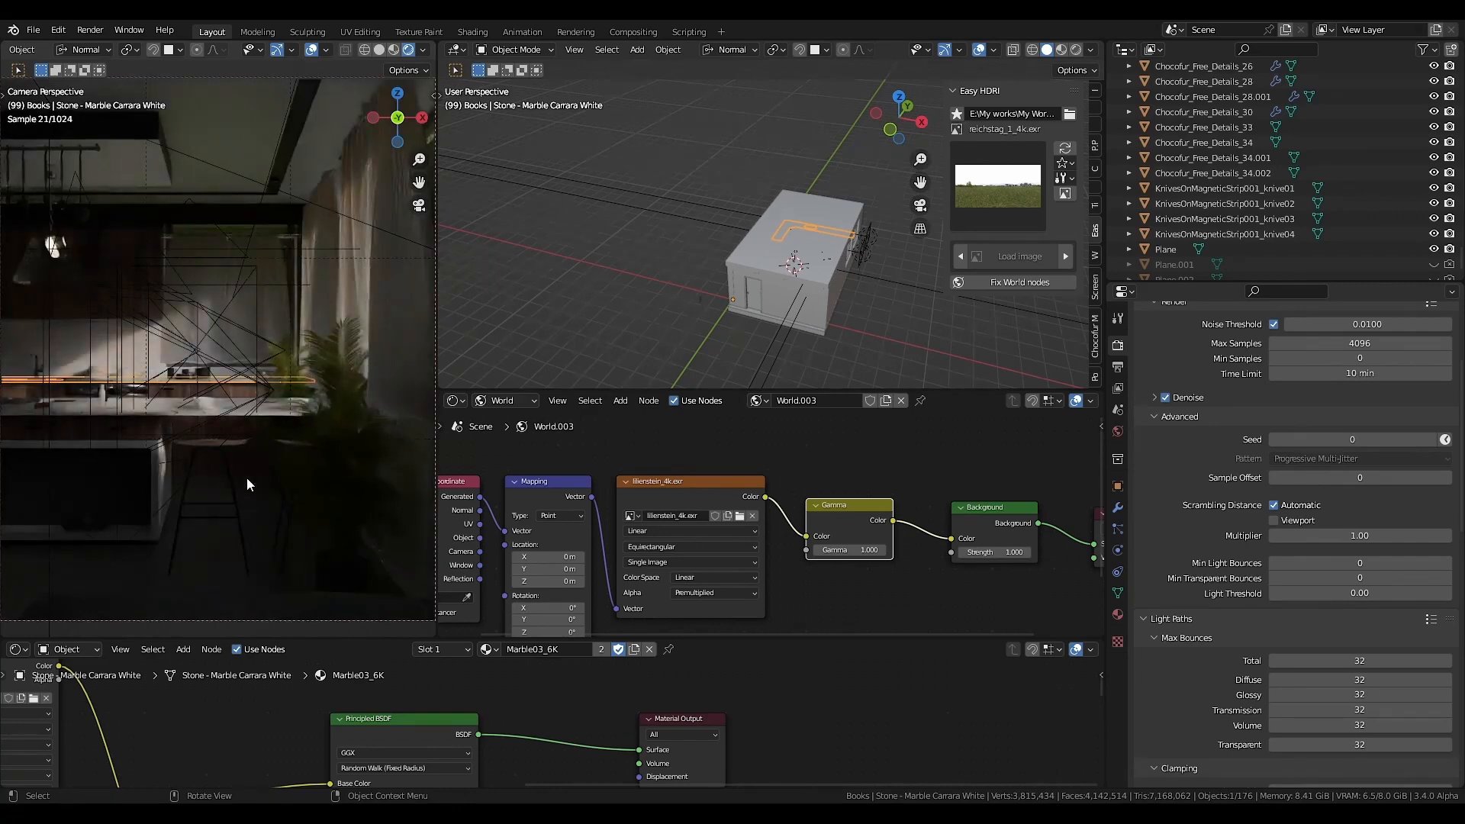
# - Try a gamma of 1.7 with the lilienstein image and return it to 1
pyautogui.moveTo(842, 549); pyautogui.dragTo(877, 550)
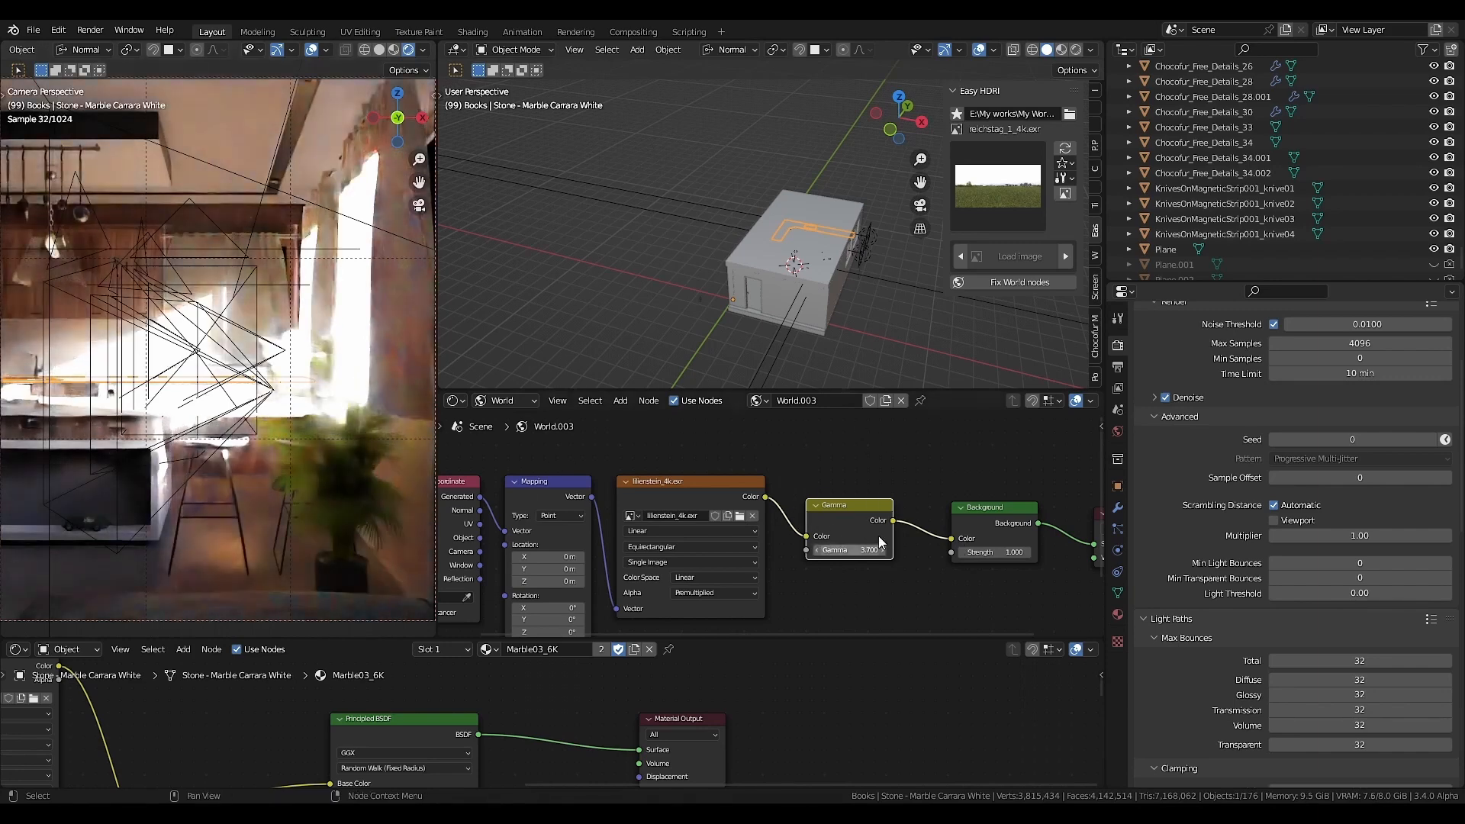
pyautogui.click(851, 550)
pyautogui.write('1')
pyautogui.press('Return')
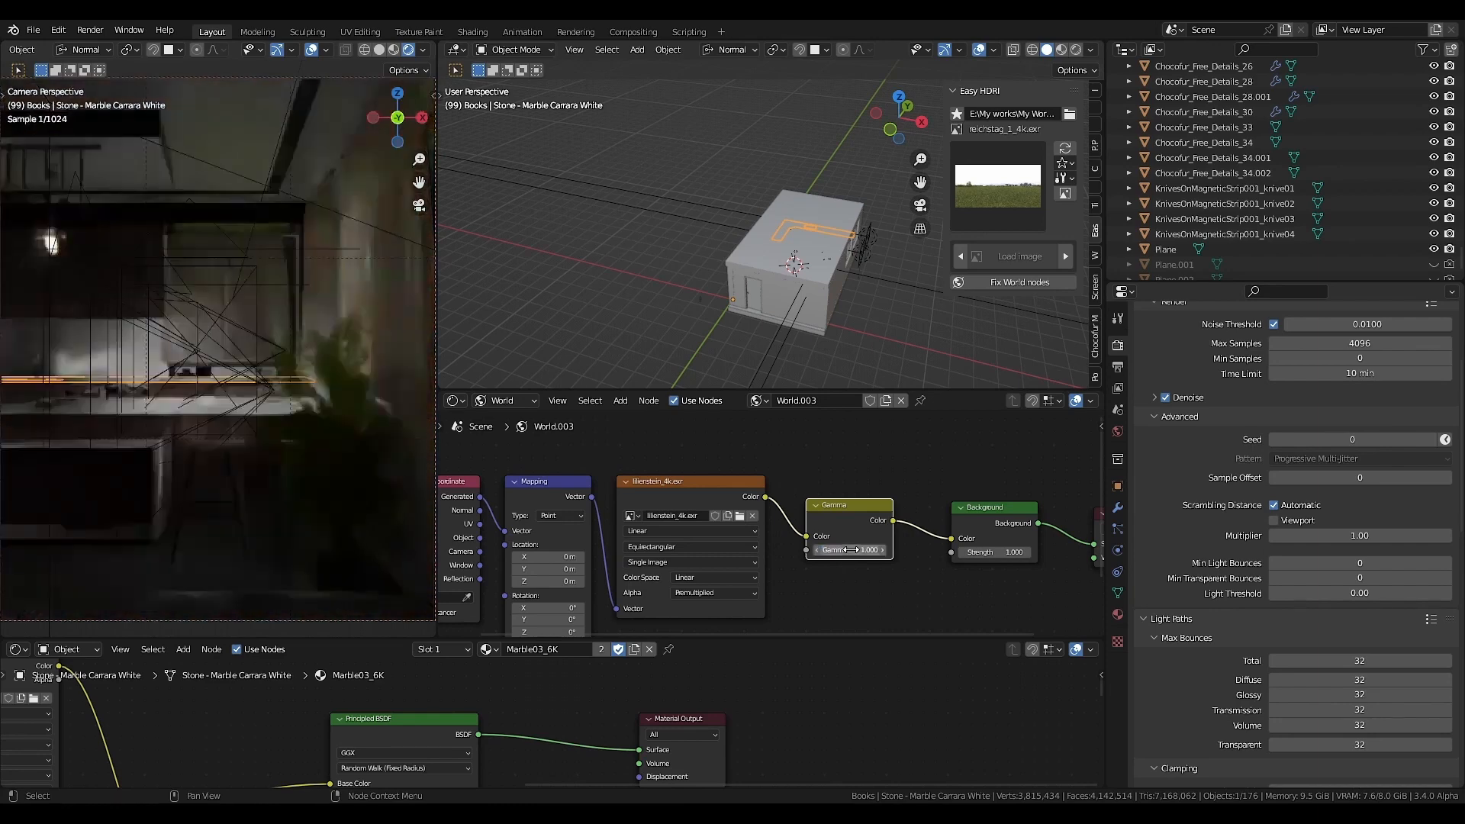
# - Replace the environment texture's image with lythwood_field_4k.exr from the HDRI Haven folder
pyautogui.click(740, 517)
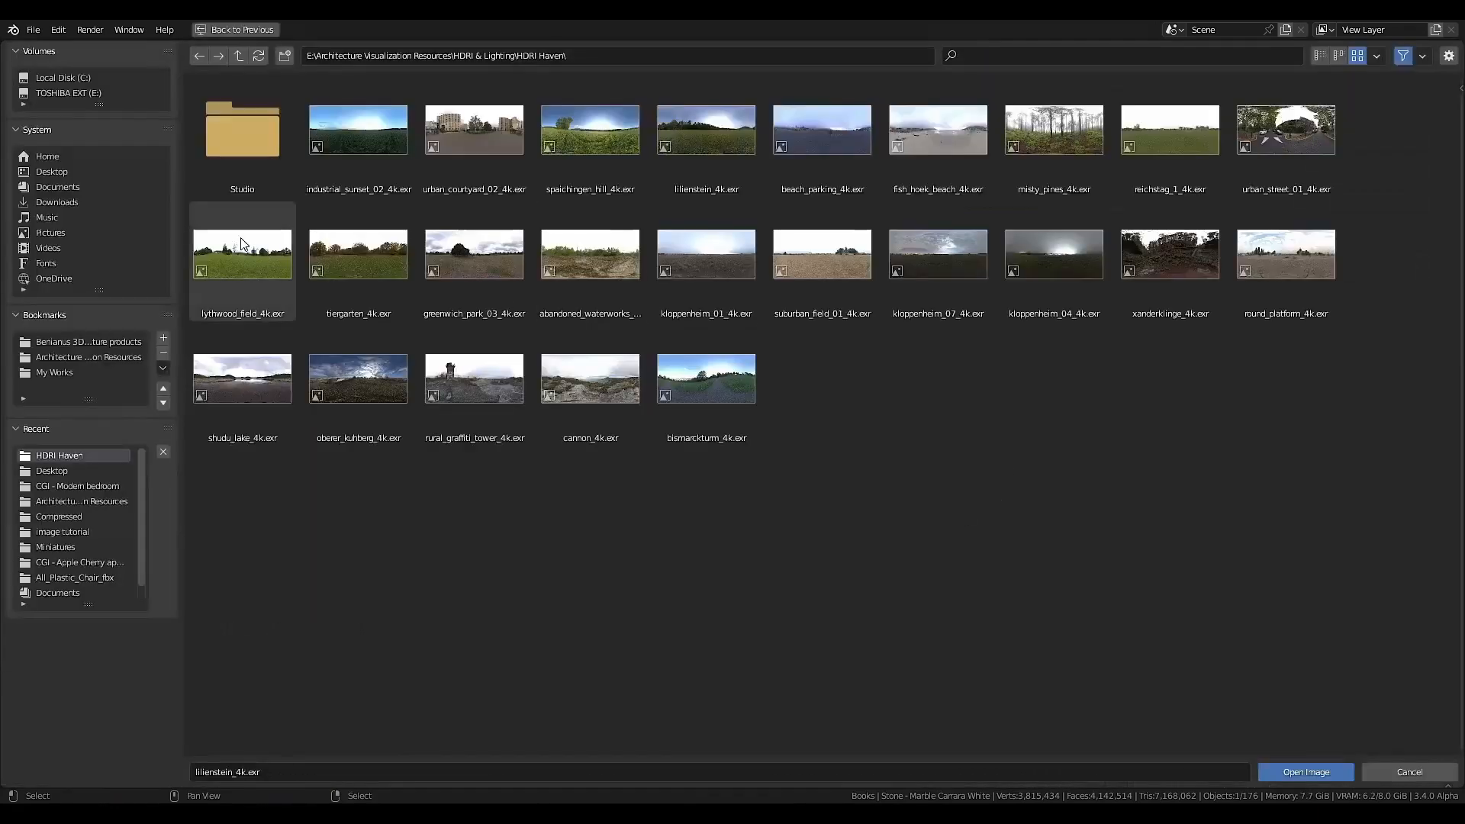
pyautogui.click(246, 257)
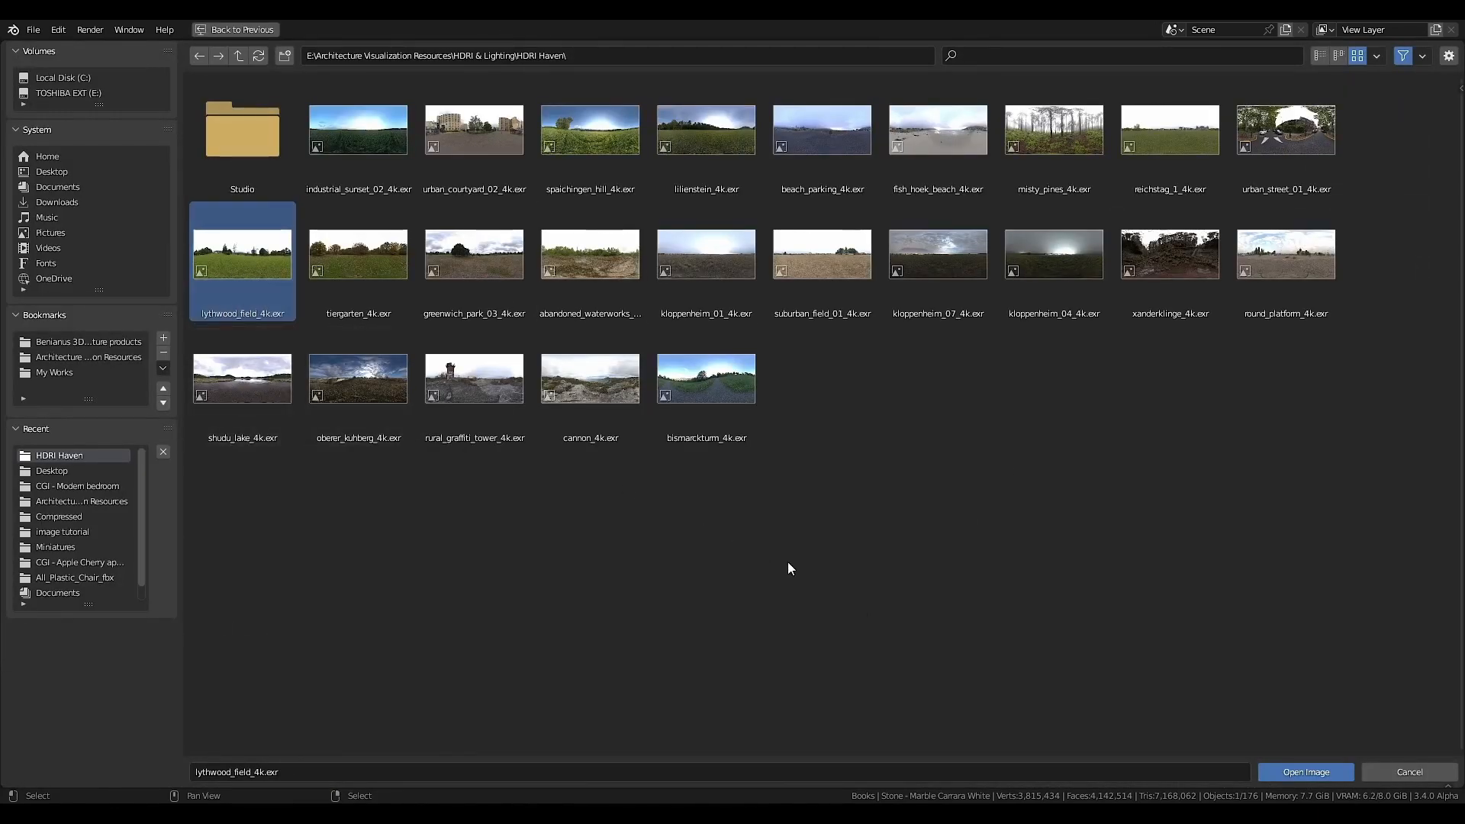
pyautogui.click(1305, 772)
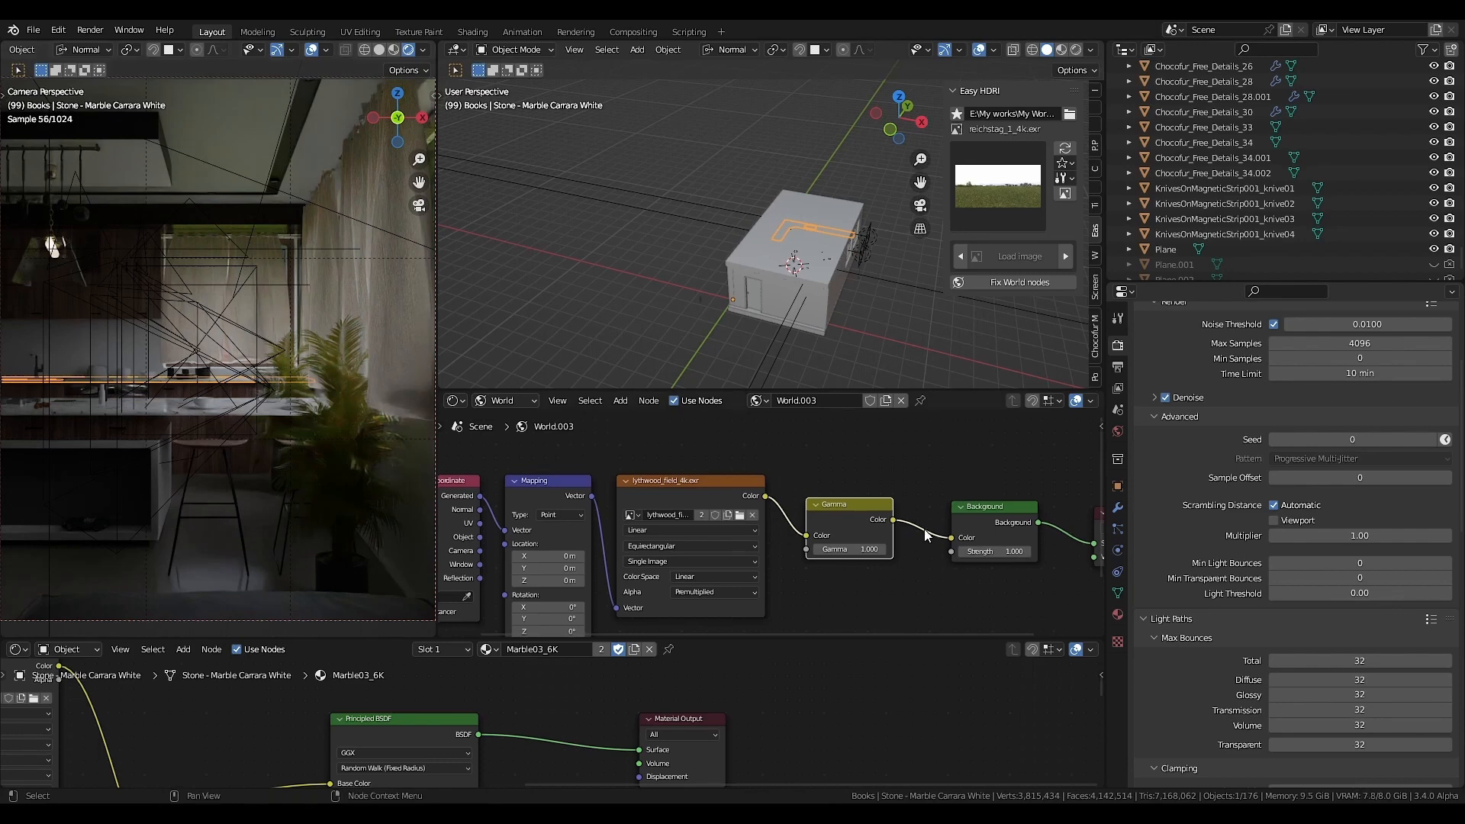
# - Insert a Hue Saturation Value node between the Gamma and Background nodes of the world
pyautogui.moveTo(927, 538); pyautogui.dragTo(935, 526, button='middle')
pyautogui.hotkey('shift', 'a')
pyautogui.moveTo(936, 526)
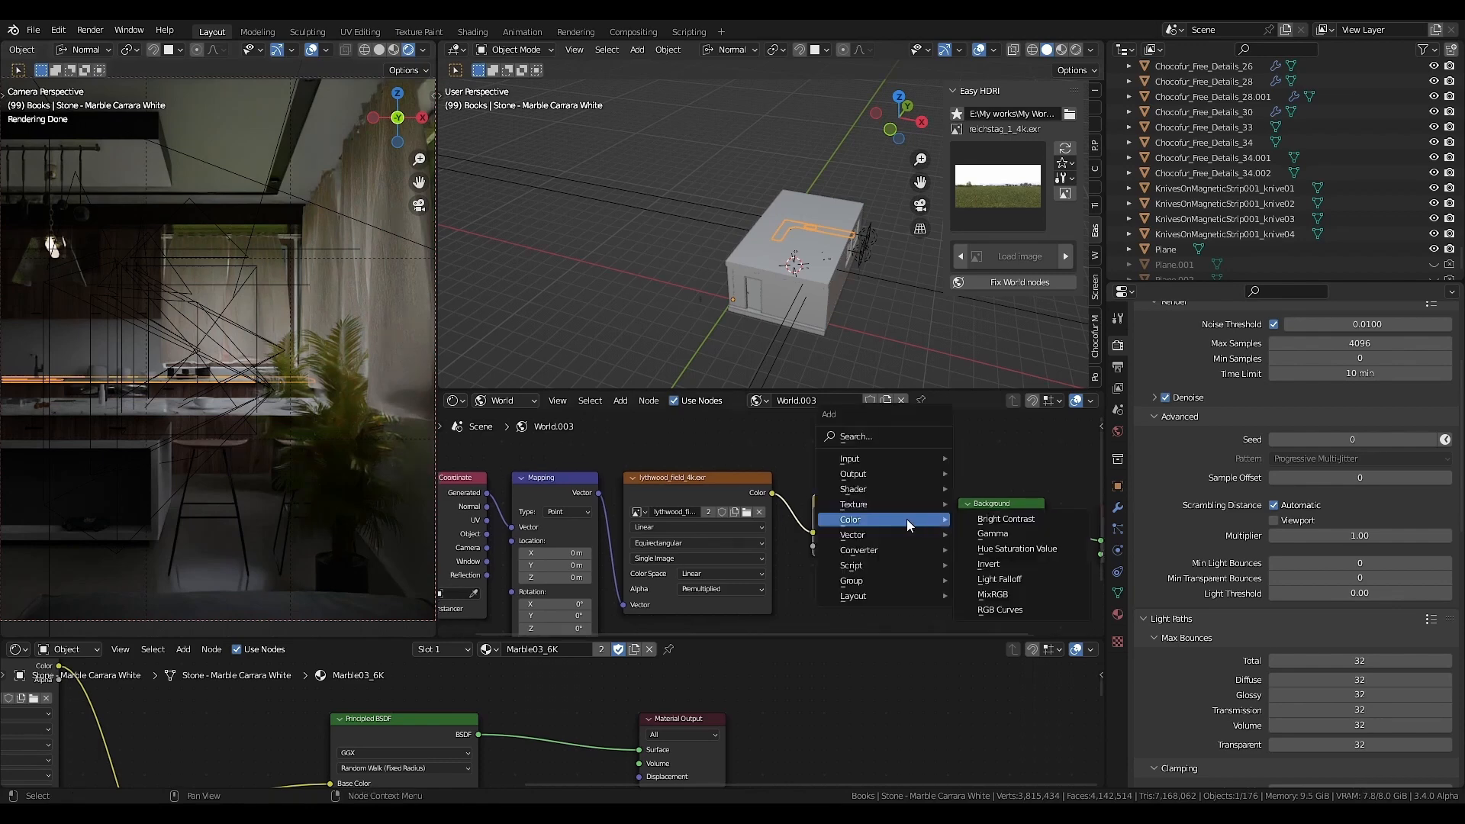
pyautogui.click(1009, 549)
pyautogui.click(889, 466)
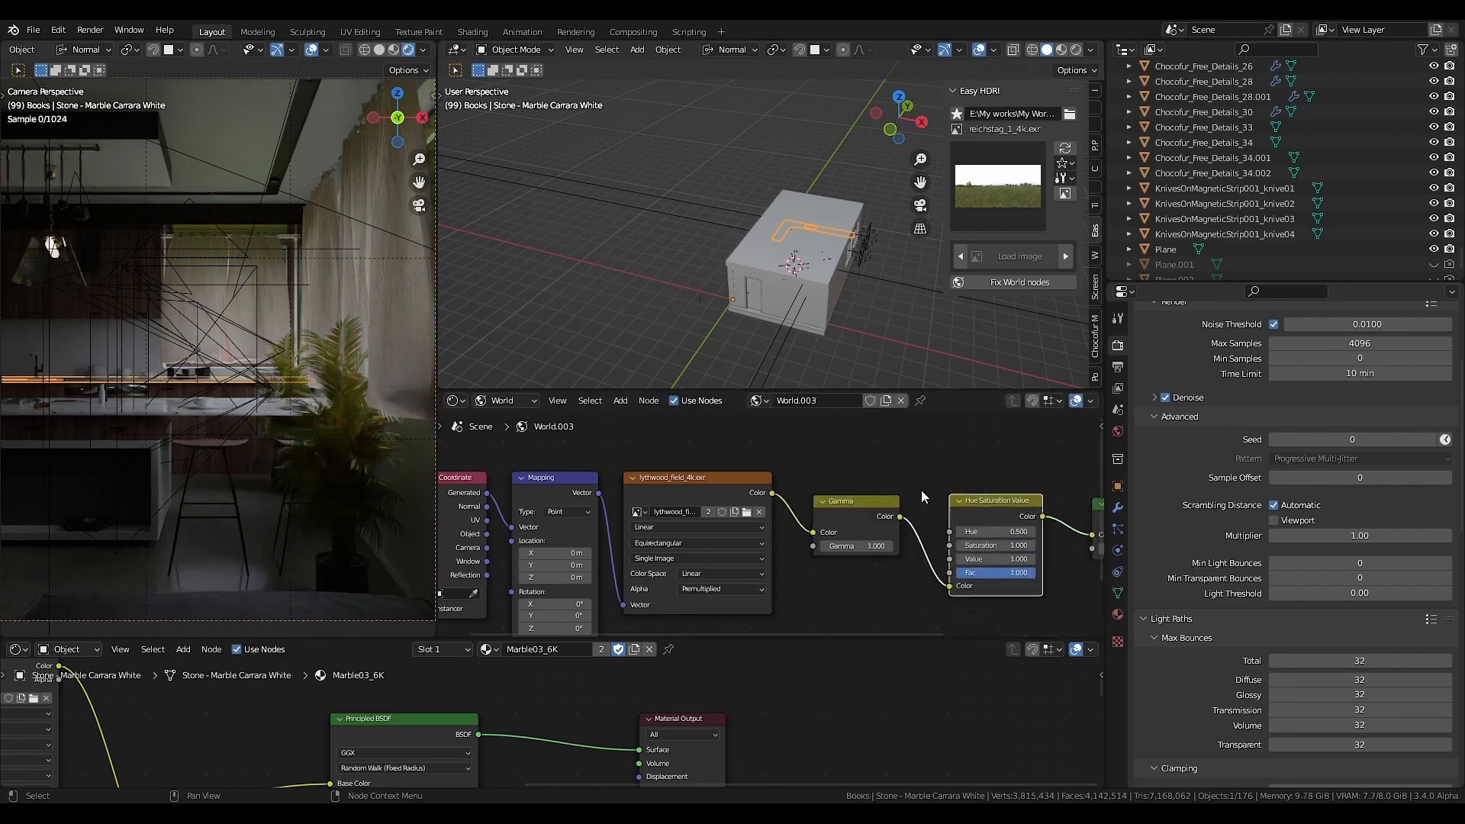
# - Set both Hue and Saturation of the Hue Saturation Value node to 0
pyautogui.moveTo(992, 492); pyautogui.dragTo(819, 467, button='middle')
pyautogui.moveTo(839, 475); pyautogui.dragTo(825, 445)
pyautogui.moveTo(802, 468); pyautogui.dragTo(818, 482, button='middle')
pyautogui.moveTo(820, 489)
pyautogui.mouseDown()
pyautogui.moveTo(821, 508)
pyautogui.moveTo(823, 494)
pyautogui.mouseUp()
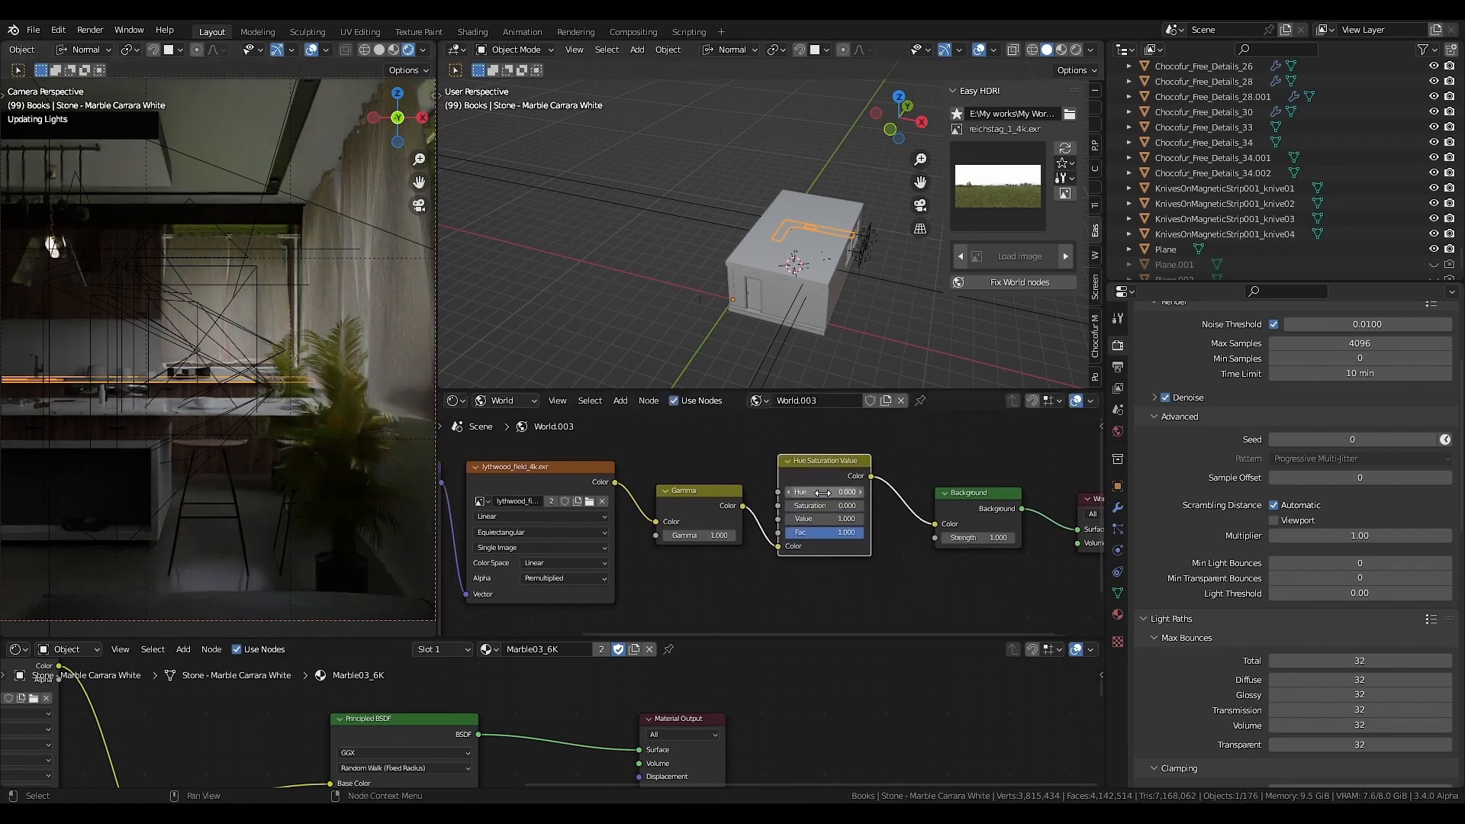
pyautogui.write('0')
pyautogui.press('Return')
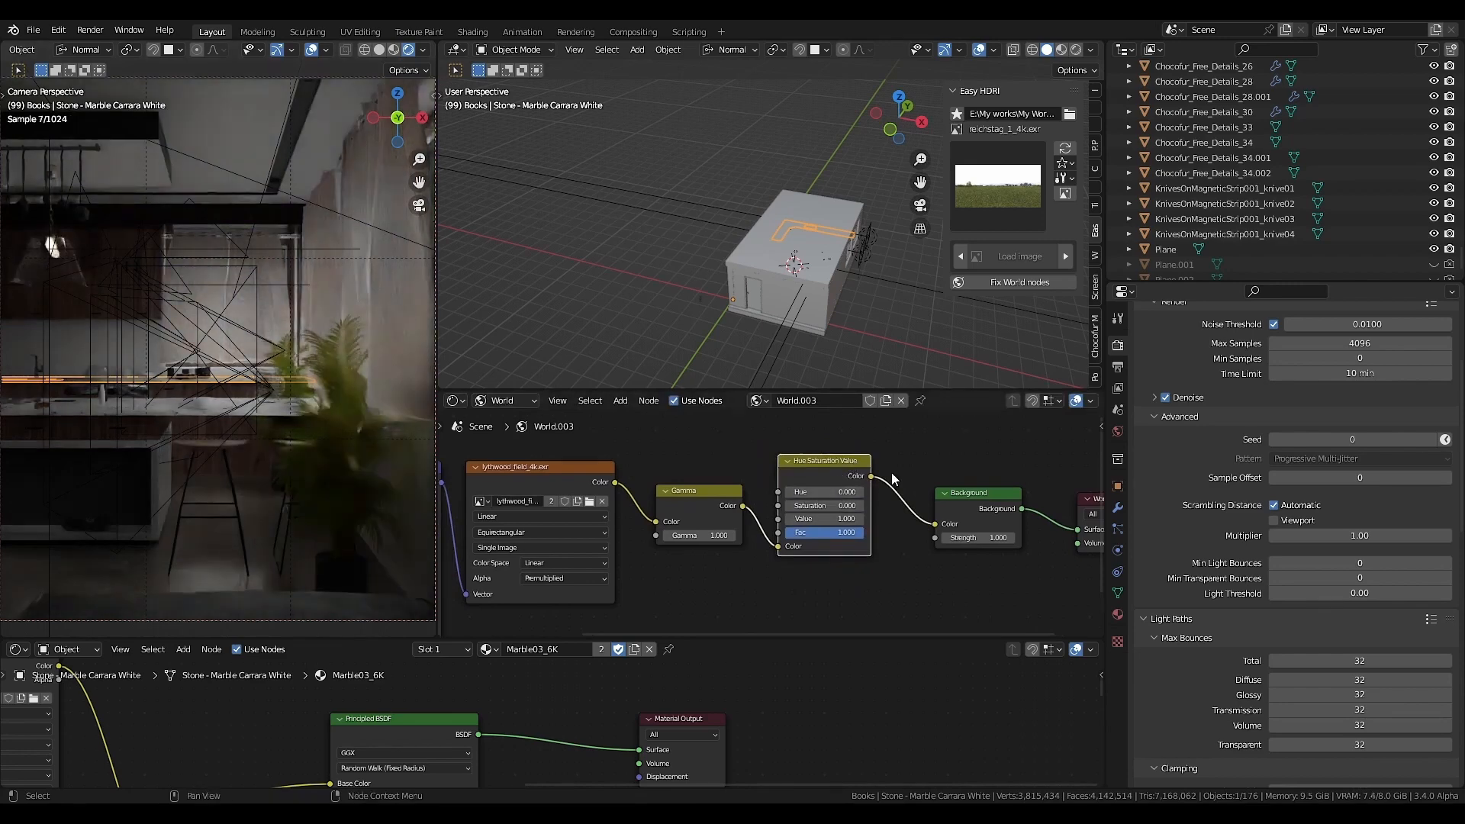
# - Insert a MixRGB node between the Hue Saturation Value and Background nodes
pyautogui.moveTo(918, 453); pyautogui.dragTo(899, 458, button='middle')
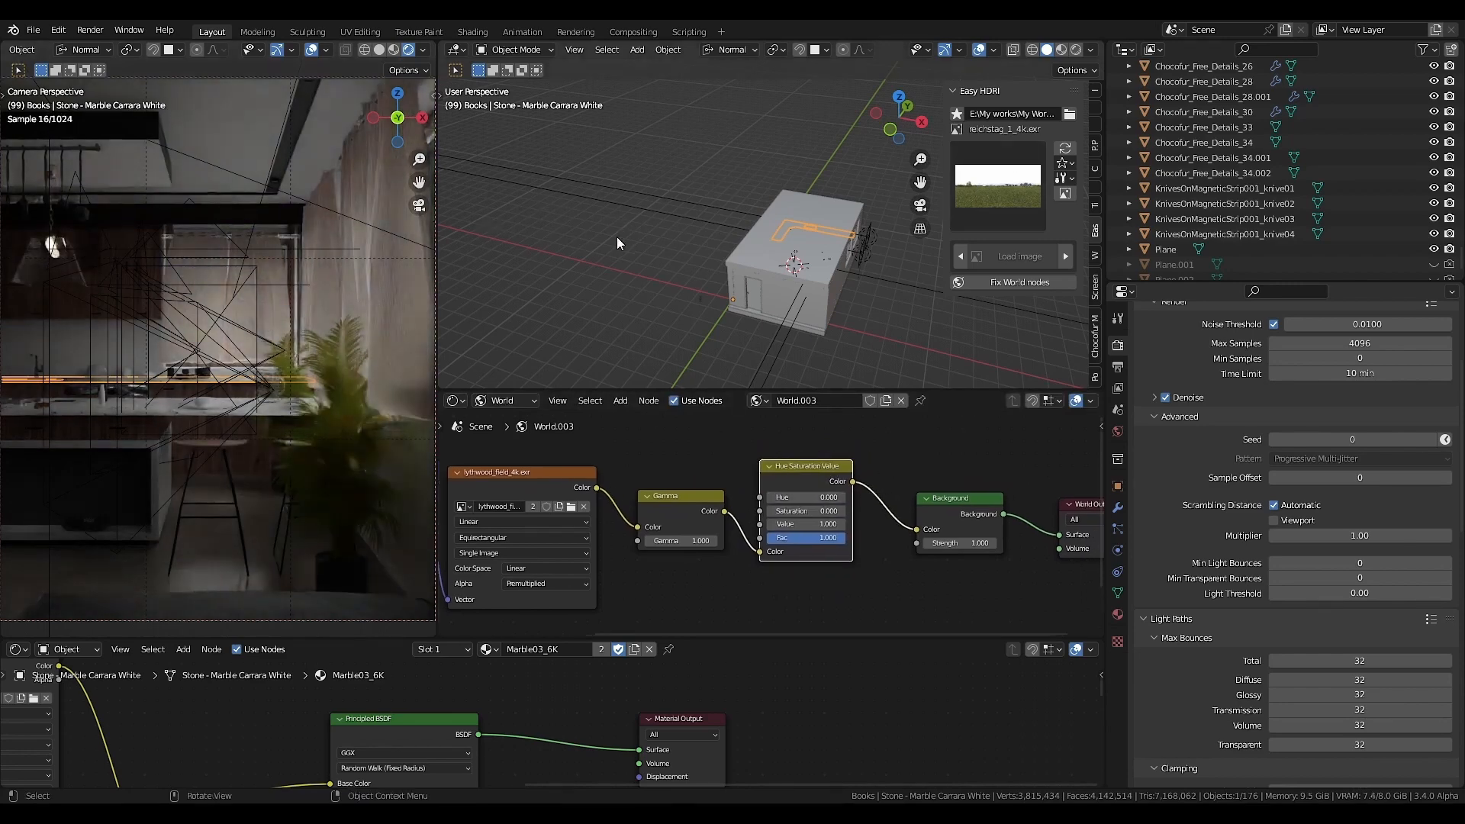
pyautogui.moveTo(545, 328); pyautogui.dragTo(730, 387, button='middle')
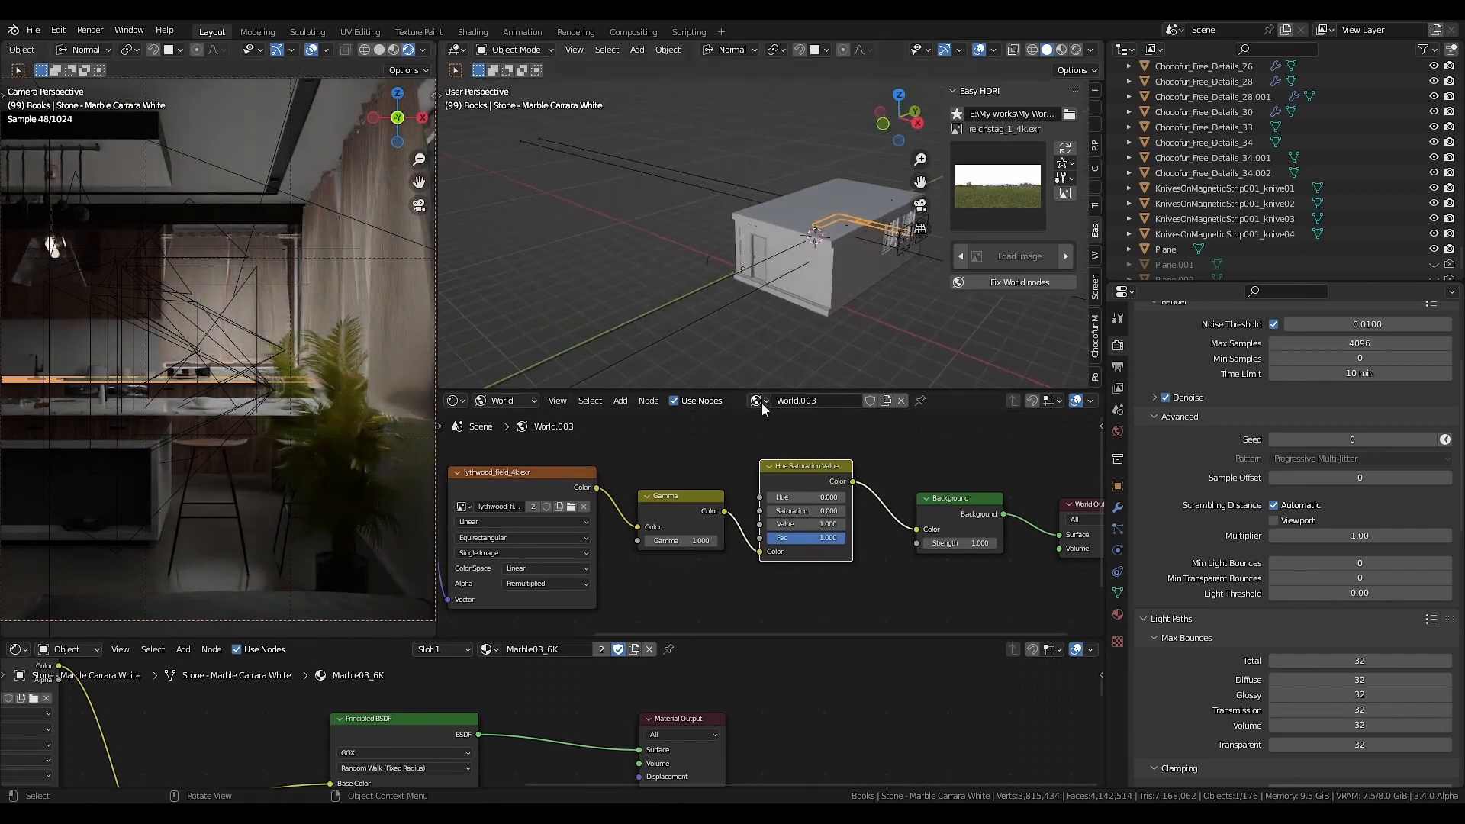
pyautogui.hotkey('shift', 'a')
pyautogui.moveTo(856, 464)
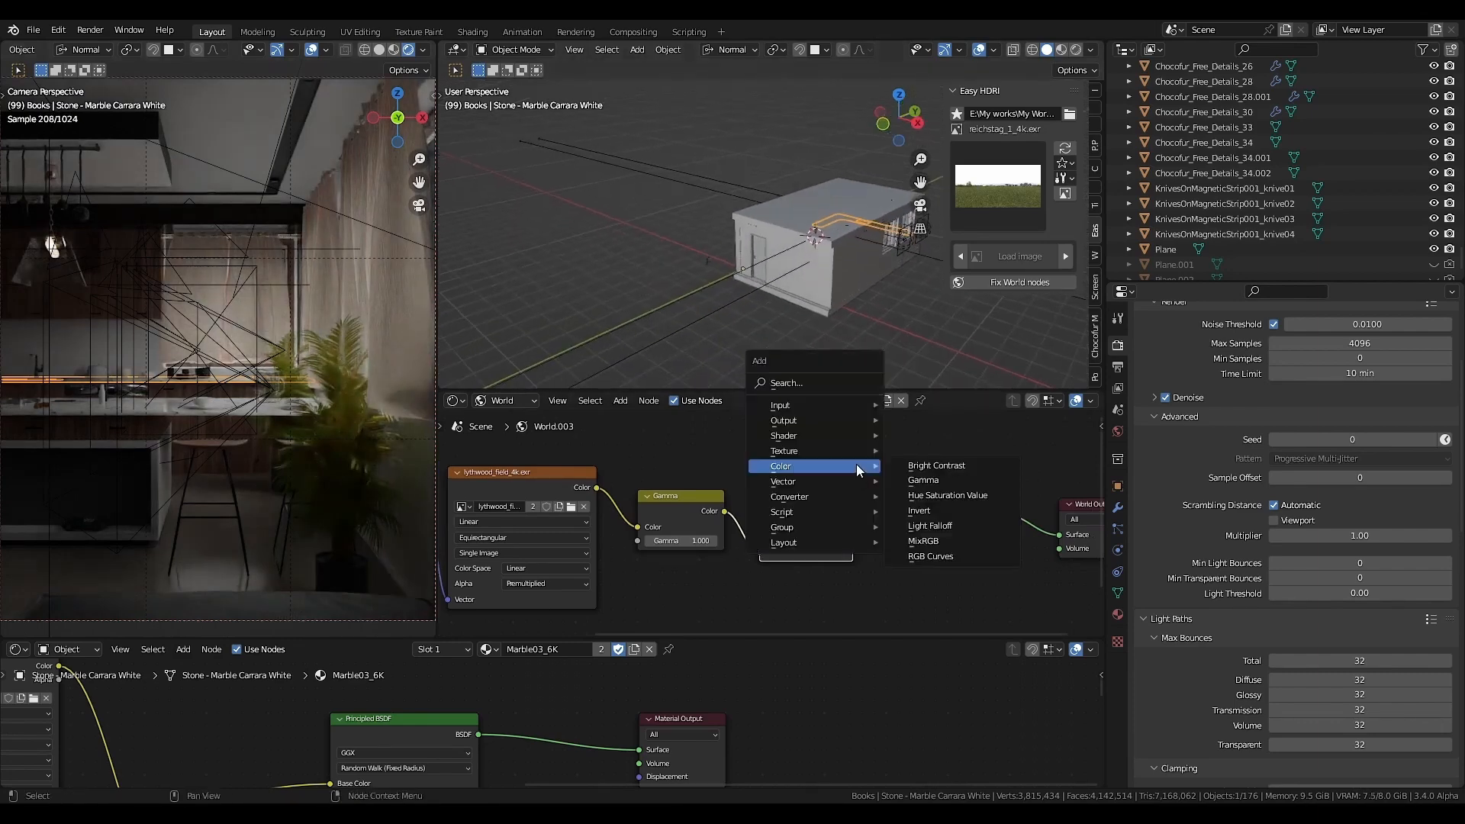
pyautogui.click(923, 542)
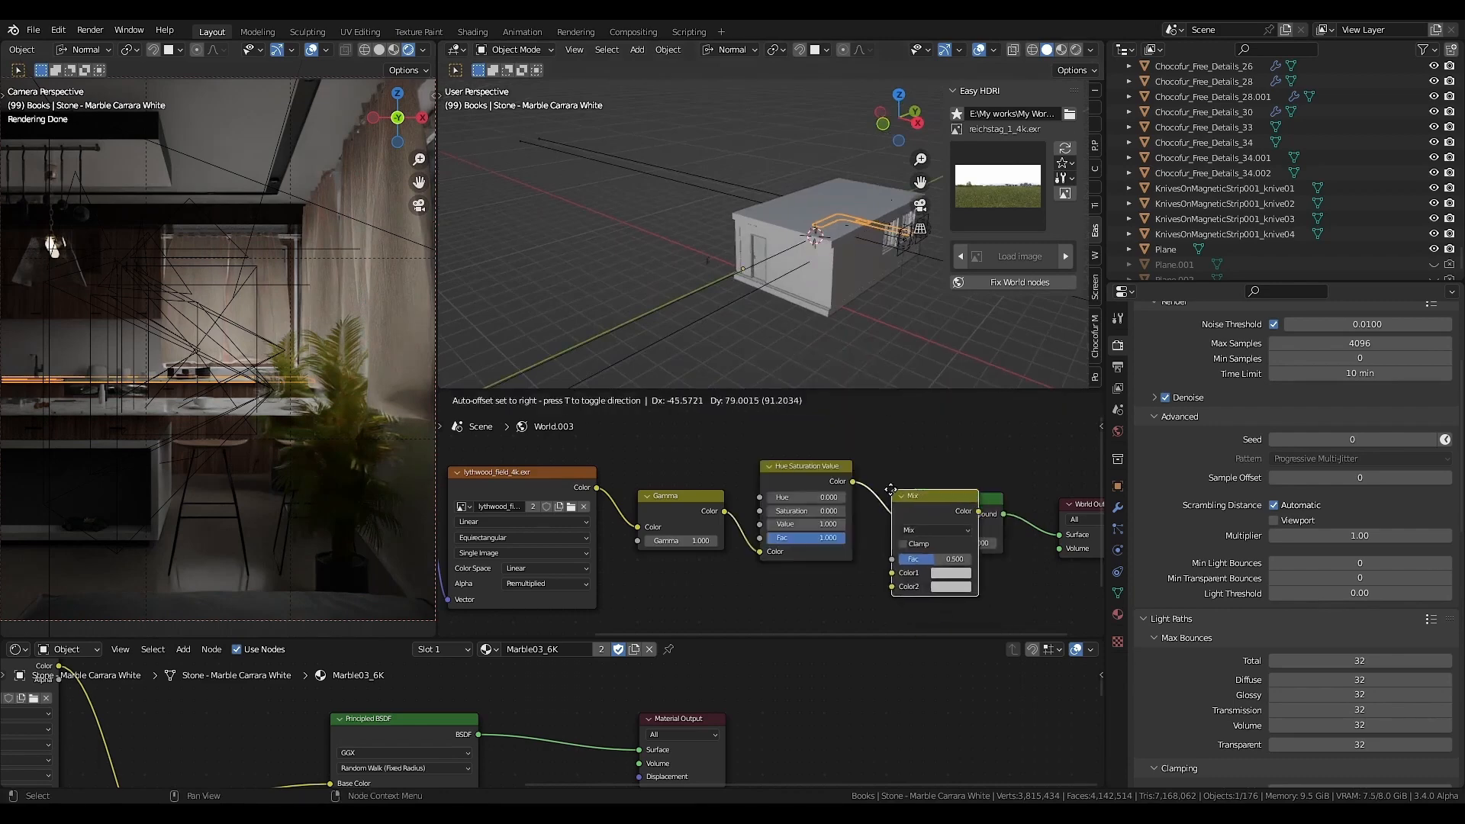
pyautogui.click(901, 463)
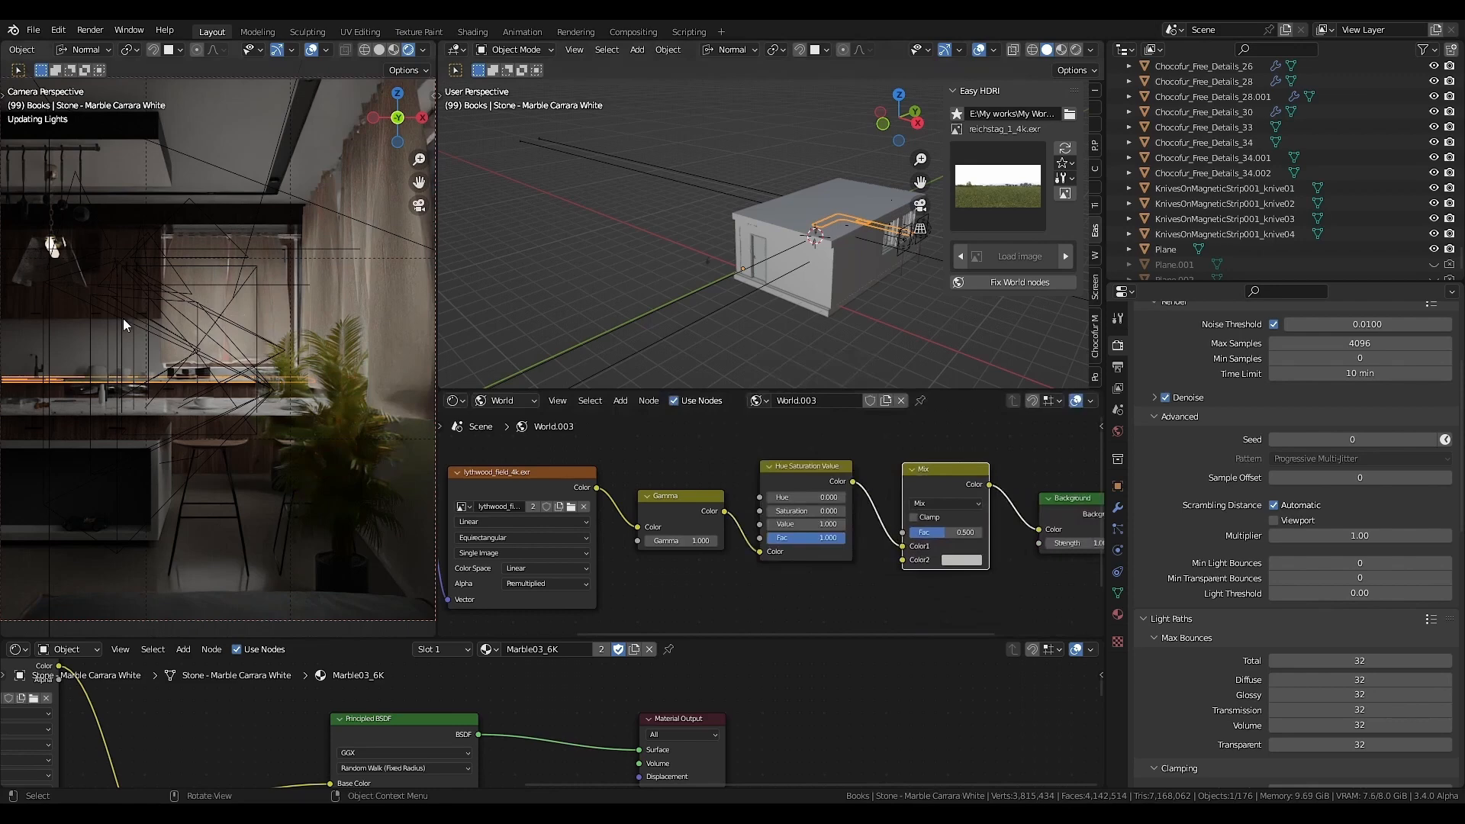
# - Set the MixRGB node's blending mode to Multiply and its factor to 1
pyautogui.moveTo(877, 552); pyautogui.dragTo(887, 523, button='middle')
pyautogui.click(946, 446)
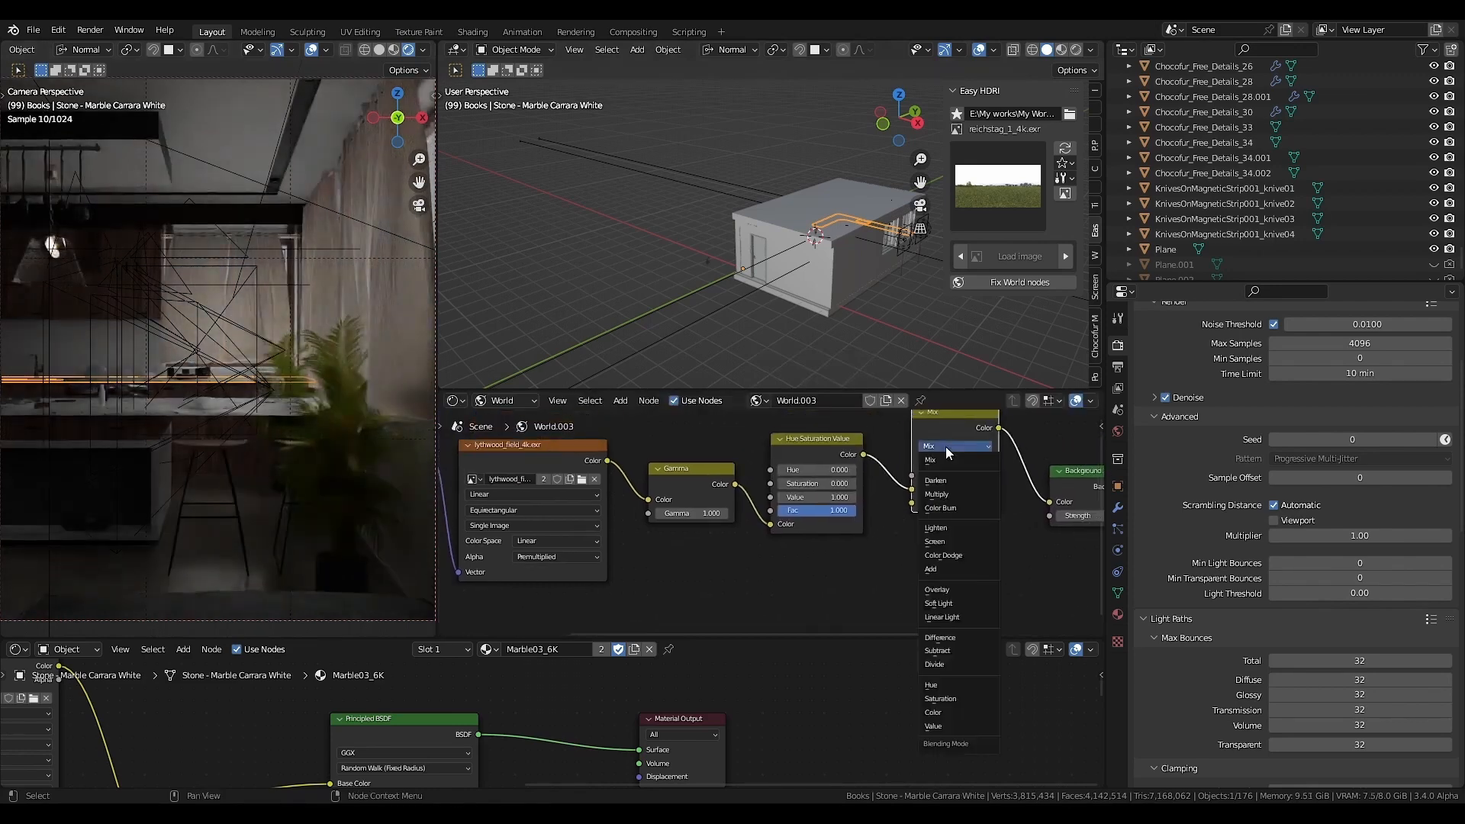
pyautogui.click(951, 493)
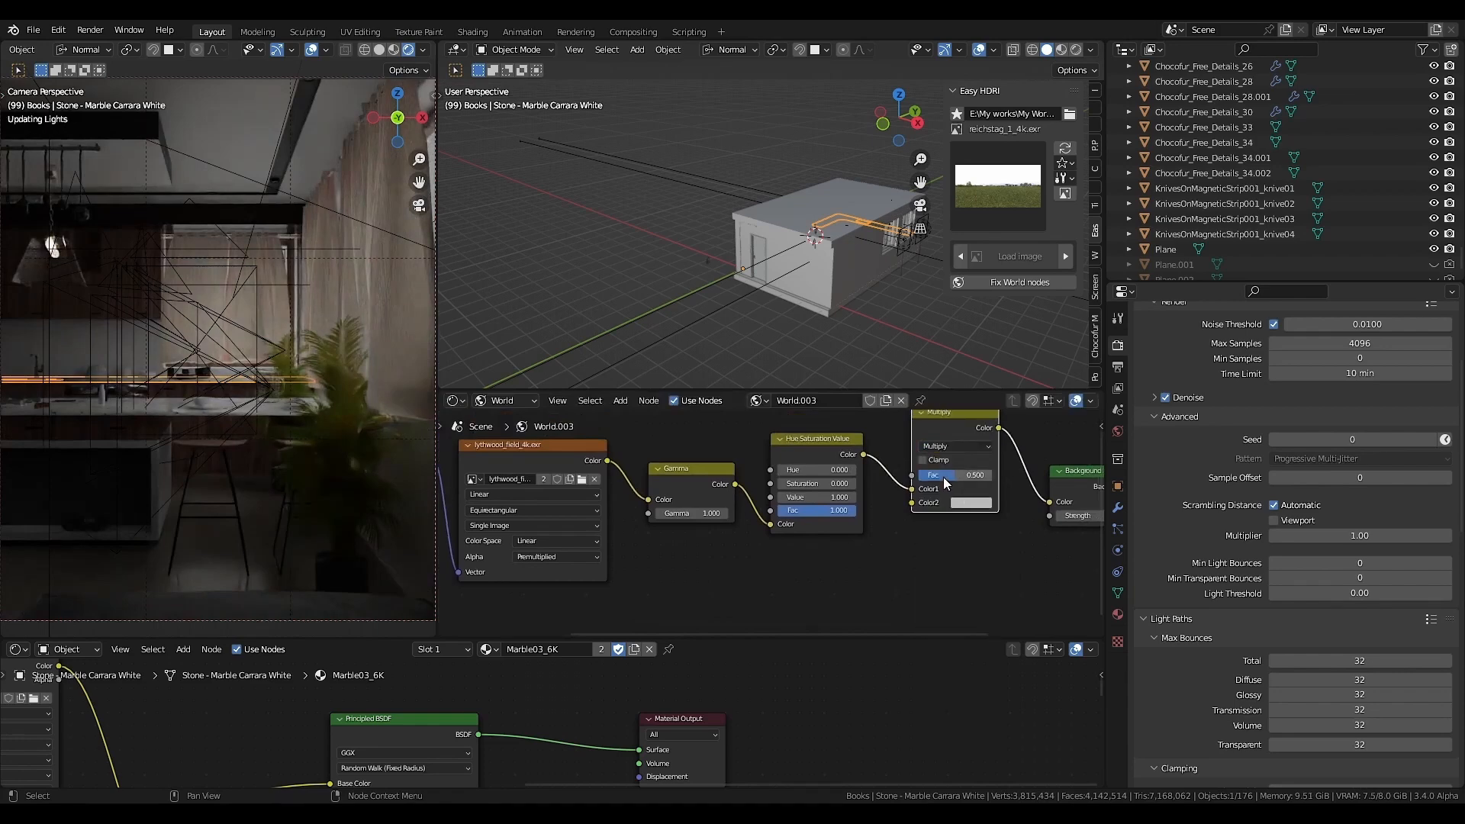
pyautogui.moveTo(939, 477); pyautogui.dragTo(827, 584)
# - Feed a Blackbody node into Color2 of the Multiply node, set its temperature to 7500 and place it below Hue Saturation Value
pyautogui.write('b')
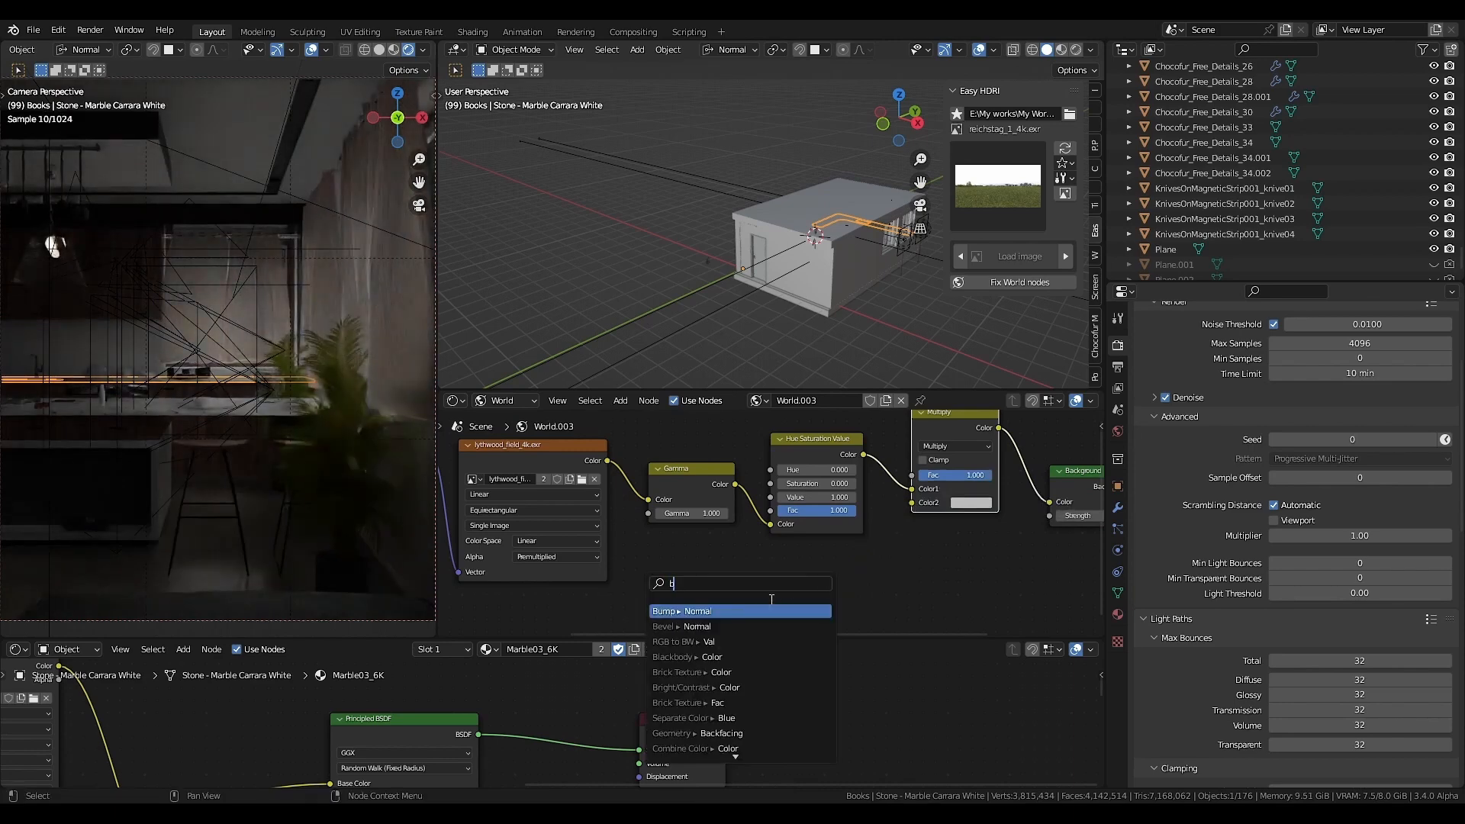
pyautogui.click(756, 657)
pyautogui.click(801, 507)
pyautogui.moveTo(925, 506); pyautogui.dragTo(914, 552, button='middle')
pyautogui.click(811, 582)
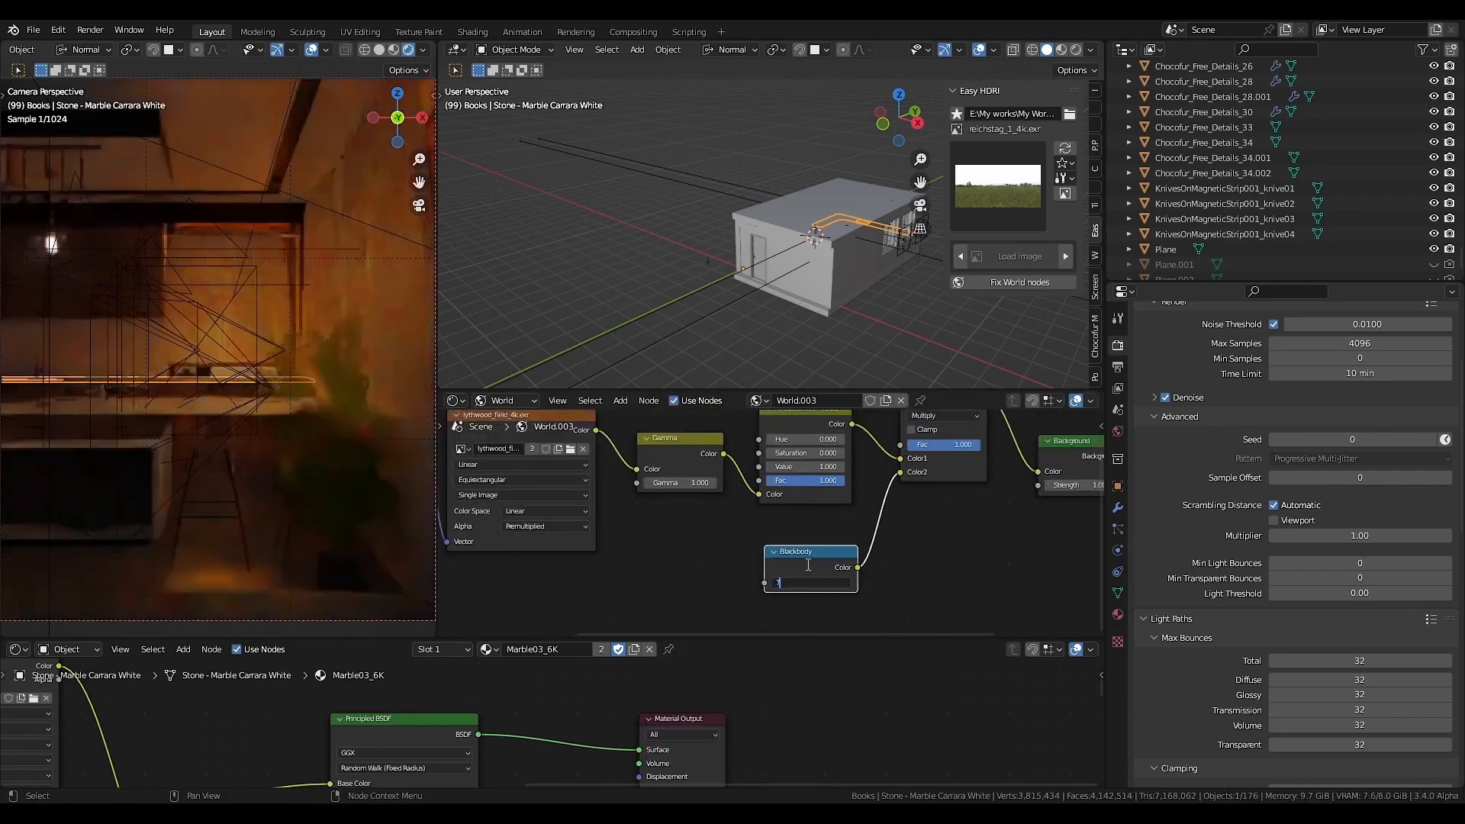
pyautogui.write('7500')
pyautogui.press('Return')
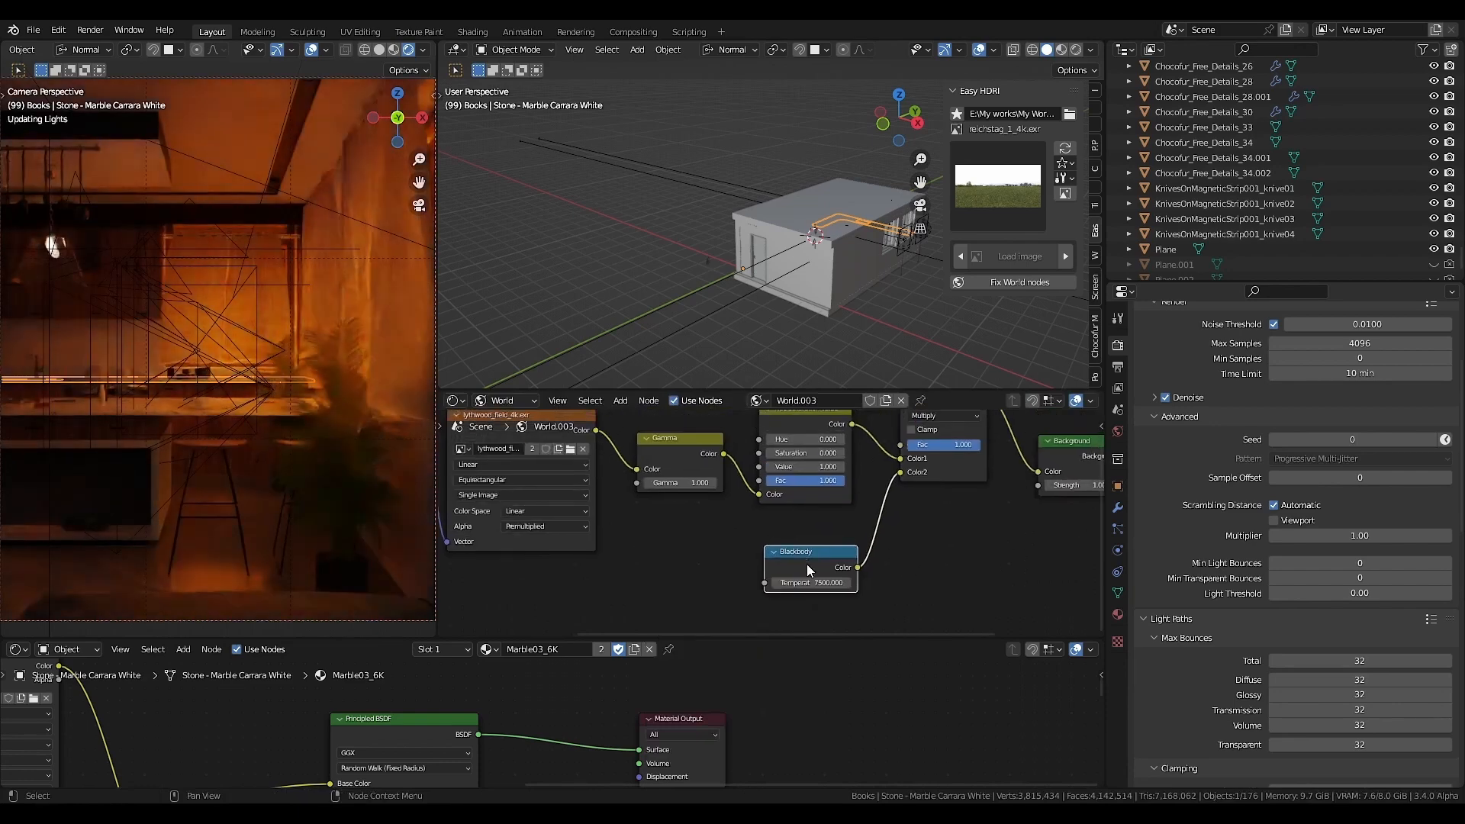
pyautogui.moveTo(819, 554); pyautogui.dragTo(813, 527)
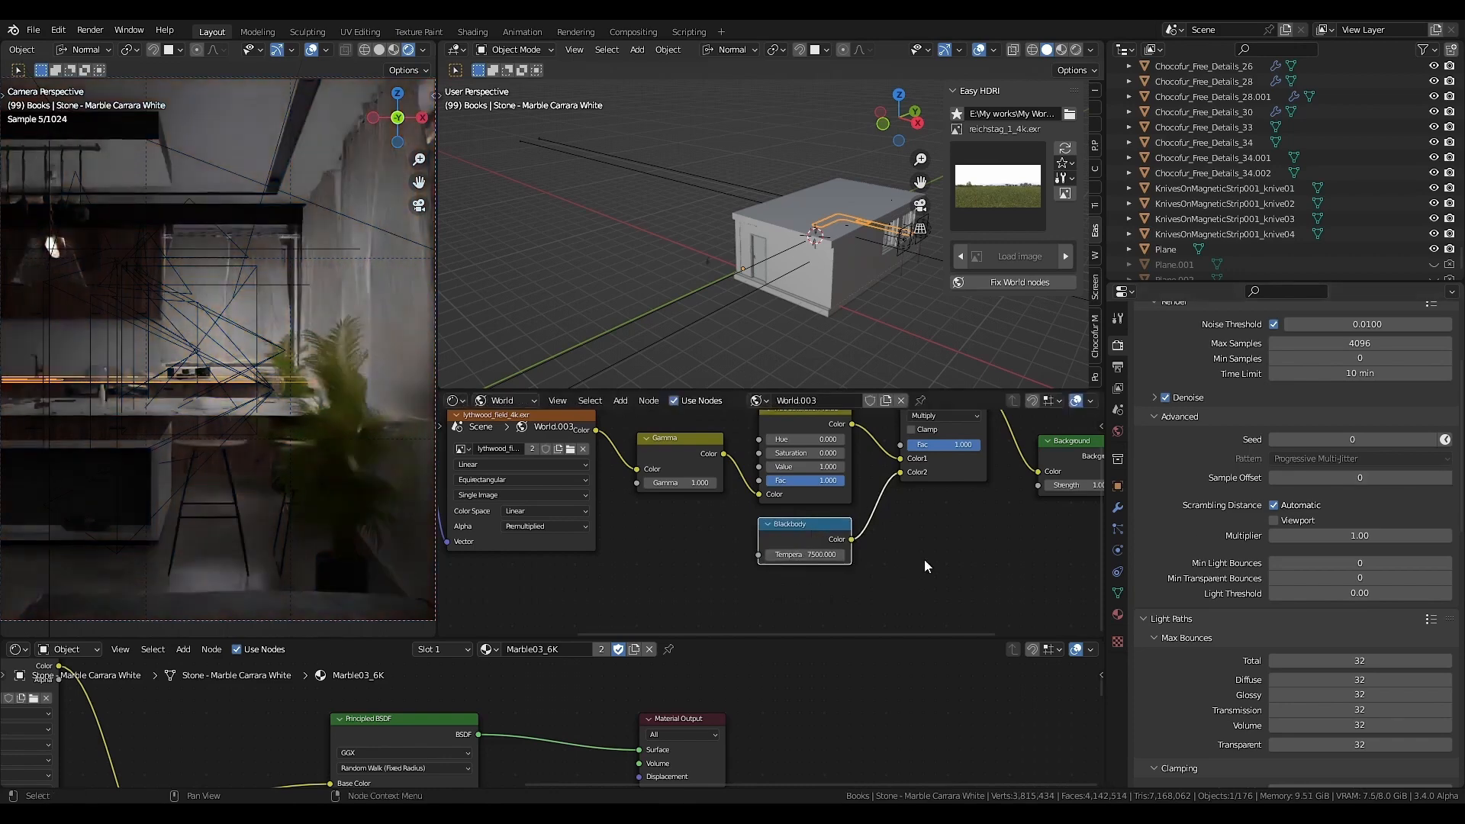
# - Apply the render sampling preset with noise threshold 0.01, 4096 max samples and a time limit of 0 sec
pyautogui.scroll(3, 1201, 500)
pyautogui.scroll(2, 1202, 501)
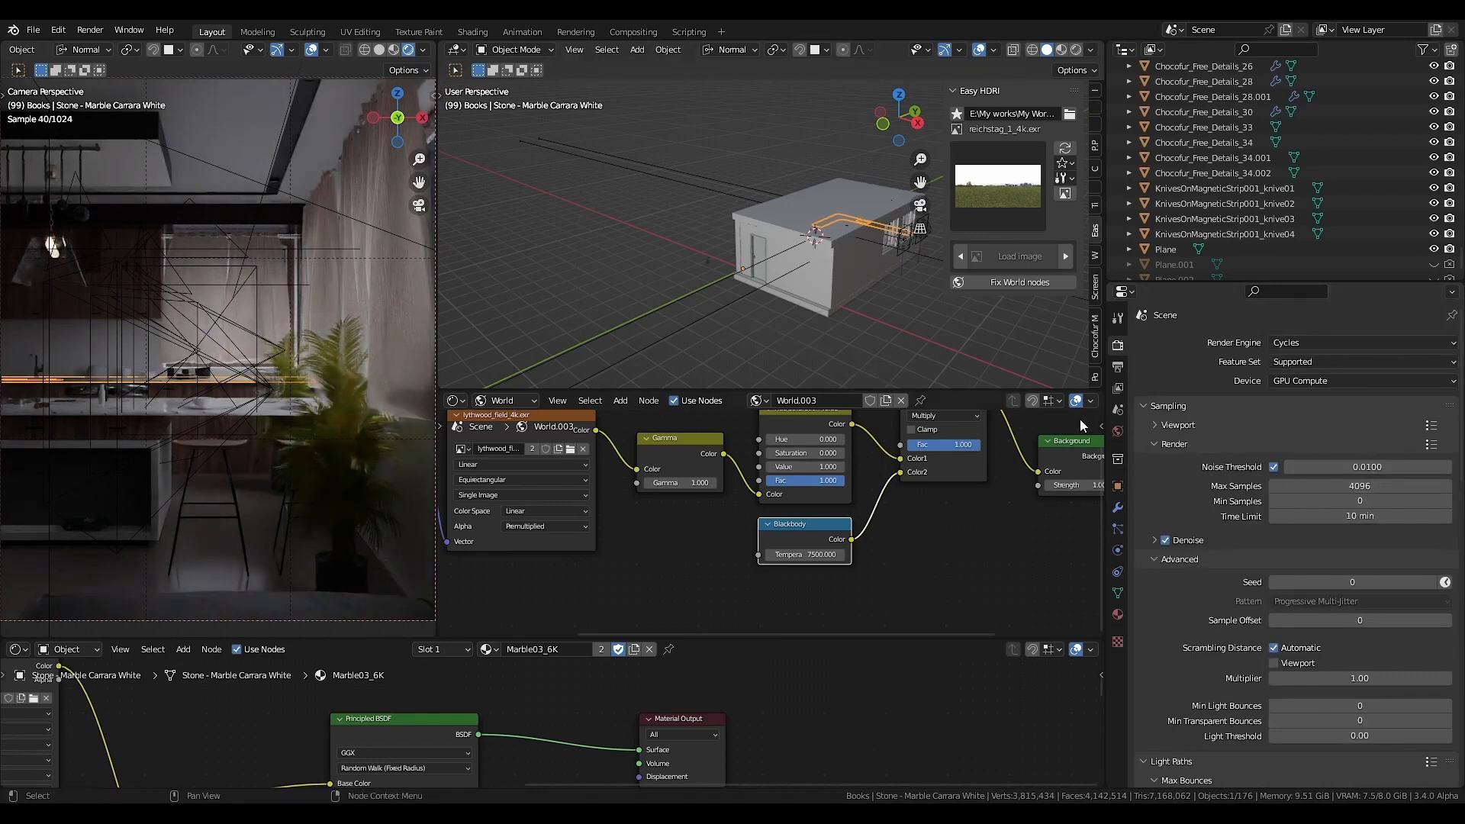
pyautogui.click(1429, 445)
pyautogui.click(1360, 376)
# - Try the Default light paths preset, and settle on the Full Global Illumination preset
pyautogui.scroll(-4, 1335, 598)
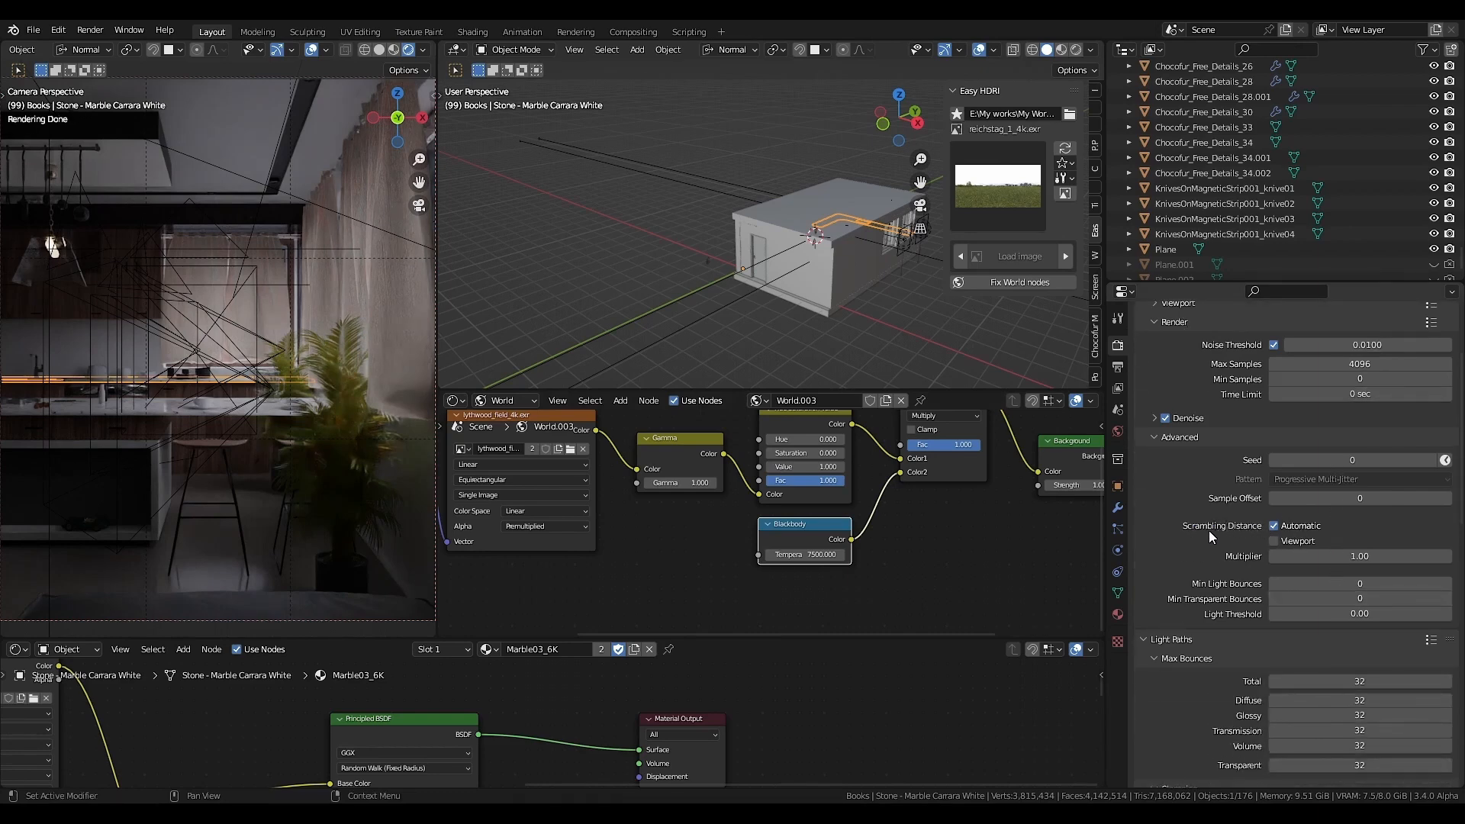
pyautogui.scroll(-5, 1213, 549)
pyautogui.click(1430, 486)
pyautogui.click(1341, 420)
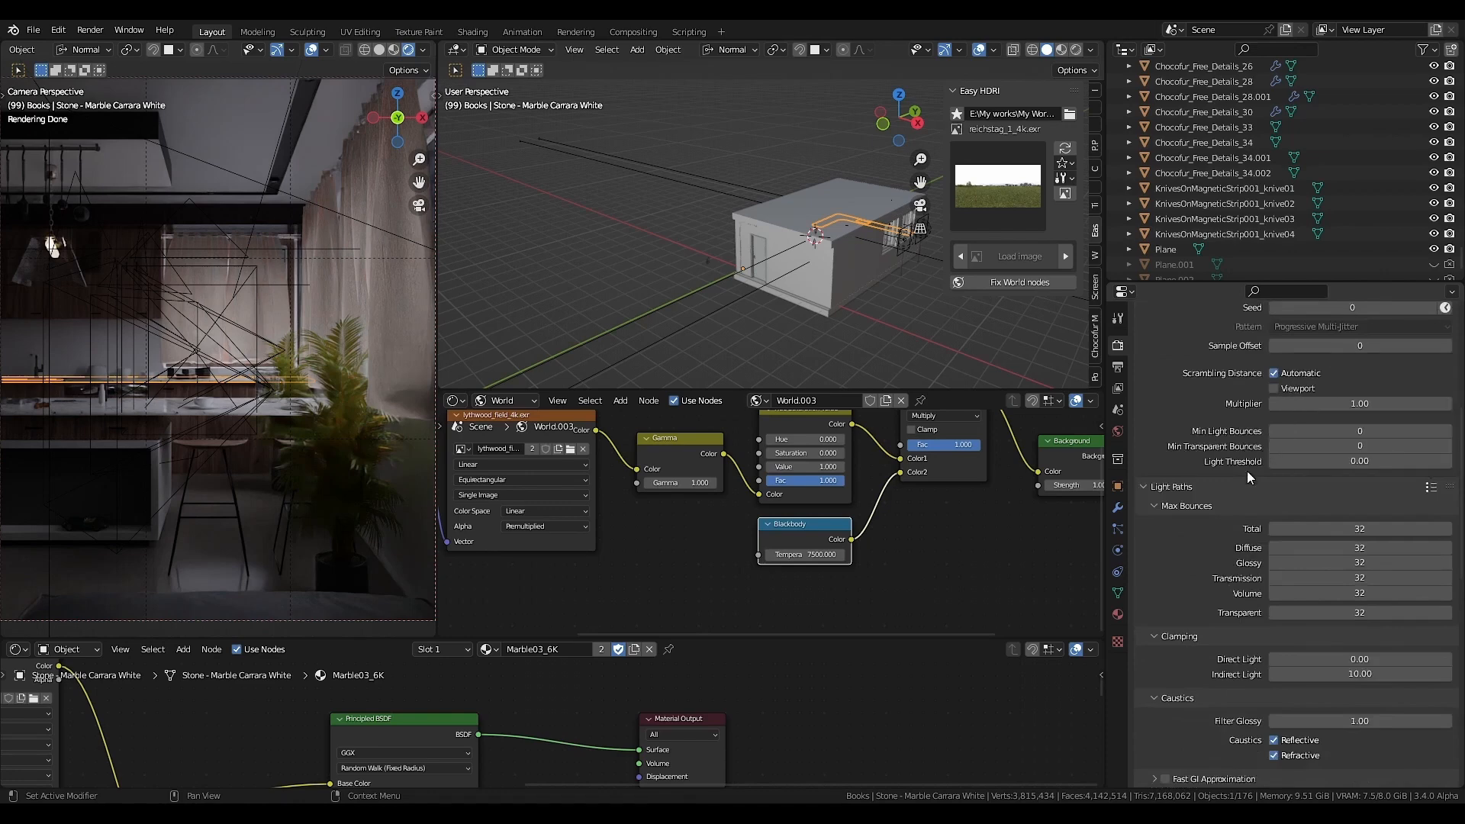
pyautogui.click(1431, 487)
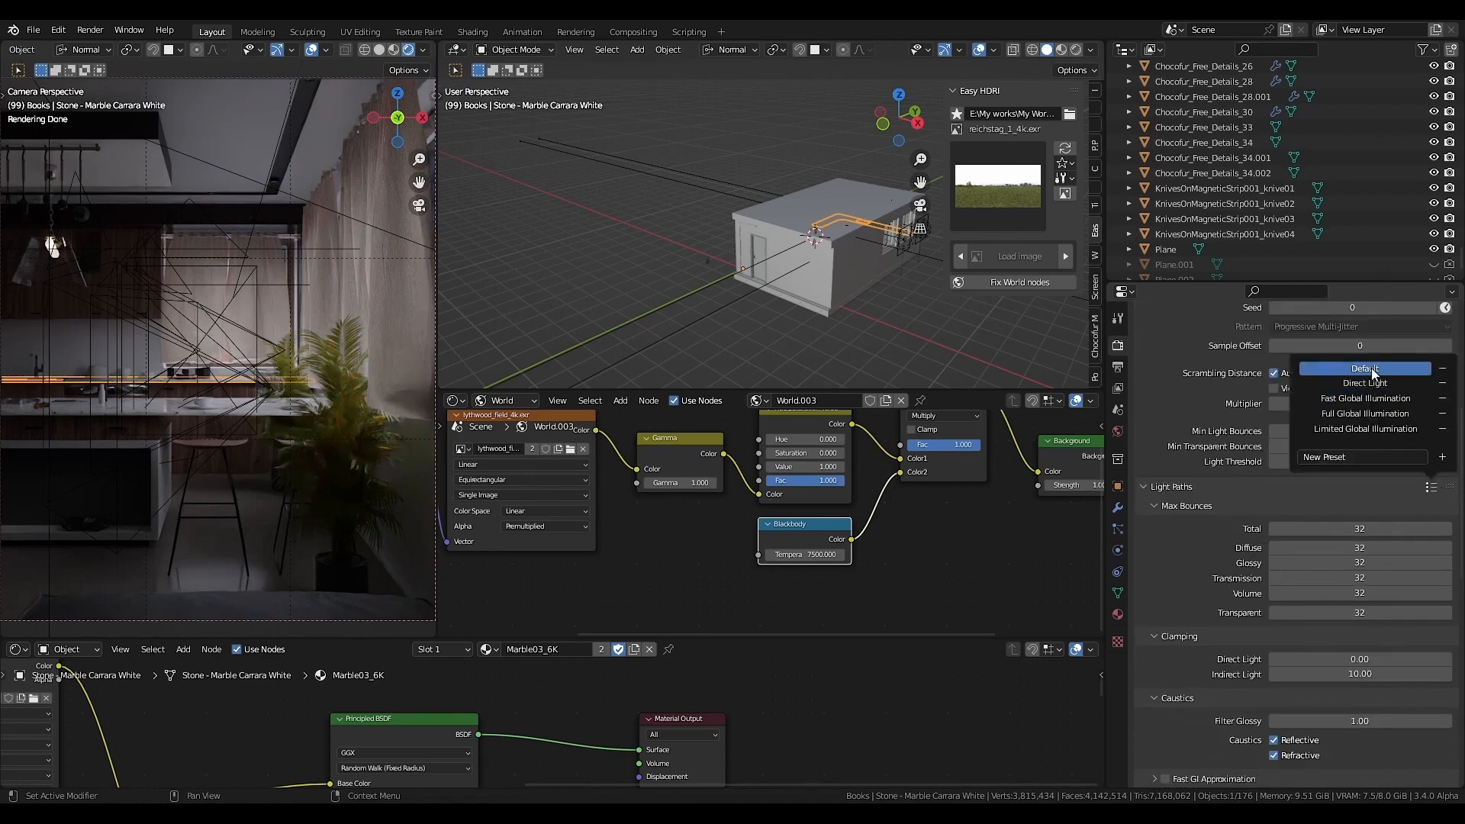
pyautogui.click(1371, 371)
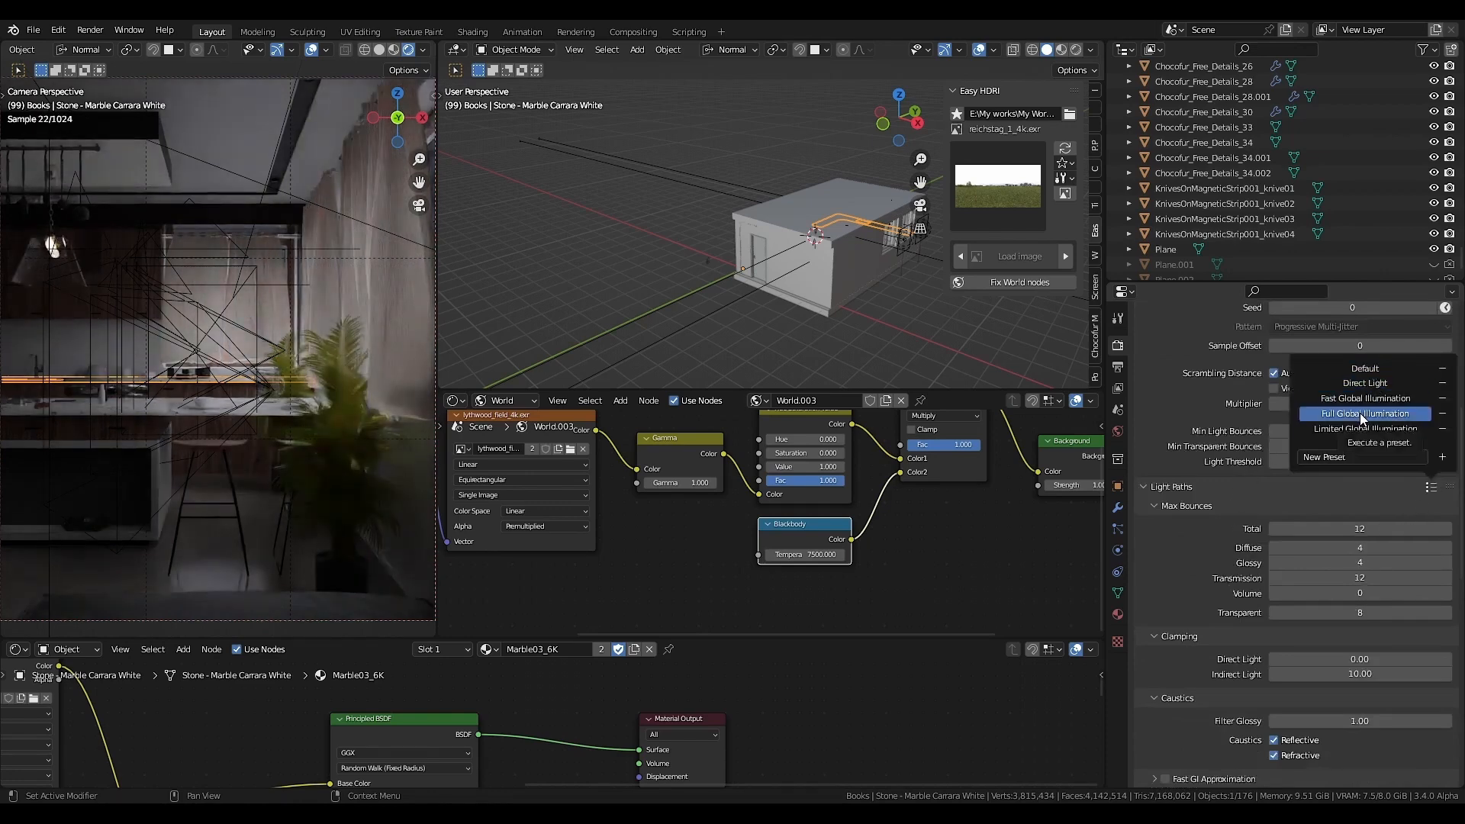
pyautogui.click(1360, 414)
# - Review the render performance settings and the contrast options for the Color Management look
pyautogui.scroll(-8, 1224, 607)
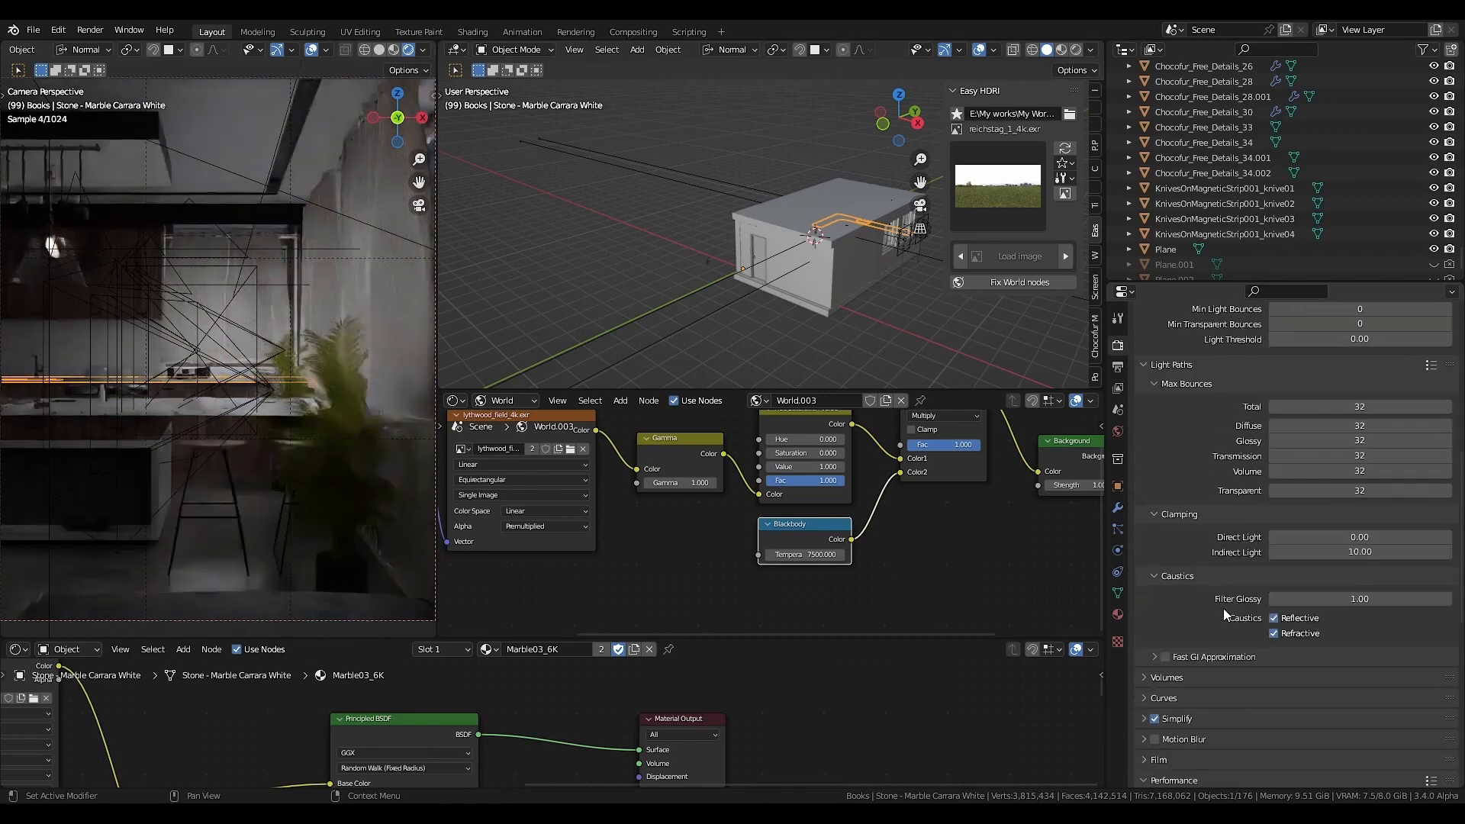
pyautogui.scroll(-4, 1169, 676)
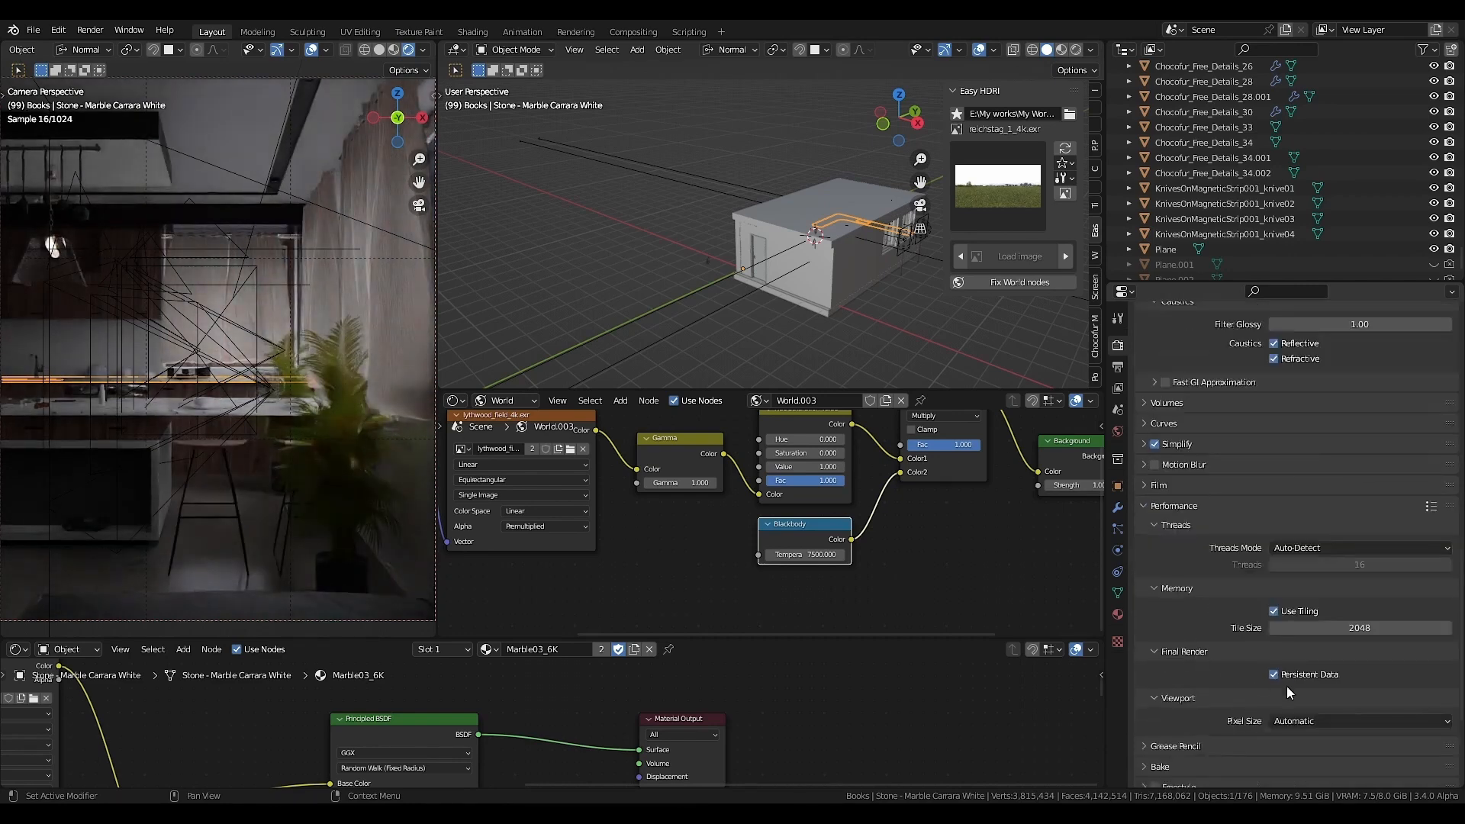
pyautogui.scroll(-5, 1185, 661)
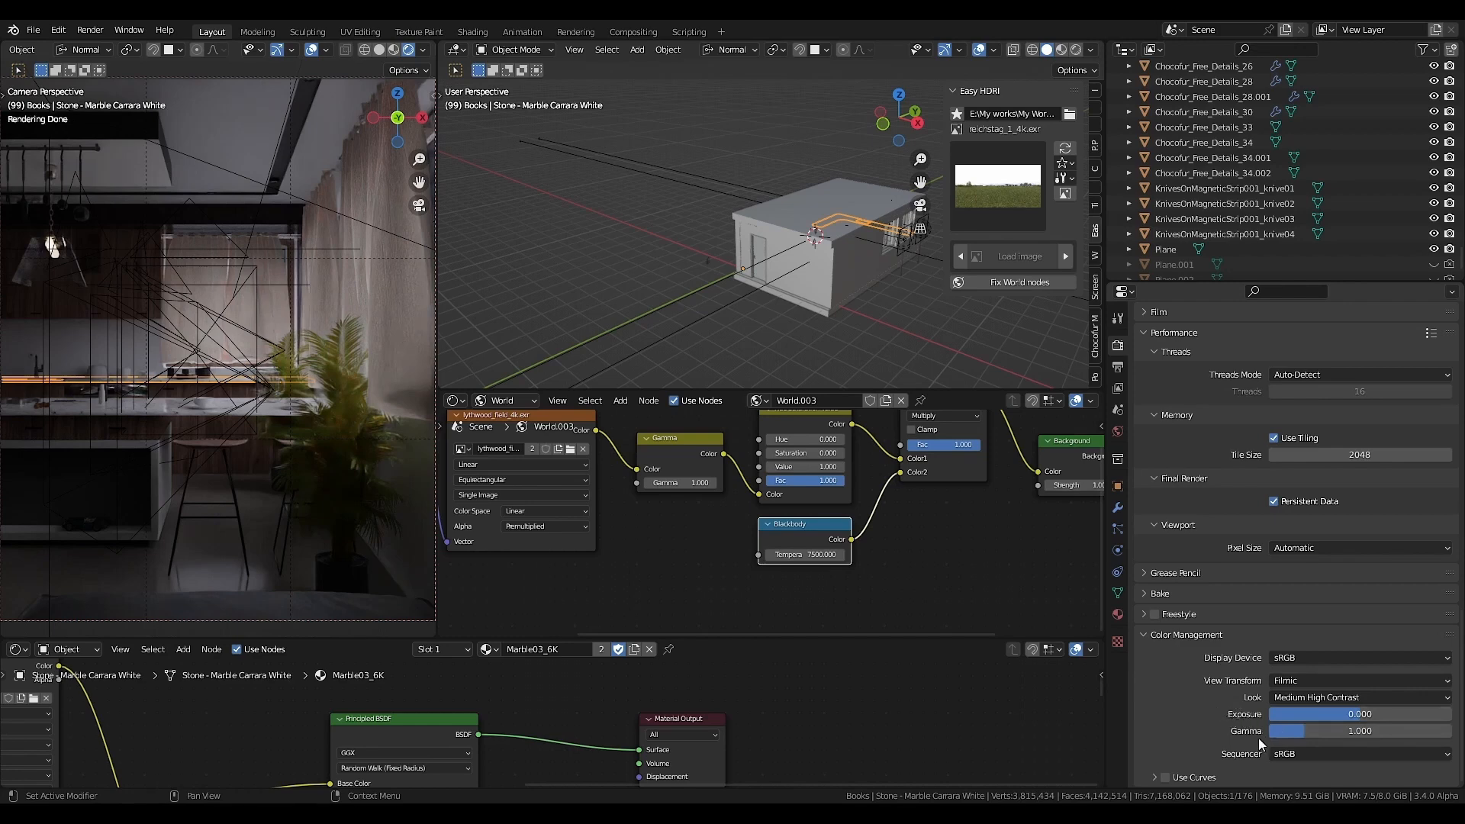
pyautogui.click(1285, 697)
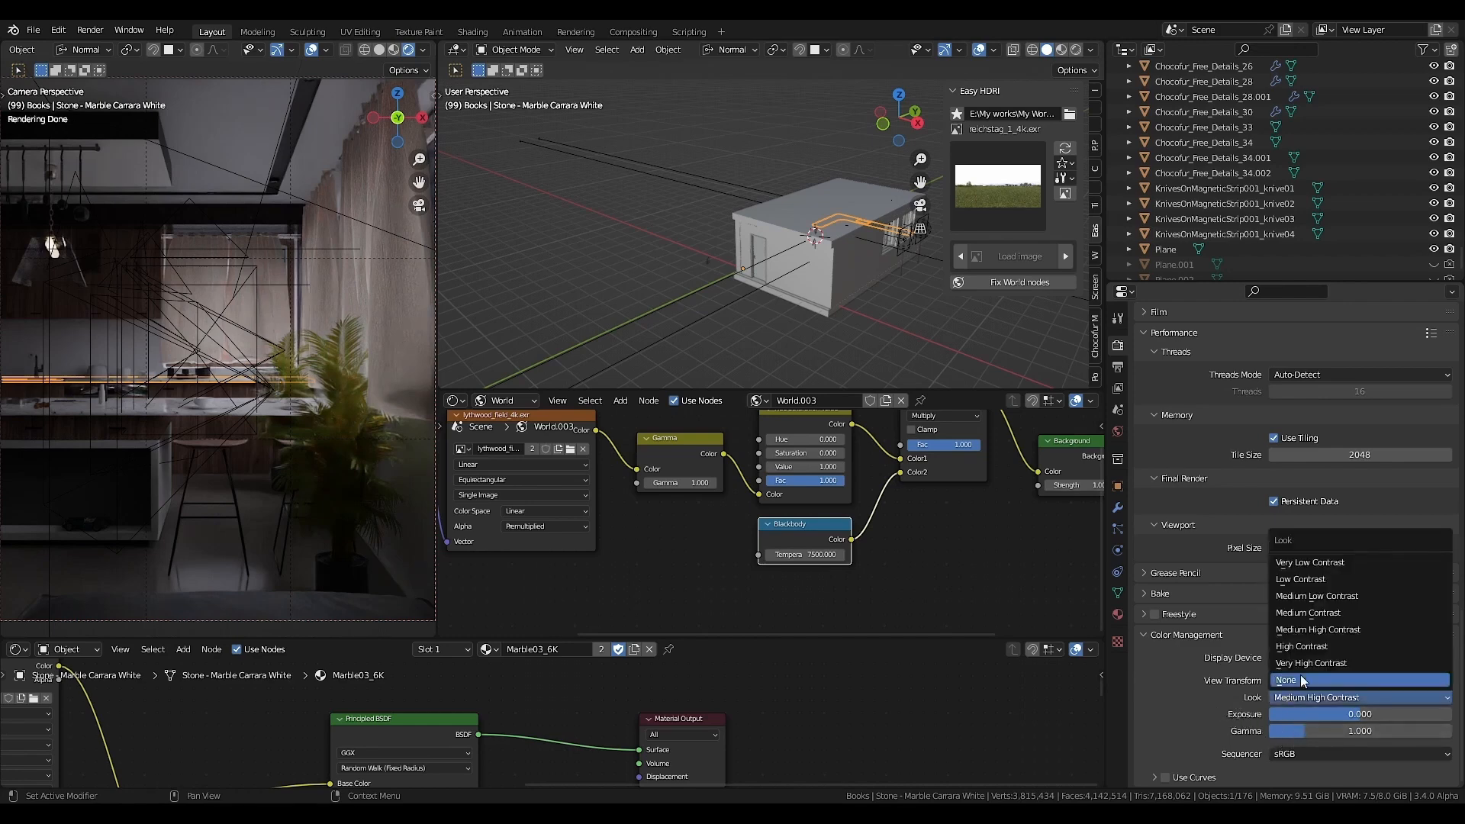
pyautogui.press('Escape')
pyautogui.click(1317, 696)
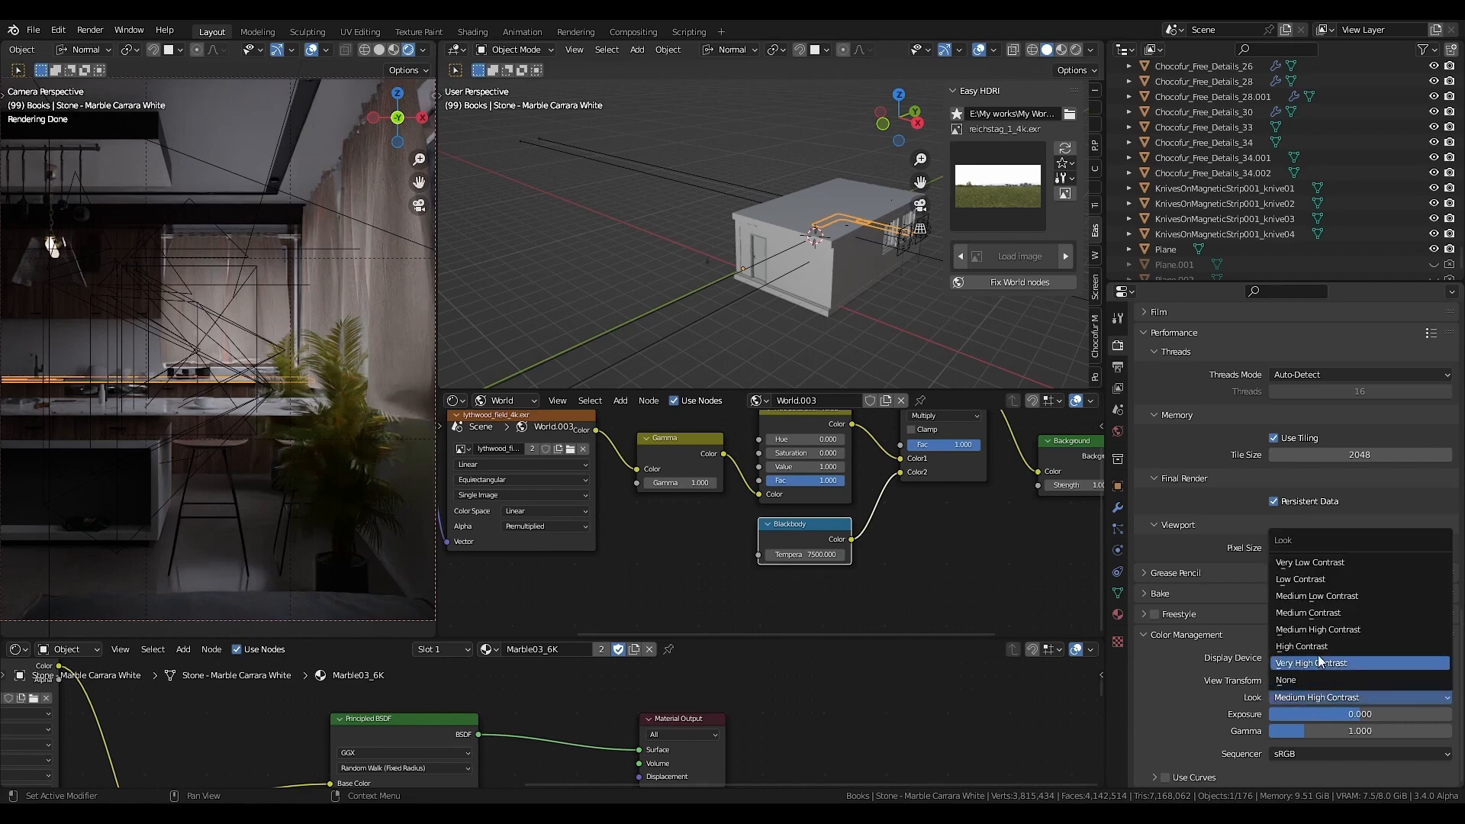
pyautogui.click(1320, 713)
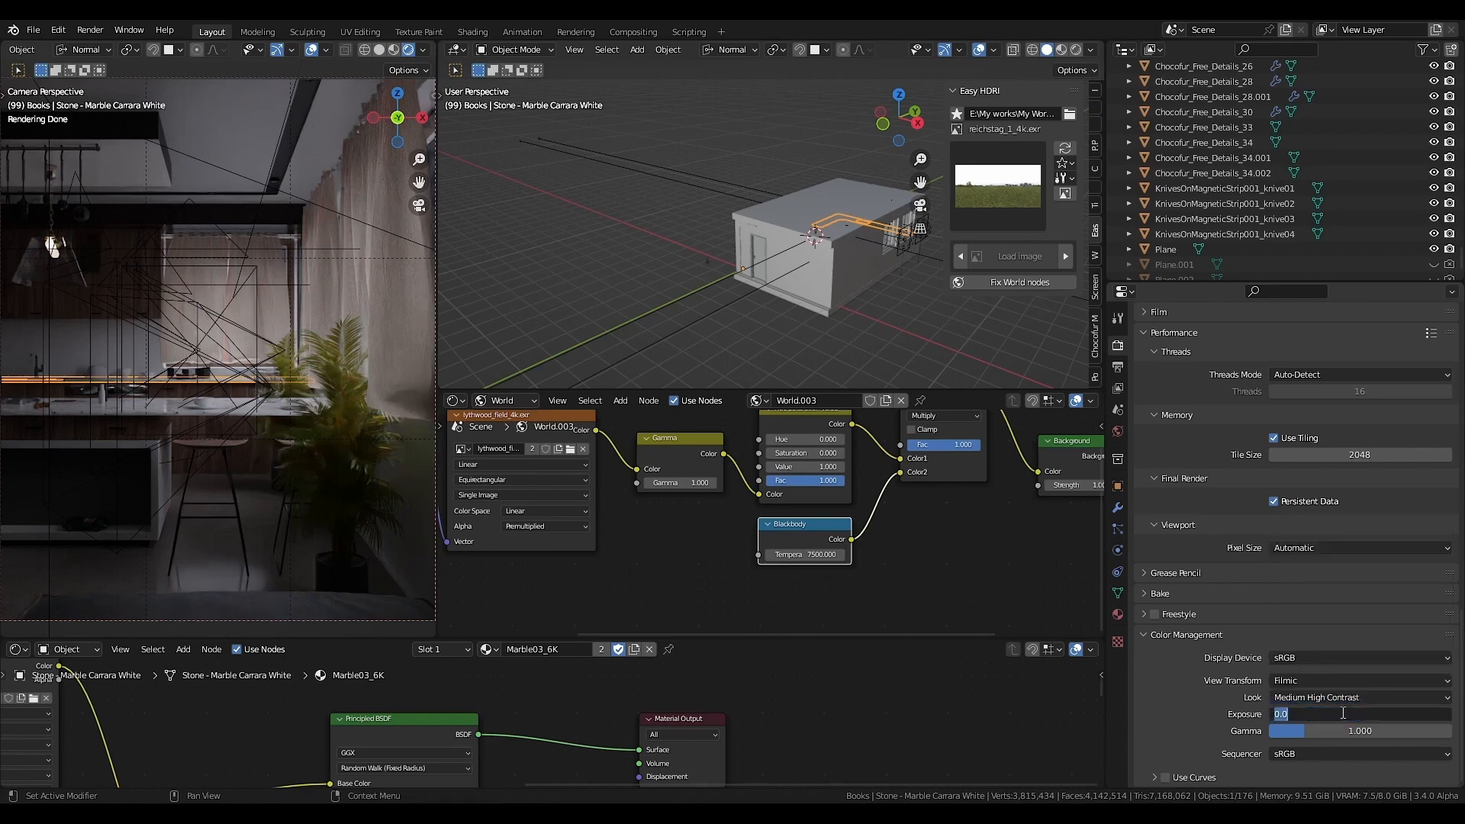
pyautogui.click(1226, 712)
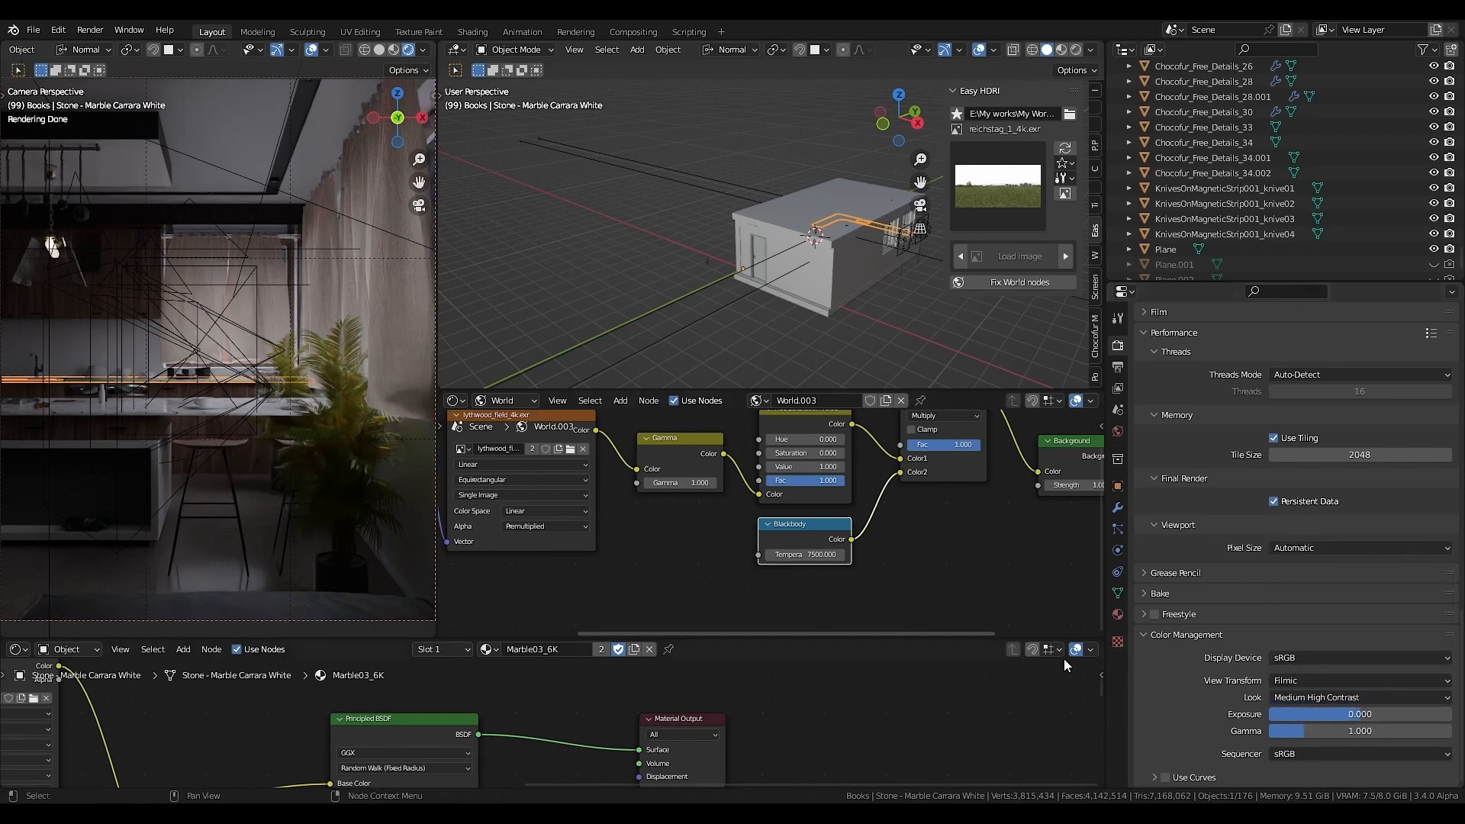
# - Set the Color Management exposure to 2 and gamma to 1.4
pyautogui.click(1314, 715)
pyautogui.write('2')
pyautogui.press('Return')
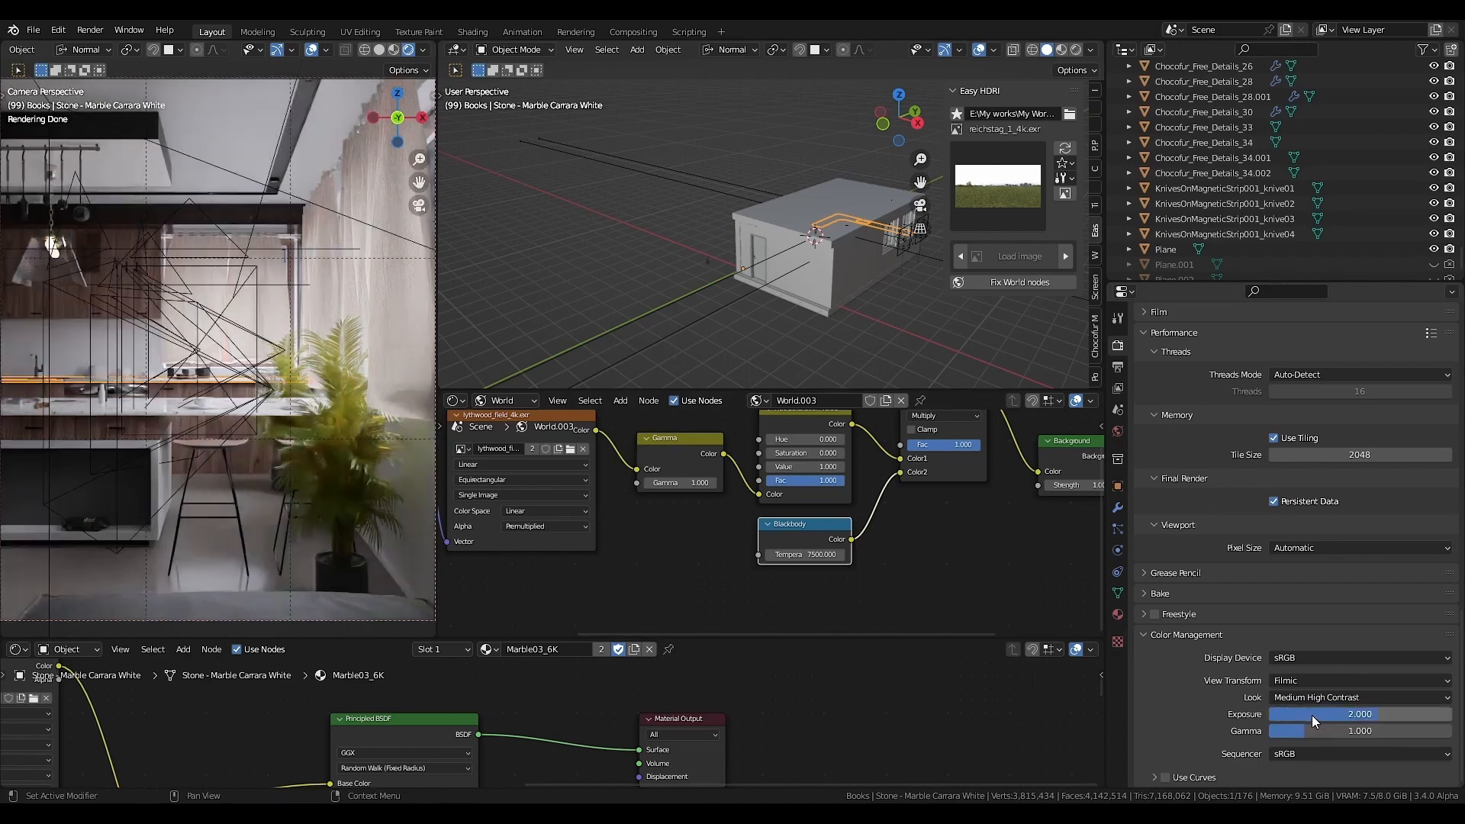
pyautogui.click(1295, 732)
pyautogui.write('1.4')
pyautogui.press('Return')
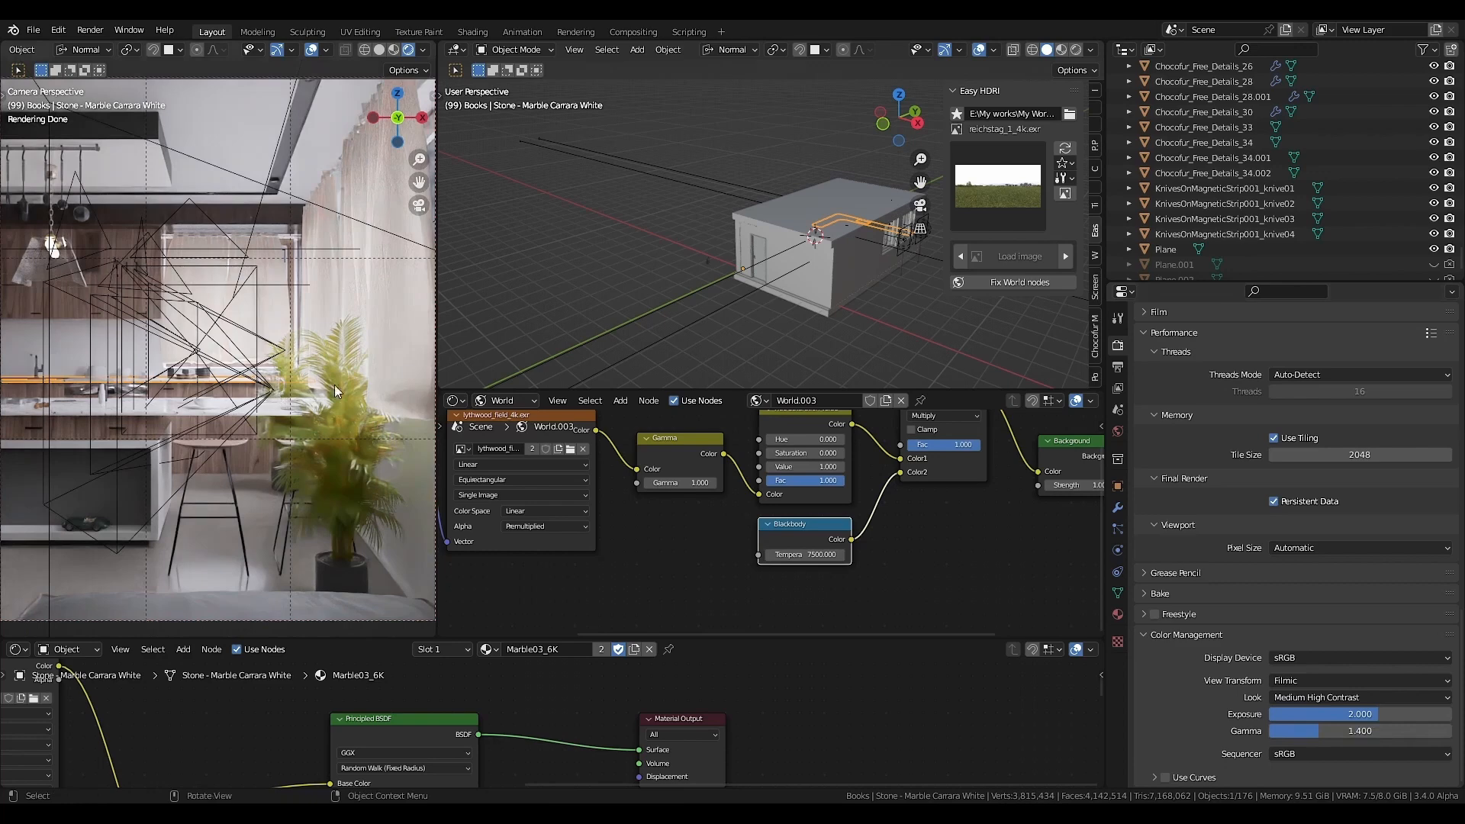
# - Show the World shader nodes in the Shader Editor and frame the Background node
pyautogui.moveTo(802, 510); pyautogui.dragTo(866, 528, button='middle')
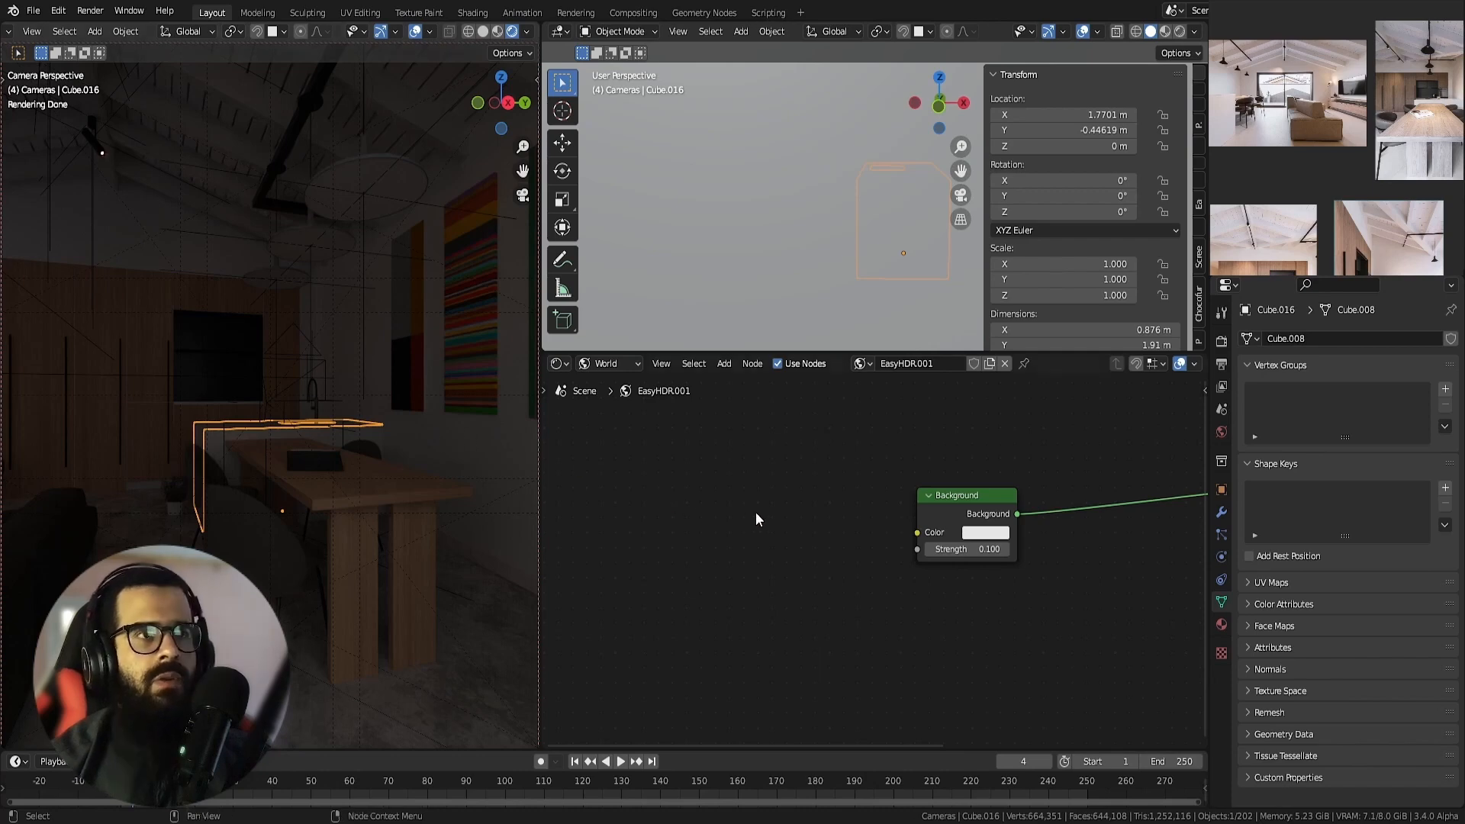
pyautogui.scroll(-1, 666, 504)
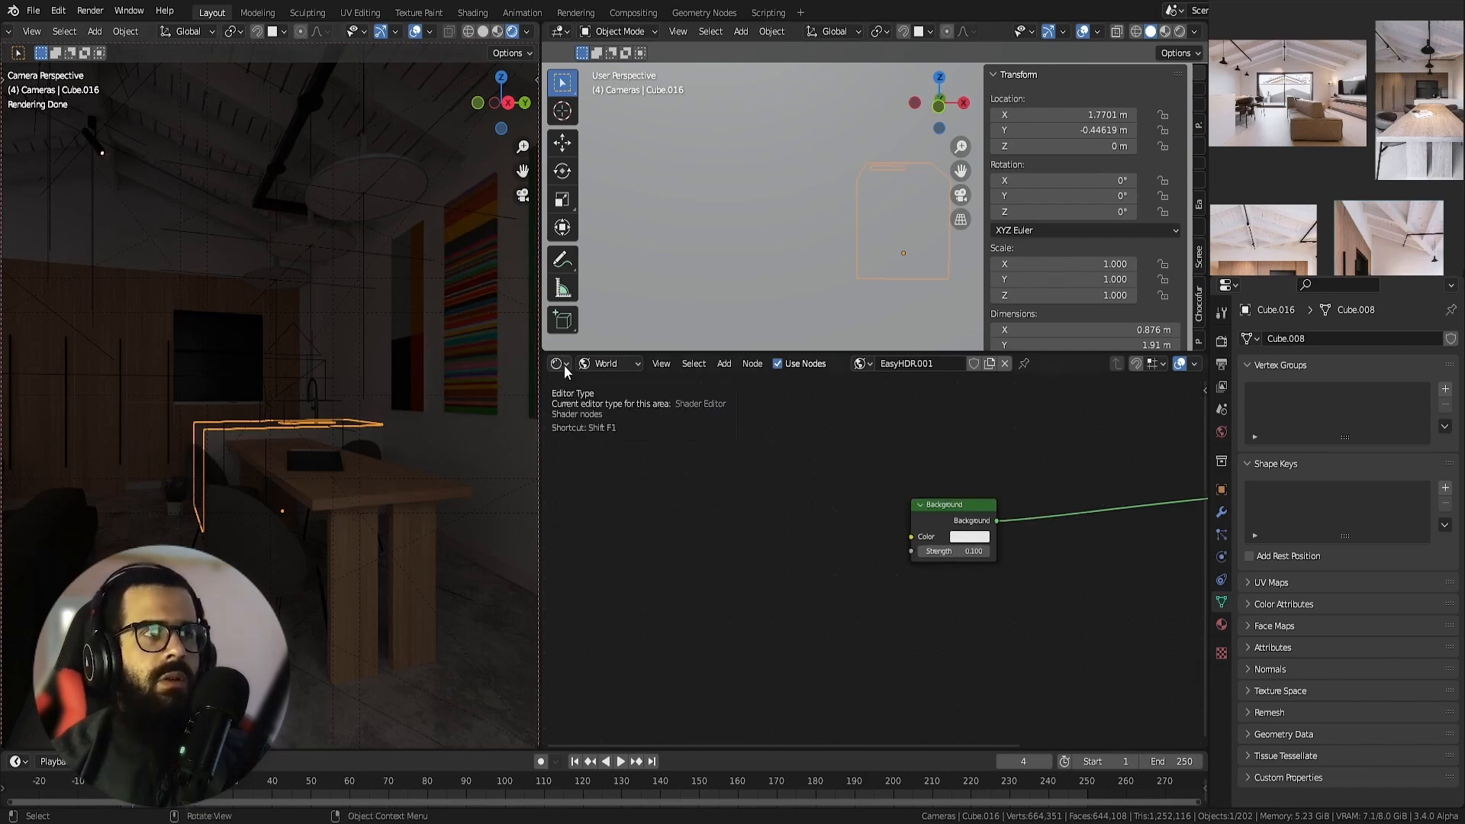
pyautogui.click(562, 364)
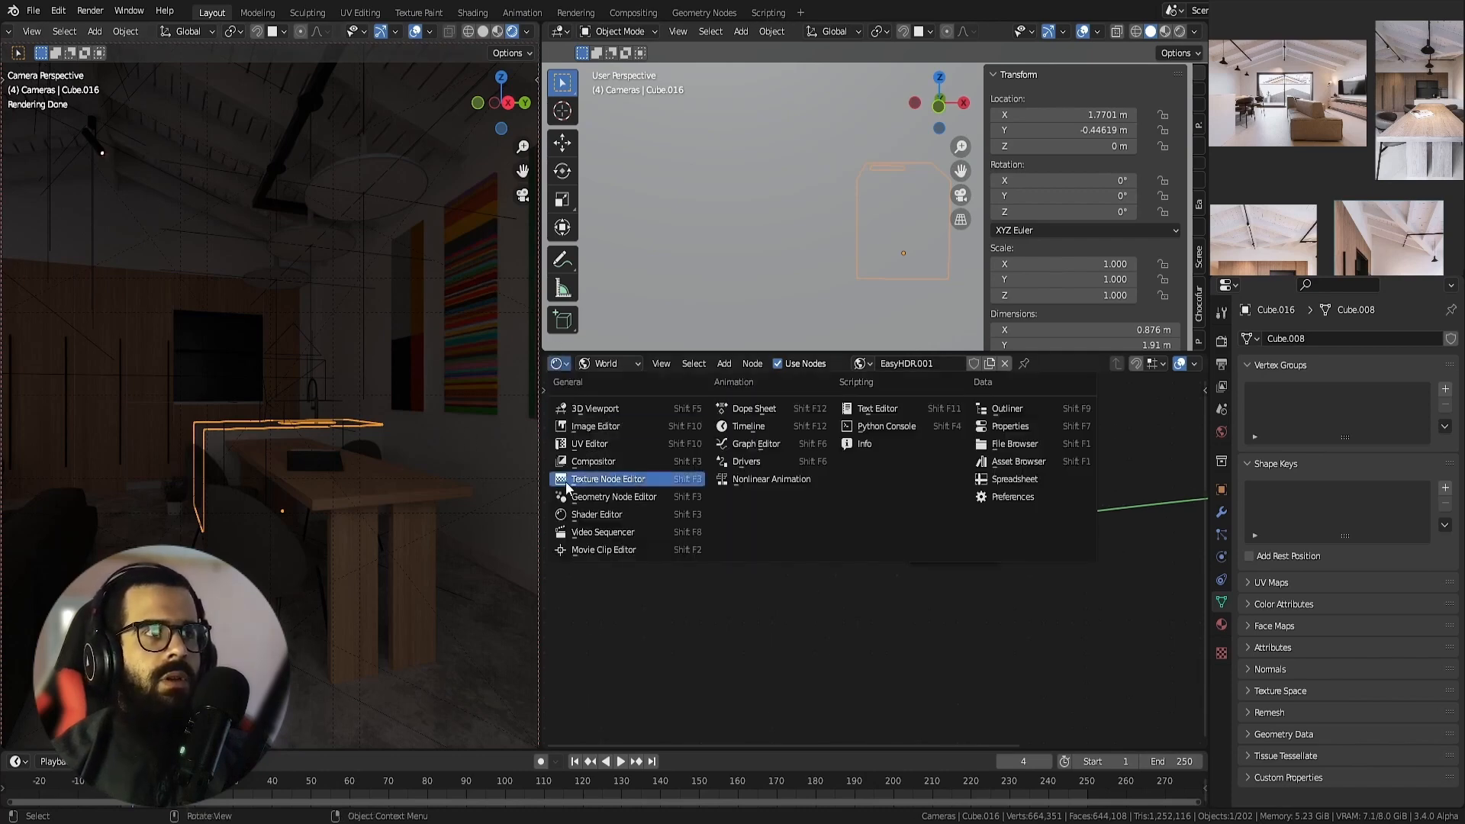
pyautogui.click(586, 516)
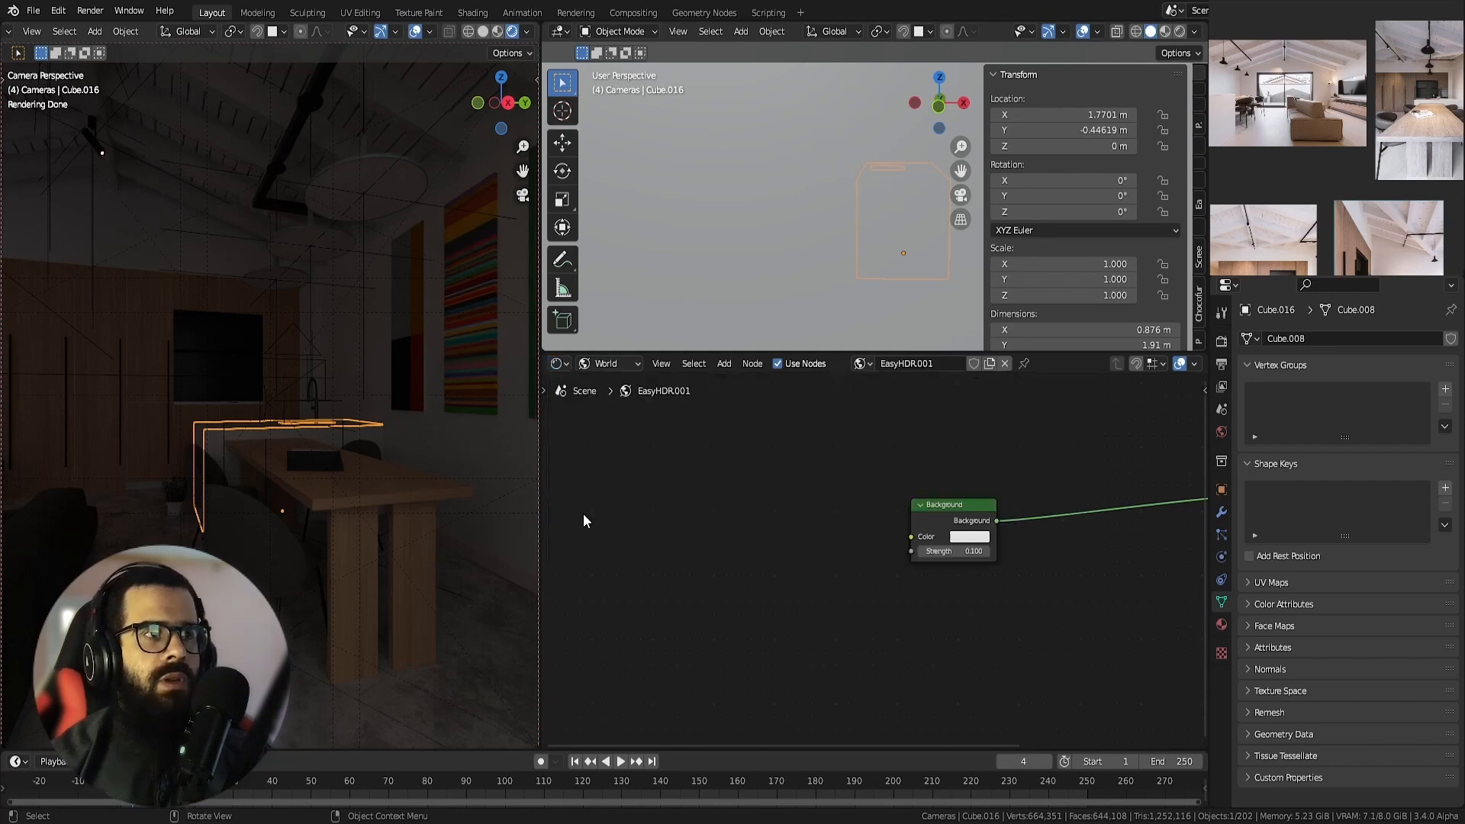
pyautogui.click(606, 365)
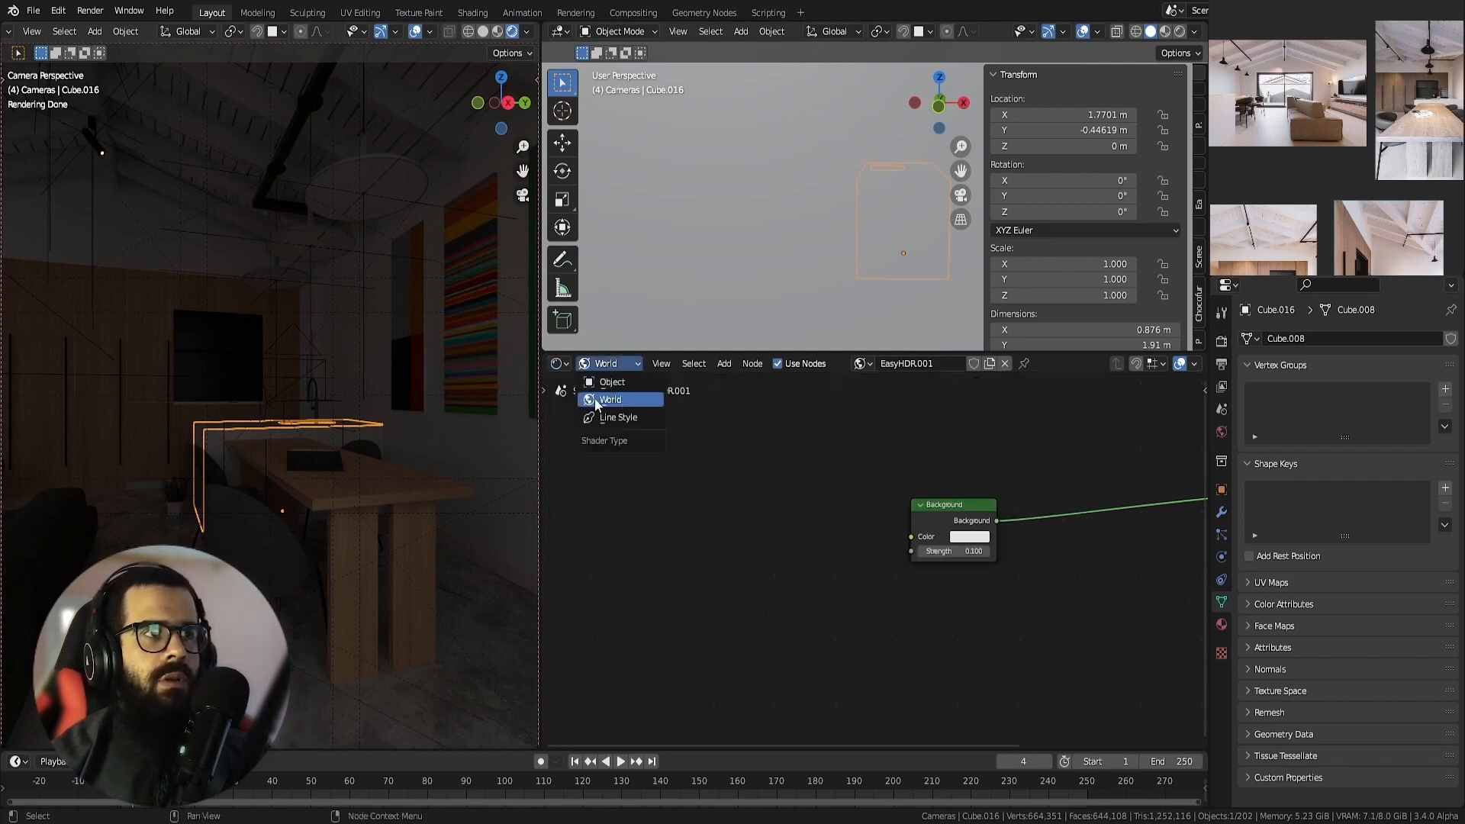
pyautogui.click(594, 399)
pyautogui.press('Home')
pyautogui.moveTo(828, 519); pyautogui.dragTo(860, 522)
pyautogui.scroll(2, 859, 525)
pyautogui.moveTo(840, 523); pyautogui.dragTo(881, 503, button='middle')
pyautogui.moveTo(644, 513); pyautogui.dragTo(671, 533, button='middle')
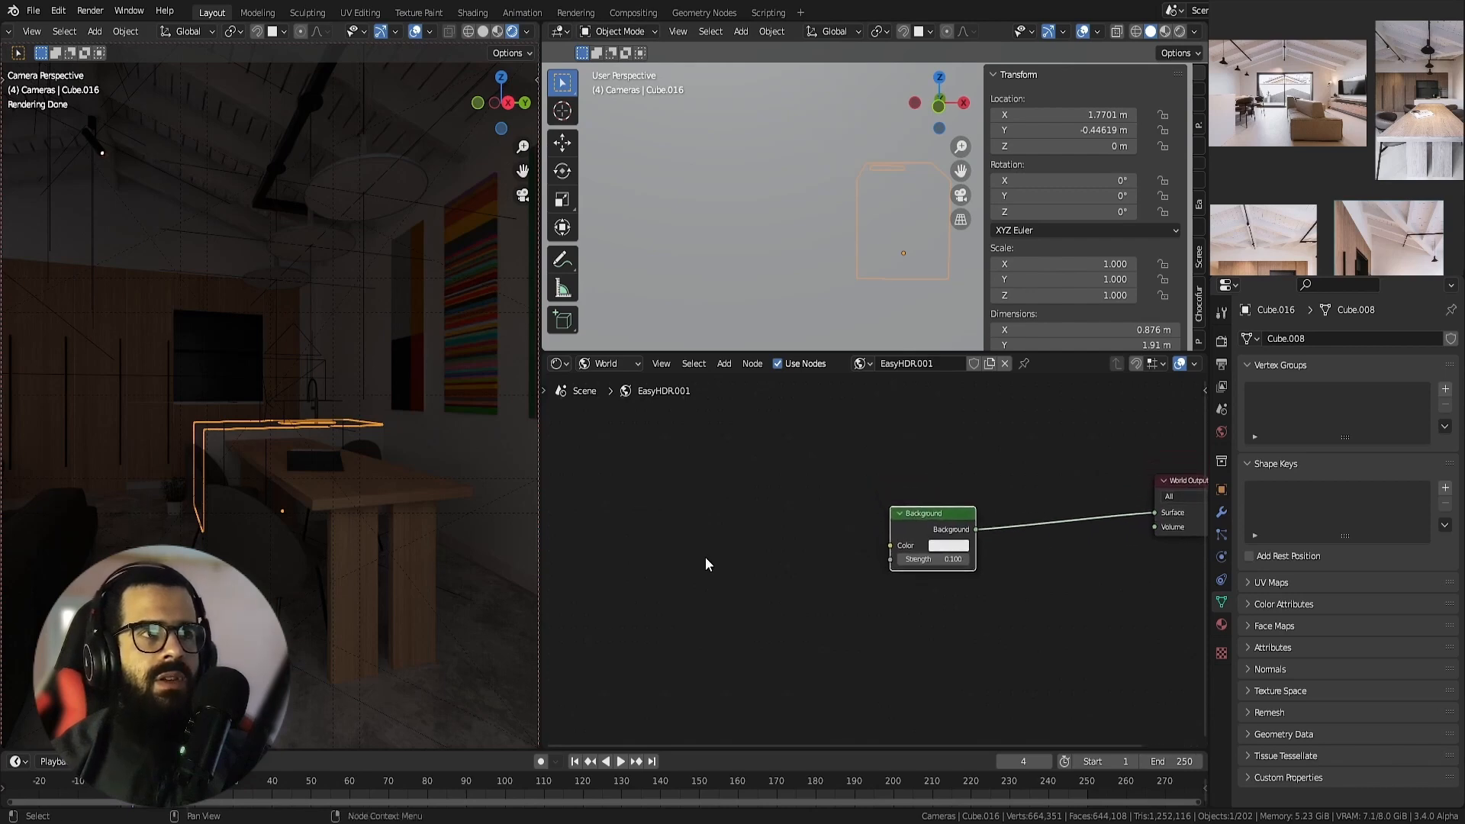
# - Add a Sky Texture node and connect its color to the Background node's color input
pyautogui.hotkey('shift', 'a')
pyautogui.moveTo(688, 563)
pyautogui.click(775, 515)
pyautogui.click(705, 550)
pyautogui.moveTo(796, 572); pyautogui.dragTo(890, 546)
pyautogui.moveTo(766, 598); pyautogui.dragTo(771, 517, button='middle')
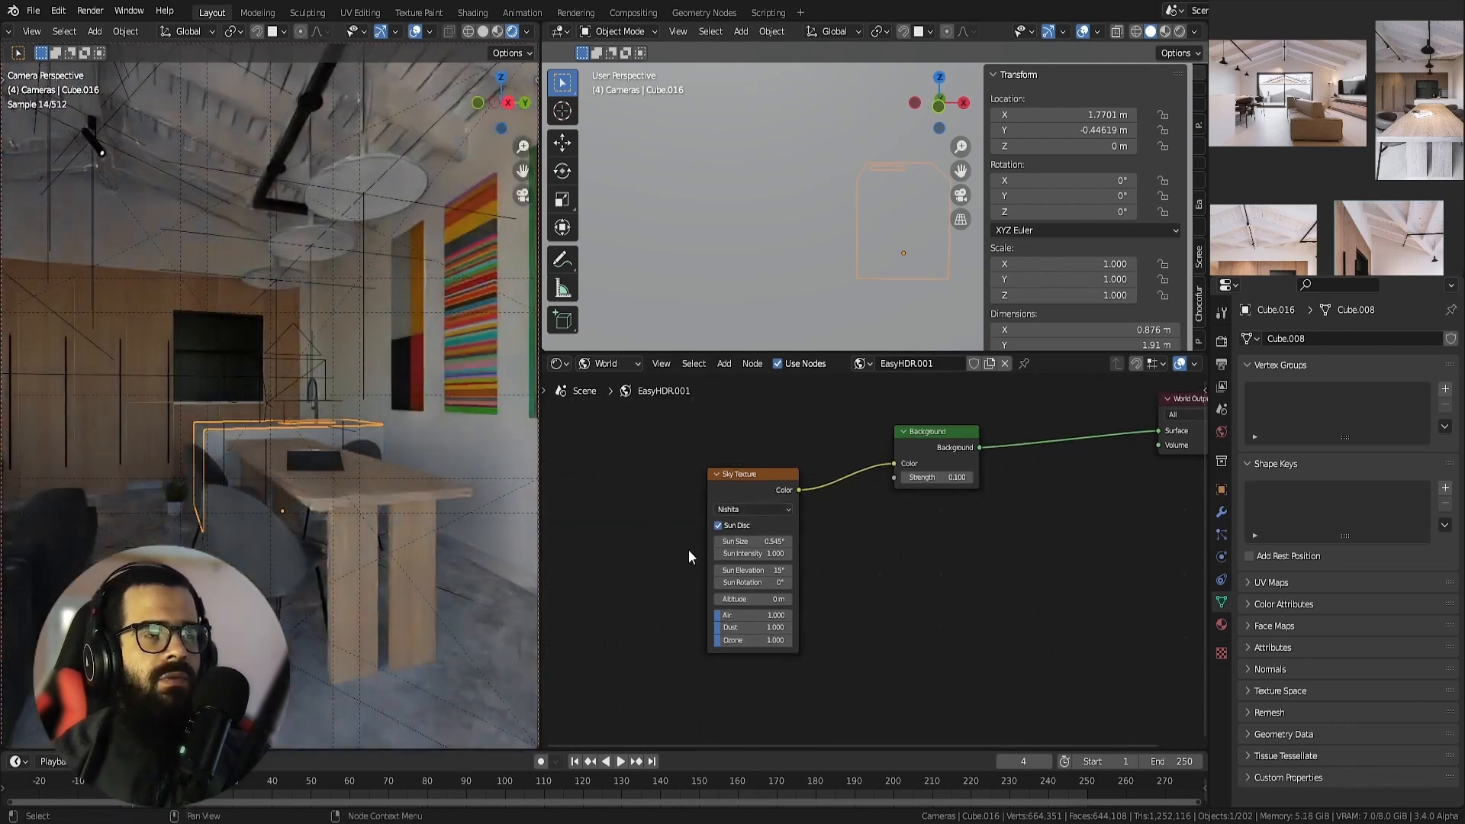
# - Turn the Sky Texture's sun disc off and back on to compare the lighting
pyautogui.scroll(2, 718, 535)
pyautogui.click(691, 519)
pyautogui.click(691, 519)
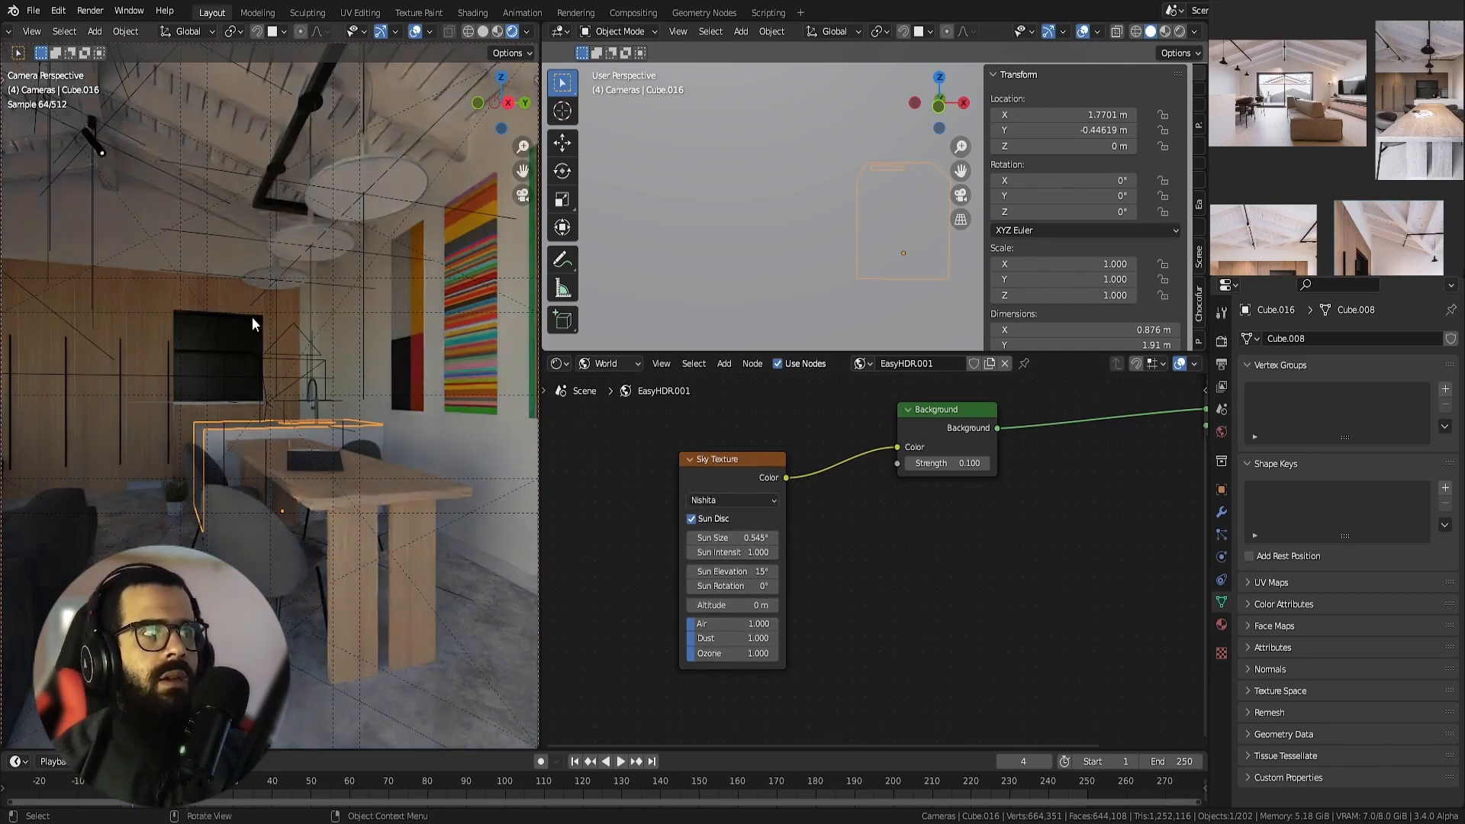
# - Set the Sky Texture's sun rotation to 90°
pyautogui.click(715, 585)
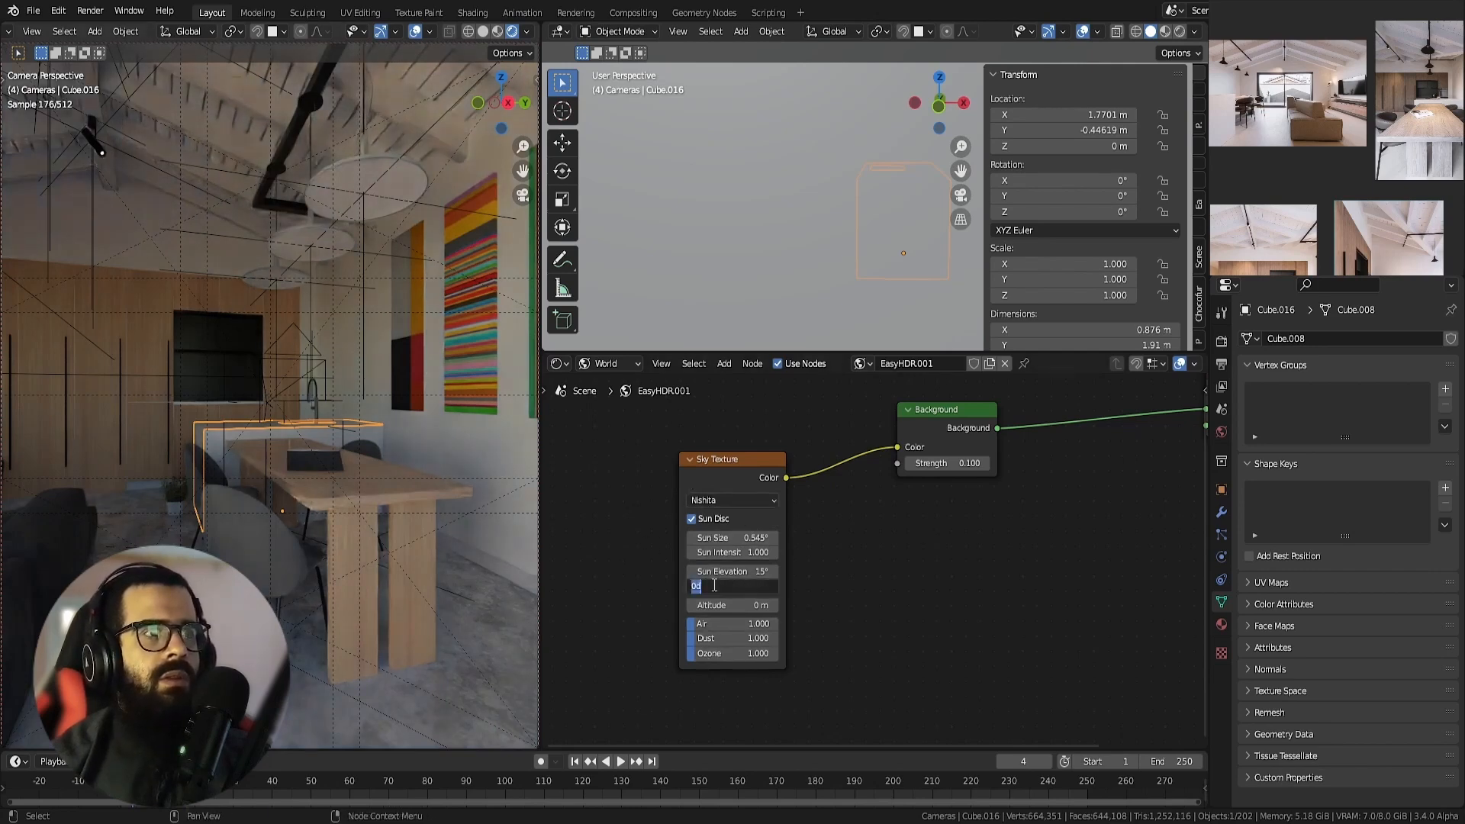
pyautogui.press('Return')
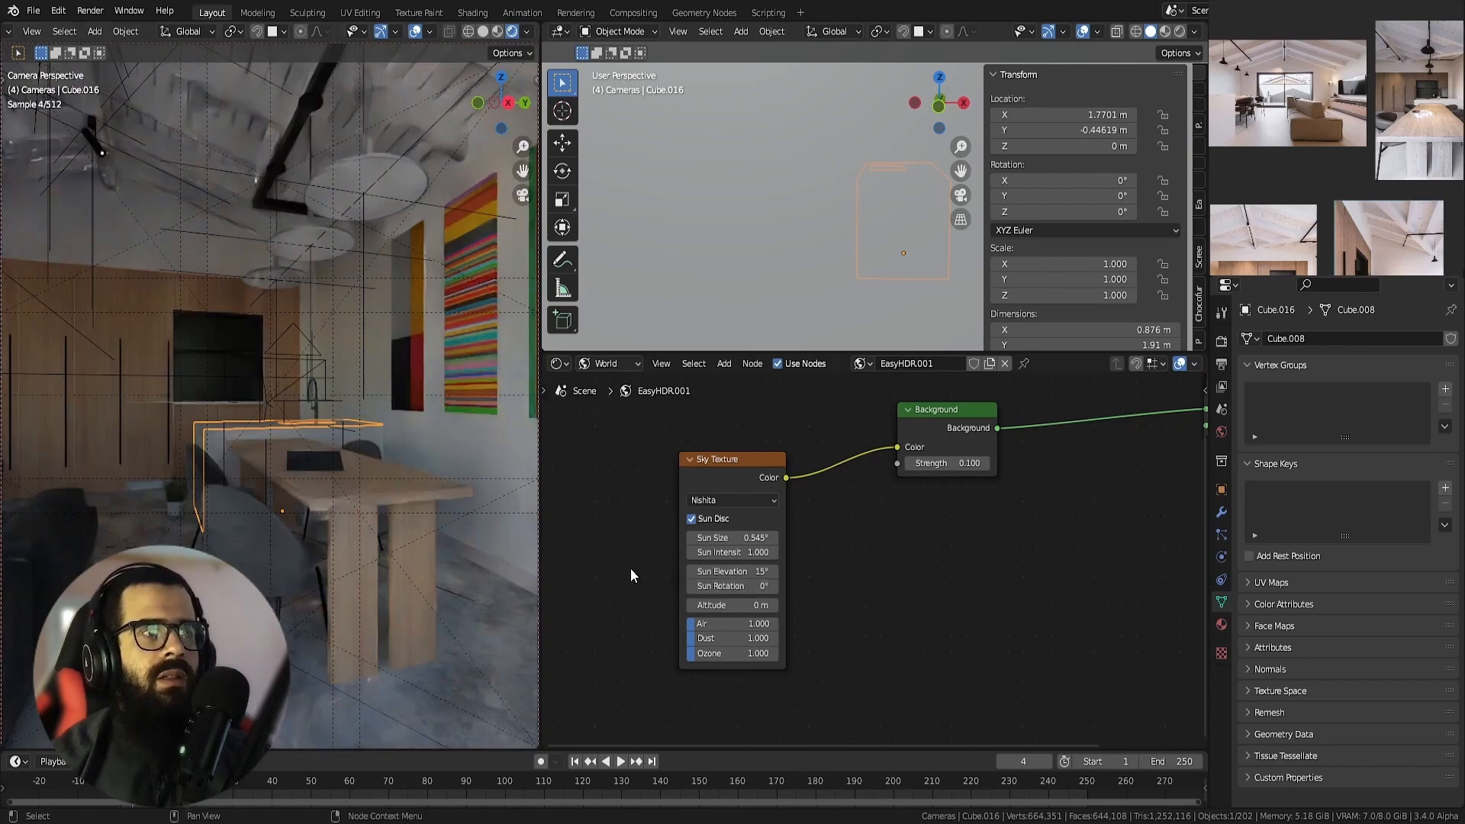
pyautogui.click(752, 586)
pyautogui.write('90')
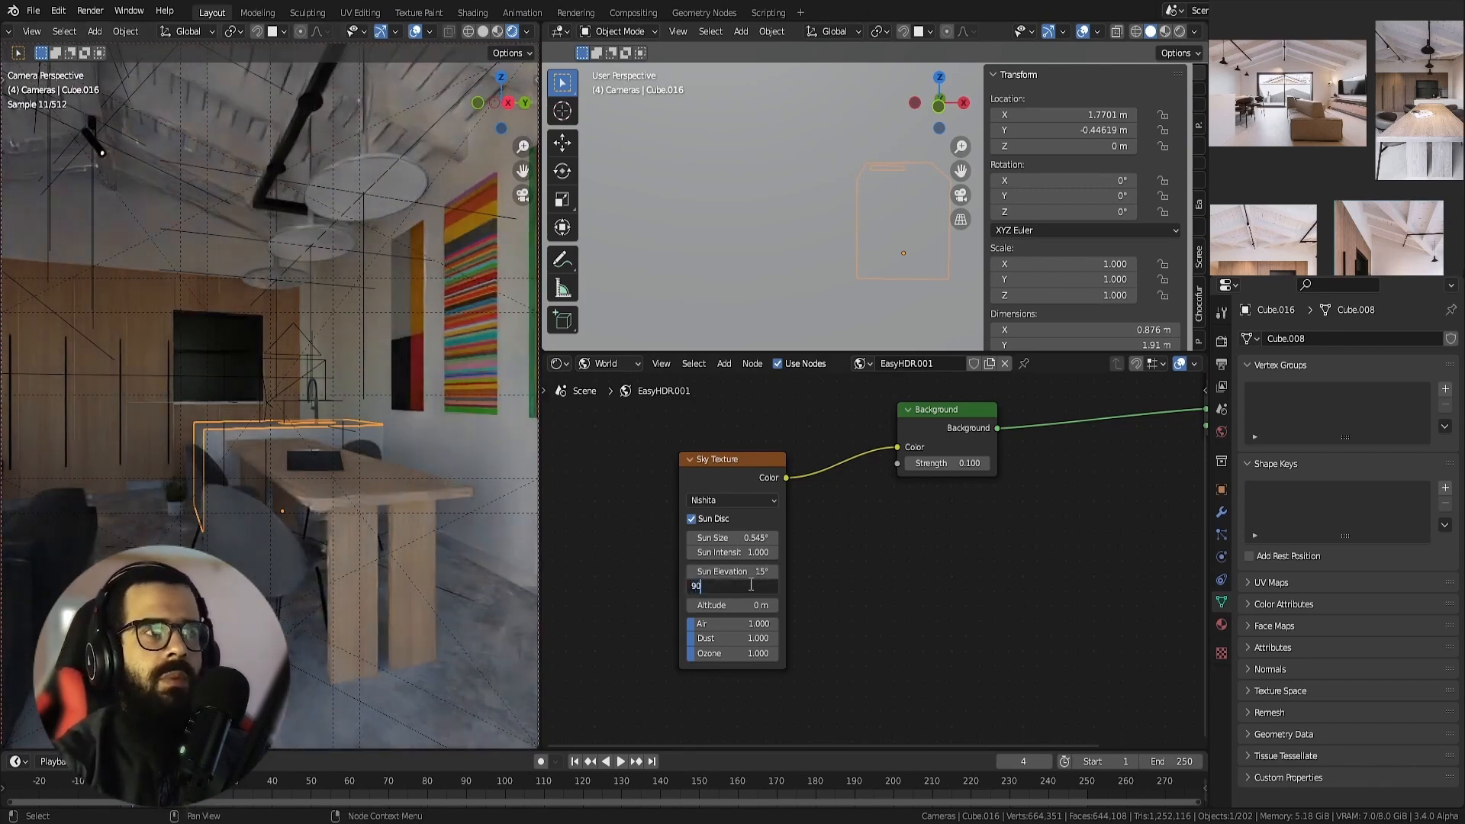
pyautogui.press('Return')
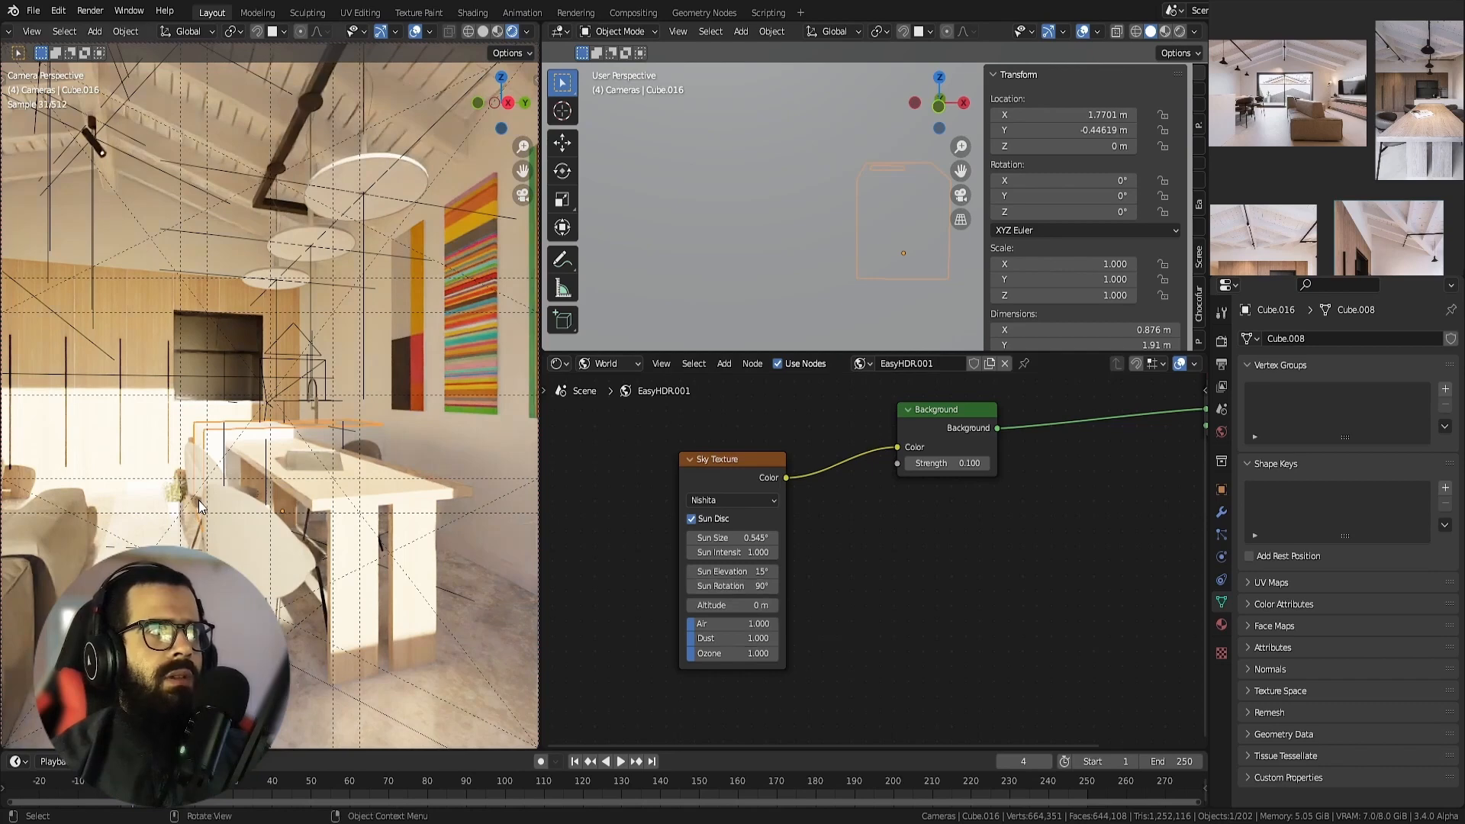
# - Set the Sky Texture's sun intensity to 0.1 and its sun size to 20°
pyautogui.click(730, 554)
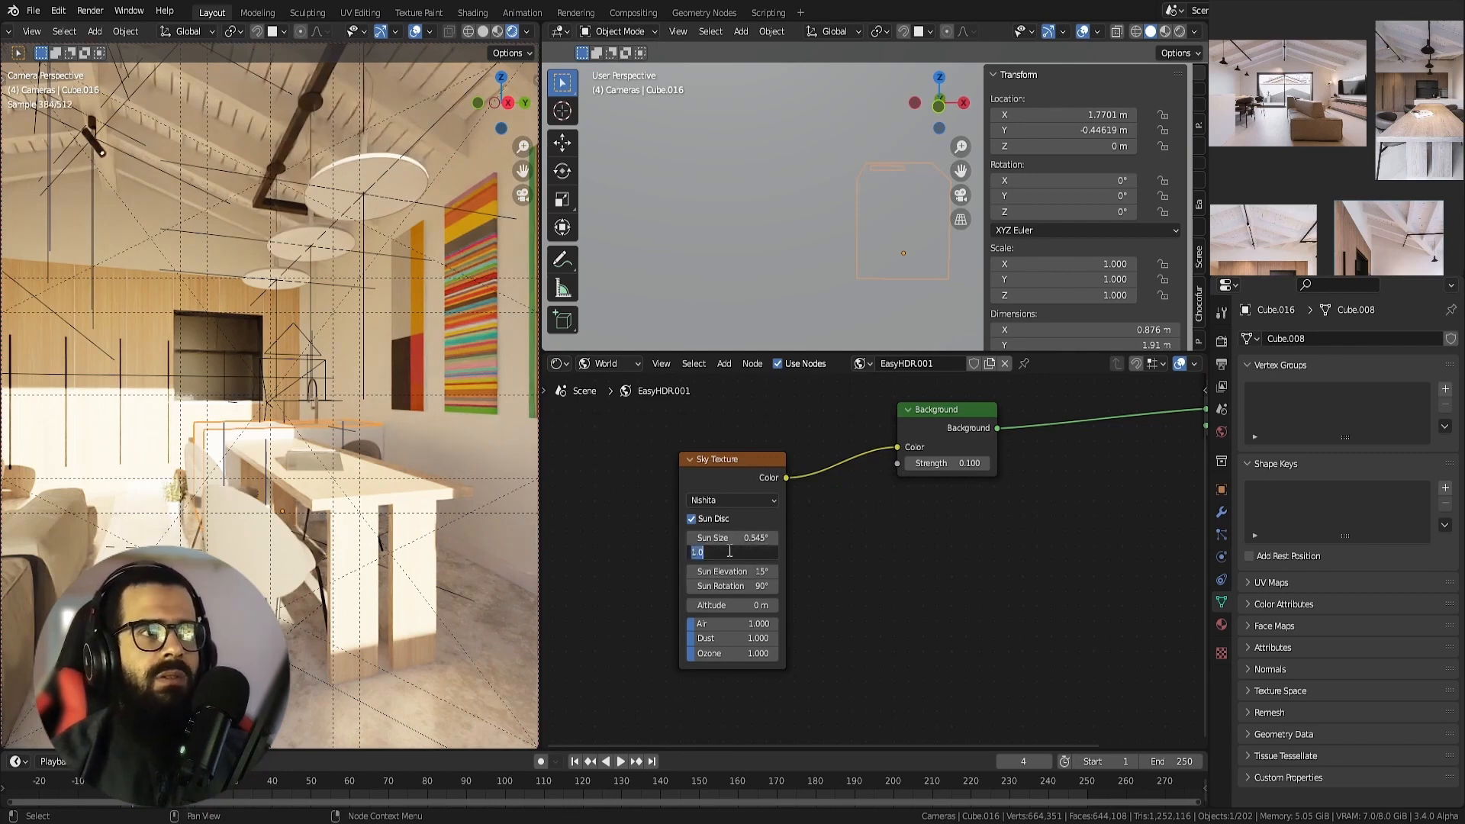
pyautogui.write('0')
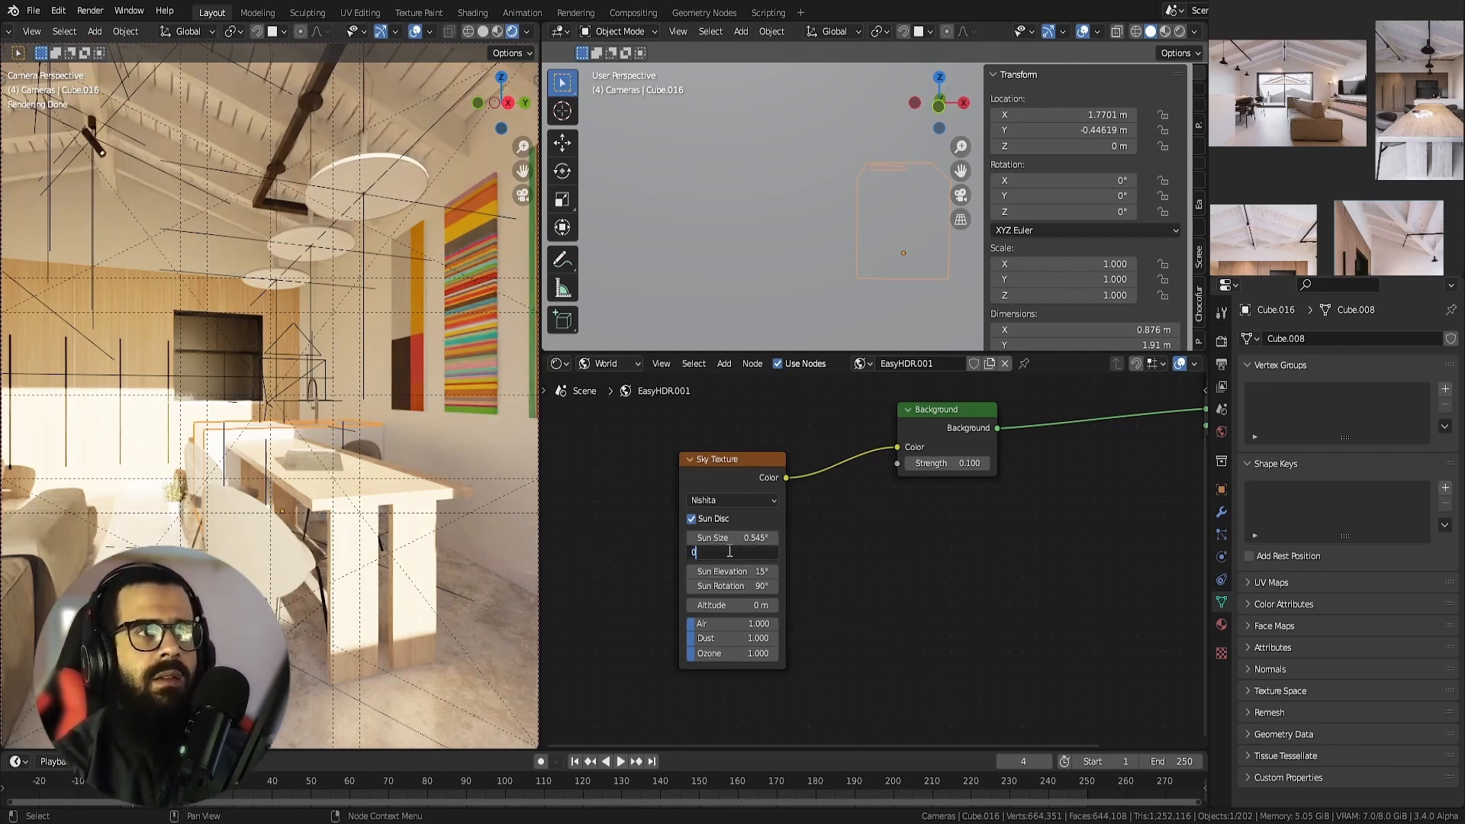
pyautogui.write('.1')
pyautogui.press('Return')
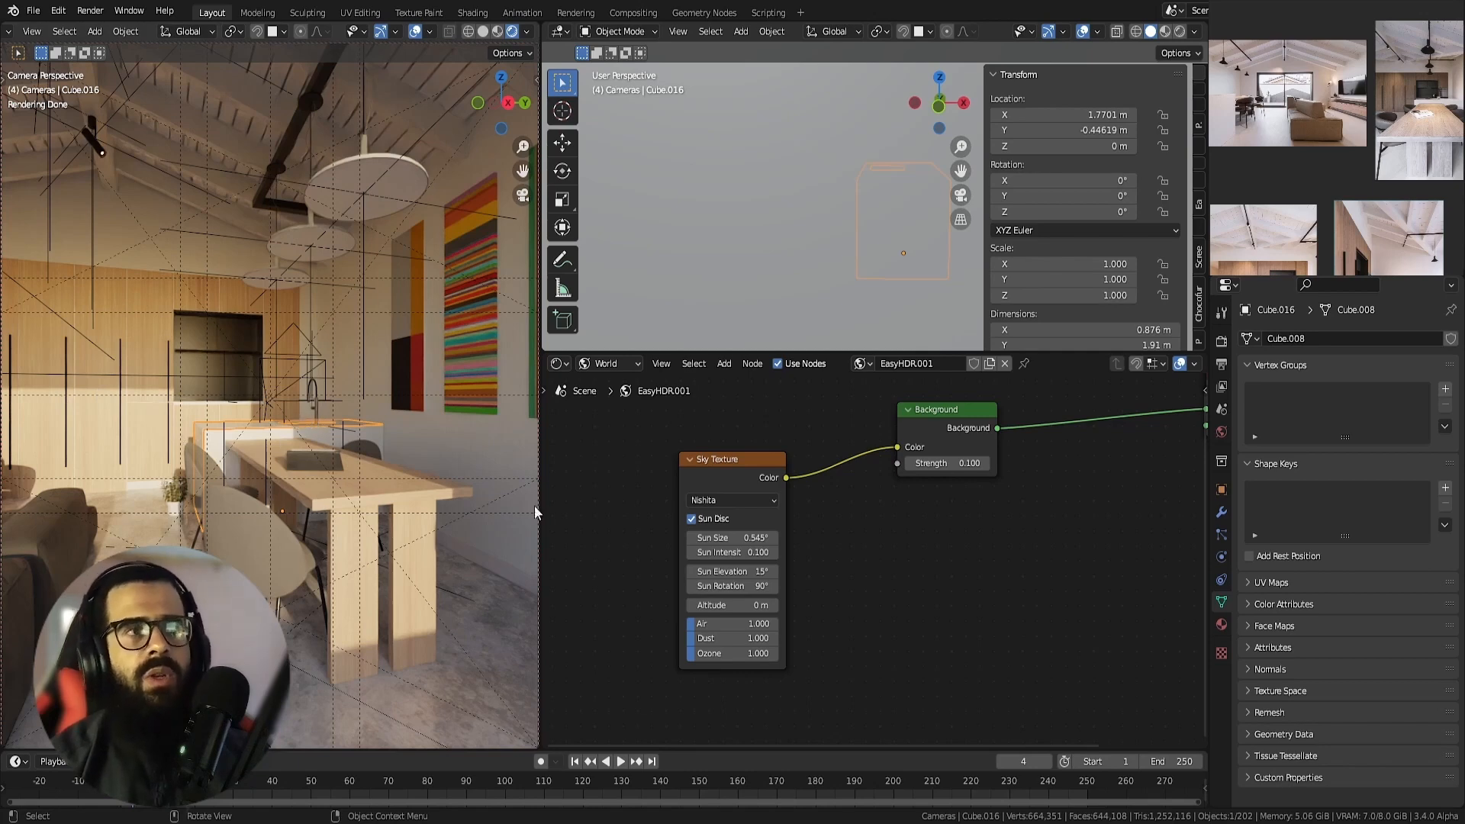
pyautogui.click(733, 539)
pyautogui.write('20')
pyautogui.press('Return')
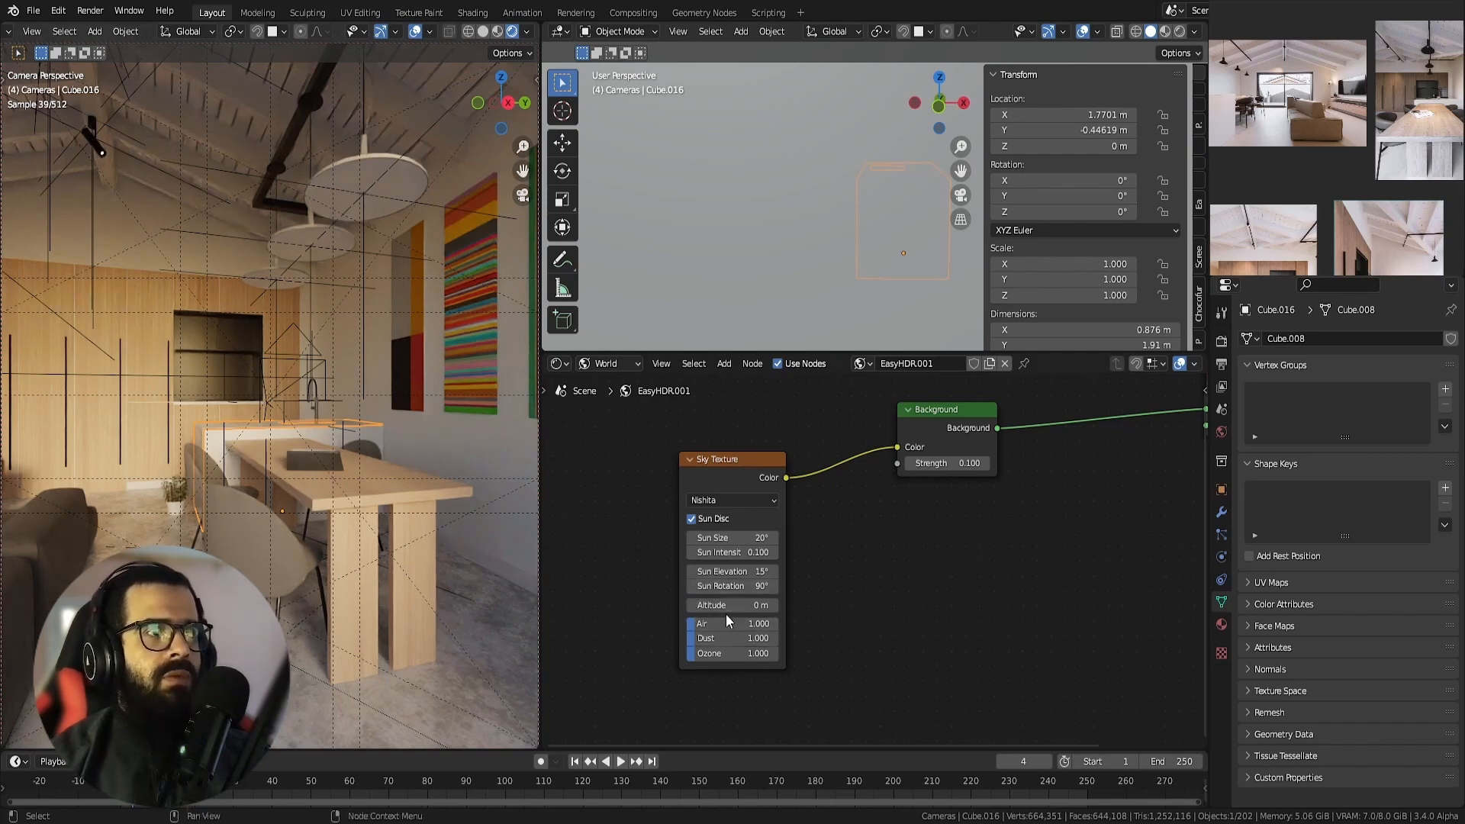
# - Try the Sky Texture with air 0, dust 10 and ozone 10 one at a time, resetting each to its default
pyautogui.moveTo(706, 624)
pyautogui.mouseDown()
pyautogui.moveTo(759, 624)
pyautogui.moveTo(687, 626)
pyautogui.mouseUp()
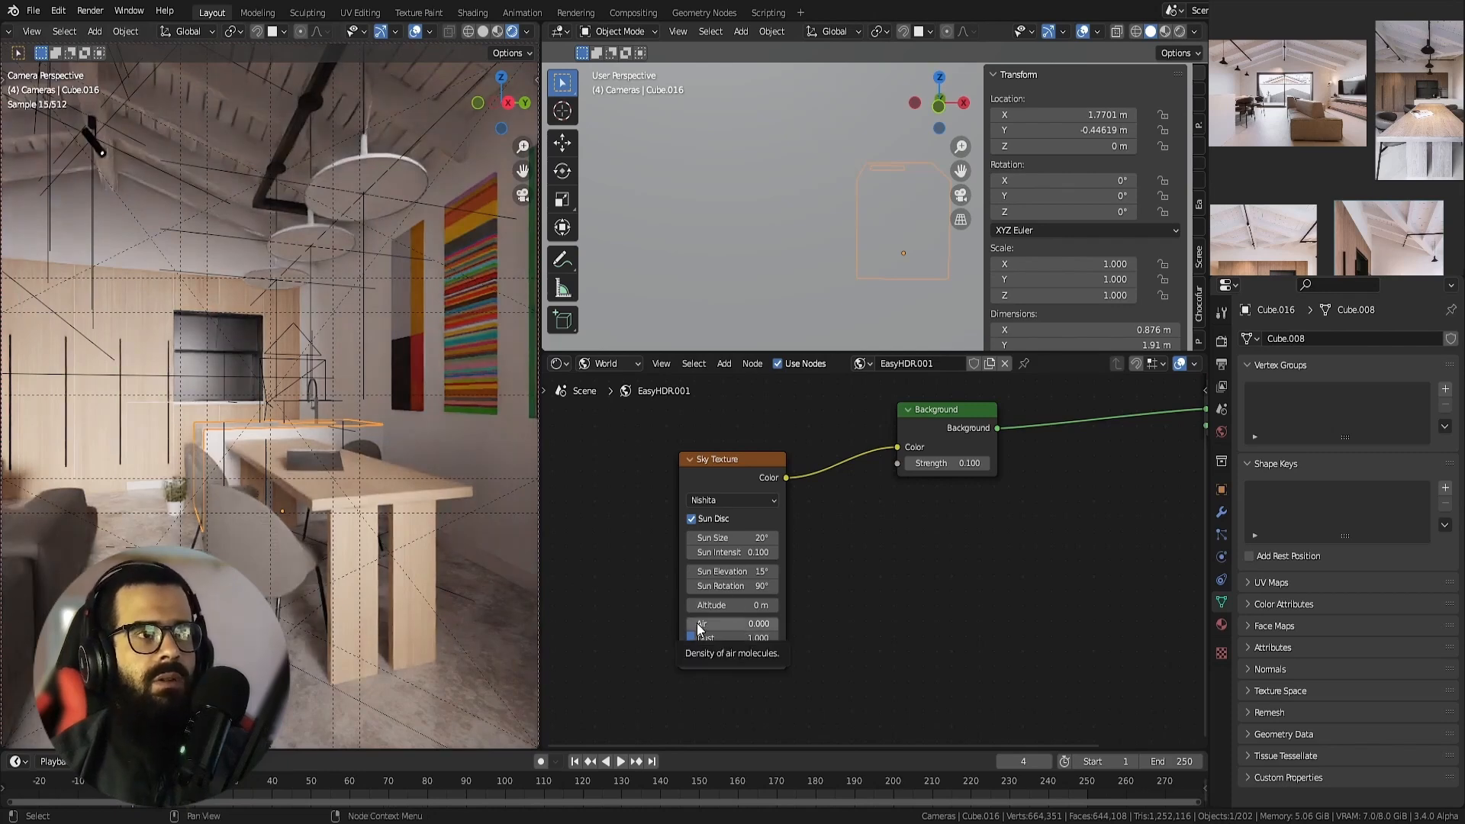
pyautogui.press('BackSpace')
pyautogui.moveTo(710, 637); pyautogui.dragTo(855, 638)
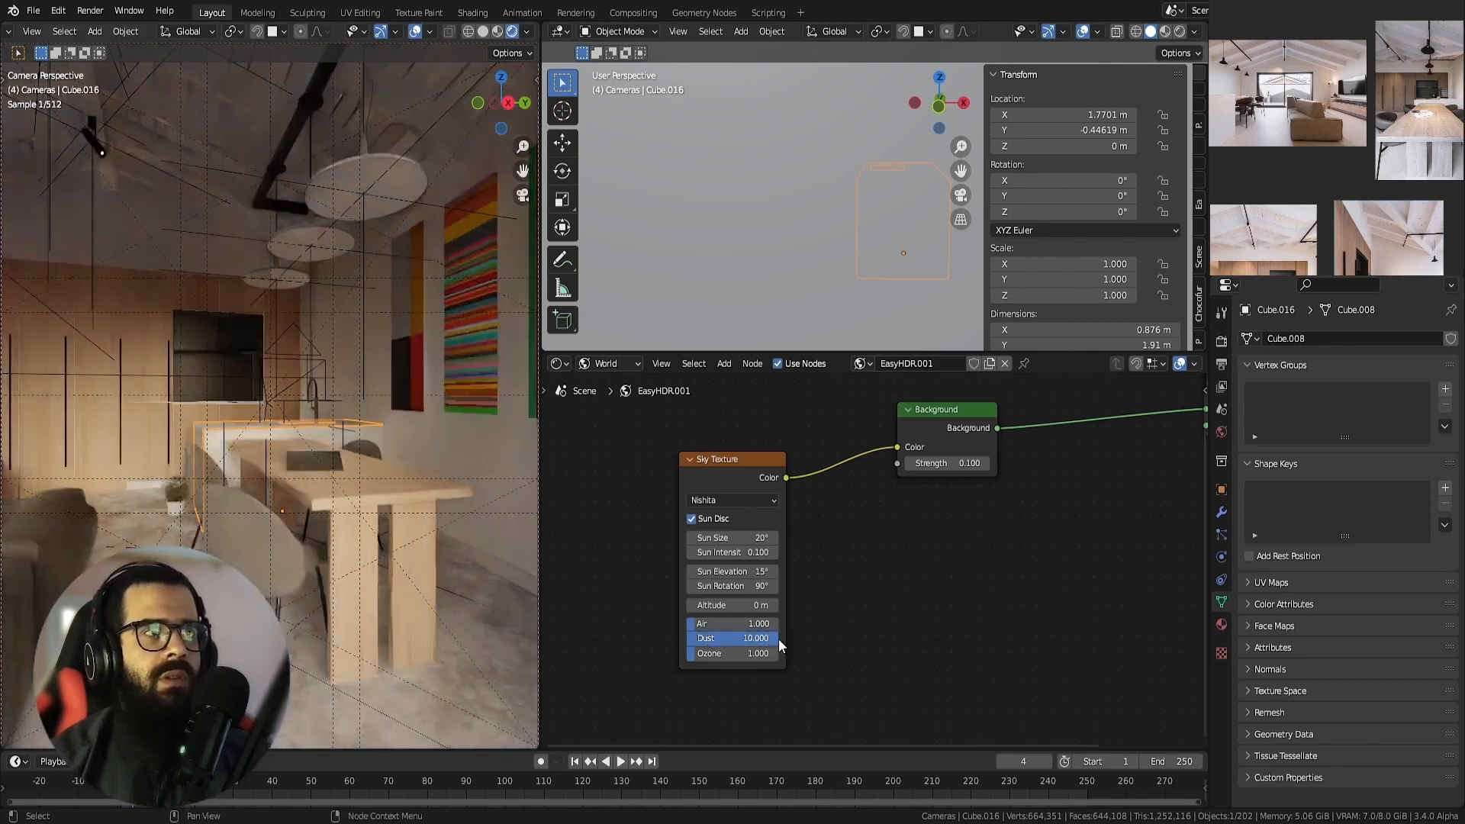
pyautogui.press('BackSpace')
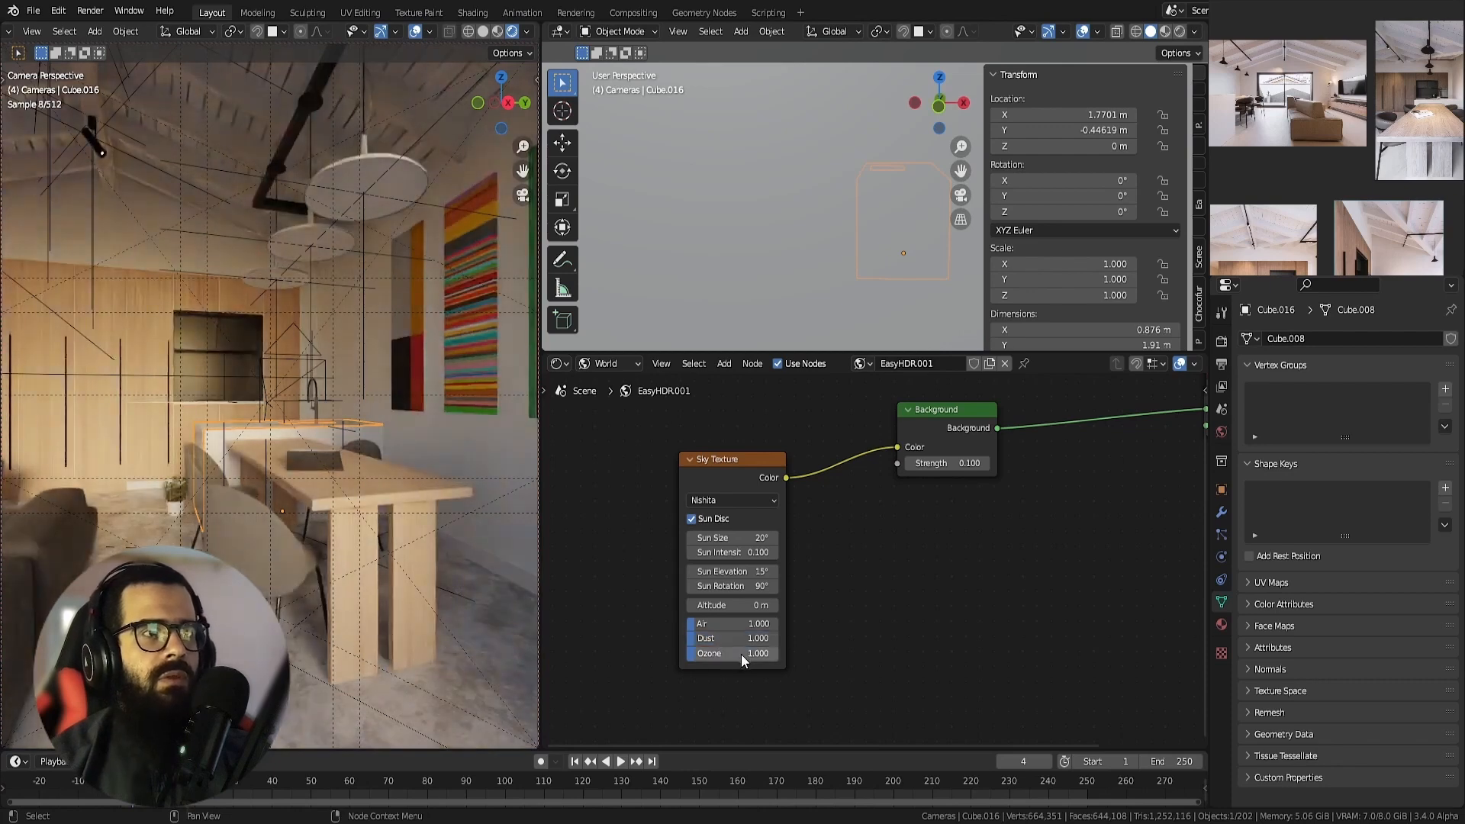
pyautogui.moveTo(700, 652); pyautogui.dragTo(855, 653)
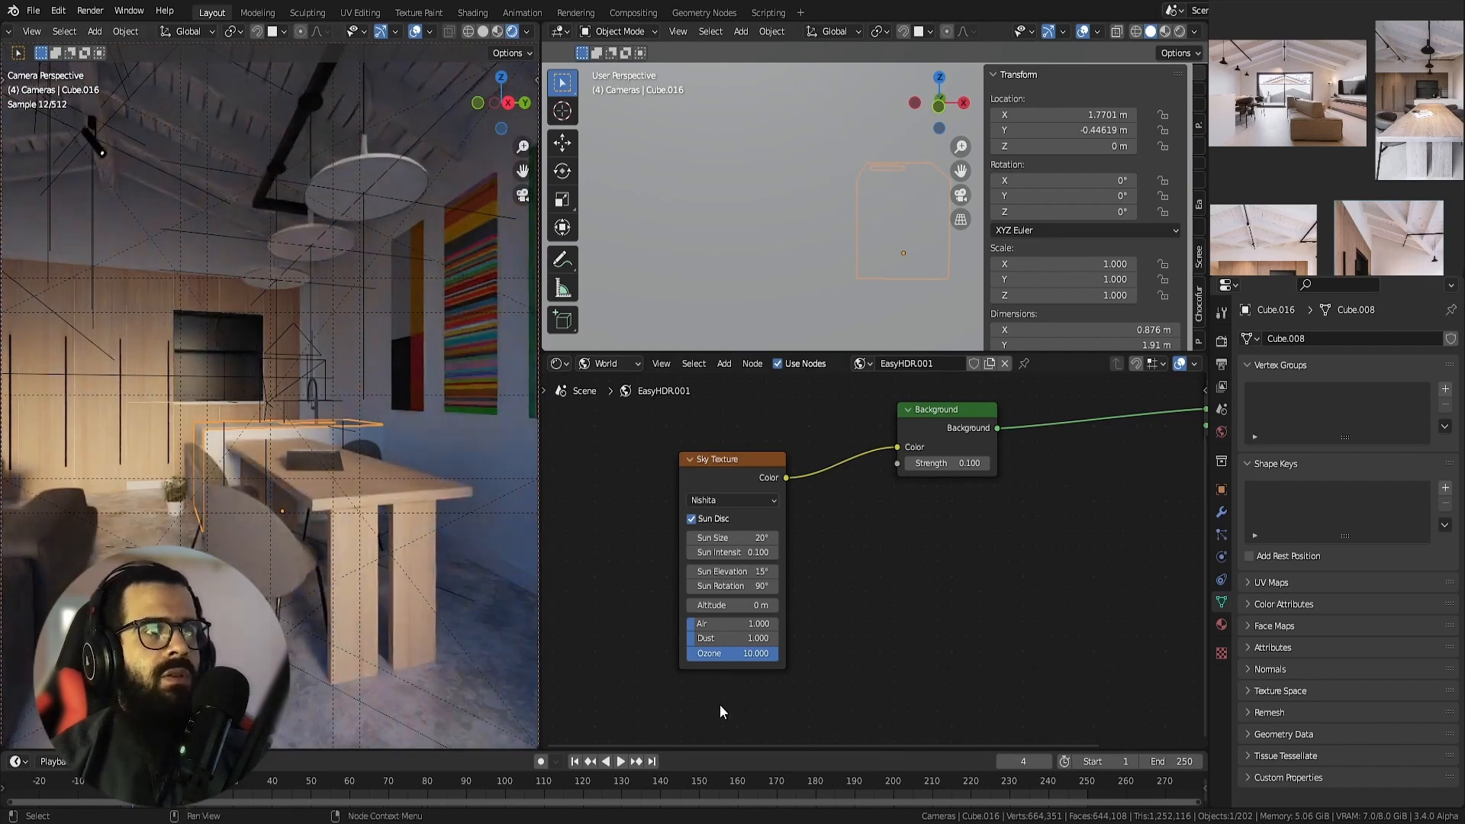
pyautogui.press('BackSpace')
pyautogui.press('BackSpace')
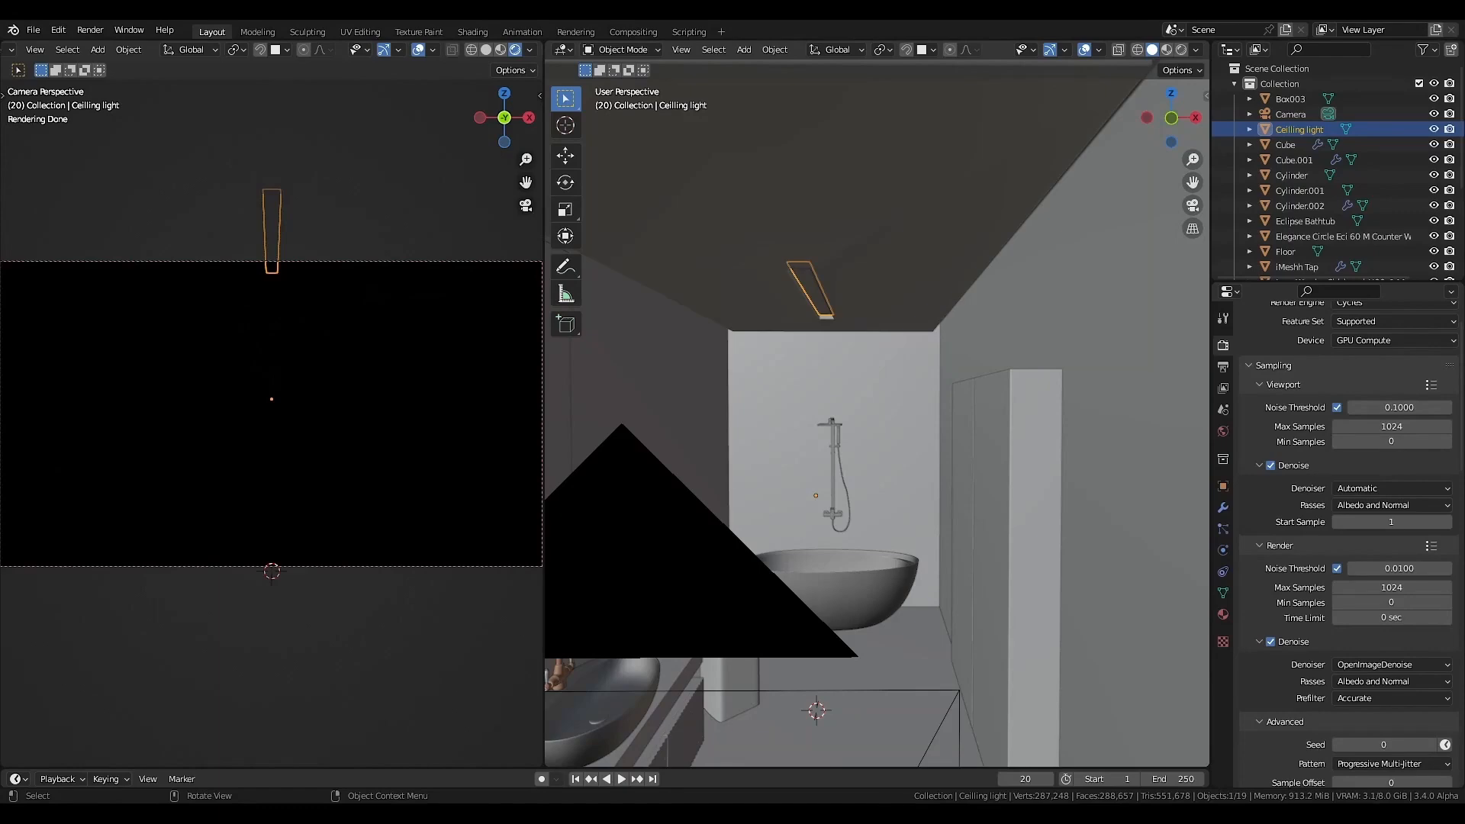
# - Switch the bathroom scene's 3D view to the Shader Editor and show the ceiling light's object shader
pyautogui.moveTo(898, 401)
pyautogui.mouseDown(button='middle')
pyautogui.moveTo(886, 396)
pyautogui.moveTo(920, 394)
pyautogui.mouseUp(button='middle')
pyautogui.keyDown('shift'); pyautogui.moveTo(931, 507); pyautogui.dragTo(909, 475, button='middle'); pyautogui.keyUp('shift')
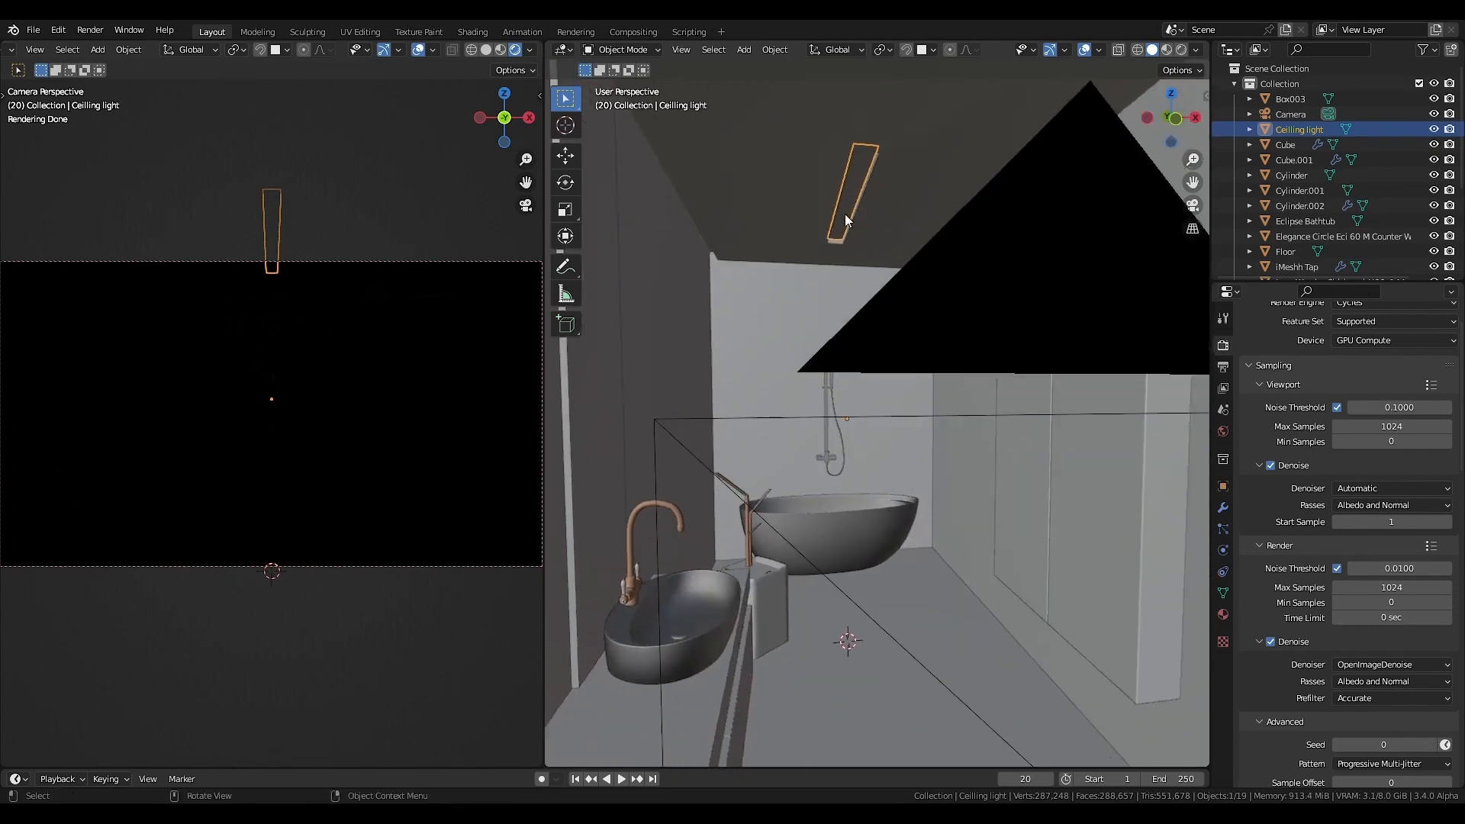
pyautogui.click(562, 50)
pyautogui.click(620, 192)
pyautogui.click(731, 341)
pyautogui.press('n')
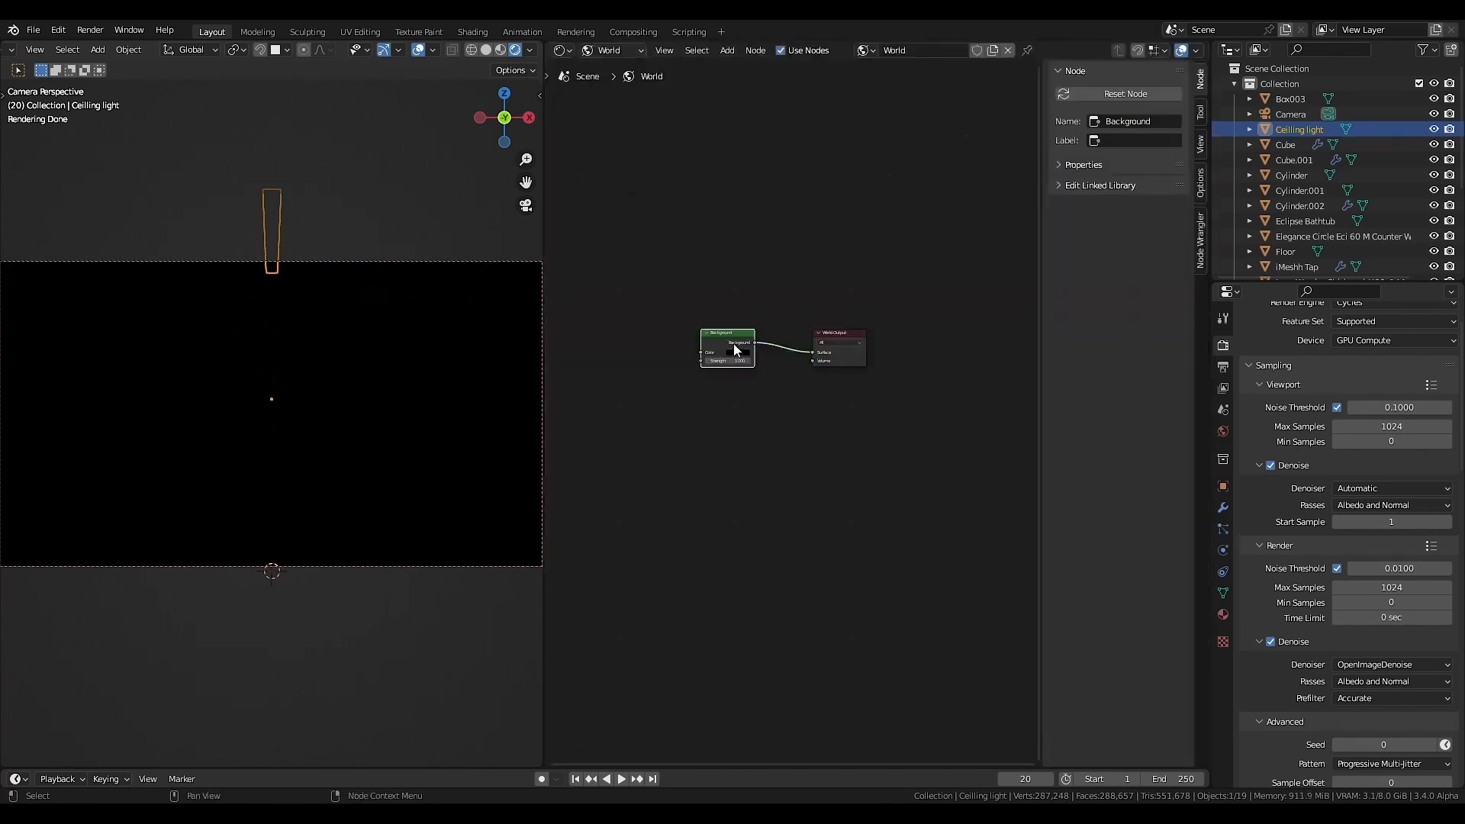
pyautogui.click(614, 50)
pyautogui.click(620, 68)
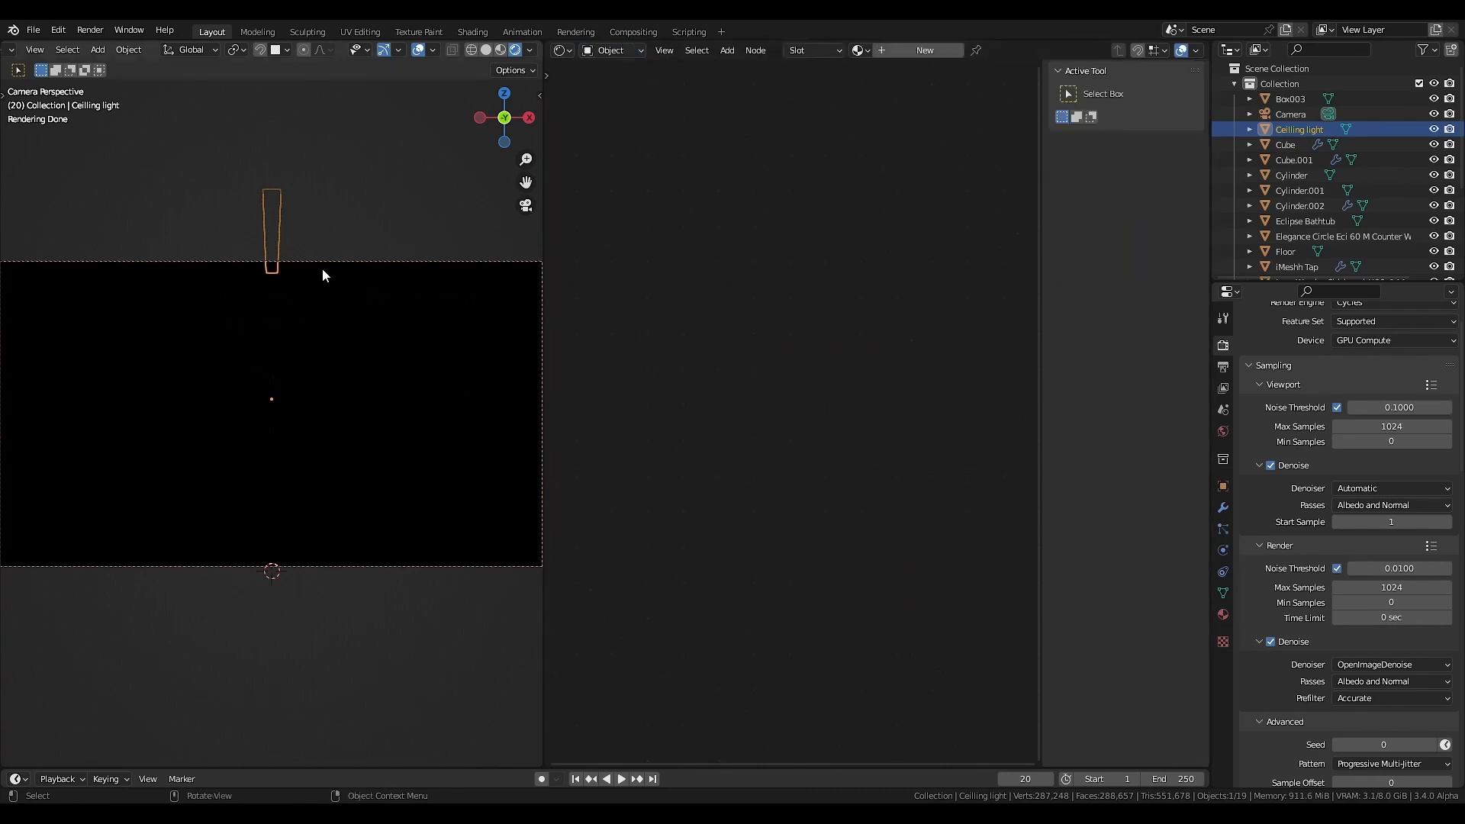
# - Create a new material on the ceiling light and replace its default shader with an Emission node connected to the output surface
pyautogui.click(906, 53)
pyautogui.click(780, 432)
pyautogui.press('Delete')
pyautogui.hotkey('shift', 'a')
pyautogui.moveTo(741, 490)
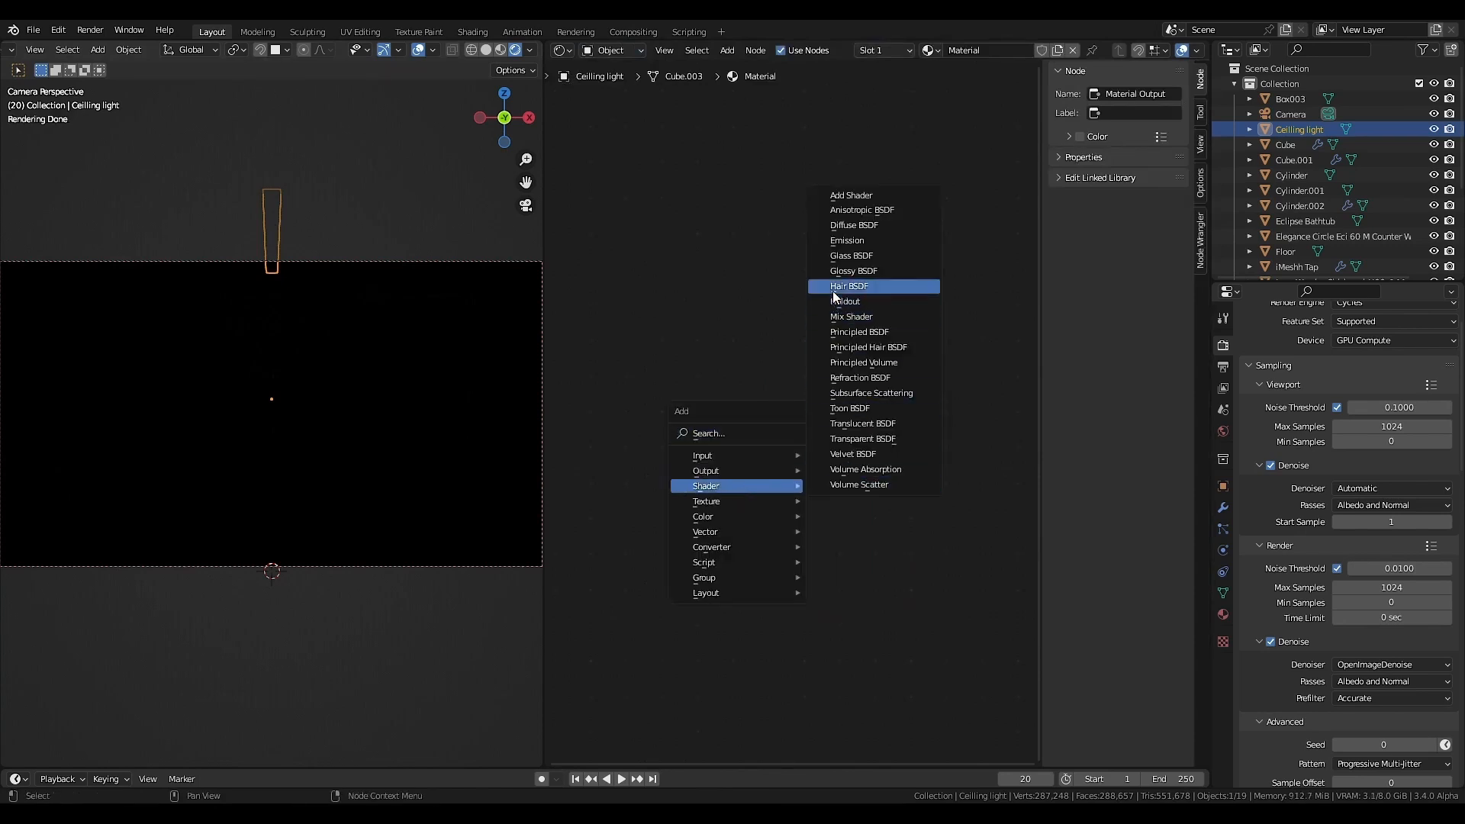
pyautogui.click(841, 245)
pyautogui.click(717, 420)
pyautogui.moveTo(770, 426); pyautogui.dragTo(876, 397)
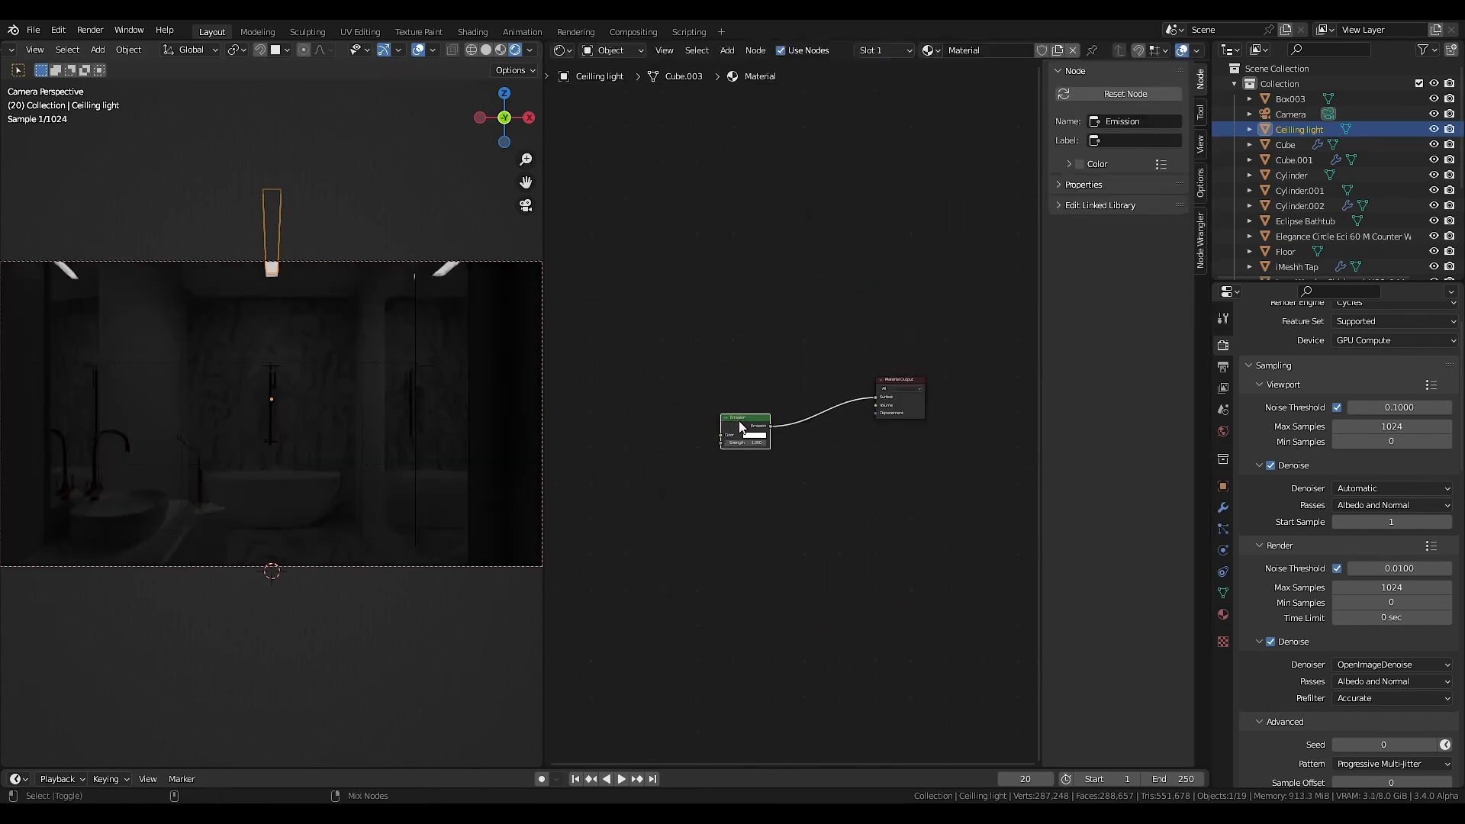
# - Set the ceiling light's emission strength to 15
pyautogui.scroll(2, 737, 432)
pyautogui.doubleClick(756, 452)
pyautogui.write('15')
pyautogui.press('Return')
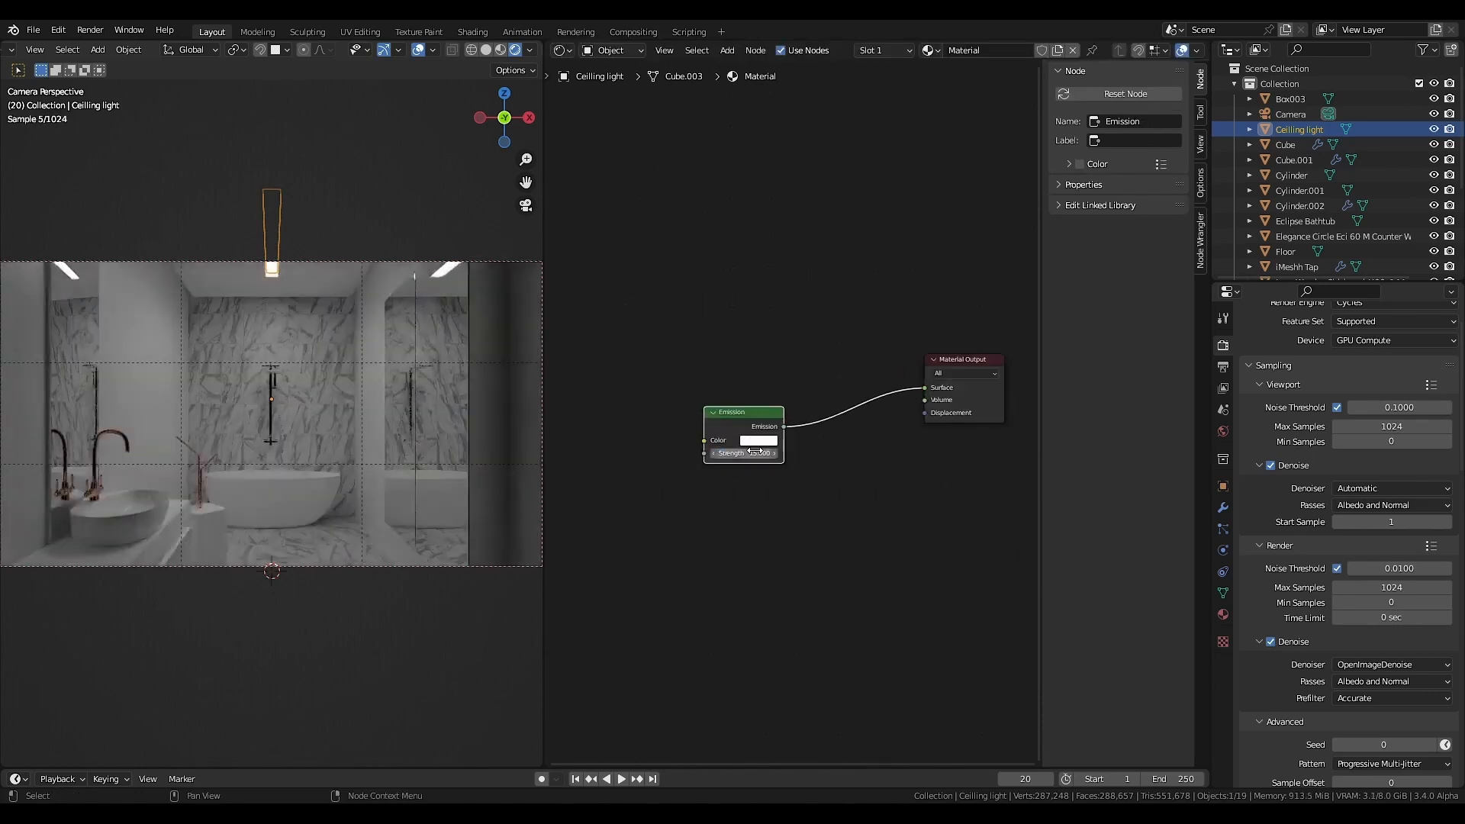
# - Review the render sampling presets, the light paths presets and the performance settings
pyautogui.scroll(2, 1328, 412)
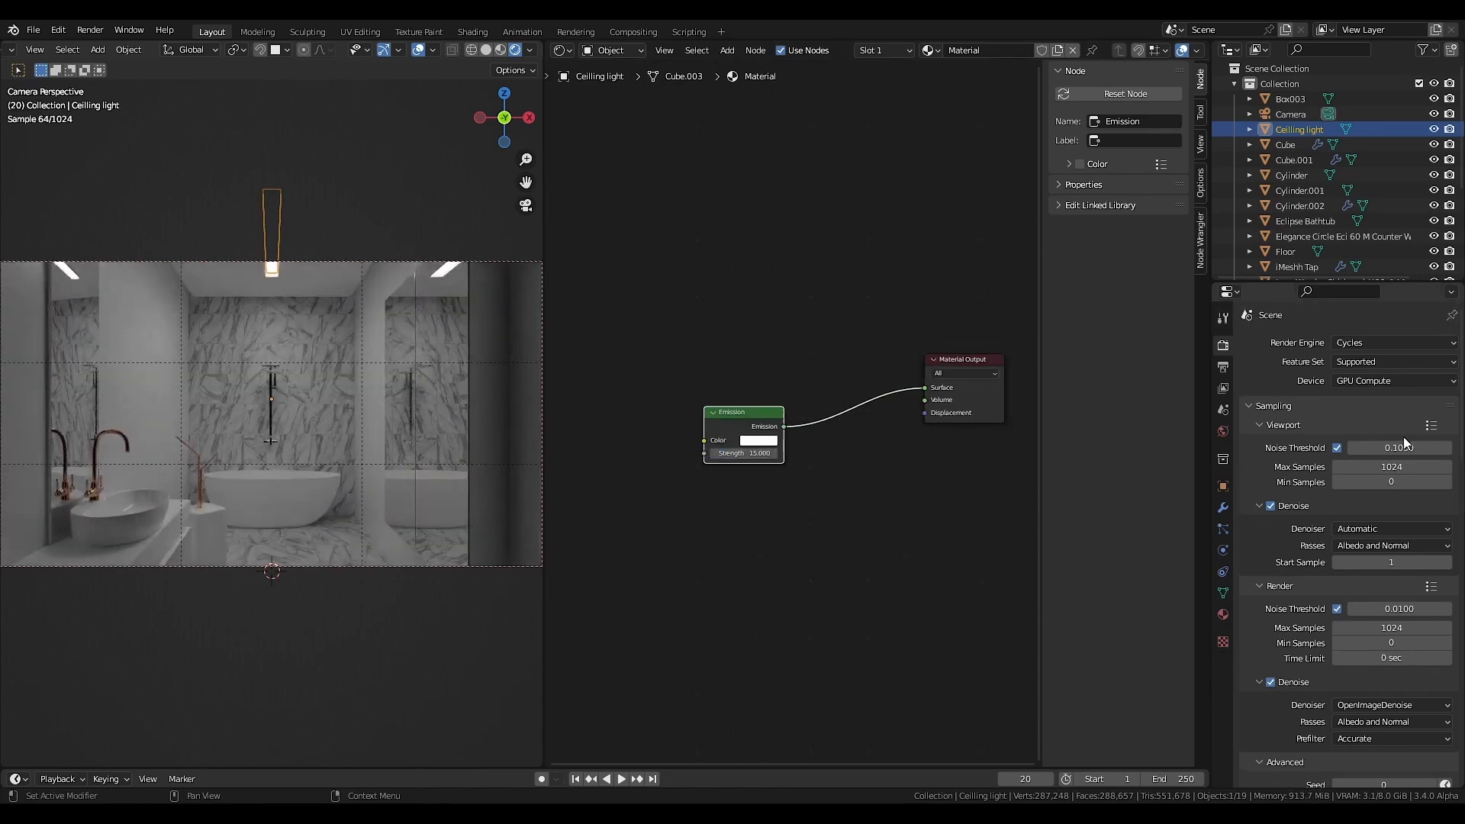
pyautogui.click(1430, 587)
pyautogui.scroll(-15, 1363, 638)
pyautogui.click(1431, 476)
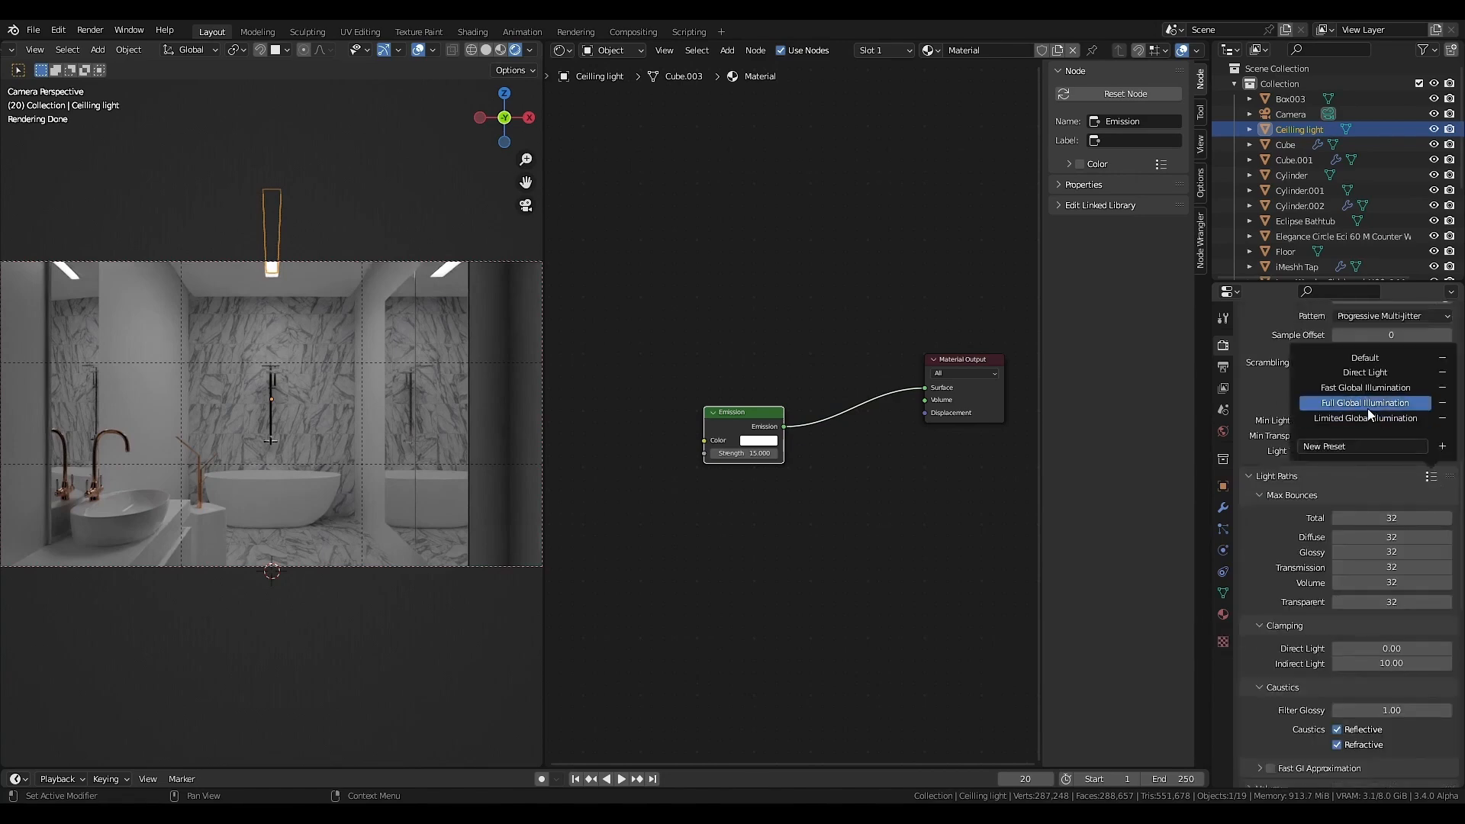
pyautogui.scroll(-9, 1282, 664)
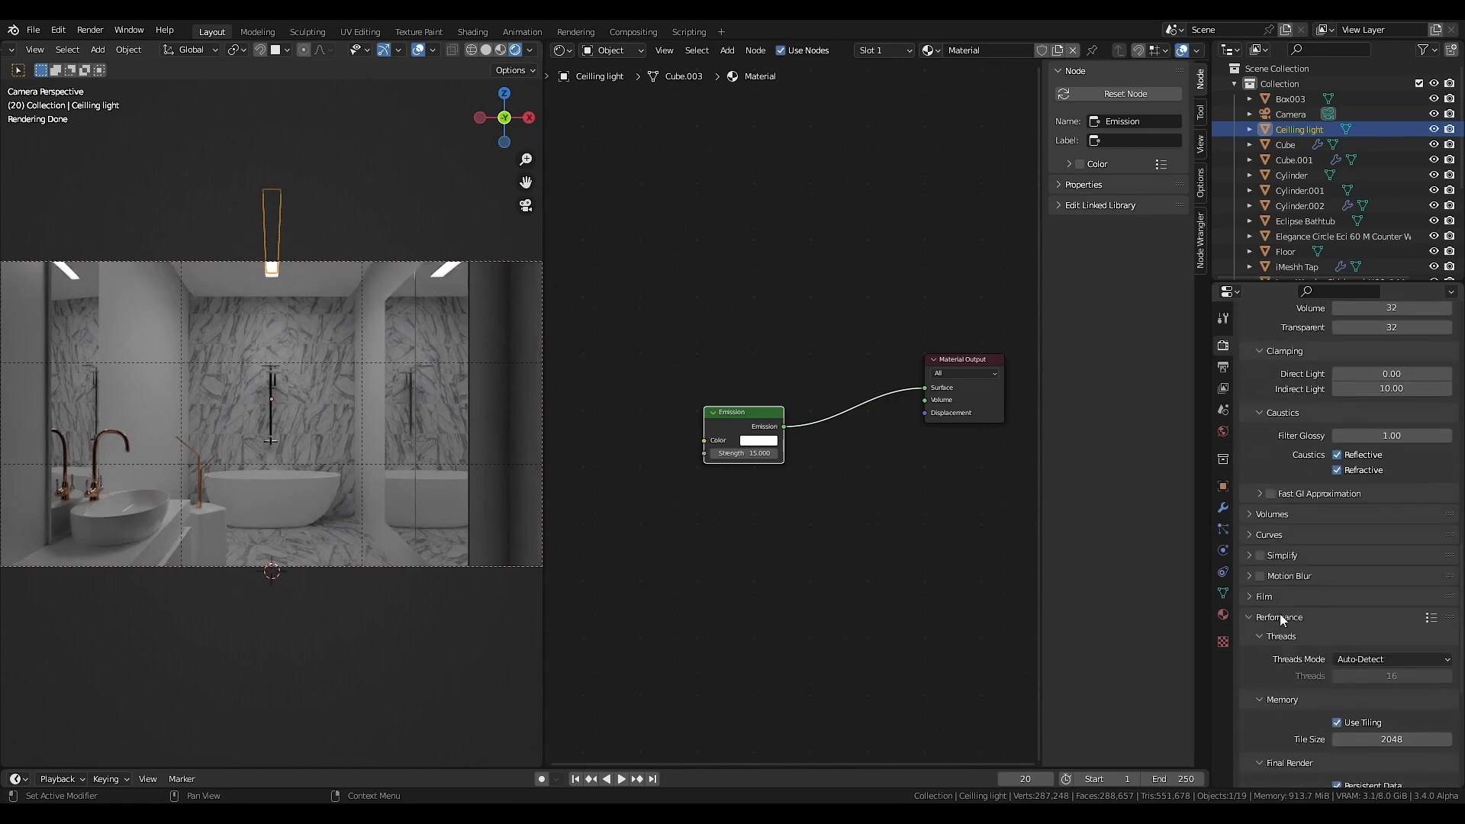
pyautogui.scroll(-3, 1357, 670)
pyautogui.scroll(-6, 1339, 695)
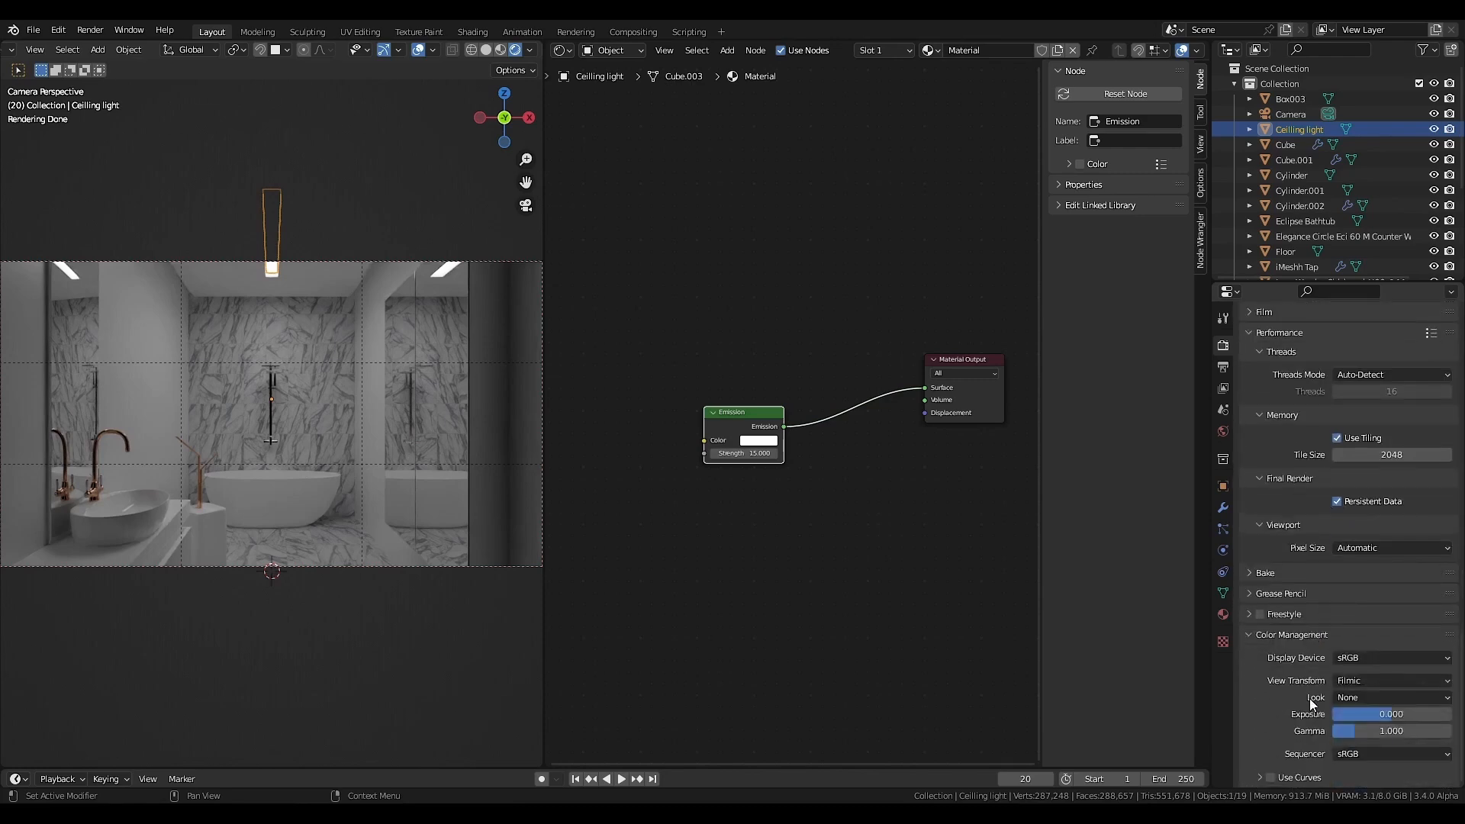
# - Set the Color Management look to High Contrast with exposure 1.4, and render the image
pyautogui.click(1362, 696)
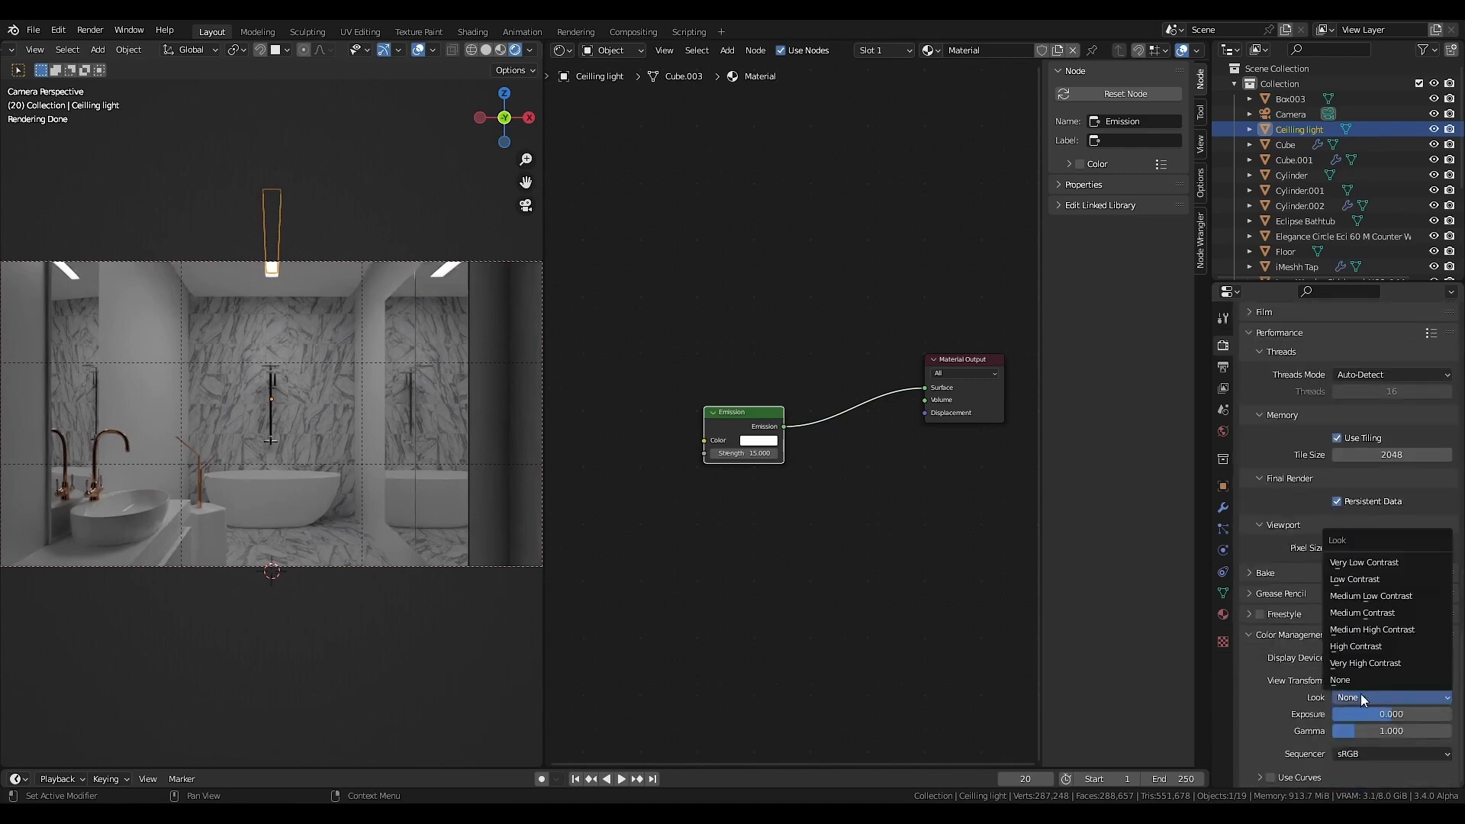
pyautogui.click(1359, 645)
pyautogui.doubleClick(1363, 714)
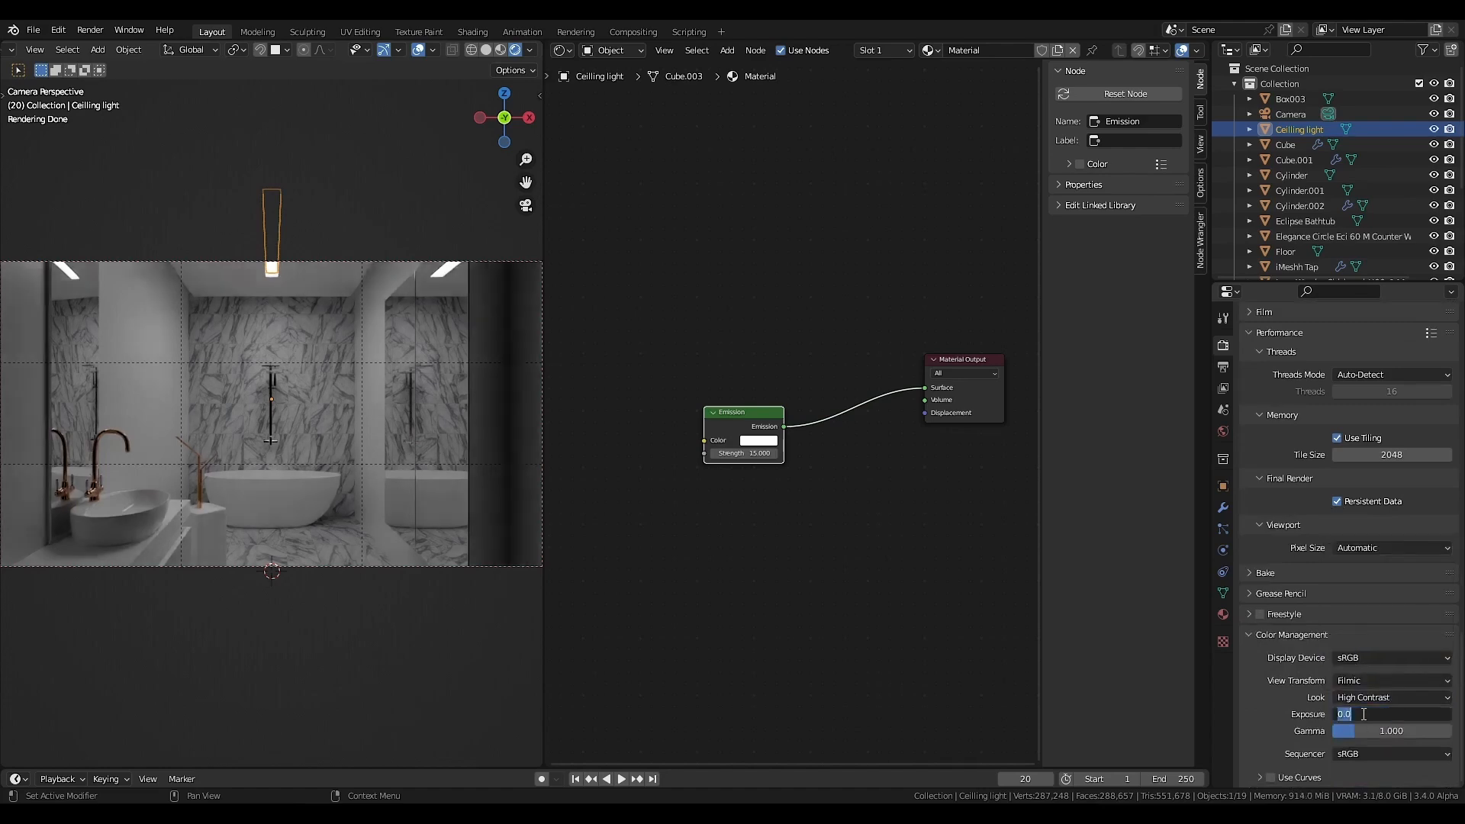
pyautogui.write('1')
pyautogui.press('Return')
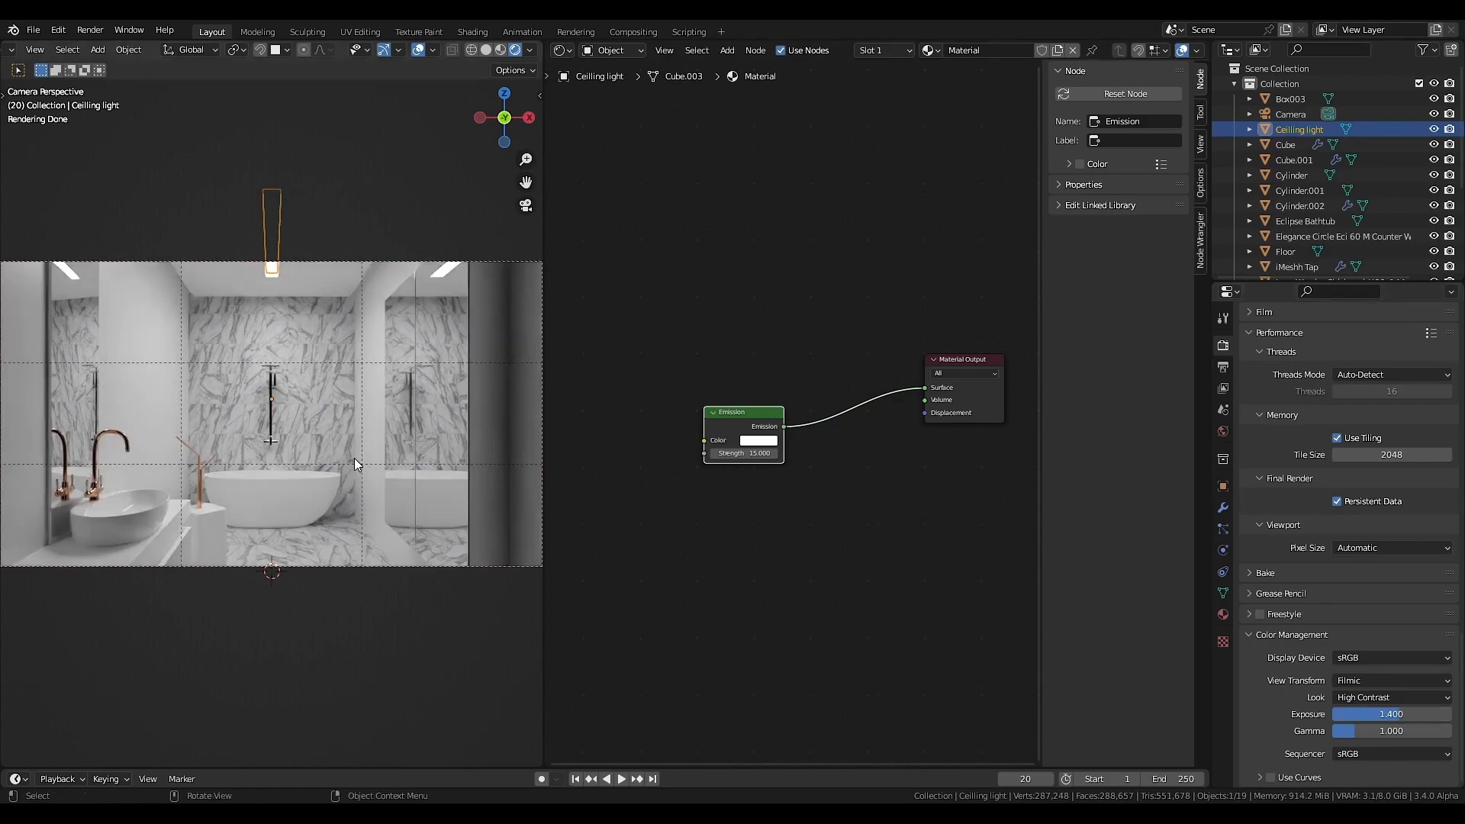
pyautogui.press('F12')
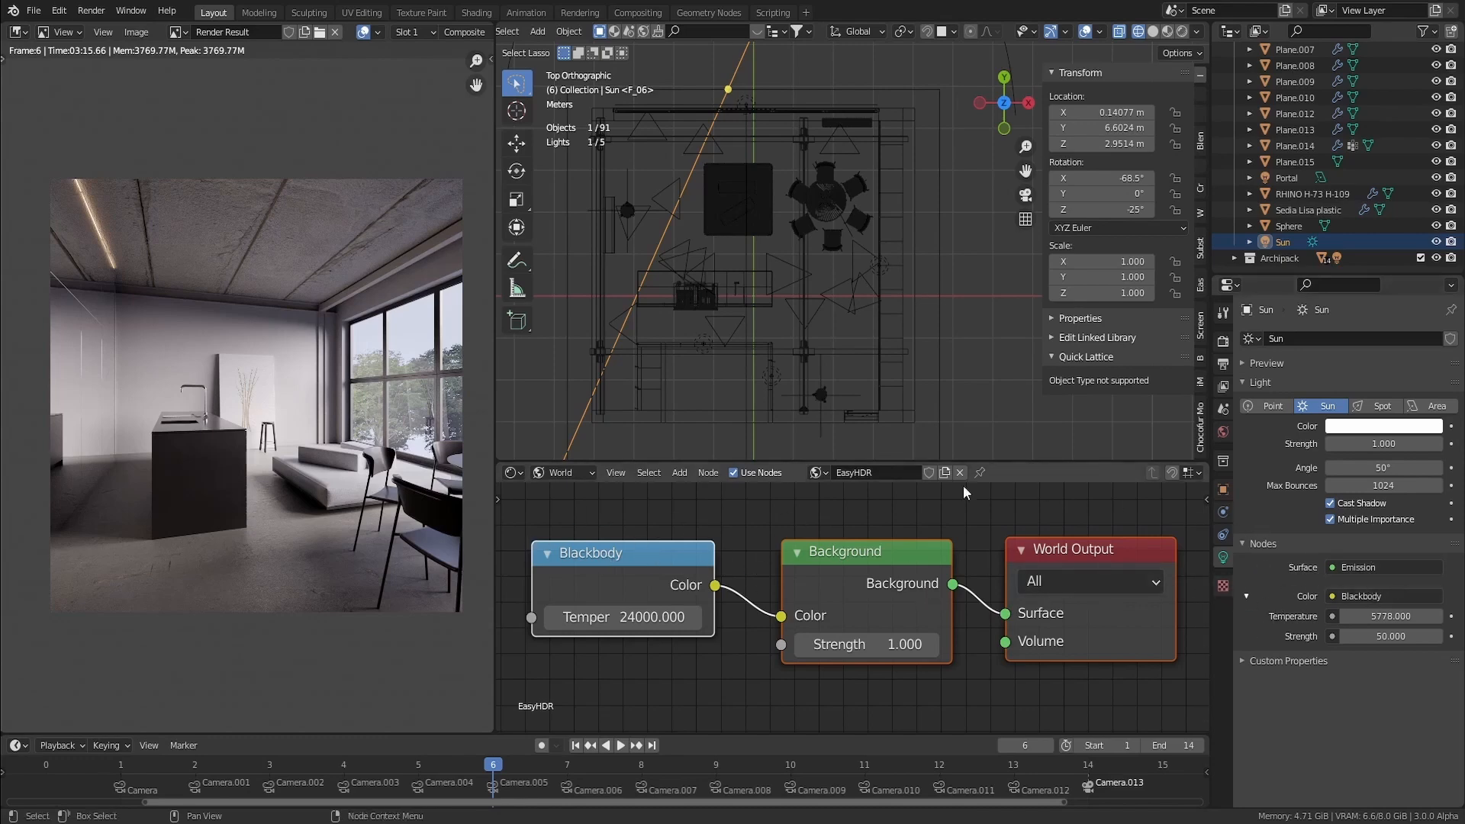
# - Examine the compositing node chain from Lens Distortion through Color Balance alongside the viewer image
pyautogui.scroll(-1, 803, 376)
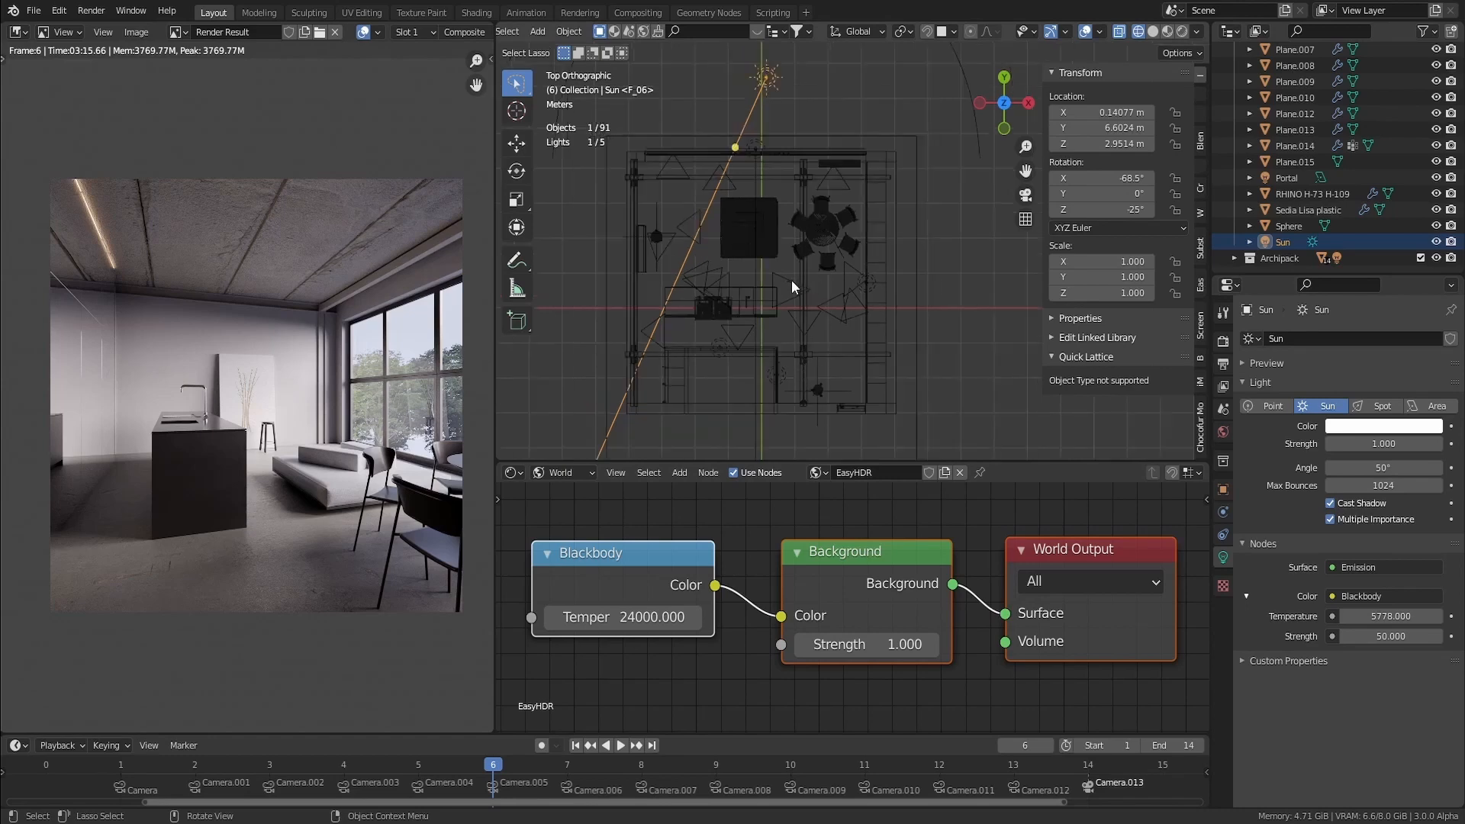
pyautogui.scroll(1, 791, 268)
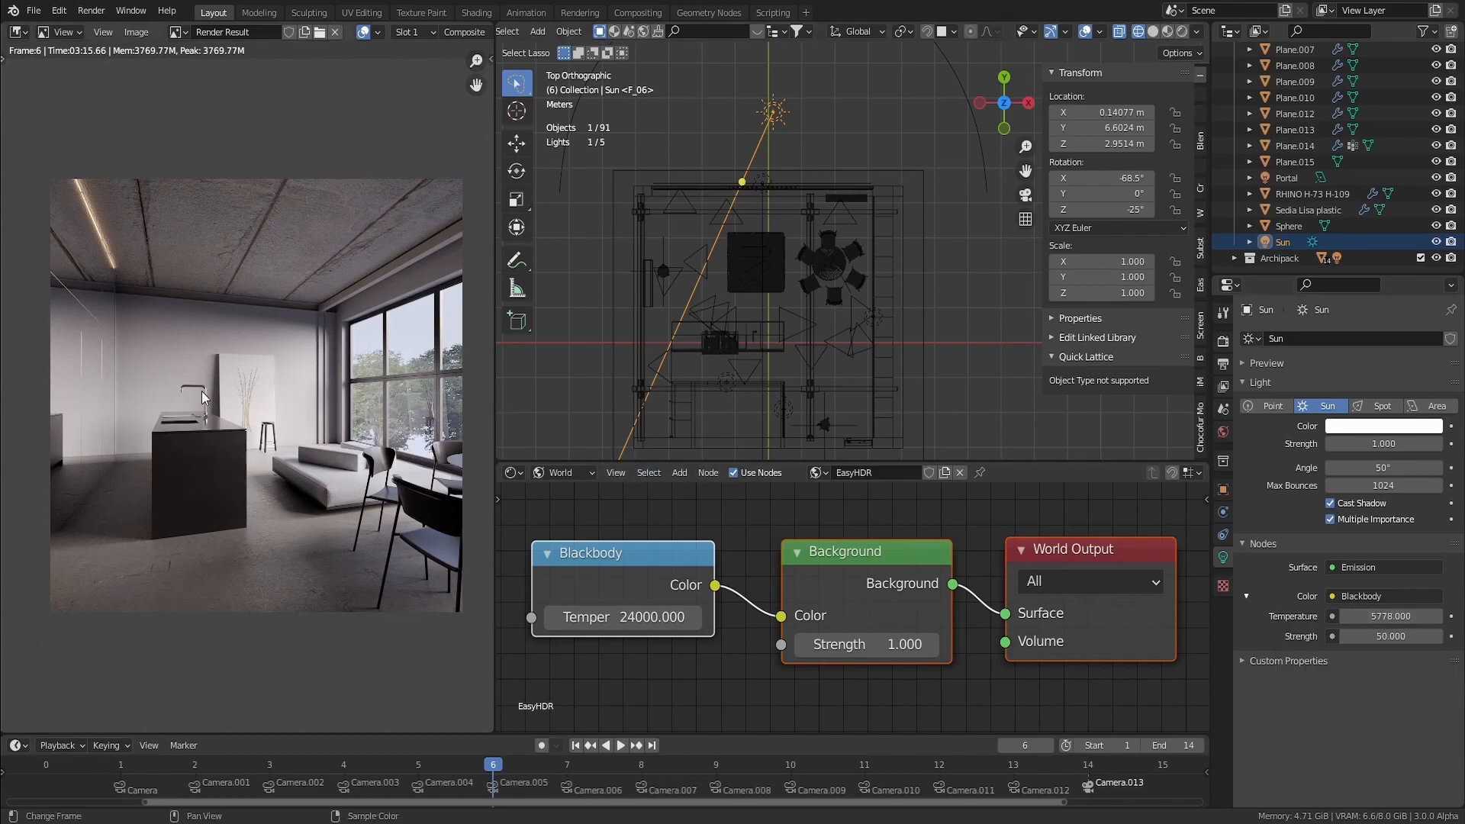
pyautogui.click(620, 15)
pyautogui.scroll(3, 783, 470)
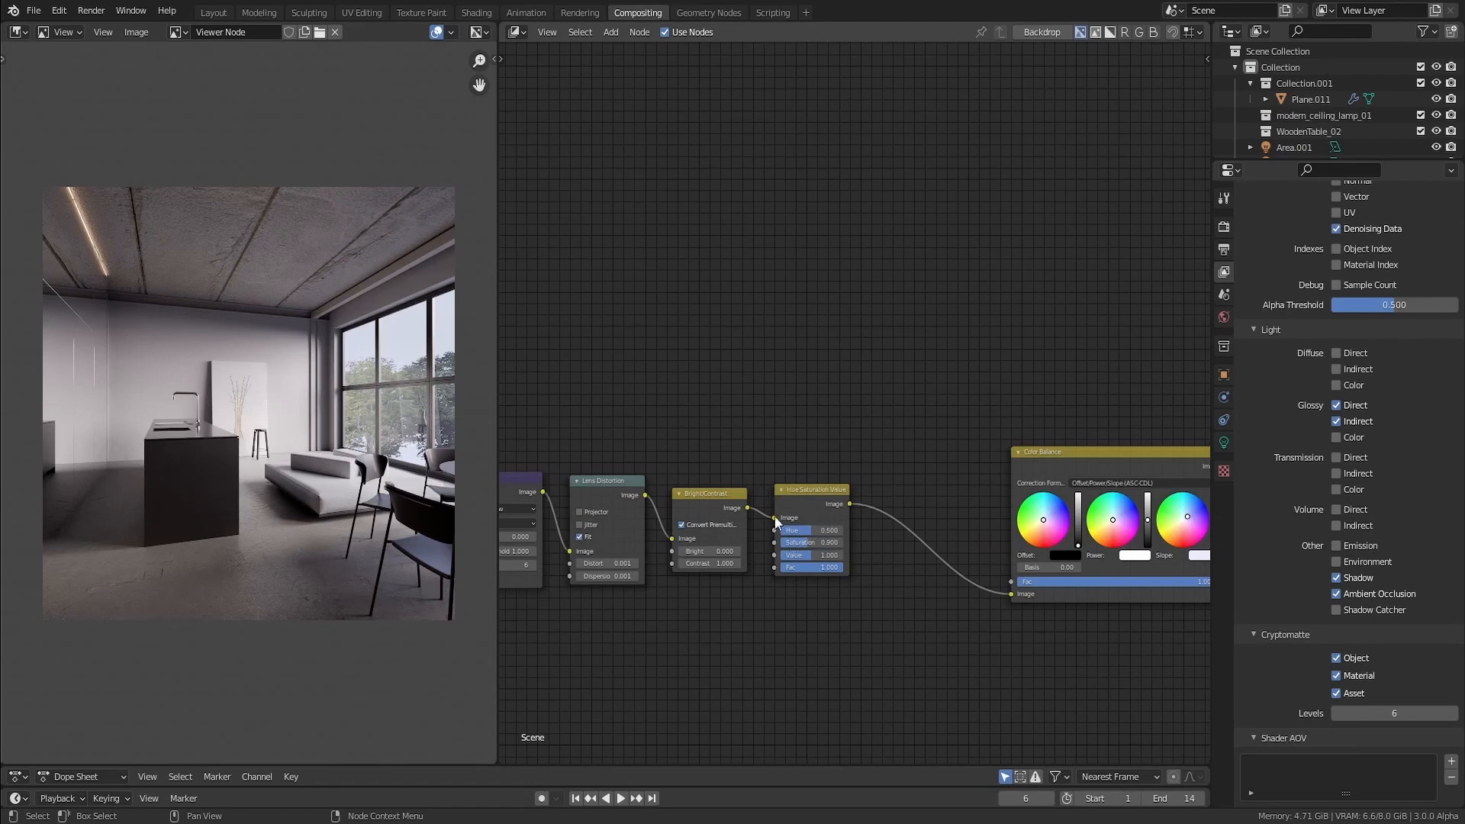
pyautogui.moveTo(978, 532); pyautogui.dragTo(833, 528, button='middle')
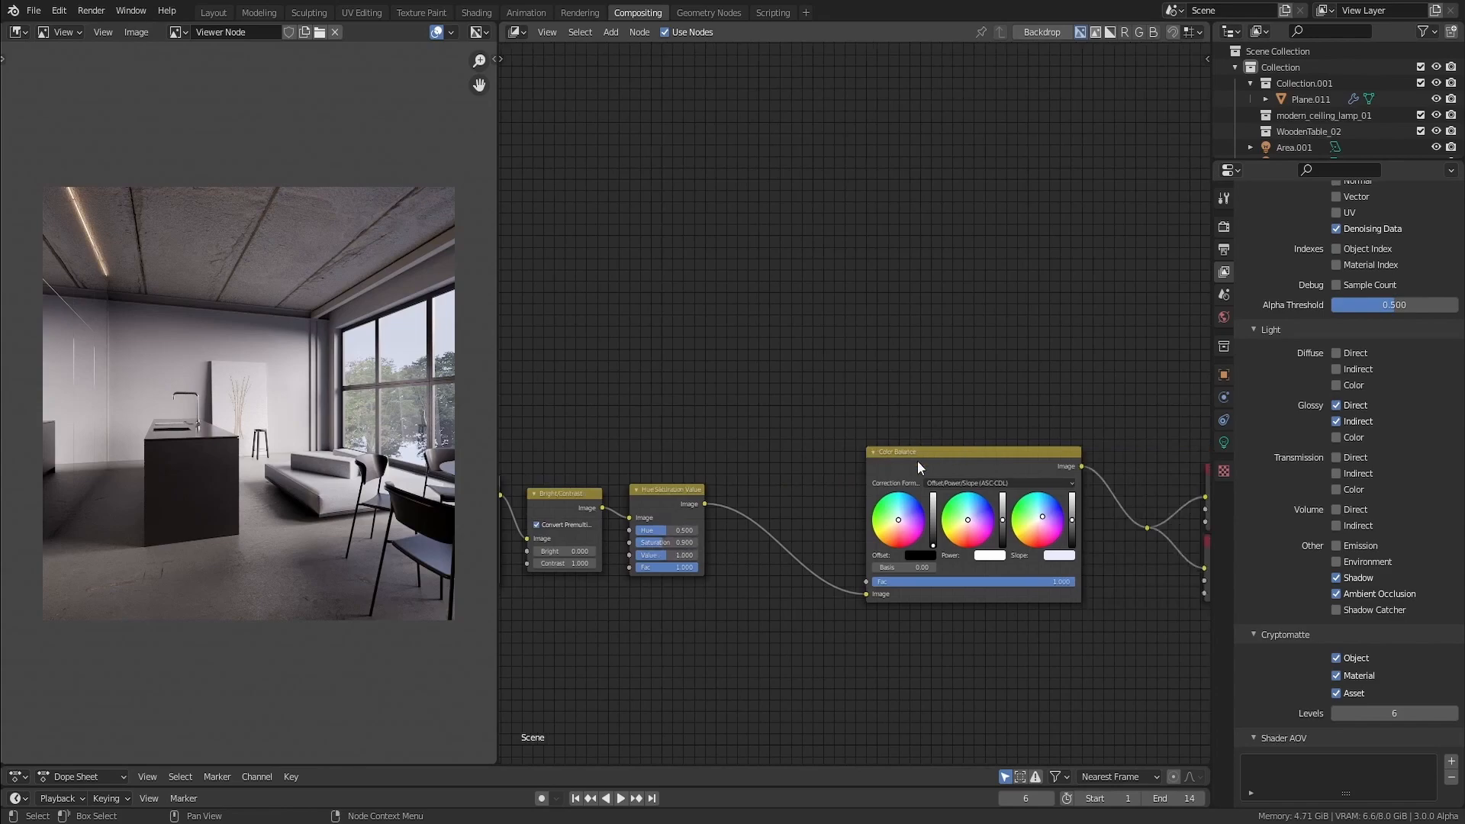
pyautogui.scroll(1, 1052, 524)
pyautogui.scroll(1, 1052, 524)
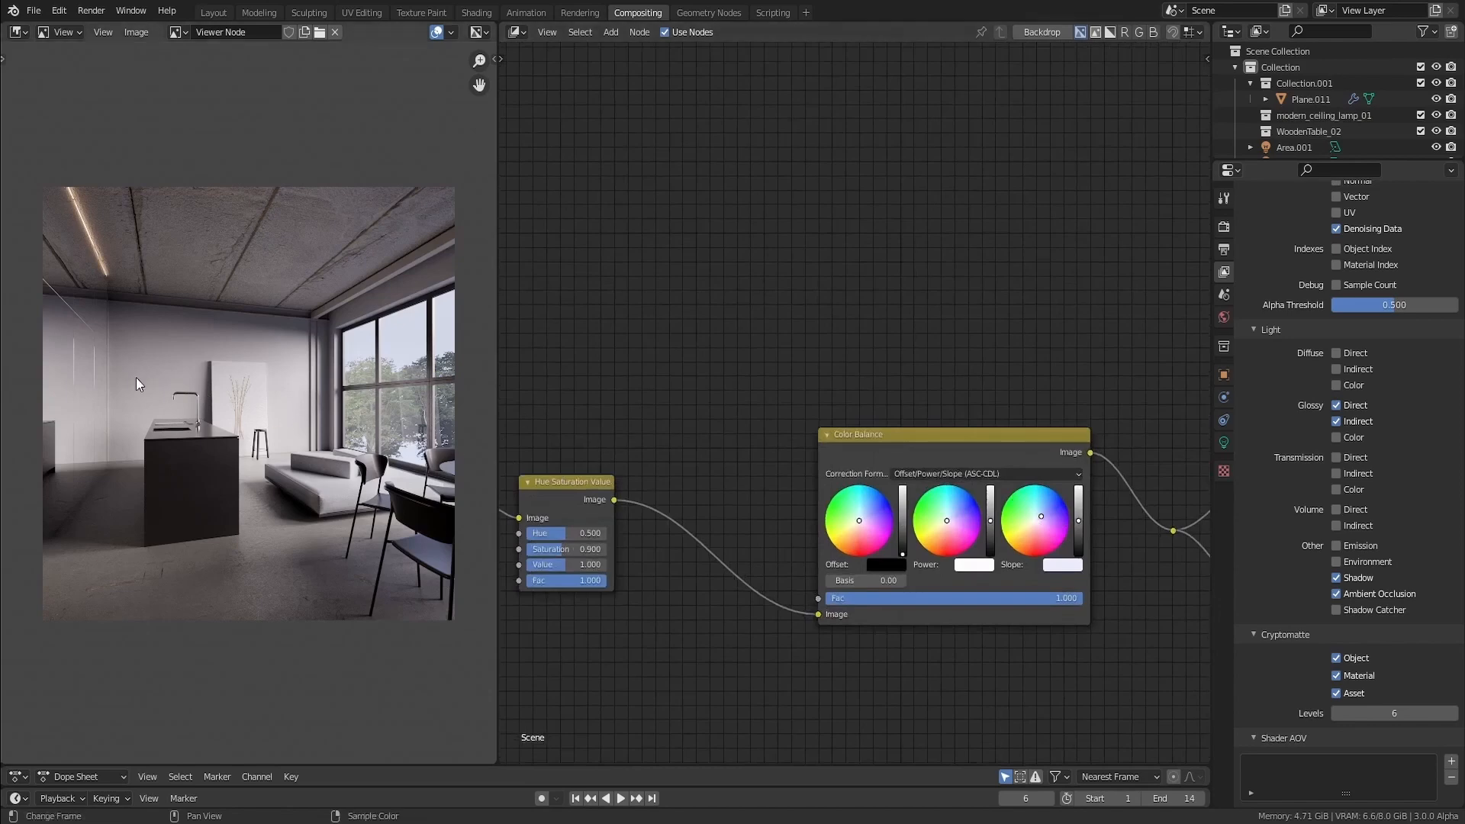
pyautogui.scroll(-3, 599, 395)
pyautogui.moveTo(580, 388); pyautogui.dragTo(725, 412, button='middle')
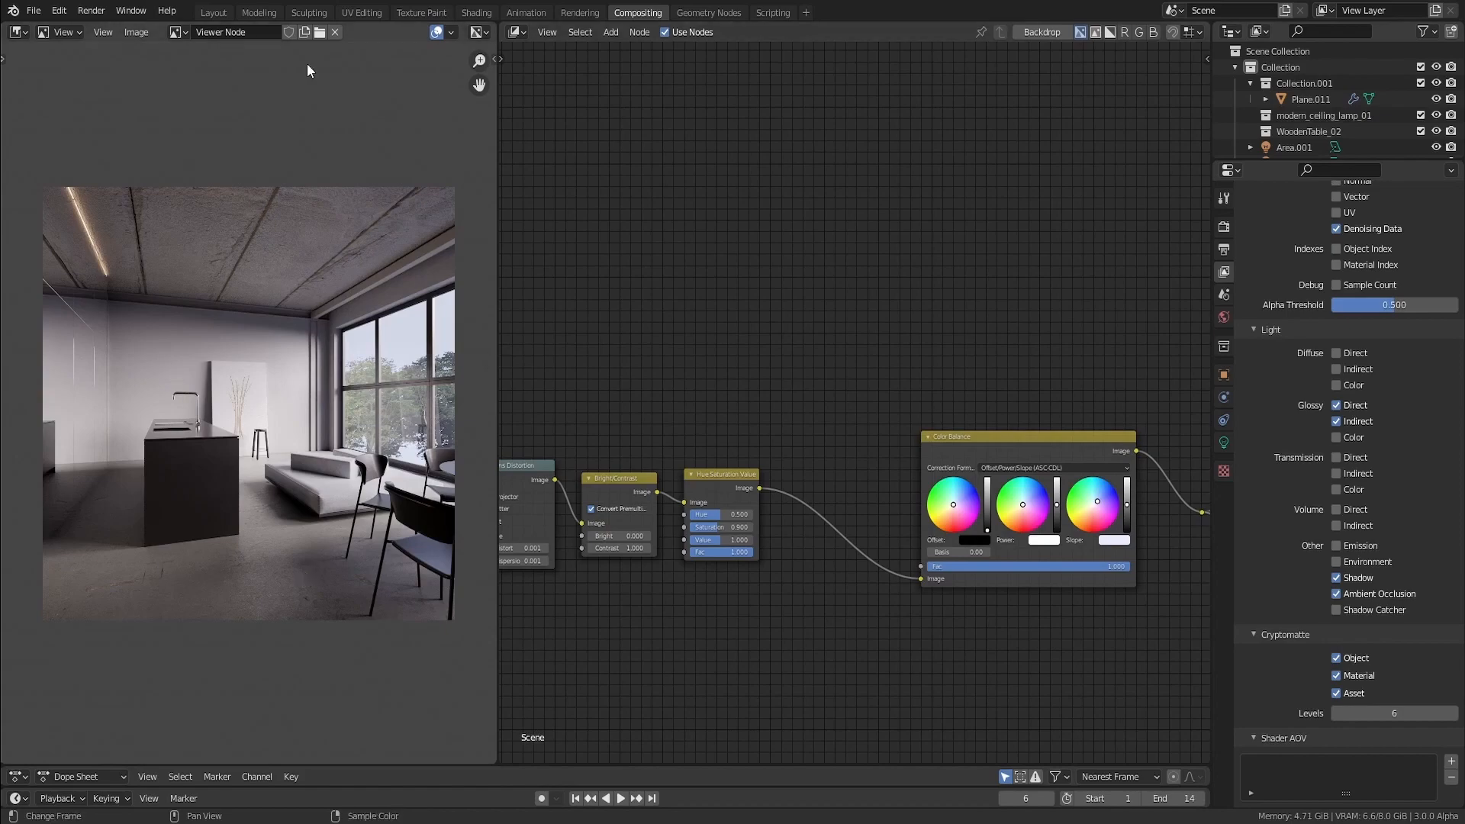
# - Compare the render result in the layout workspace with the composited image
pyautogui.click(217, 12)
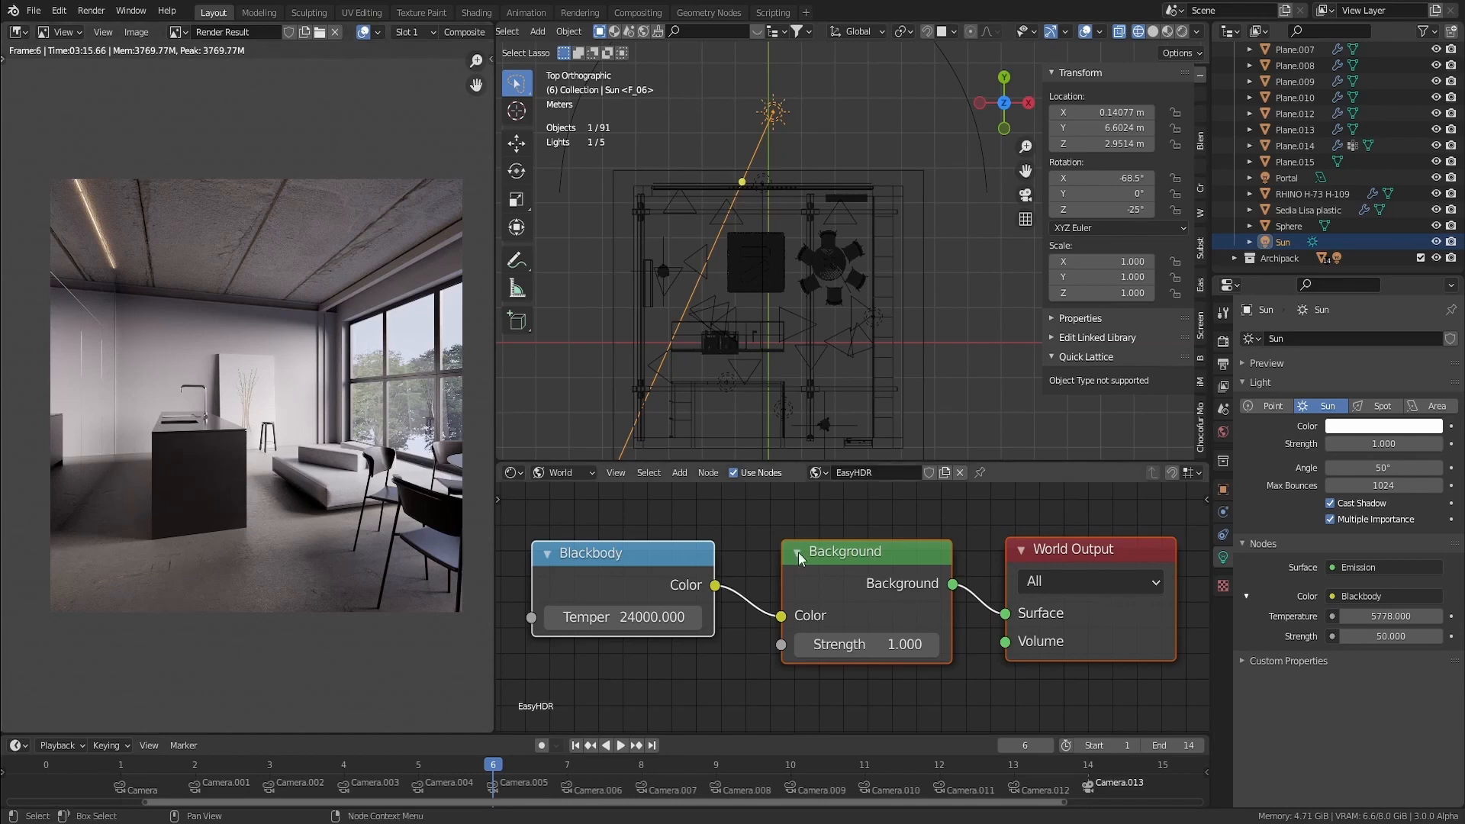
pyautogui.scroll(-1, 801, 561)
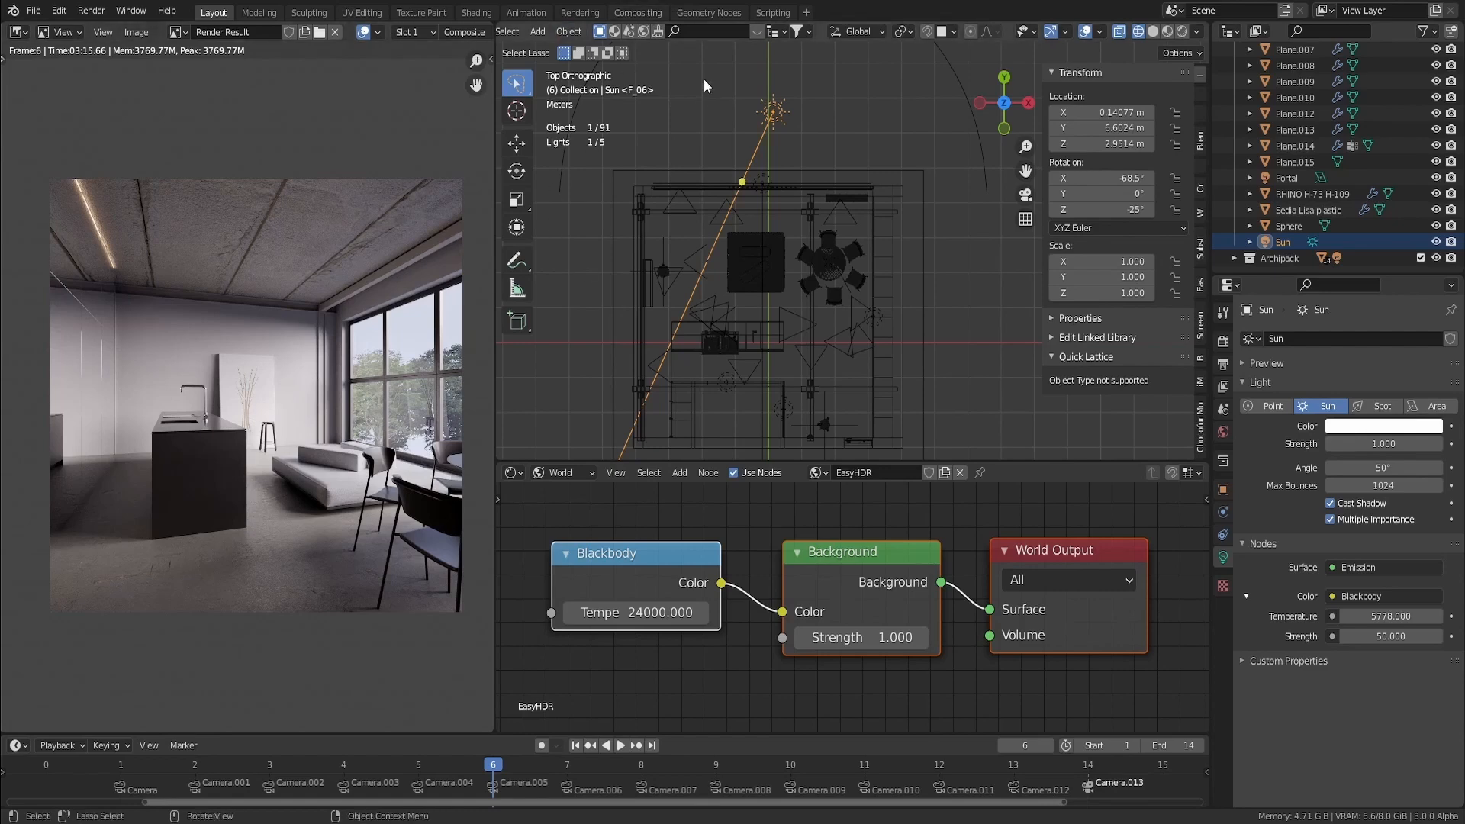
pyautogui.click(628, 12)
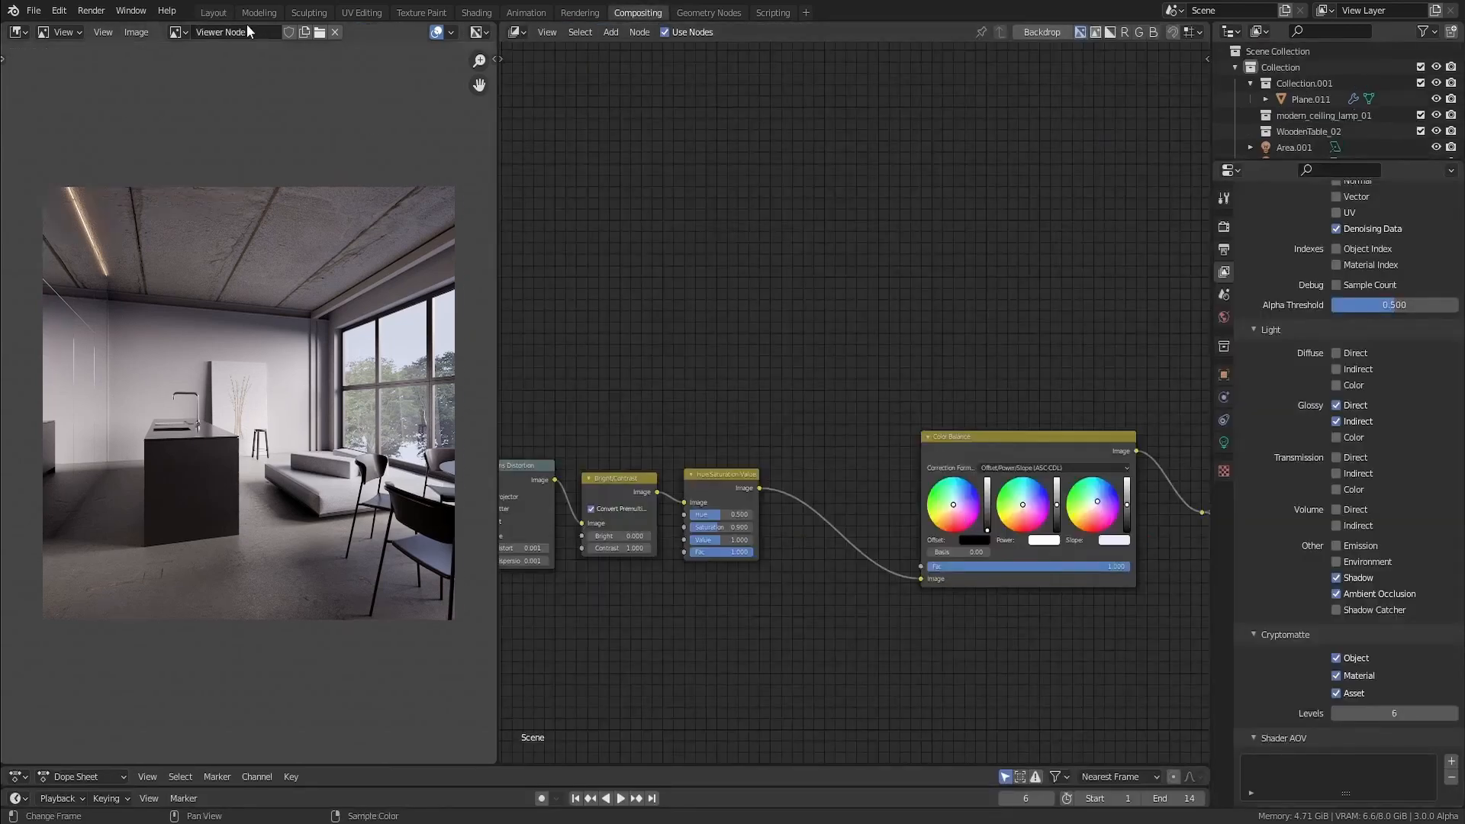
pyautogui.click(214, 13)
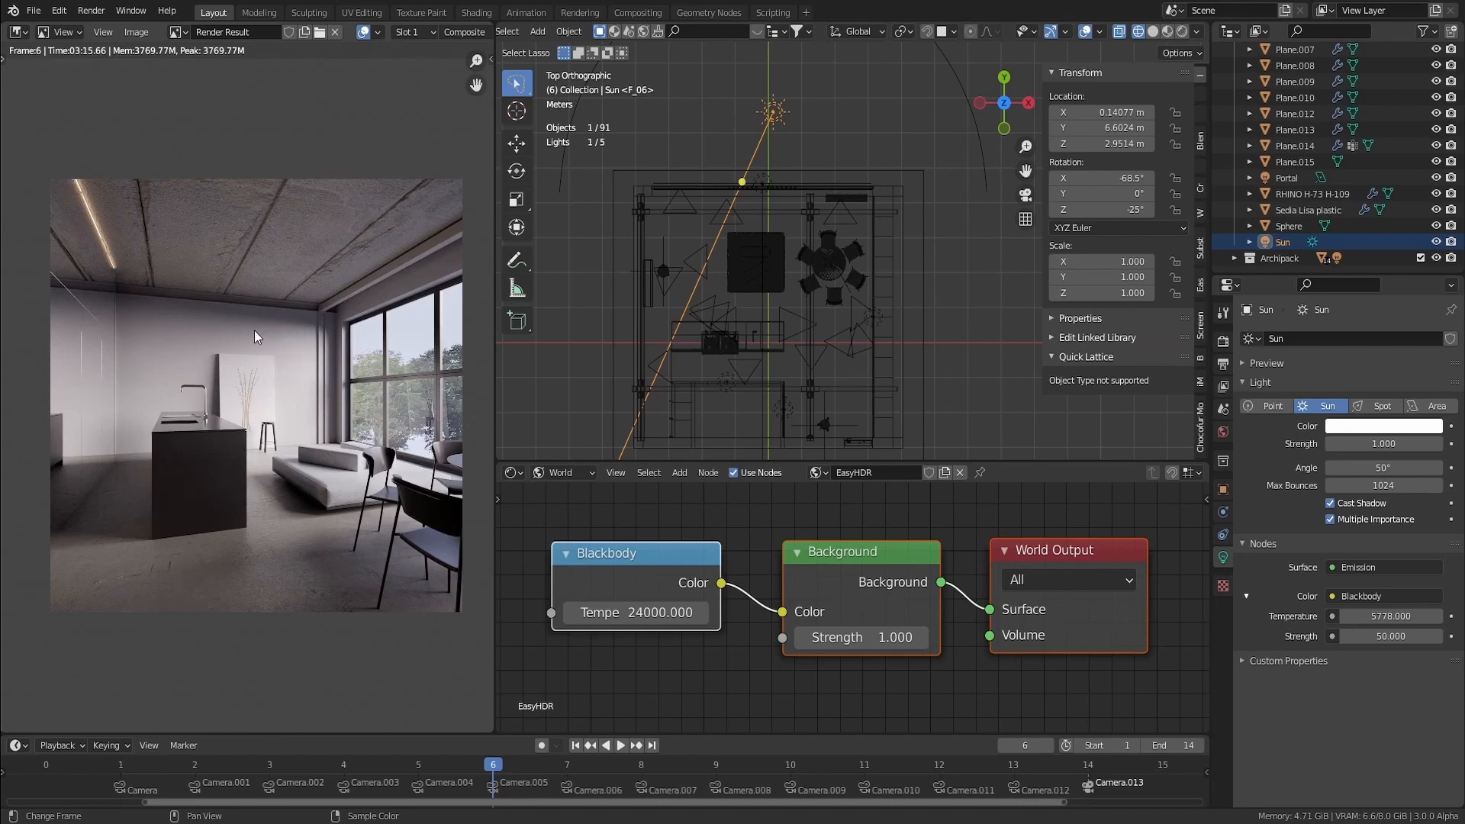
pyautogui.moveTo(938, 561)
pyautogui.mouseDown(button='middle')
pyautogui.moveTo(904, 545)
pyautogui.moveTo(919, 573)
pyautogui.mouseUp(button='middle')
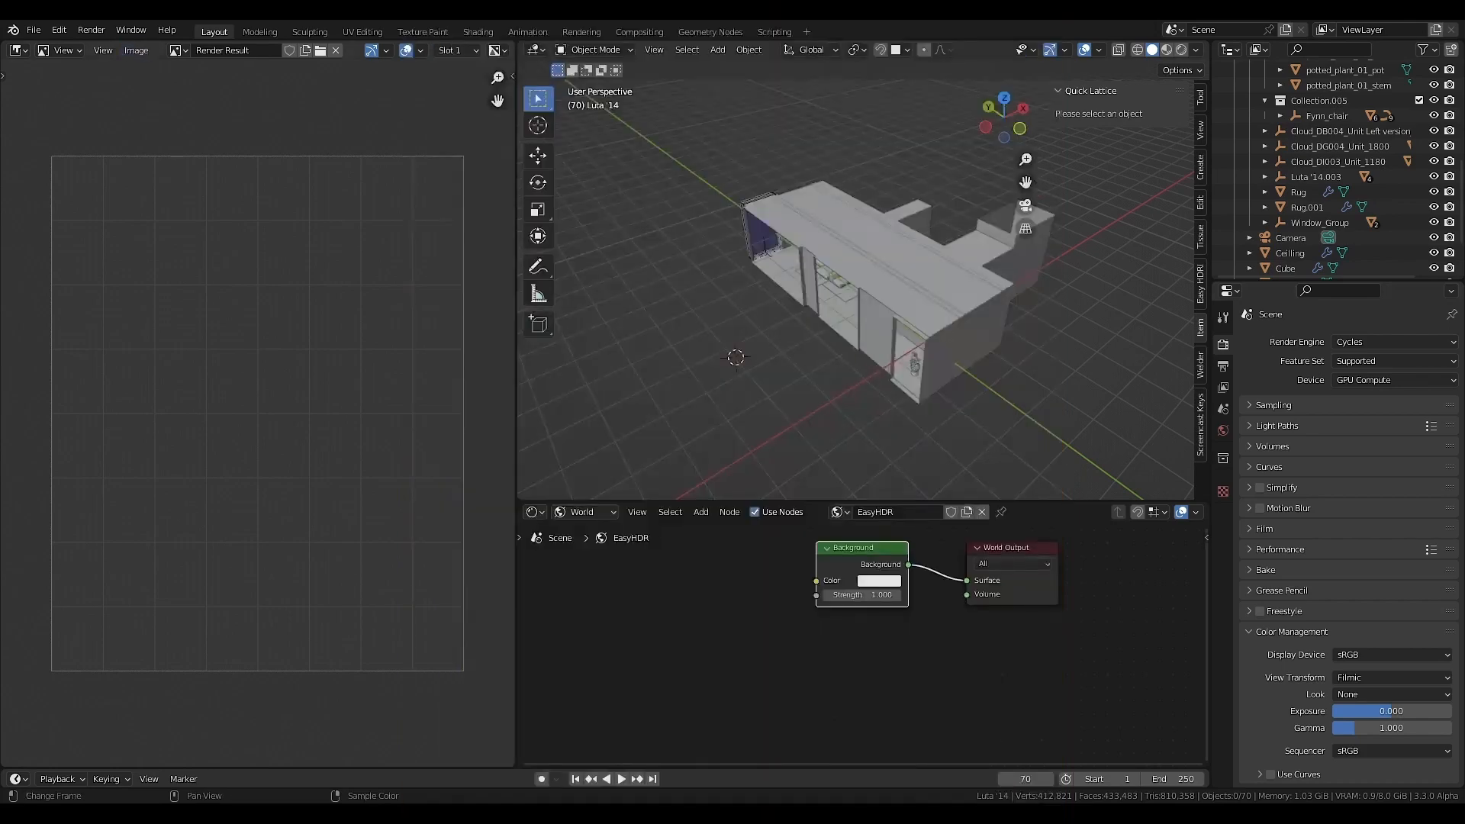
# - Leave the empty render image, show the kitchen camera view in rendered shading, and move the world's Background node slightly lower
pyautogui.press('Escape')
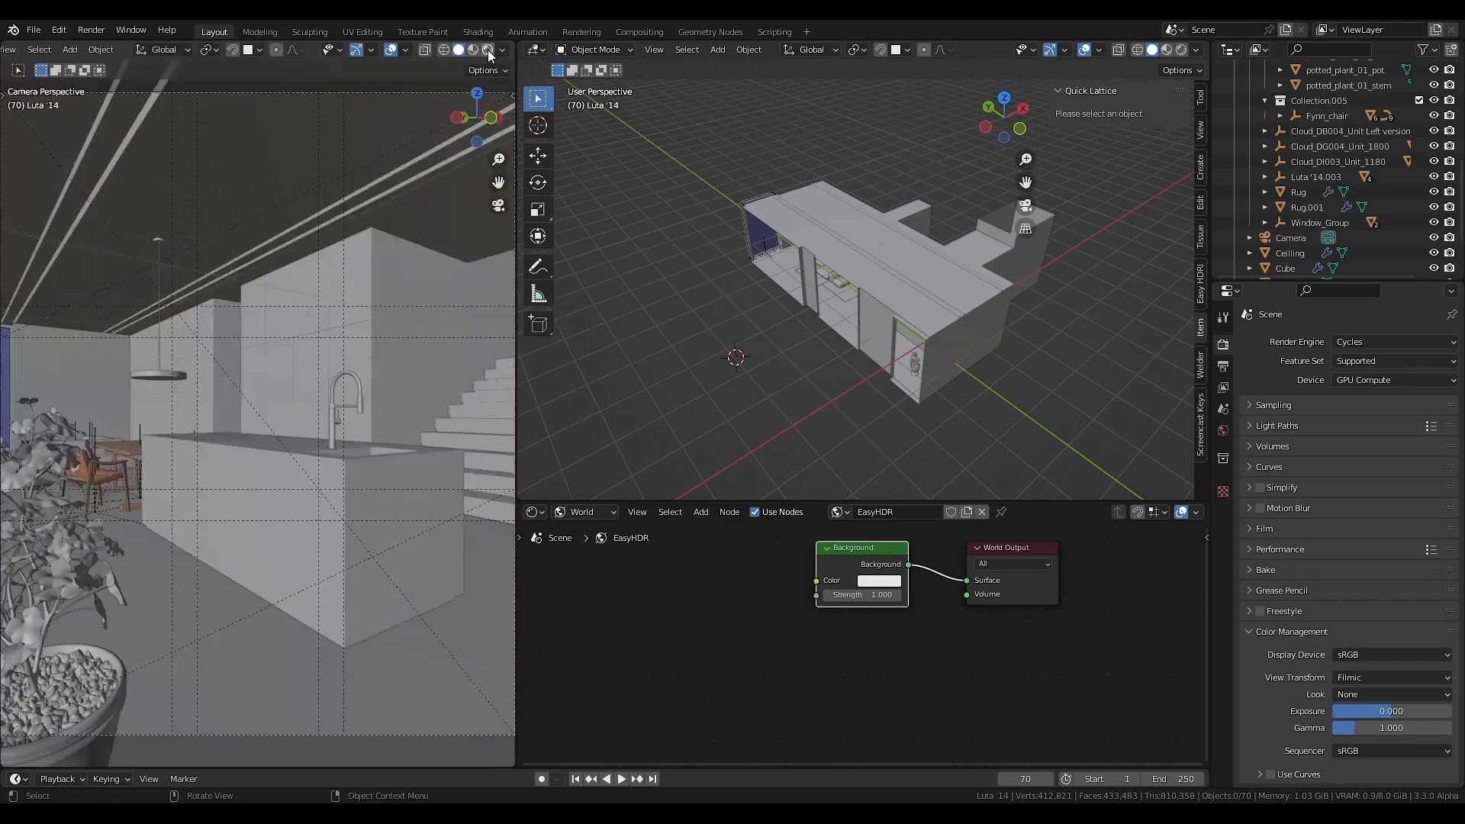
pyautogui.click(490, 51)
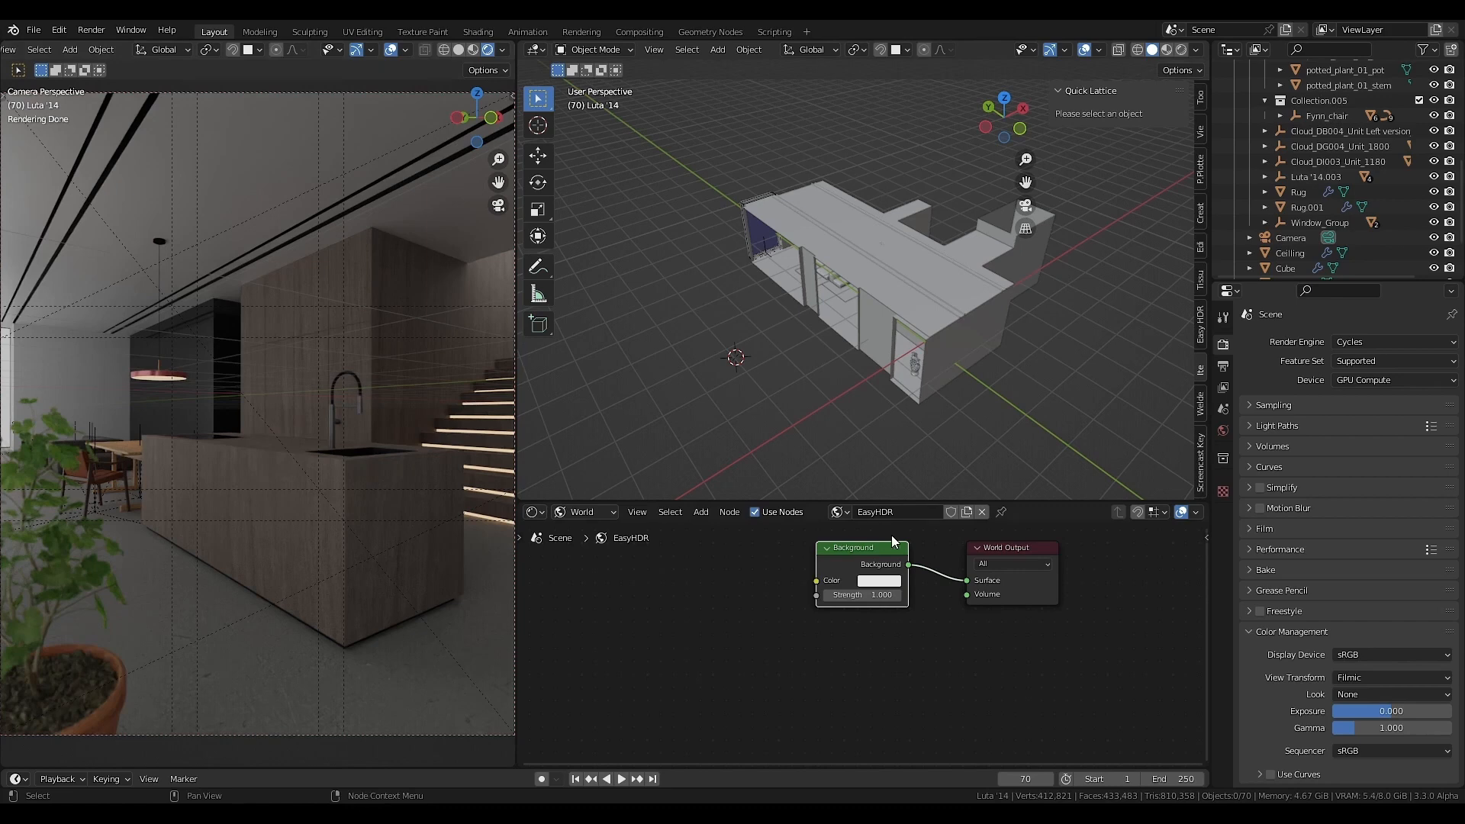
pyautogui.moveTo(856, 549); pyautogui.dragTo(857, 580)
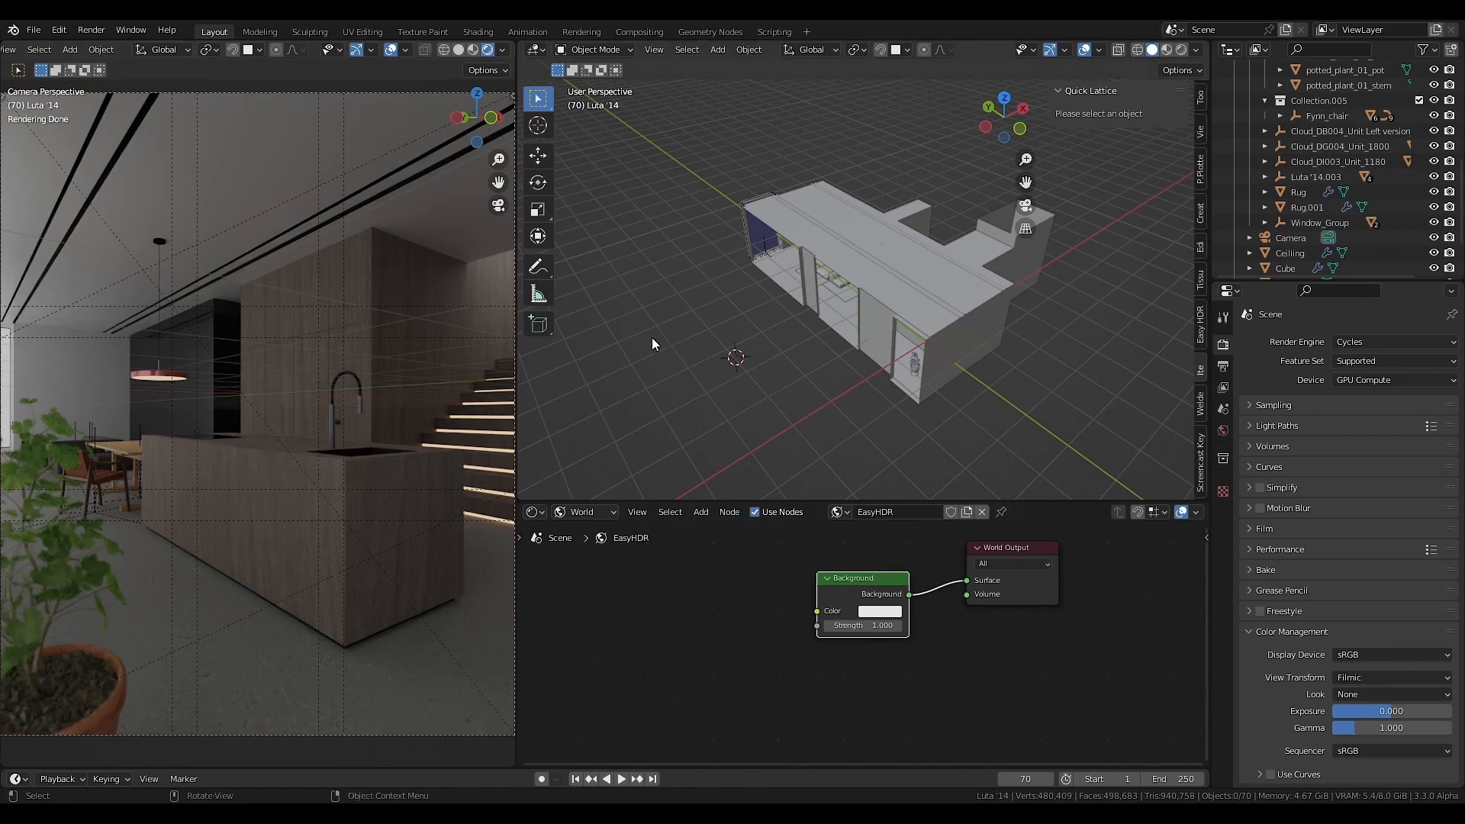
# - Add a sun light and rotate it to about -71.6° around Y and 21.7° around Z
pyautogui.hotkey('shift', 'a')
pyautogui.moveTo(633, 527)
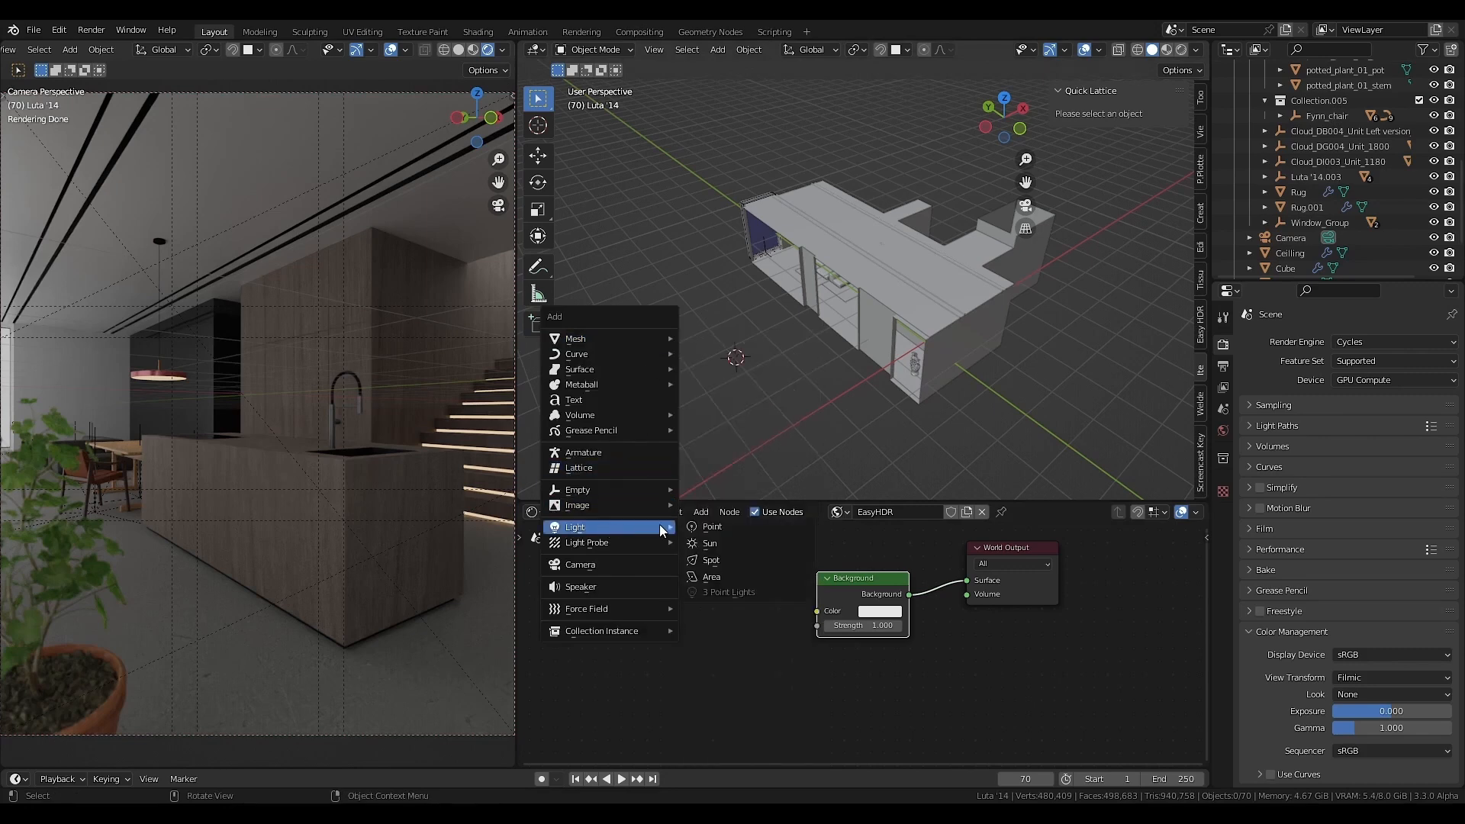
pyautogui.click(713, 543)
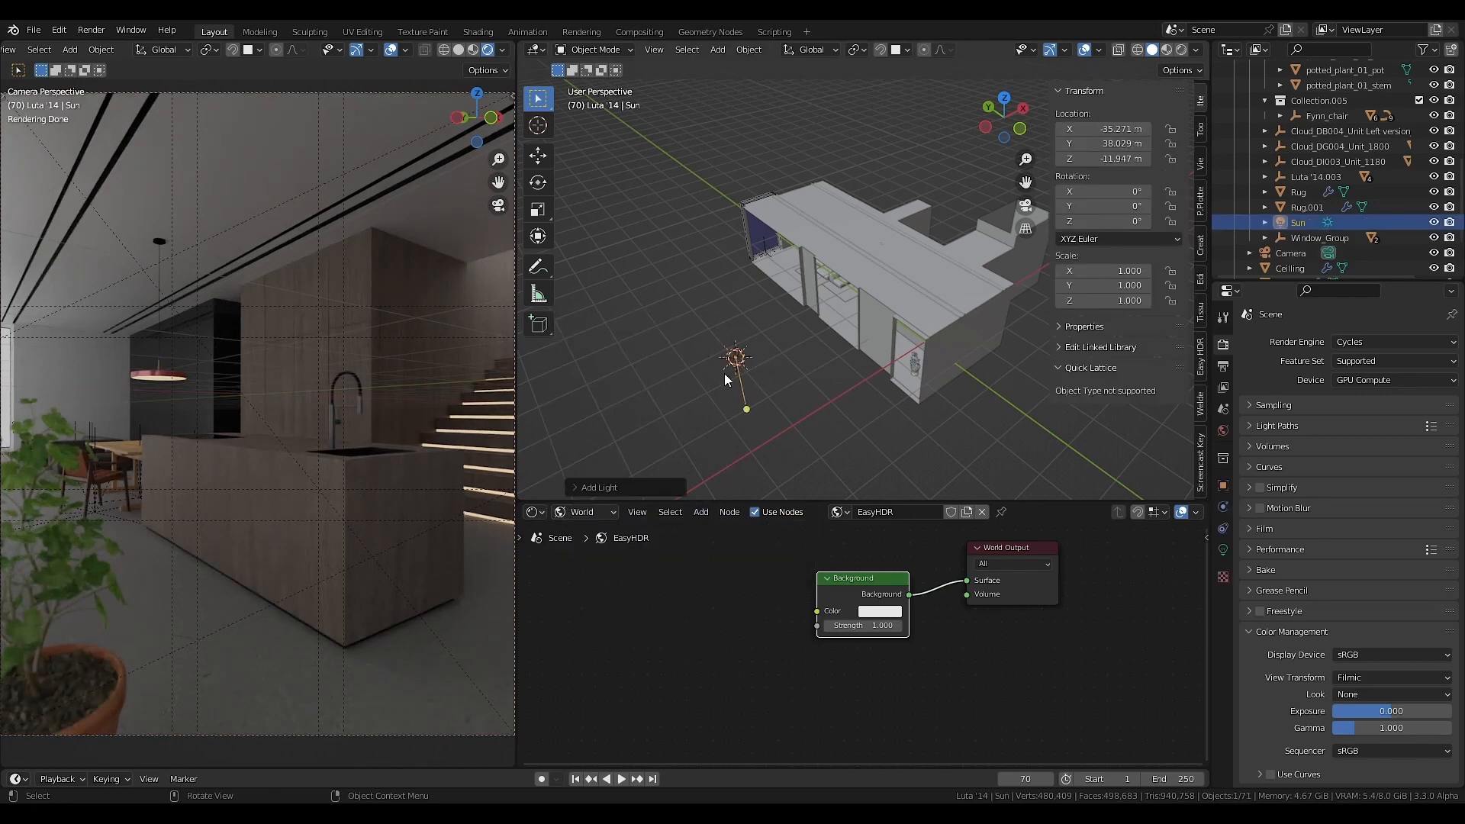
pyautogui.press('r')
pyautogui.press('y')
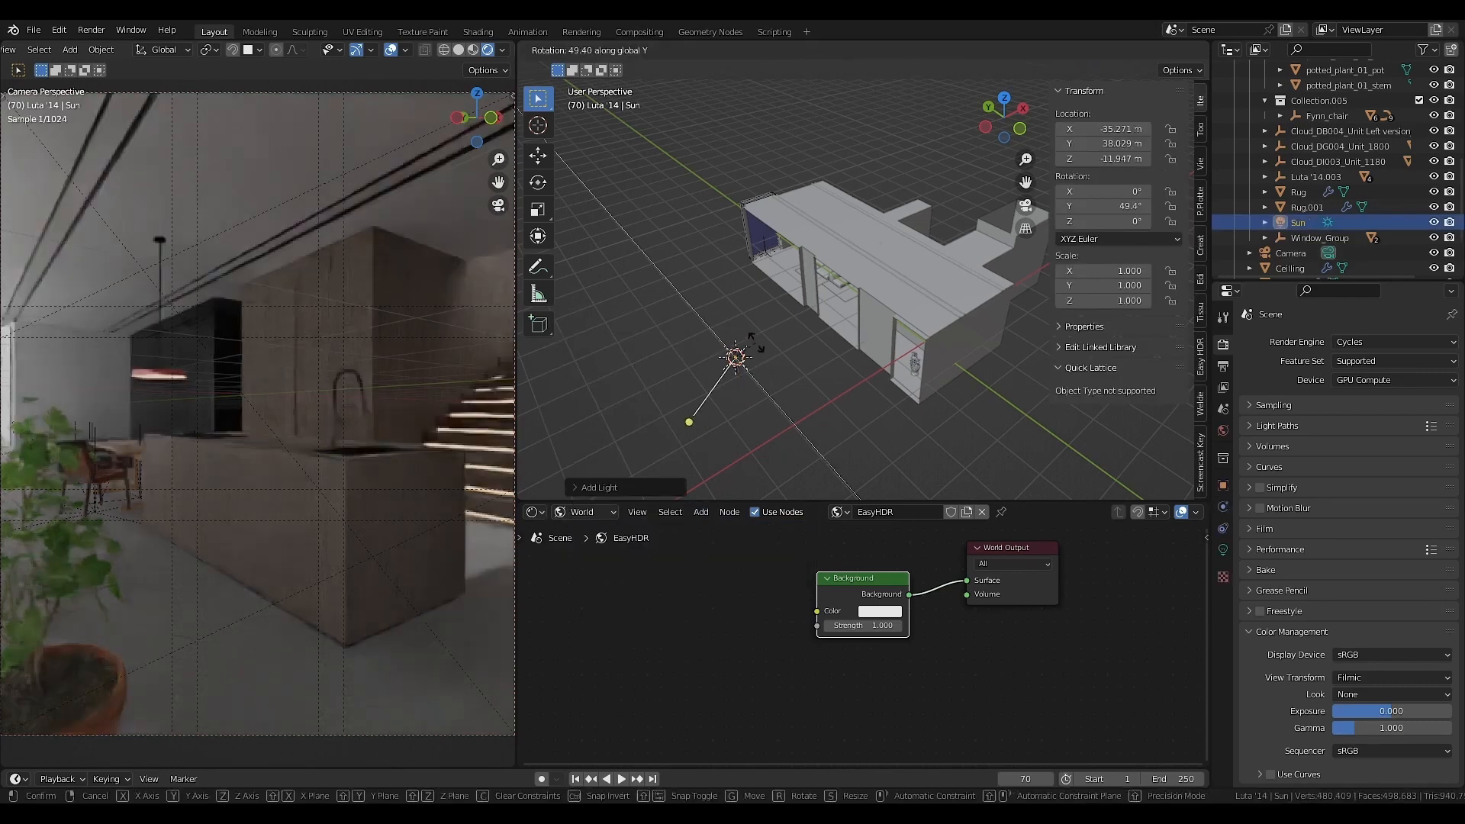
pyautogui.click(698, 341)
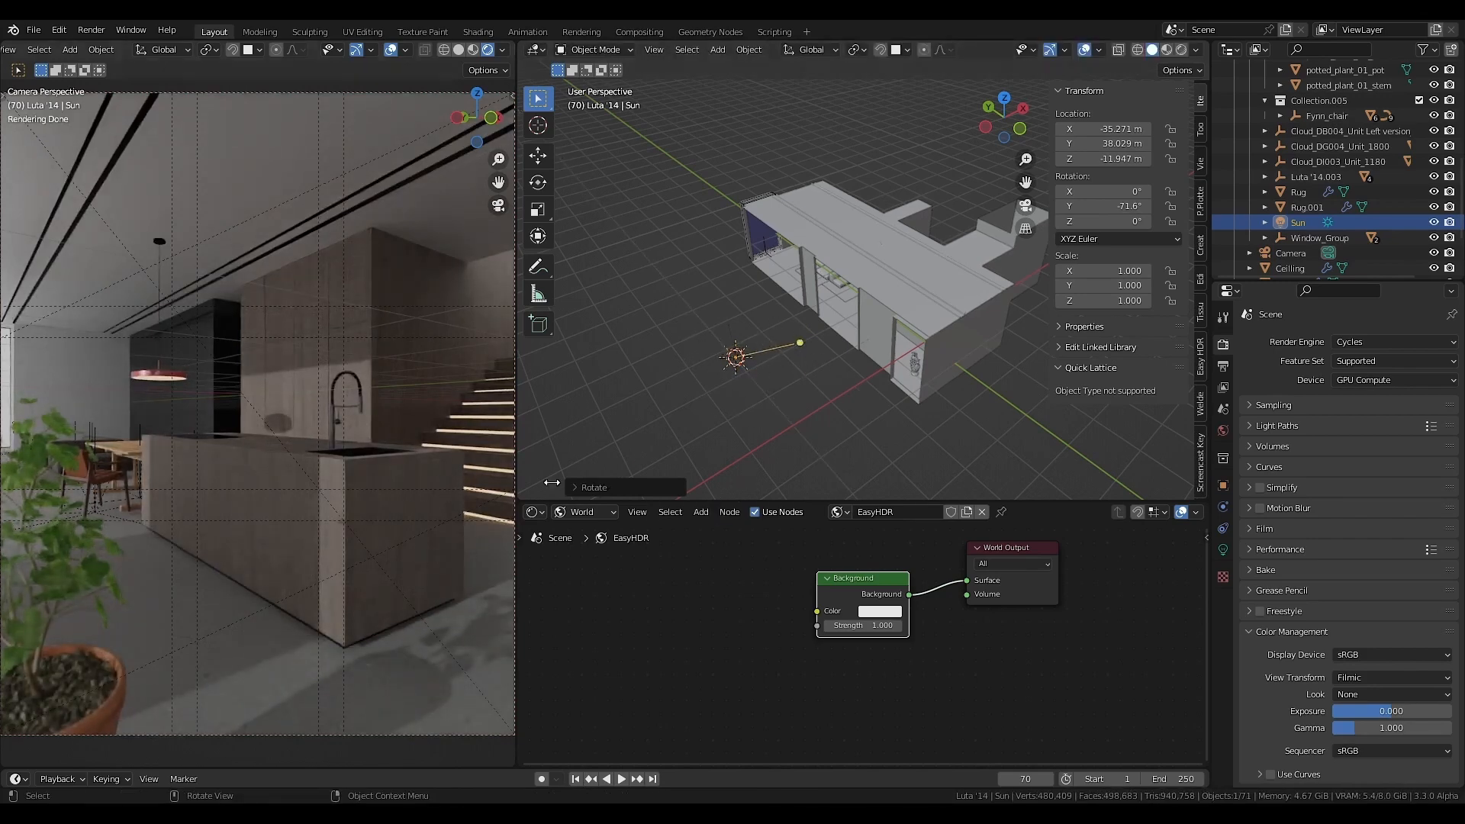
pyautogui.press('r')
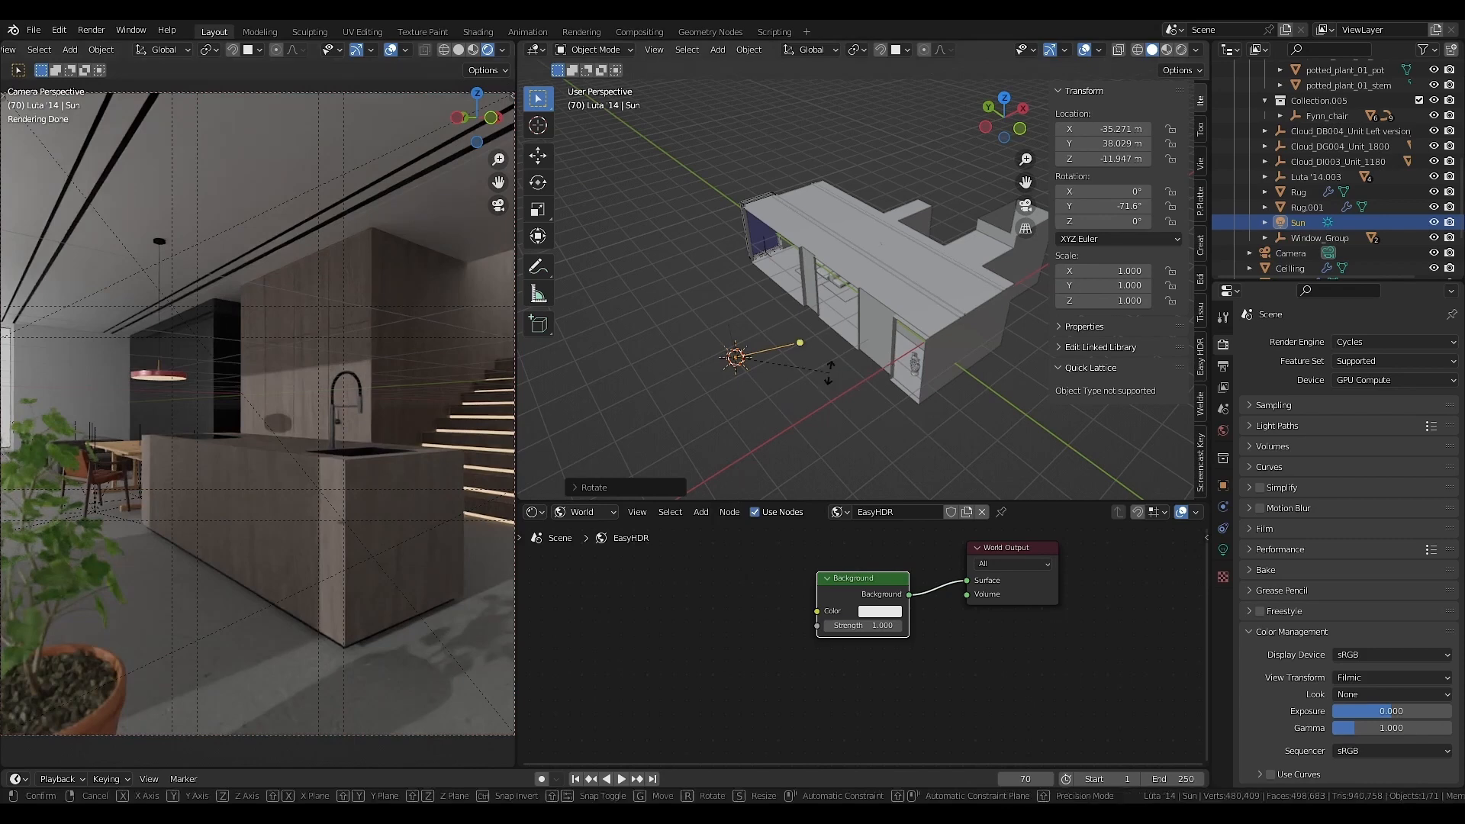
pyautogui.press('z')
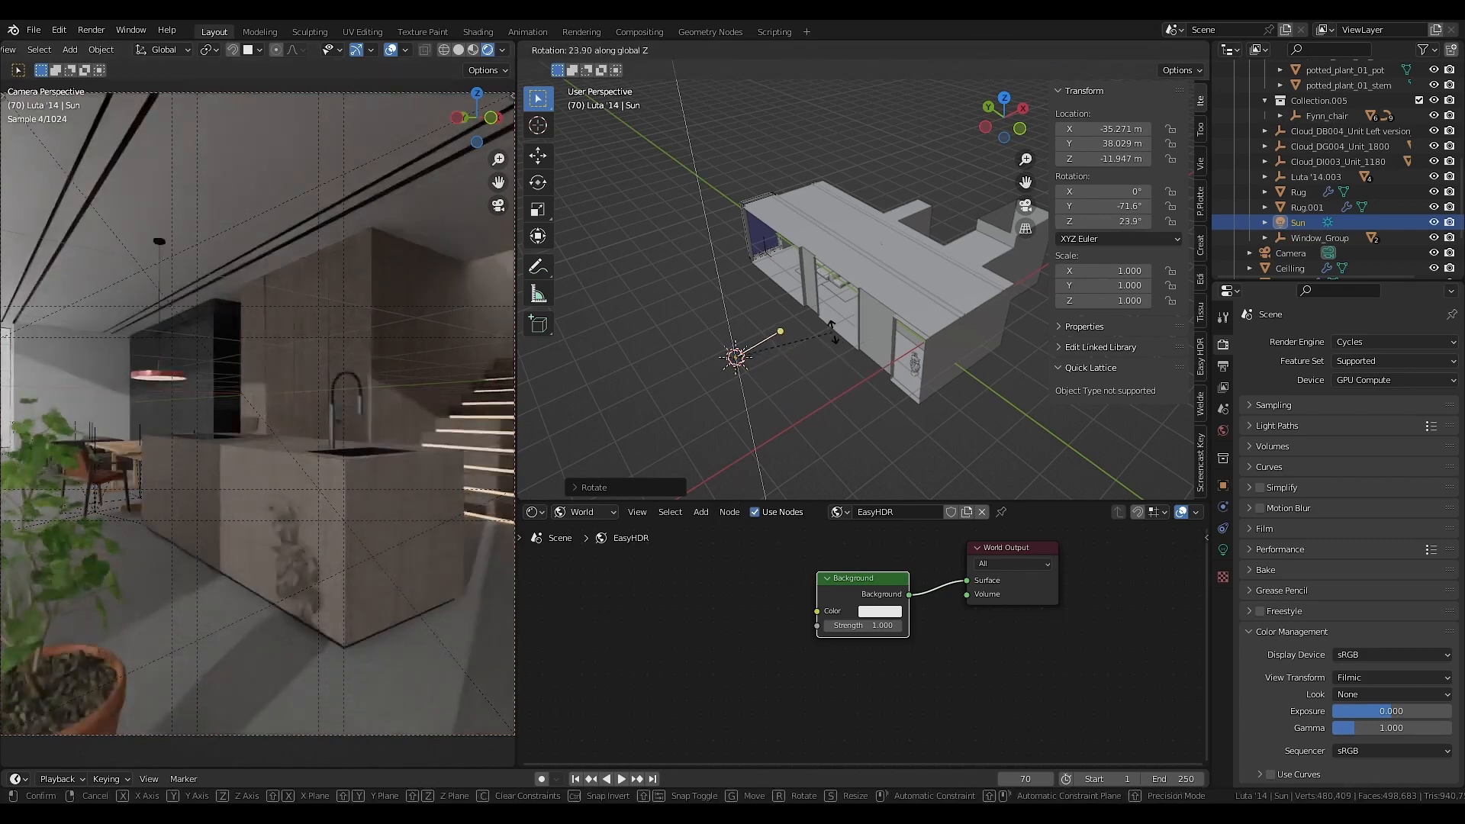
pyautogui.click(836, 341)
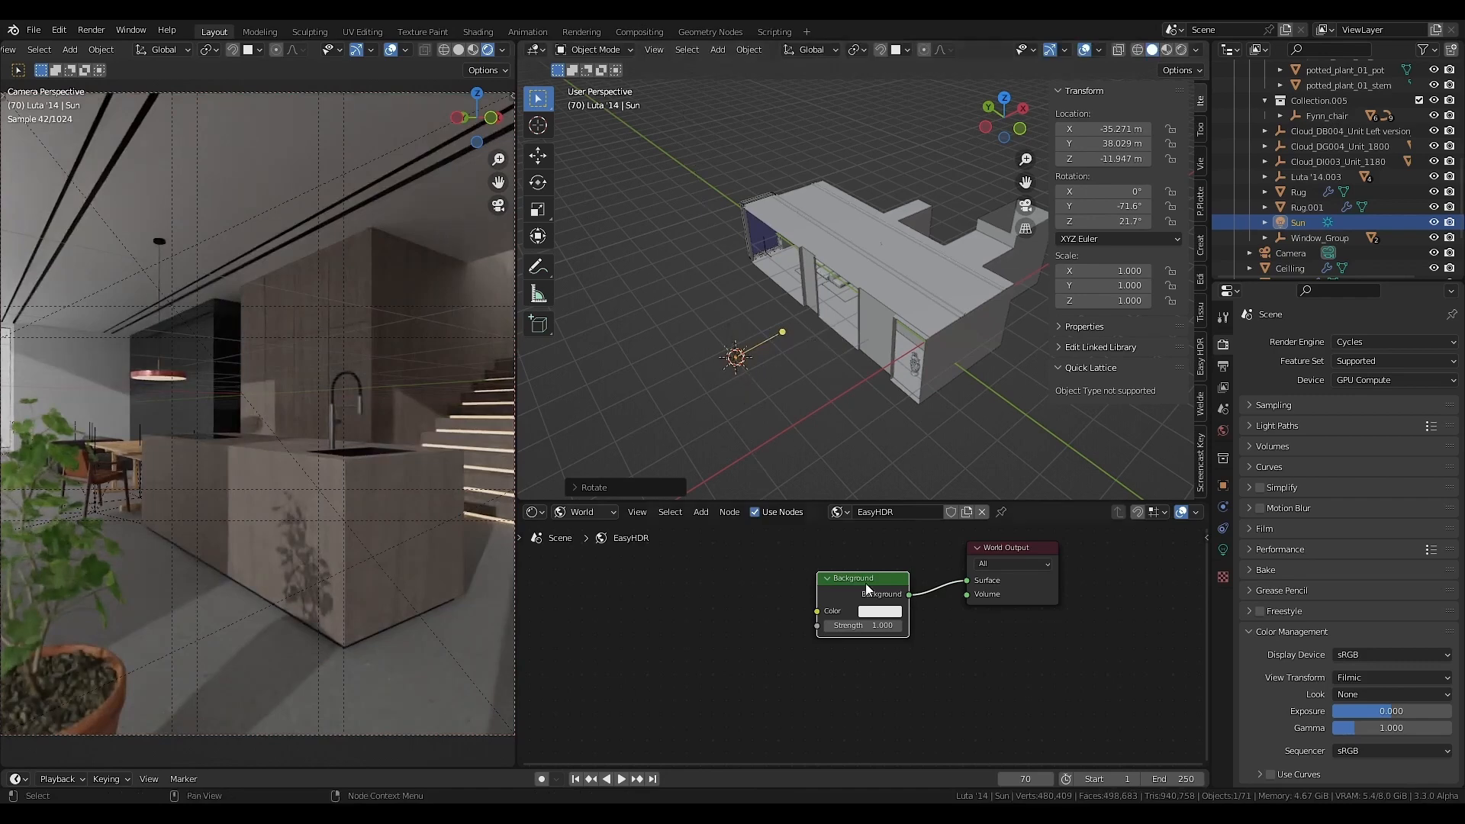
# - Set the sun light's angle to 10° in its light settings
pyautogui.click(1223, 550)
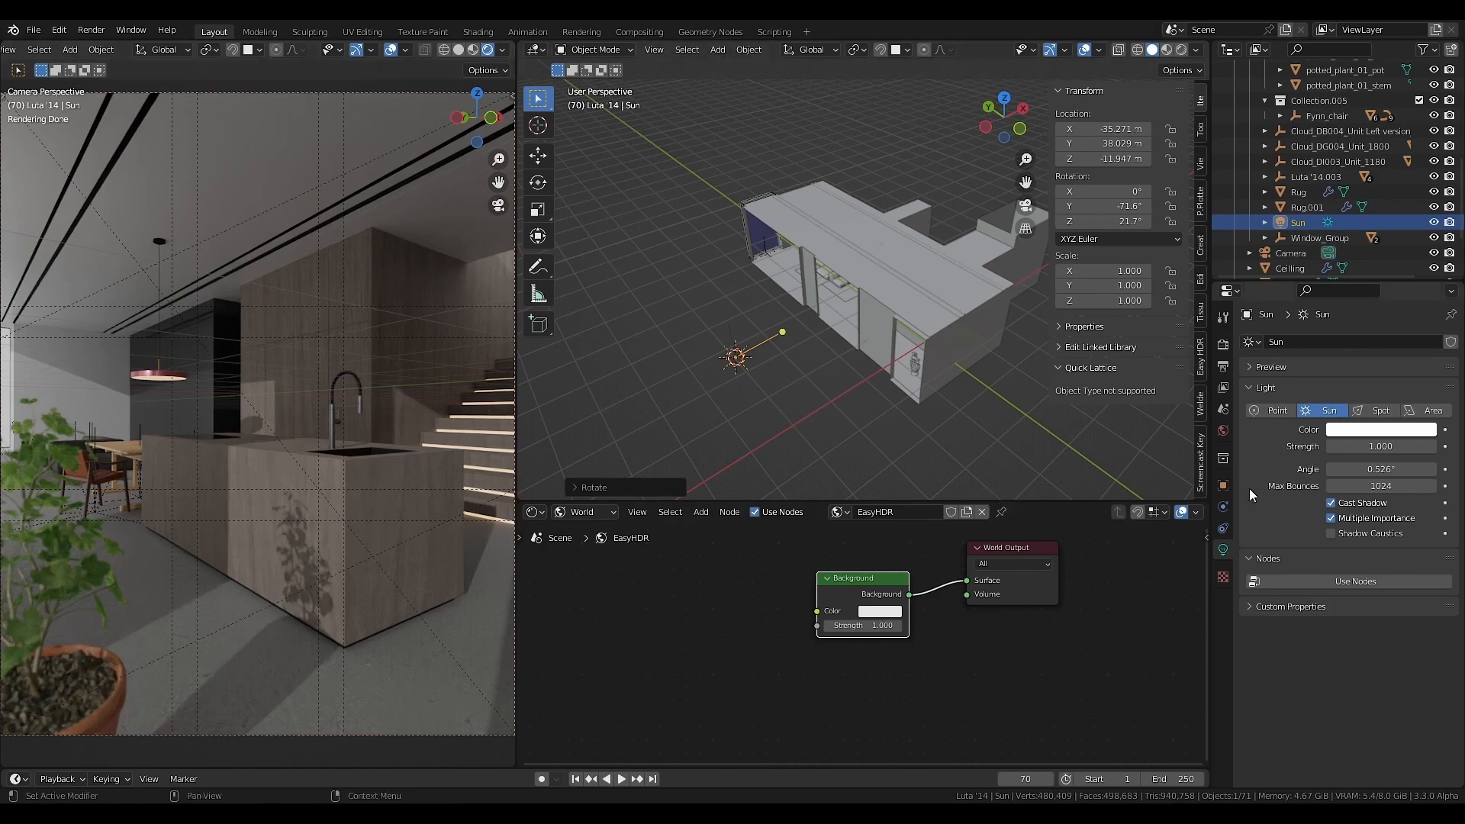
pyautogui.click(1366, 470)
pyautogui.write('10')
pyautogui.press('Return')
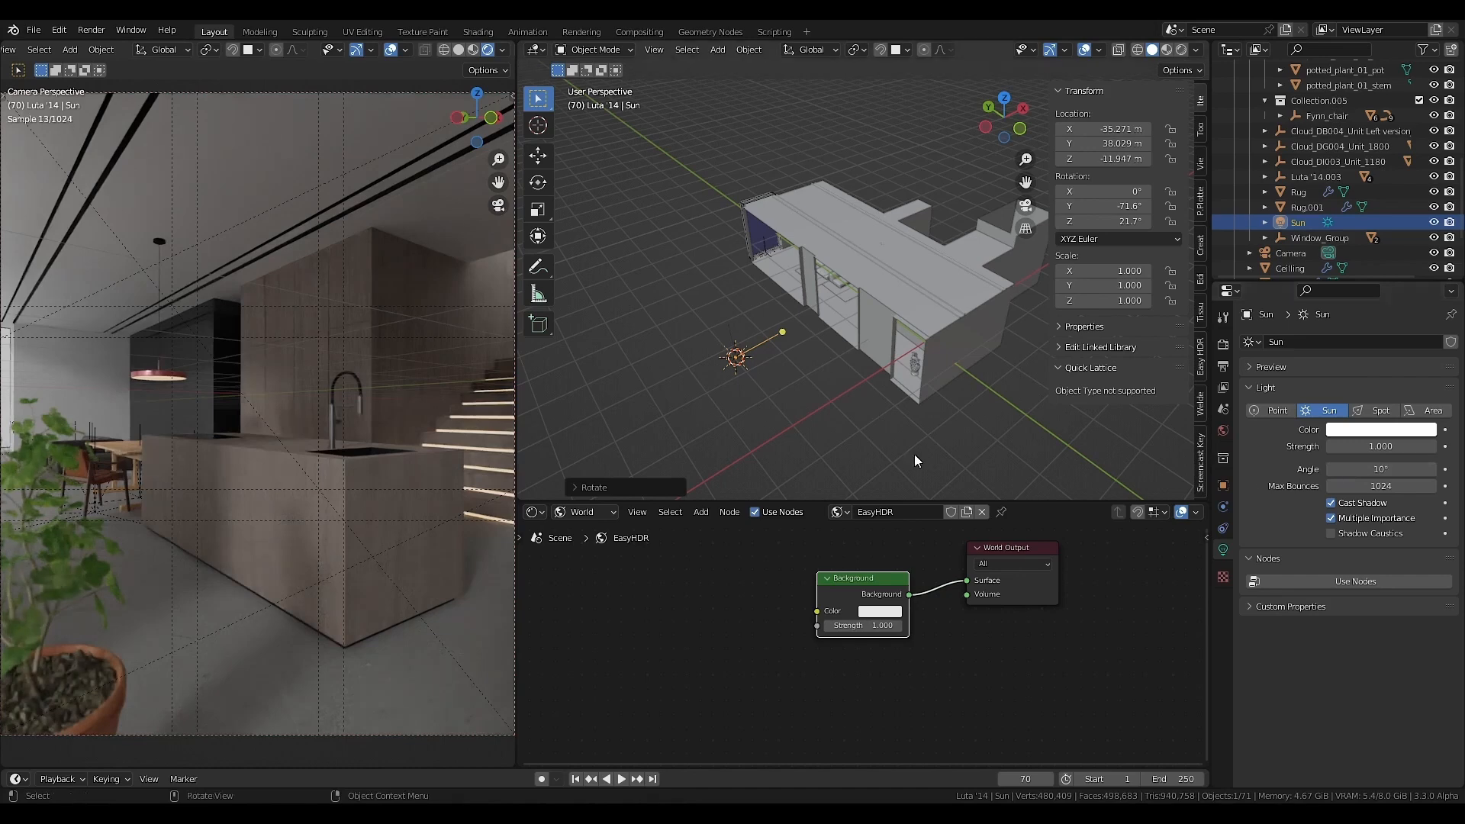
# - Try a sun angle of 20° and set it back to 10°
pyautogui.click(1386, 472)
pyautogui.write('20')
pyautogui.press('Return')
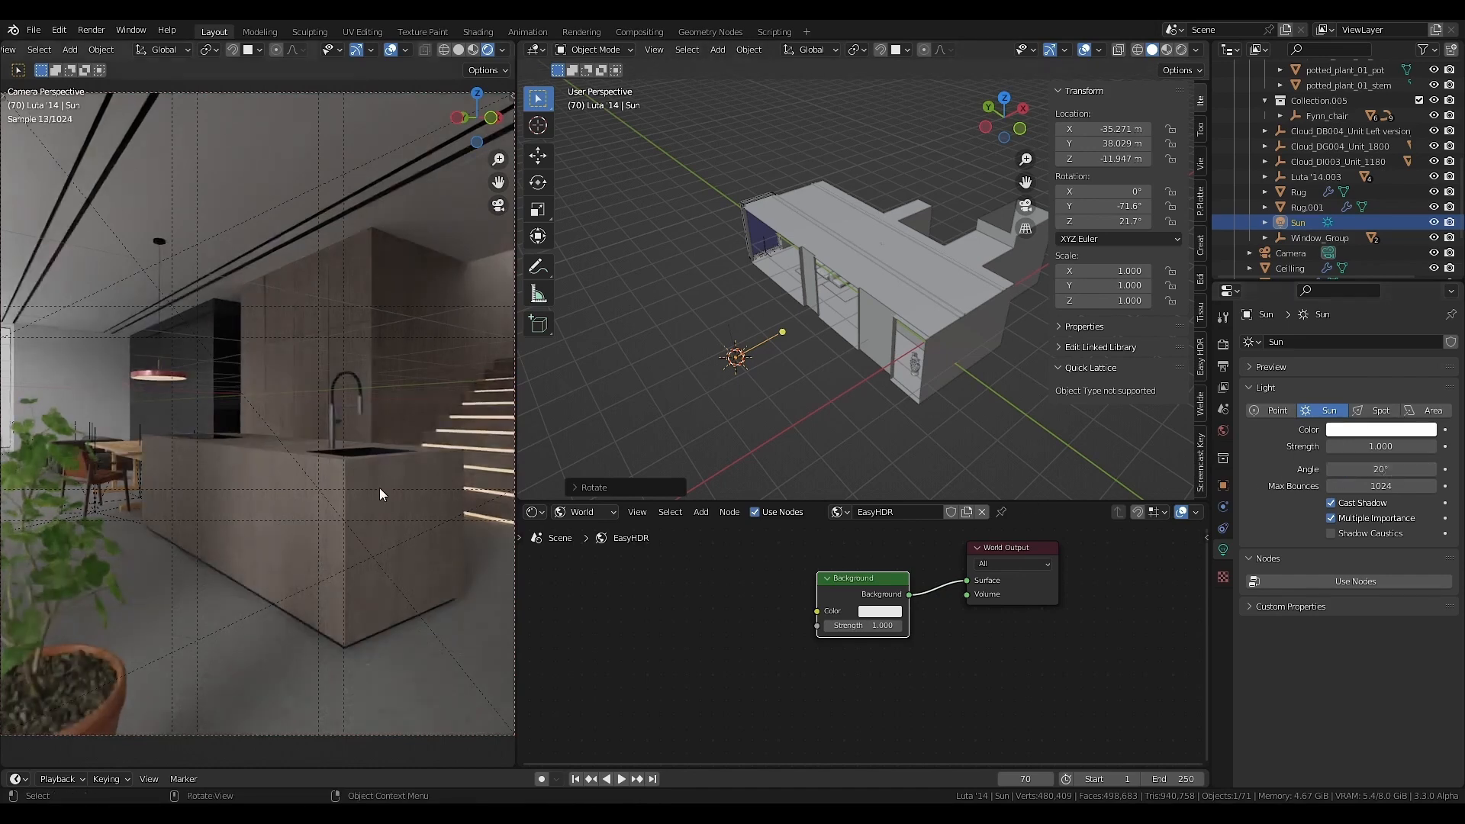
pyautogui.click(1368, 470)
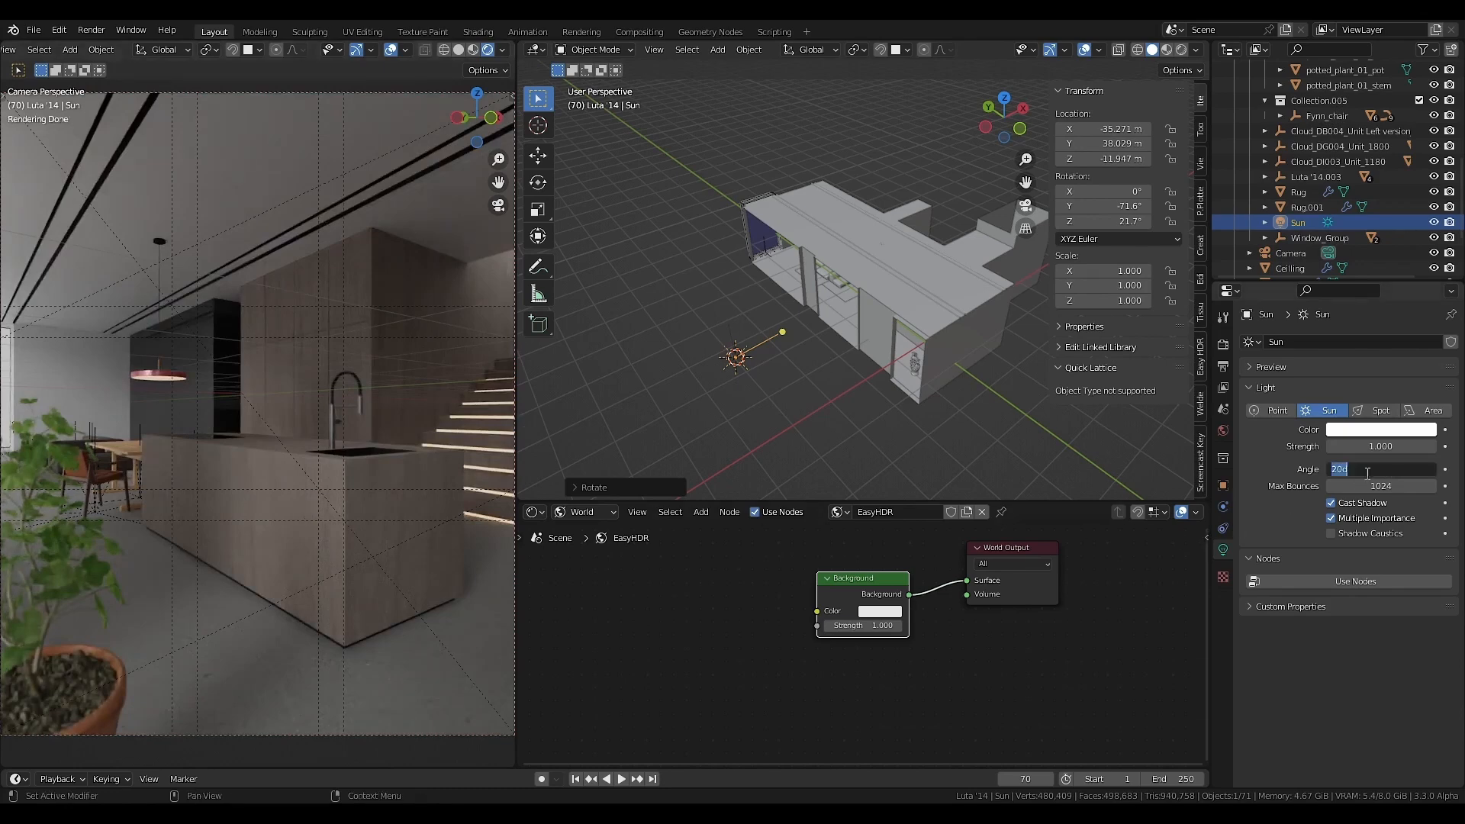
pyautogui.write('1')
pyautogui.press('Return')
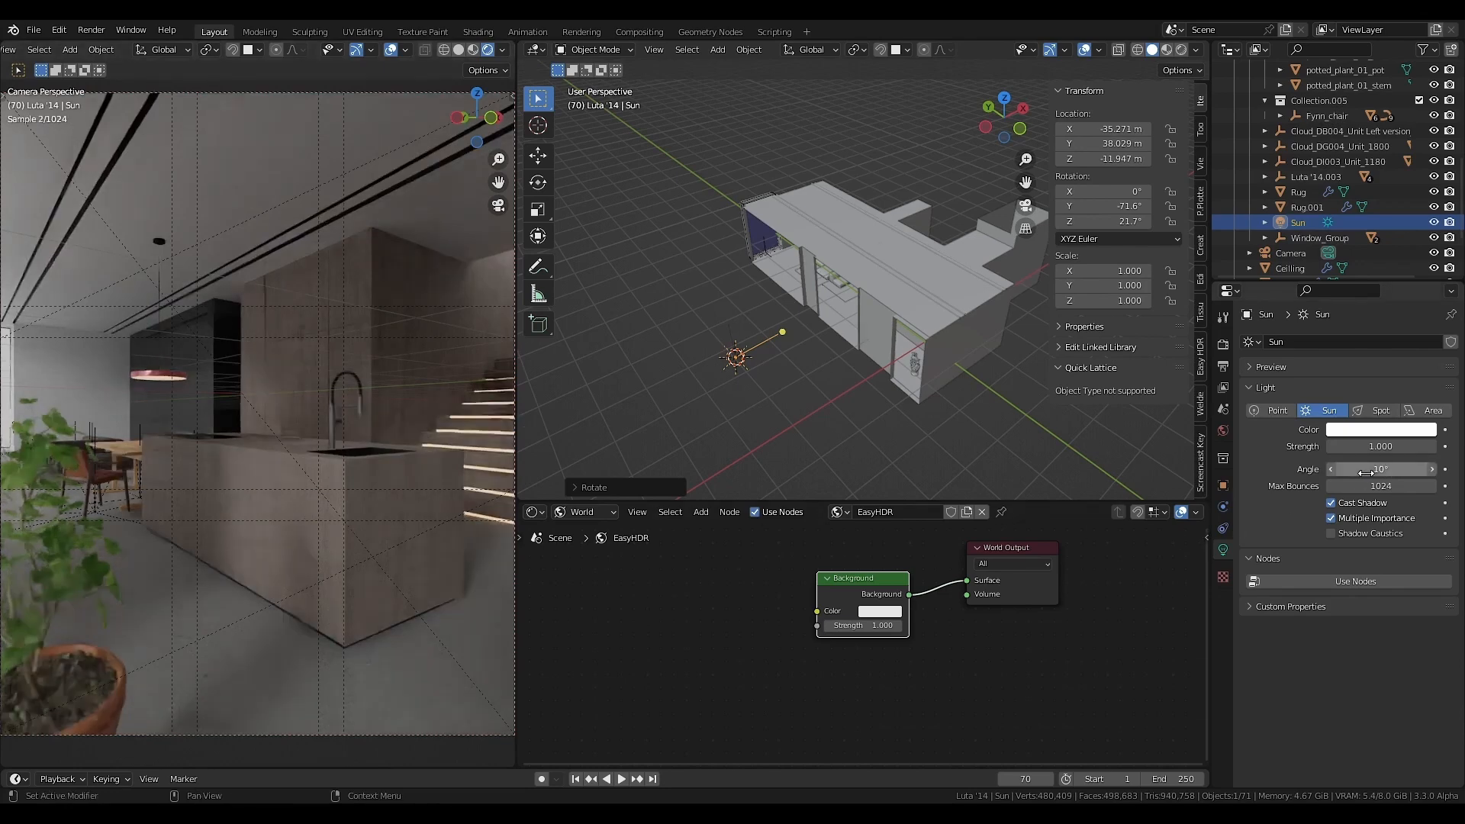
# - Enable nodes for the sun light and display its Emission node setup in the shader editor
pyautogui.click(1347, 584)
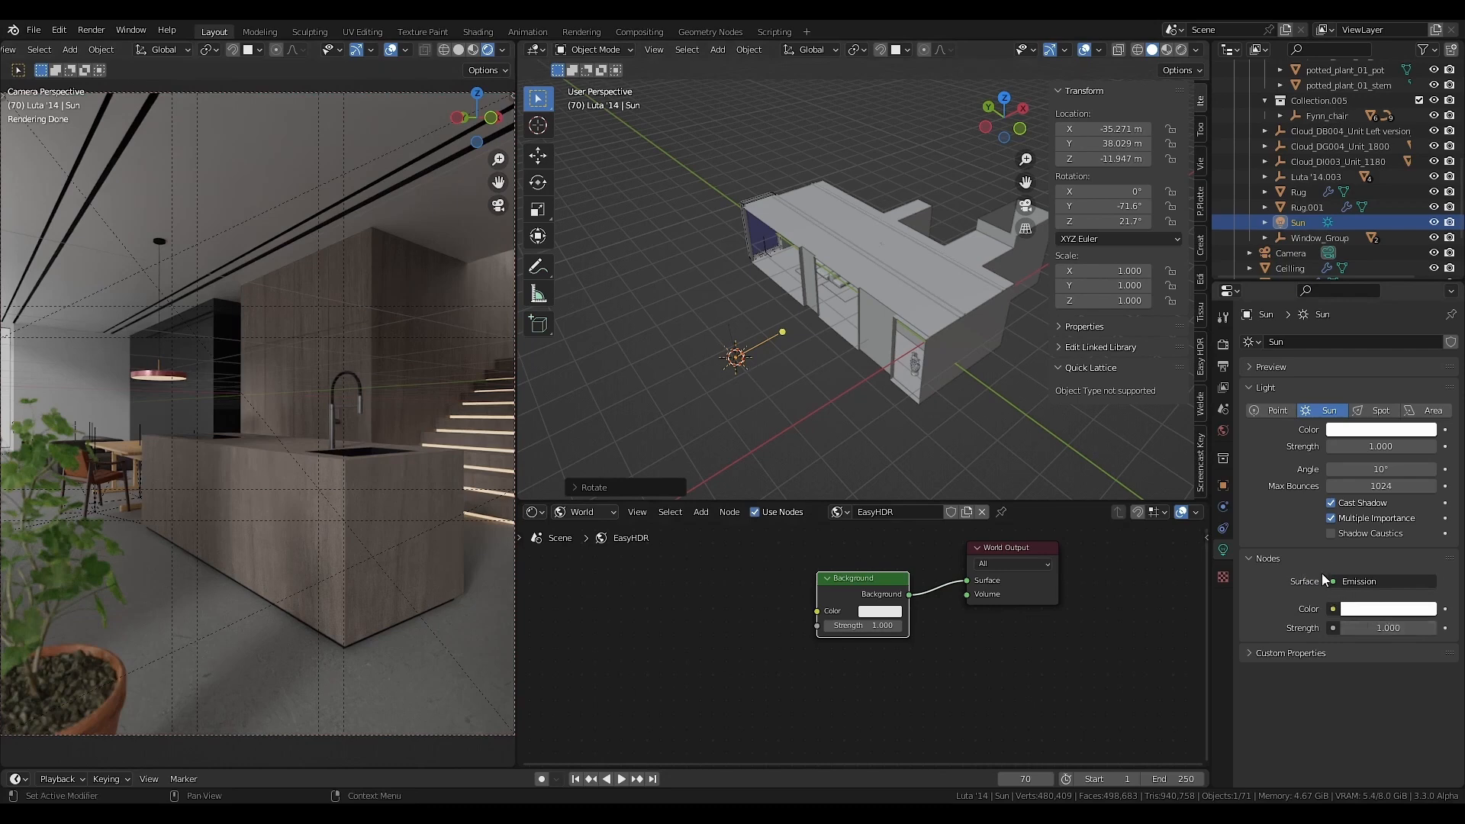
pyautogui.click(582, 518)
pyautogui.click(598, 522)
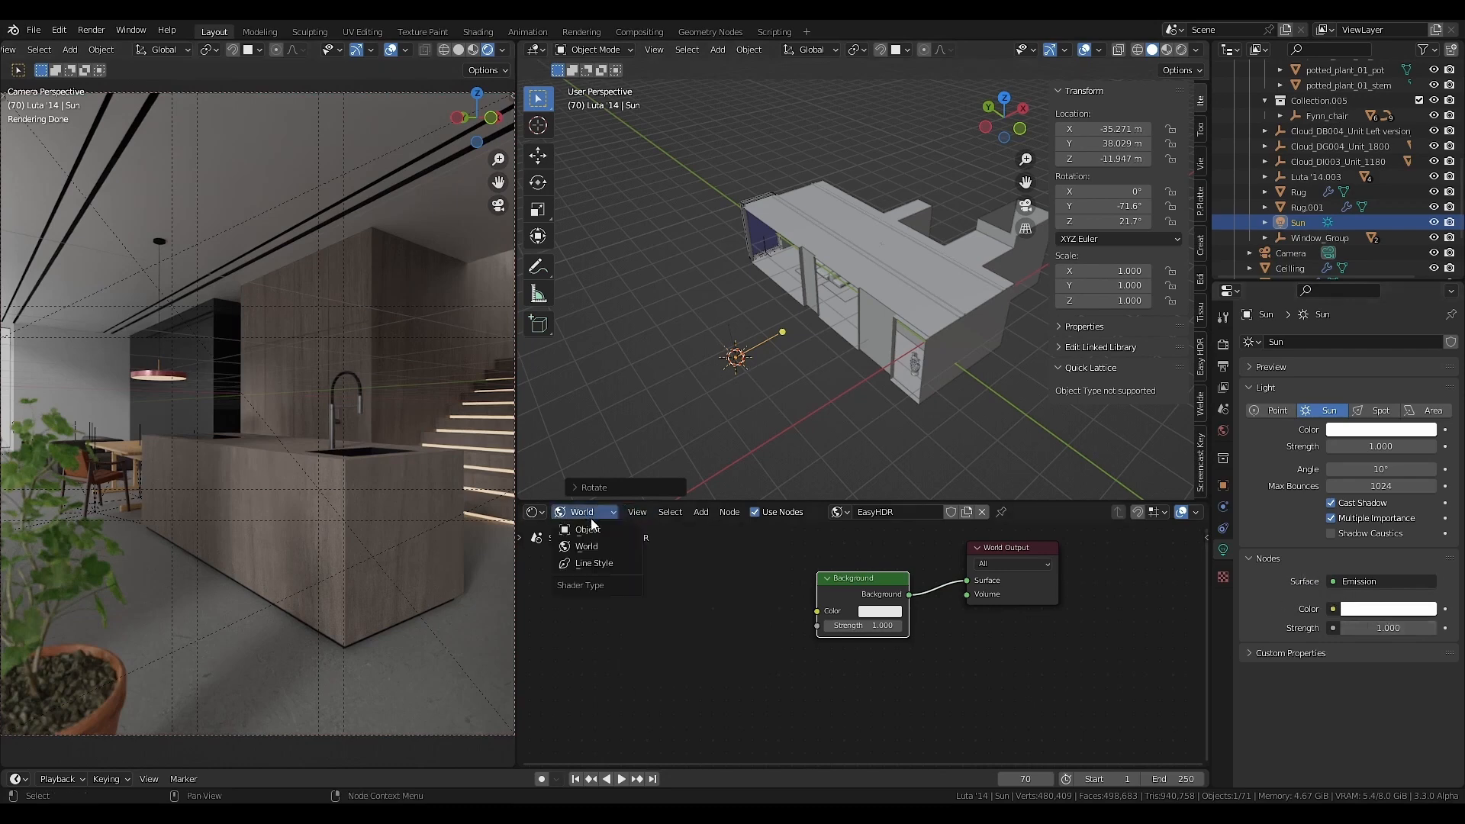
pyautogui.click(600, 535)
pyautogui.press('Home')
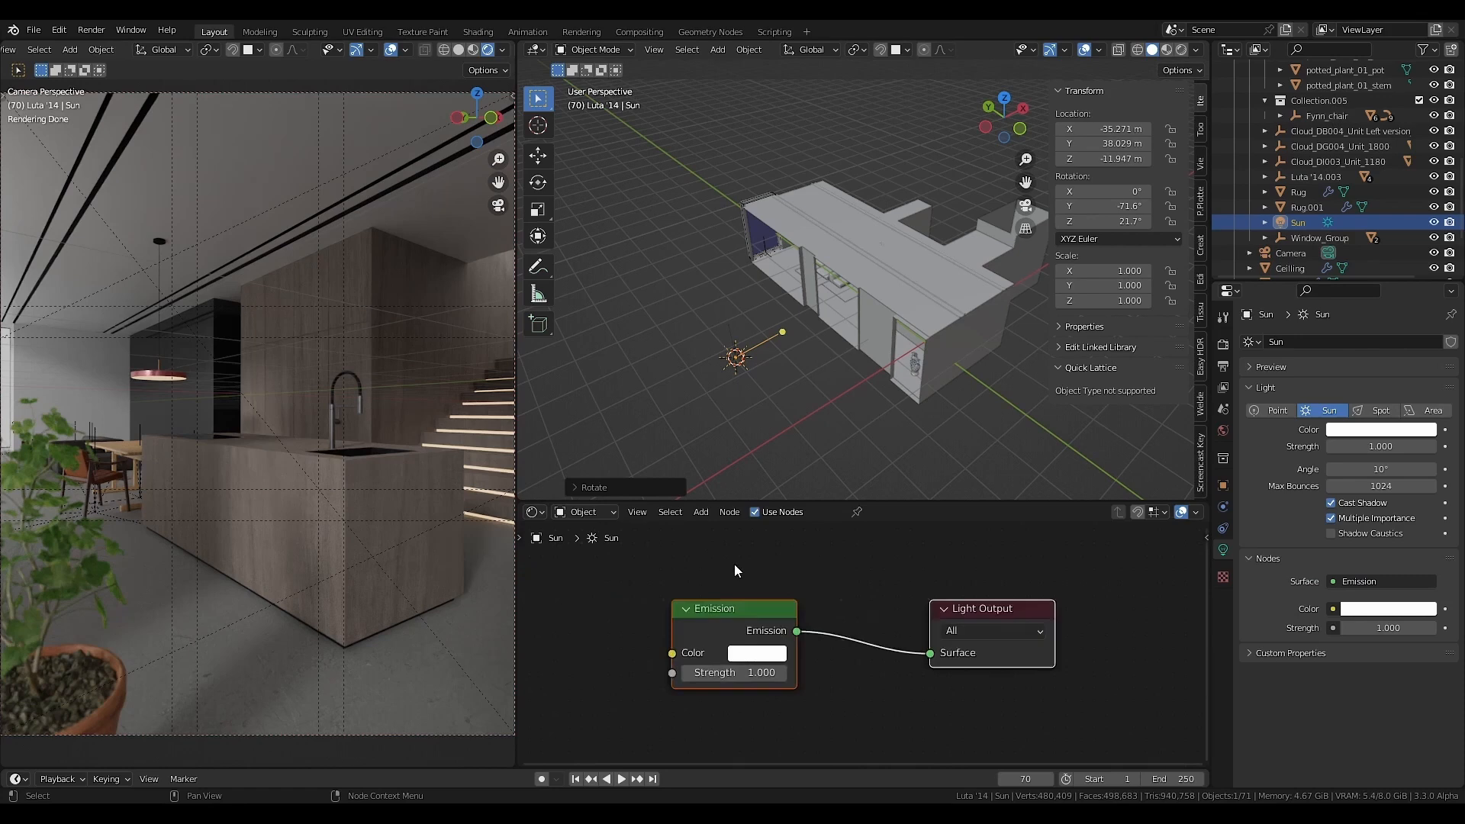
# - Add a Blackbody node feeding the sun's Emission color and set its temperature to 3500
pyautogui.moveTo(705, 628); pyautogui.dragTo(887, 648, button='middle')
pyautogui.scroll(-1, 900, 635)
pyautogui.moveTo(851, 638); pyautogui.dragTo(688, 620)
pyautogui.write('bla')
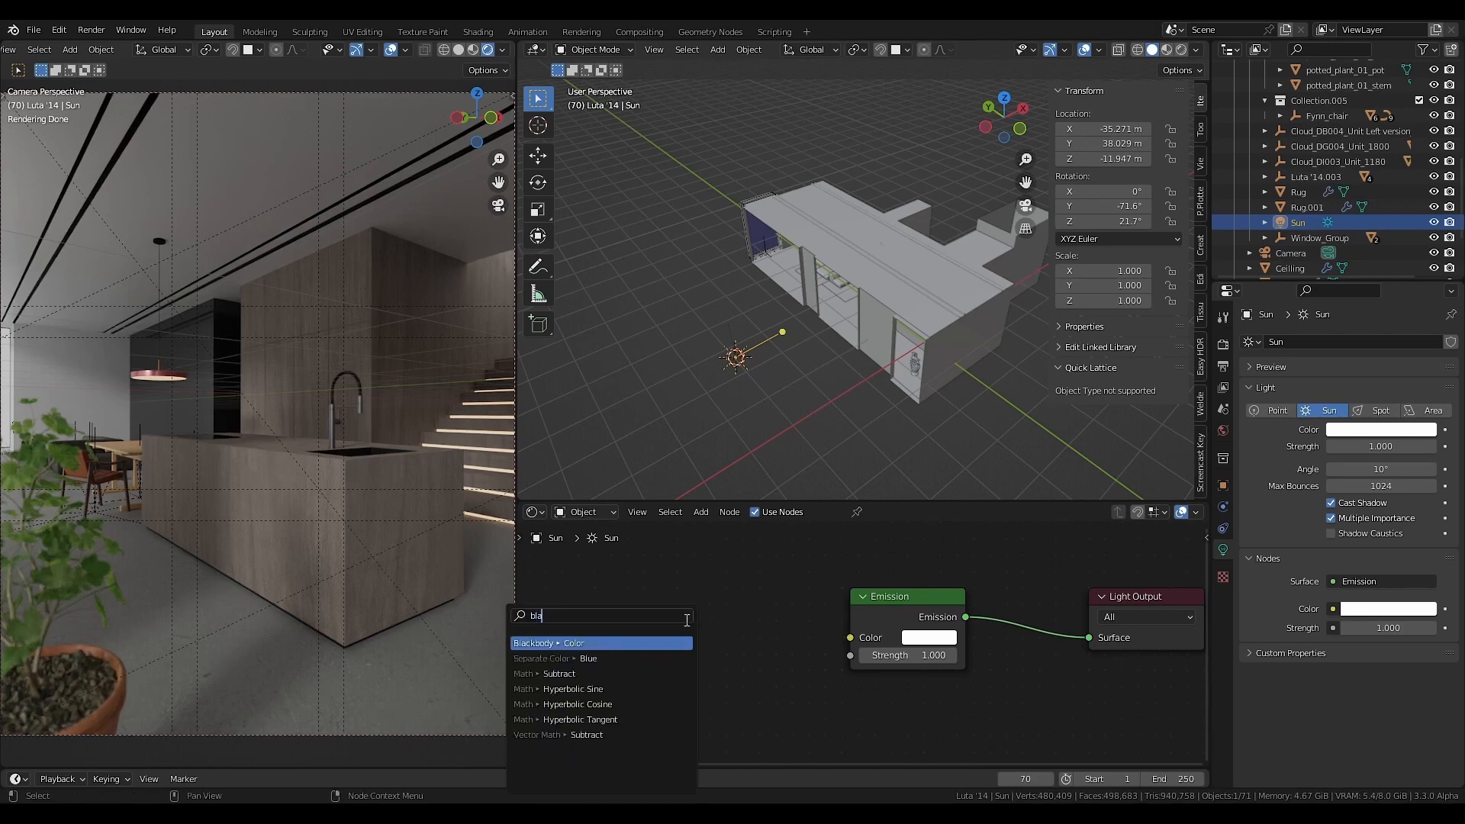
pyautogui.press('Return')
pyautogui.click(750, 615)
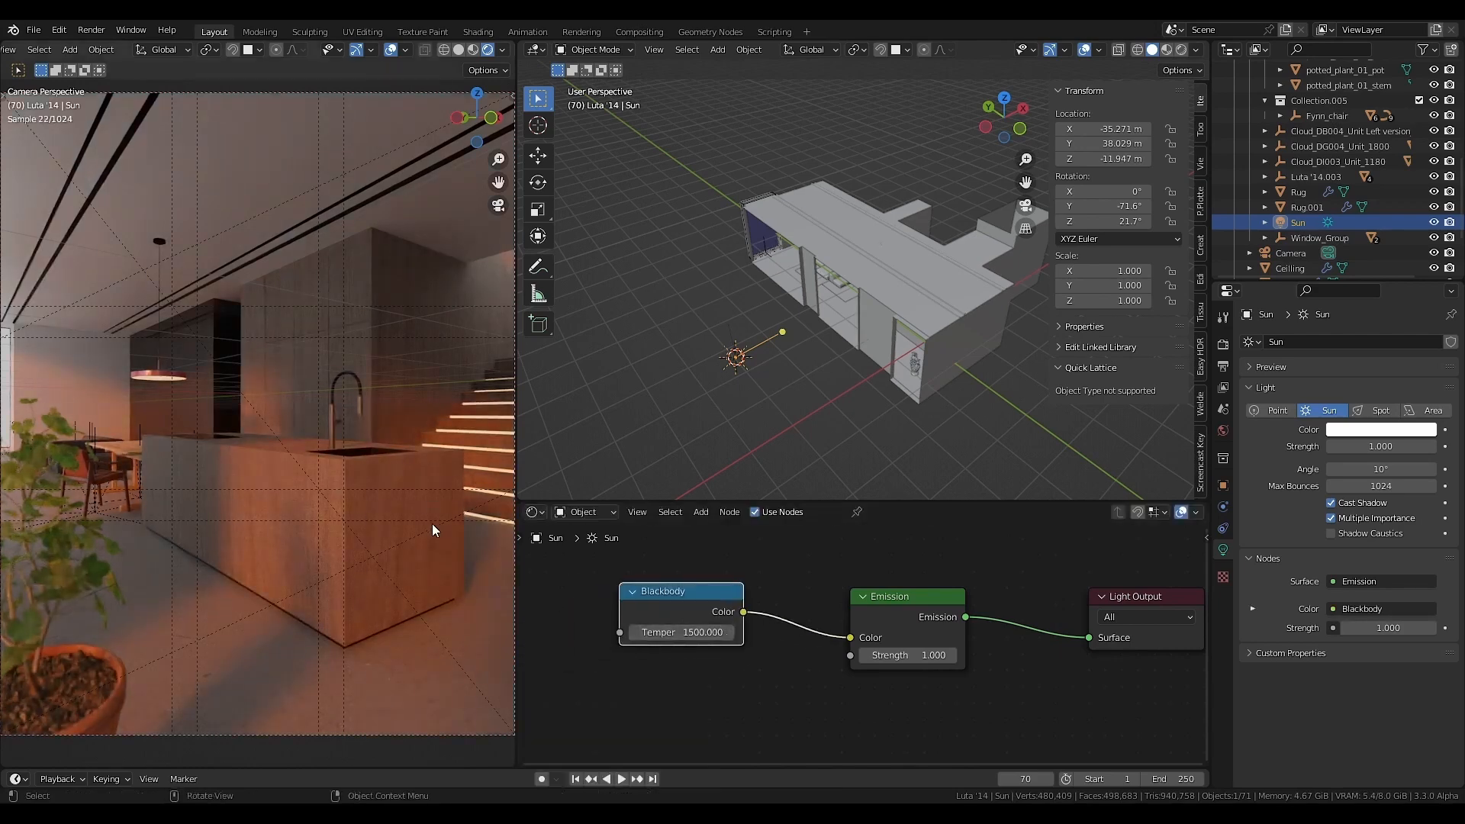
pyautogui.click(680, 632)
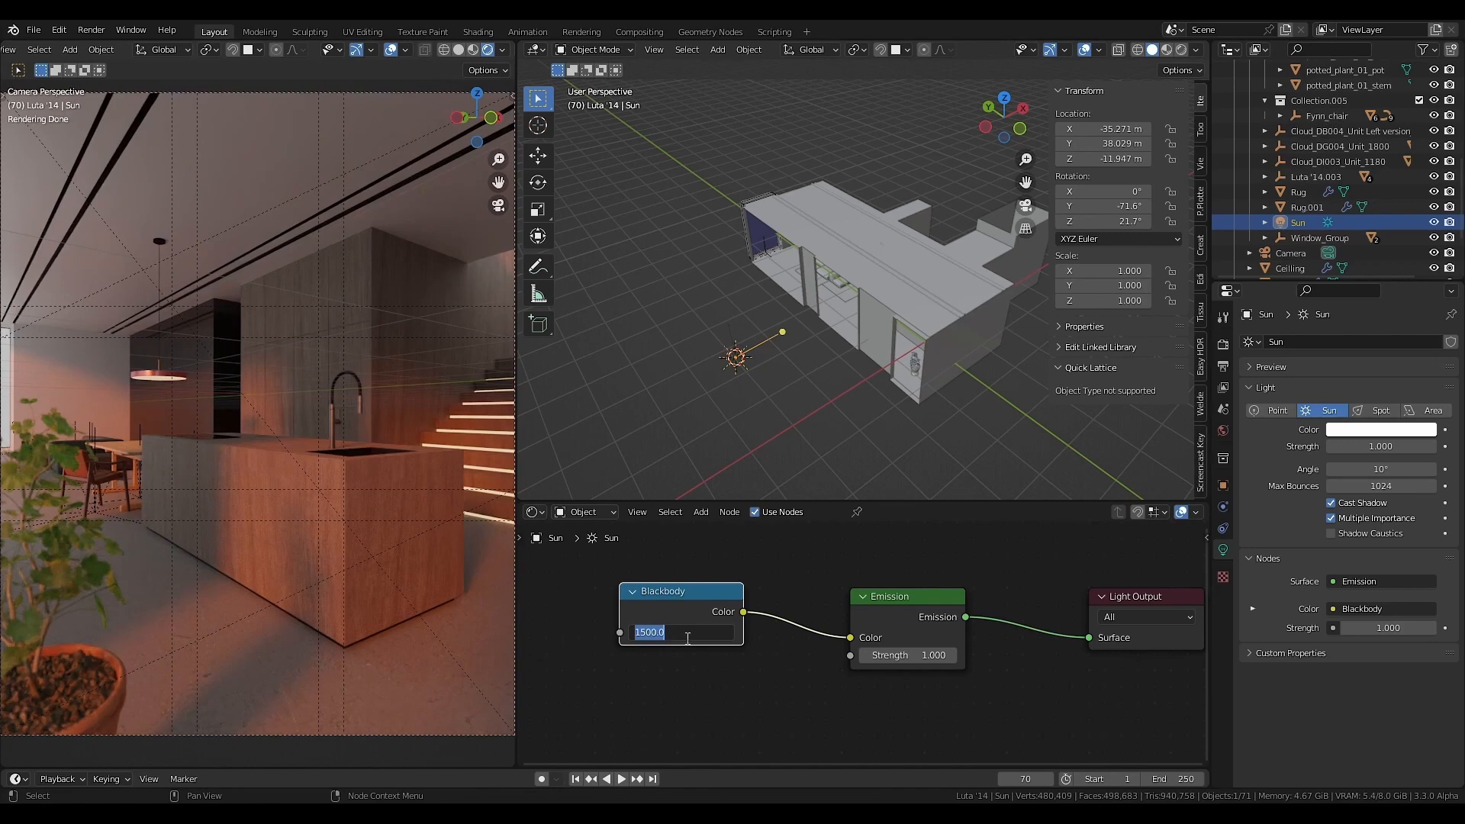
pyautogui.write('350')
pyautogui.press('Return')
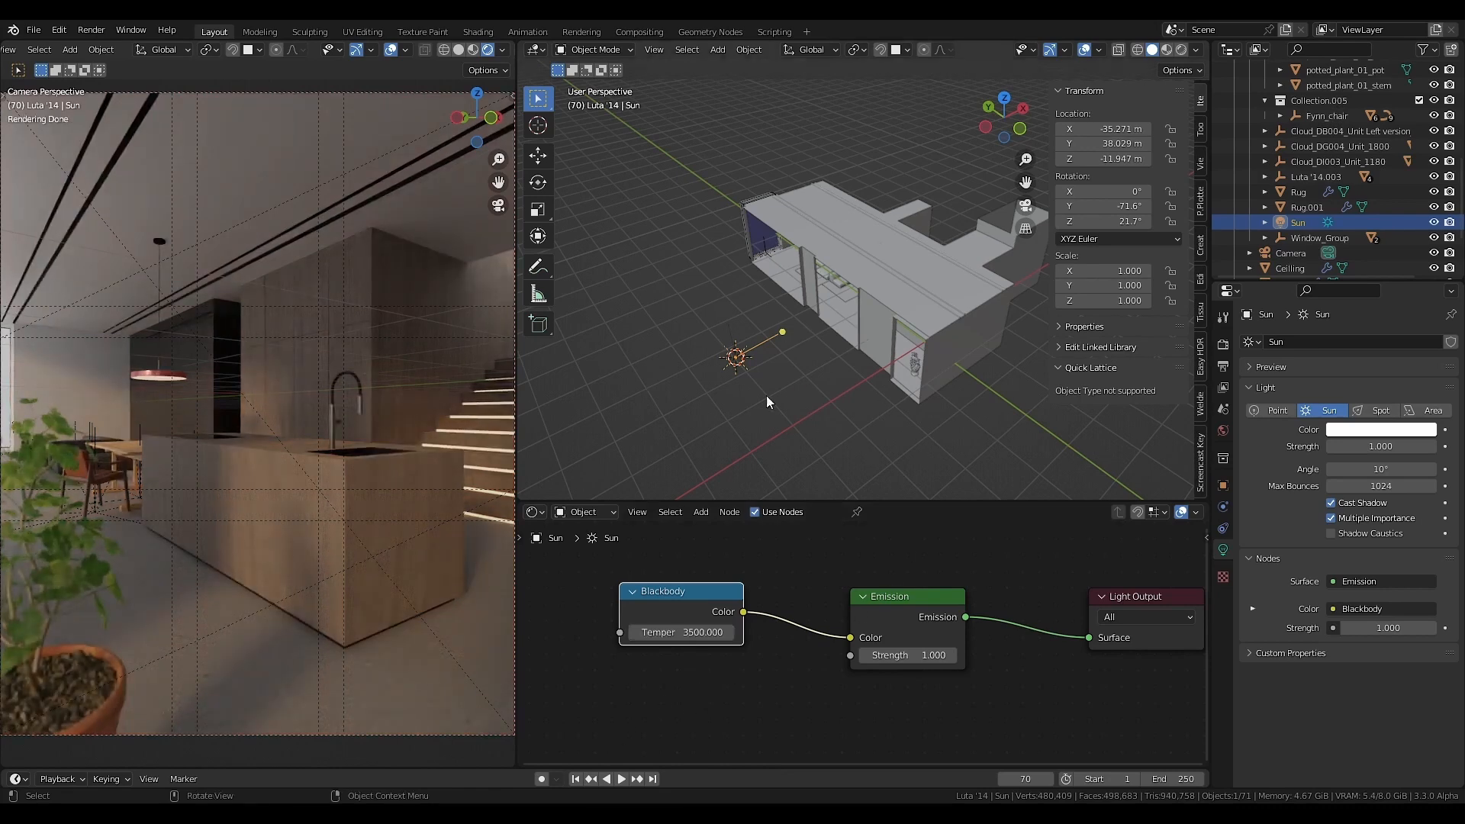
# - Add a Blackbody node feeding the world's Background color and set its temperature to 6500
pyautogui.click(593, 508)
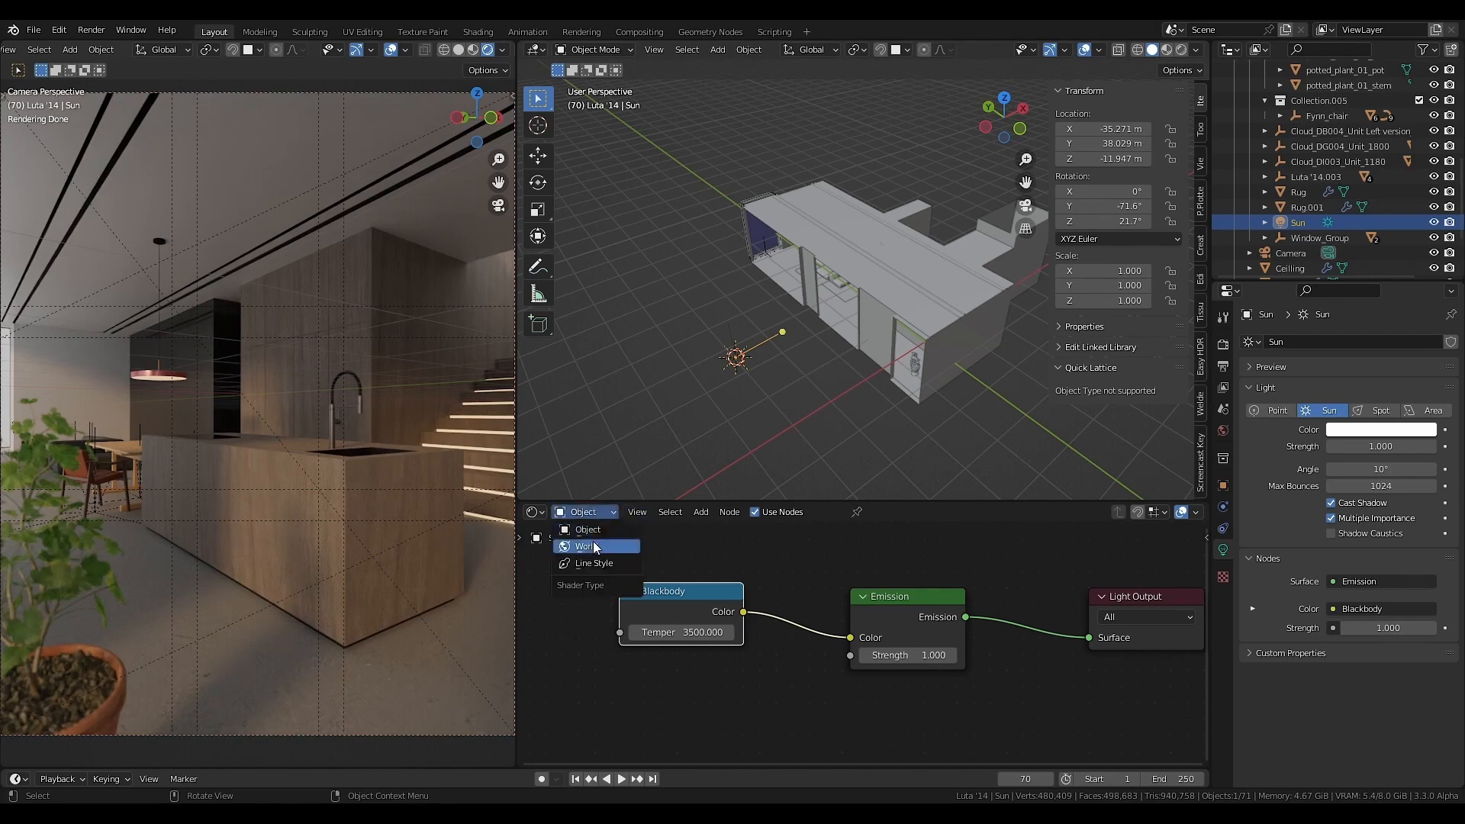
pyautogui.click(593, 541)
pyautogui.press('Home')
pyautogui.moveTo(797, 643); pyautogui.dragTo(709, 640)
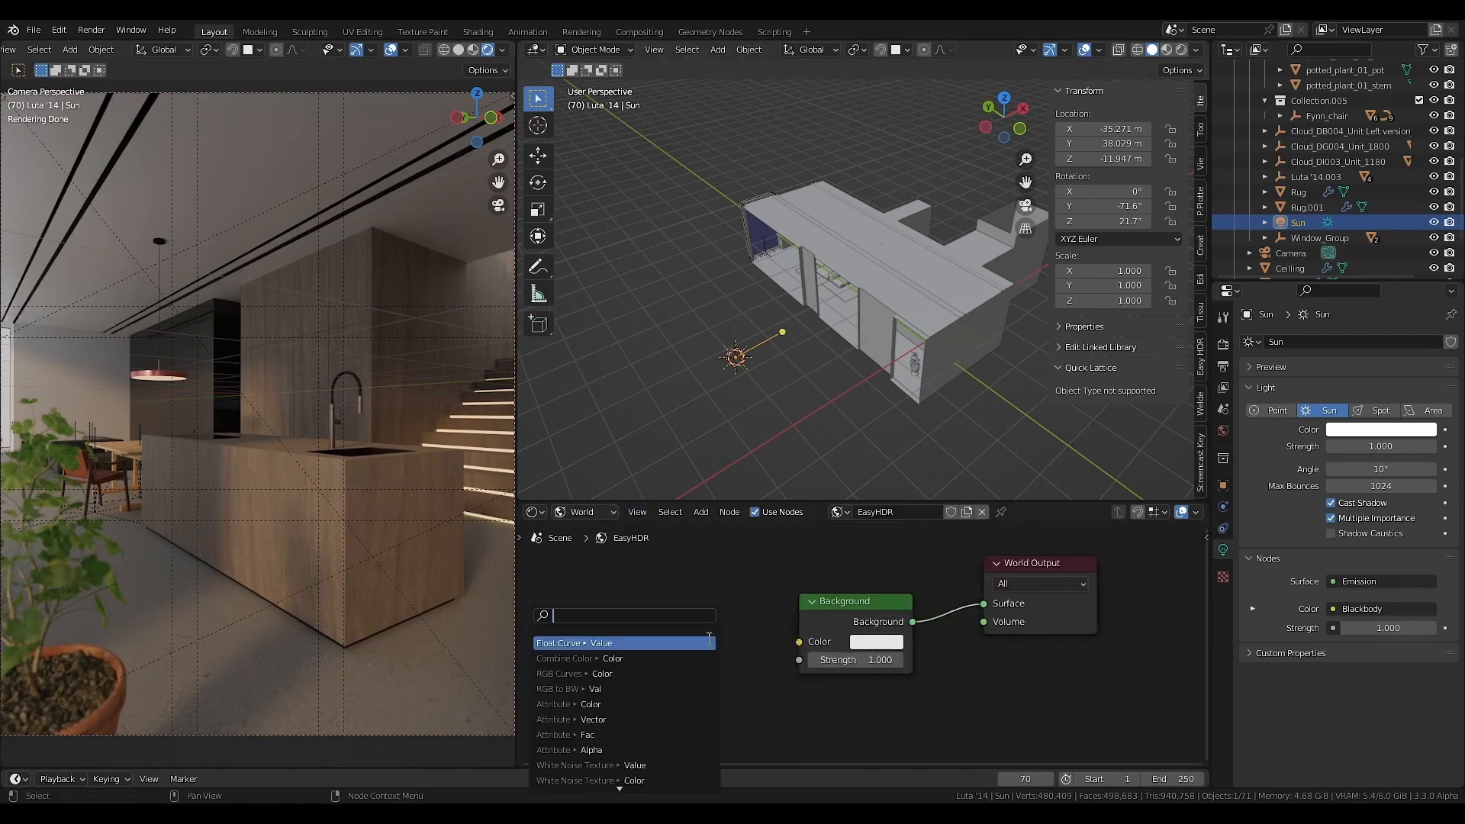
pyautogui.write('bl')
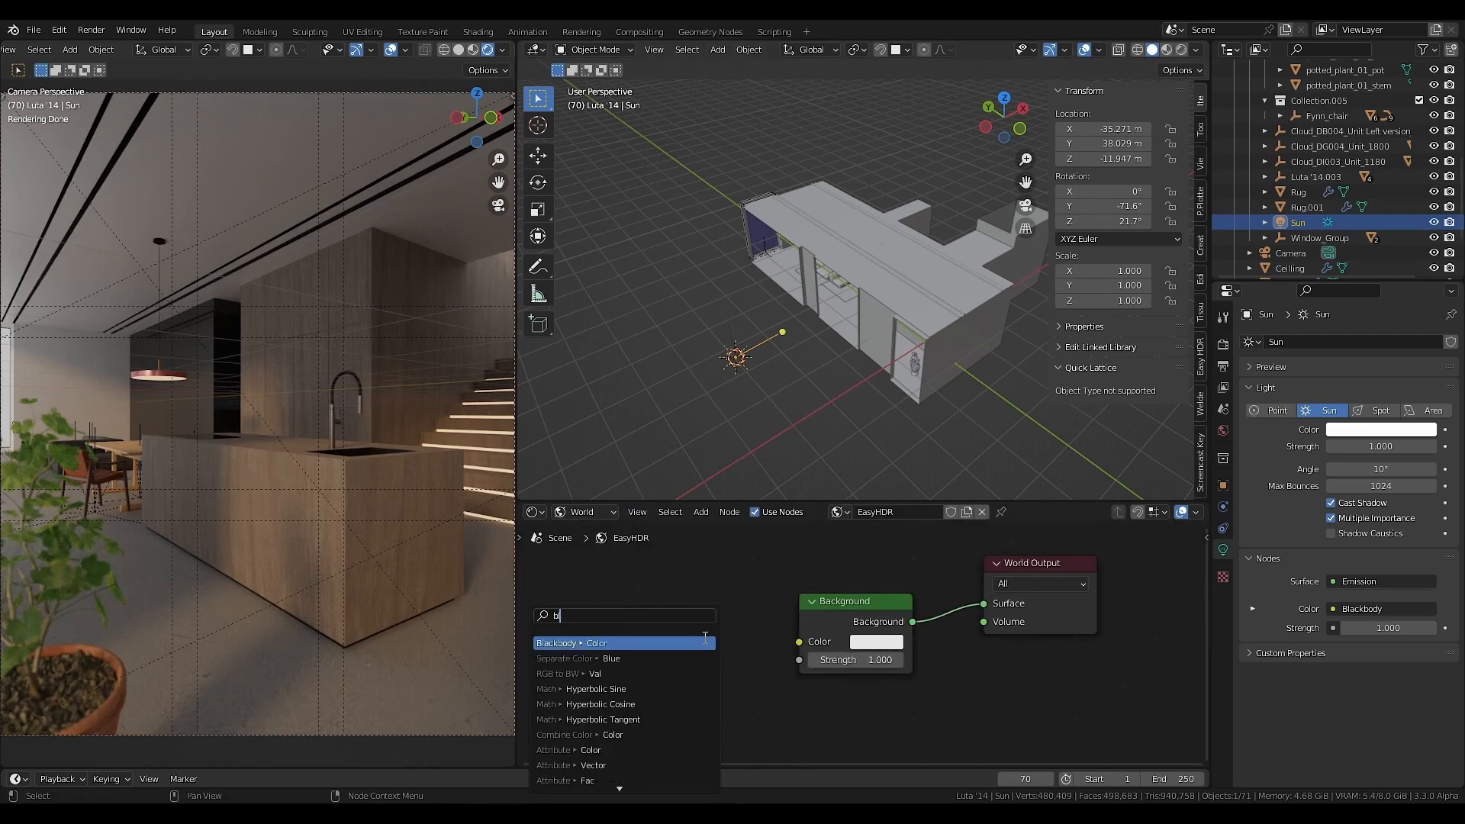
pyautogui.click(705, 643)
pyautogui.click(692, 621)
pyautogui.click(640, 655)
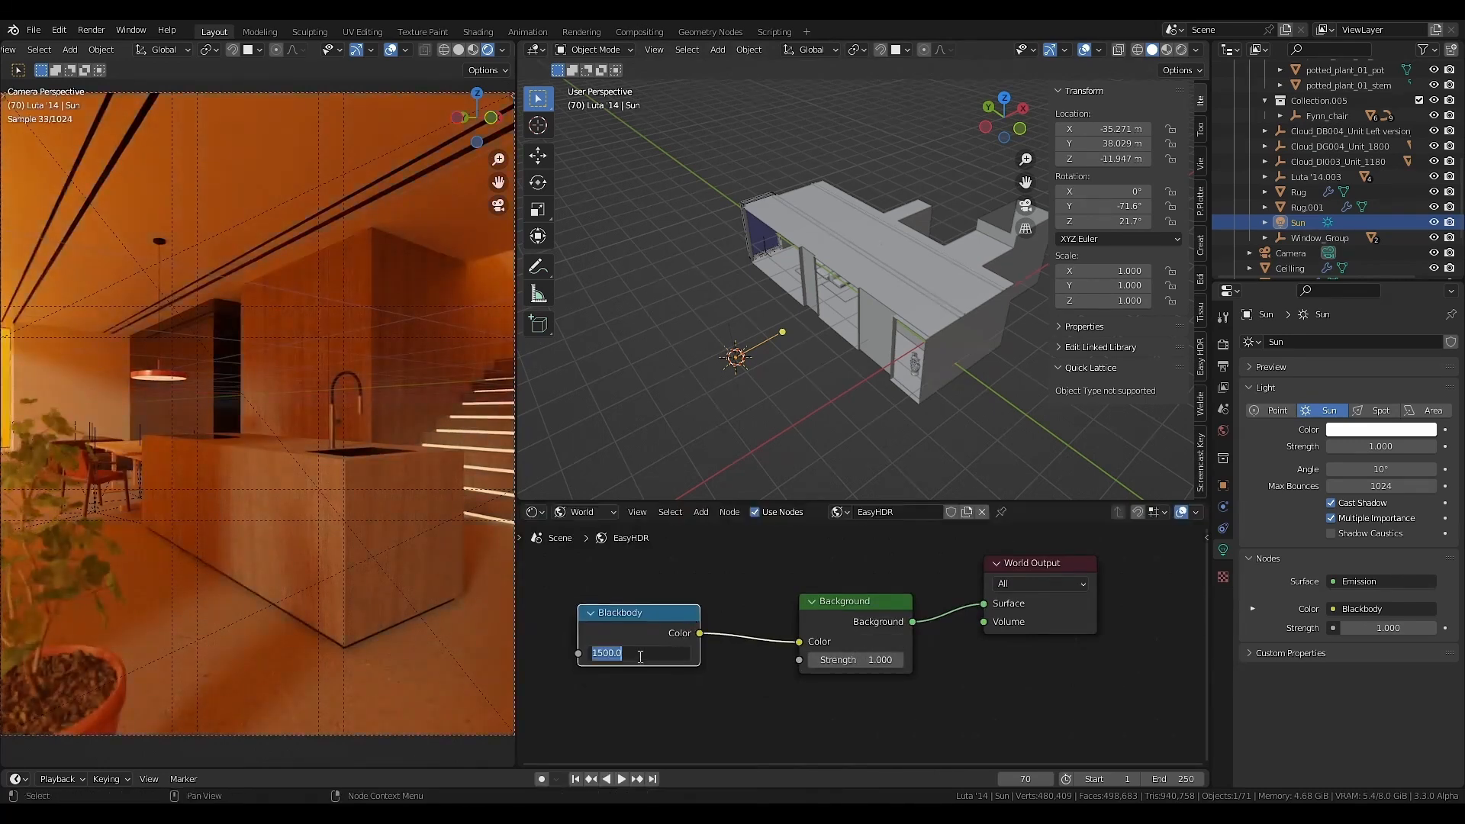
pyautogui.write('6500')
pyautogui.press('Return')
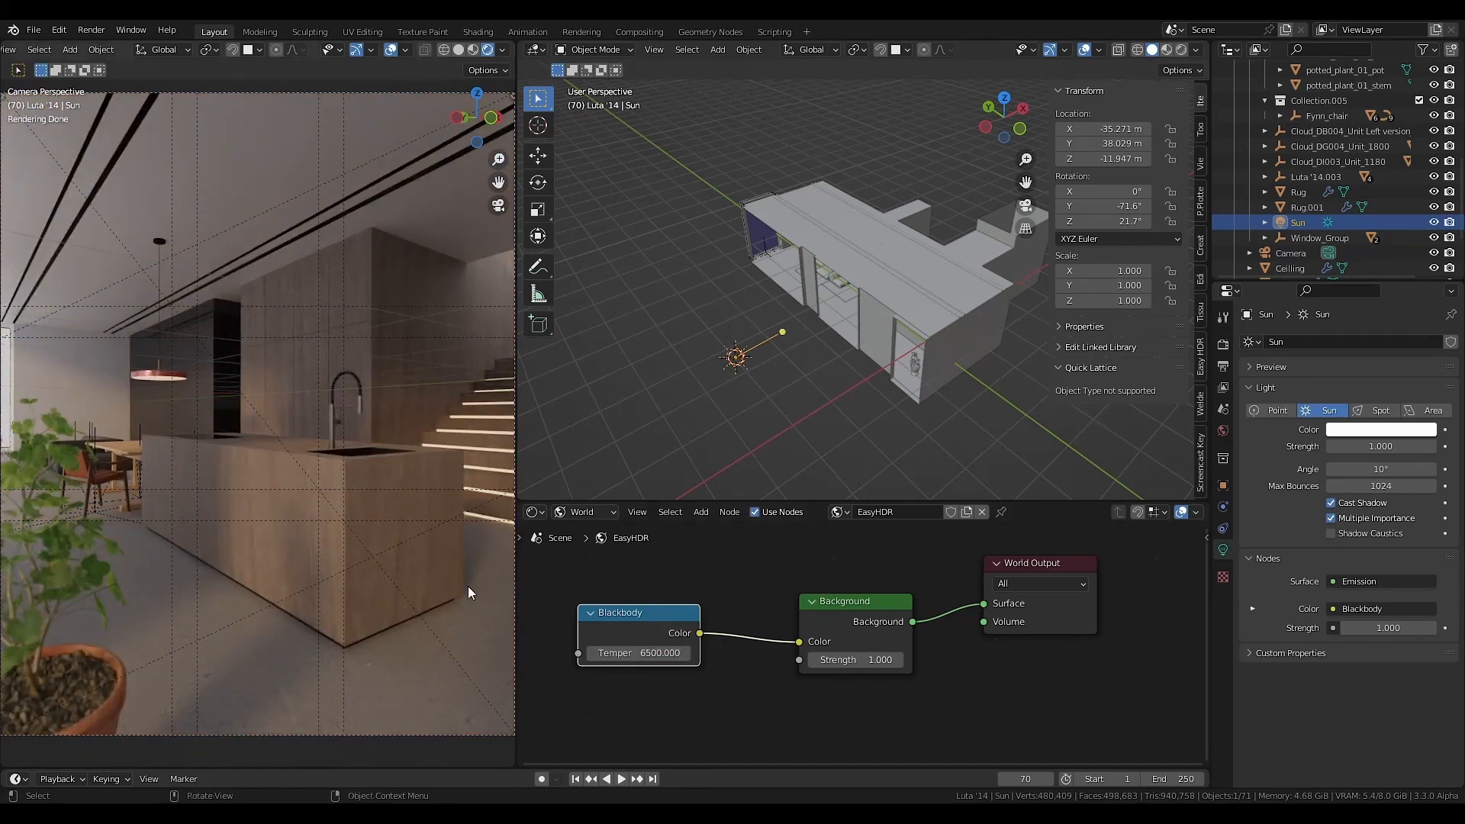
# - Review the viewport and render sampling settings, including the available render sampling presets
pyautogui.click(1223, 346)
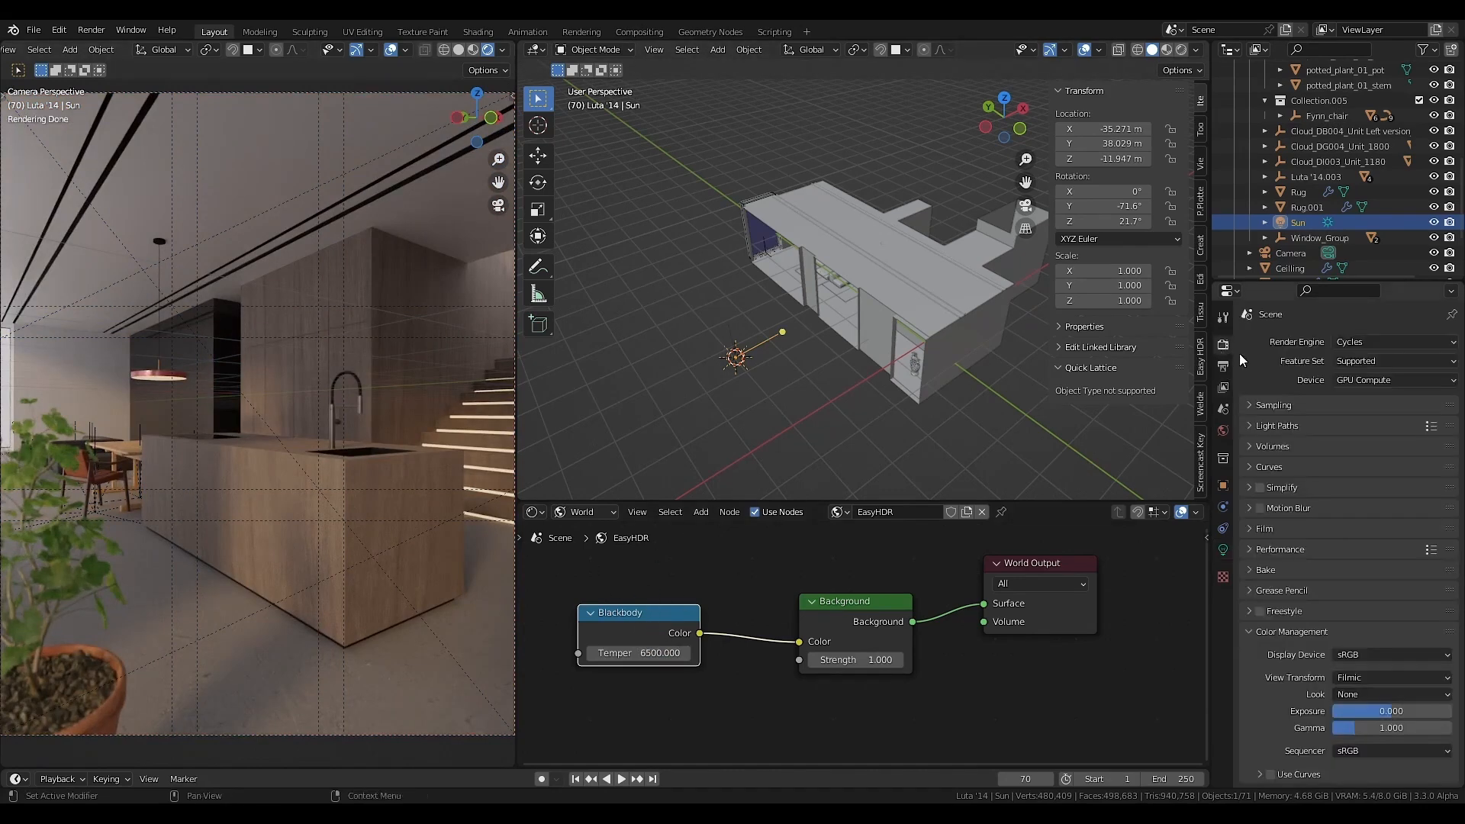
pyautogui.click(1288, 406)
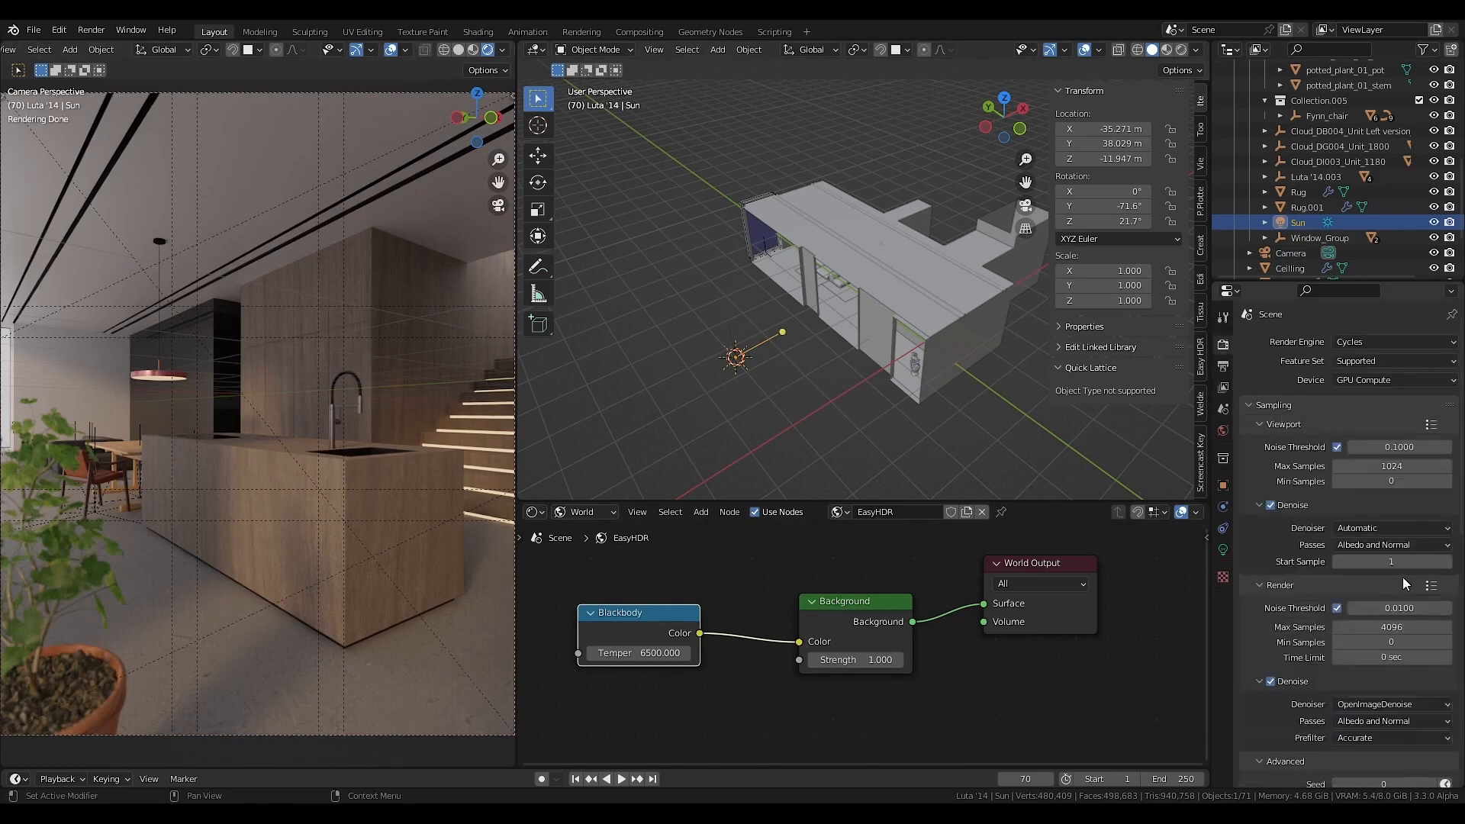
pyautogui.click(1432, 585)
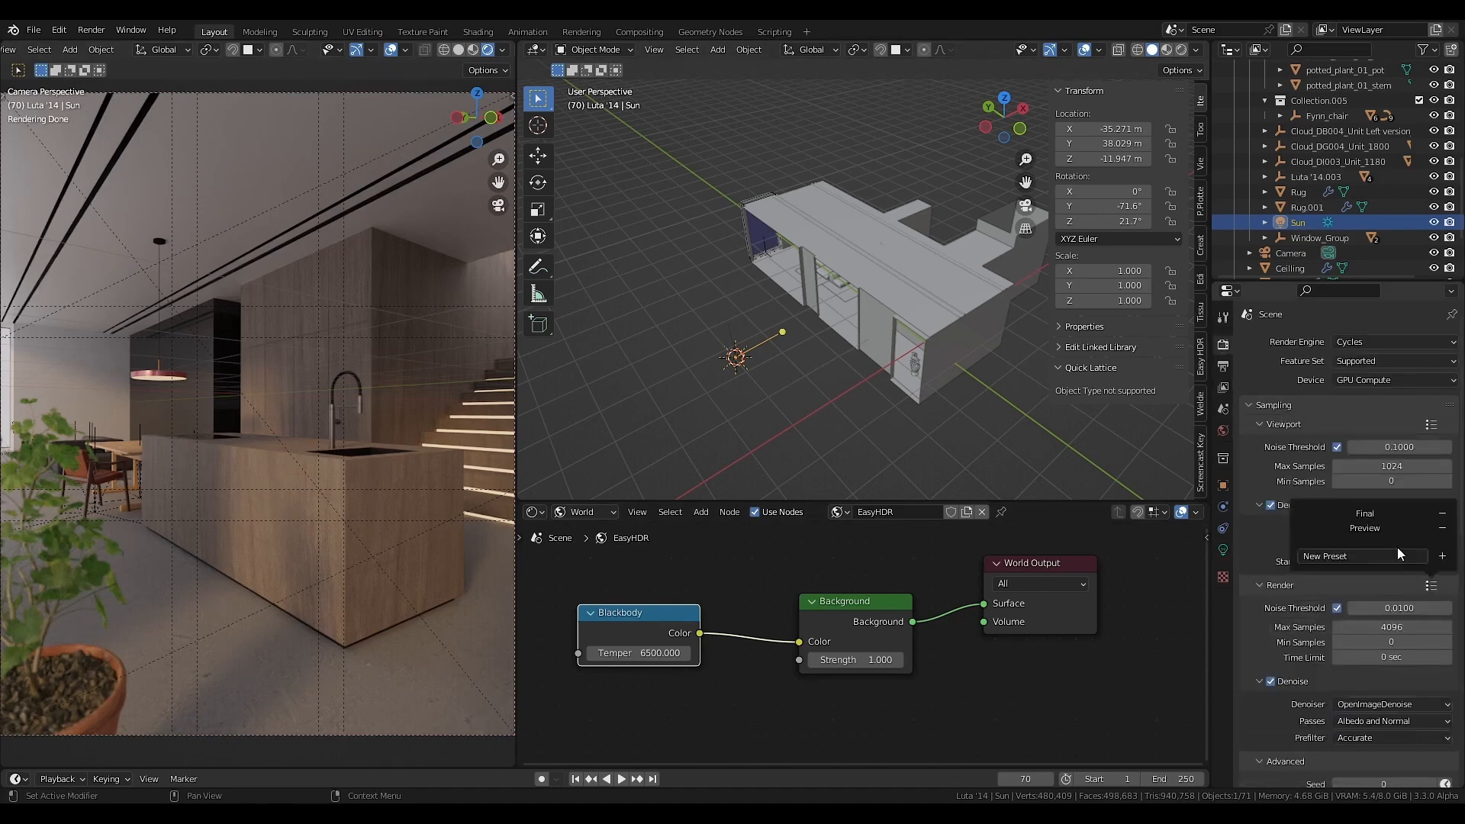
pyautogui.click(1282, 410)
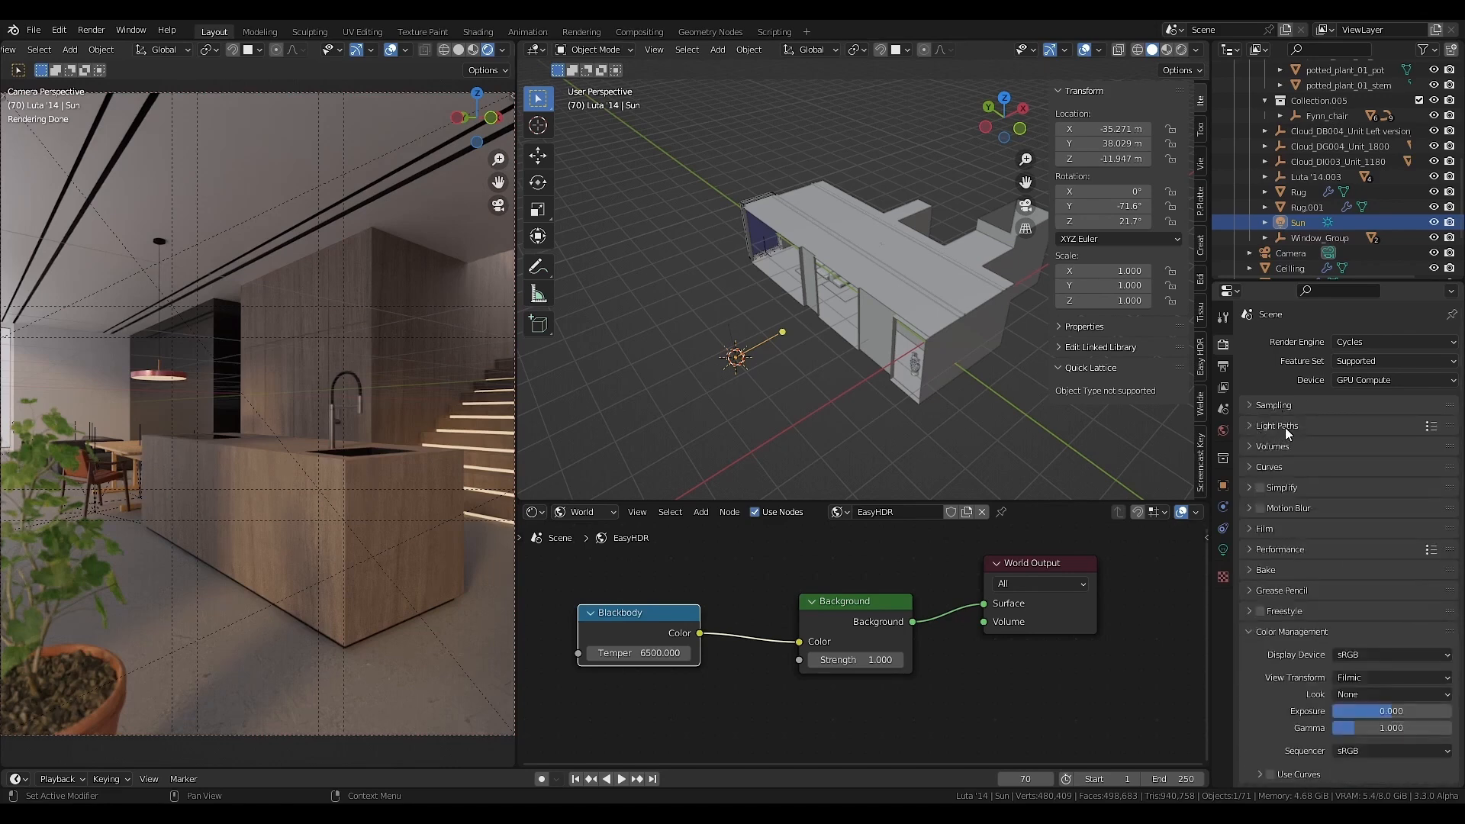
# - Try the Full Global Illumination preset for the light paths and apply the Limited Global Illumination preset instead
pyautogui.click(1431, 426)
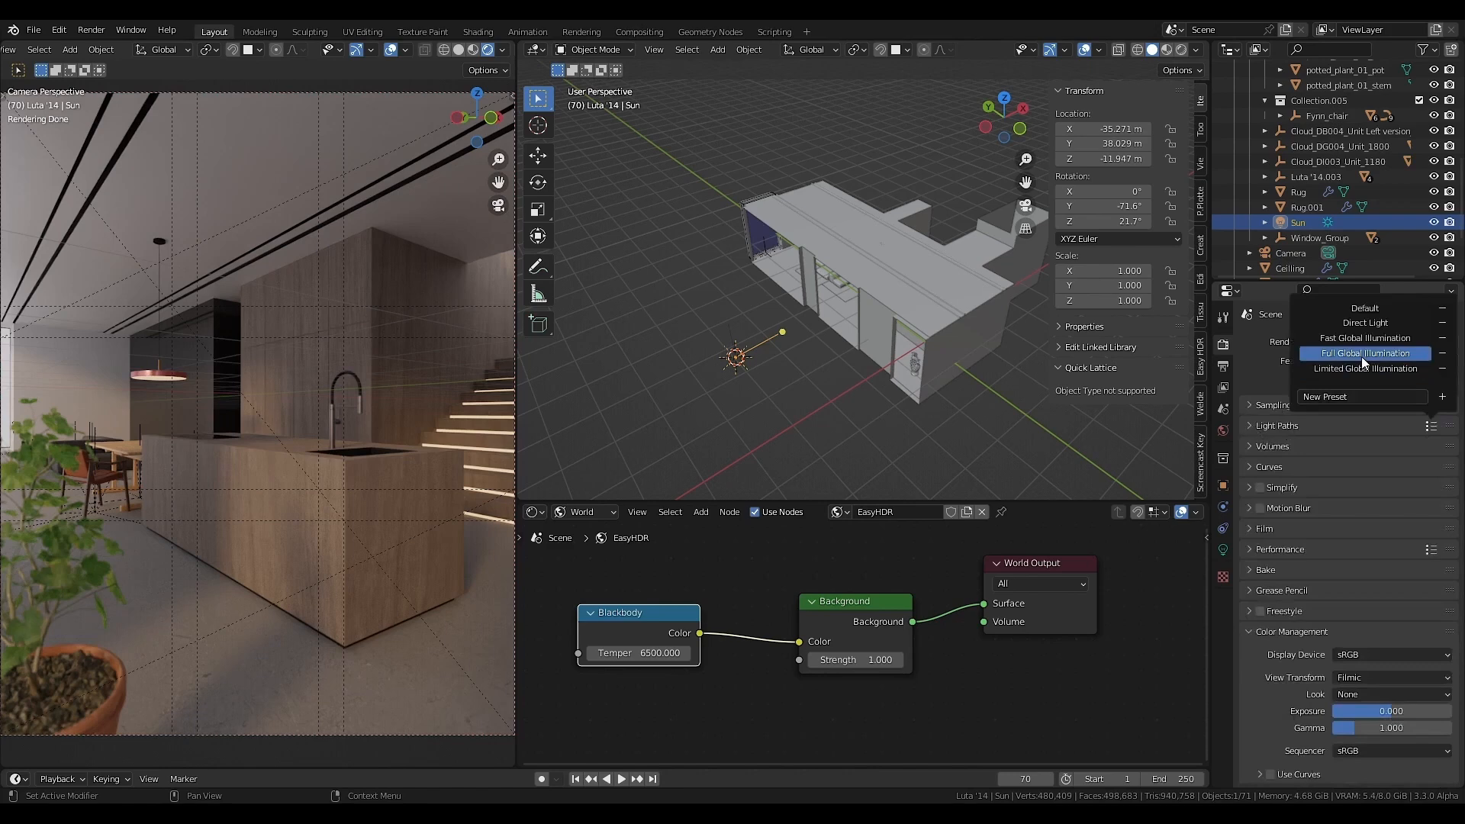
pyautogui.click(1364, 356)
pyautogui.click(1431, 426)
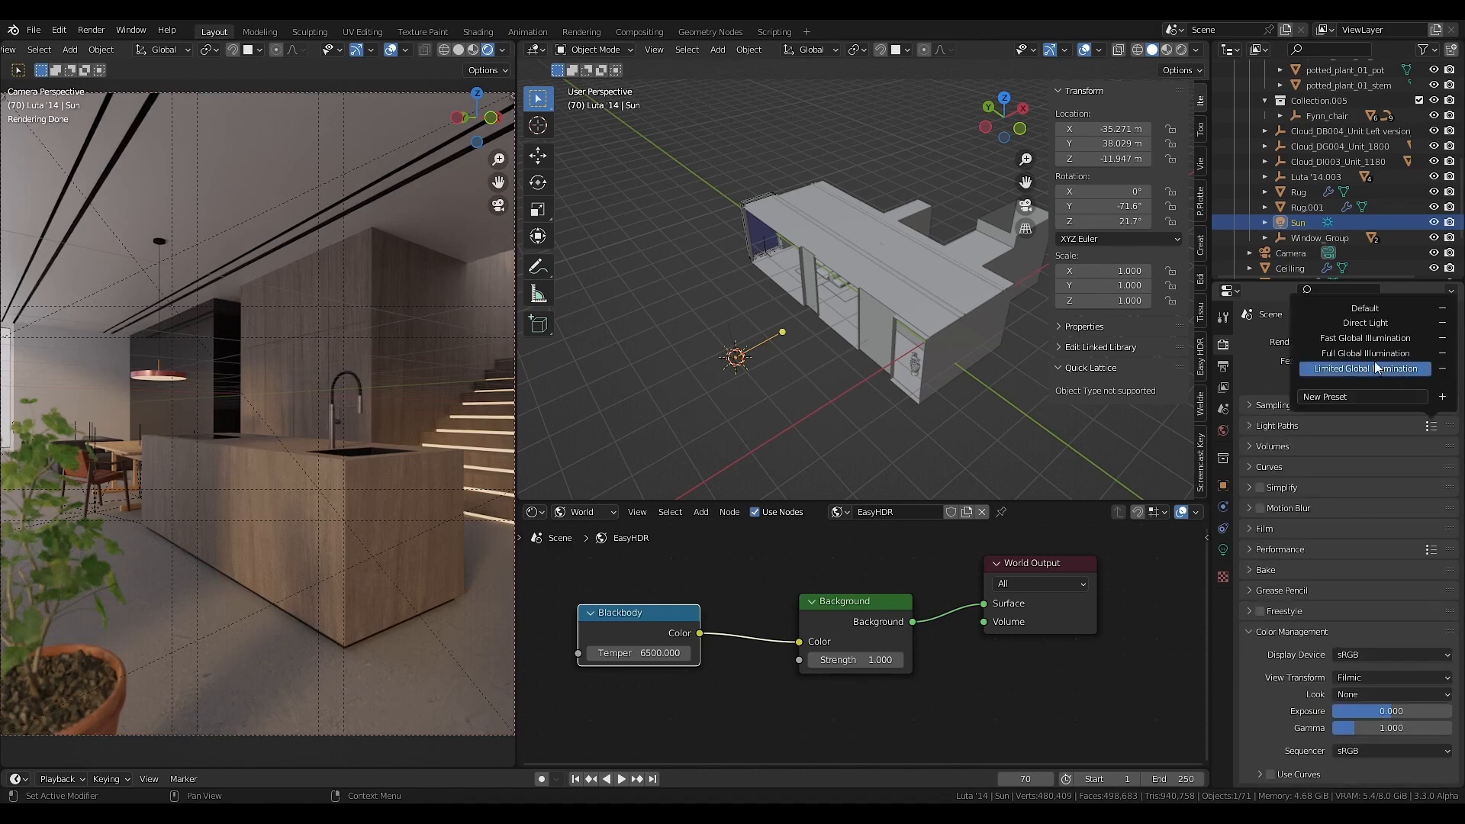
pyautogui.click(1365, 369)
pyautogui.click(1276, 425)
pyautogui.click(1276, 426)
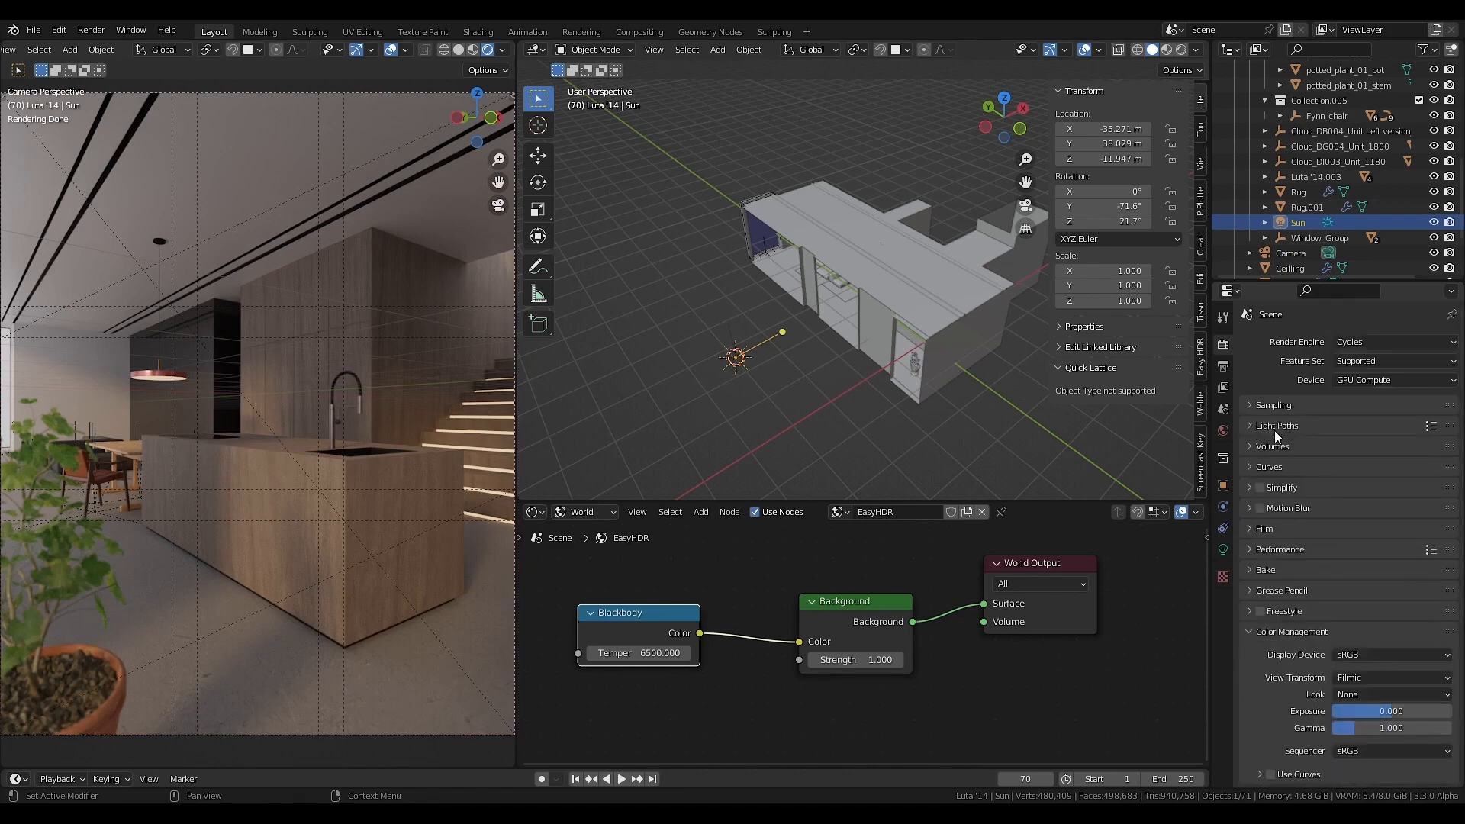
# - Examine the render performance settings for threads, memory tiling, final render and viewport
pyautogui.click(1283, 549)
pyautogui.scroll(-3, 1295, 648)
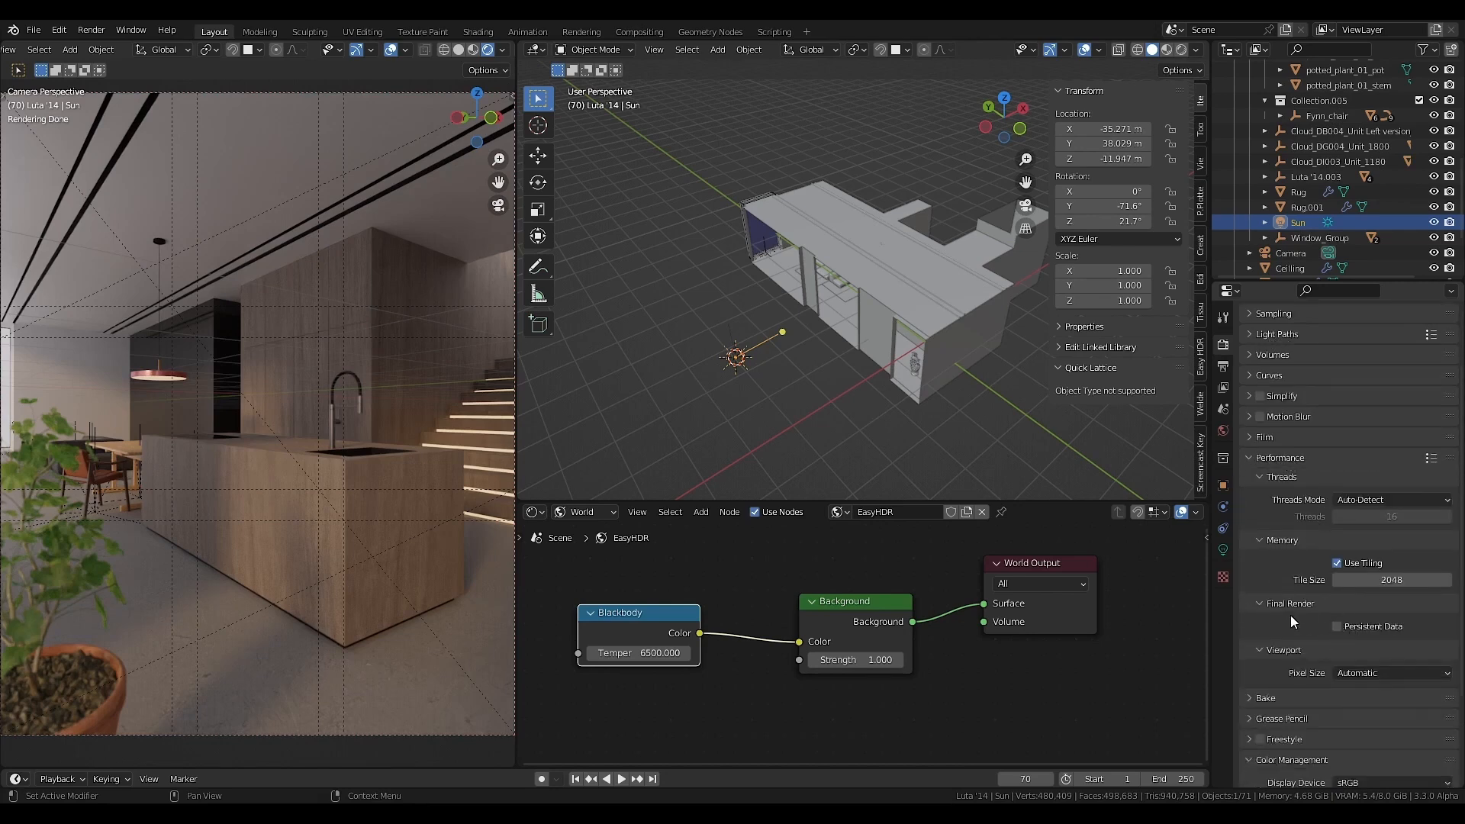
pyautogui.click(1267, 457)
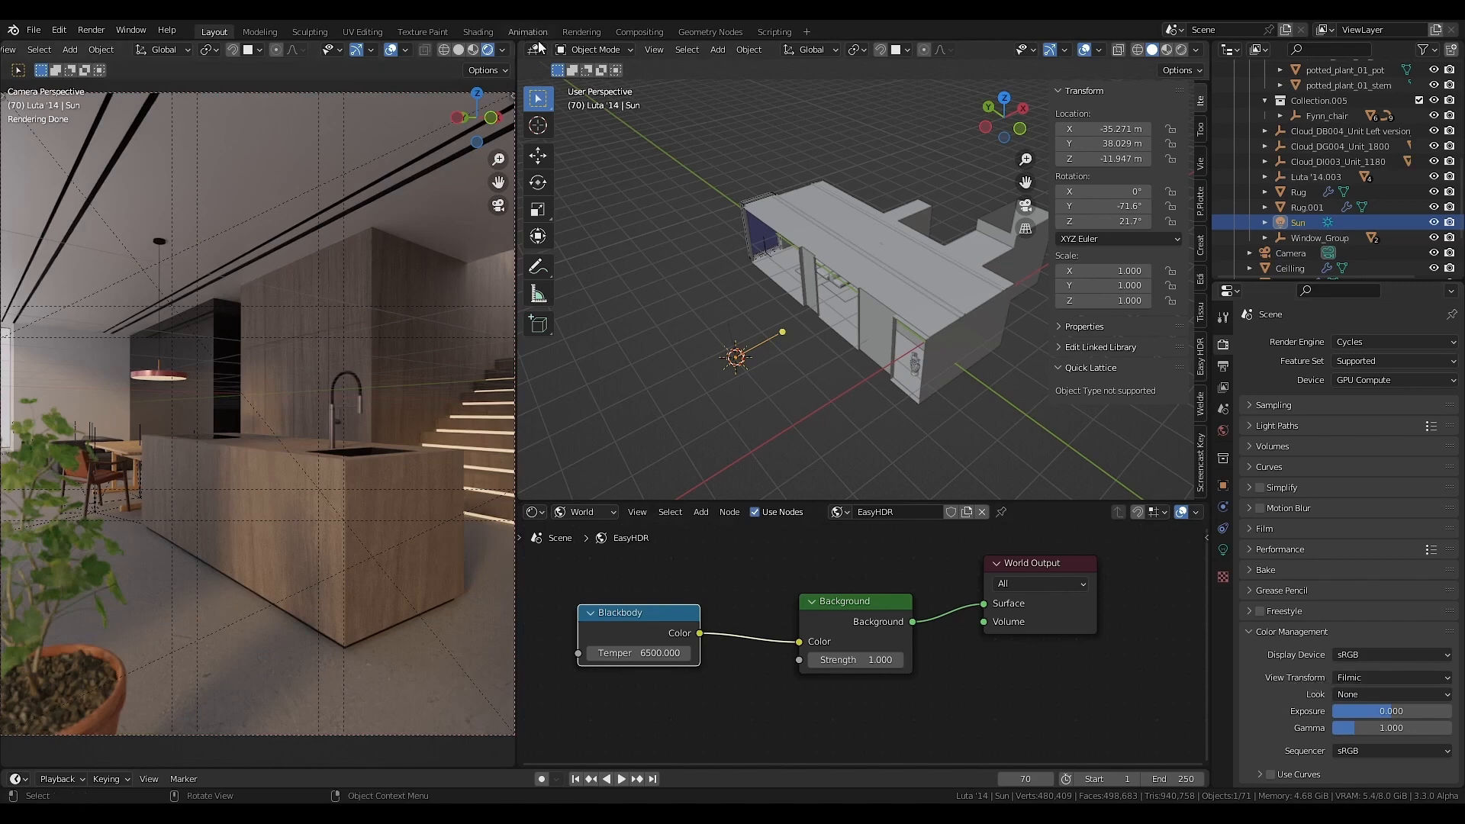
# - Set the color management look to High Contrast and the exposure to 1
pyautogui.click(1343, 695)
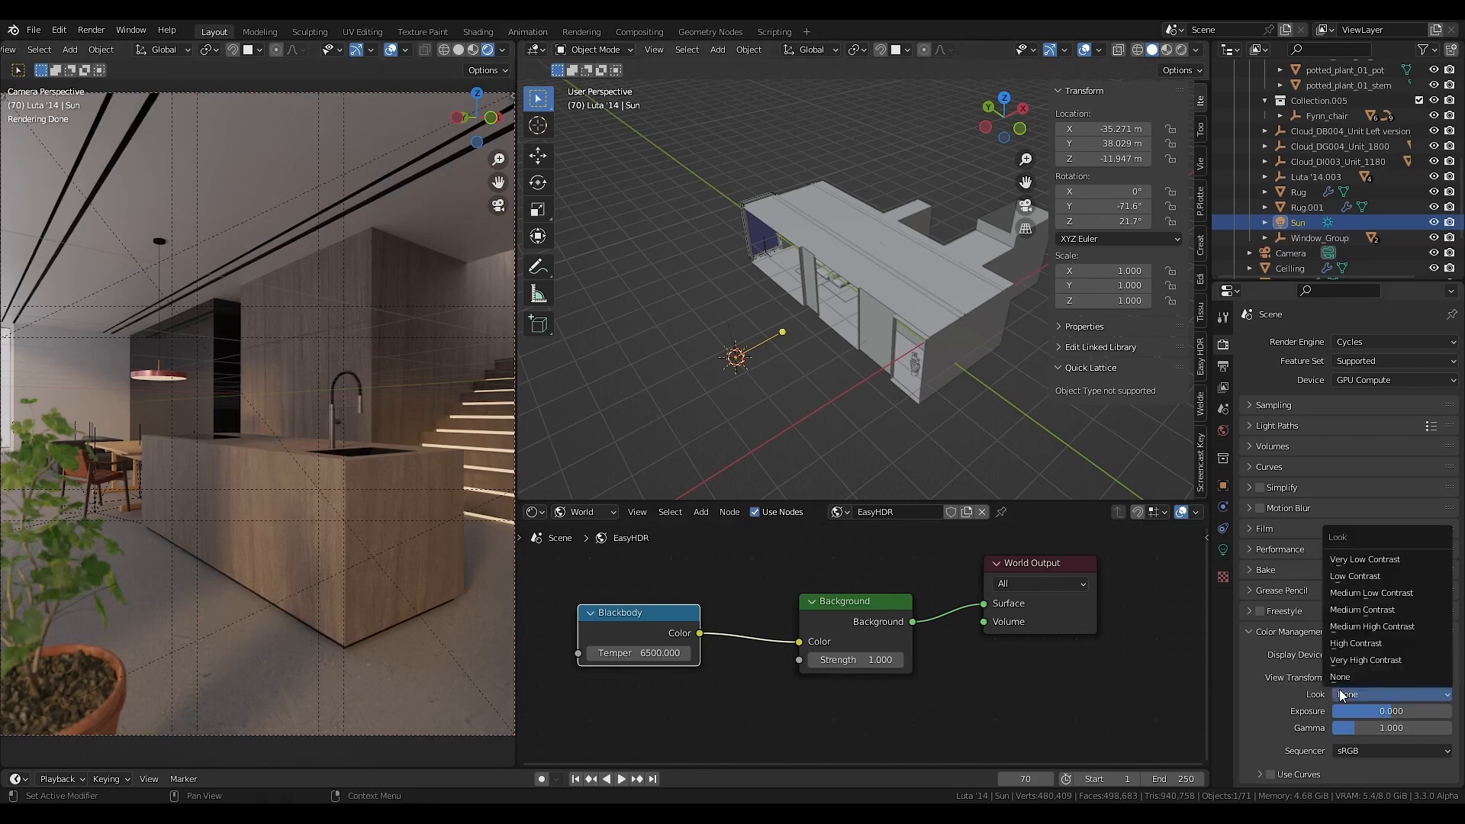
pyautogui.click(1359, 643)
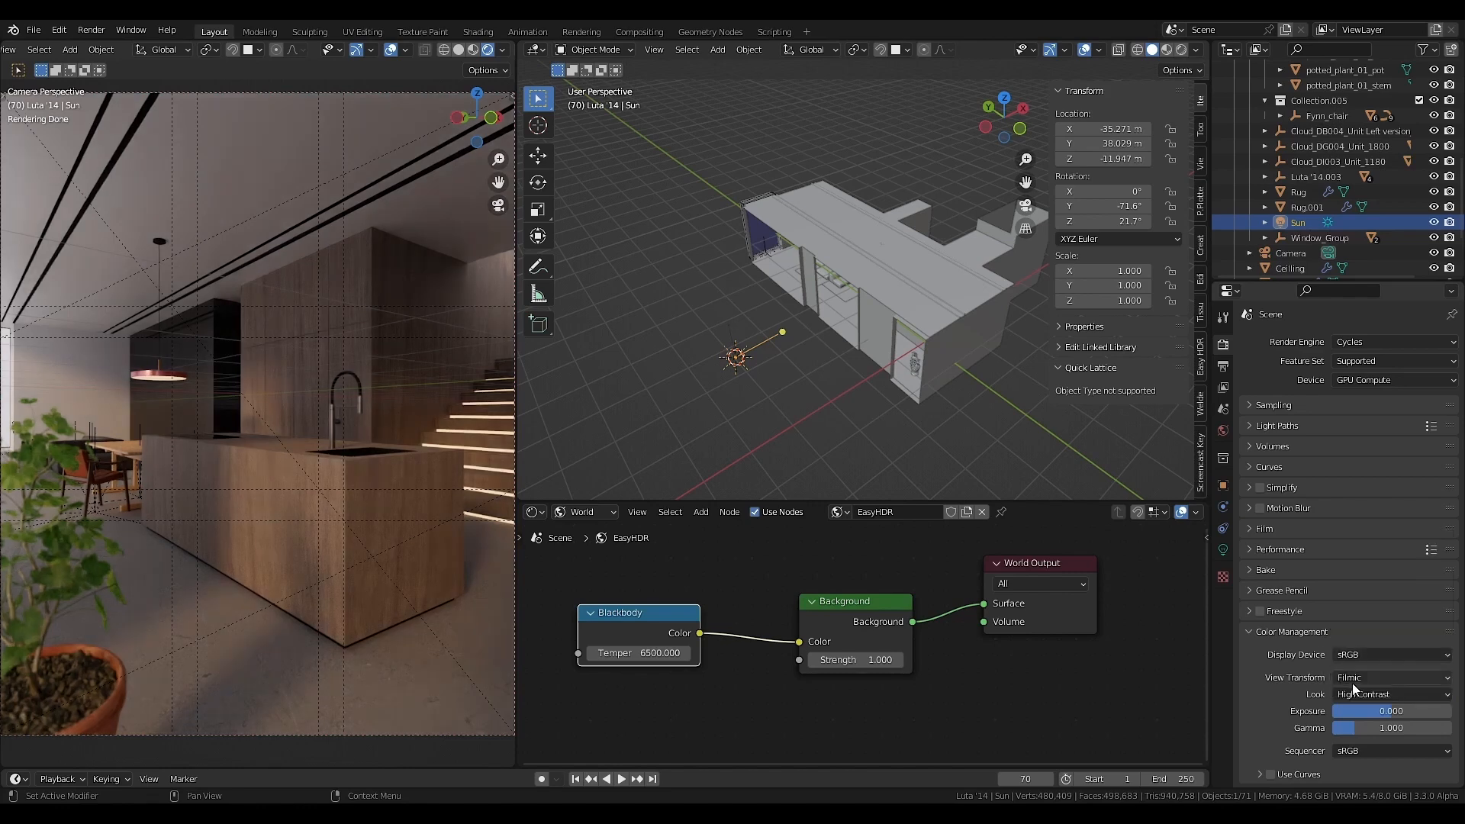
pyautogui.doubleClick(1368, 712)
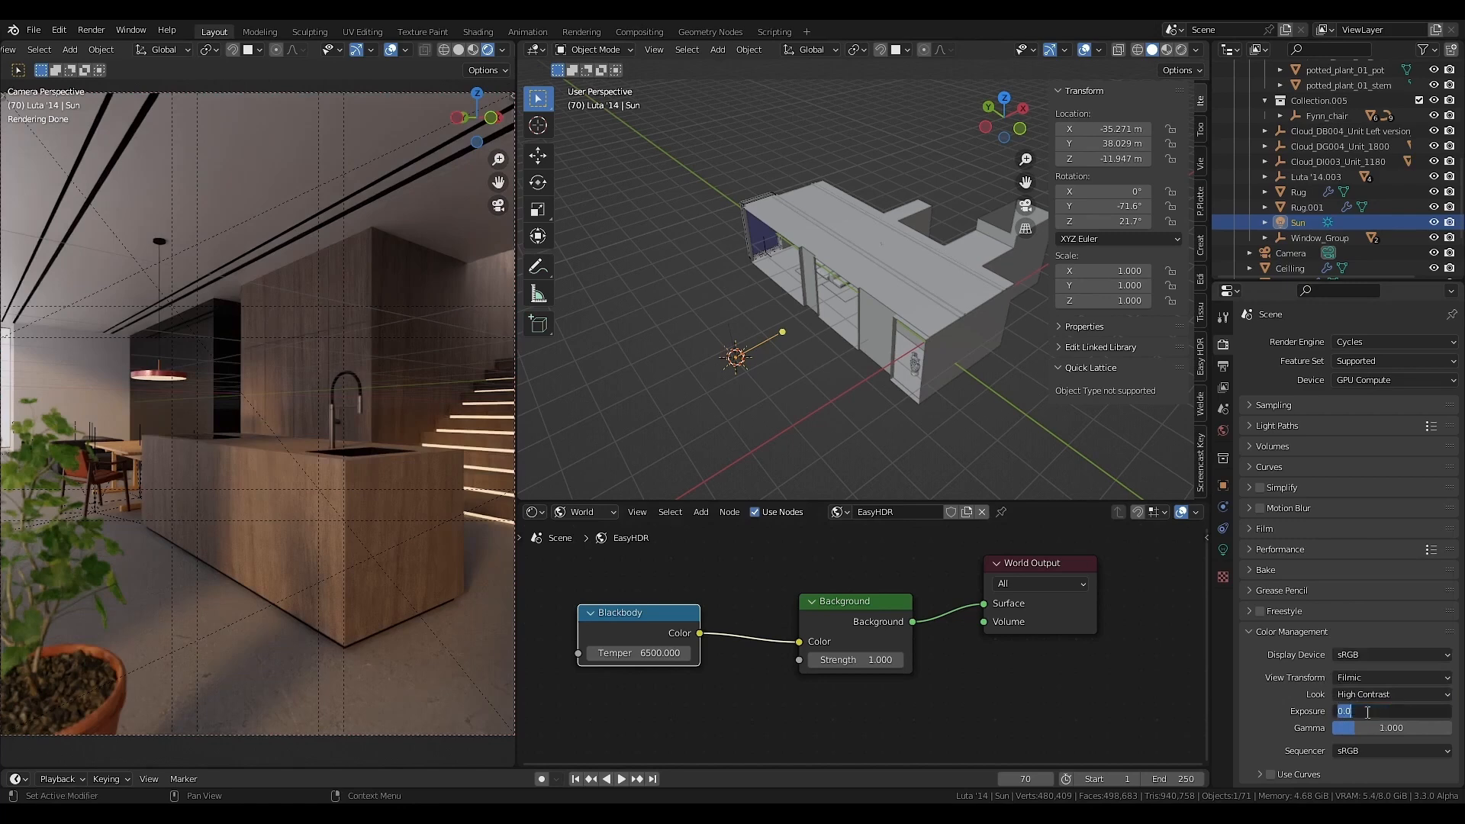
pyautogui.write('1')
pyautogui.press('Return')
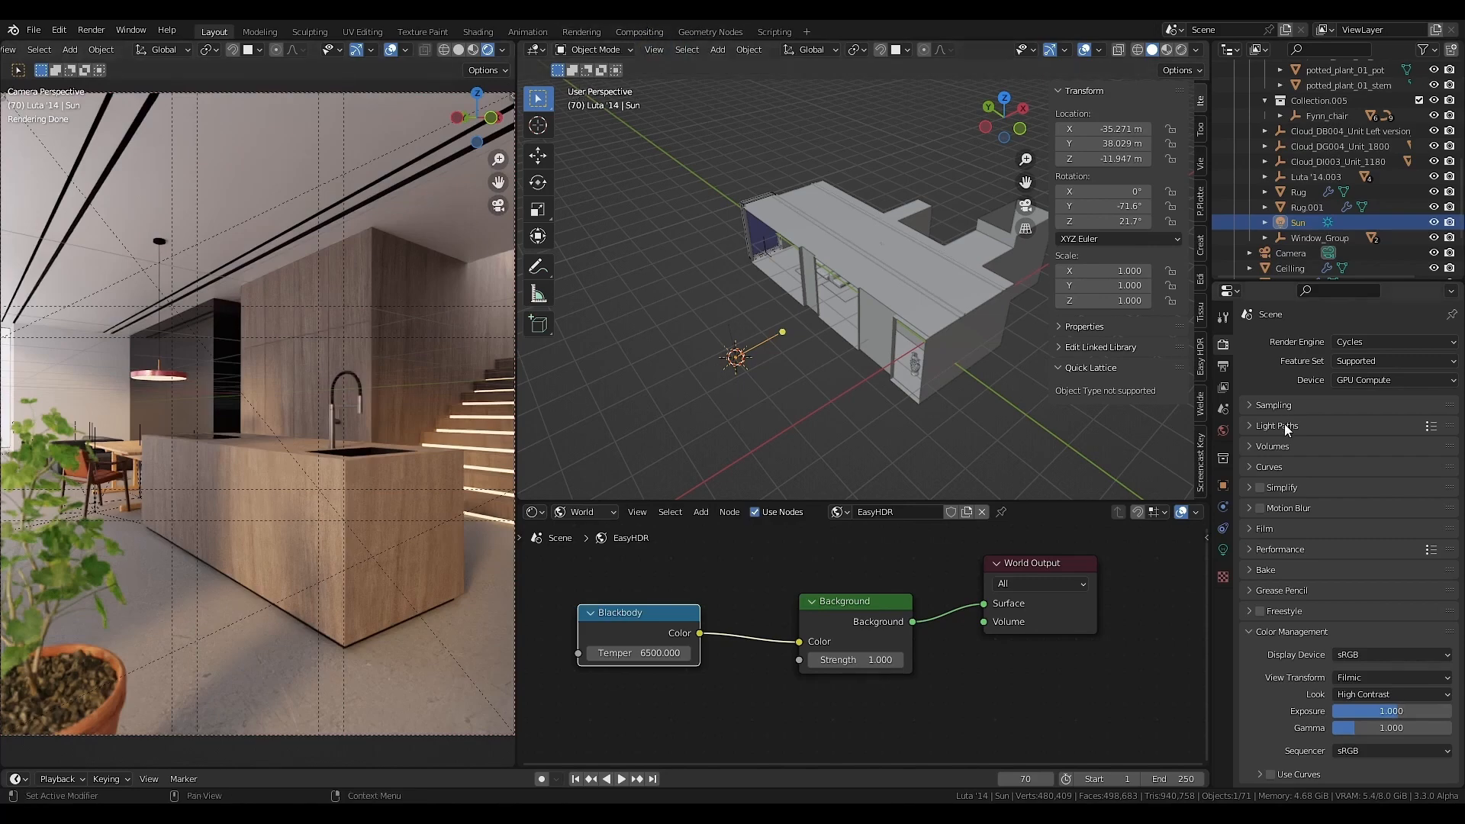
# - Enable the Denoising Data, Glossy Direct, Glossy Indirect, Shadow and Ambient Occlusion passes for the view layer
pyautogui.click(1227, 389)
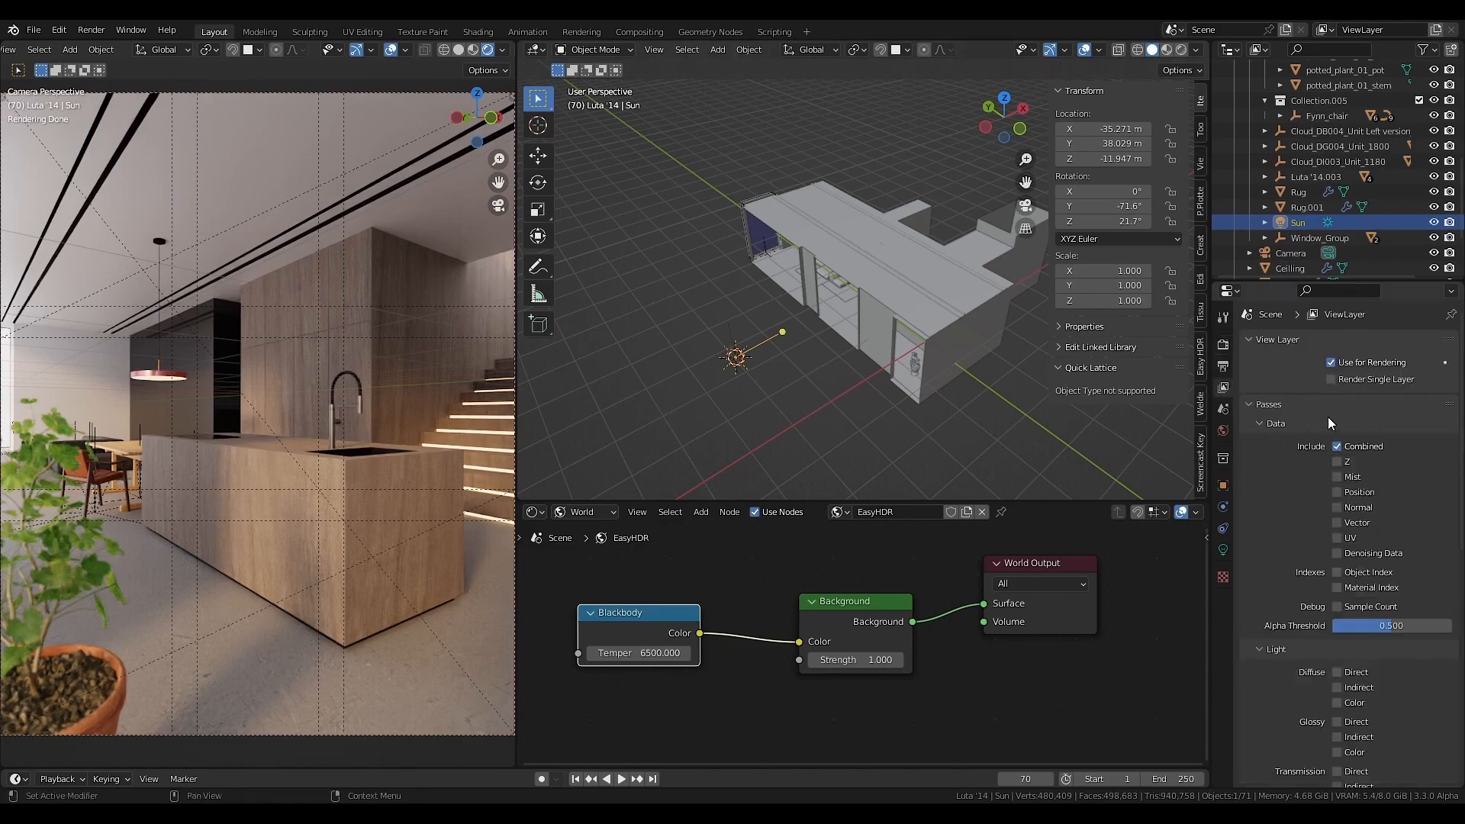
pyautogui.click(1337, 554)
pyautogui.scroll(-5, 1297, 588)
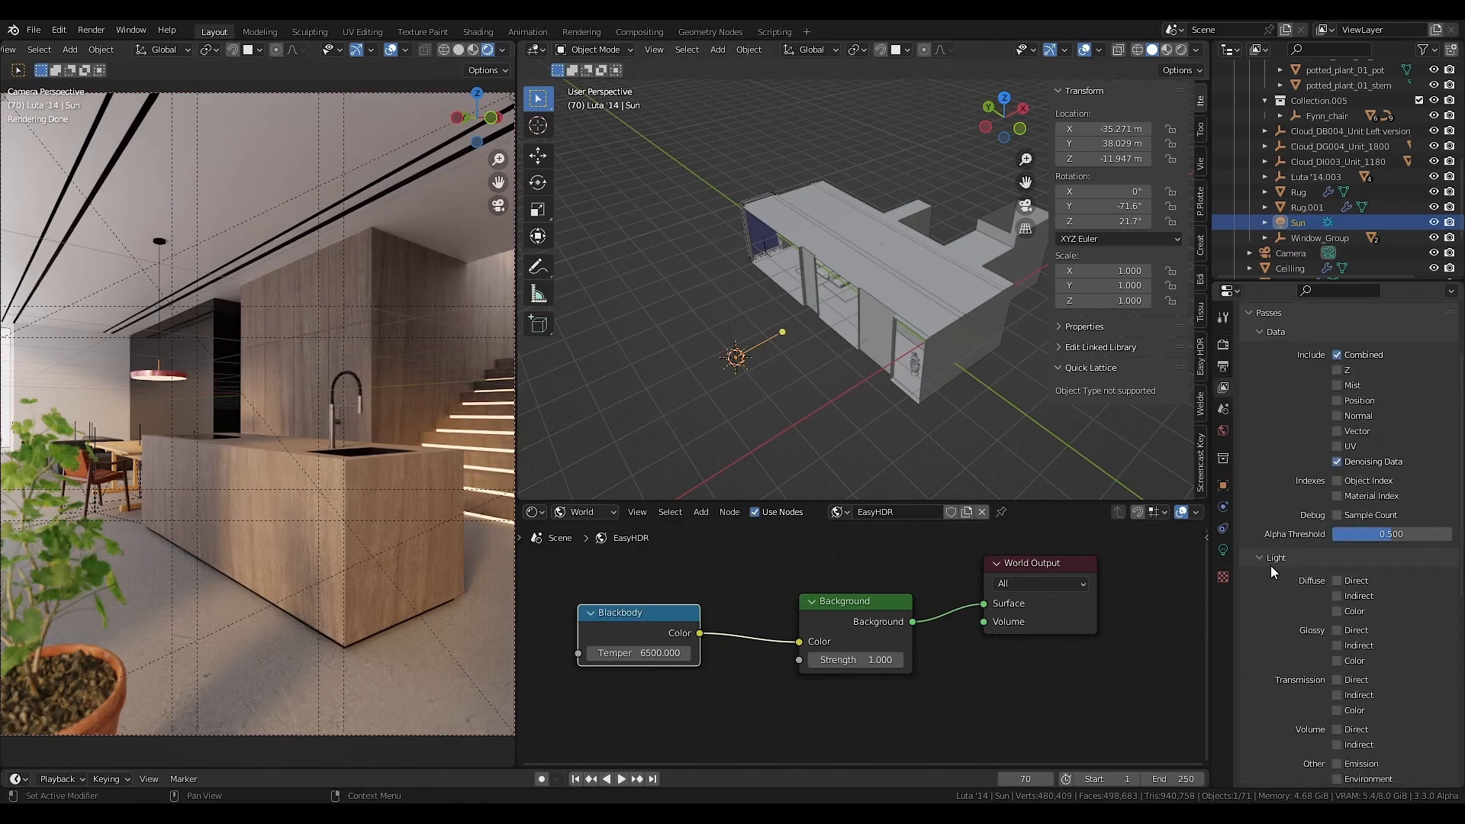
pyautogui.click(1337, 570)
pyautogui.click(1337, 584)
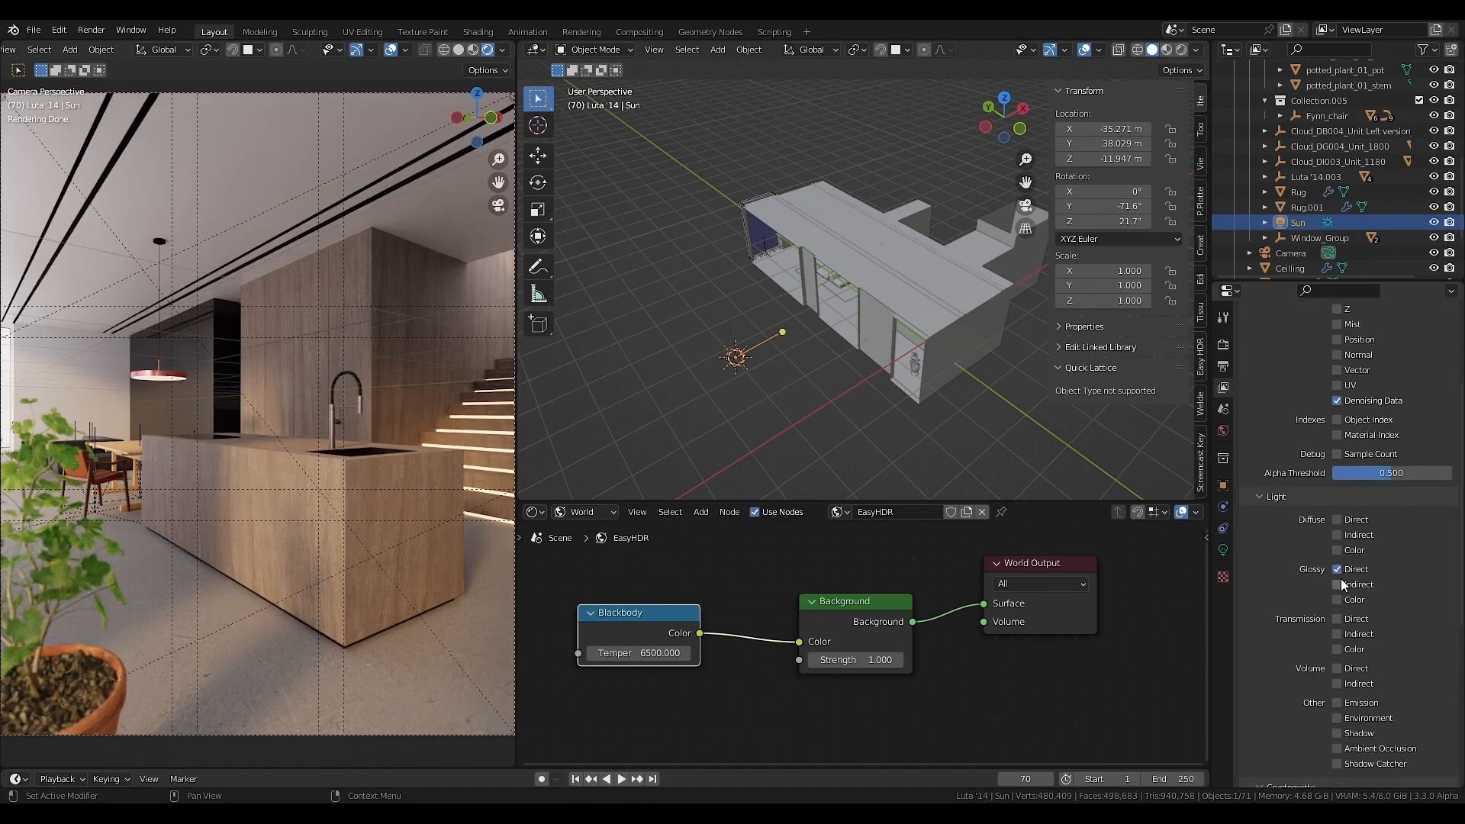
pyautogui.scroll(-2, 1336, 598)
pyautogui.click(1337, 672)
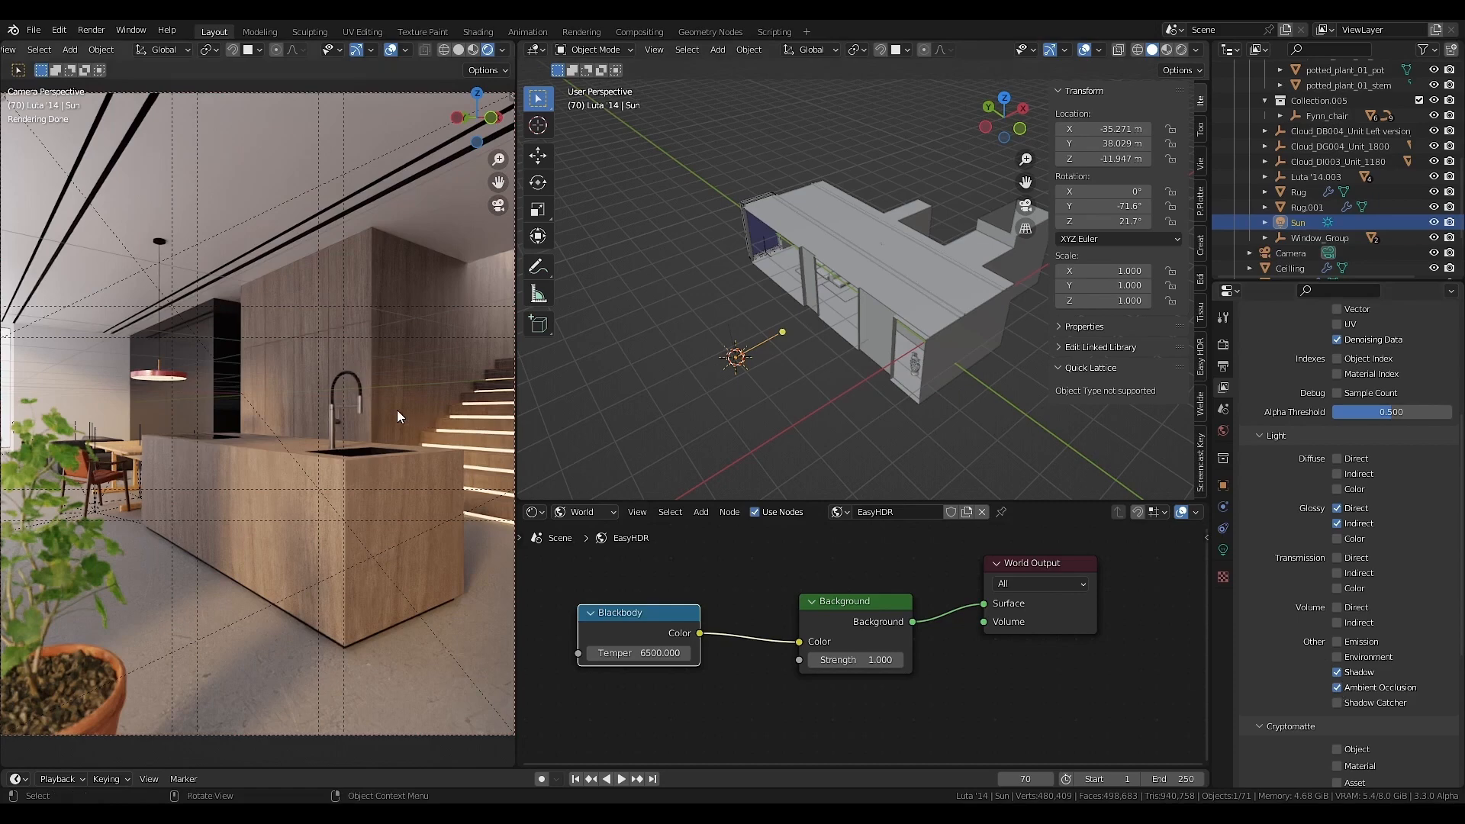
# - Render the camera view and switch to the Compositing workspace
pyautogui.press('F12')
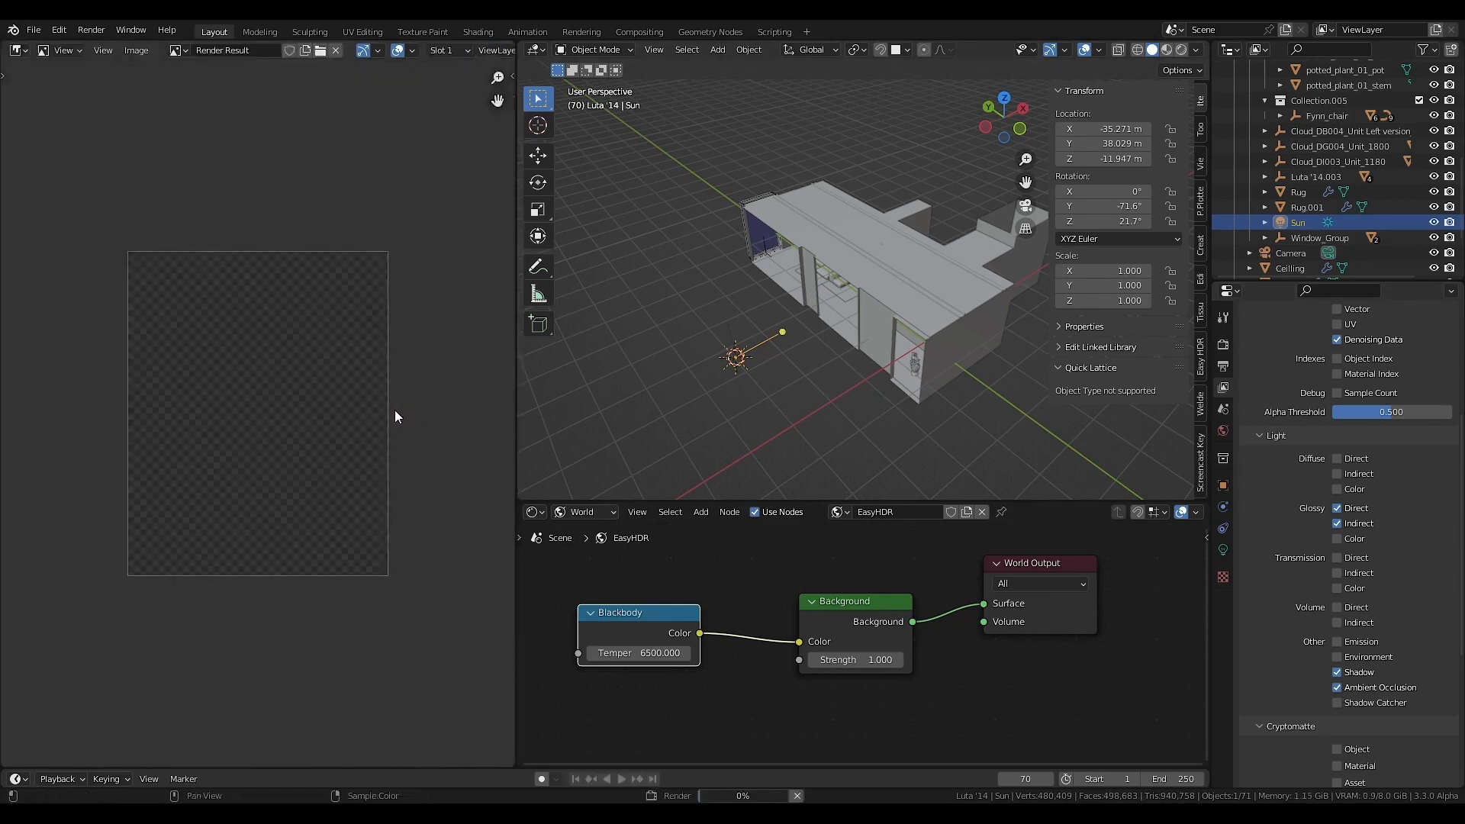
pyautogui.scroll(1, 305, 406)
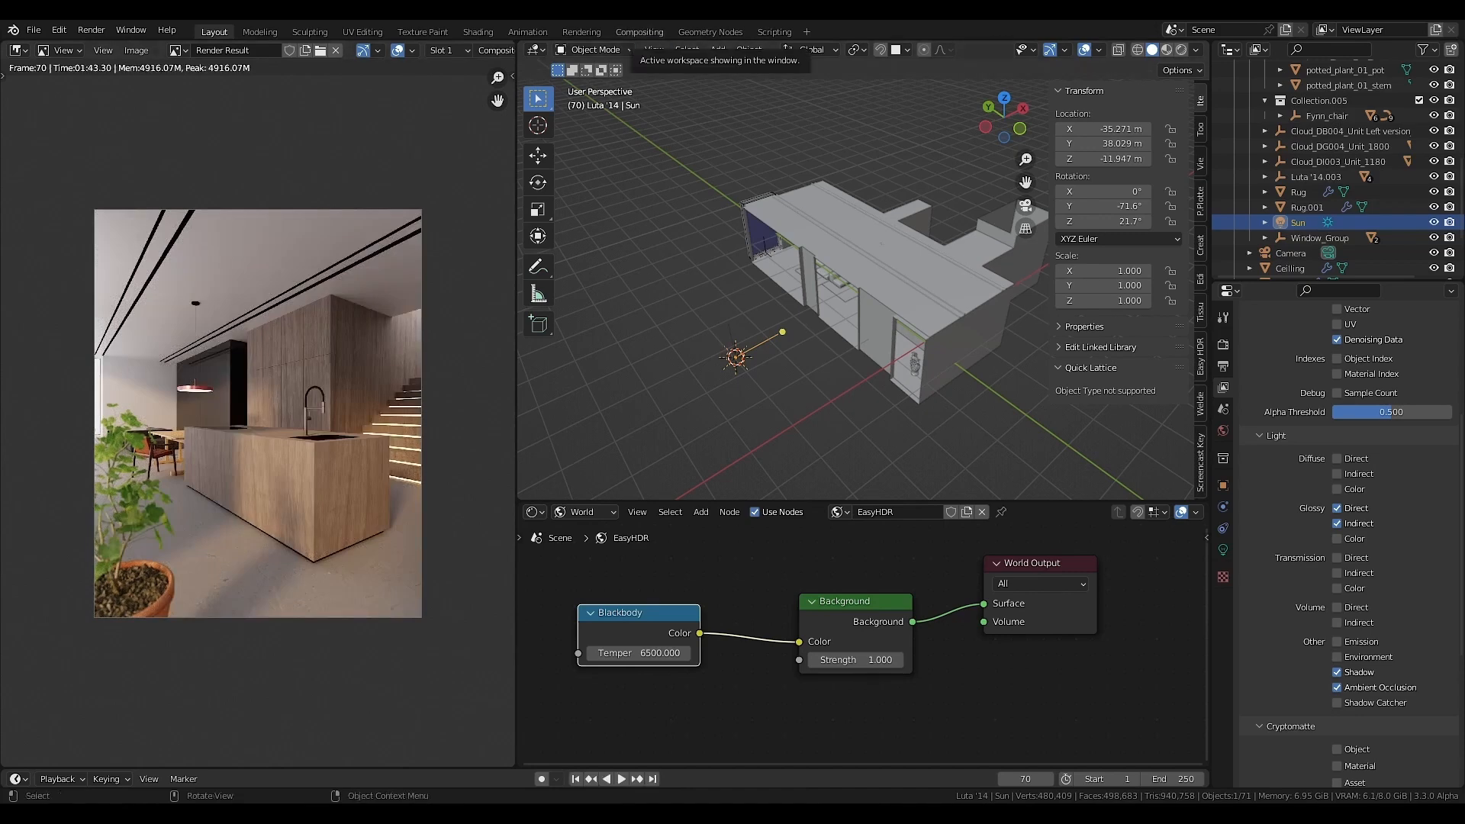
pyautogui.click(640, 31)
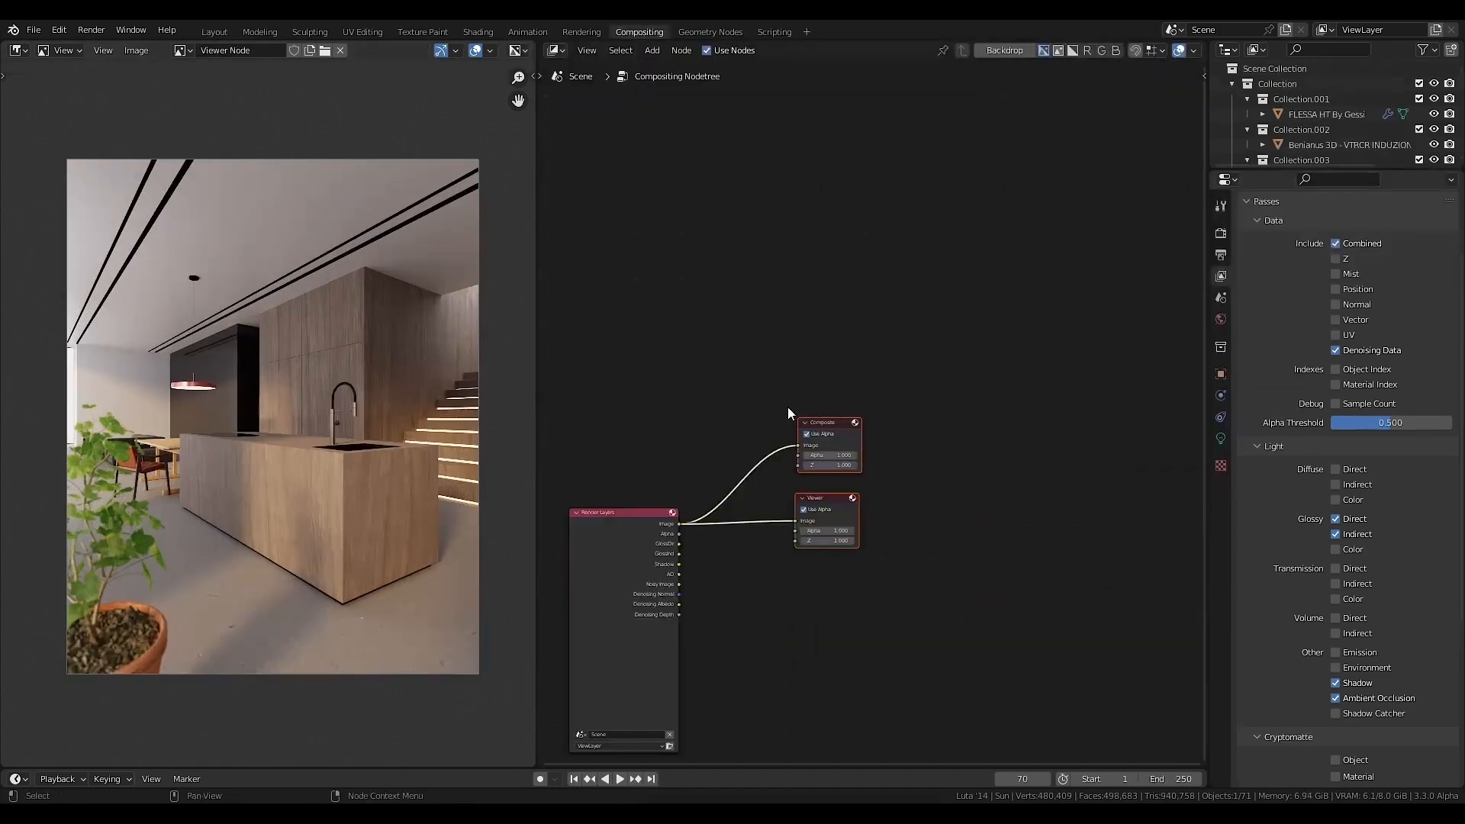
# - Move the Composite and Viewer nodes apart to make room for nodes after Render Layers
pyautogui.moveTo(831, 426)
pyautogui.mouseDown()
pyautogui.moveTo(803, 404)
pyautogui.moveTo(818, 407)
pyautogui.mouseUp()
pyautogui.moveTo(837, 493); pyautogui.dragTo(1031, 572)
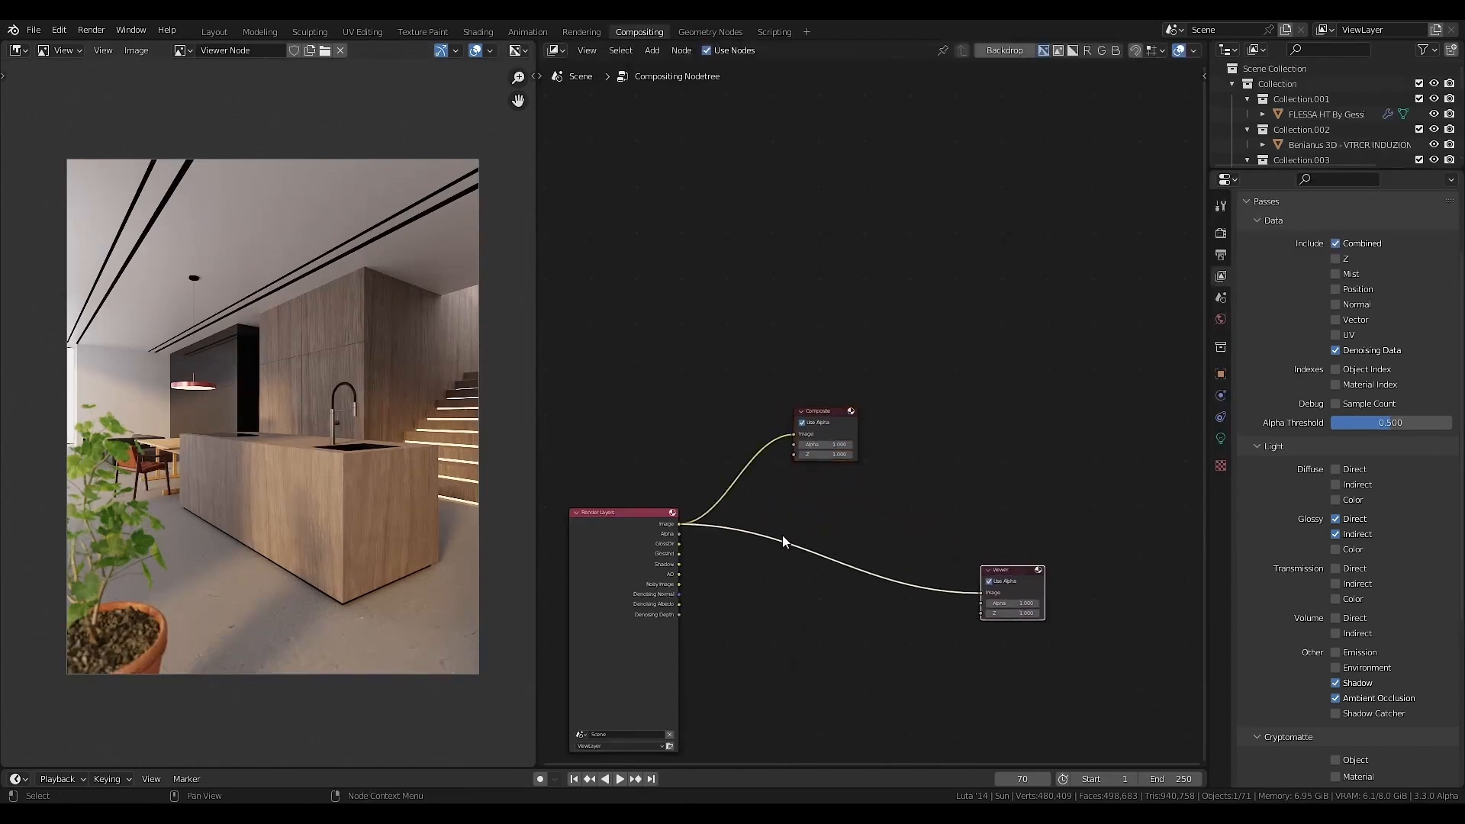
pyautogui.moveTo(844, 413); pyautogui.dragTo(827, 362)
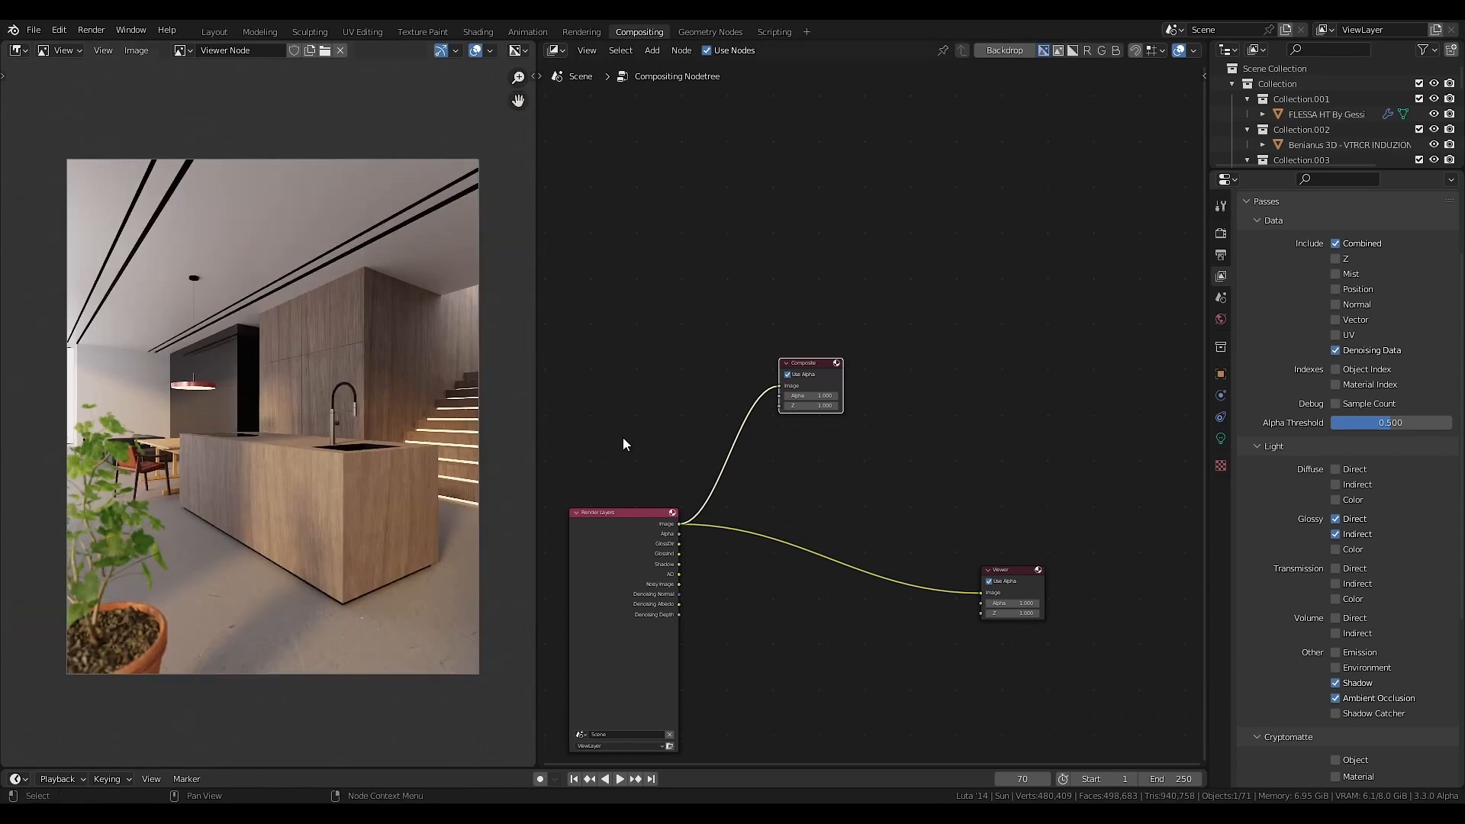
# - Insert a Mix node between Render Layers and Viewer and connect the Noisy Image pass to its second image input
pyautogui.scroll(2, 755, 522)
pyautogui.moveTo(702, 534); pyautogui.dragTo(707, 530, button='middle')
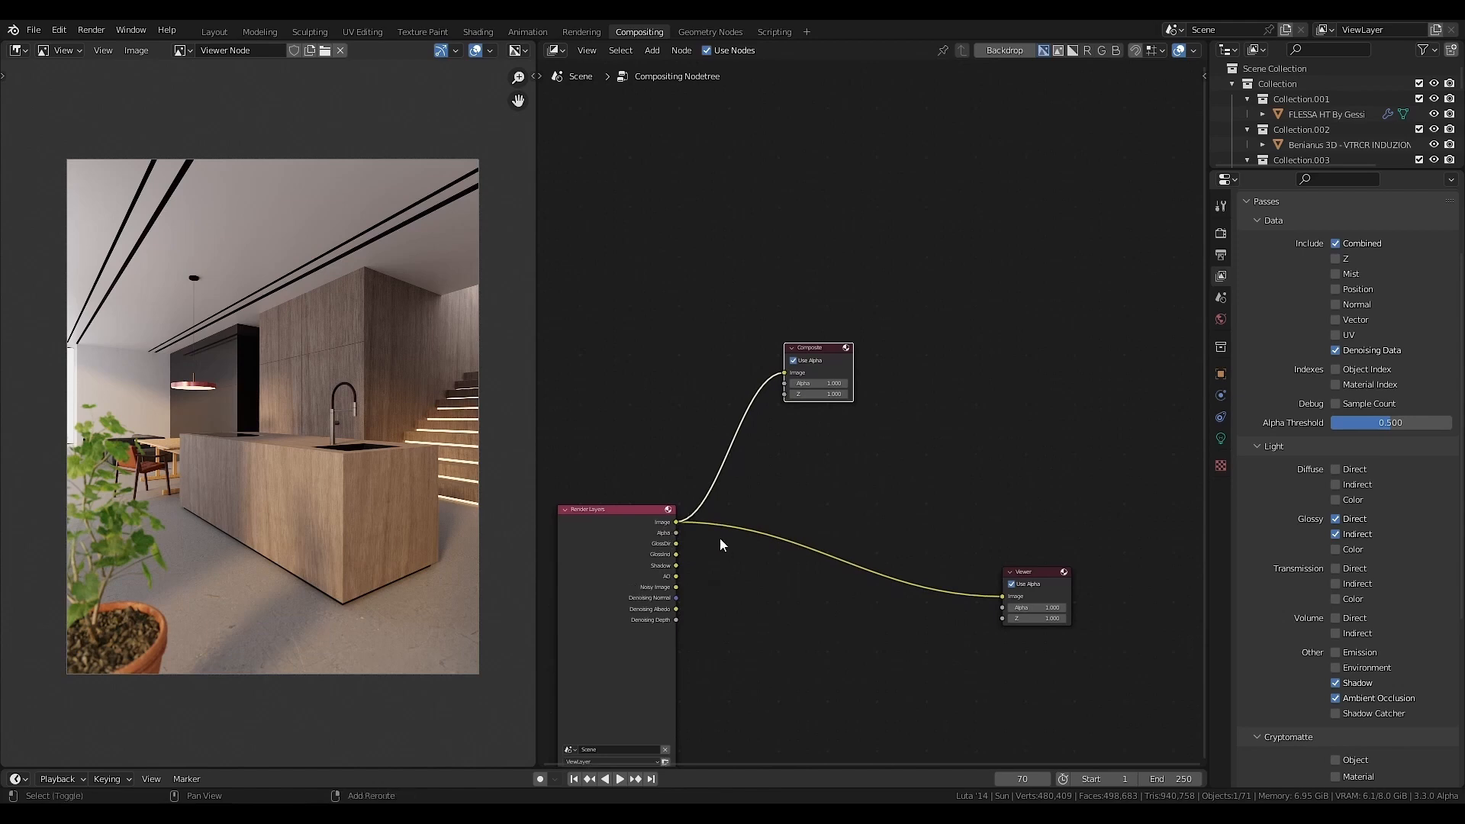
pyautogui.hotkey('shift', 'a')
pyautogui.moveTo(691, 593)
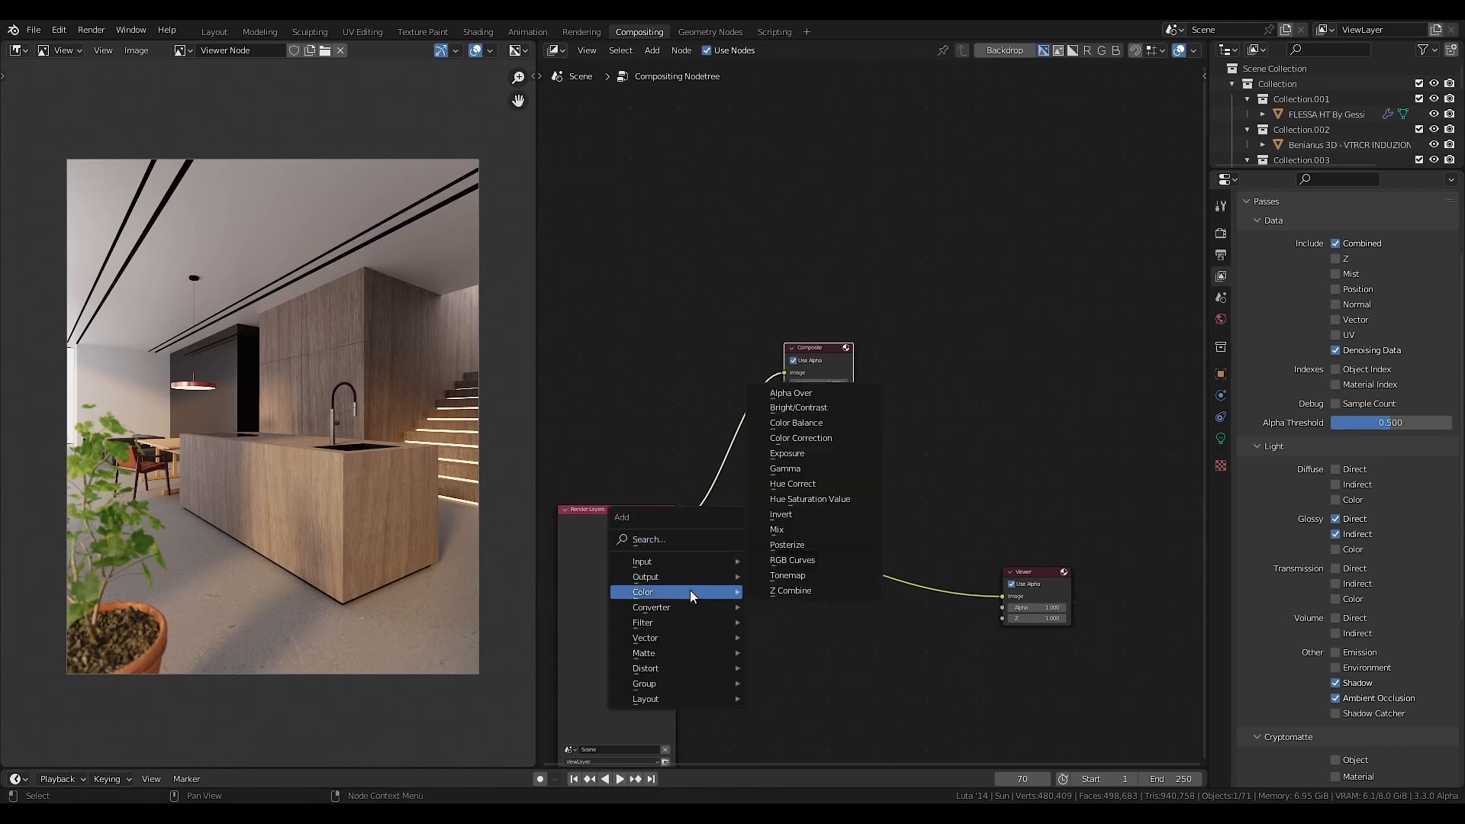
pyautogui.click(785, 529)
pyautogui.click(746, 506)
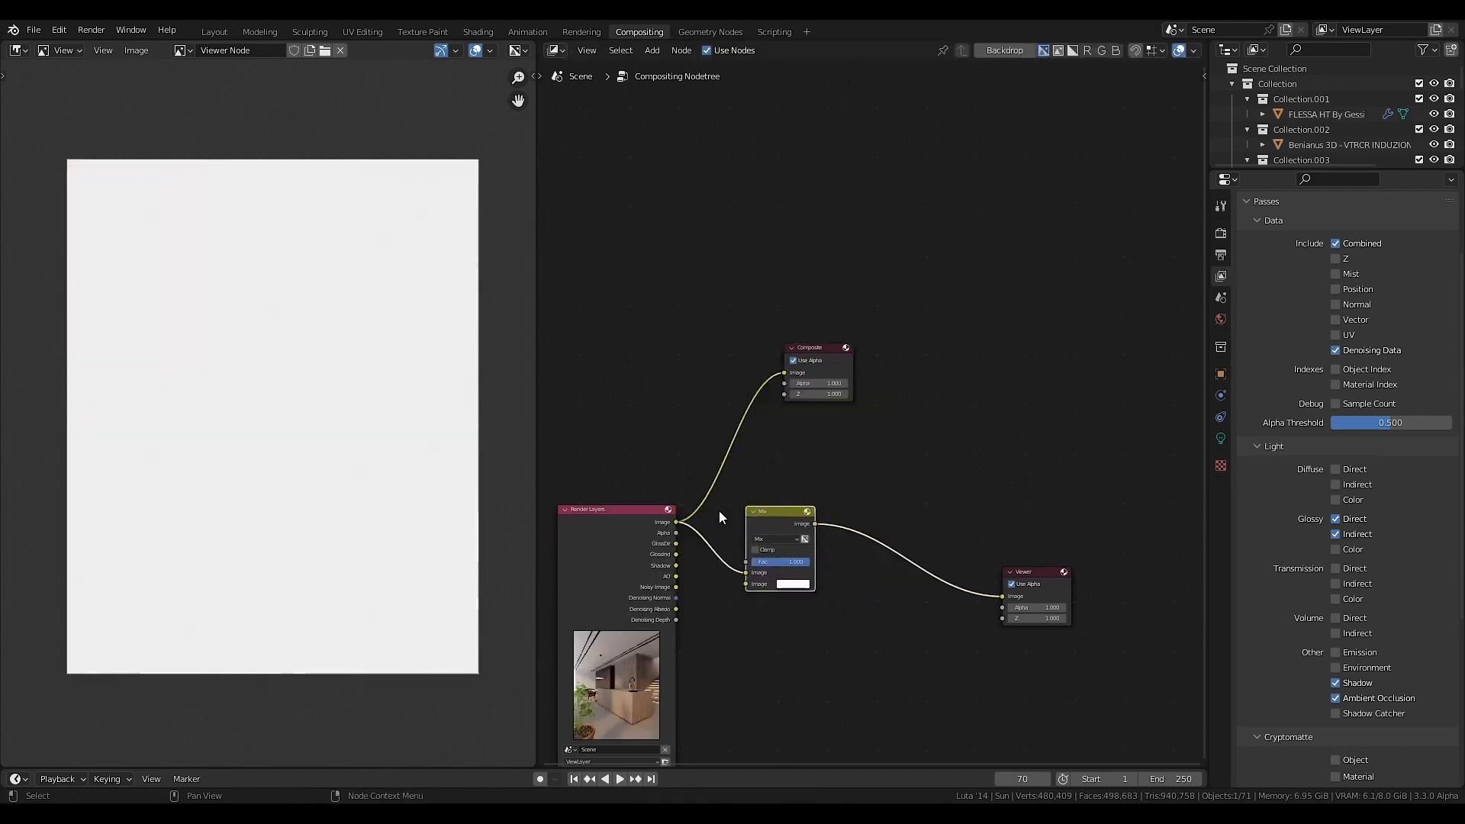
pyautogui.moveTo(676, 587); pyautogui.dragTo(746, 584)
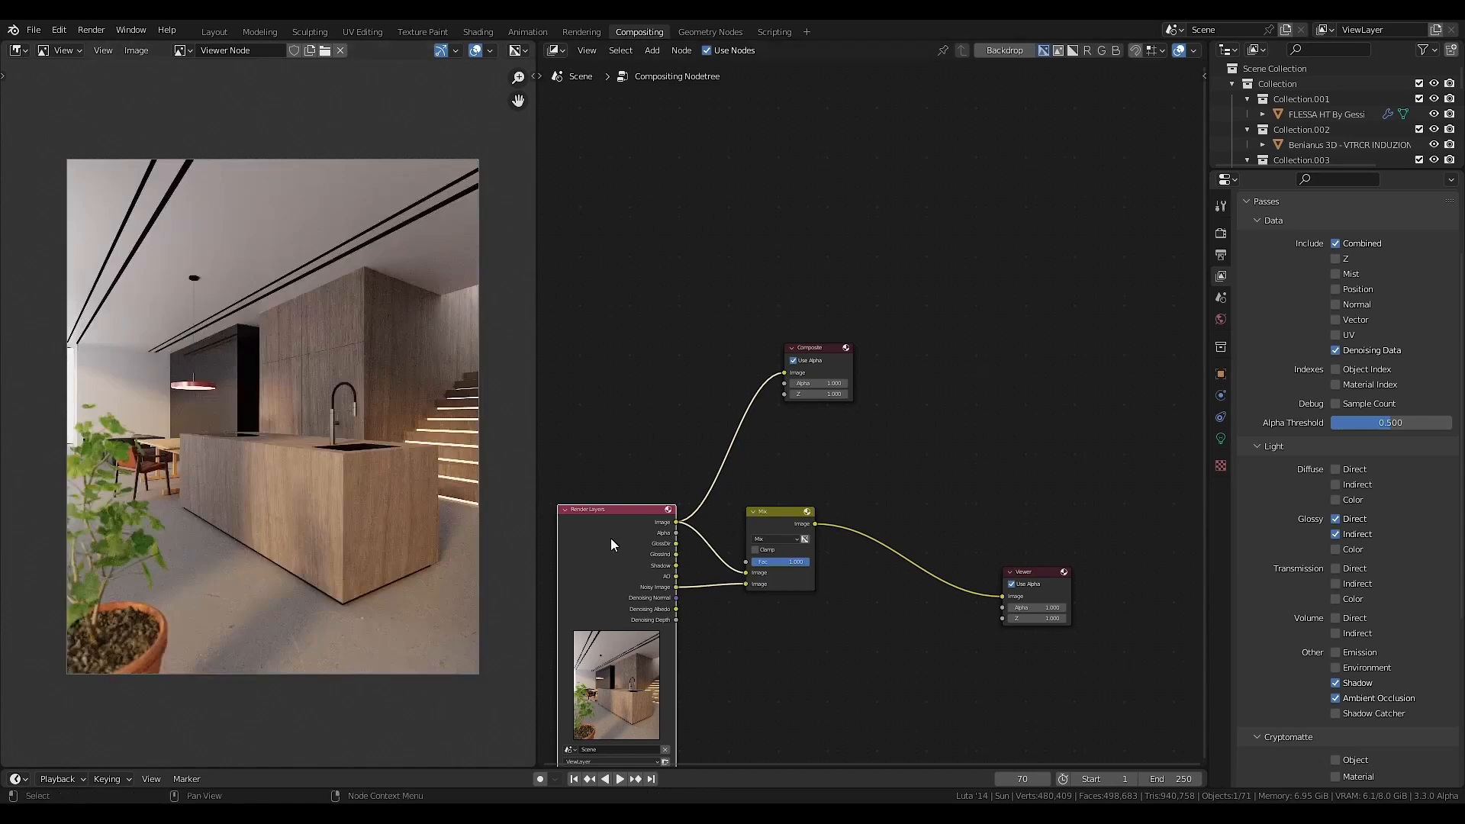
# - Set the factor of the Mix node blending the denoised and noisy images to 0.4
pyautogui.scroll(1, 870, 412)
pyautogui.click(789, 588)
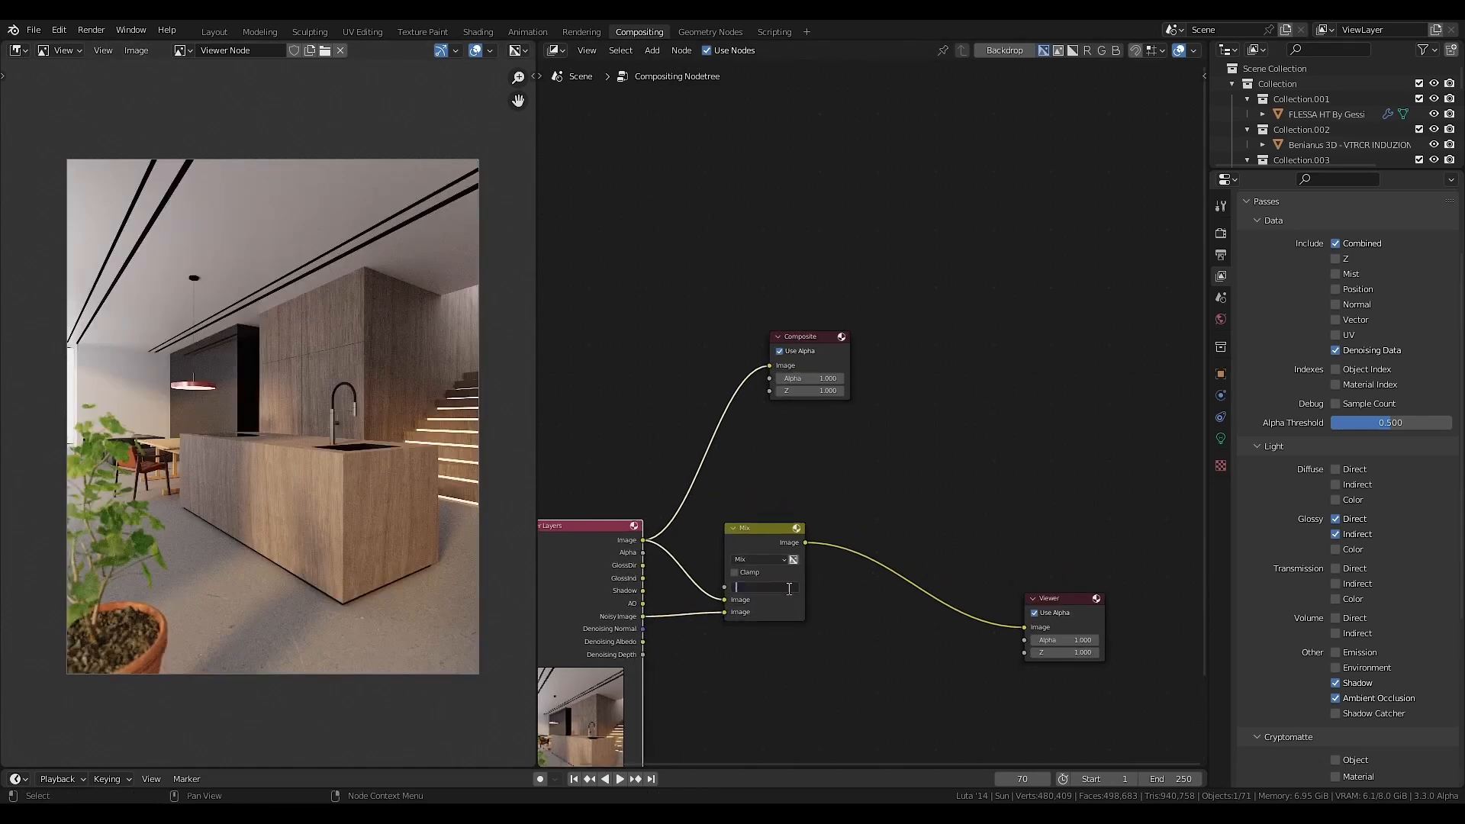
pyautogui.write('0.4')
pyautogui.press('Return')
# - Insert a second Mix node before Viewer, feed the Glossy Direct pass into its second image input, and set its blending mode to Add
pyautogui.hotkey('shift', 'a')
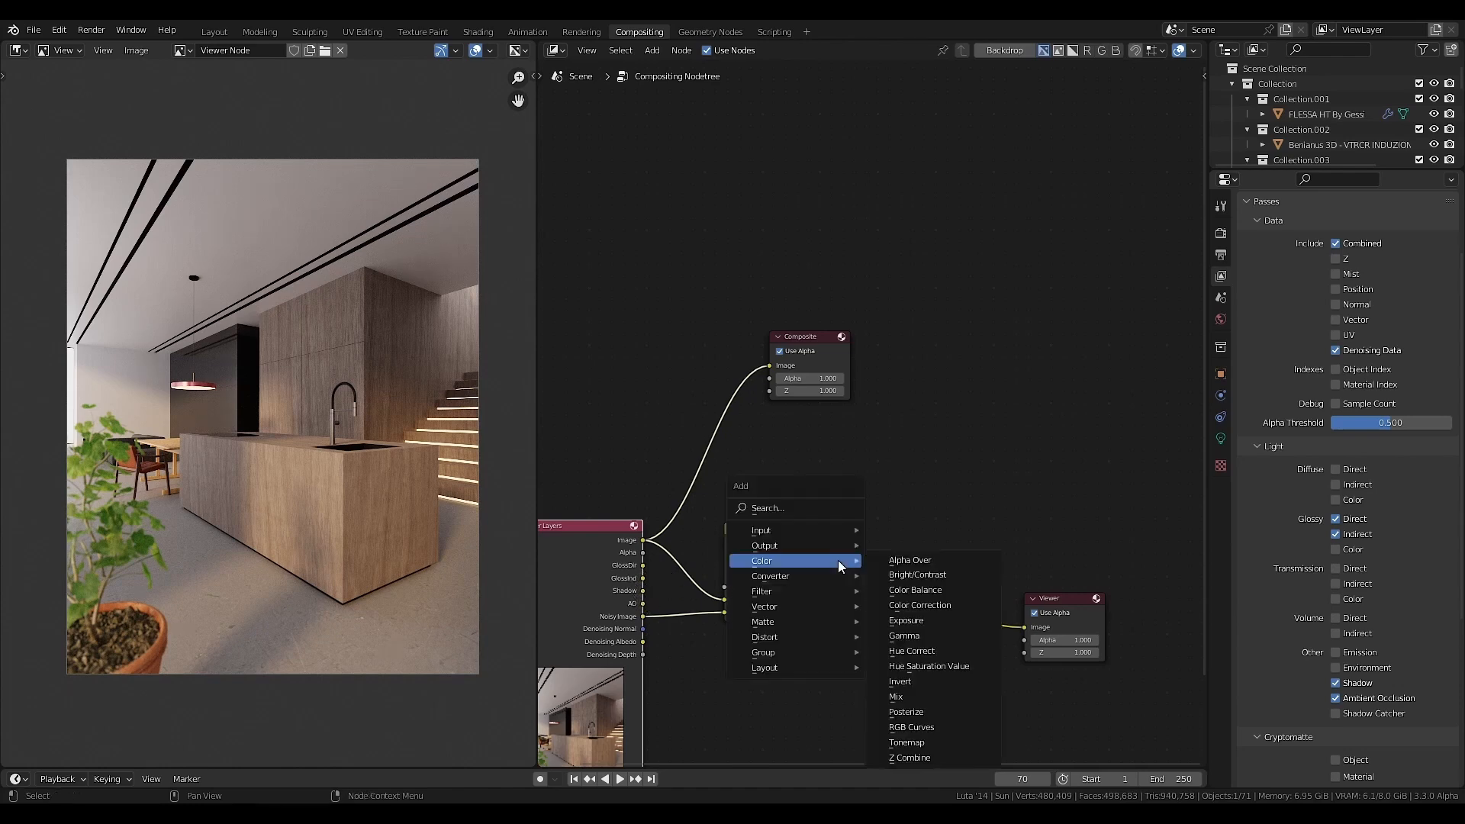
pyautogui.click(898, 696)
pyautogui.click(892, 580)
pyautogui.moveTo(643, 566); pyautogui.dragTo(854, 615)
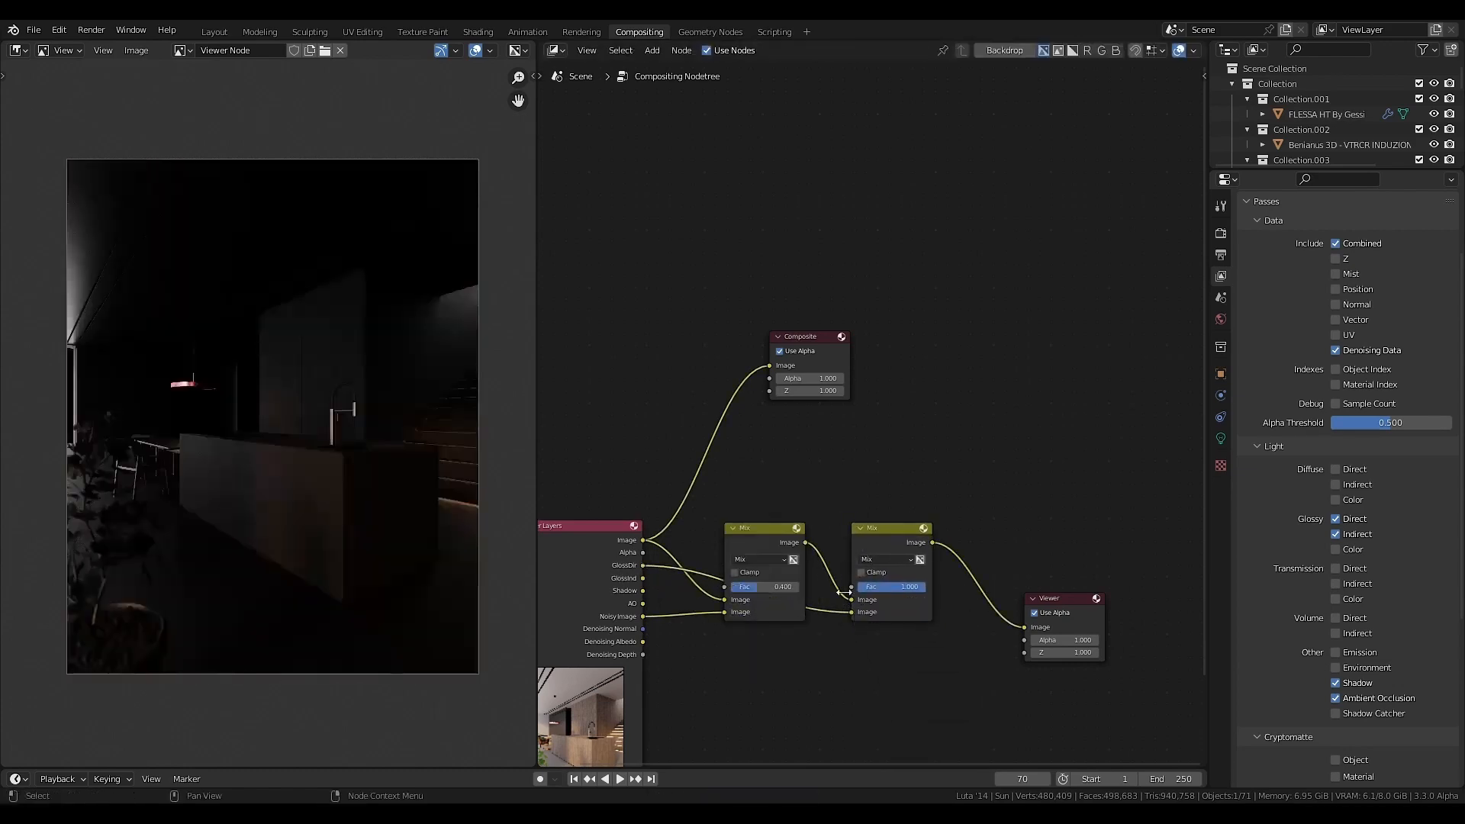
pyautogui.click(885, 561)
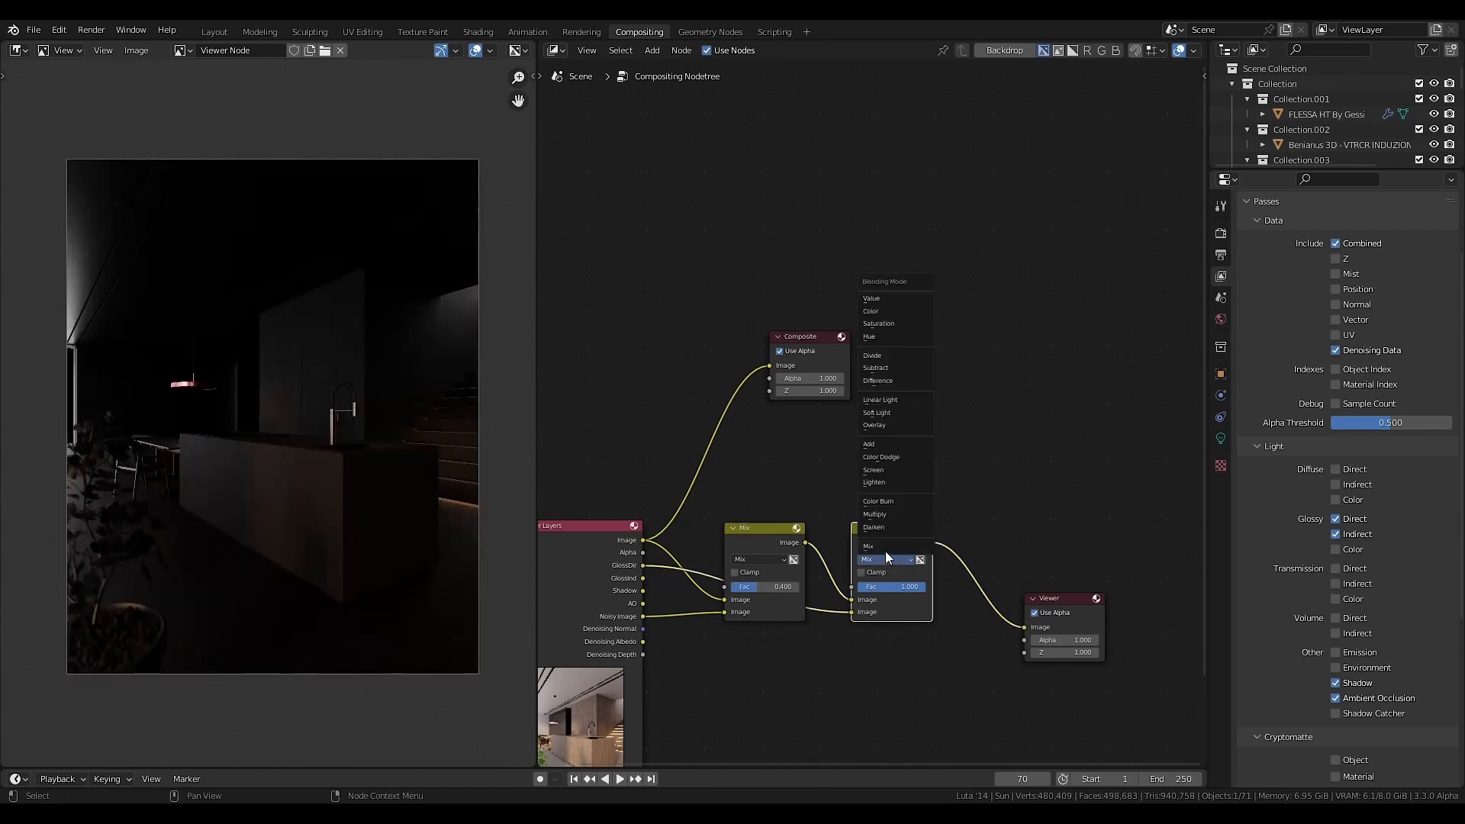
pyautogui.click(891, 446)
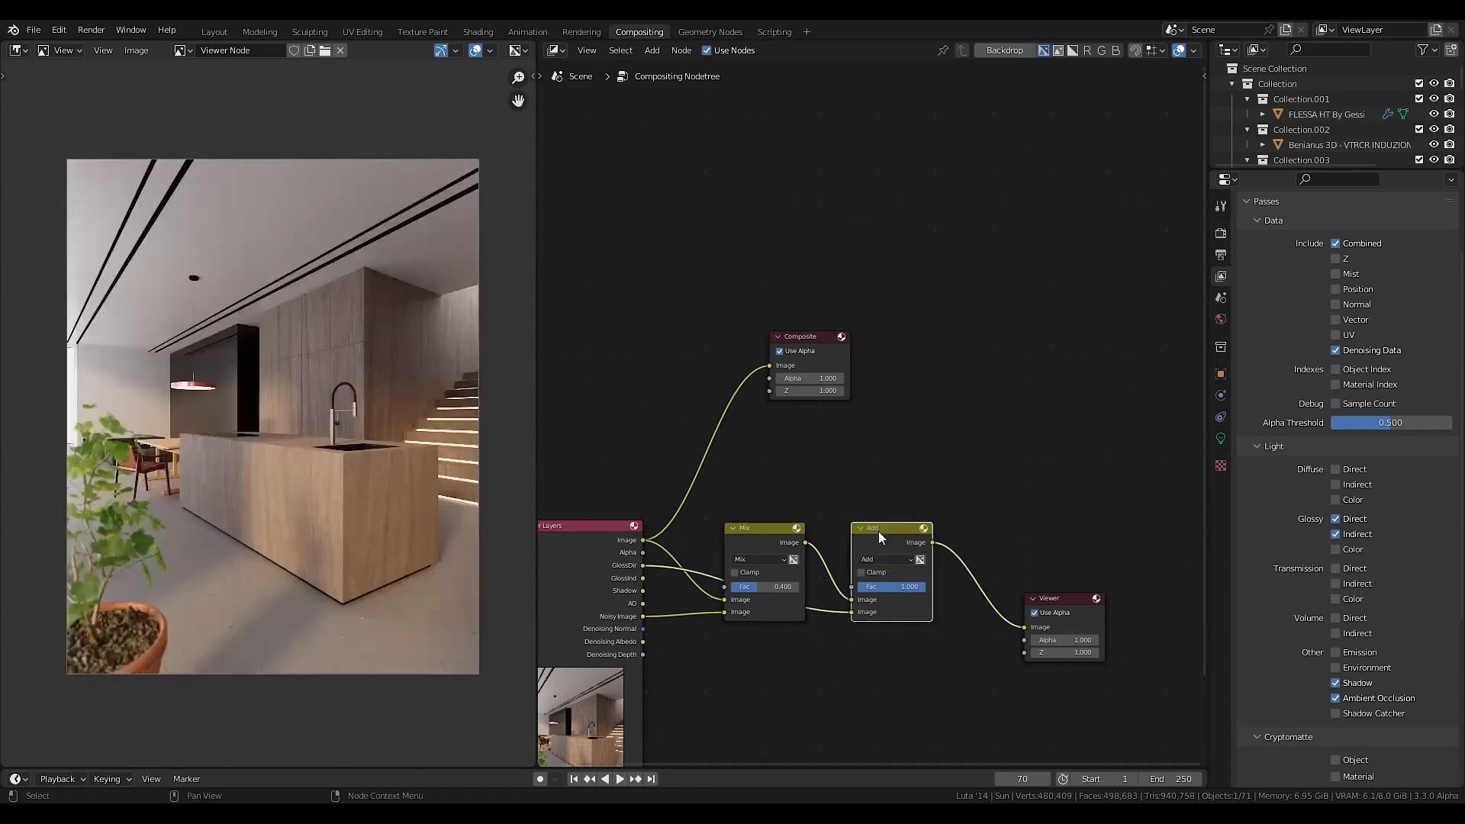
# - Set the factor of the Glossy Direct Add node to 0.3
pyautogui.moveTo(877, 531); pyautogui.dragTo(873, 516)
pyautogui.moveTo(899, 592); pyautogui.dragTo(888, 591)
pyautogui.click(895, 579)
pyautogui.write('.3')
pyautogui.press('Return')
# - Insert a duplicate of the Add node before Viewer and connect the Glossy Indirect pass to its second image input
pyautogui.hotkey('shift', 'd')
pyautogui.click(1018, 563)
pyautogui.moveTo(643, 579); pyautogui.dragTo(963, 612)
pyautogui.moveTo(983, 534); pyautogui.dragTo(970, 520)
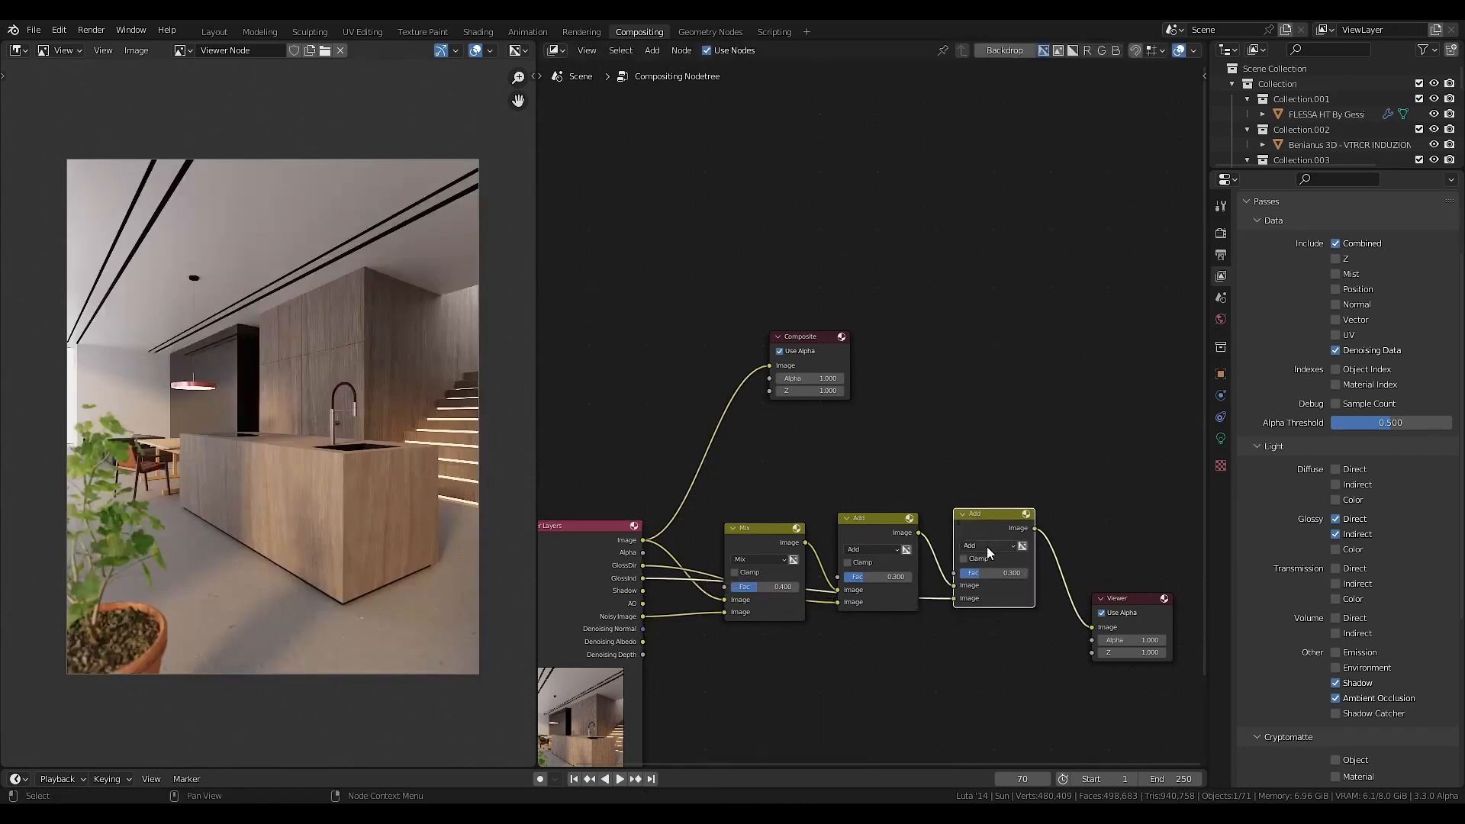
# - Set the factor of the Glossy Indirect Add node to 0.2
pyautogui.click(997, 573)
pyautogui.write('2')
pyautogui.press('Return')
# - Insert another Add duplicate before Viewer with the Shadow pass in its second image input, and change its blending mode to Multiply
pyautogui.moveTo(1042, 576); pyautogui.dragTo(951, 588, button='middle')
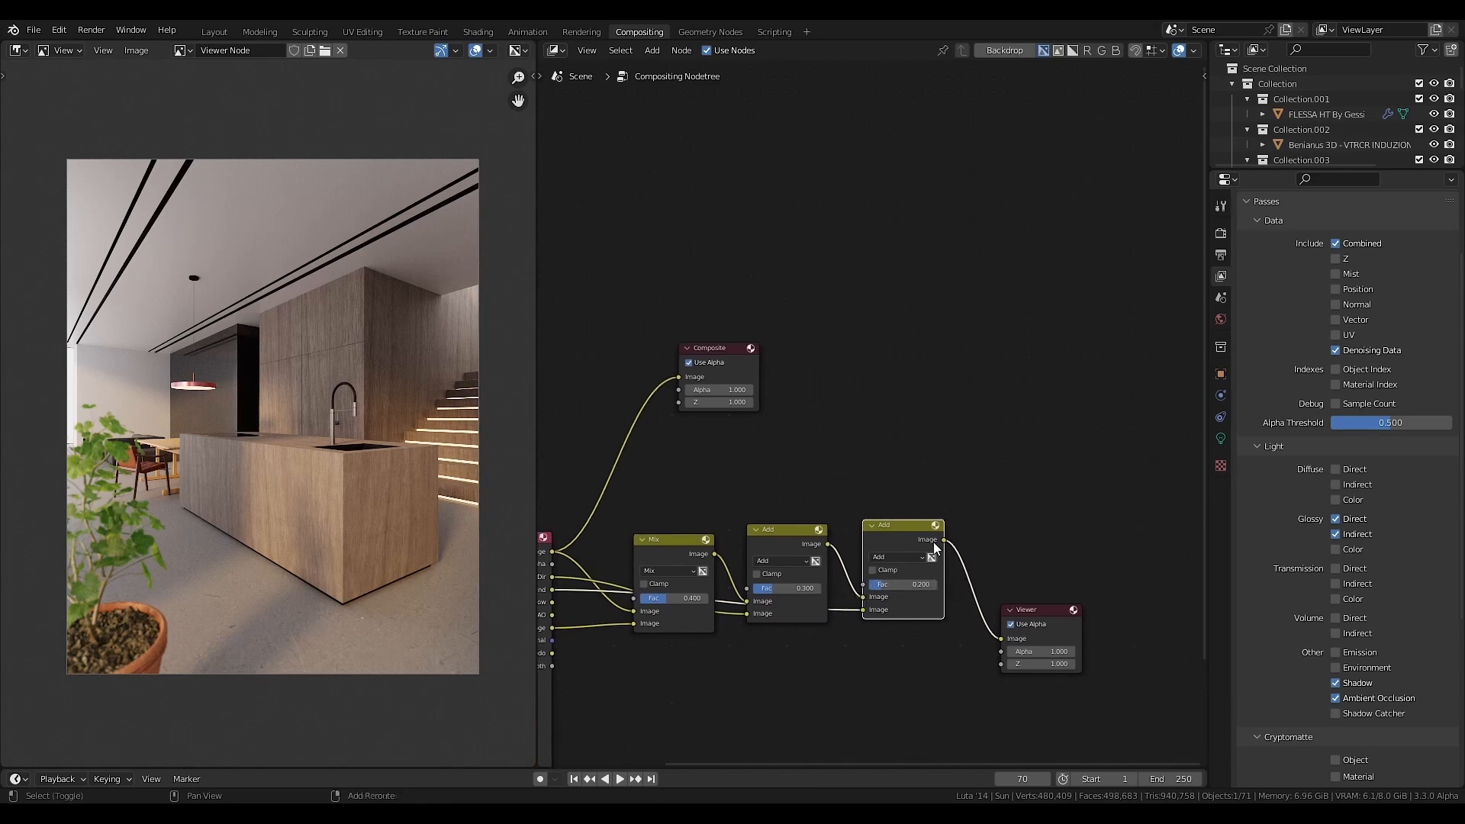
pyautogui.hotkey('shift', 'd')
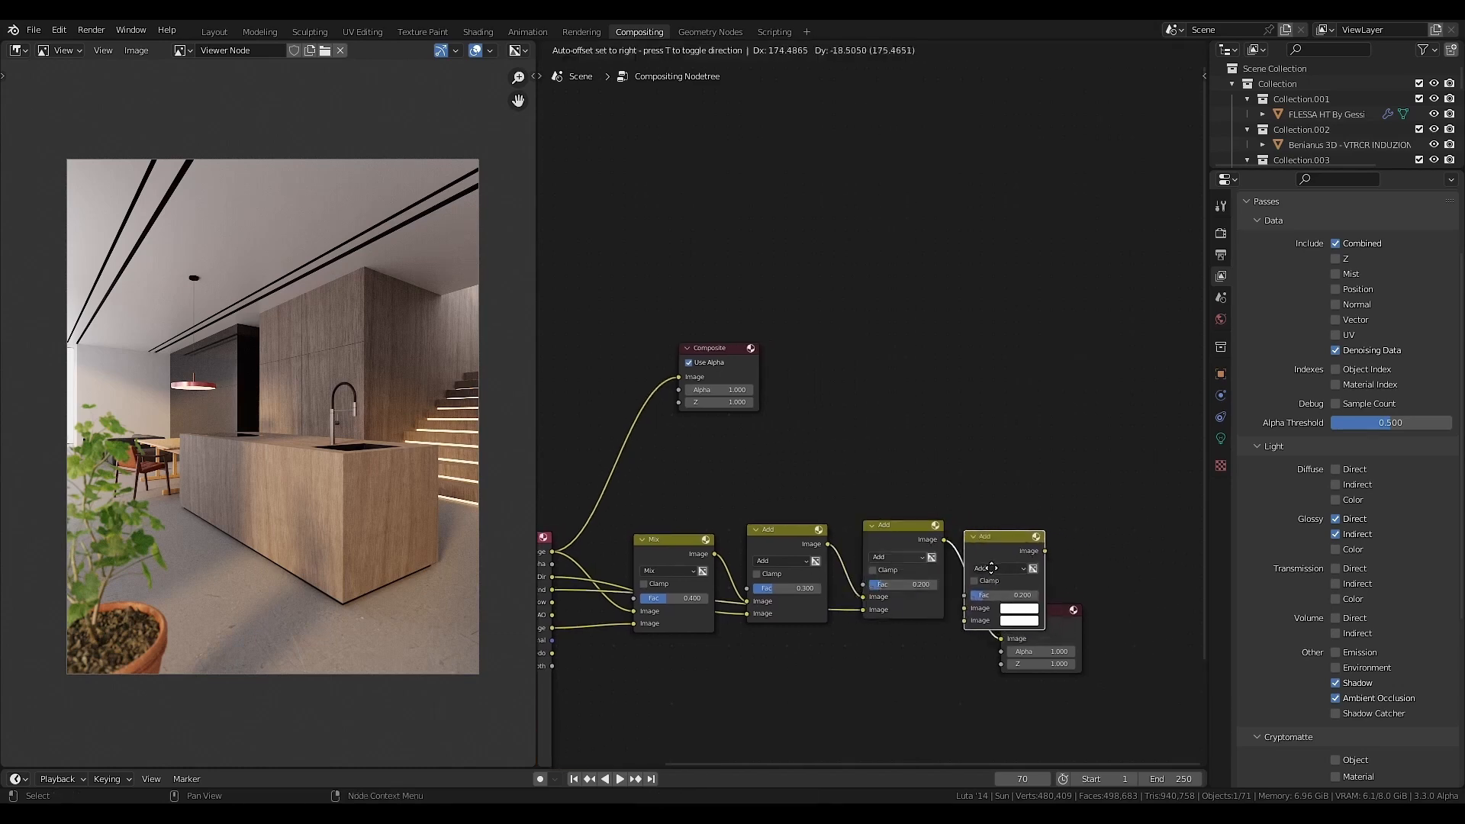
pyautogui.click(1005, 597)
pyautogui.moveTo(550, 603); pyautogui.dragTo(990, 619)
pyautogui.click(1012, 568)
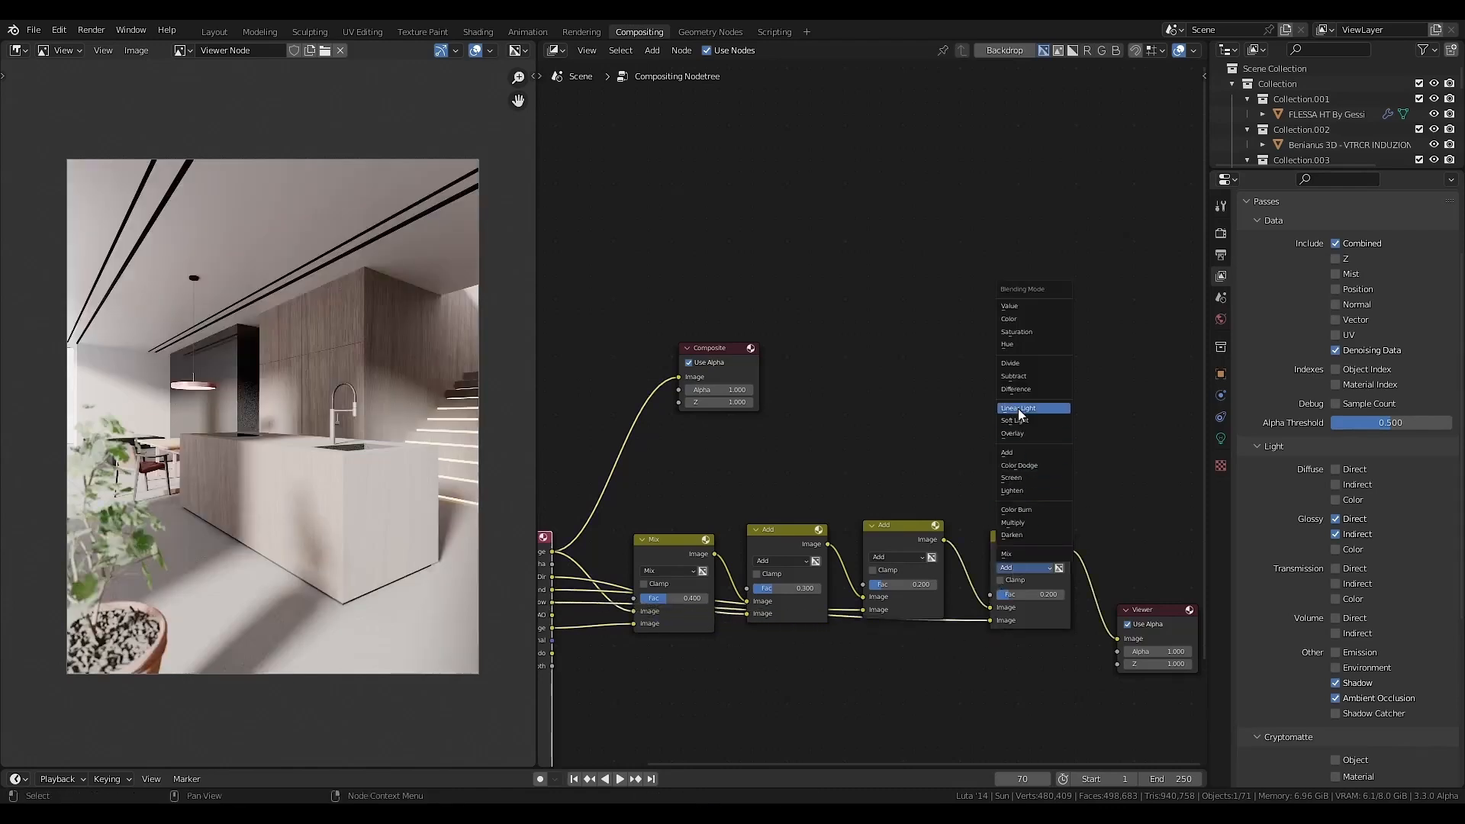
pyautogui.click(1013, 524)
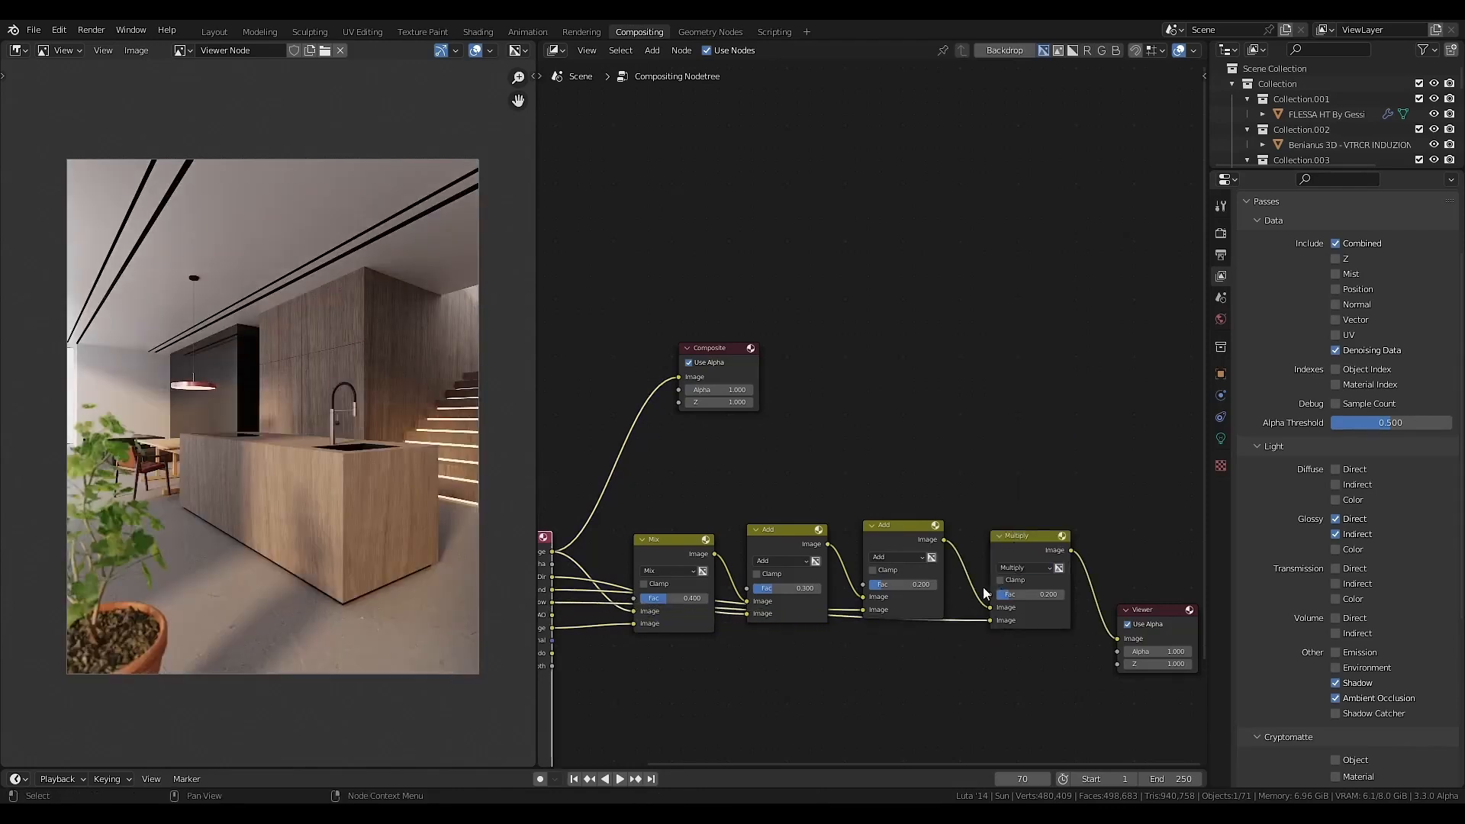
# - Mute and unmute the Shadow pass Multiply node to compare the image with and without its effect
pyautogui.moveTo(999, 557); pyautogui.dragTo(1019, 555, button='middle')
pyautogui.click(1028, 592)
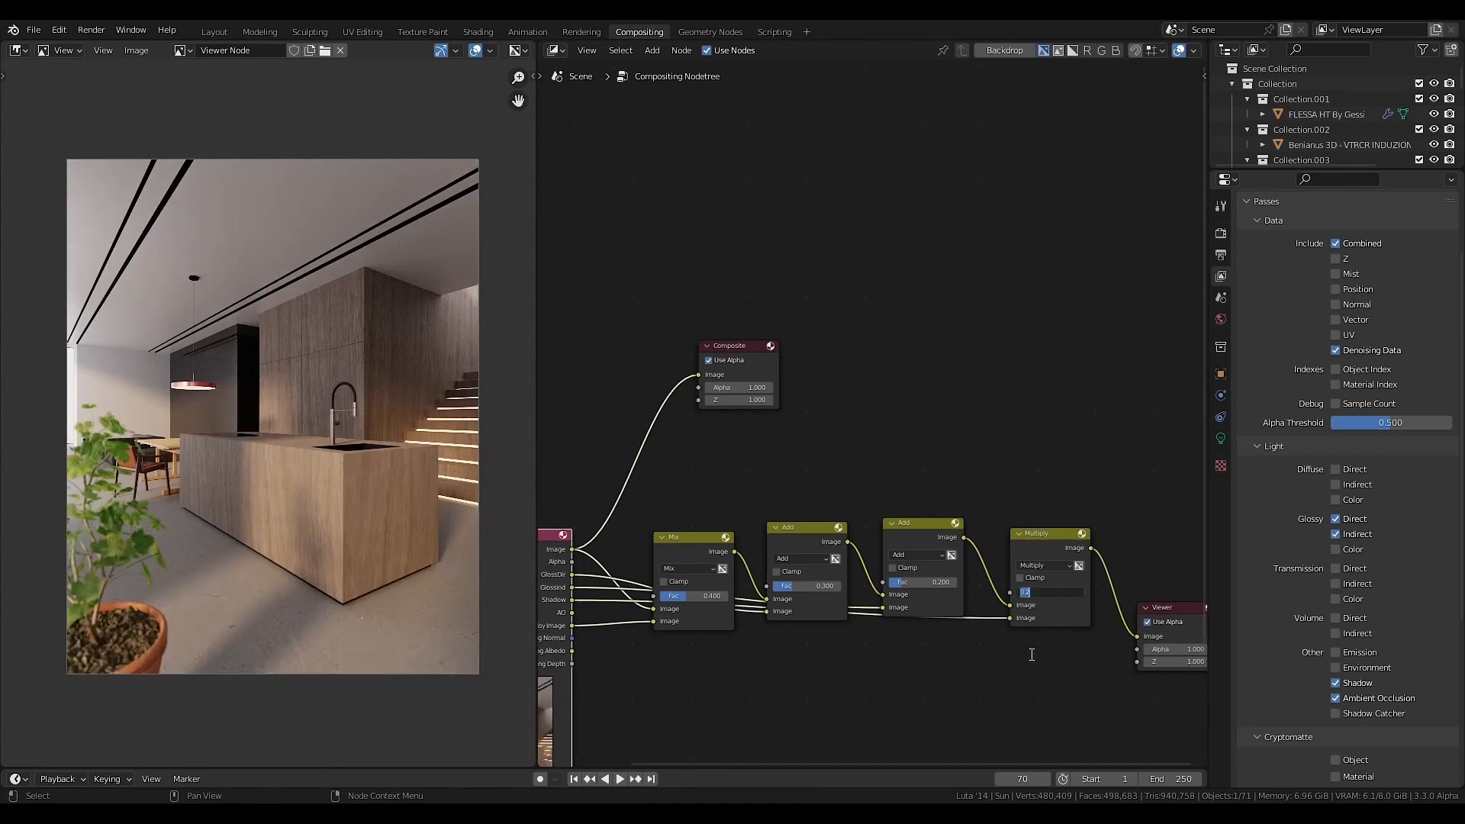
pyautogui.click(1044, 545)
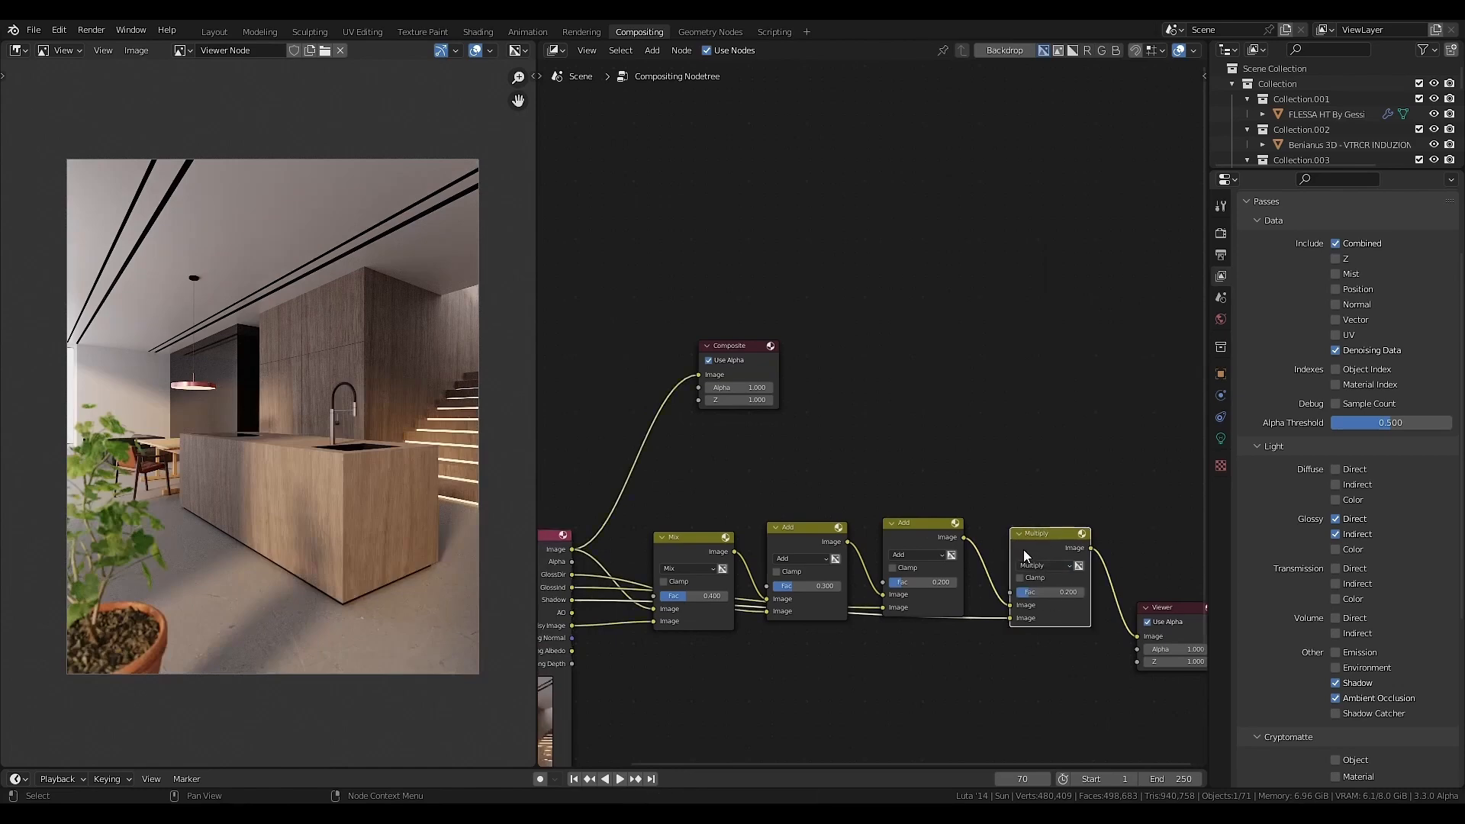
pyautogui.press('m')
pyautogui.press('m')
# - Insert a duplicate of the Multiply node before Viewer and connect the AO pass to its second image input
pyautogui.moveTo(759, 690); pyautogui.dragTo(794, 651, button='middle')
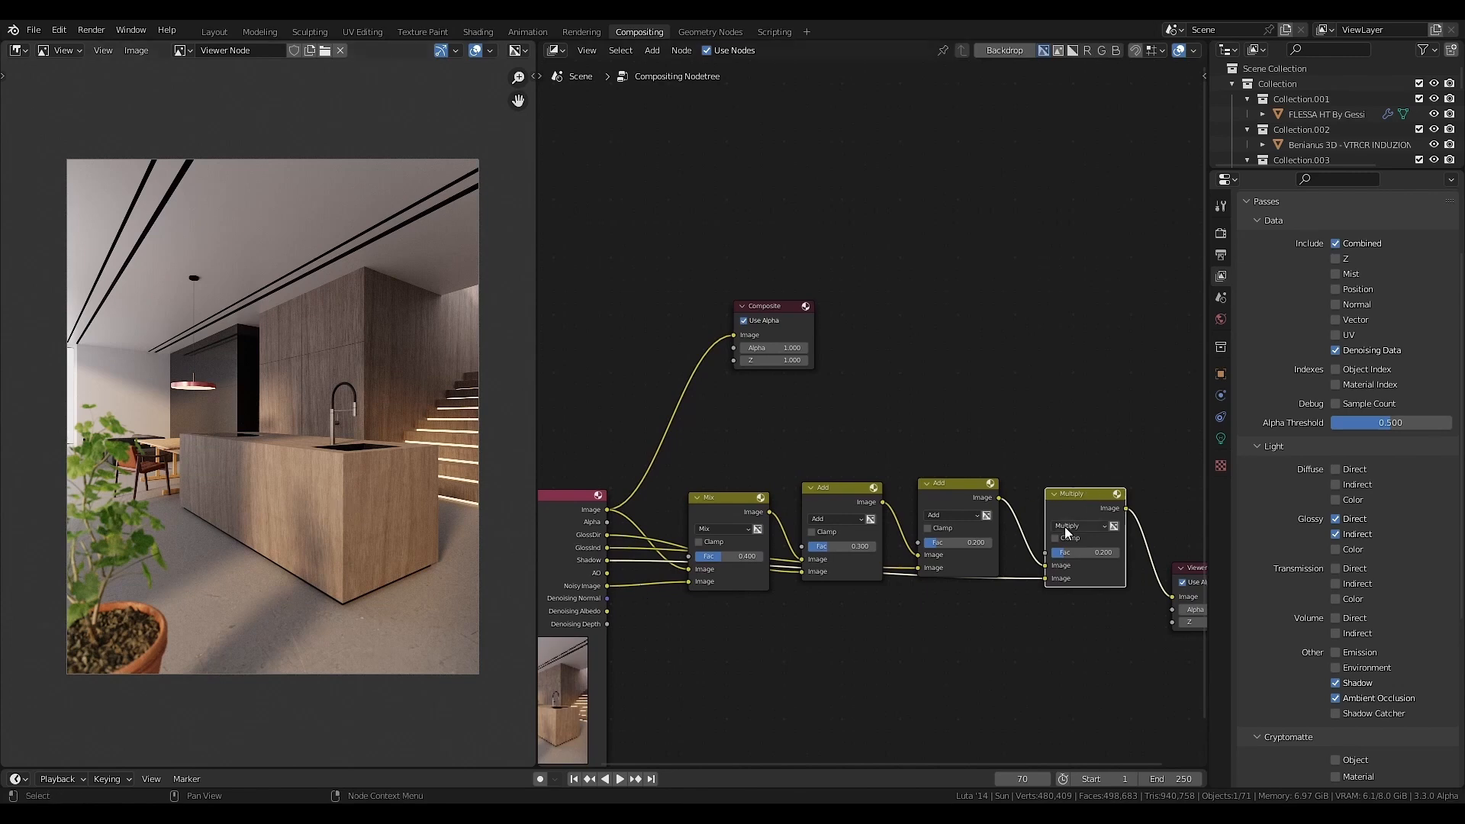
pyautogui.moveTo(1070, 515); pyautogui.dragTo(990, 516, button='middle')
pyautogui.hotkey('shift', 'd')
pyautogui.click(1051, 547)
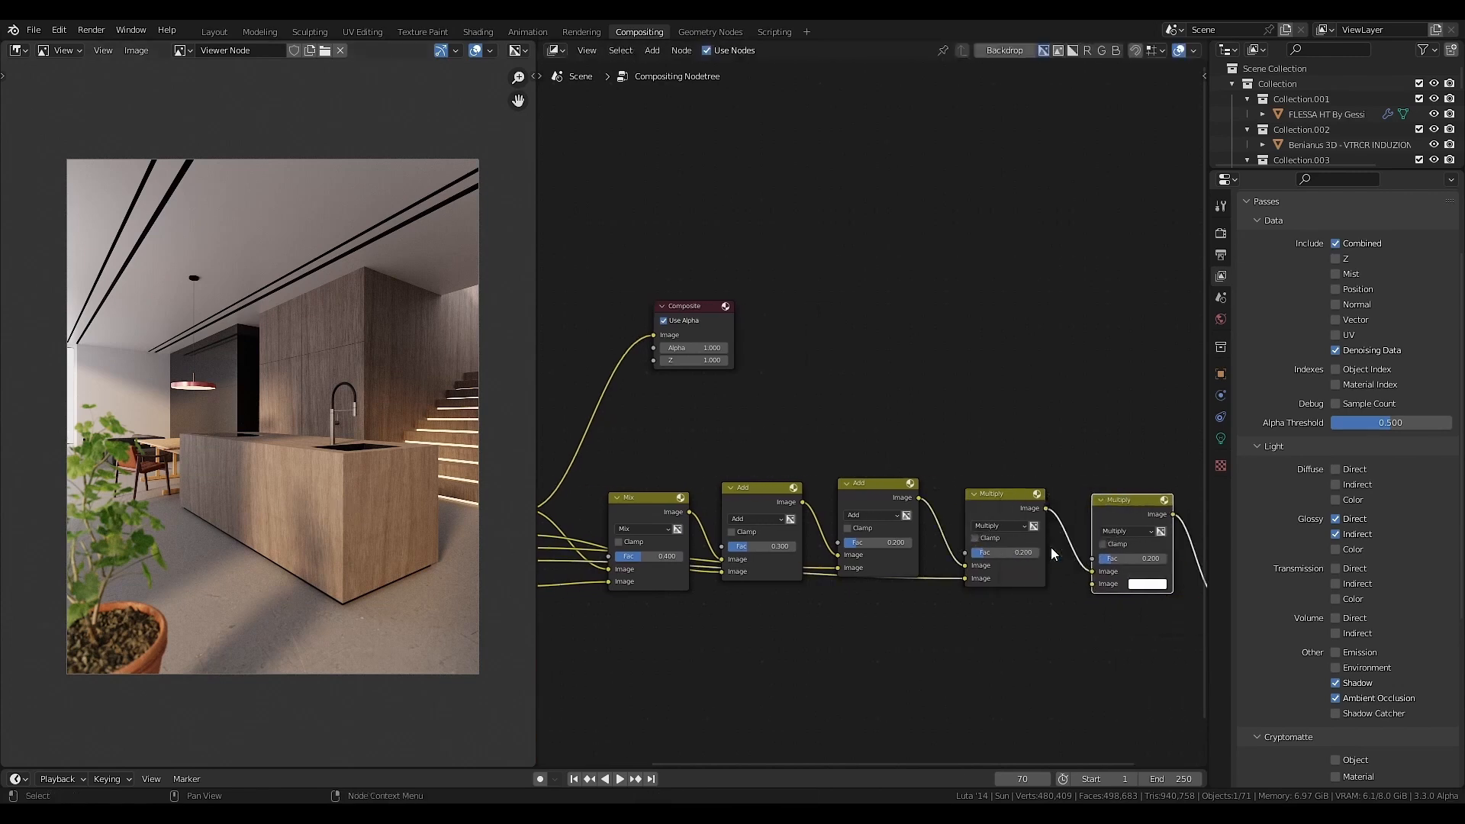
pyautogui.moveTo(766, 672); pyautogui.dragTo(799, 667, button='middle')
pyautogui.scroll(-2, 720, 691)
pyautogui.moveTo(607, 546); pyautogui.dragTo(1088, 556)
# - Set the factor of the AO pass Multiply node to 0.3
pyautogui.moveTo(1073, 609); pyautogui.dragTo(919, 627, button='middle')
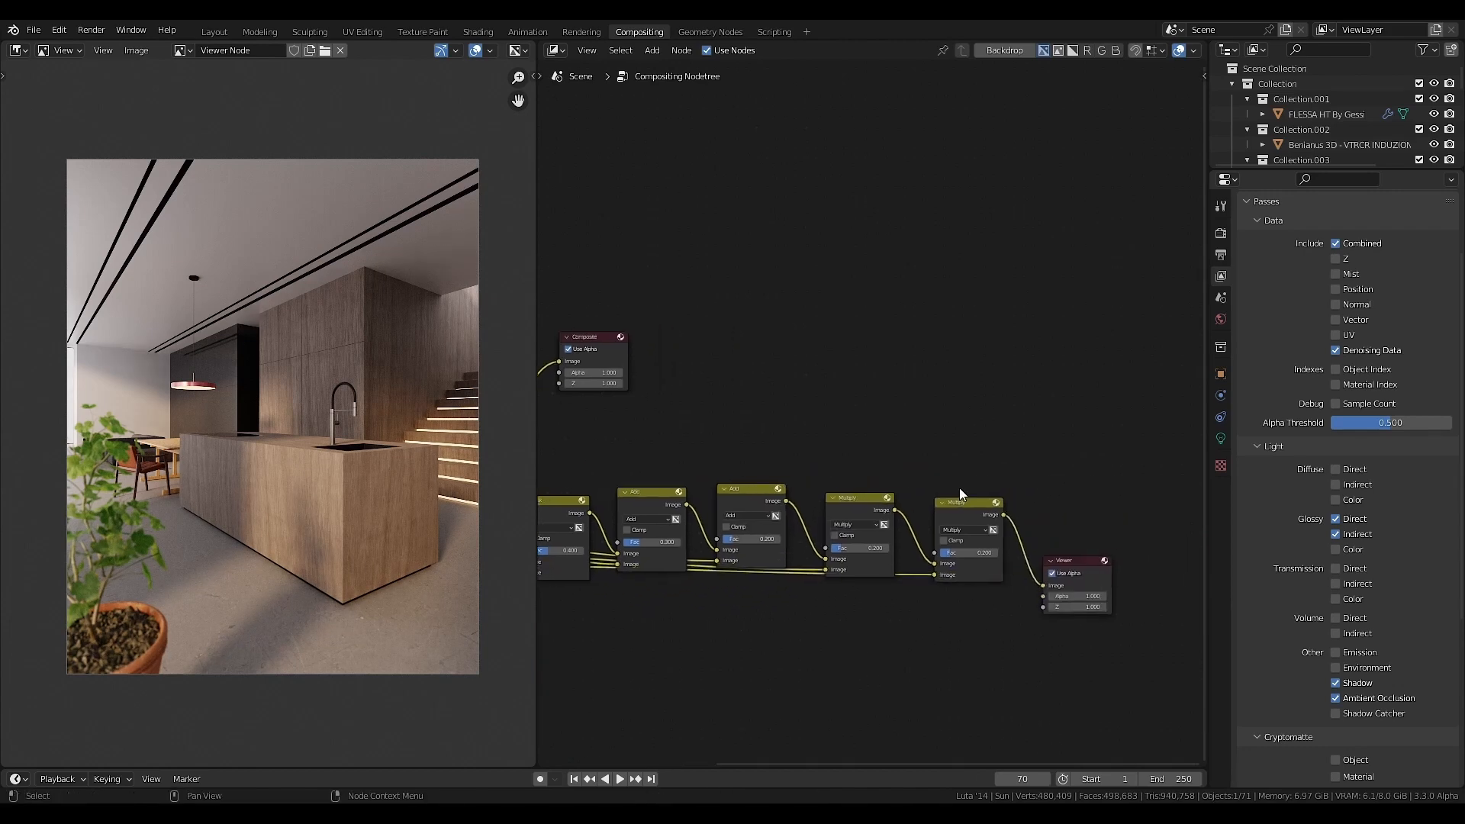
pyautogui.scroll(1, 993, 601)
pyautogui.write('.')
pyautogui.press('Return')
pyautogui.click(980, 577)
pyautogui.write('.3')
pyautogui.press('Return')
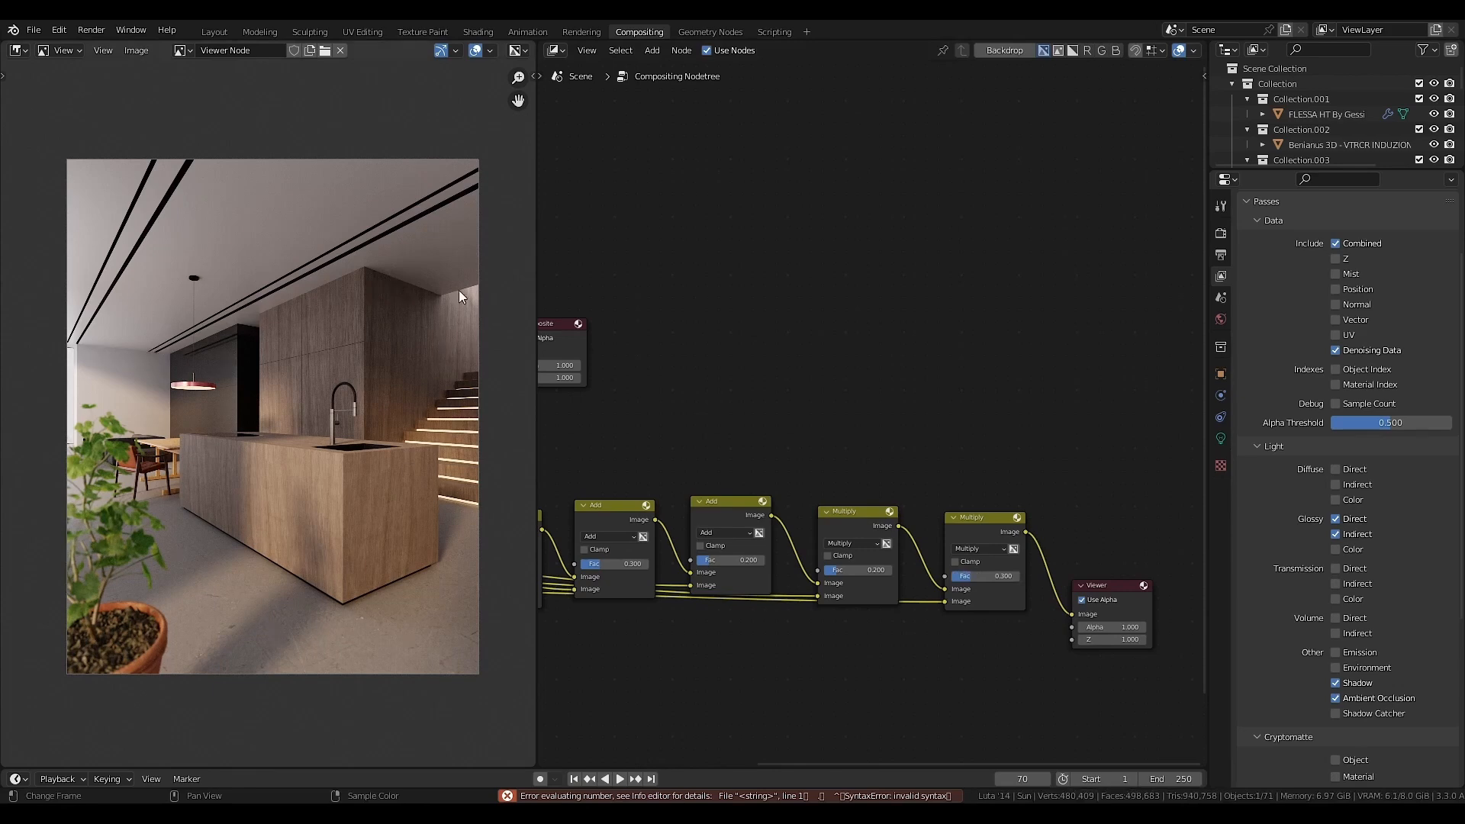
# - Insert a Filter node between the last Multiply node and Viewer
pyautogui.moveTo(920, 656); pyautogui.dragTo(819, 634, button='middle')
pyautogui.moveTo(923, 610); pyautogui.dragTo(903, 633, button='middle')
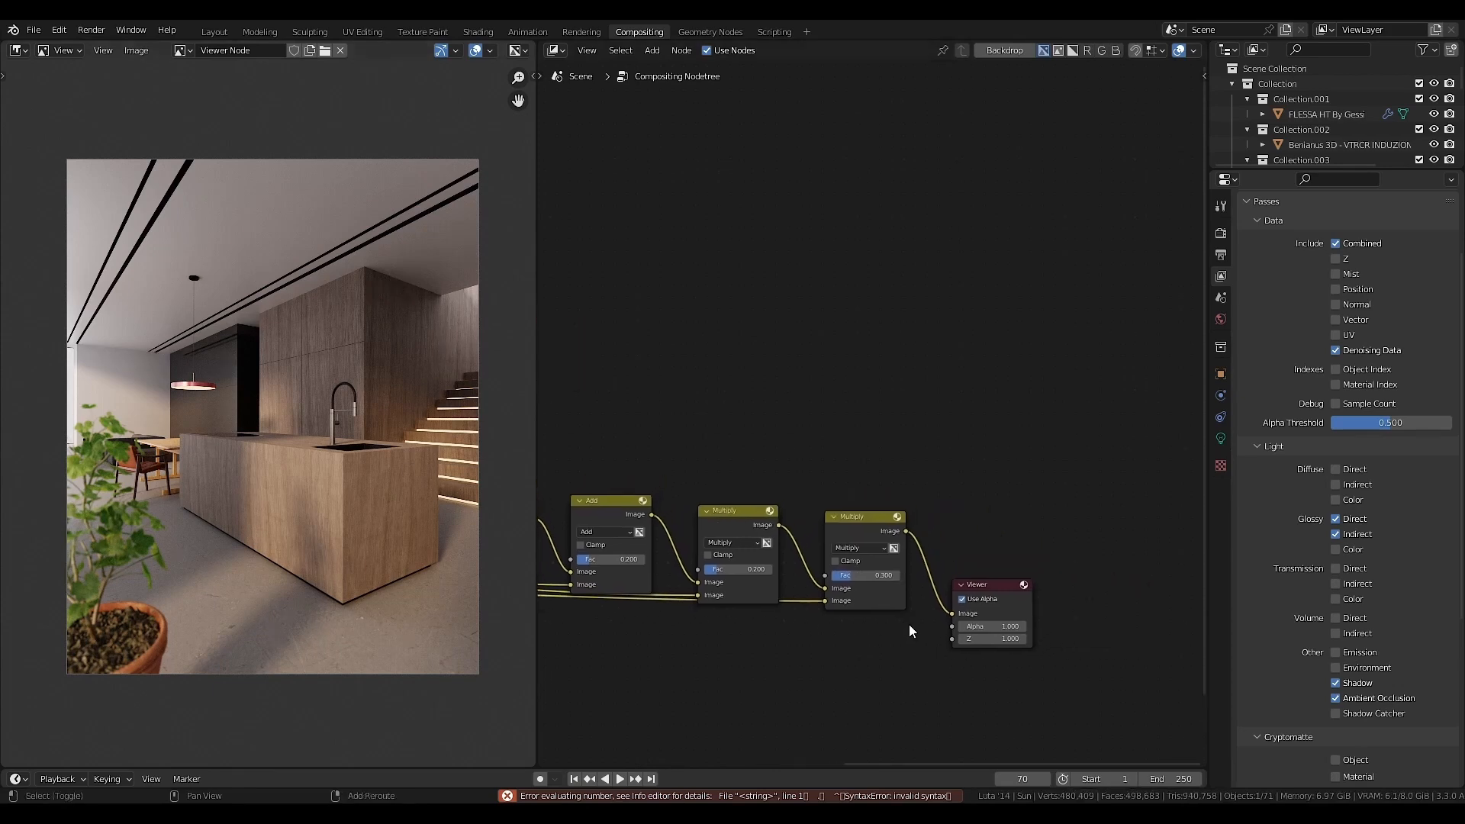
pyautogui.hotkey('shift', 'a')
pyautogui.moveTo(867, 653)
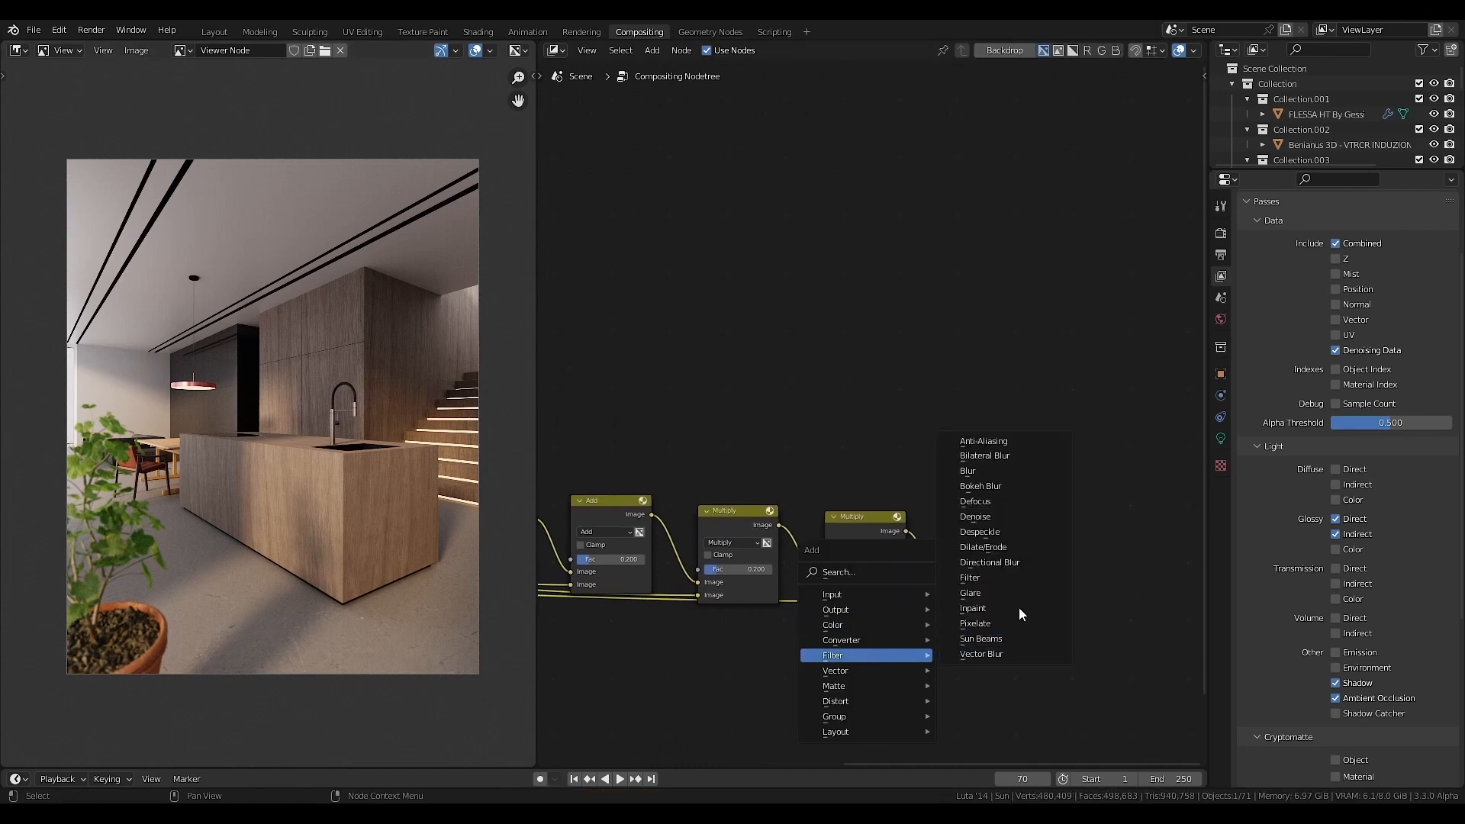
pyautogui.click(983, 579)
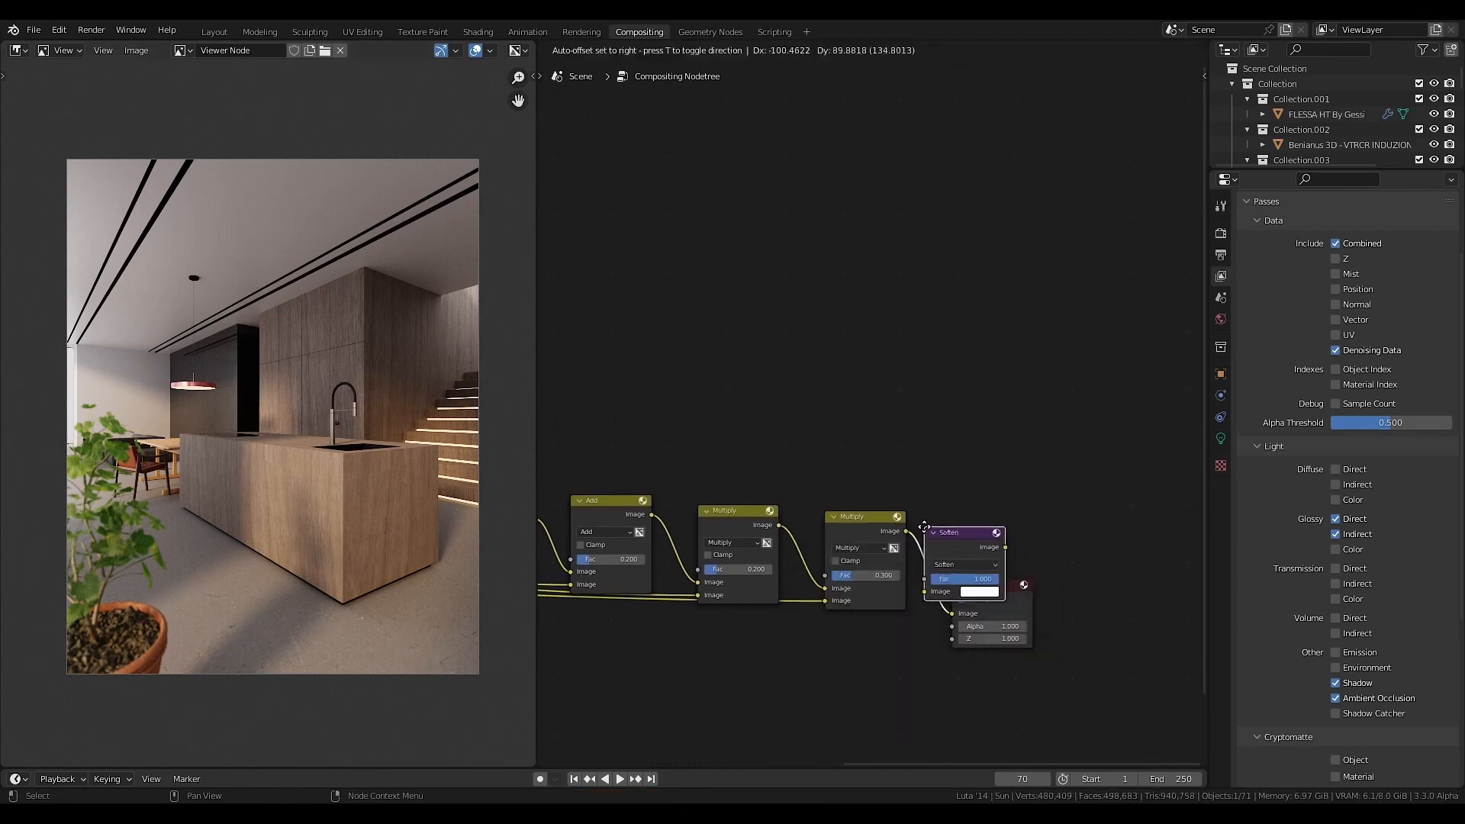
pyautogui.click(953, 528)
# - Set the Filter node's type to Box Sharpen with a factor of 0.05
pyautogui.click(977, 564)
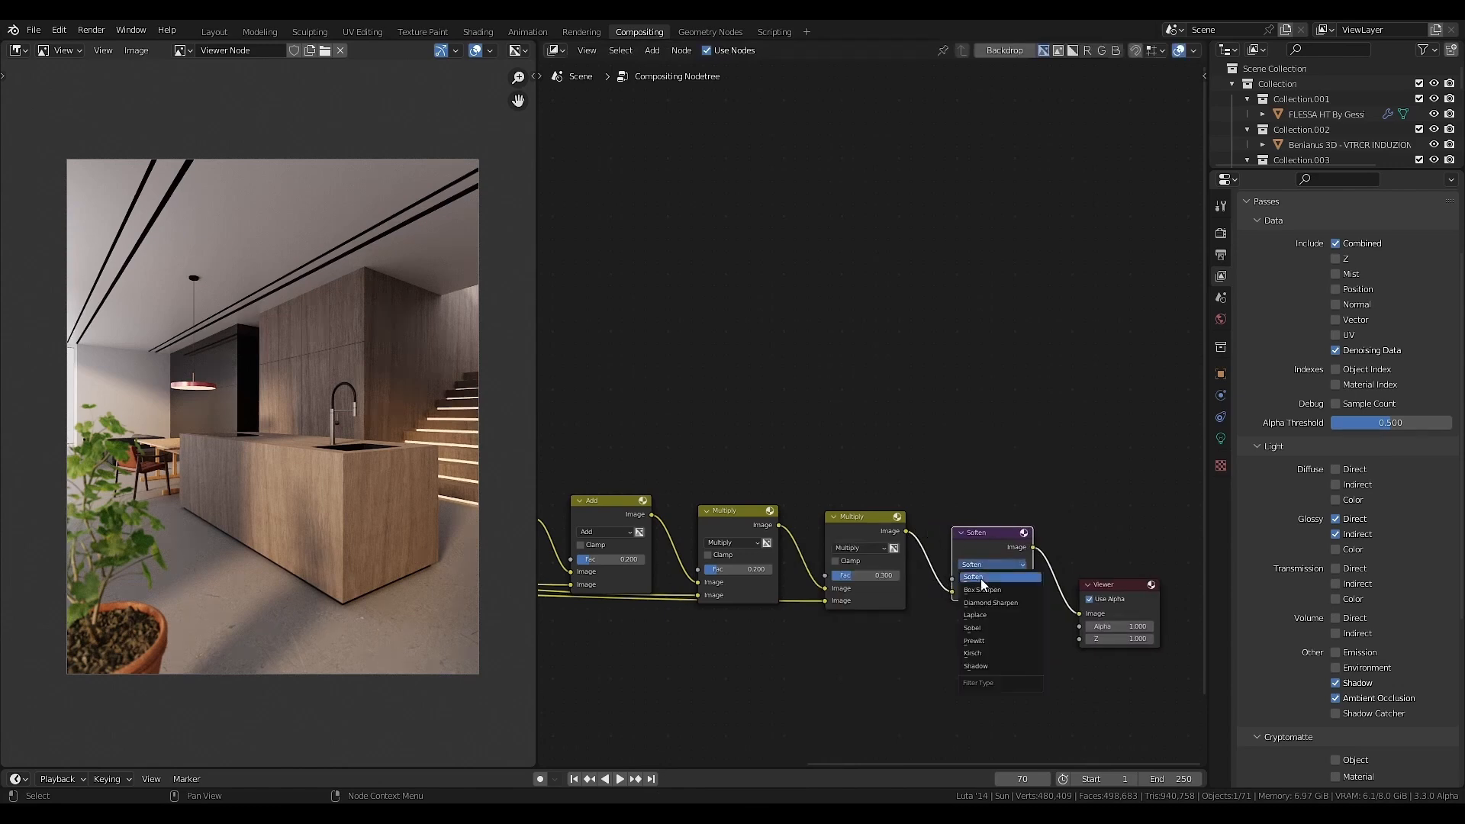
pyautogui.click(983, 592)
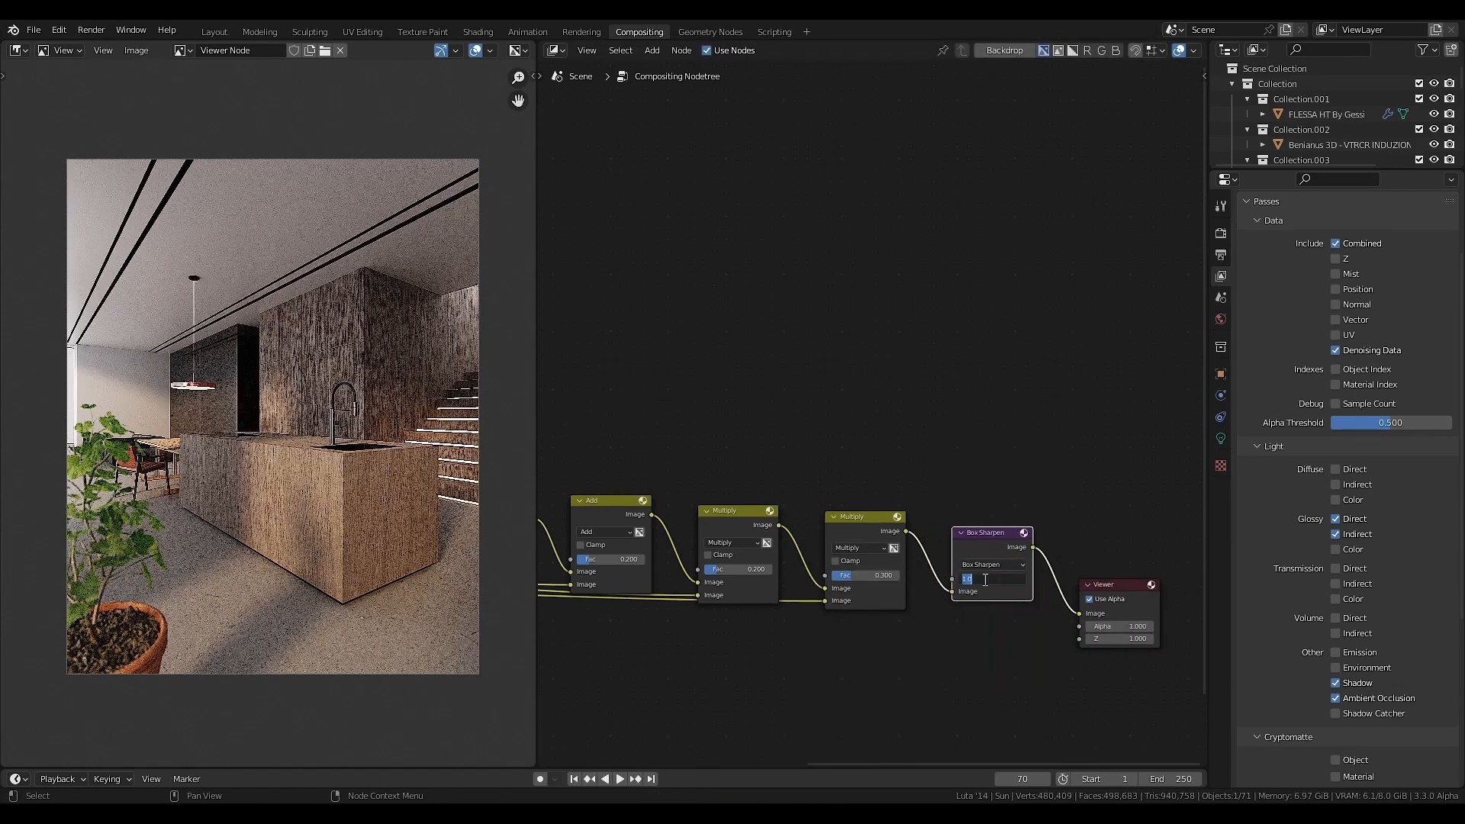
pyautogui.write('0.05')
pyautogui.press('Return')
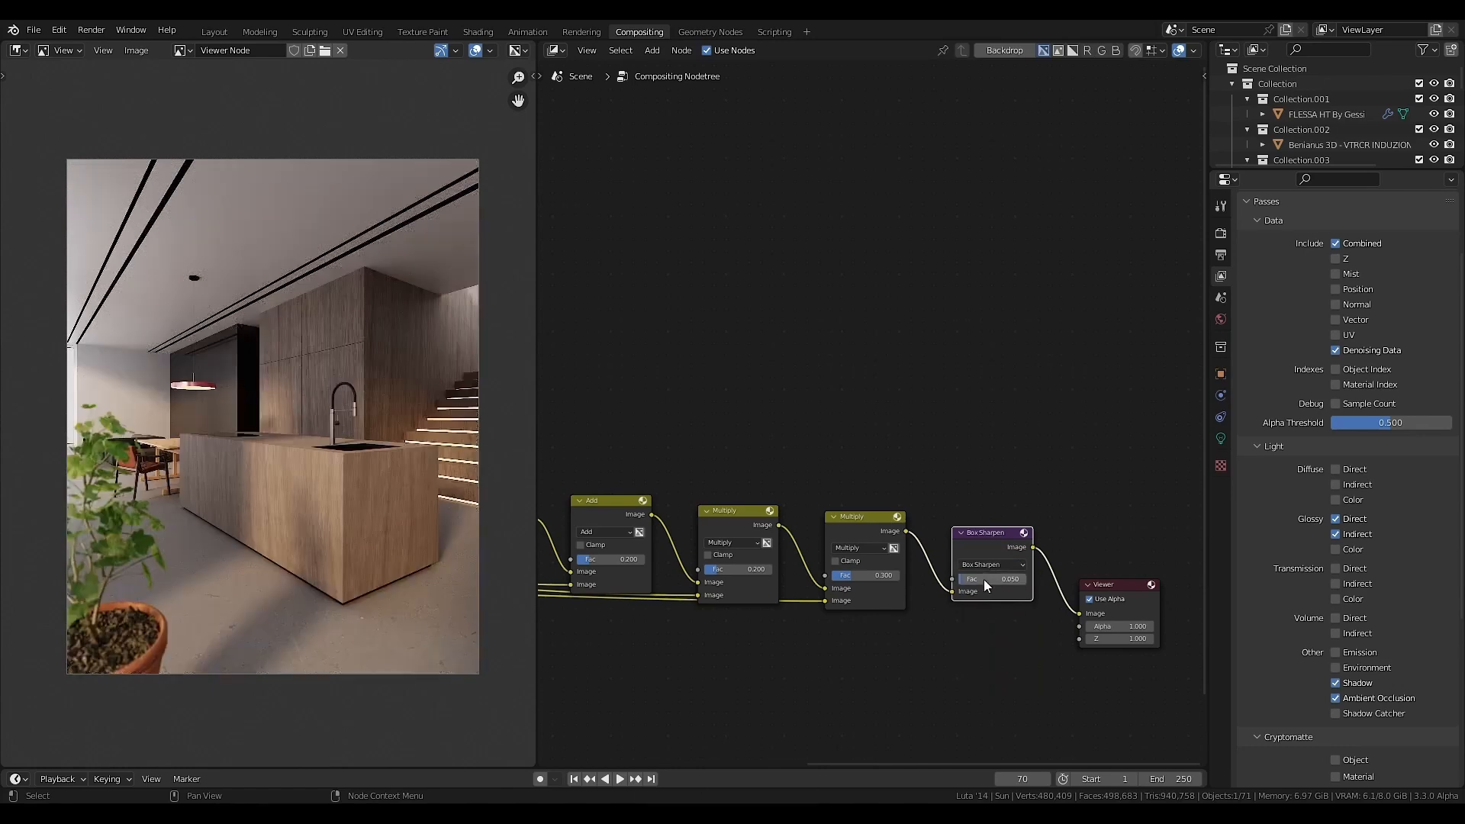
# - Insert a Glare node between the Box Sharpen node and Viewer
pyautogui.moveTo(1000, 556); pyautogui.dragTo(928, 544, button='middle')
pyautogui.hotkey('shift', 'a')
pyautogui.moveTo(927, 544)
pyautogui.click(993, 698)
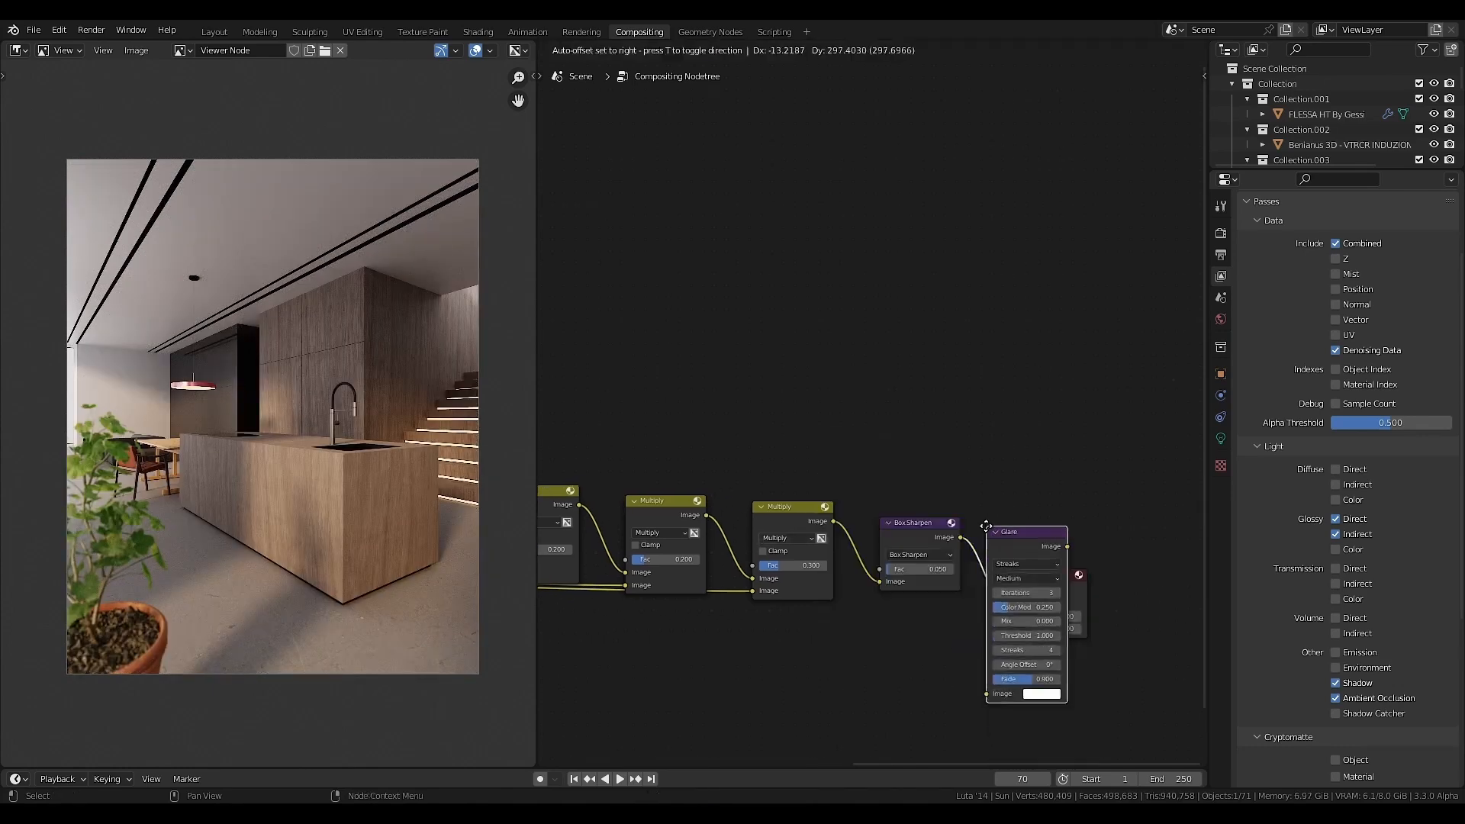
pyautogui.click(1002, 519)
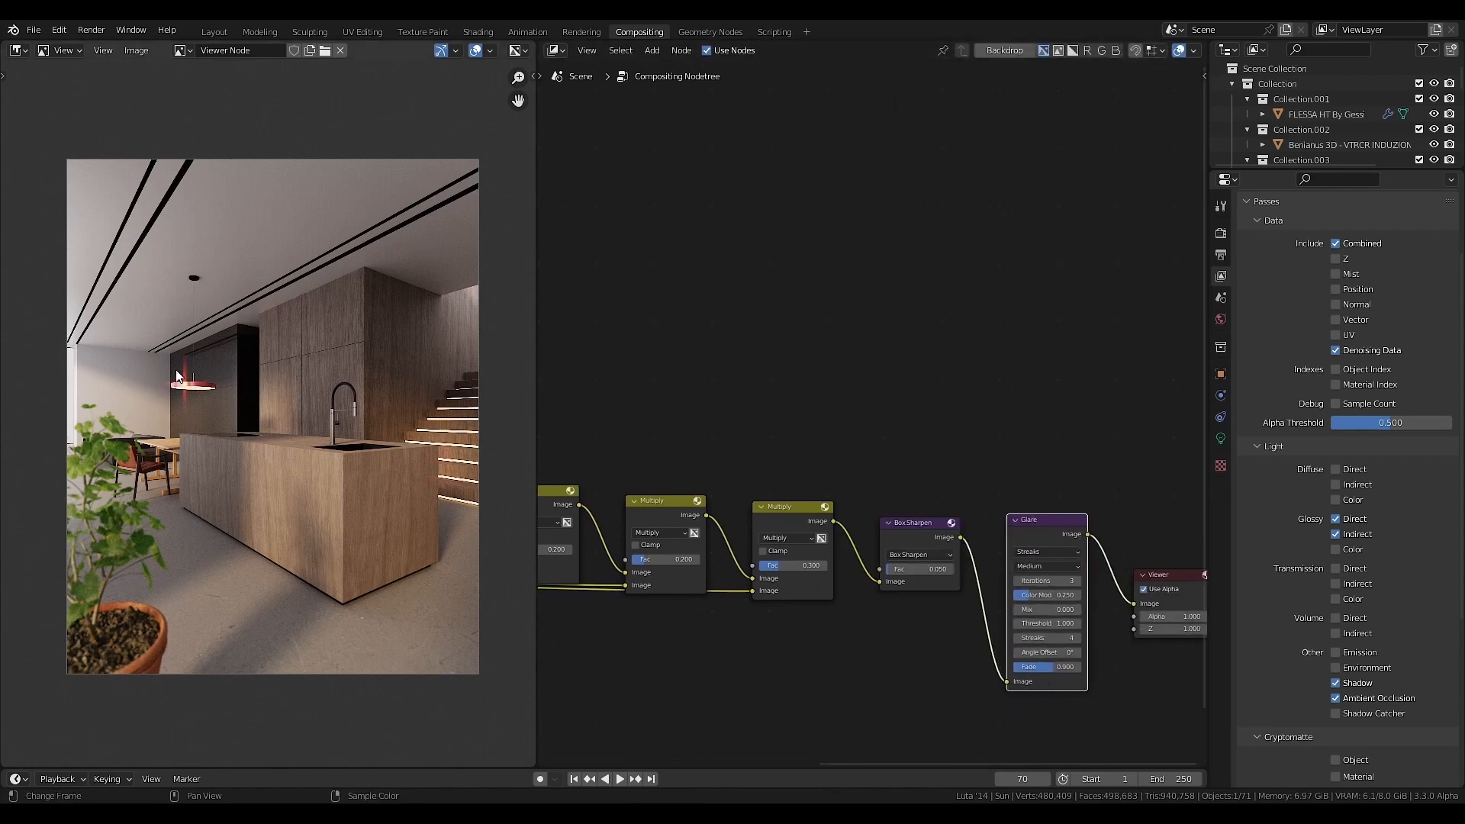
# - Configure the Glare node as Fog Glow with High quality and a size of 6
pyautogui.click(1044, 552)
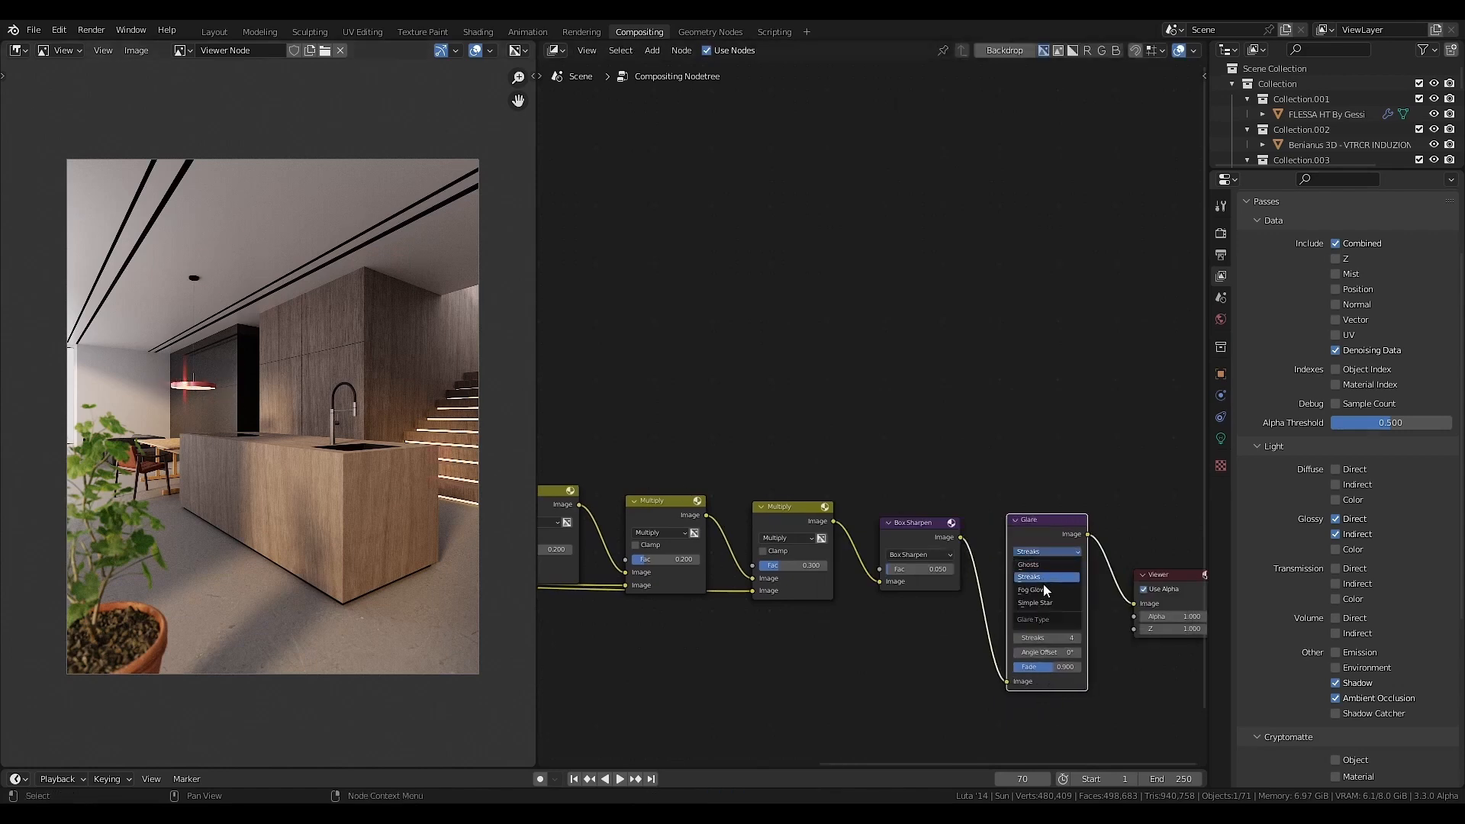
pyautogui.click(1044, 591)
pyautogui.click(1039, 566)
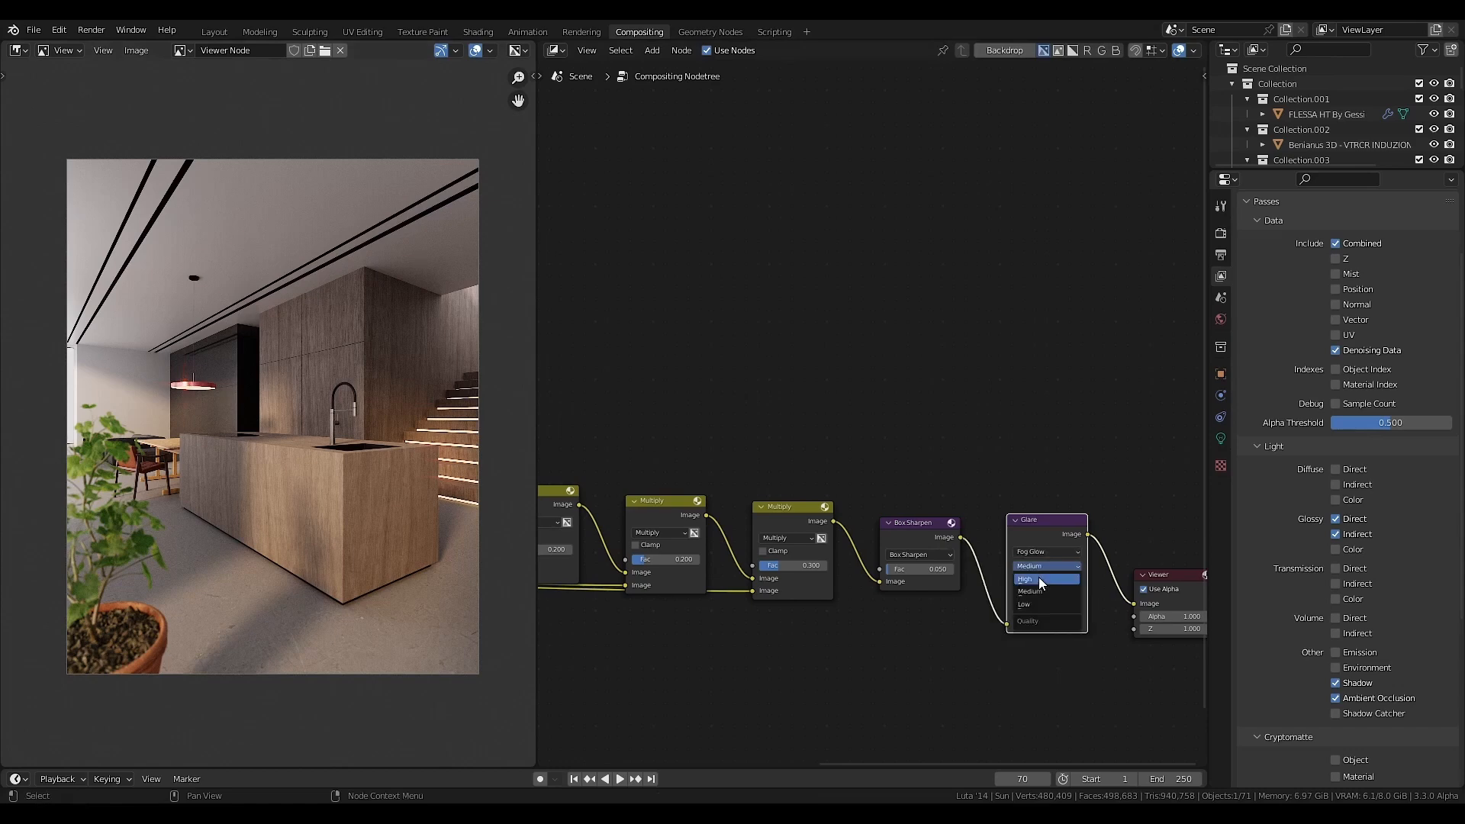
pyautogui.click(1038, 579)
pyautogui.click(1017, 609)
pyautogui.click(1017, 610)
# - Insert a Lens Distortion node between Glare and Viewer and enable its Fit option
pyautogui.moveTo(960, 698); pyautogui.dragTo(780, 654, button='middle')
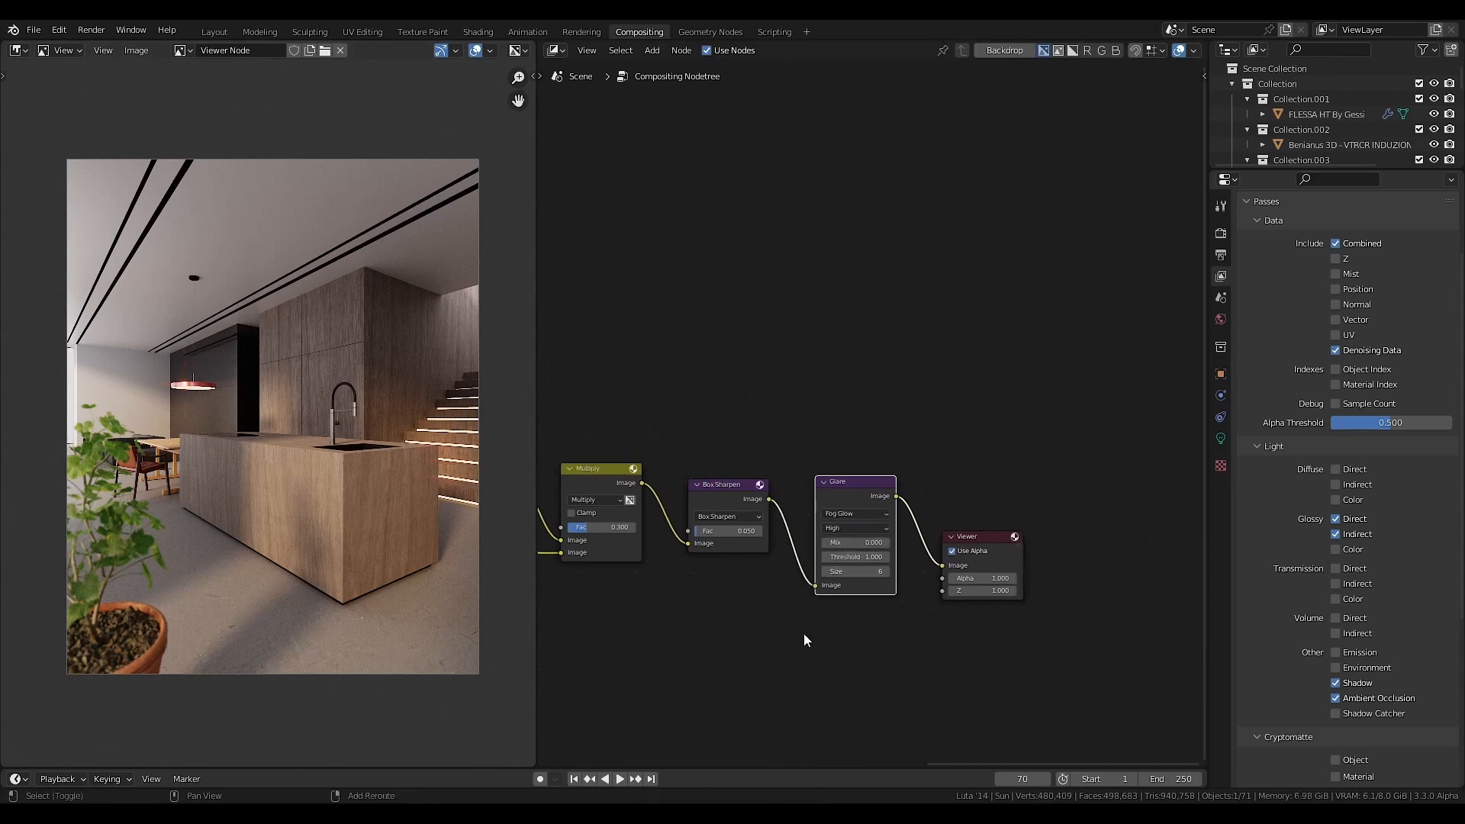
pyautogui.hotkey('shift', 'a')
pyautogui.moveTo(822, 620)
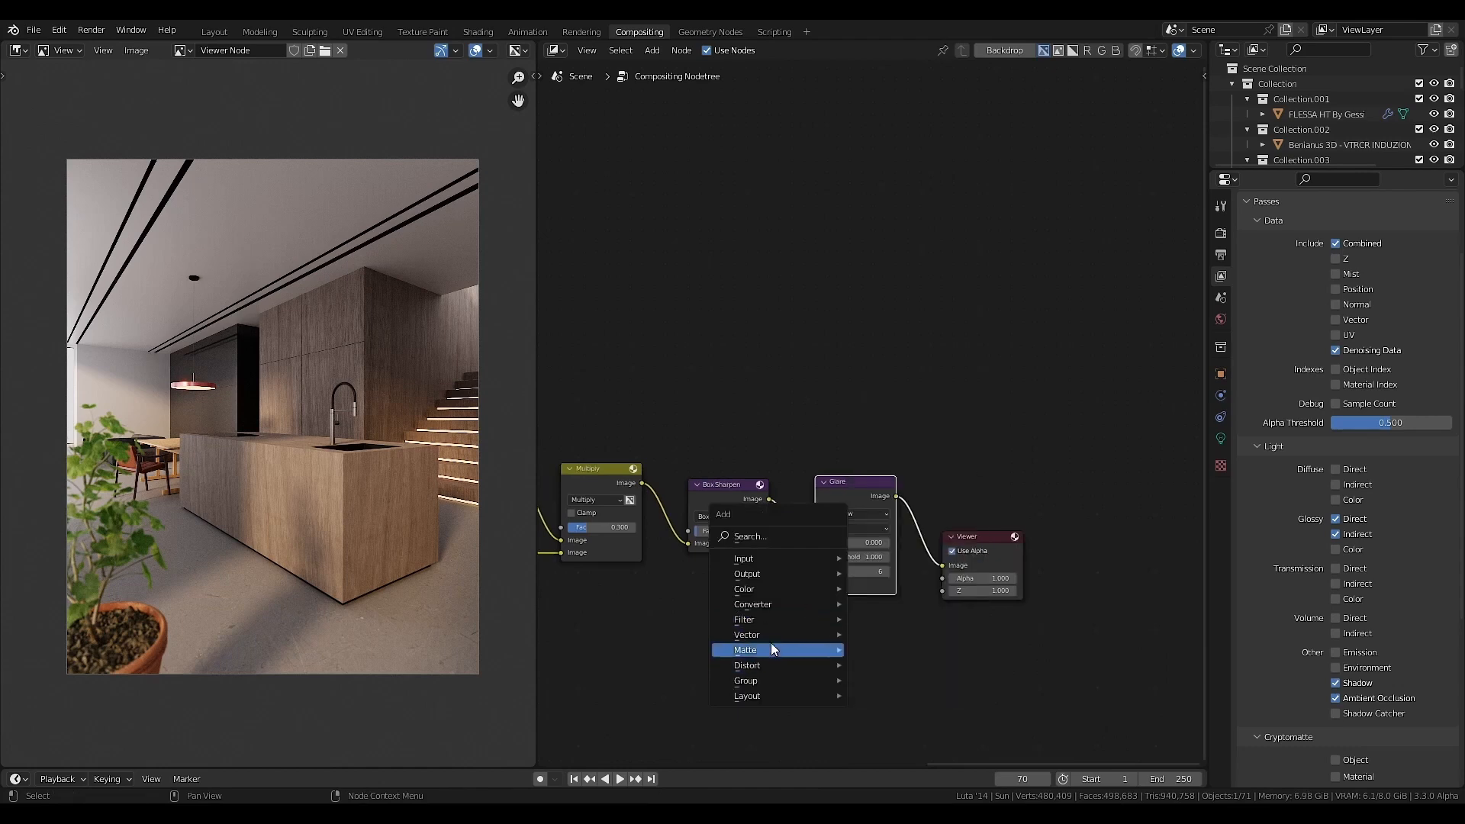
pyautogui.moveTo(748, 665)
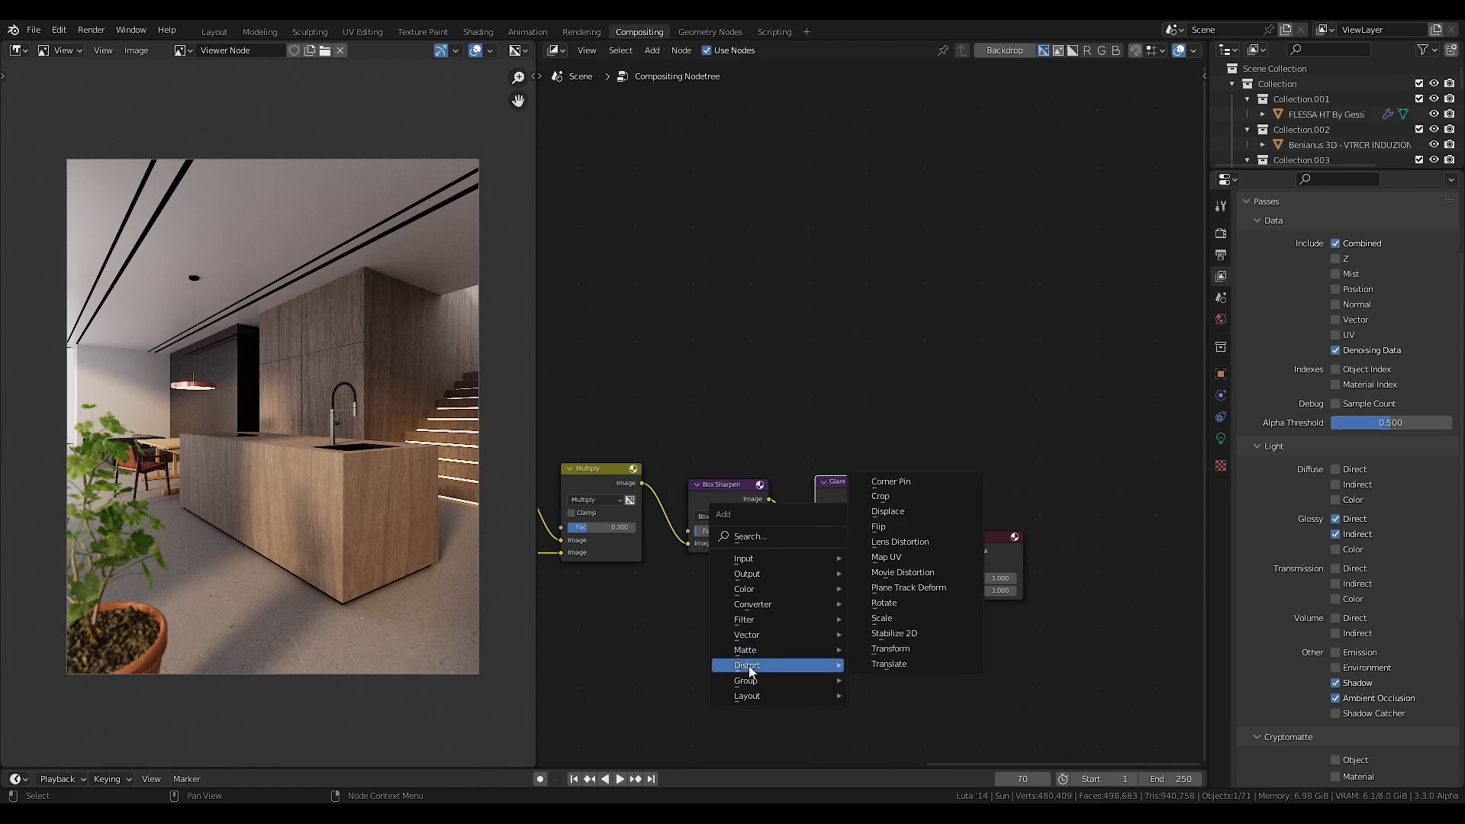
pyautogui.click(900, 542)
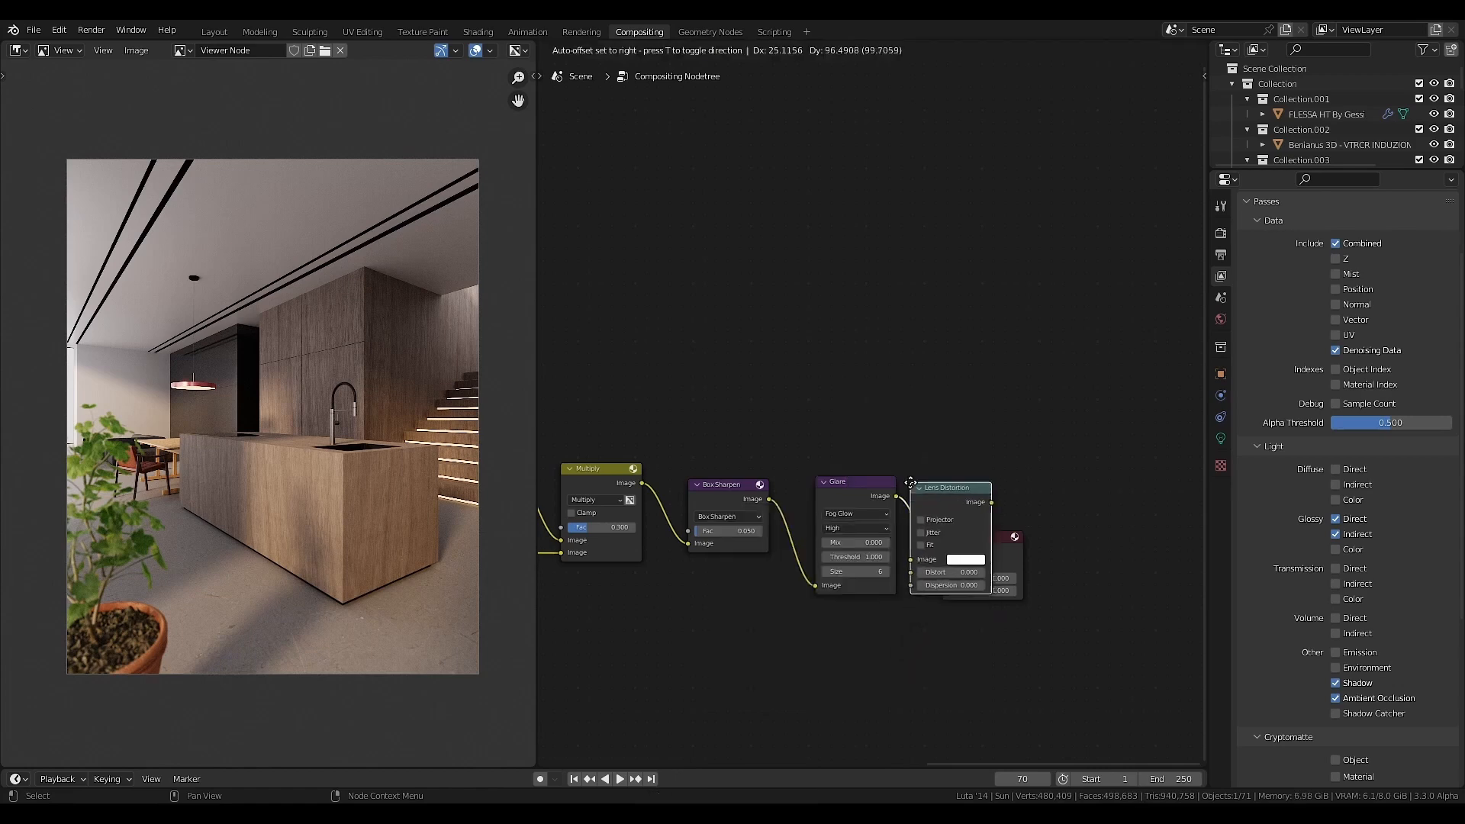
pyautogui.click(942, 483)
pyautogui.click(952, 544)
# - Set both Distort and Dispersion of the Lens Distortion node to 0.001
pyautogui.scroll(2, 973, 585)
pyautogui.moveTo(974, 585); pyautogui.dragTo(779, 508, button='middle')
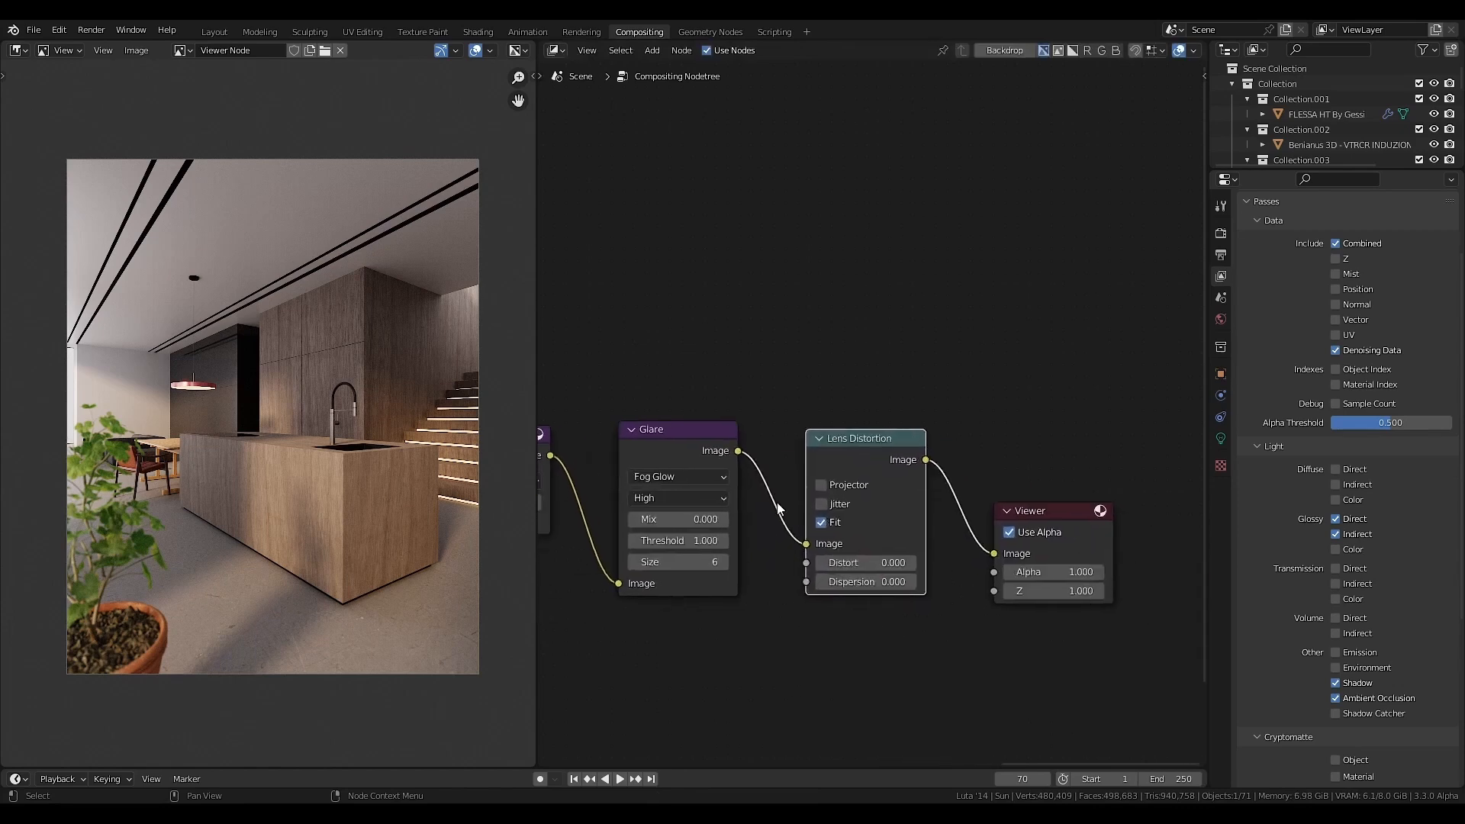
pyautogui.click(854, 564)
pyautogui.write('0.001')
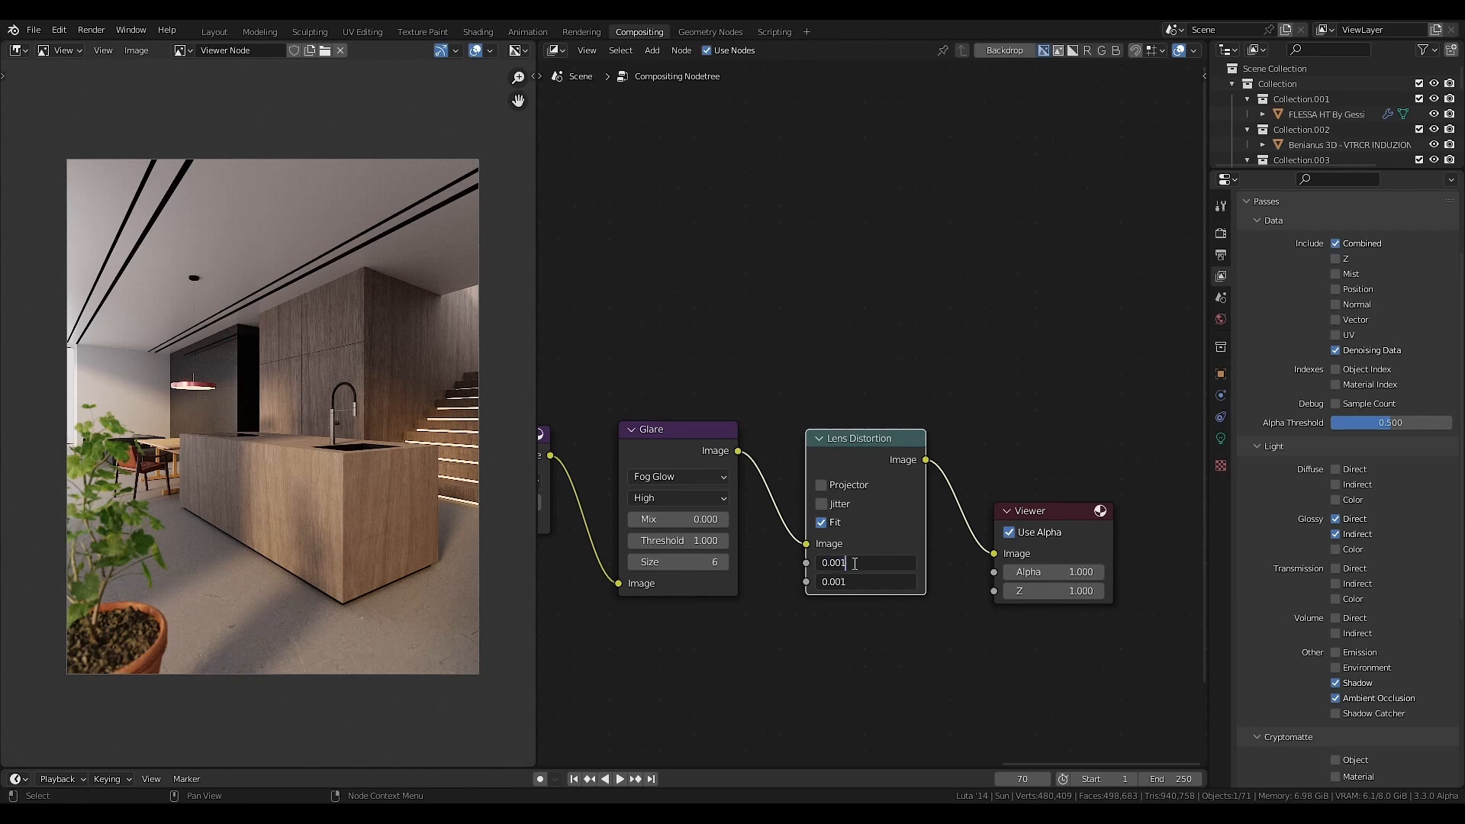
pyautogui.press('Return')
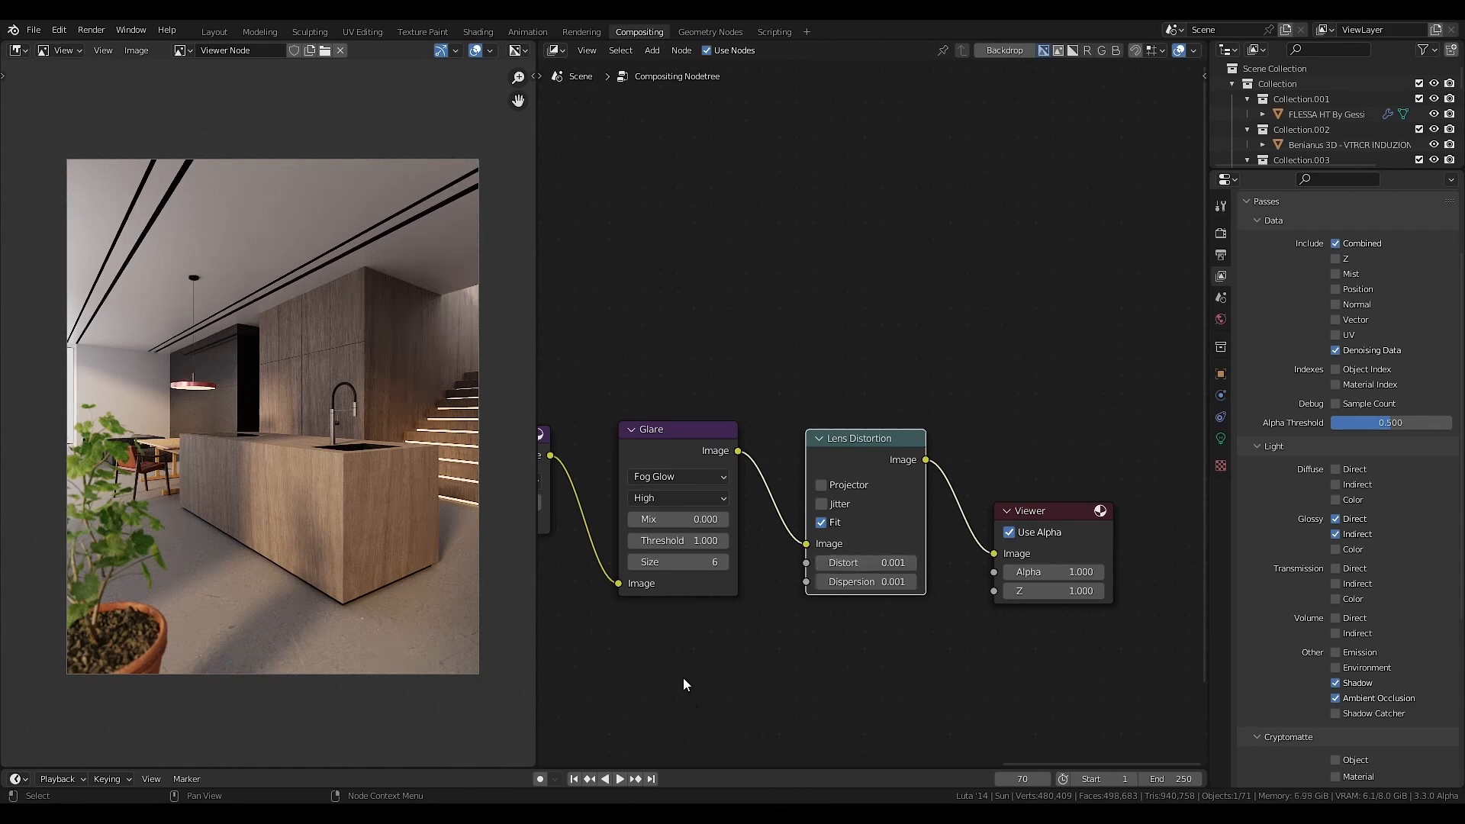
# - Move the Viewer node farther from Lens Distortion to make room between them
pyautogui.scroll(-3, 885, 666)
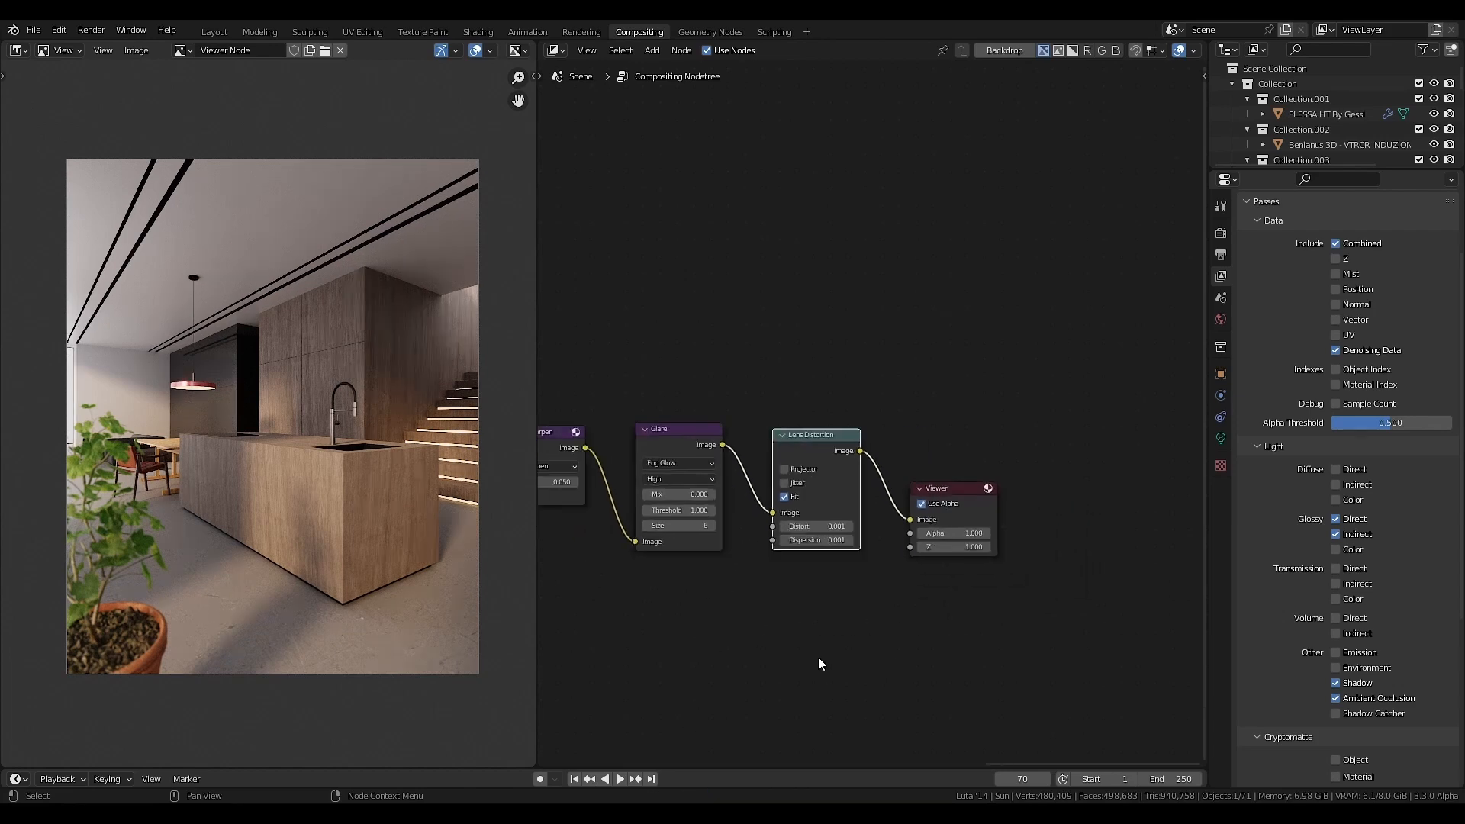
pyautogui.moveTo(906, 517); pyautogui.dragTo(994, 509)
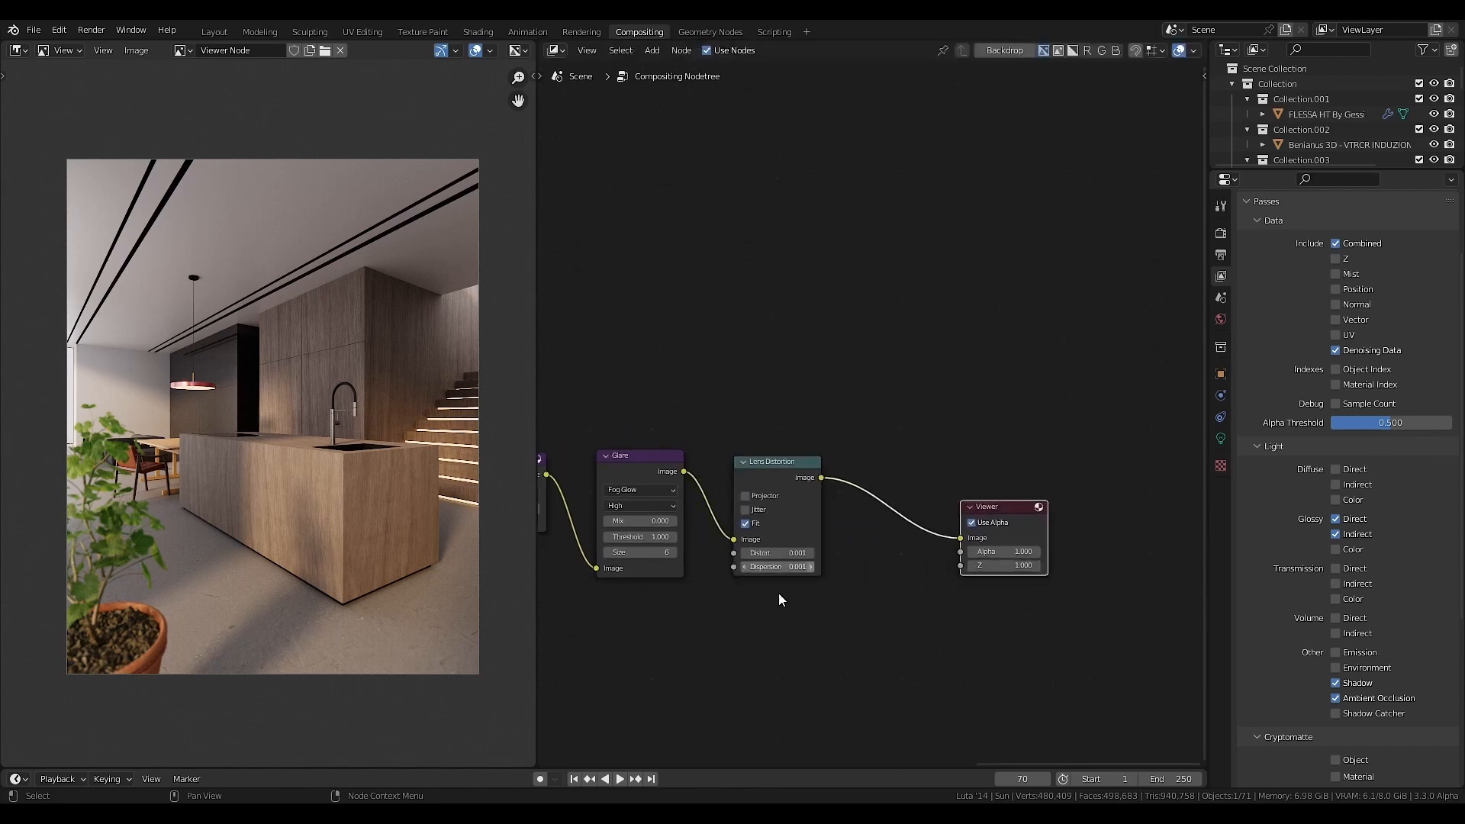
pyautogui.scroll(-1, 809, 572)
pyautogui.moveTo(610, 578); pyautogui.dragTo(761, 601, button='middle')
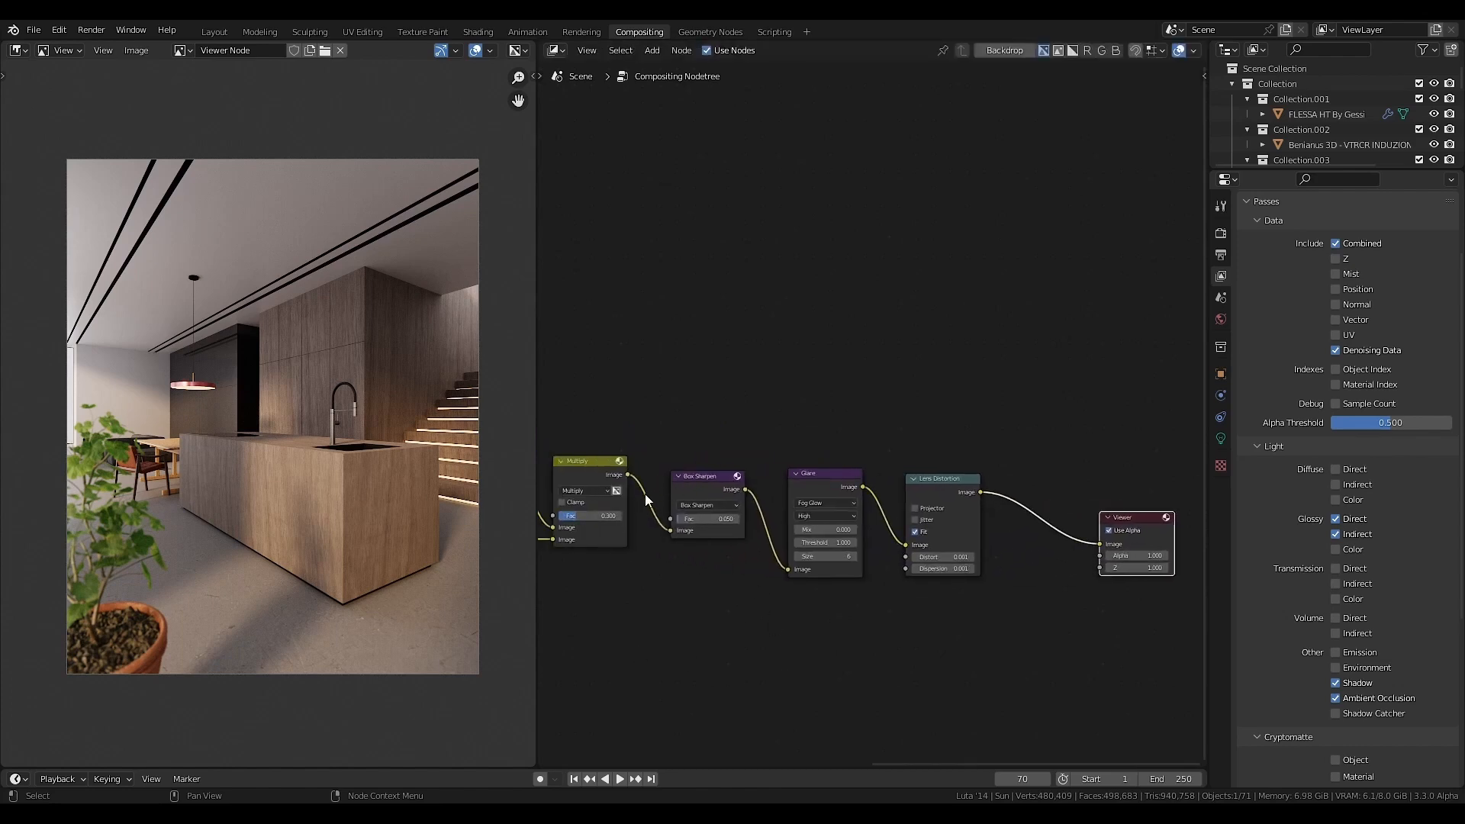
# - Insert an Exposure node between the Multiply and Box Sharpen nodes and set its exposure to 0.4
pyautogui.hotkey('shift', 'a')
pyautogui.moveTo(593, 422)
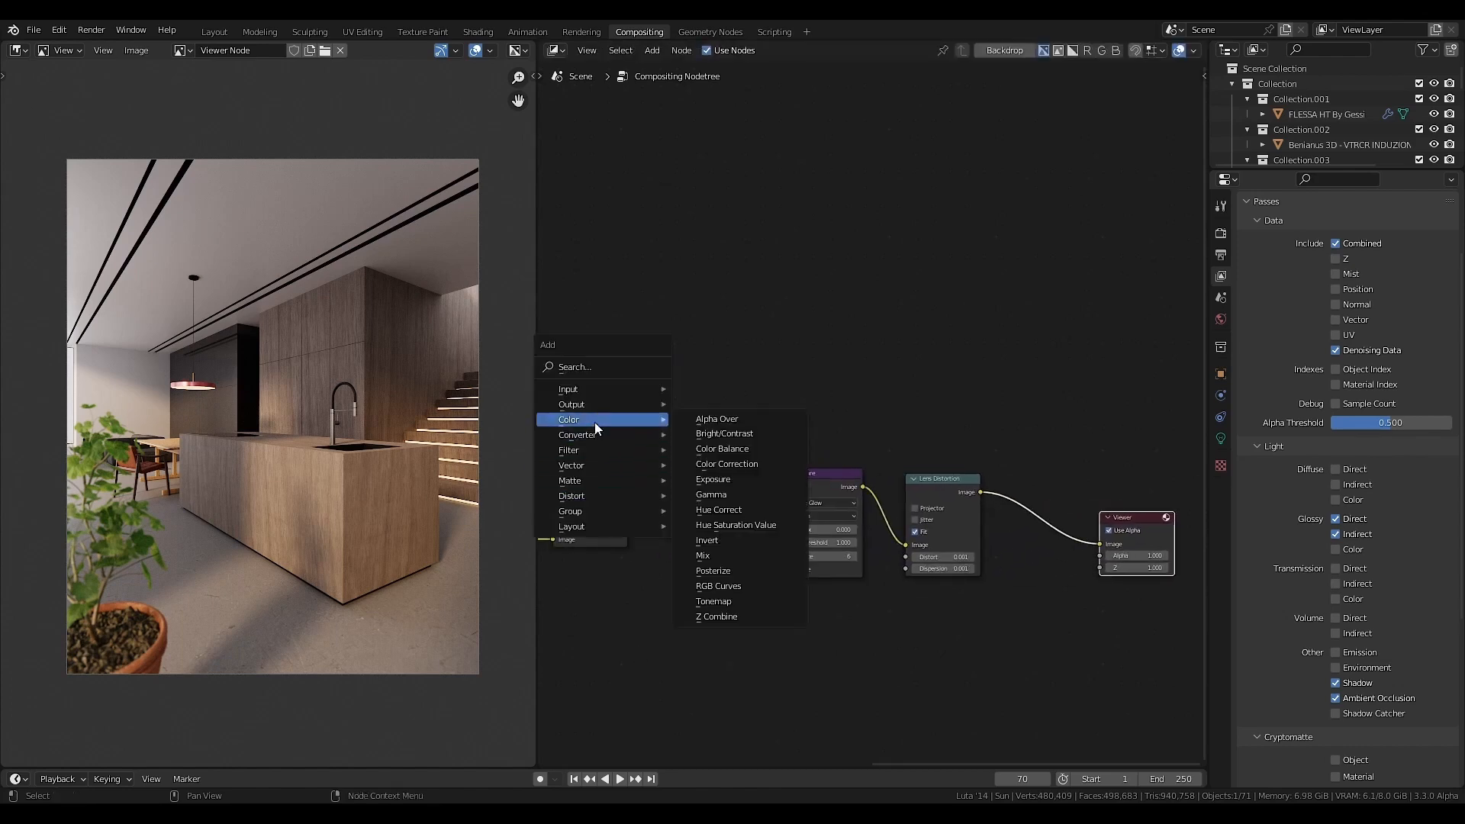
pyautogui.click(715, 478)
pyautogui.click(645, 475)
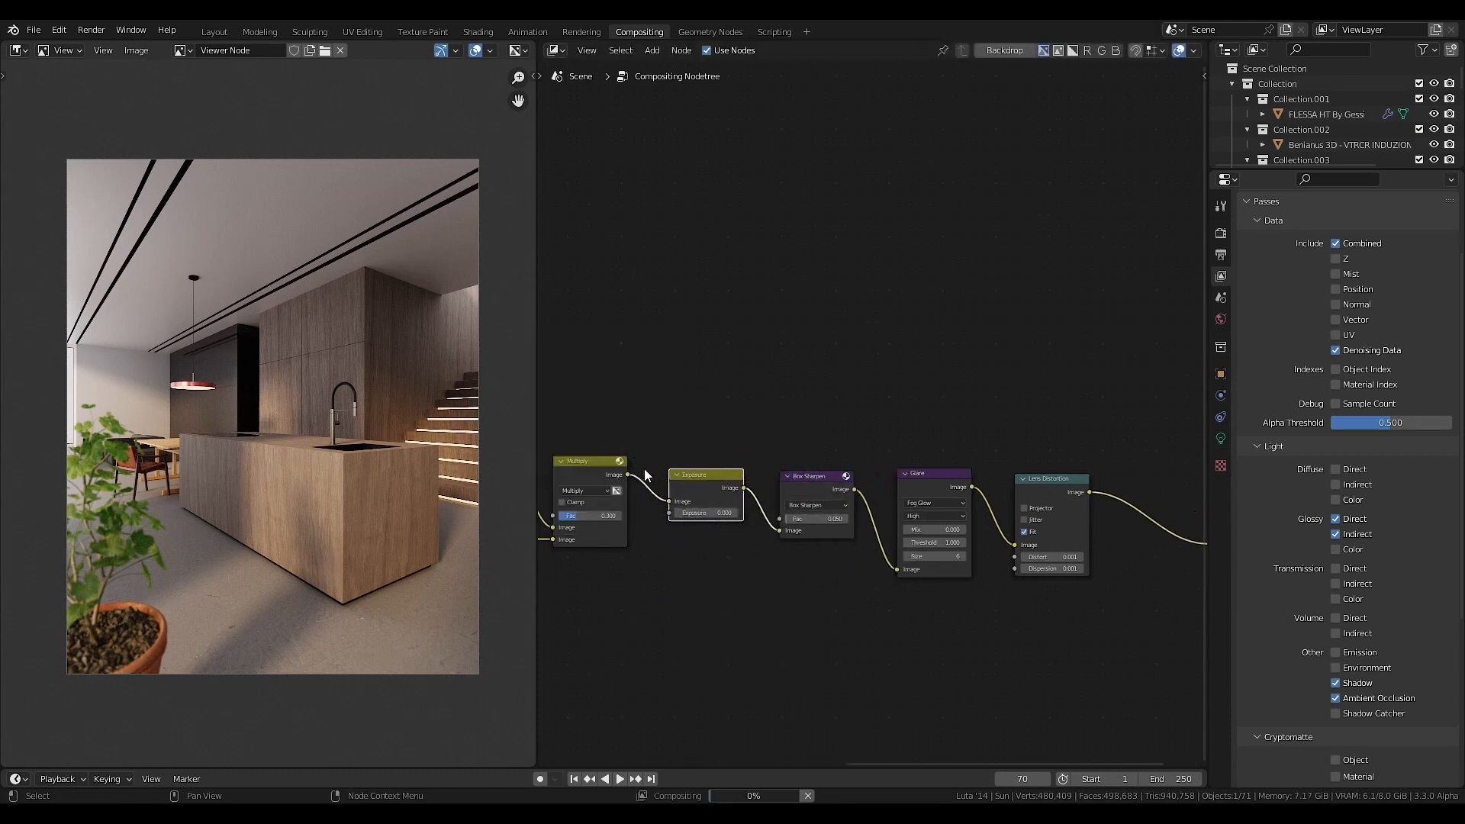
pyautogui.scroll(2, 664, 499)
pyautogui.click(667, 551)
pyautogui.press('BackSpace')
pyautogui.write('0.4')
pyautogui.press('Return')
pyautogui.scroll(-1, 777, 600)
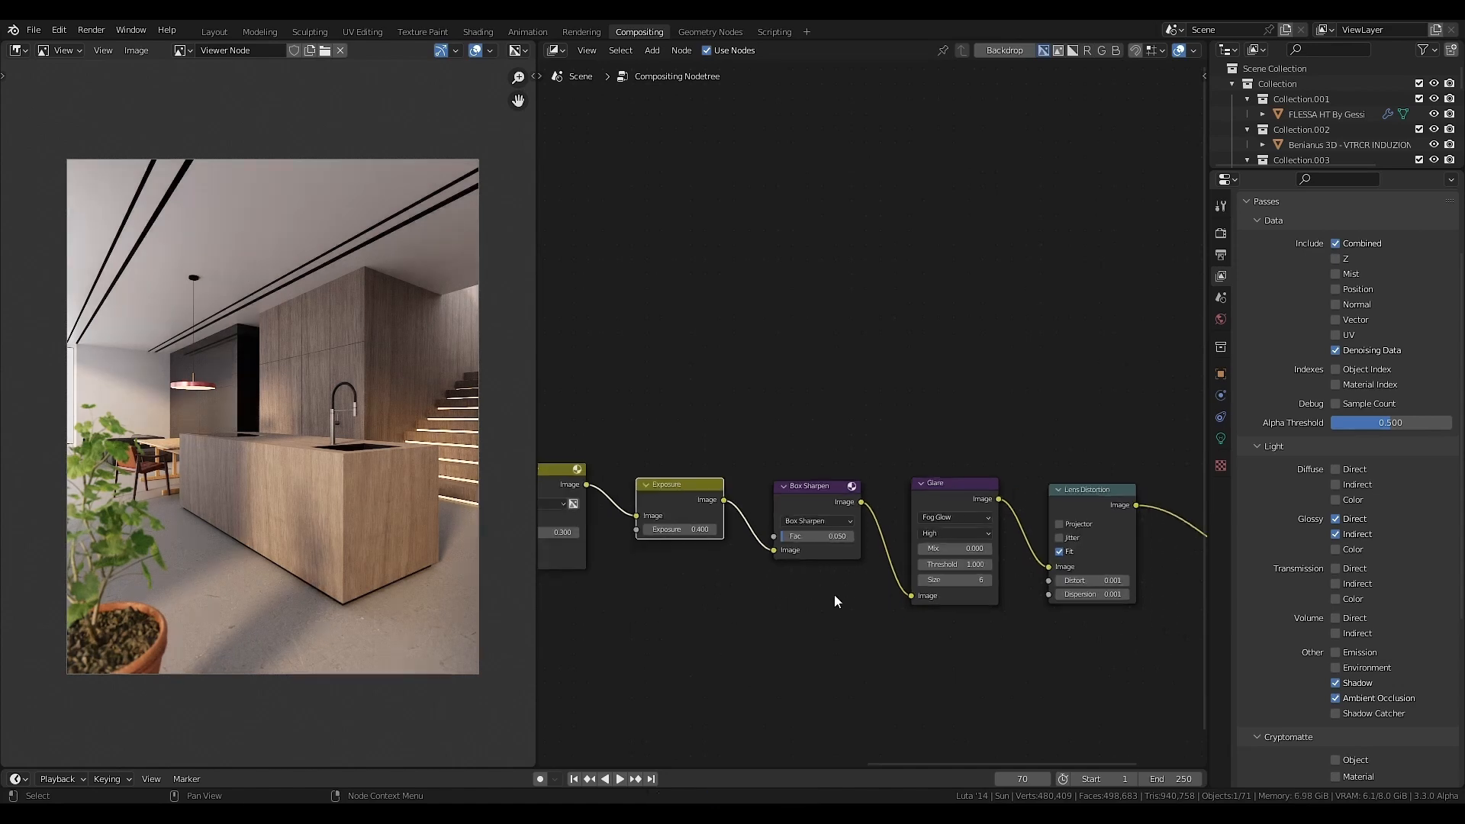
# - Insert a Bright/Contrast node between Lens Distortion and Viewer and set its contrast to 1
pyautogui.moveTo(874, 590); pyautogui.dragTo(704, 601, button='middle')
pyautogui.moveTo(964, 509); pyautogui.dragTo(792, 506, button='middle')
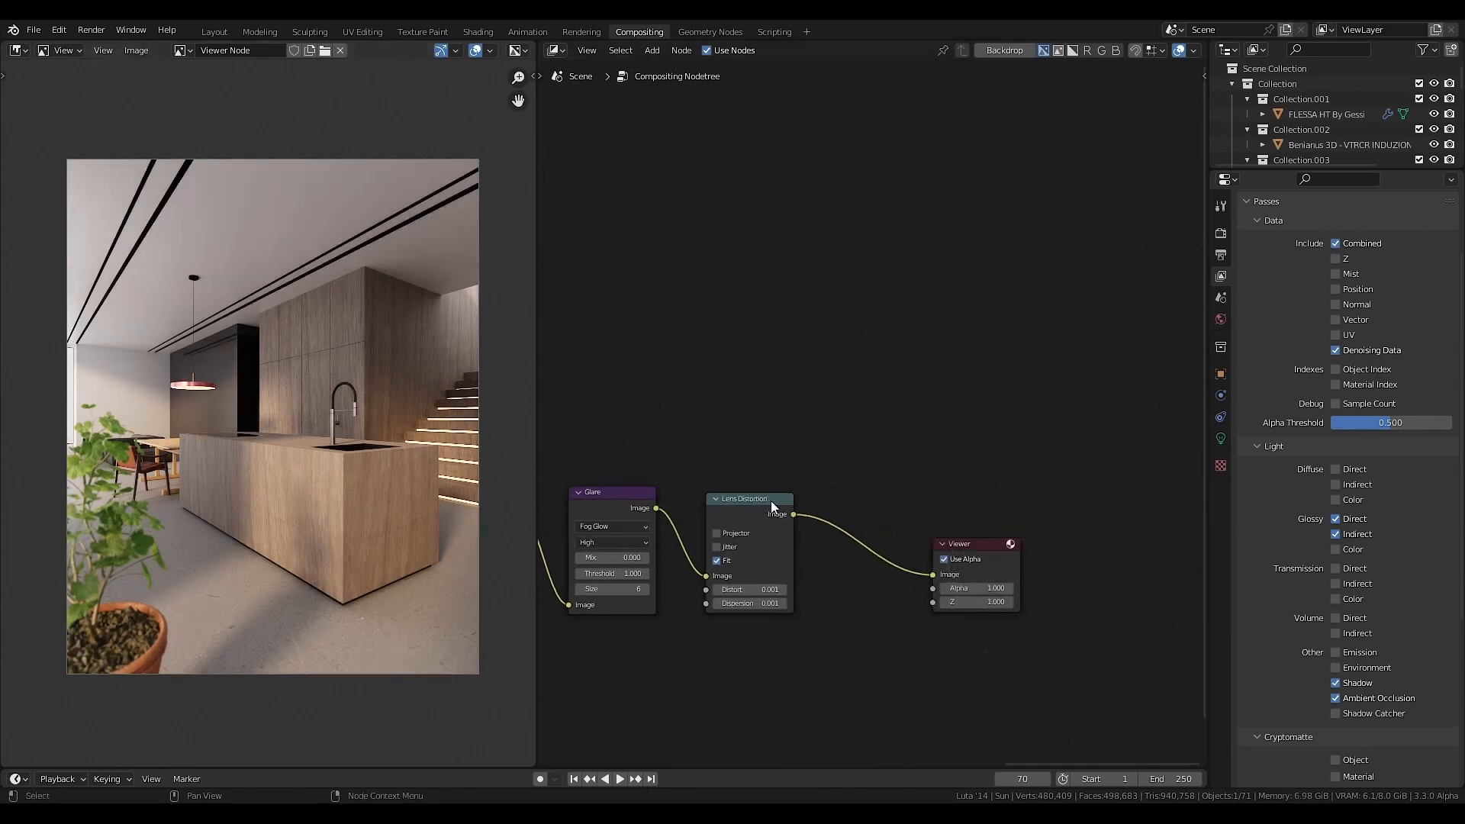
pyautogui.hotkey('shift', 'a')
pyautogui.moveTo(835, 528)
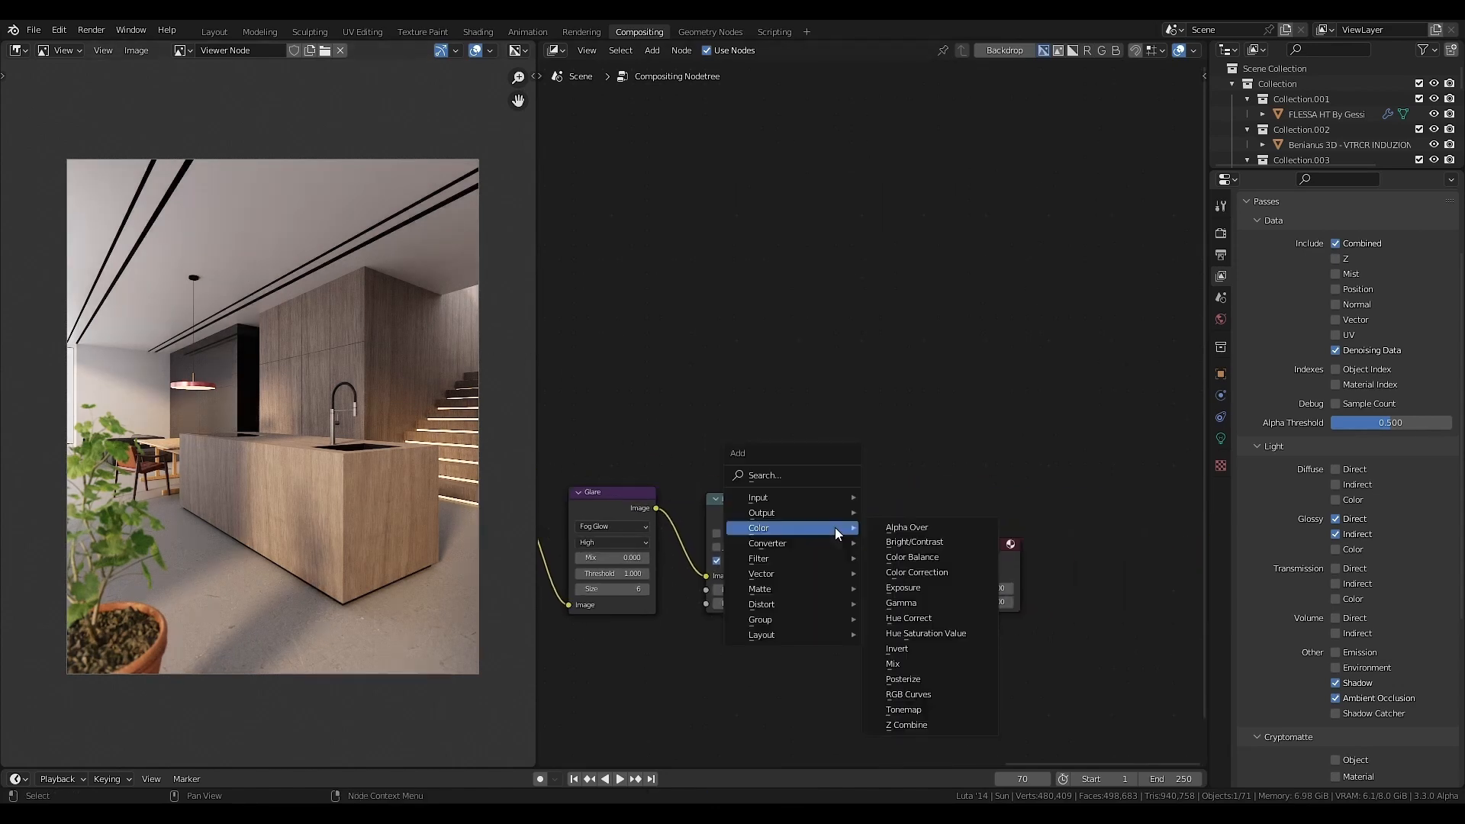
pyautogui.click(901, 541)
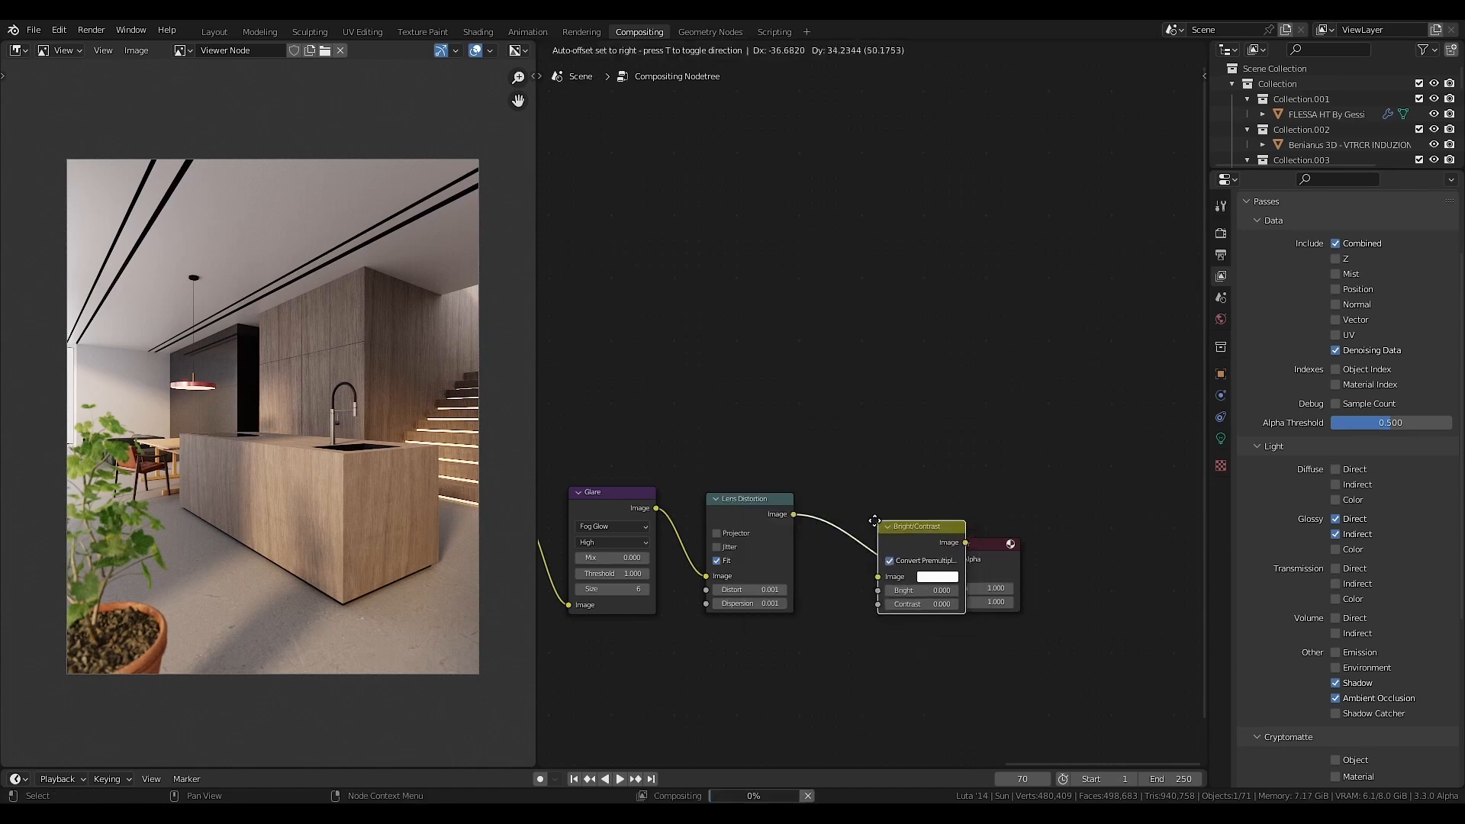
pyautogui.click(875, 563)
pyautogui.click(878, 580)
pyautogui.write('1')
pyautogui.press('Return')
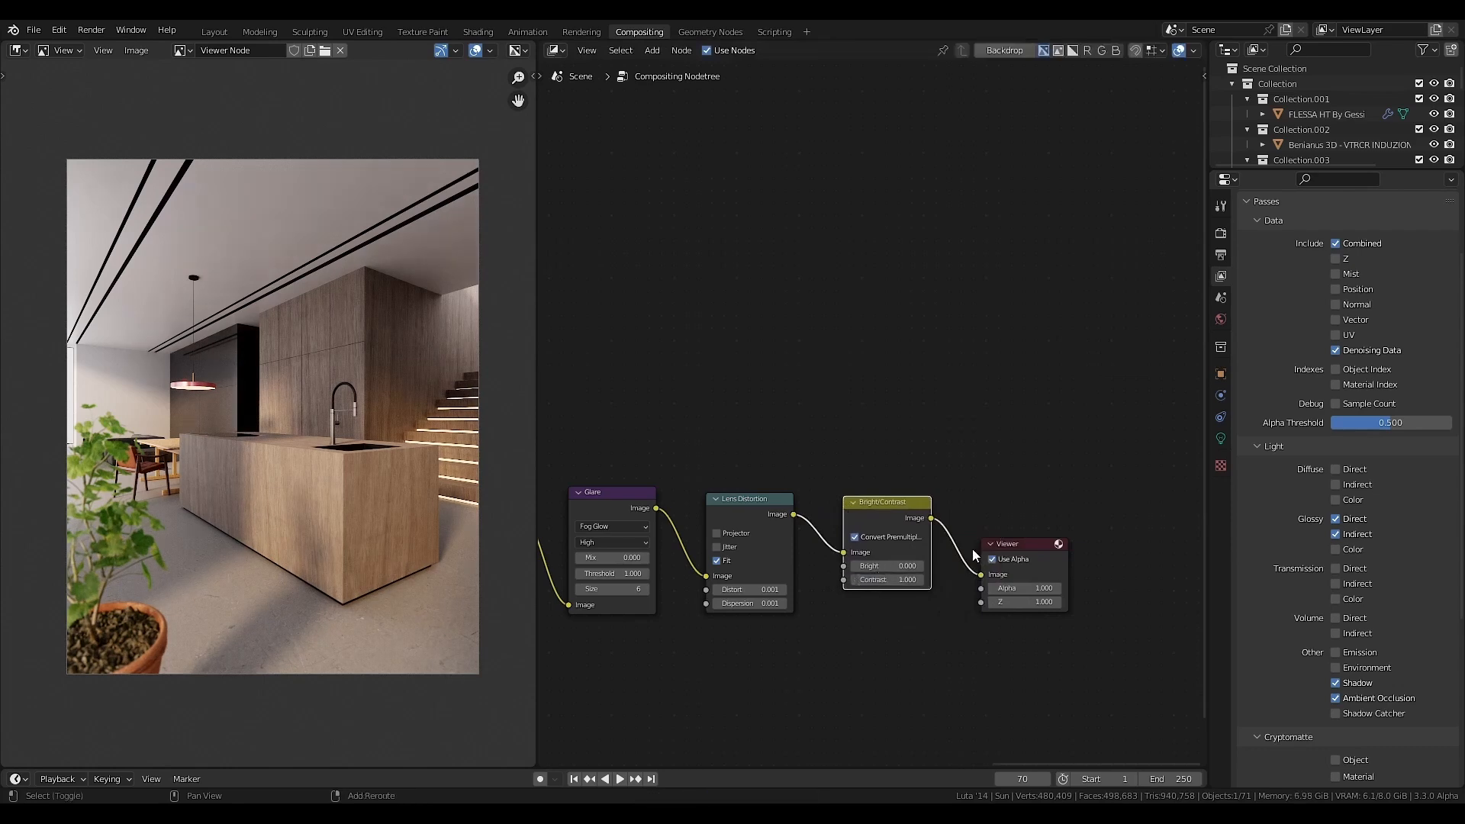
# - Insert a Hue Saturation Value node between Bright/Contrast and Viewer and set its saturation to 0.9
pyautogui.hotkey('shift', 'a')
pyautogui.moveTo(973, 548)
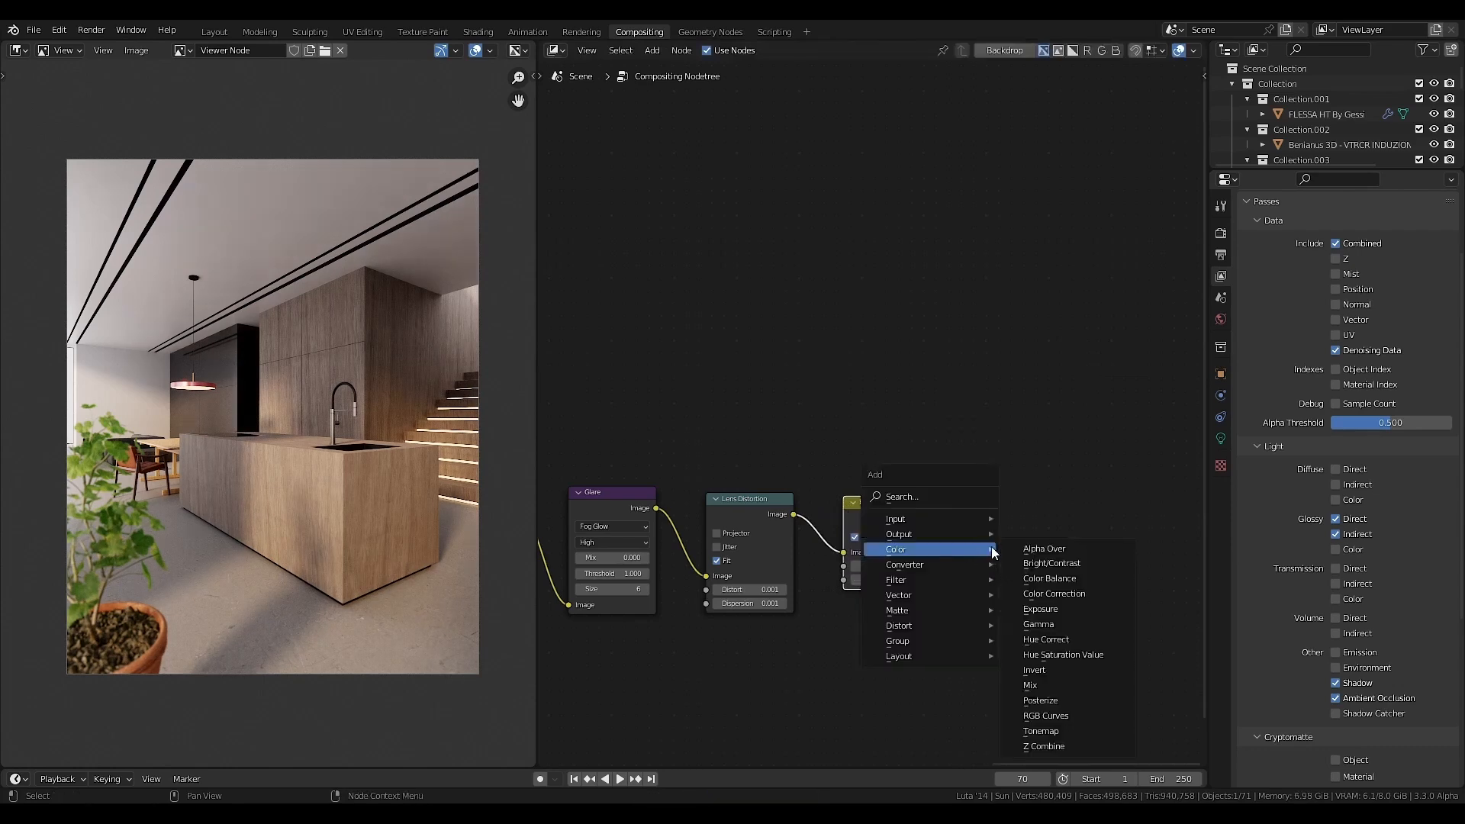
pyautogui.click(1050, 655)
pyautogui.click(950, 492)
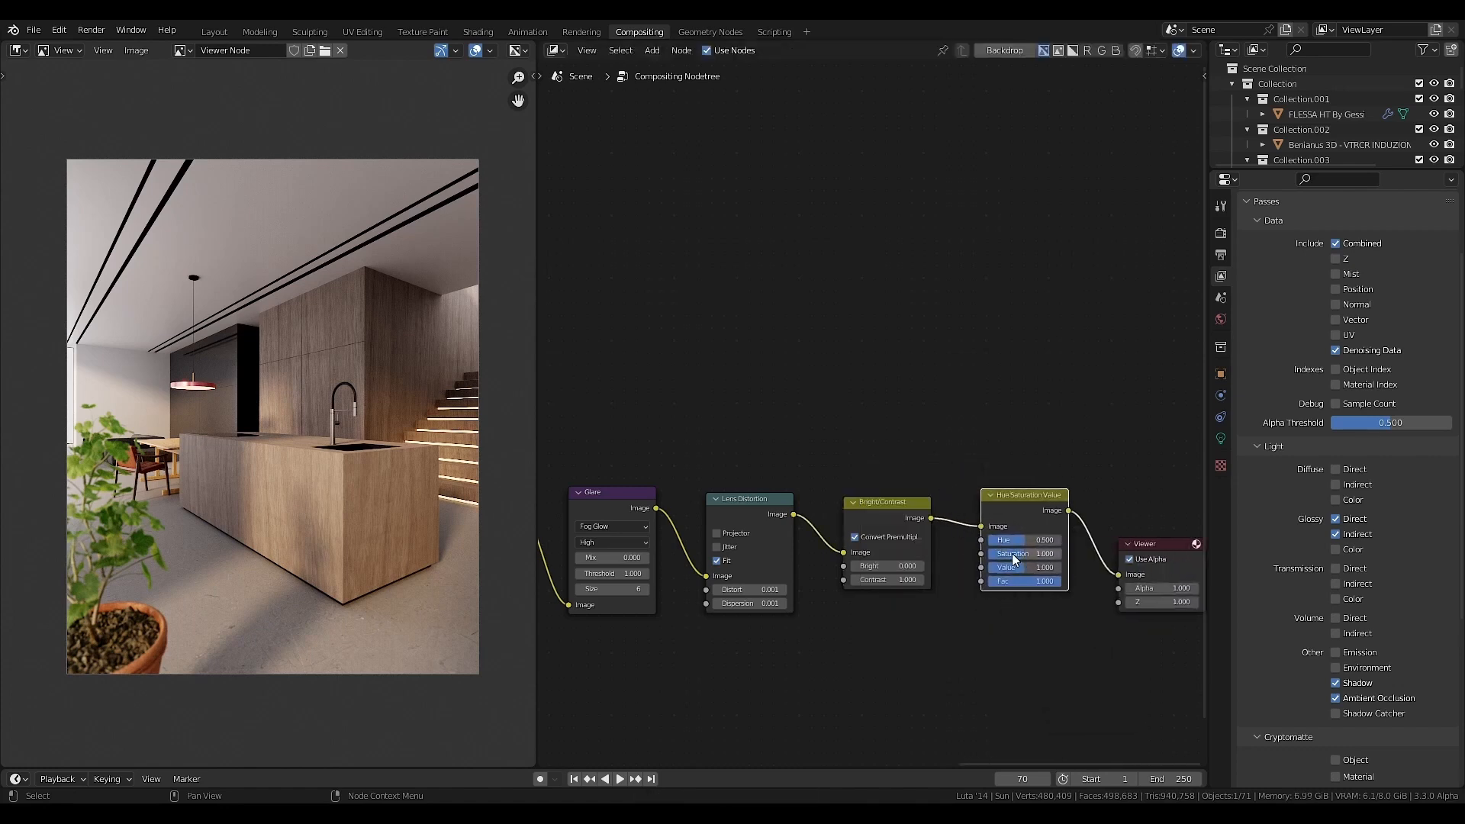
pyautogui.click(1014, 552)
pyautogui.click(1017, 449)
pyautogui.moveTo(961, 524); pyautogui.dragTo(843, 535, button='middle')
pyautogui.write('0')
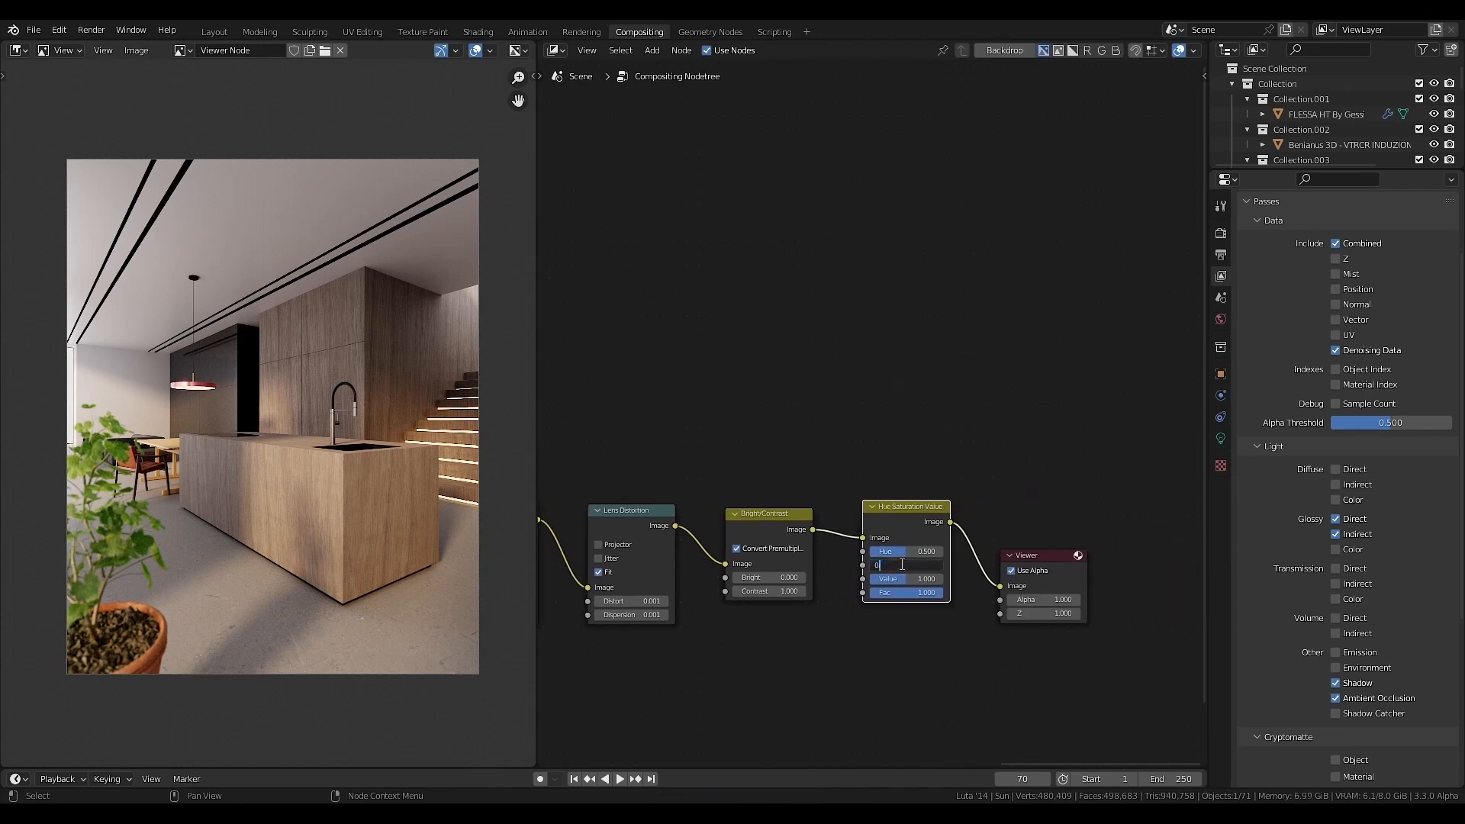
pyautogui.write('.9')
pyautogui.press('Return')
# - Insert a Color Balance node before the Viewer and set its correction formula to Offset/Power/Slope (ASC-CDL)
pyautogui.moveTo(896, 558); pyautogui.dragTo(807, 555, button='middle')
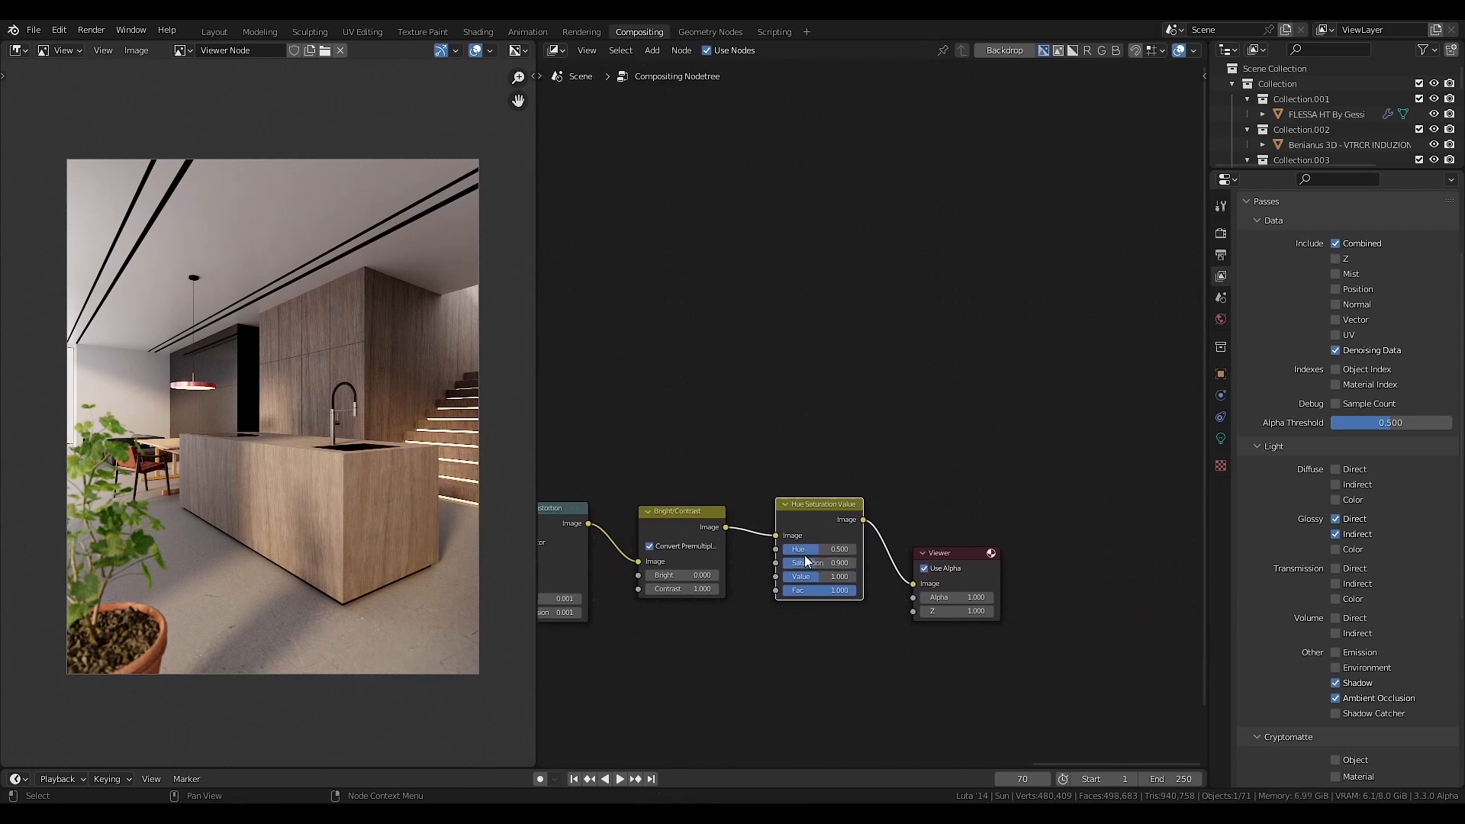
pyautogui.hotkey('shift', 'a')
pyautogui.moveTo(918, 538)
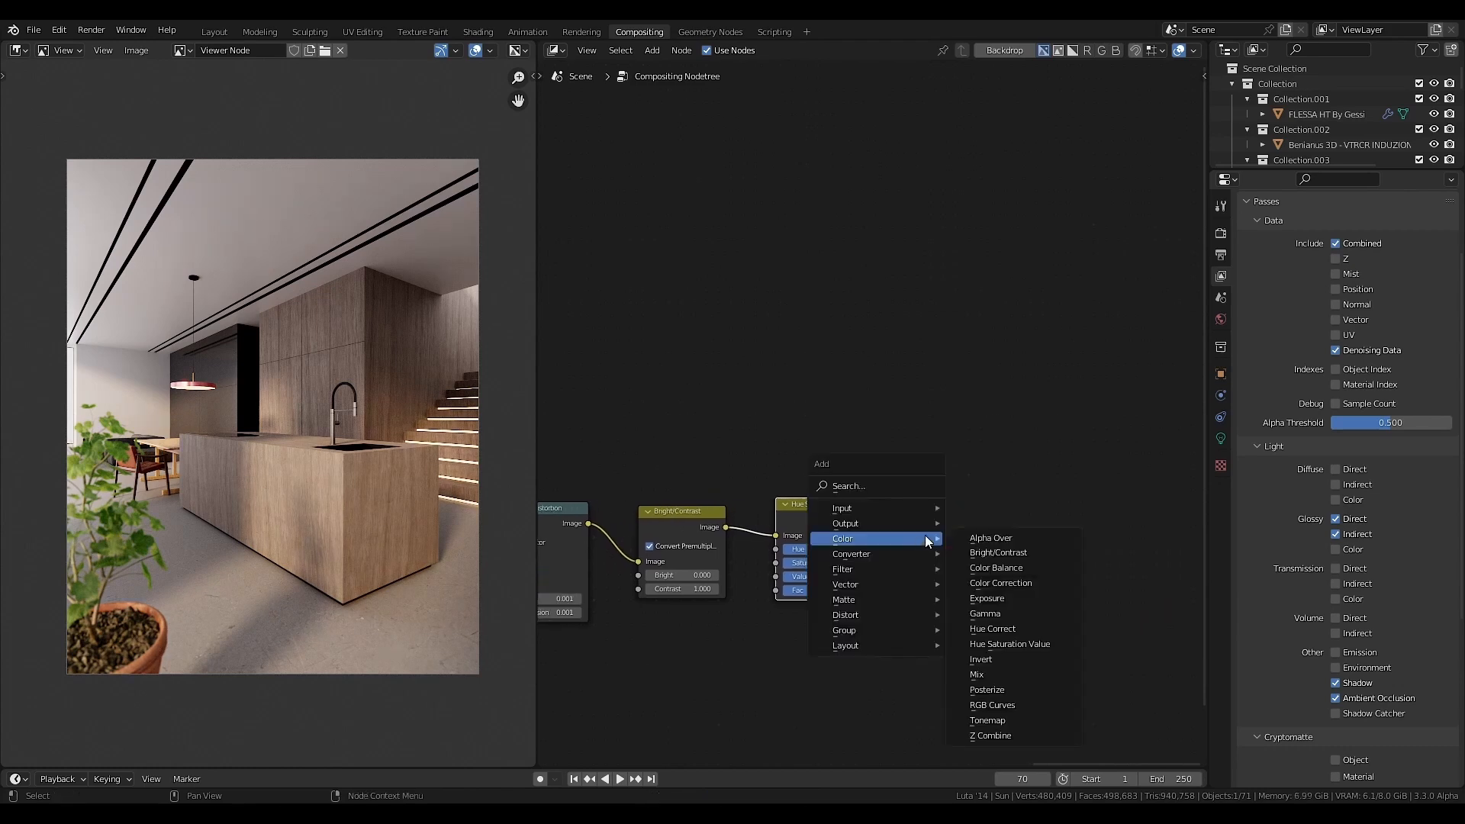
pyautogui.click(997, 568)
pyautogui.click(870, 500)
pyautogui.moveTo(838, 544); pyautogui.dragTo(820, 544, button='middle')
pyautogui.moveTo(936, 537); pyautogui.dragTo(839, 532, button='middle')
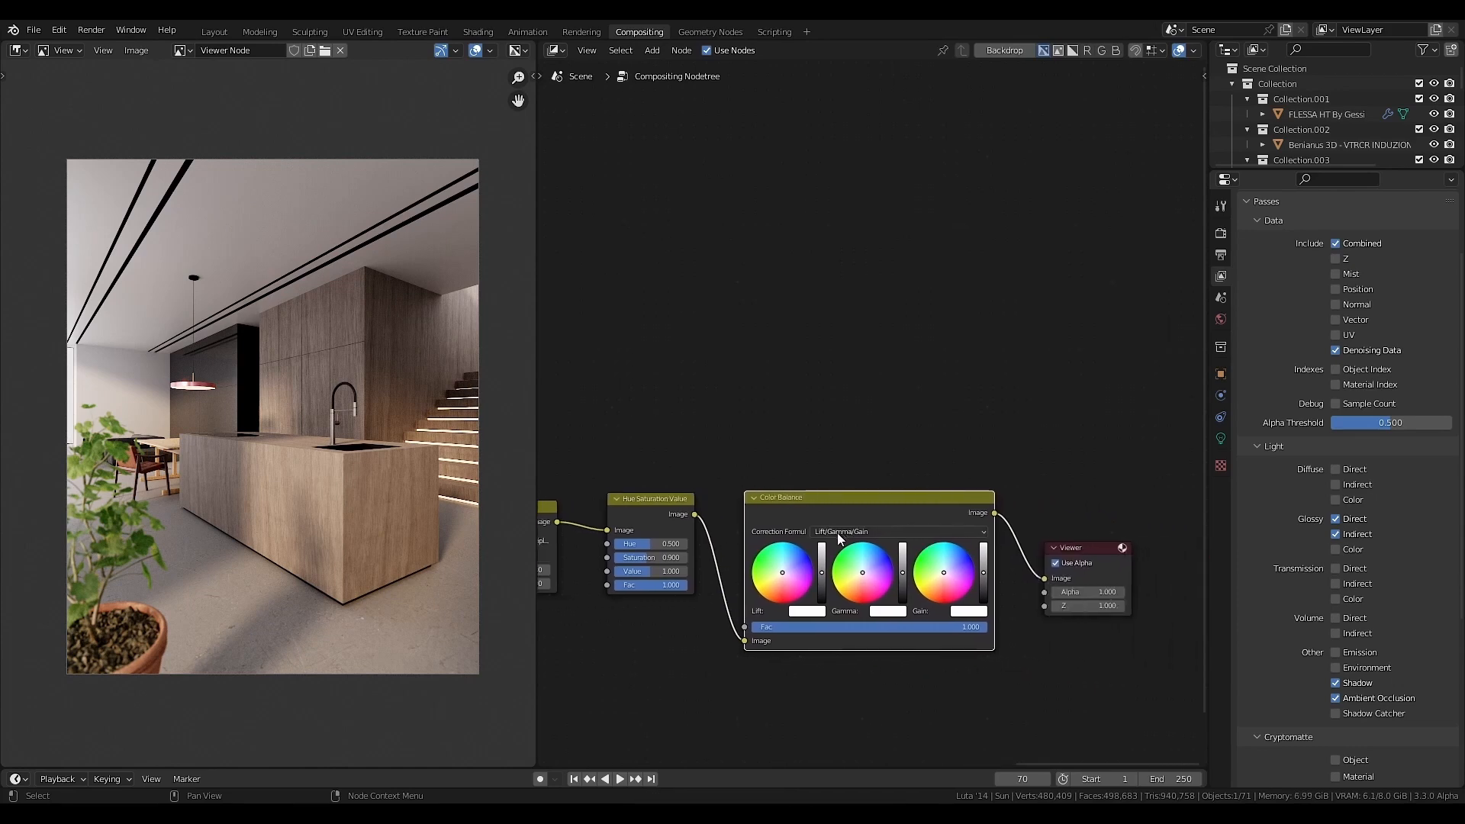
pyautogui.click(837, 532)
pyautogui.click(842, 560)
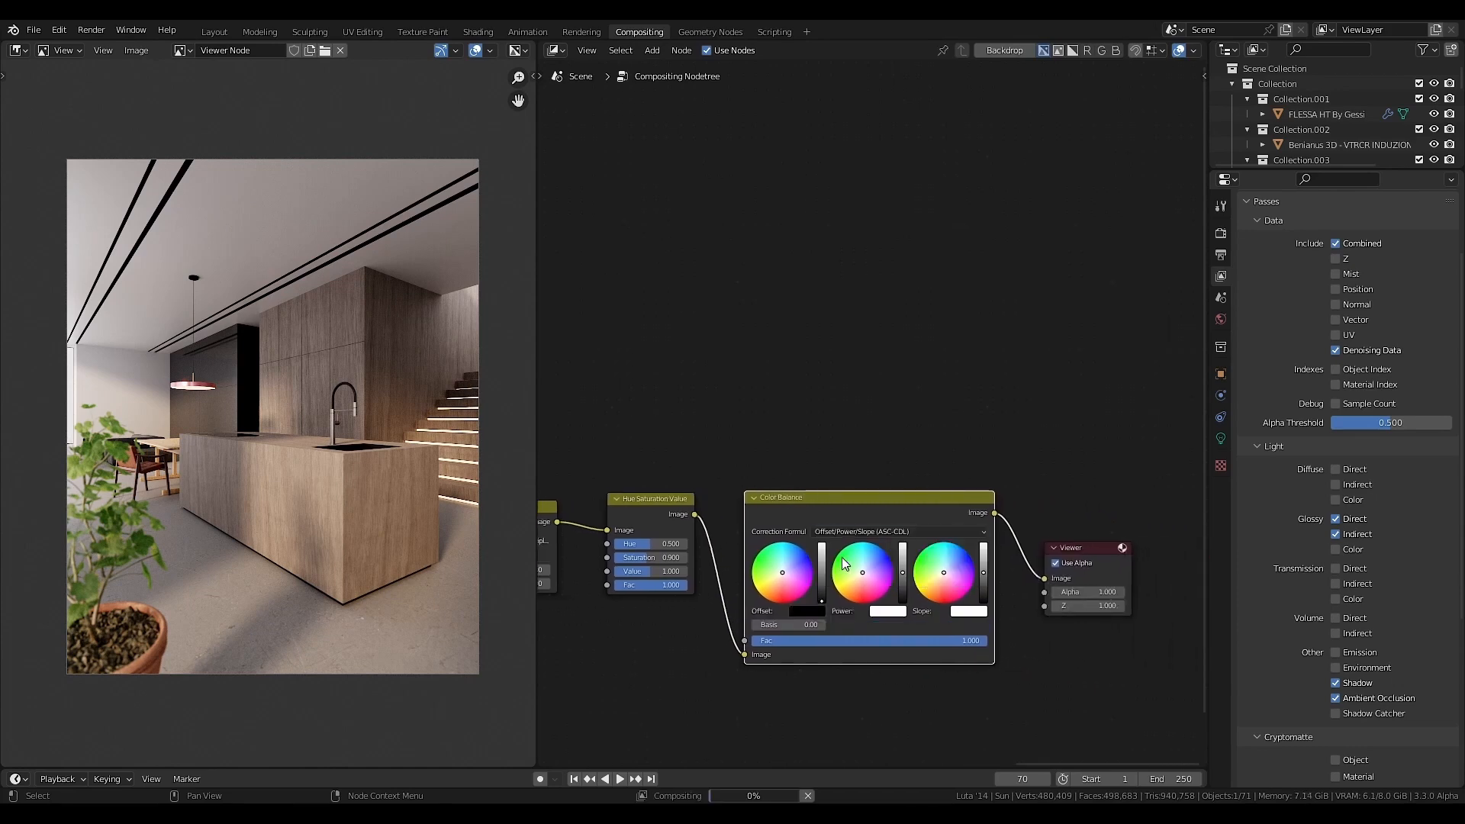
# - Try blue and cyan Slope tints on the Color Balance node, and settle on a very pale green
pyautogui.scroll(1, 914, 588)
pyautogui.scroll(2, 914, 588)
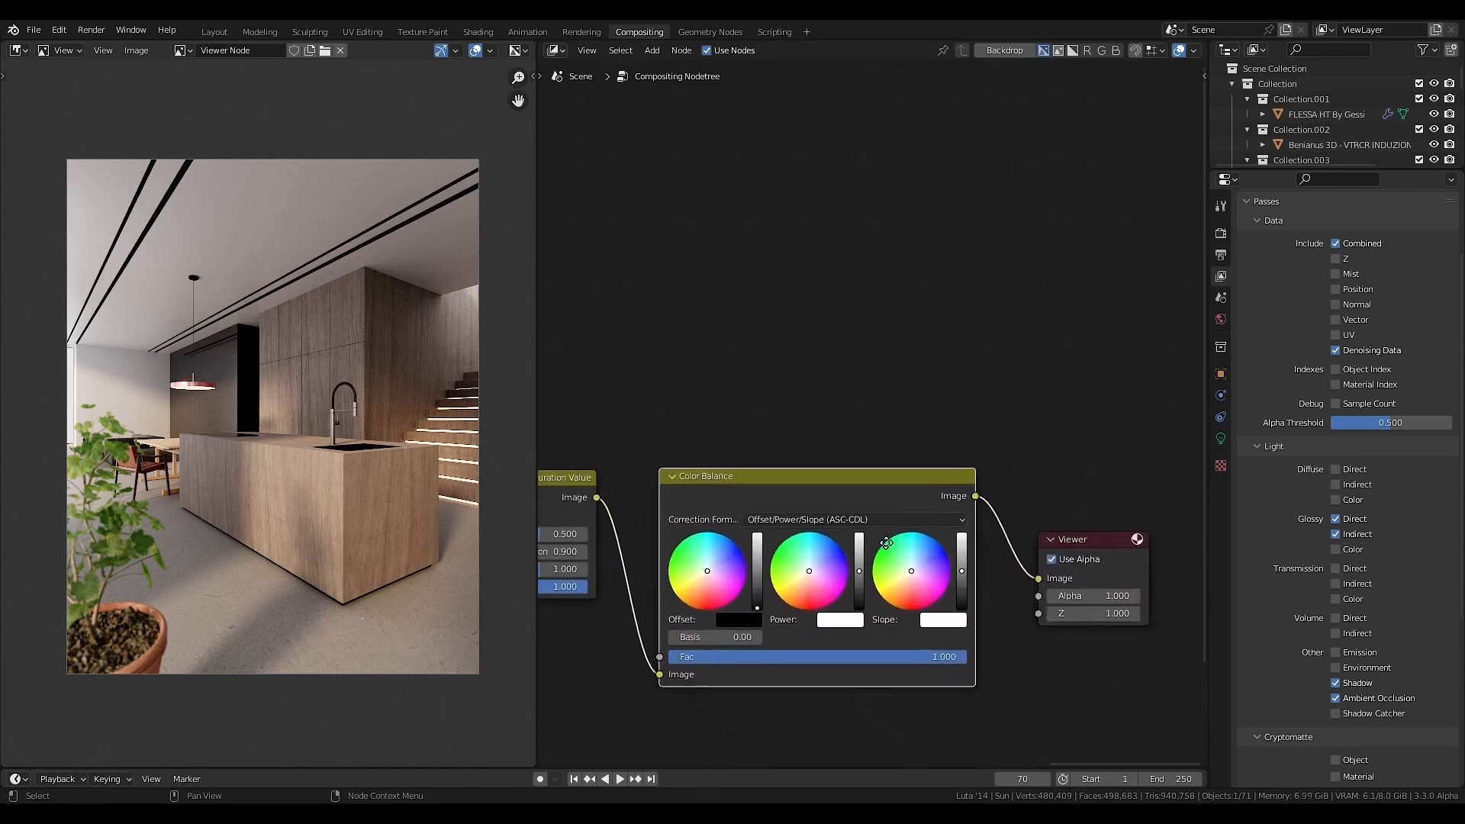
pyautogui.scroll(3, 905, 566)
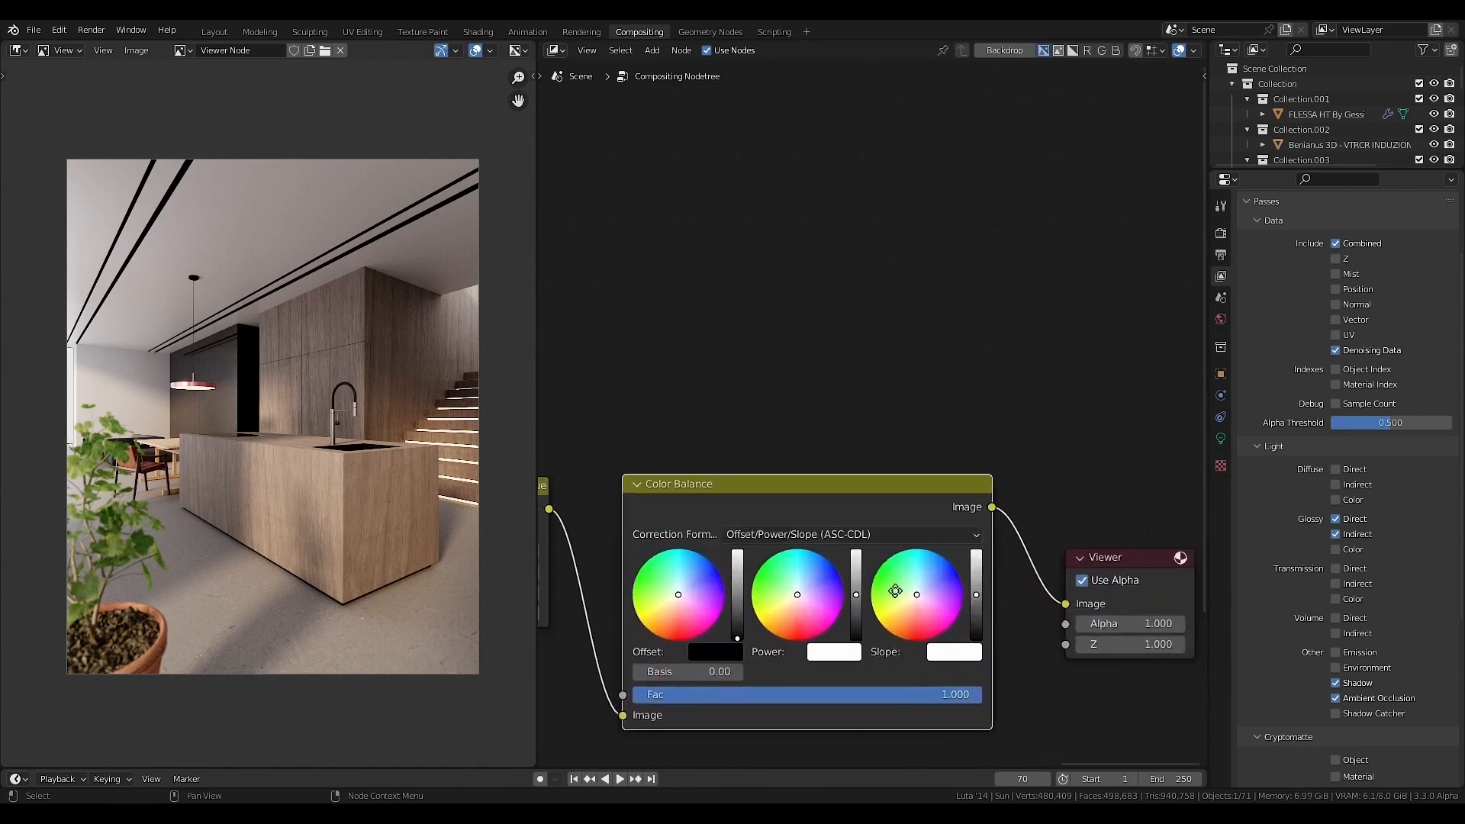
pyautogui.click(957, 582)
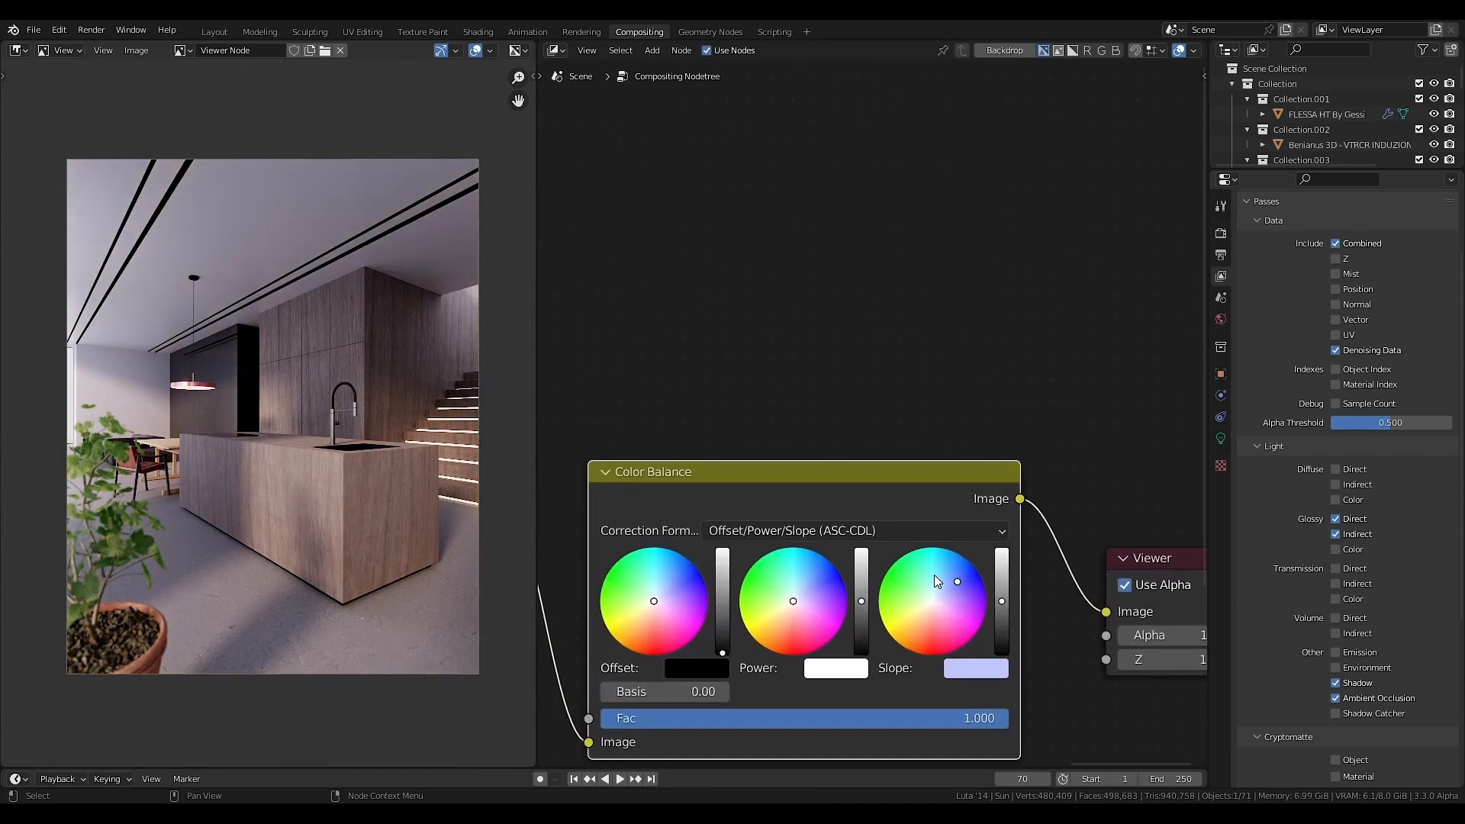
pyautogui.moveTo(935, 579); pyautogui.dragTo(933, 571)
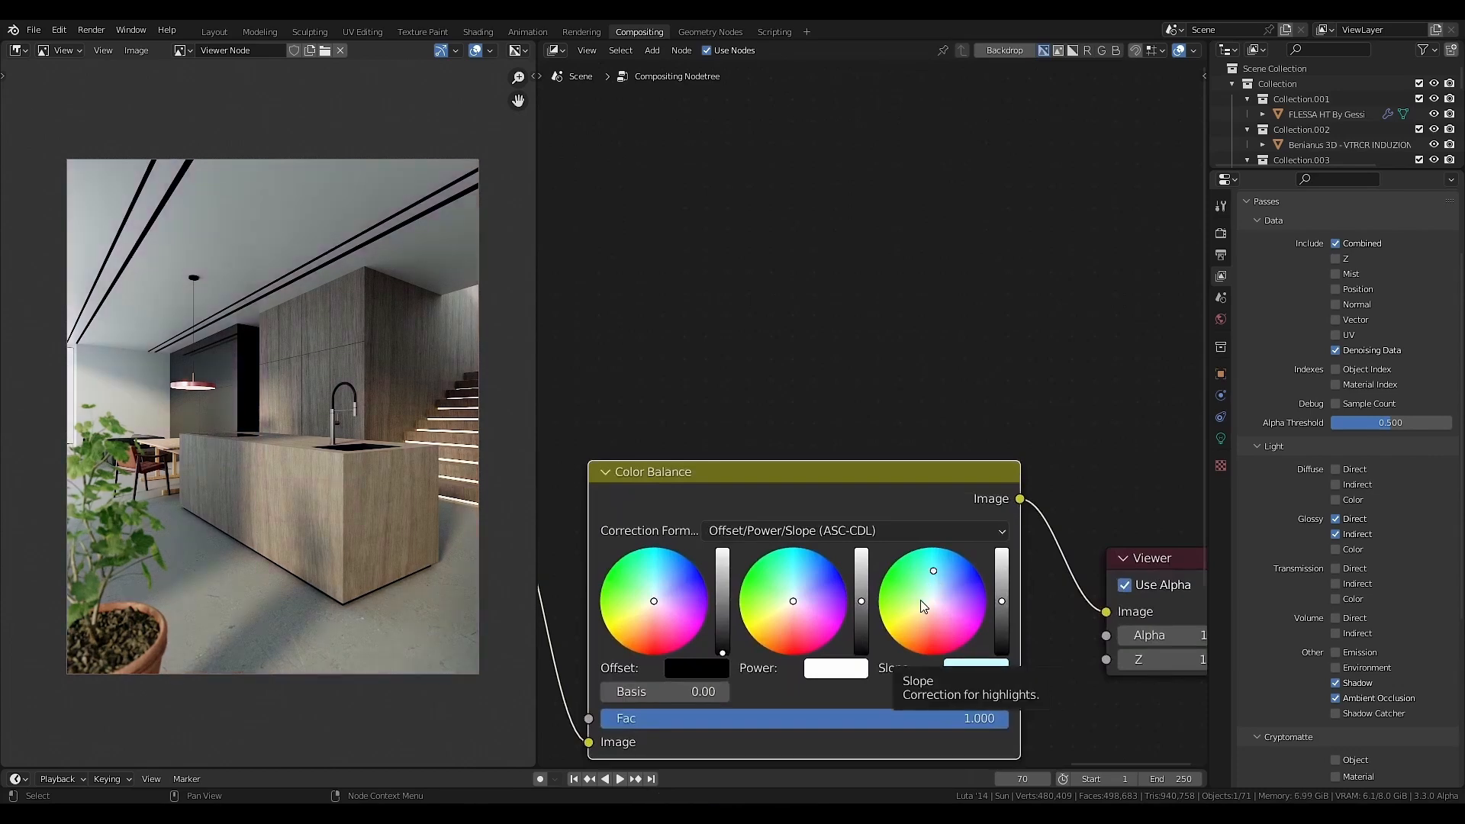
pyautogui.click(921, 599)
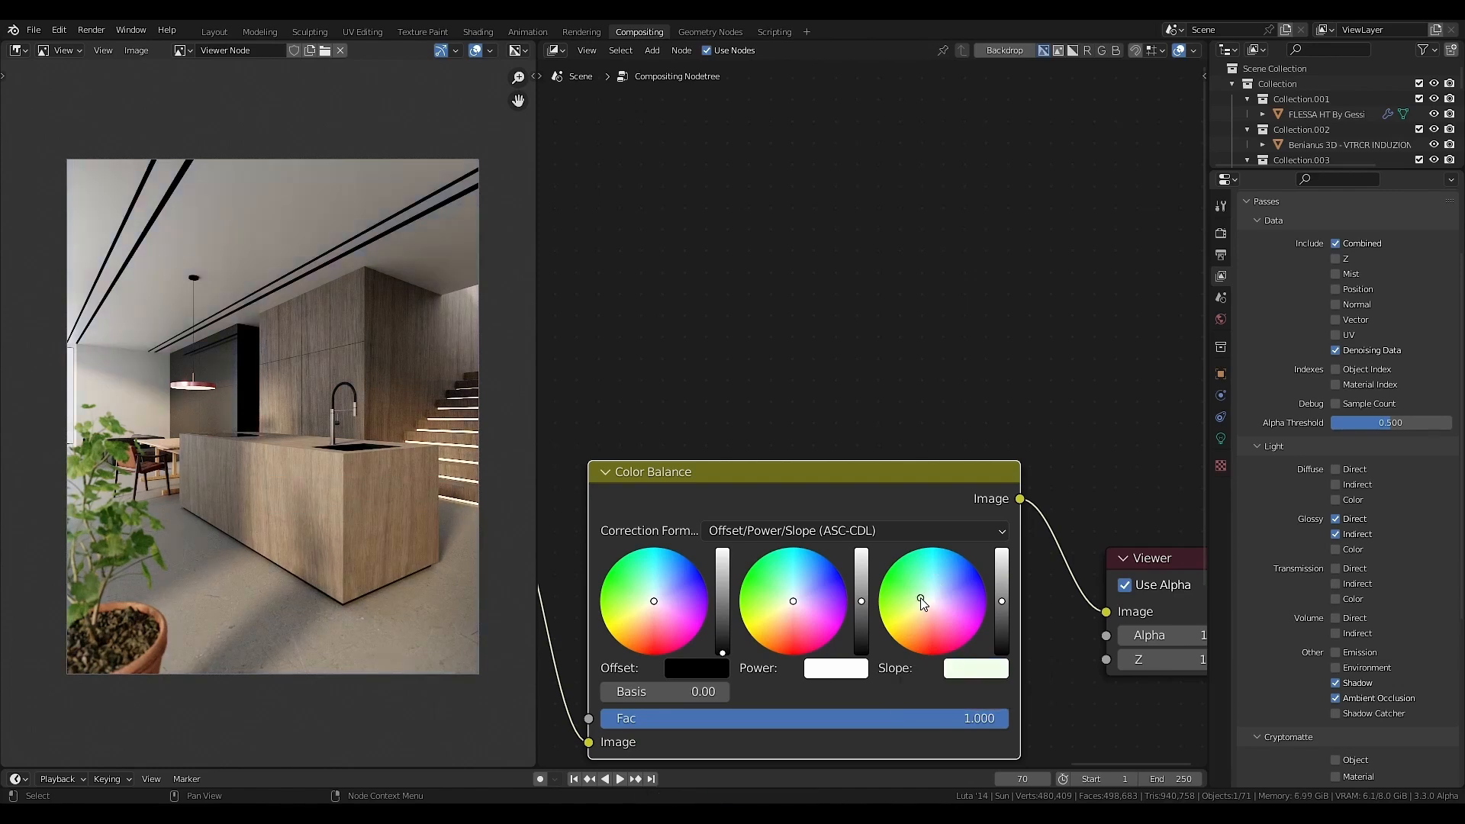
pyautogui.scroll(-3, 890, 661)
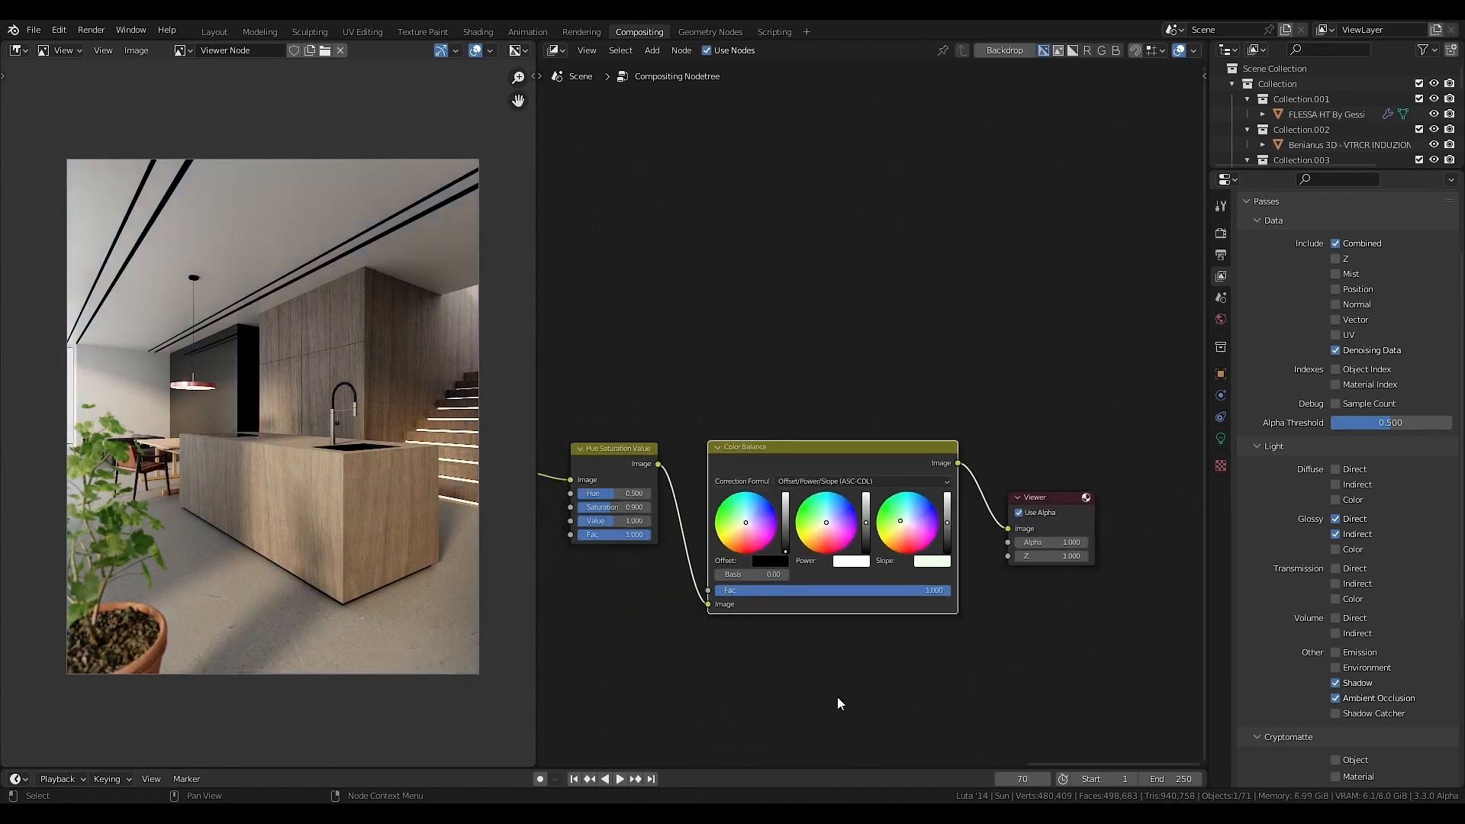
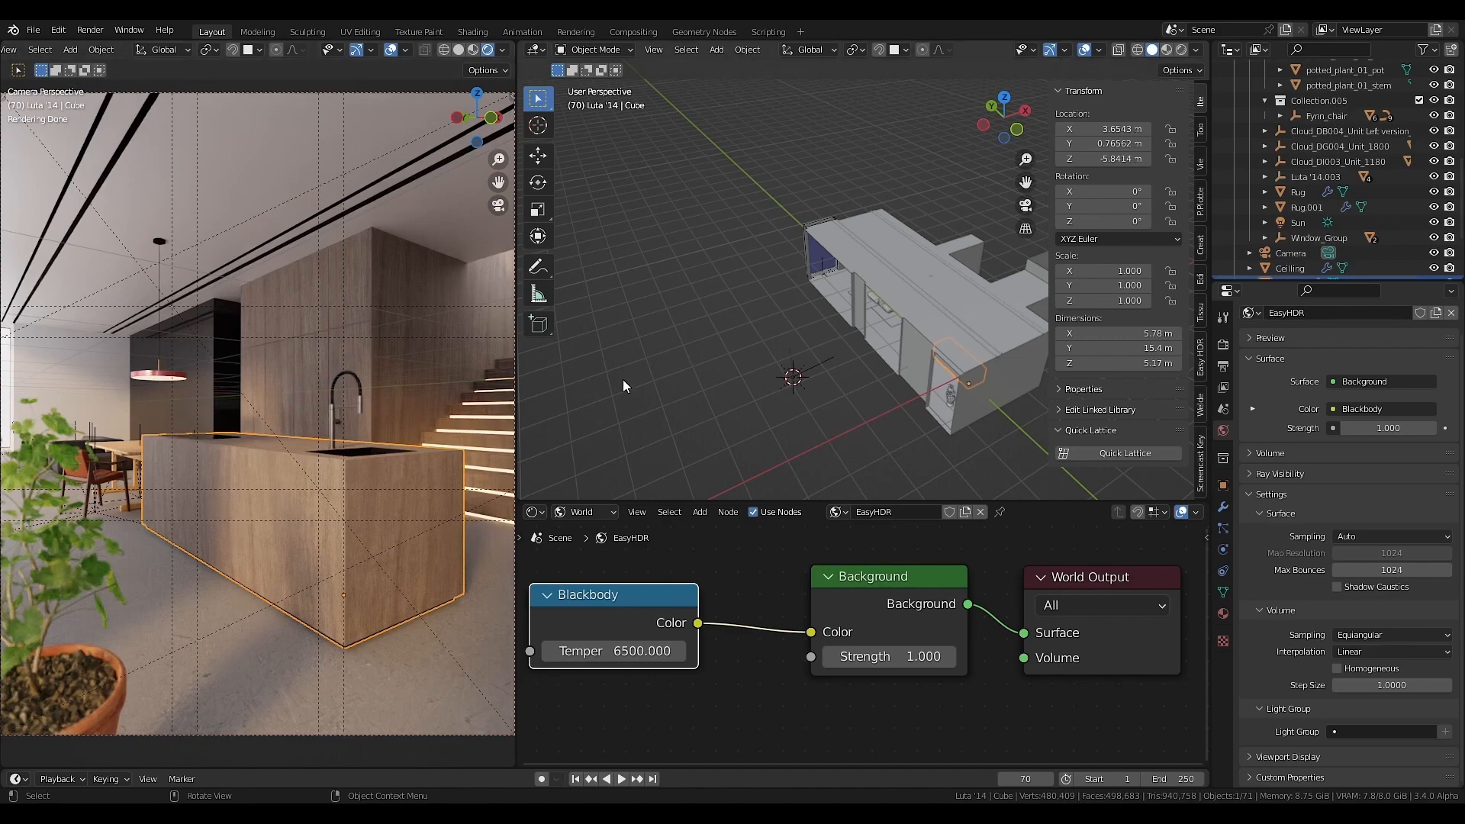
# - Select the pendant lamp, the stair lights and the sun in turn to review the scene's light sources
pyautogui.click(147, 374)
pyautogui.click(492, 446)
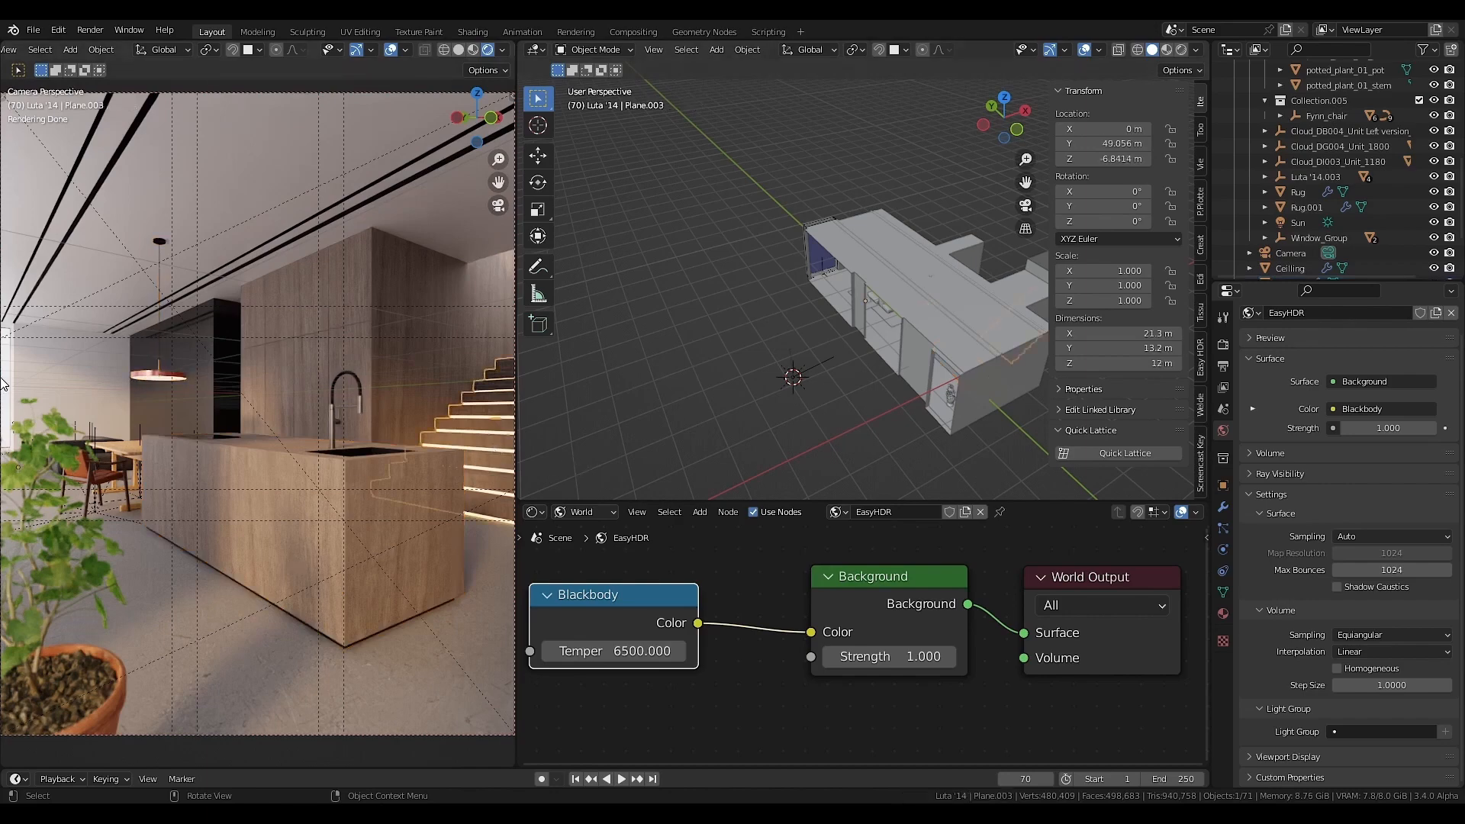
pyautogui.click(799, 371)
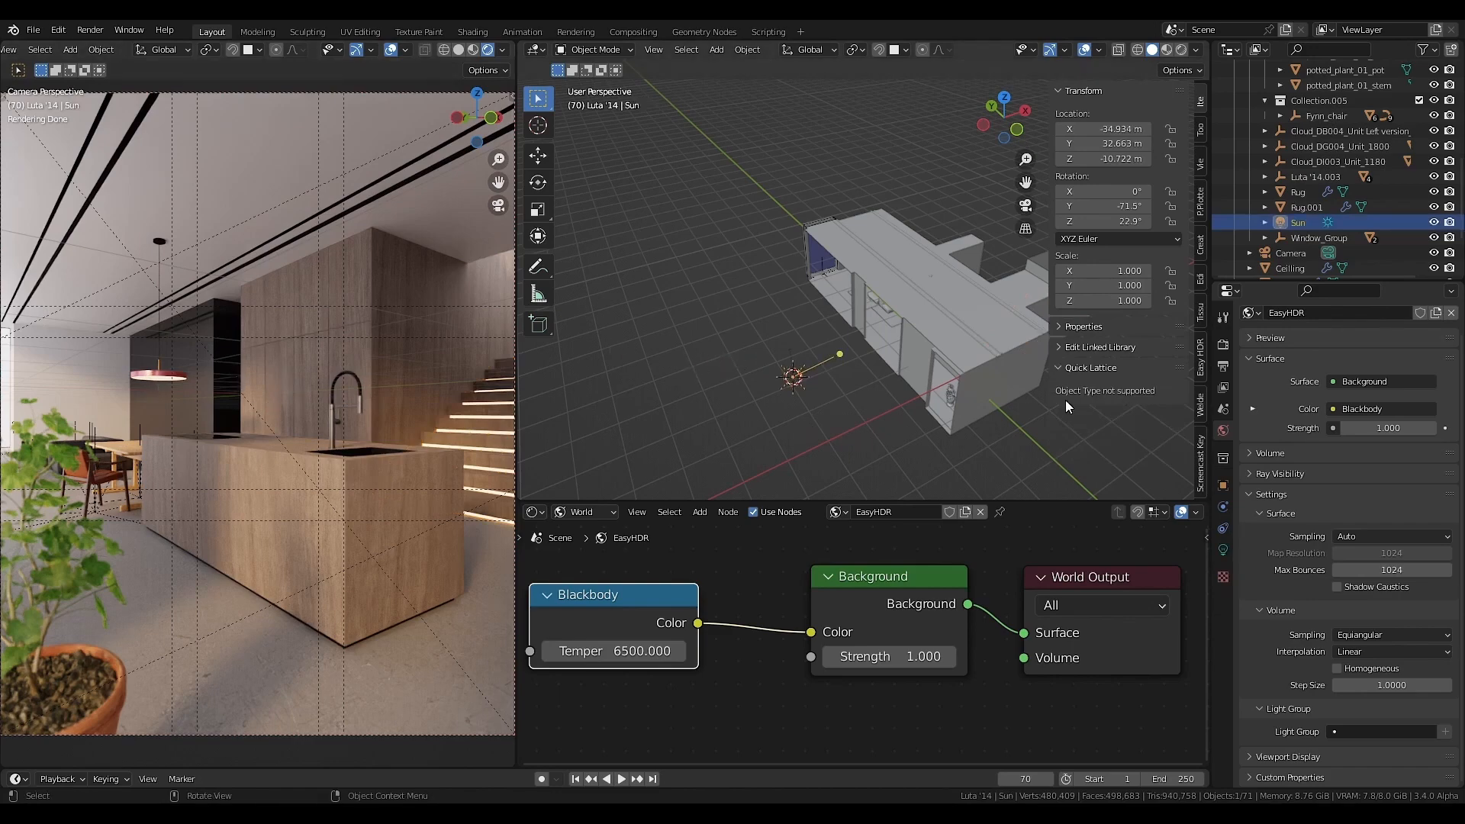
# - Add four light groups to the view layer
pyautogui.click(1221, 389)
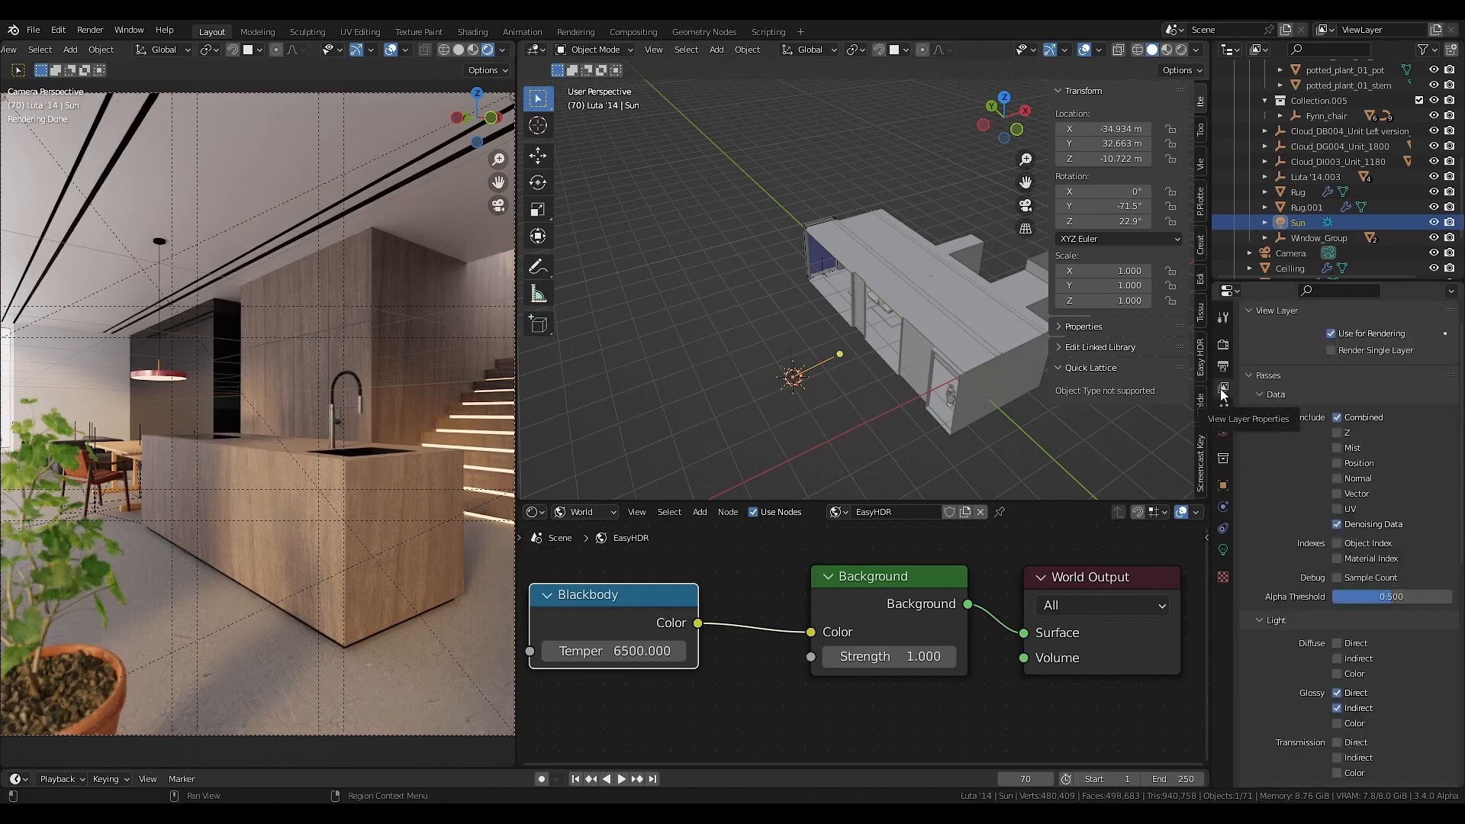
pyautogui.scroll(-10, 1297, 595)
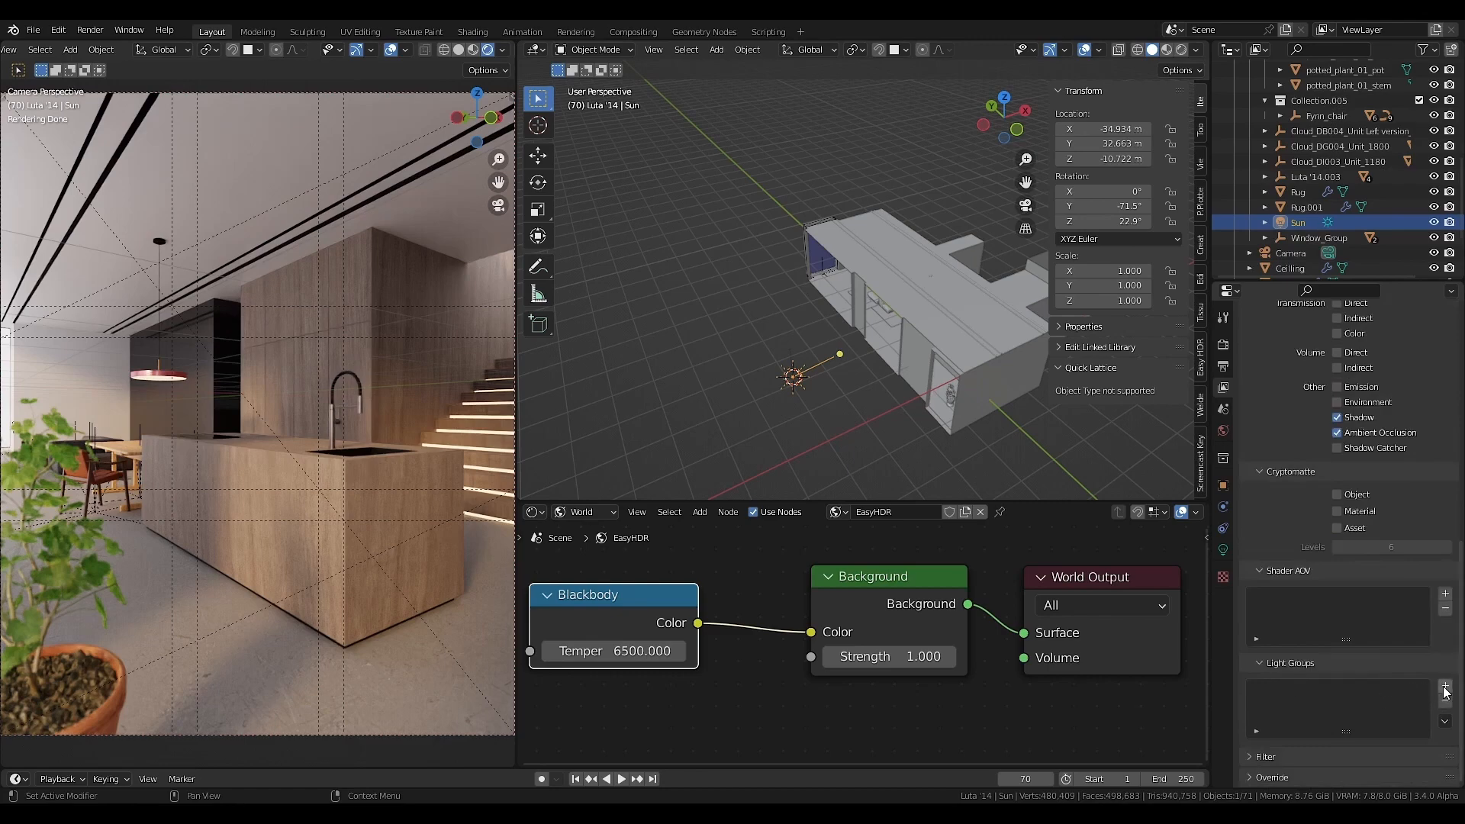
pyautogui.click(1447, 689)
pyautogui.click(1446, 690)
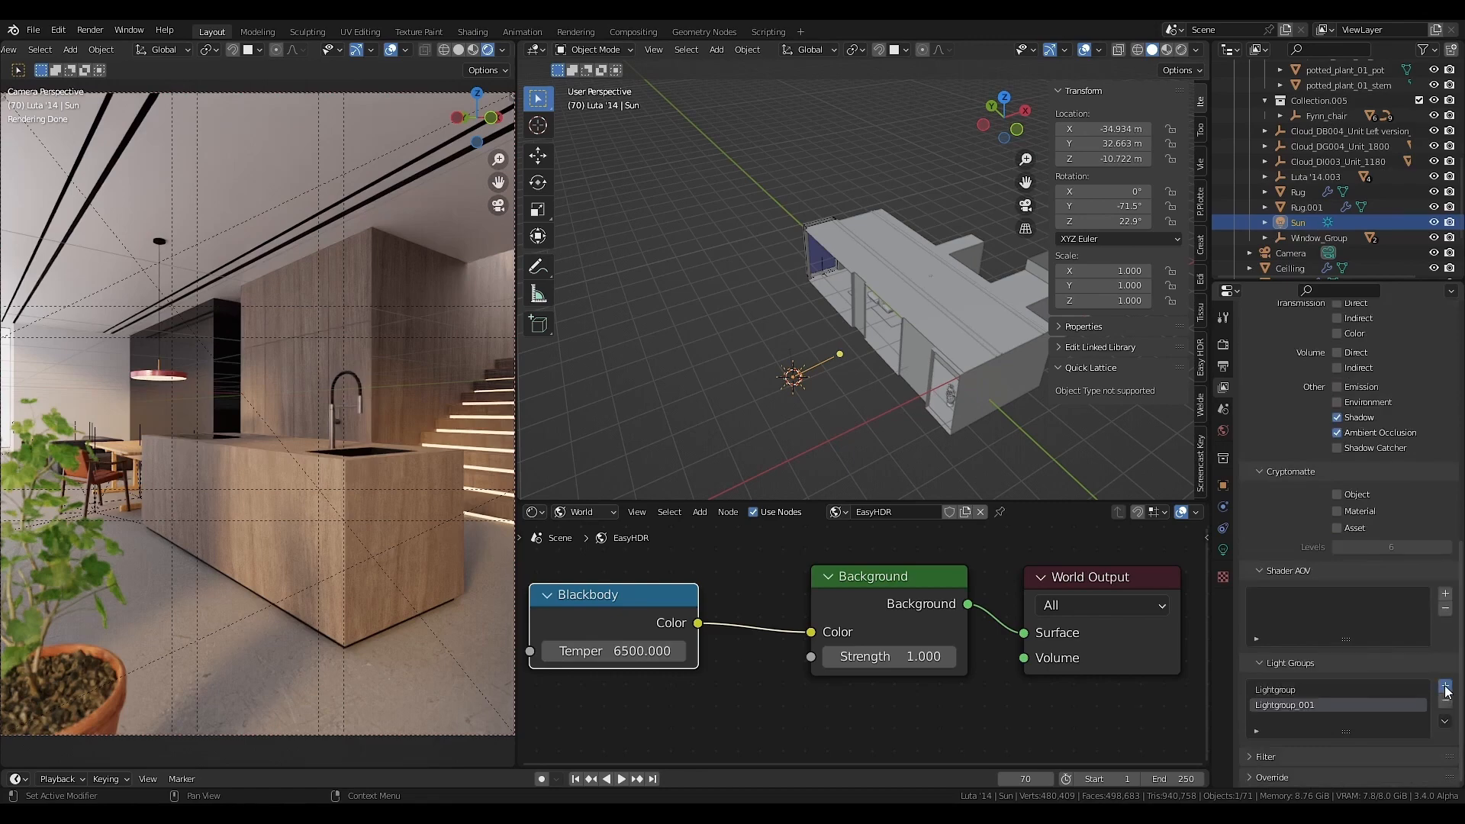
pyautogui.click(1446, 689)
pyautogui.click(1447, 690)
# - Rename the first light group to Envi and the second to Sun
pyautogui.click(1281, 691)
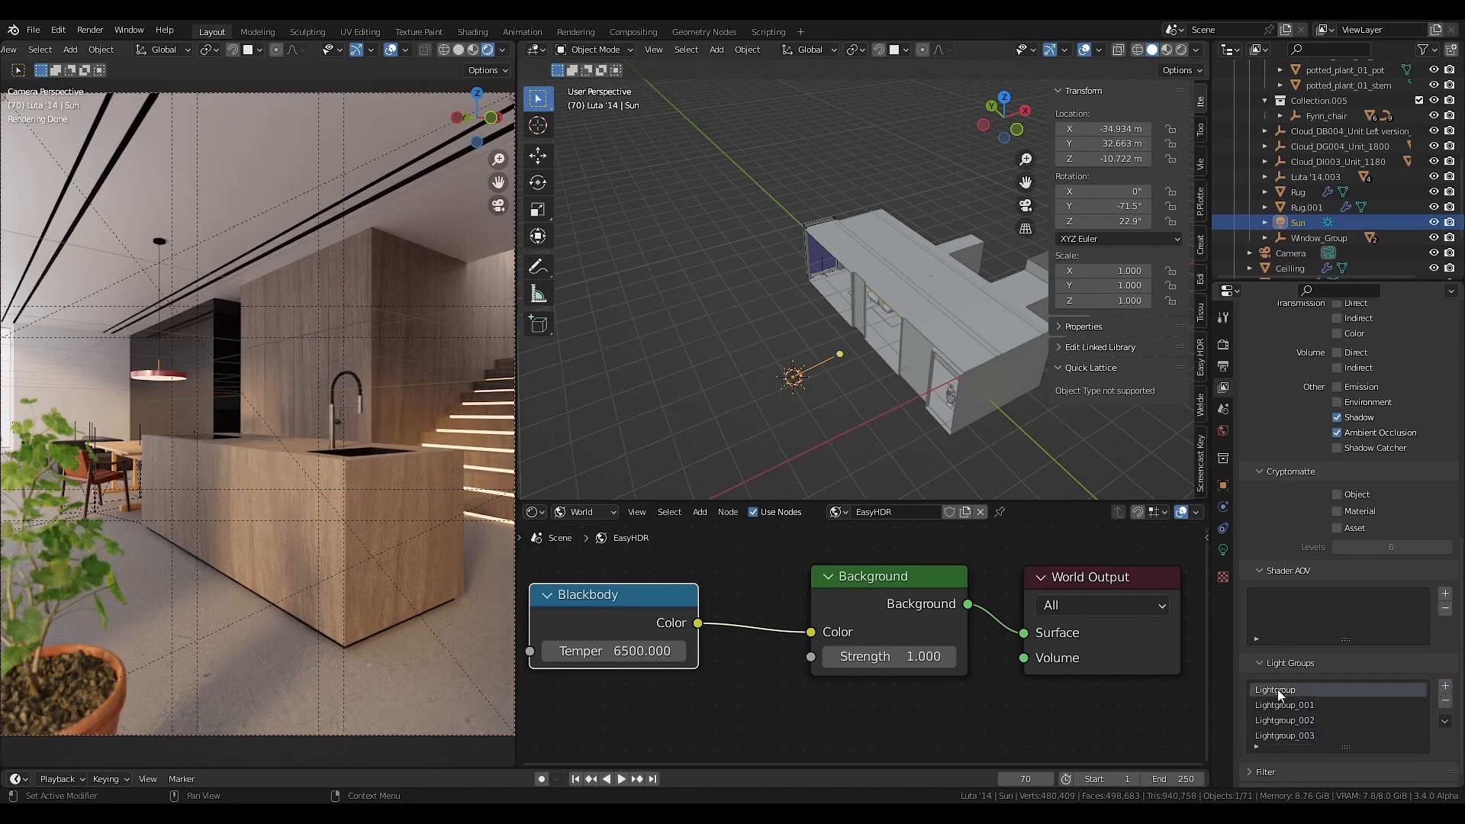
pyautogui.doubleClick(1282, 691)
pyautogui.write('Envi')
pyautogui.doubleClick(1275, 706)
pyautogui.click(1273, 705)
pyautogui.doubleClick(1297, 705)
pyautogui.write('Sun')
pyautogui.press('Return')
# - Rename the third light group to Lamp and the fourth to Stair
pyautogui.doubleClick(1290, 720)
pyautogui.write('Lamp')
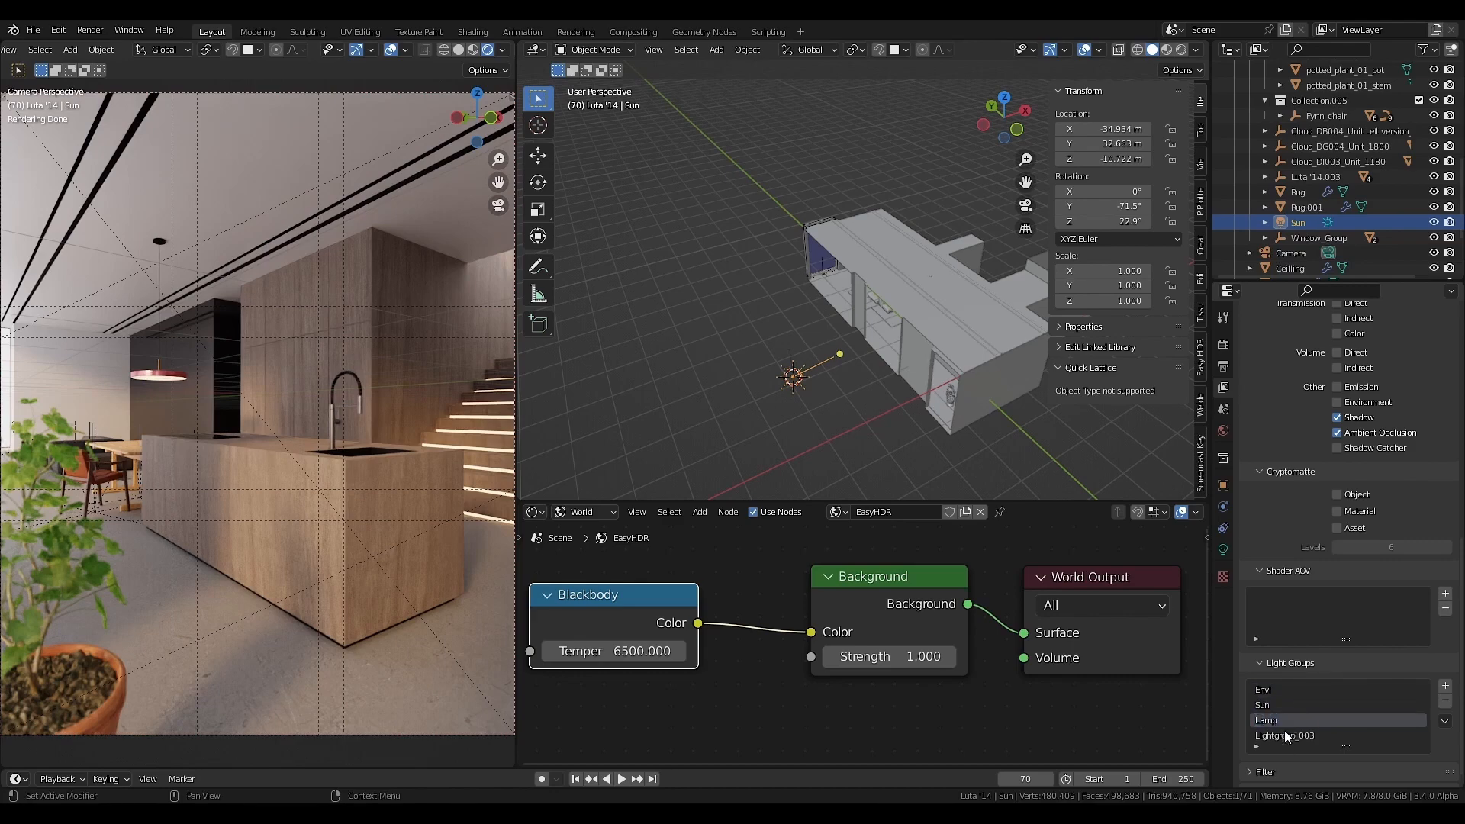
pyautogui.doubleClick(1286, 733)
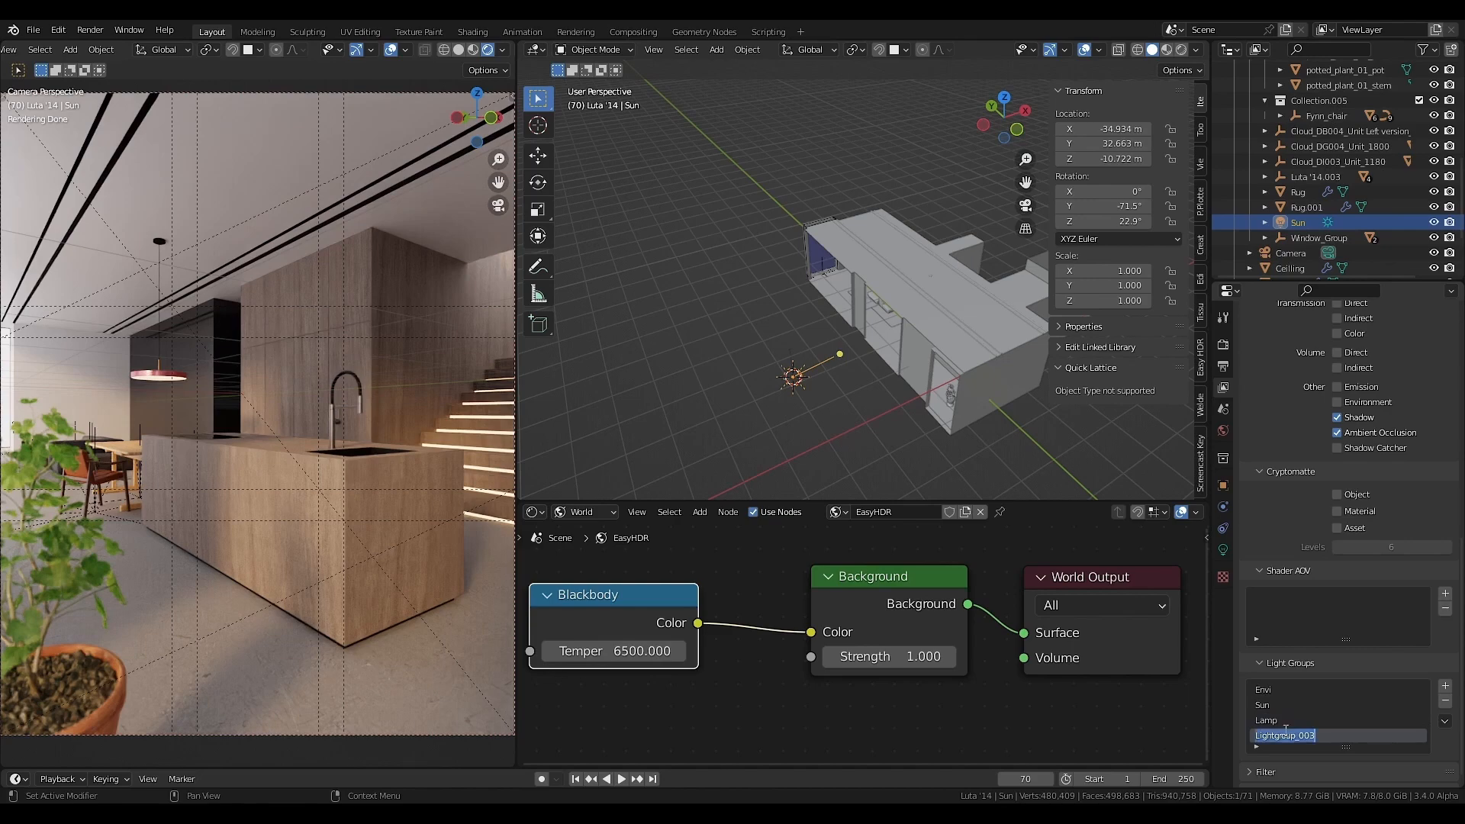
pyautogui.write('Stair')
pyautogui.press('Return')
# - Assign the pendant lamp above the kitchen island to the Lamp light group in its object shading settings
pyautogui.click(162, 372)
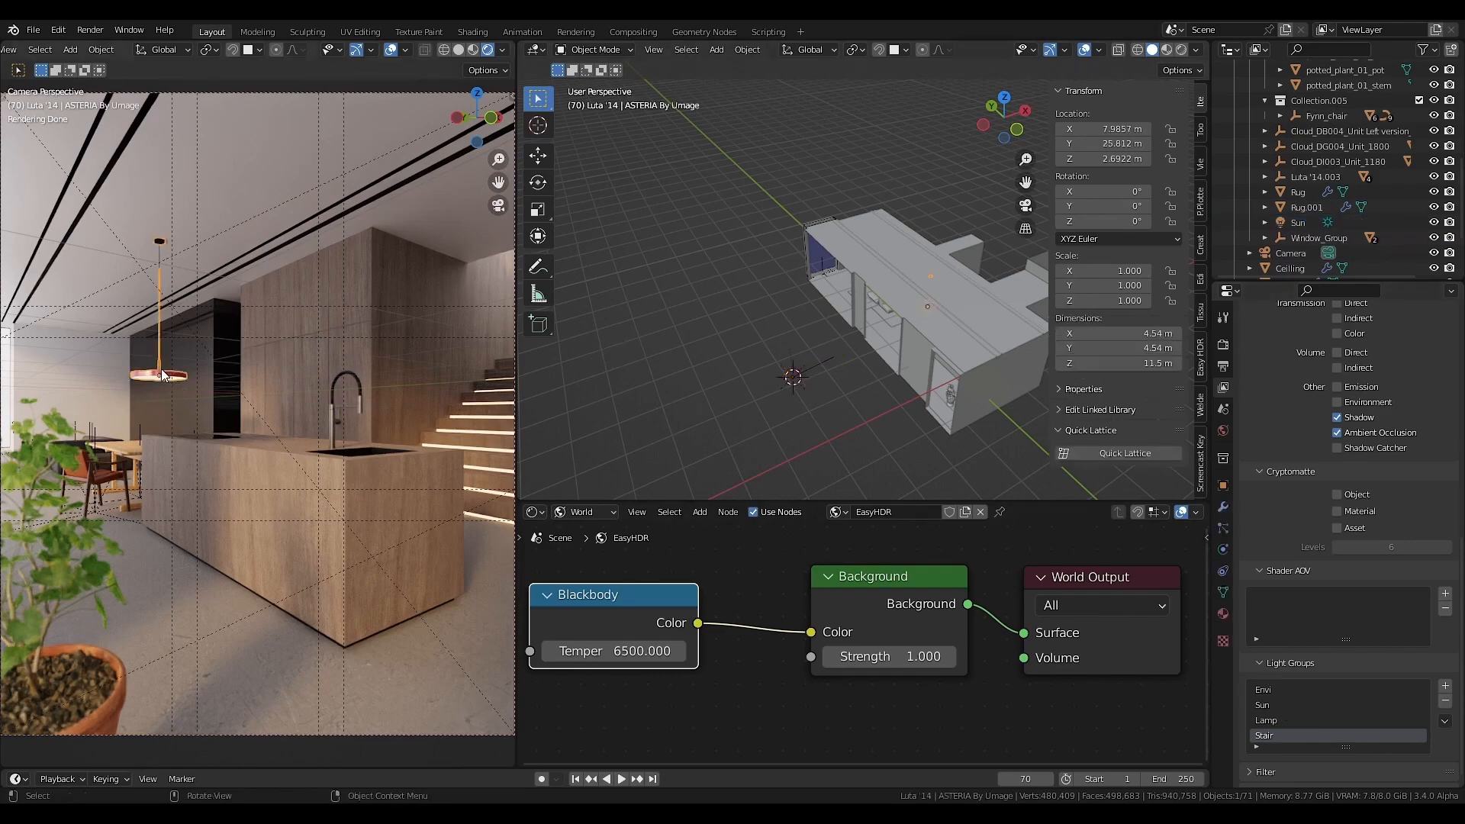
pyautogui.click(1223, 486)
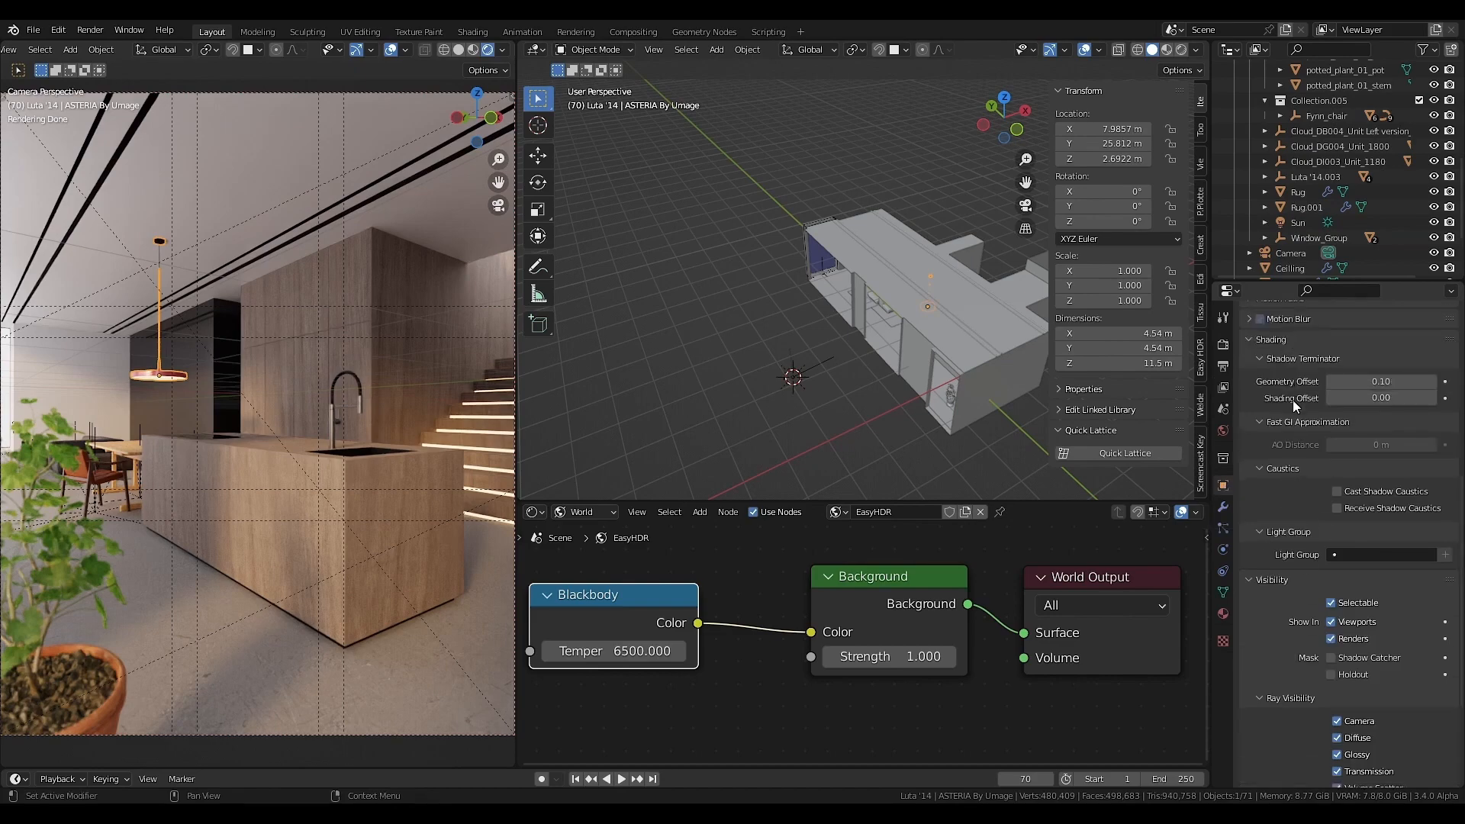
pyautogui.scroll(-3, 1306, 592)
pyautogui.click(1380, 555)
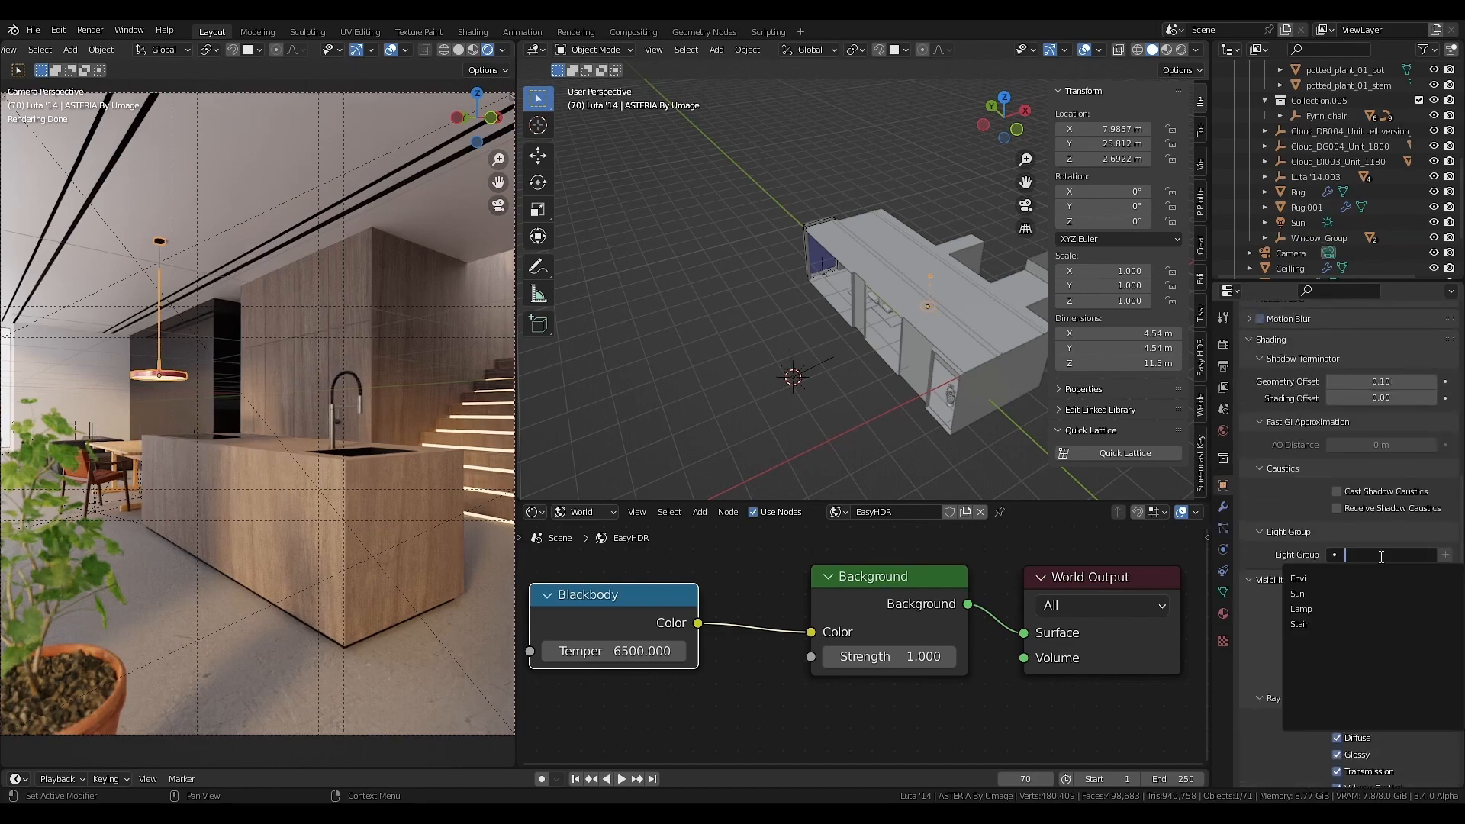
pyautogui.click(1352, 593)
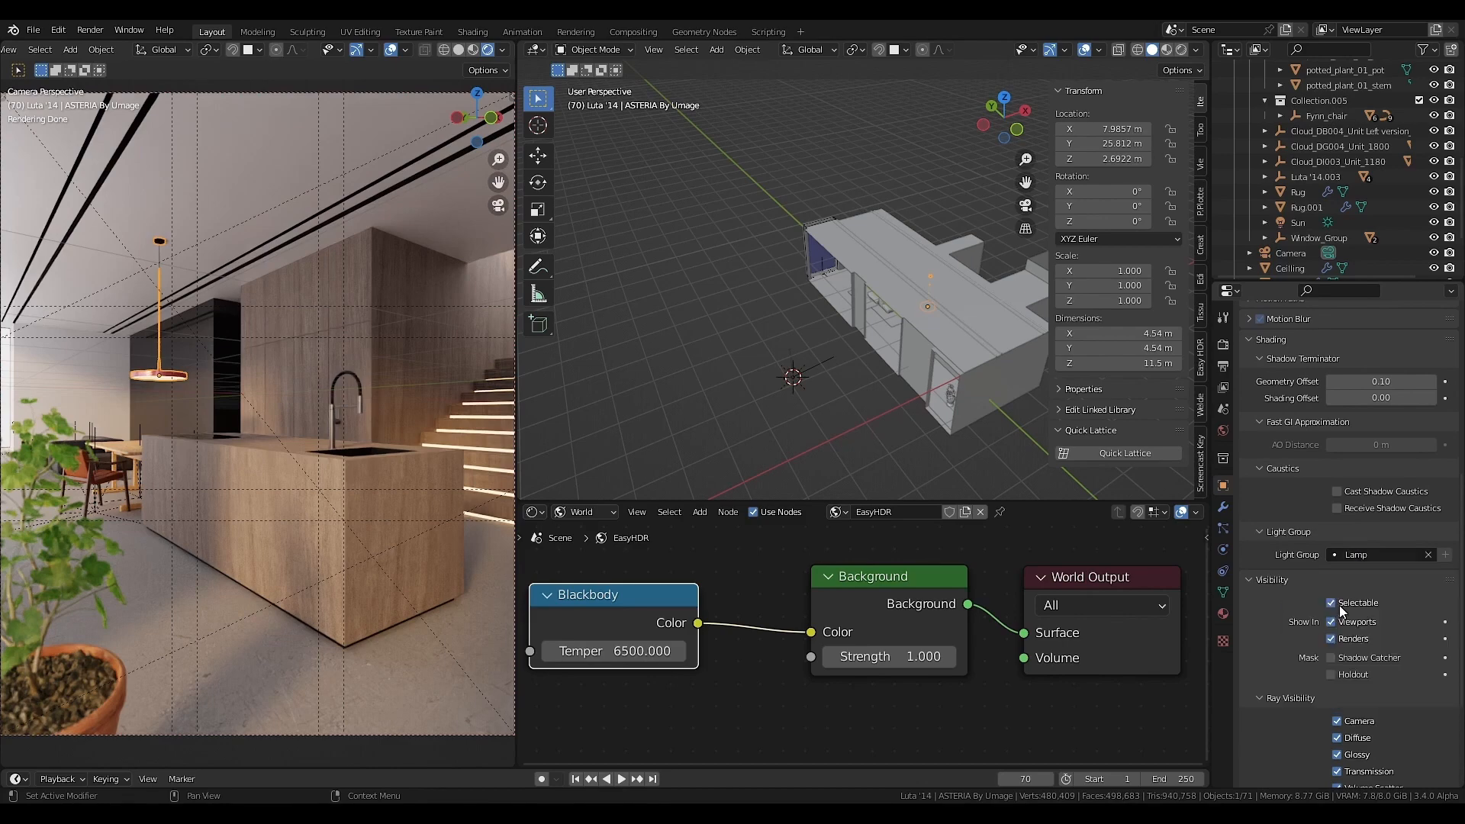
# - Assign the sun light to the Sun light group
pyautogui.click(801, 383)
pyautogui.click(1374, 434)
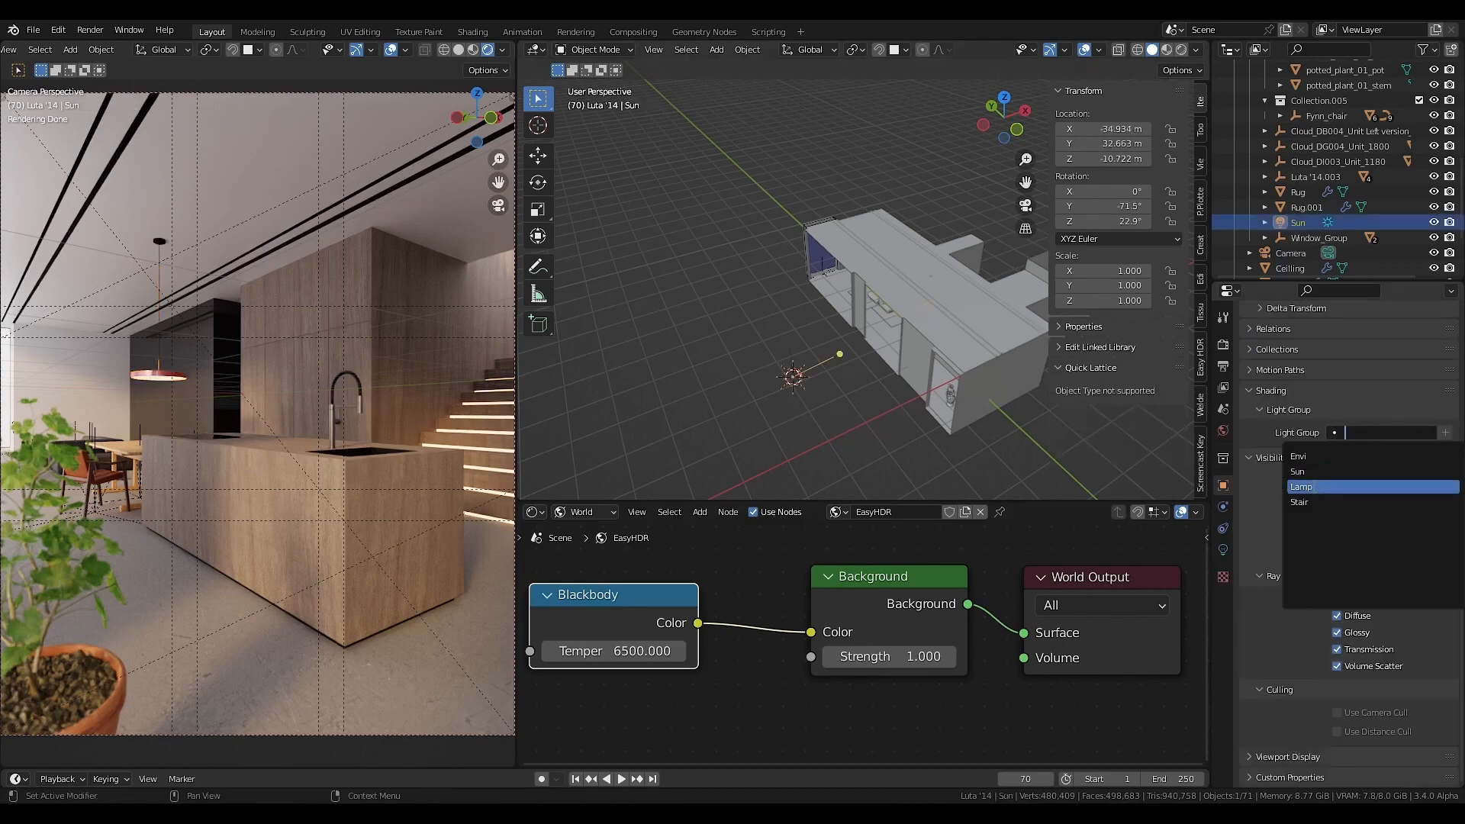
pyautogui.click(1314, 475)
# - Assign the stair light strips to the Stair light group in their object shading settings
pyautogui.click(462, 431)
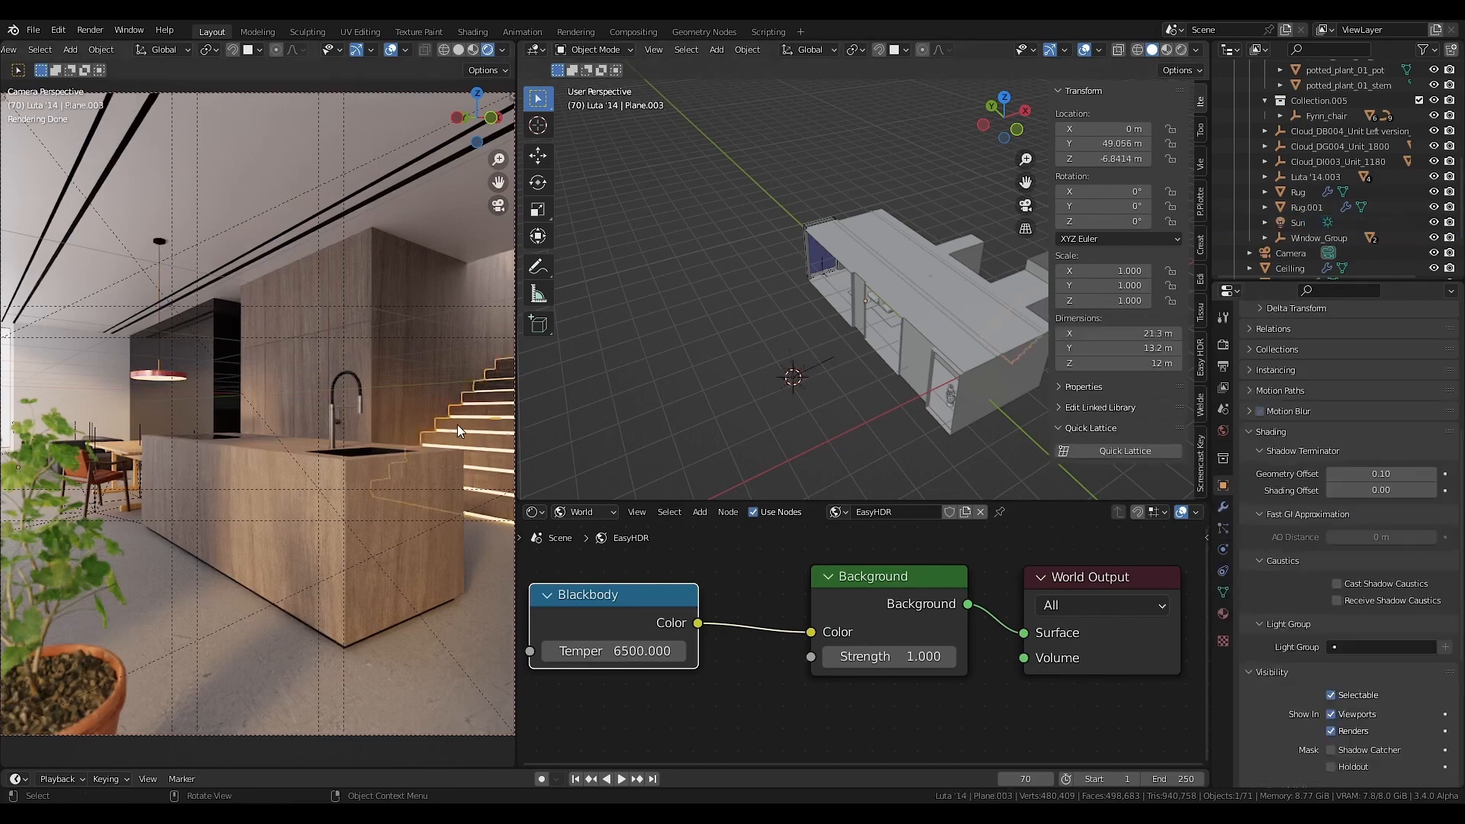
pyautogui.click(1358, 646)
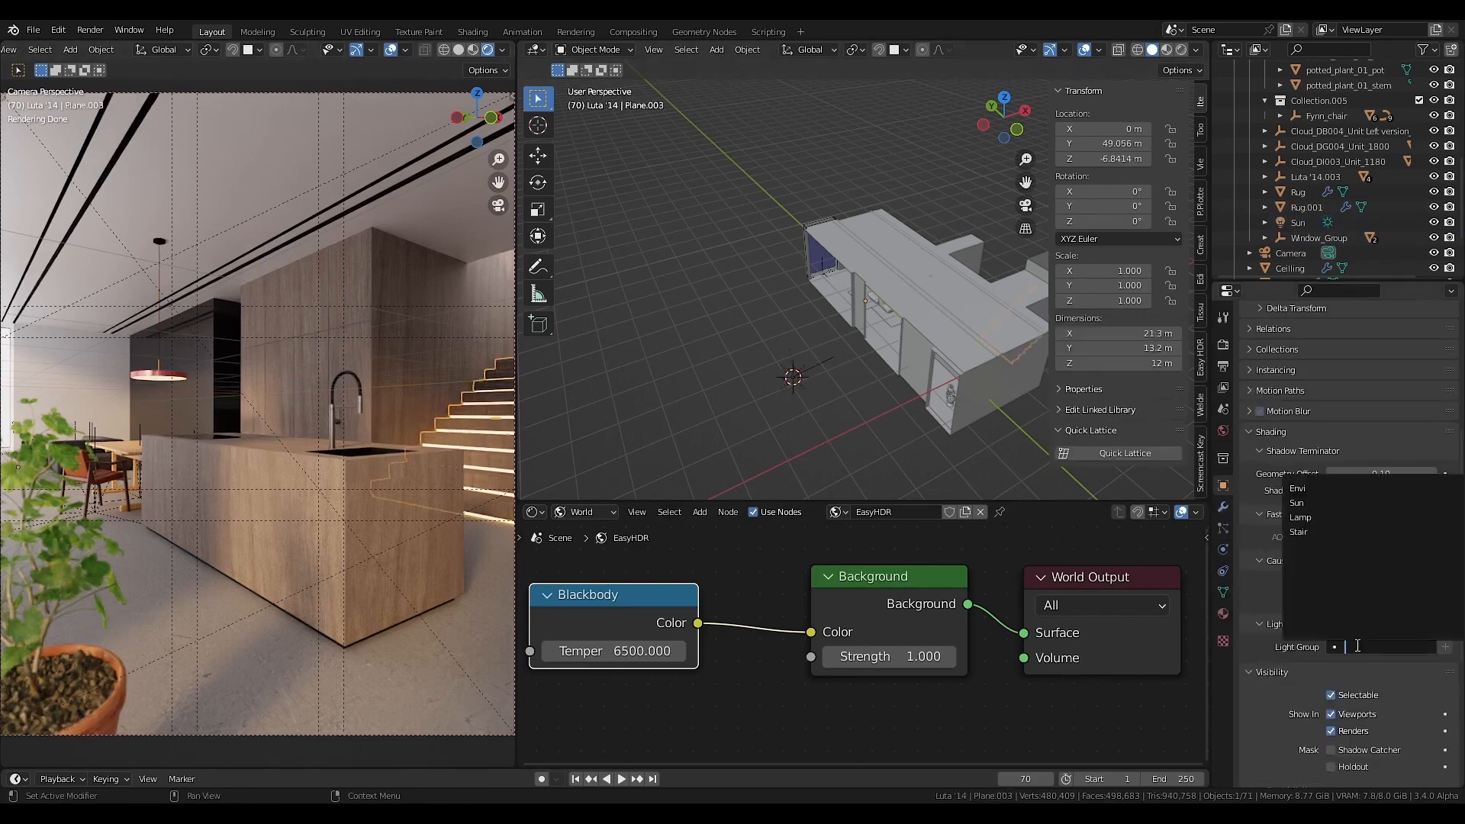
pyautogui.click(1307, 533)
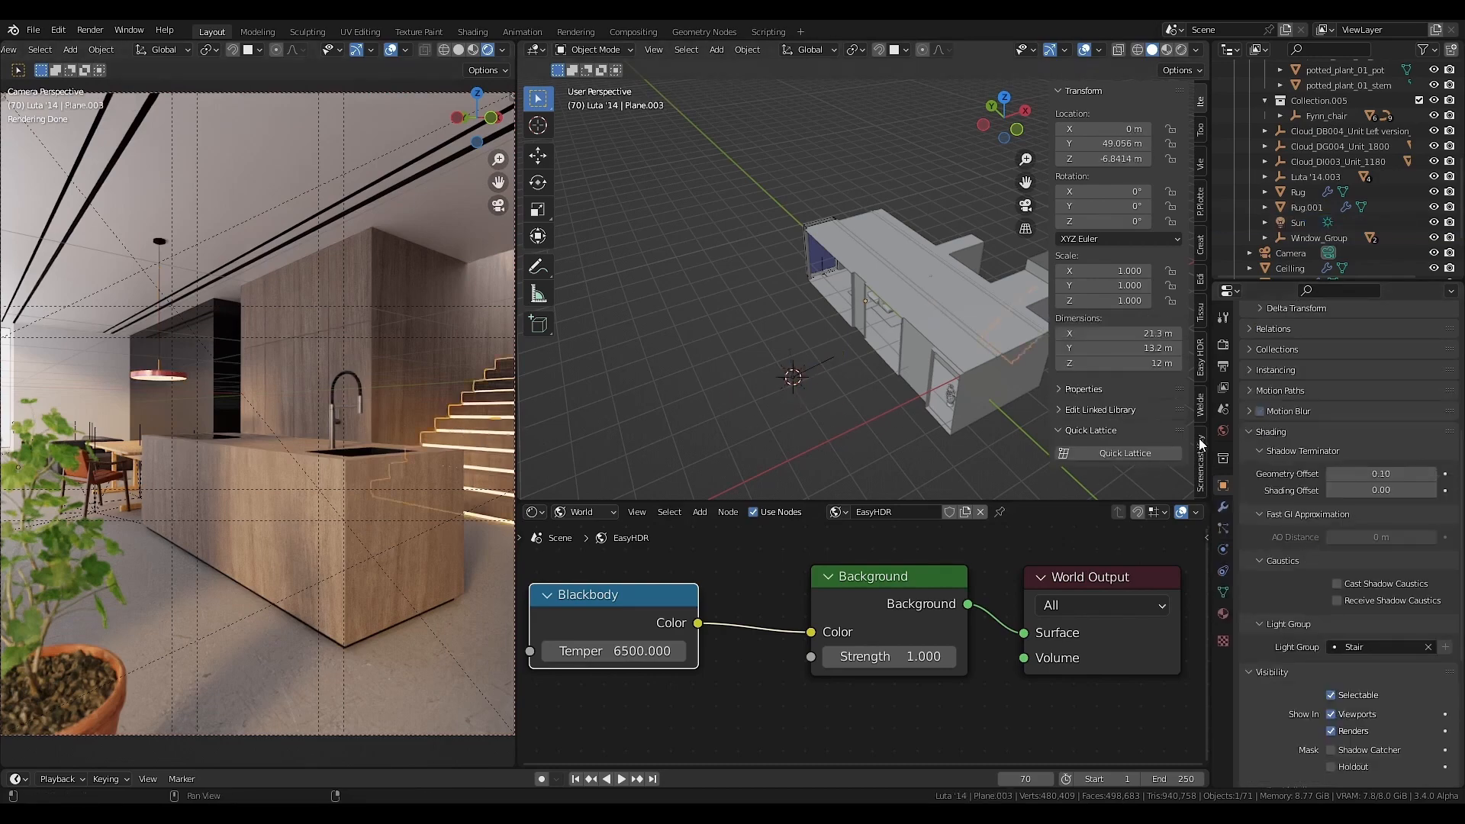
# - Assign the world environment to the Envi light group in the world settings
pyautogui.click(1224, 432)
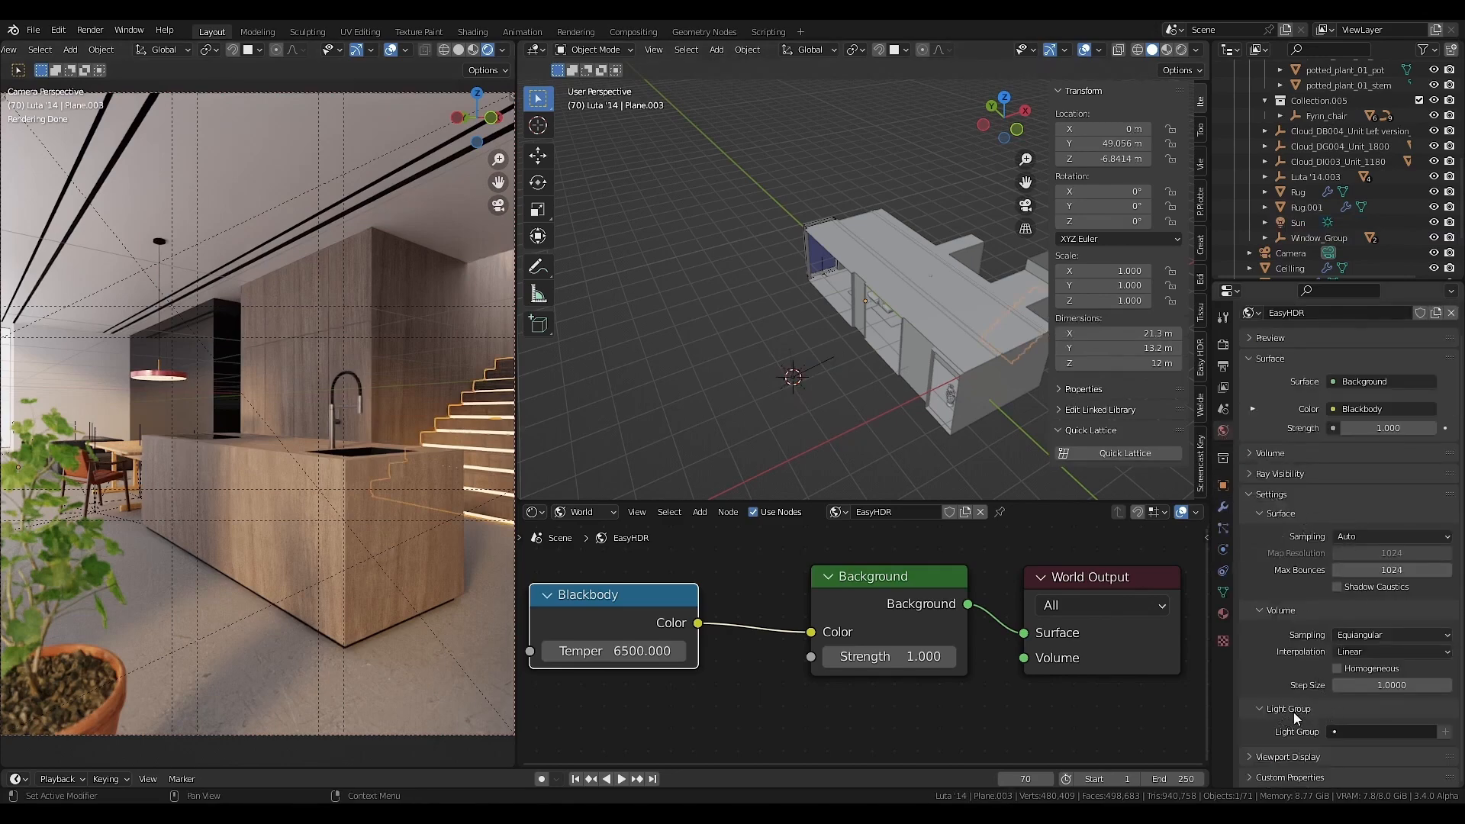
pyautogui.click(1358, 734)
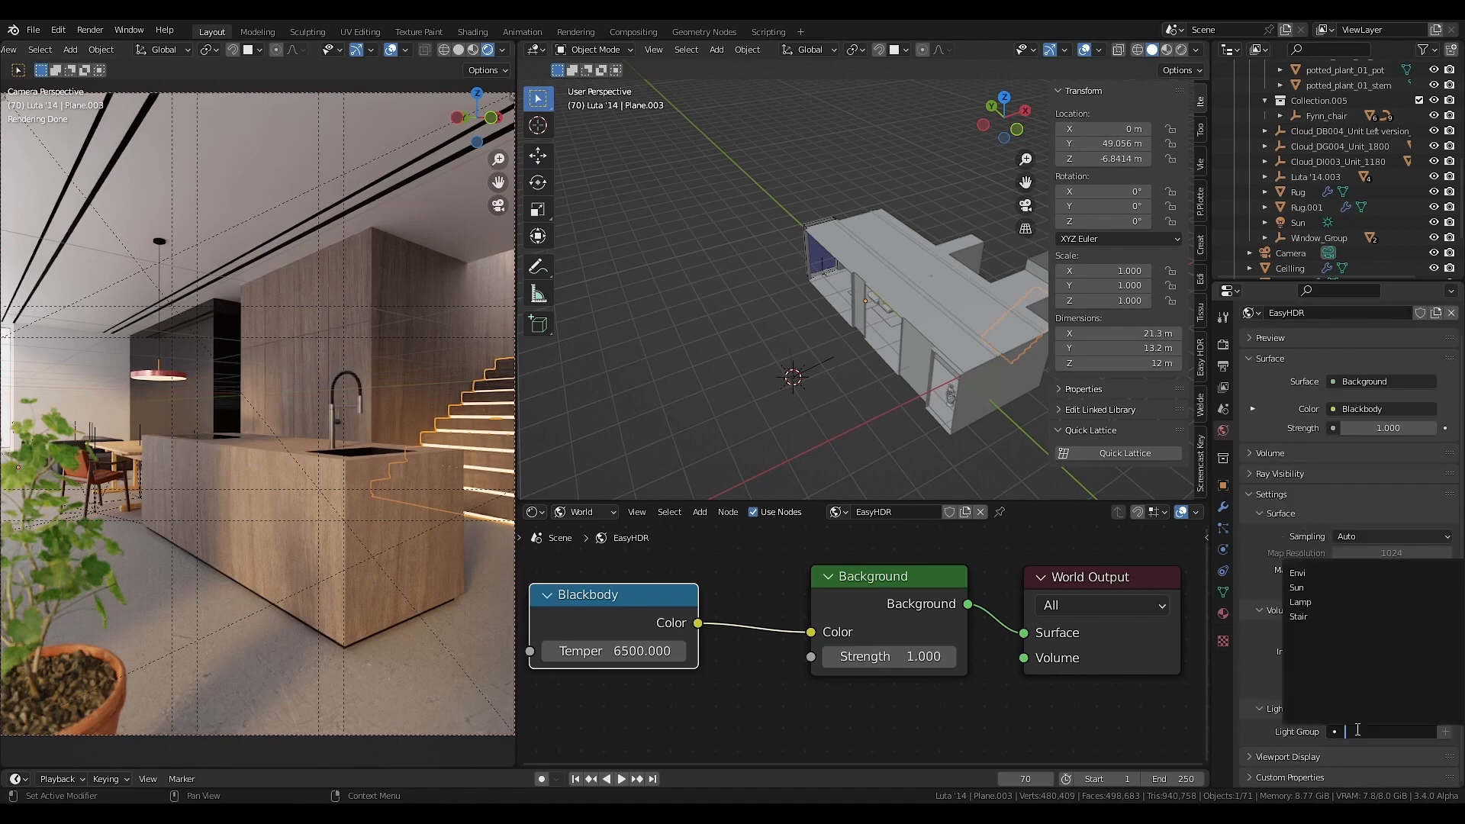
pyautogui.click(1336, 575)
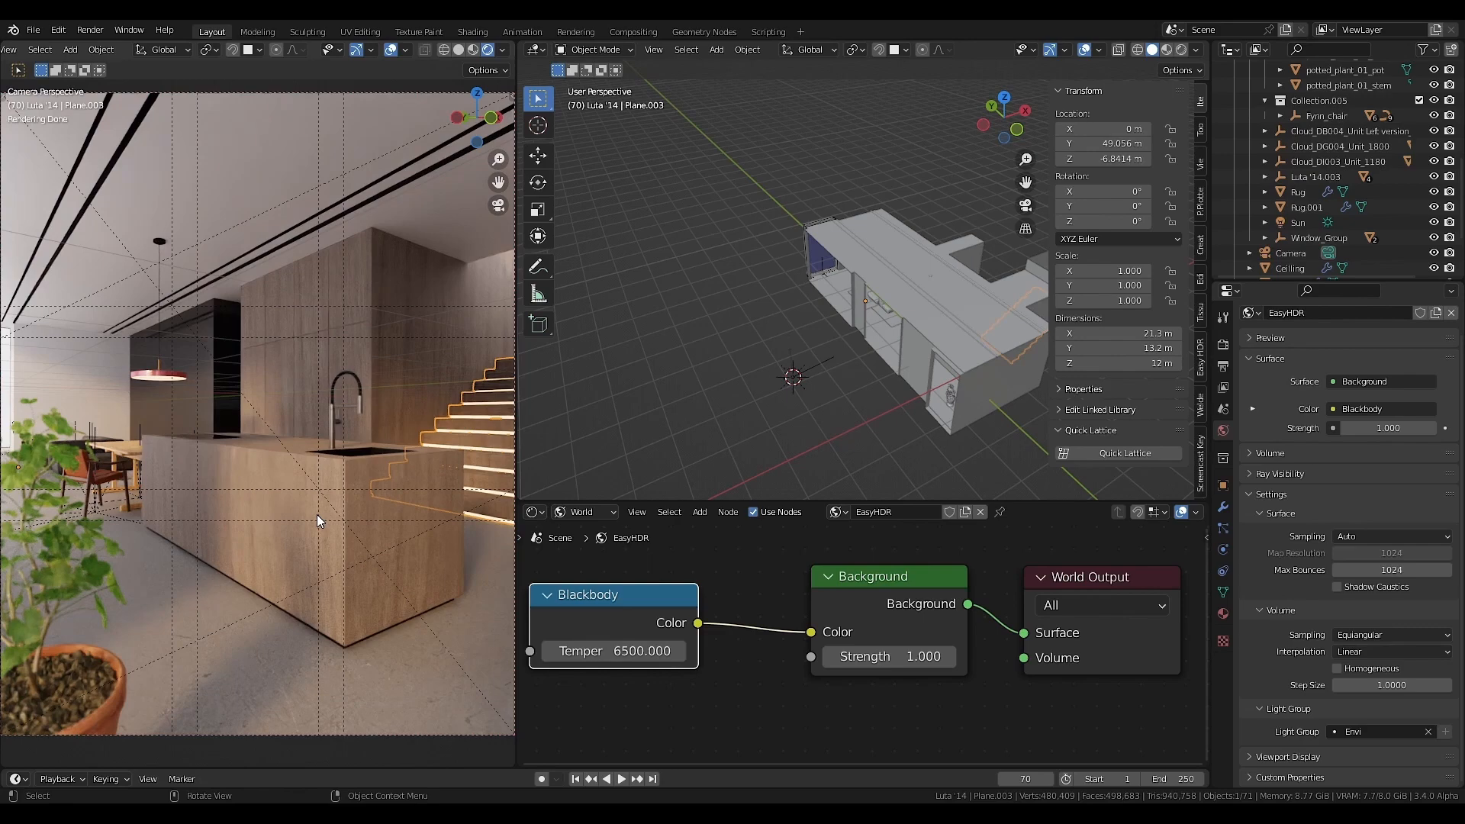
# - Render the camera view, open the compositing node tree, and shift the Render Layers node slightly away from the framed nodes
pyautogui.press('F12')
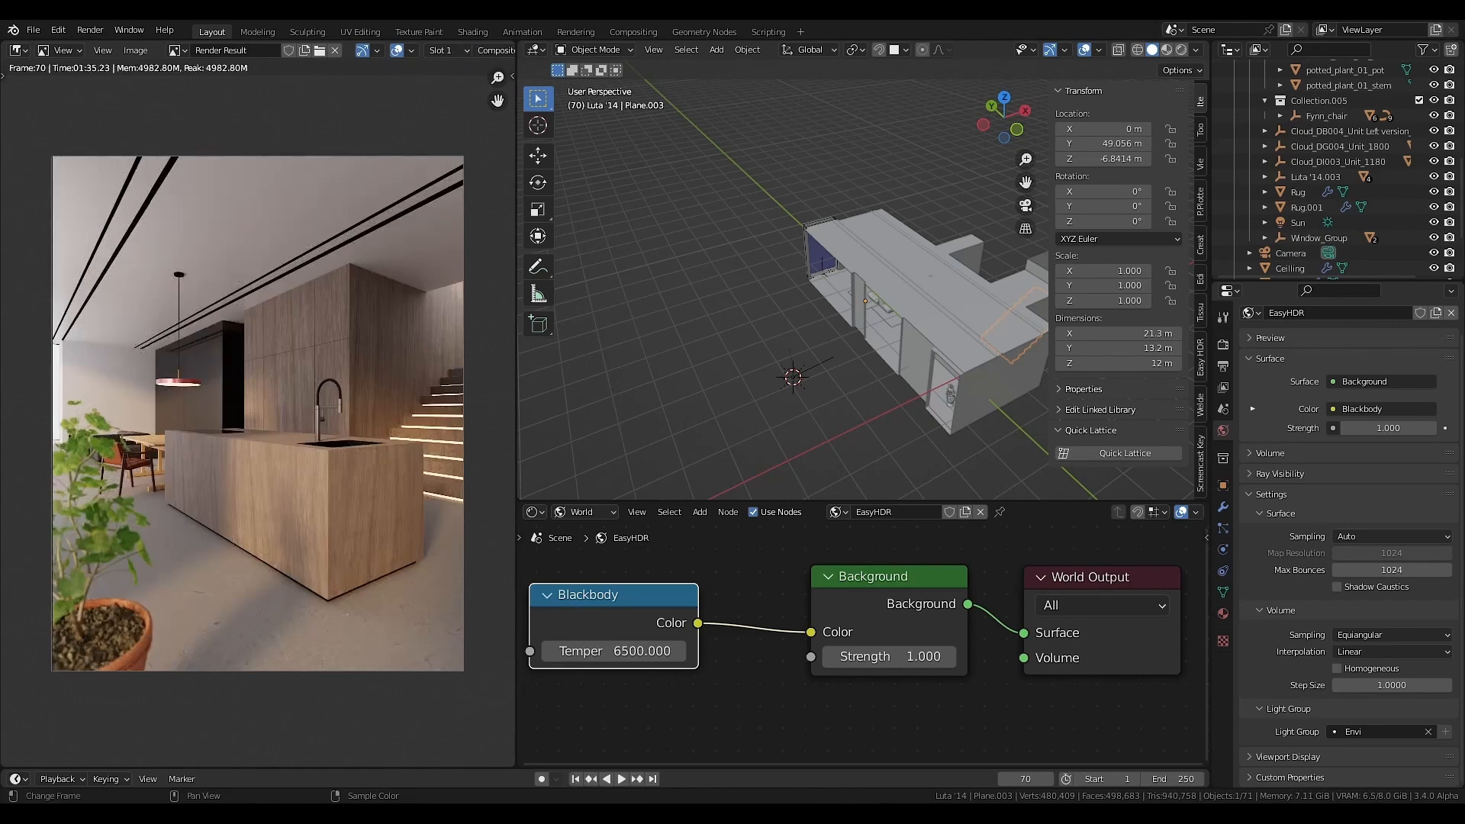
pyautogui.click(632, 32)
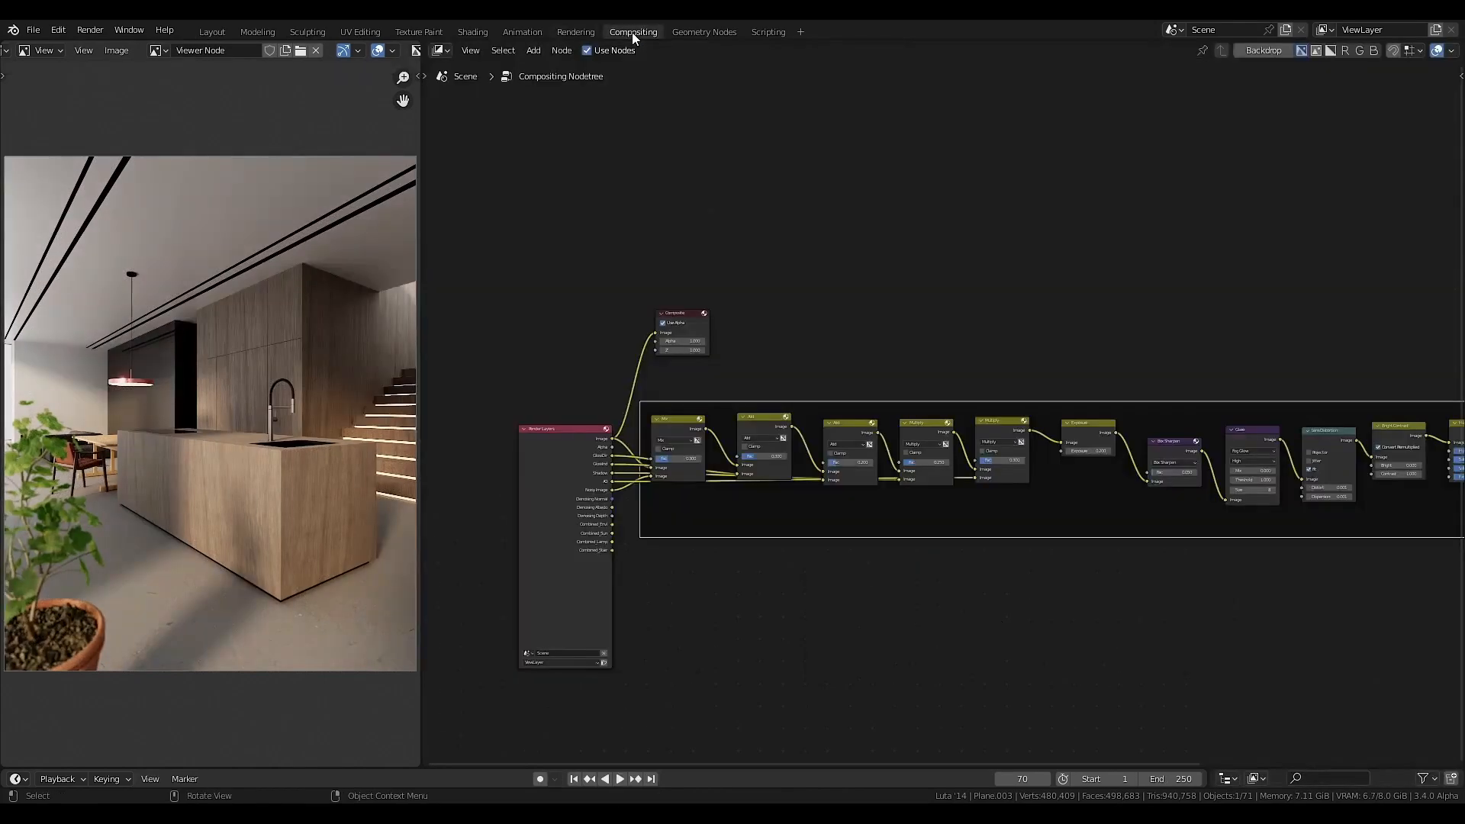
pyautogui.scroll(3, 637, 492)
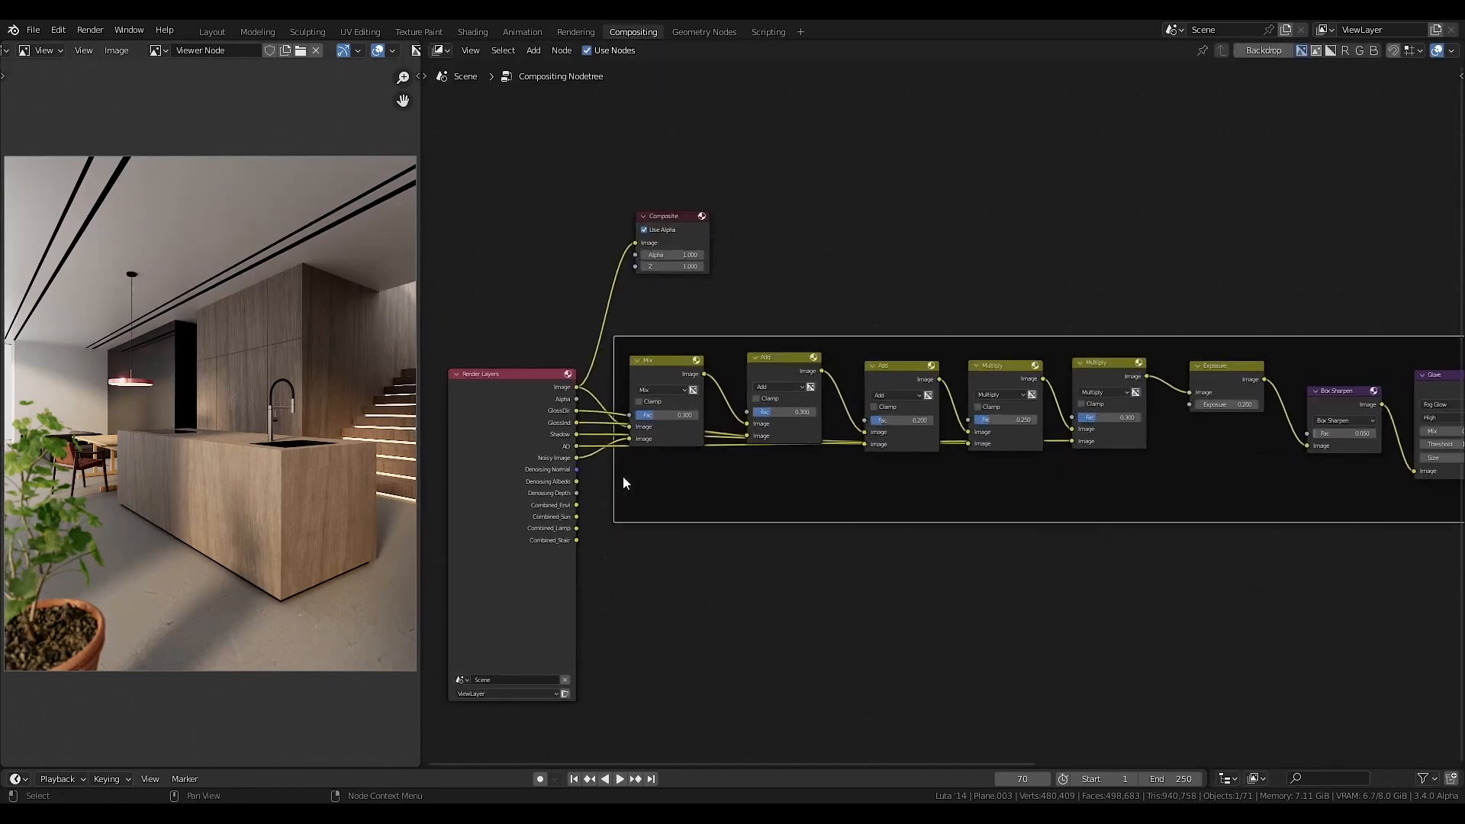
pyautogui.moveTo(620, 490); pyautogui.dragTo(822, 451, button='middle')
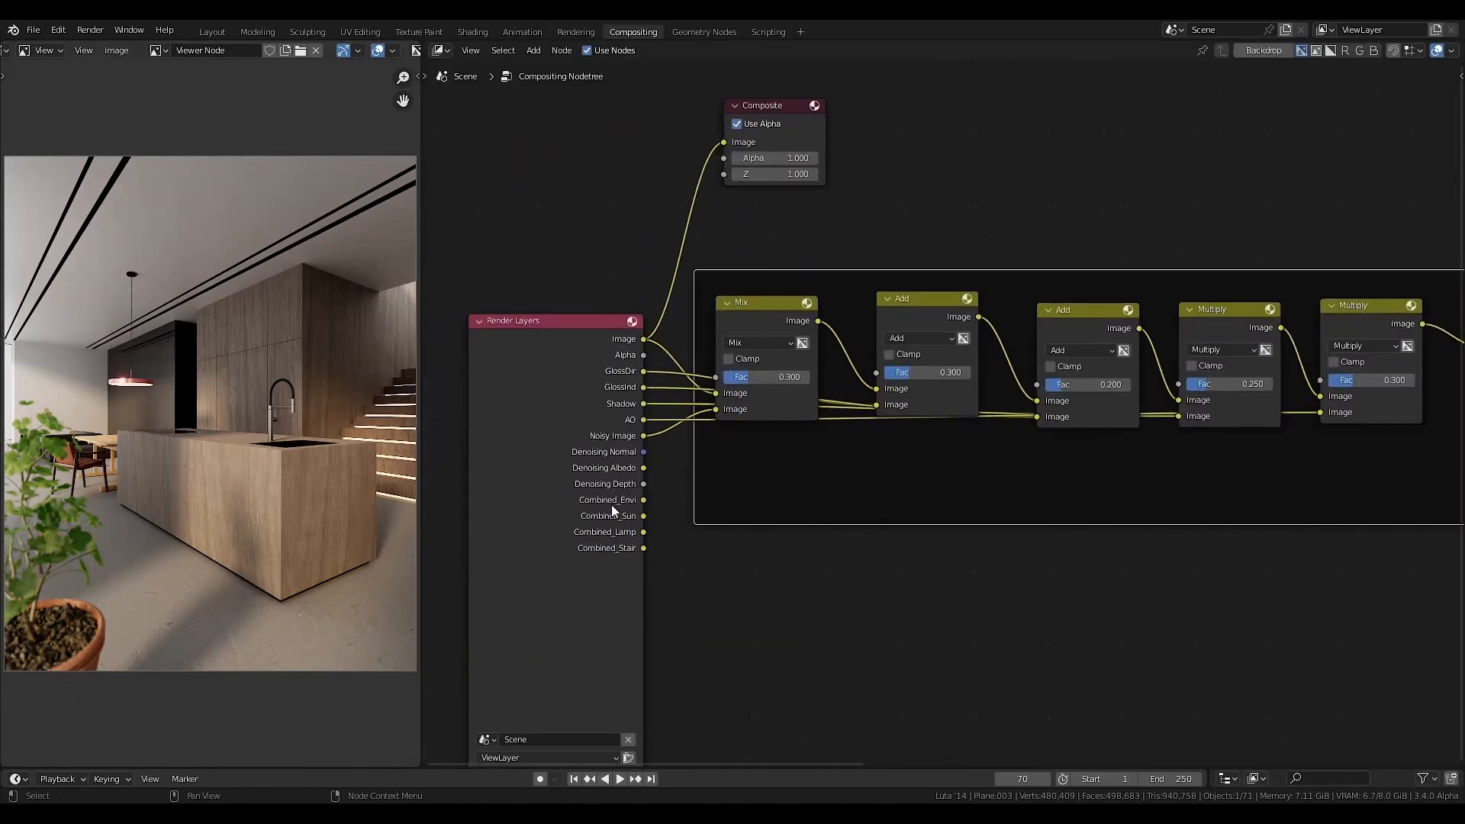
pyautogui.moveTo(620, 505); pyautogui.dragTo(615, 468, button='middle')
pyautogui.moveTo(615, 468); pyautogui.dragTo(591, 524)
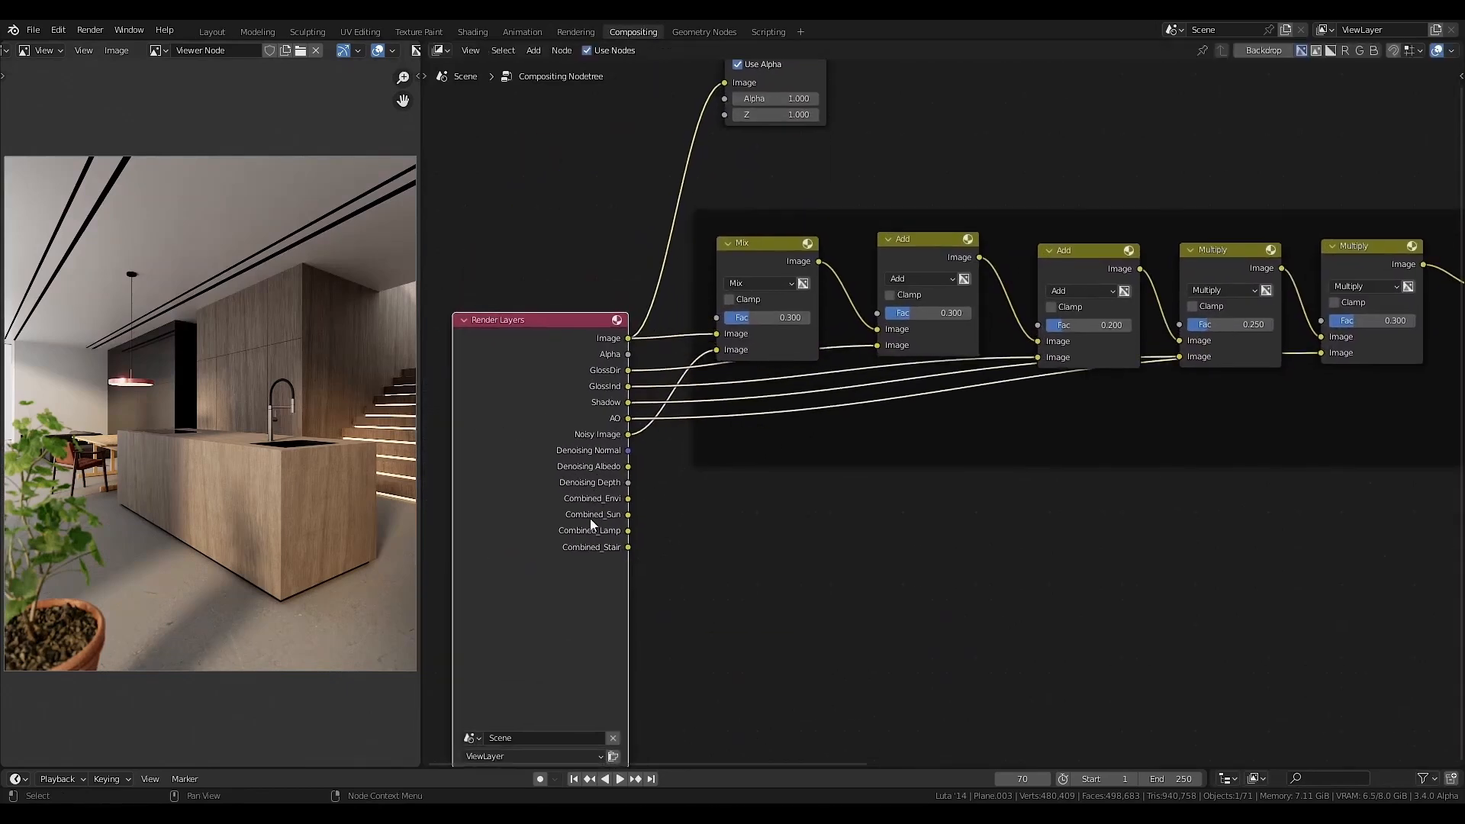
pyautogui.moveTo(523, 386); pyautogui.dragTo(565, 315, button='middle')
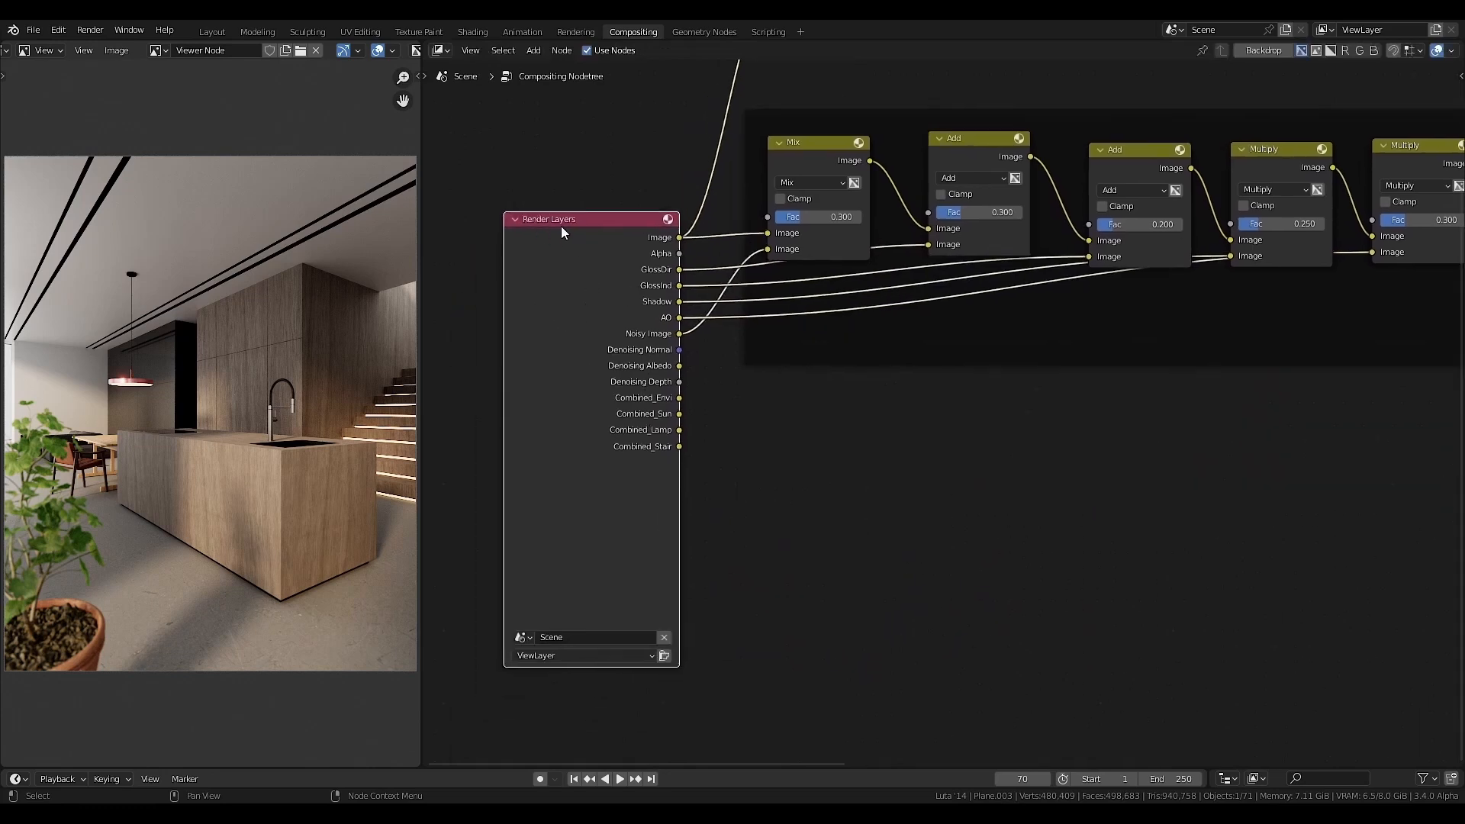
pyautogui.moveTo(561, 225); pyautogui.dragTo(542, 262, button='middle')
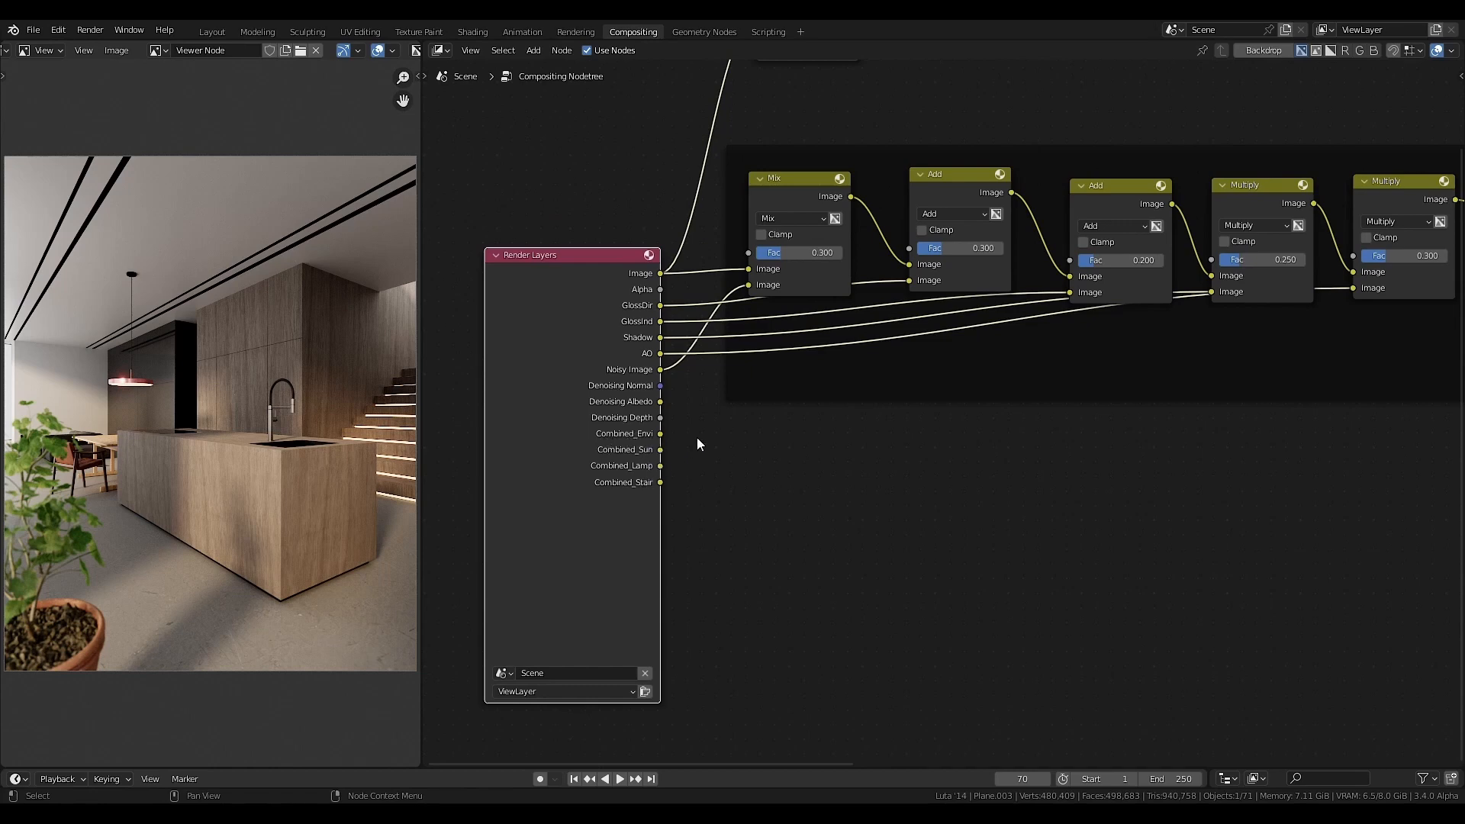
# - Add a Mix node below the frame and connect Combined_Envi and Combined_Sun to its two image inputs
pyautogui.moveTo(682, 450); pyautogui.dragTo(671, 466, button='middle')
pyautogui.hotkey('shift', 'a')
pyautogui.moveTo(697, 451)
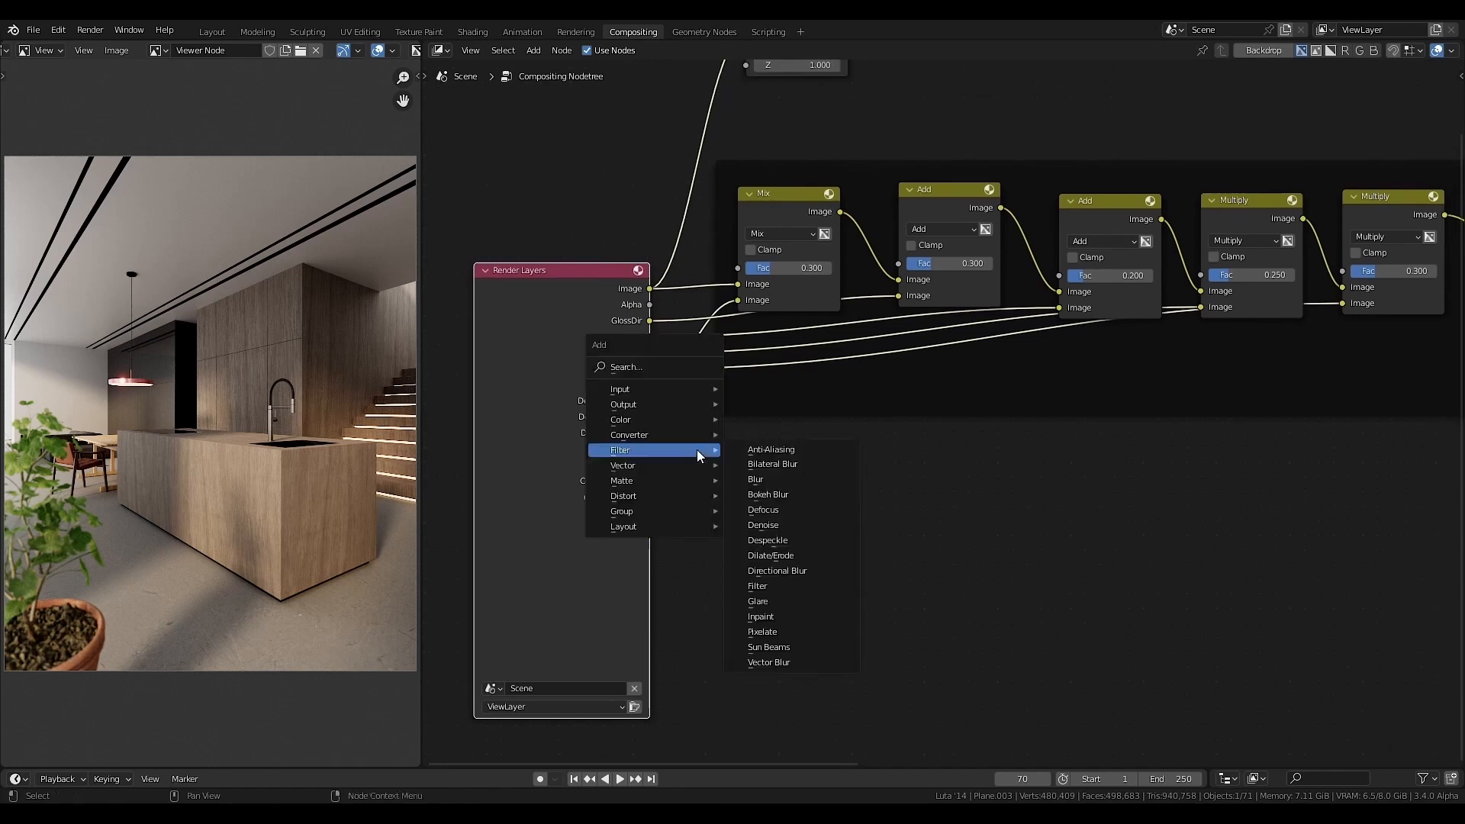
pyautogui.moveTo(642, 420)
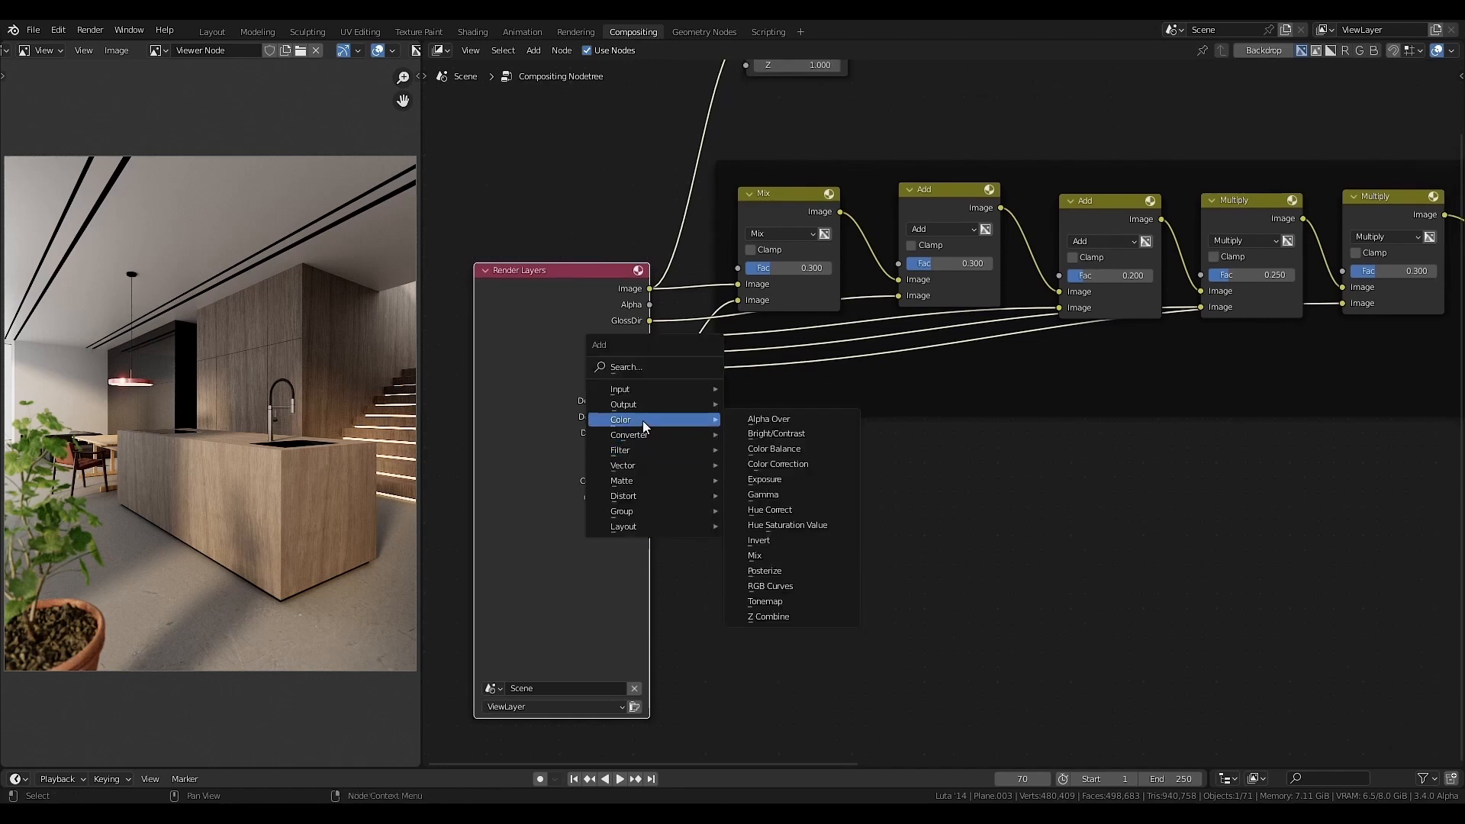
pyautogui.click(760, 554)
pyautogui.click(693, 442)
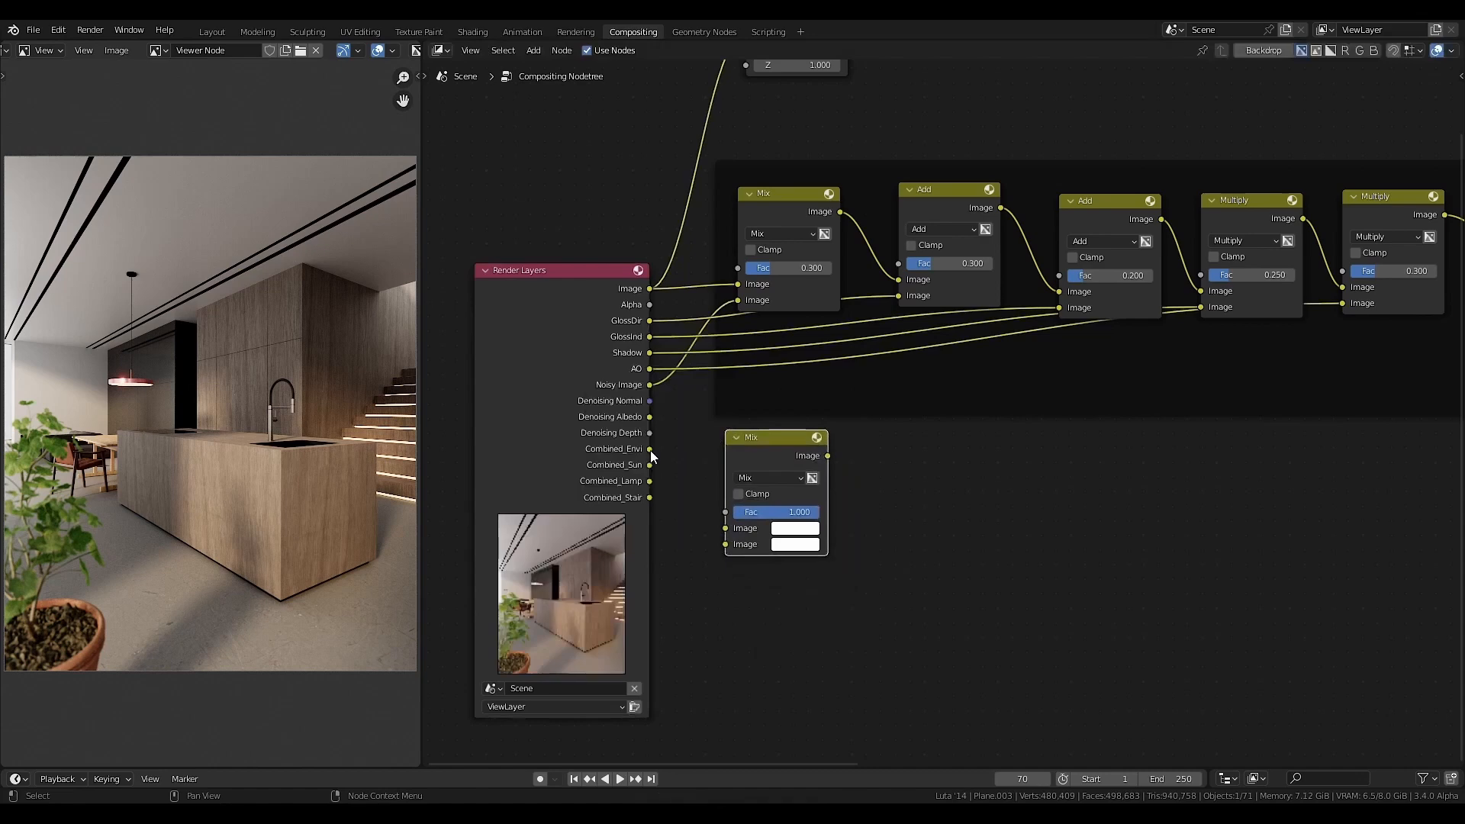
pyautogui.moveTo(650, 450); pyautogui.dragTo(725, 528)
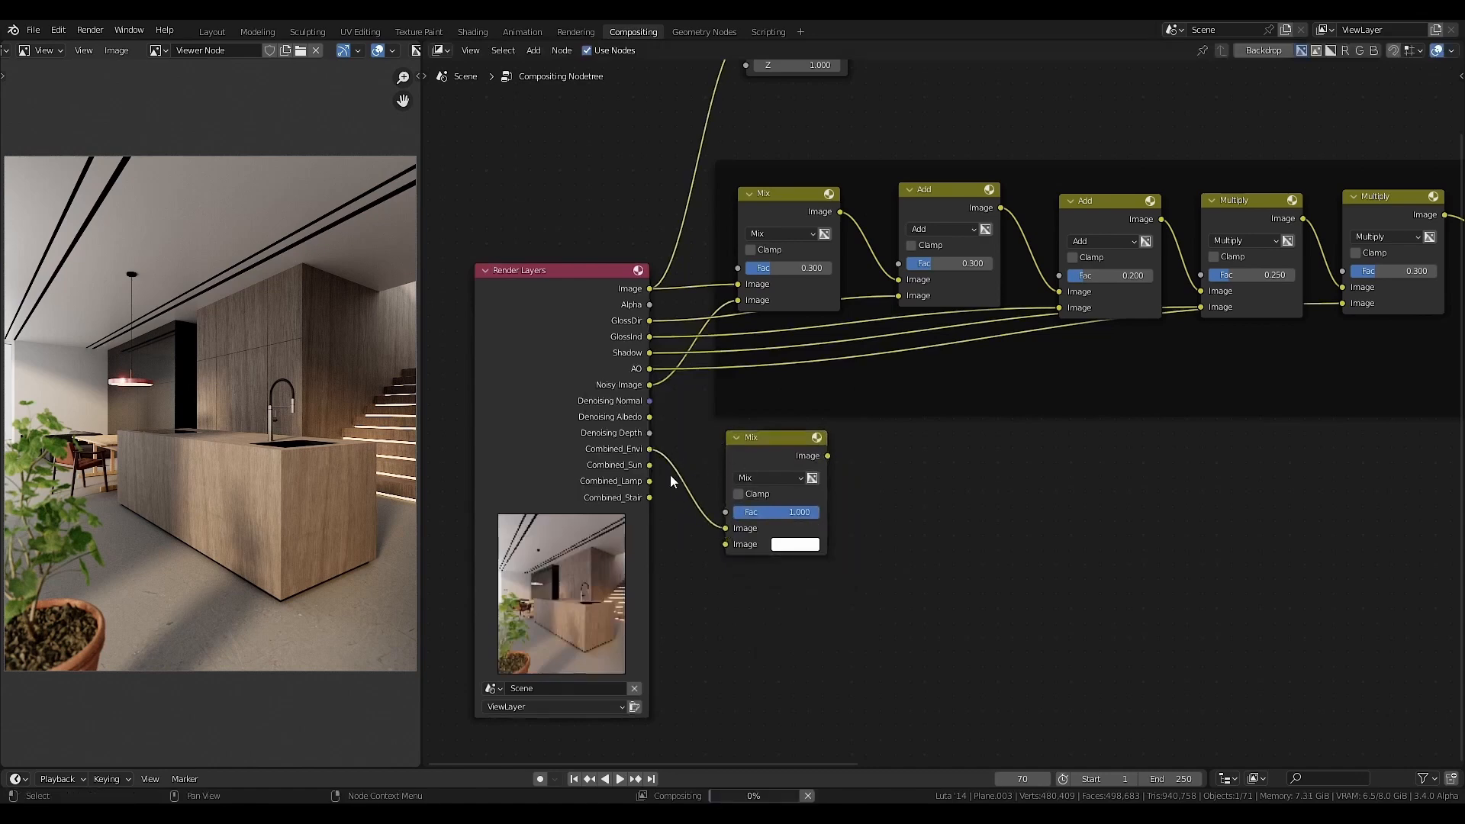
pyautogui.moveTo(650, 465); pyautogui.dragTo(726, 544)
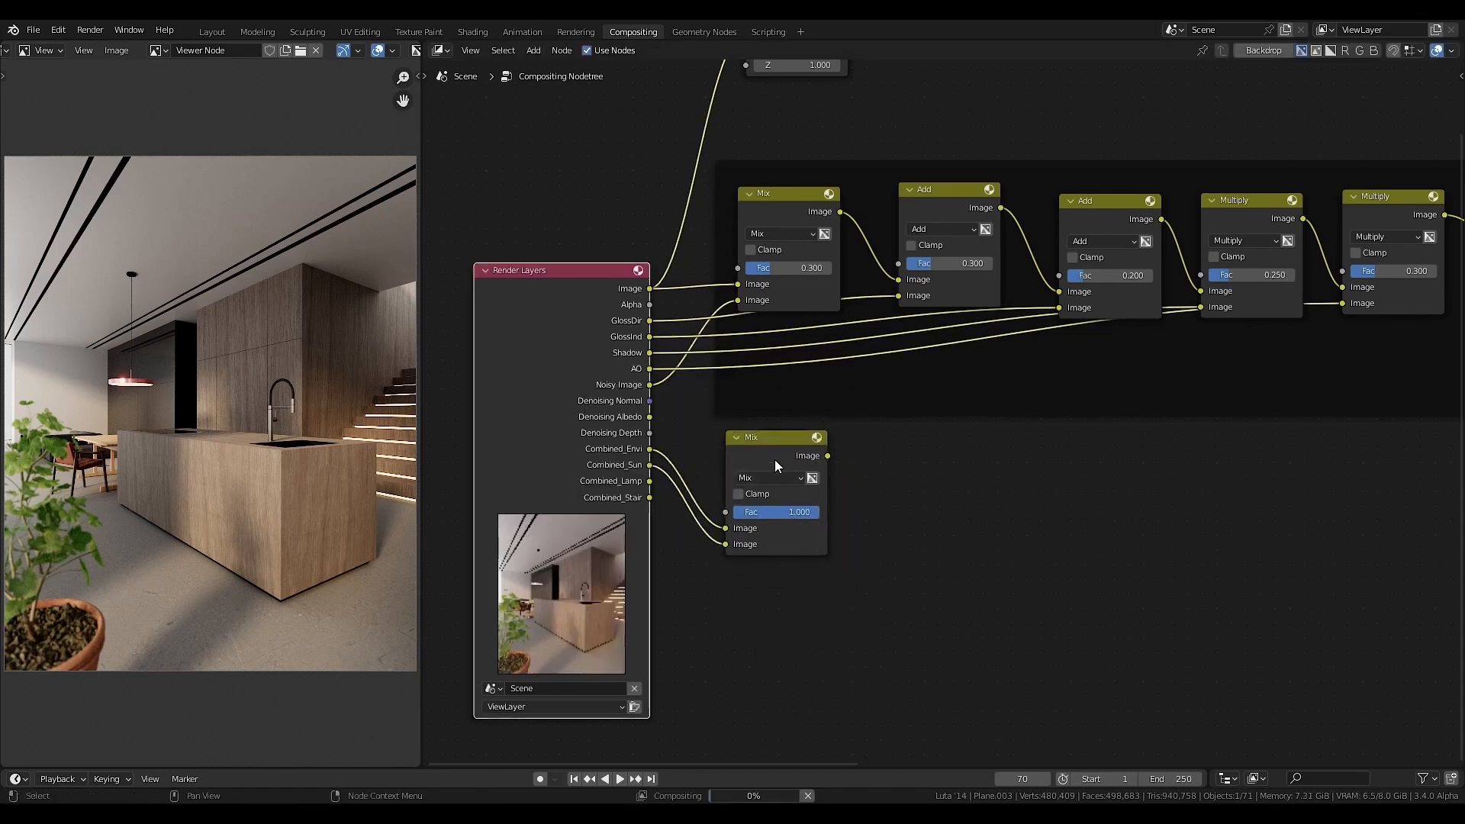
# - Preview the new Mix node through the viewer and change its blending mode to Add
pyautogui.keyDown('shift'); pyautogui.click(785, 452); pyautogui.keyUp('shift')
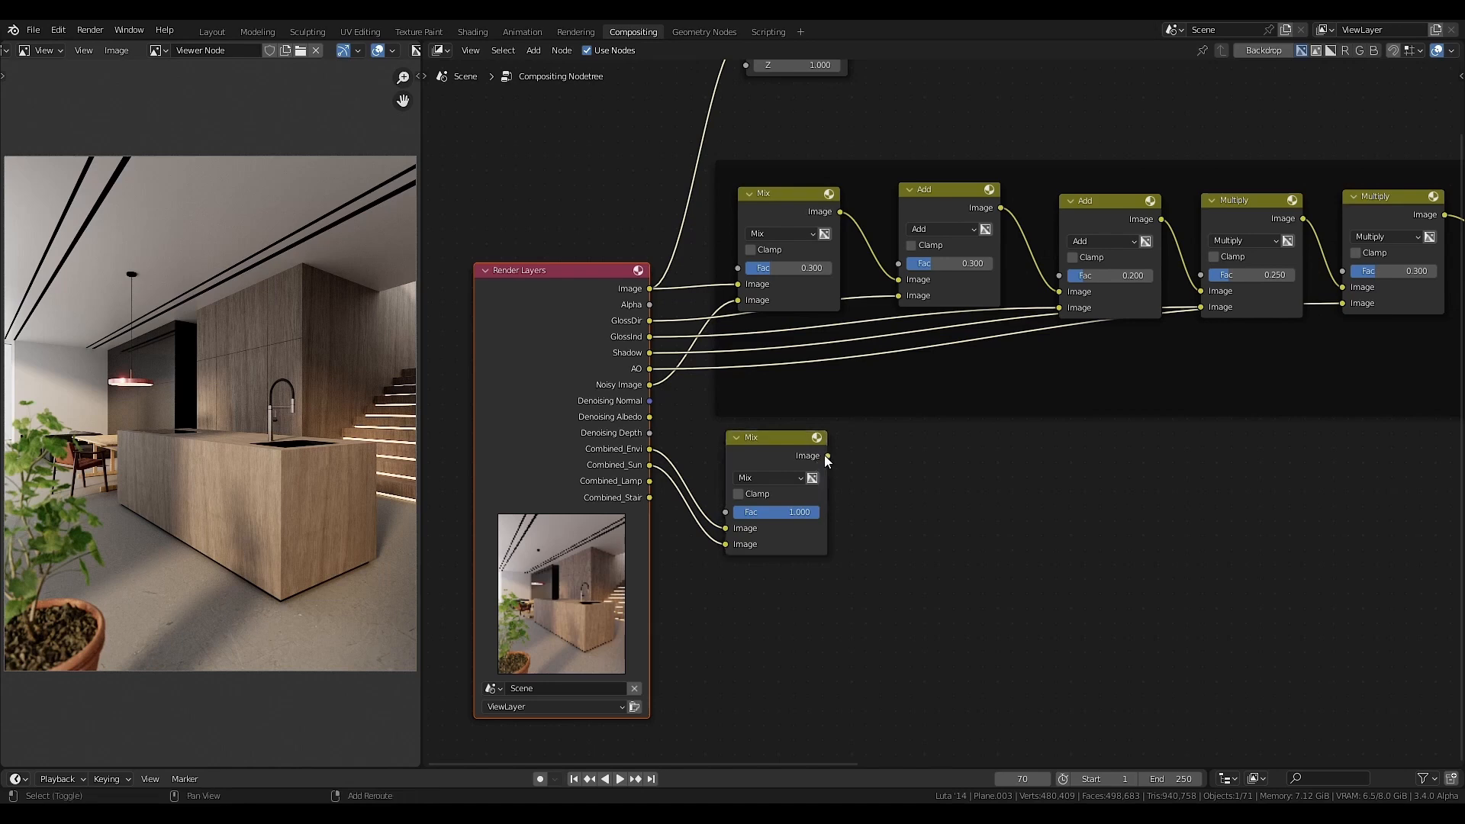
pyautogui.keyDown('ctrl'); pyautogui.keyDown('shift'); pyautogui.click(781, 455); pyautogui.keyUp('shift'); pyautogui.keyUp('ctrl')
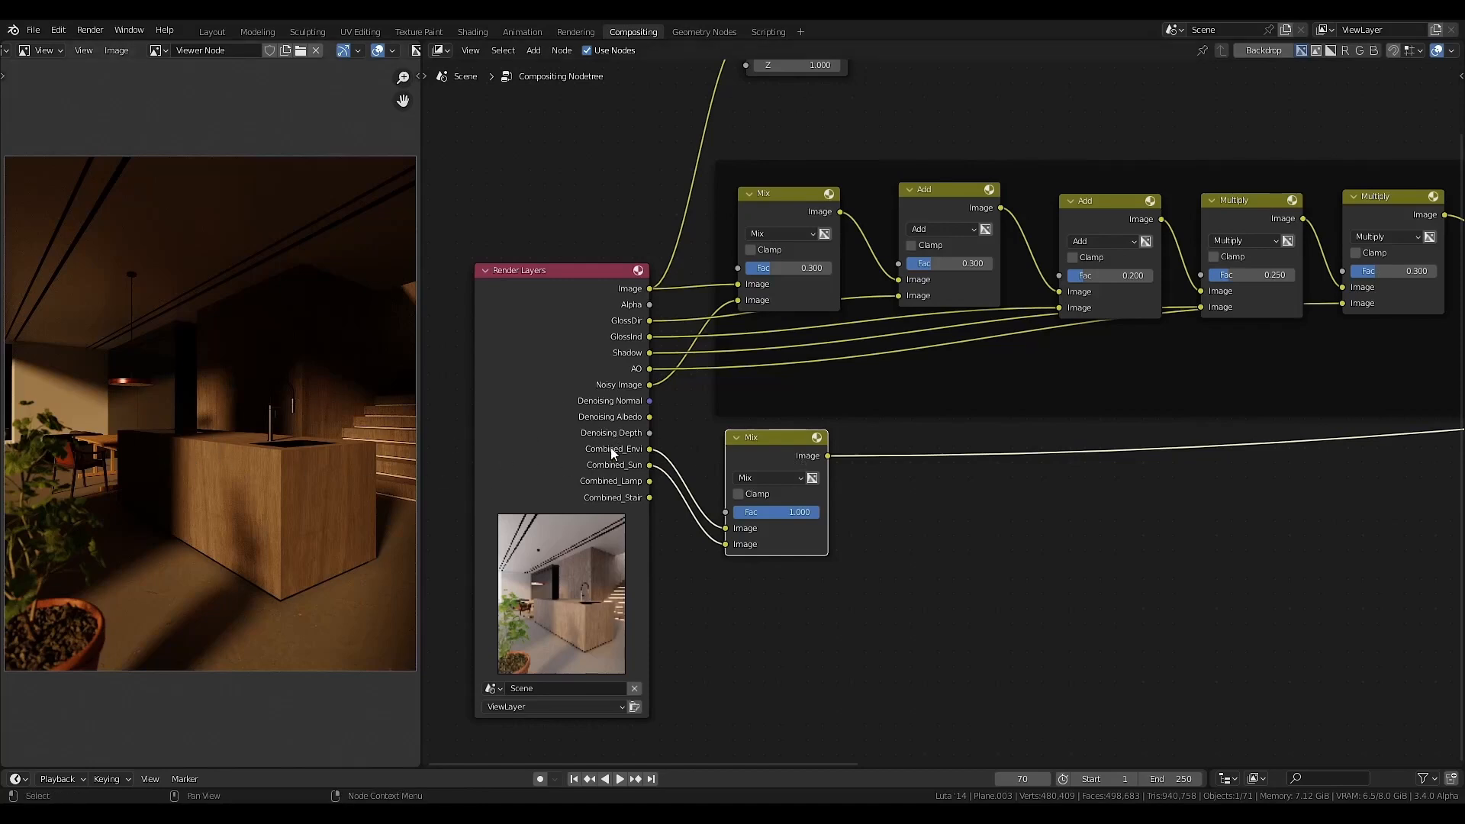
pyautogui.moveTo(746, 460); pyautogui.dragTo(776, 456)
pyautogui.click(799, 475)
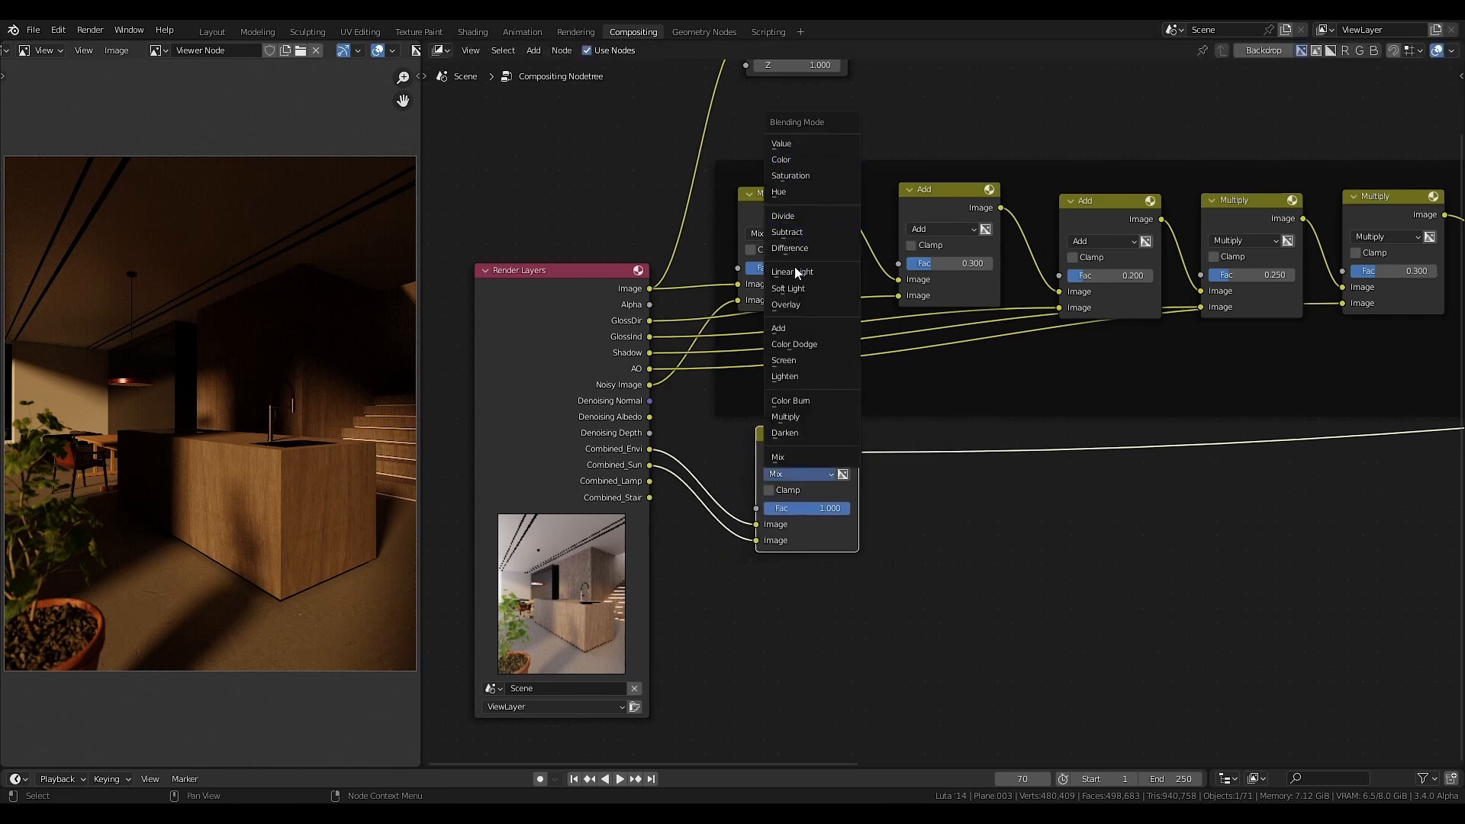
pyautogui.click(790, 329)
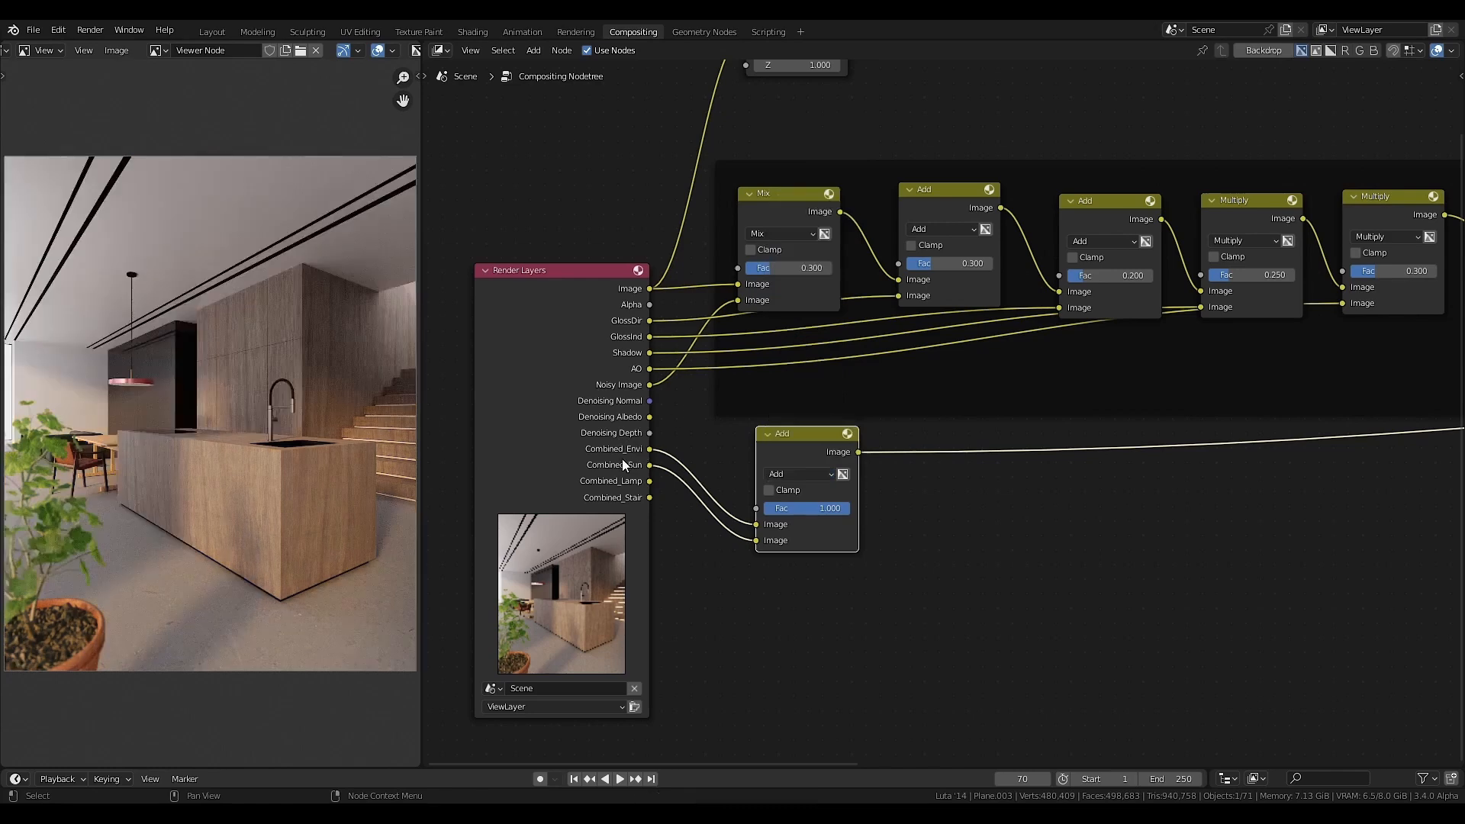
# - Duplicate the Add node below the first and connect Combined_Lamp and Combined_Stair to its image inputs
pyautogui.moveTo(800, 446); pyautogui.dragTo(800, 441)
pyautogui.hotkey('shift', 'd')
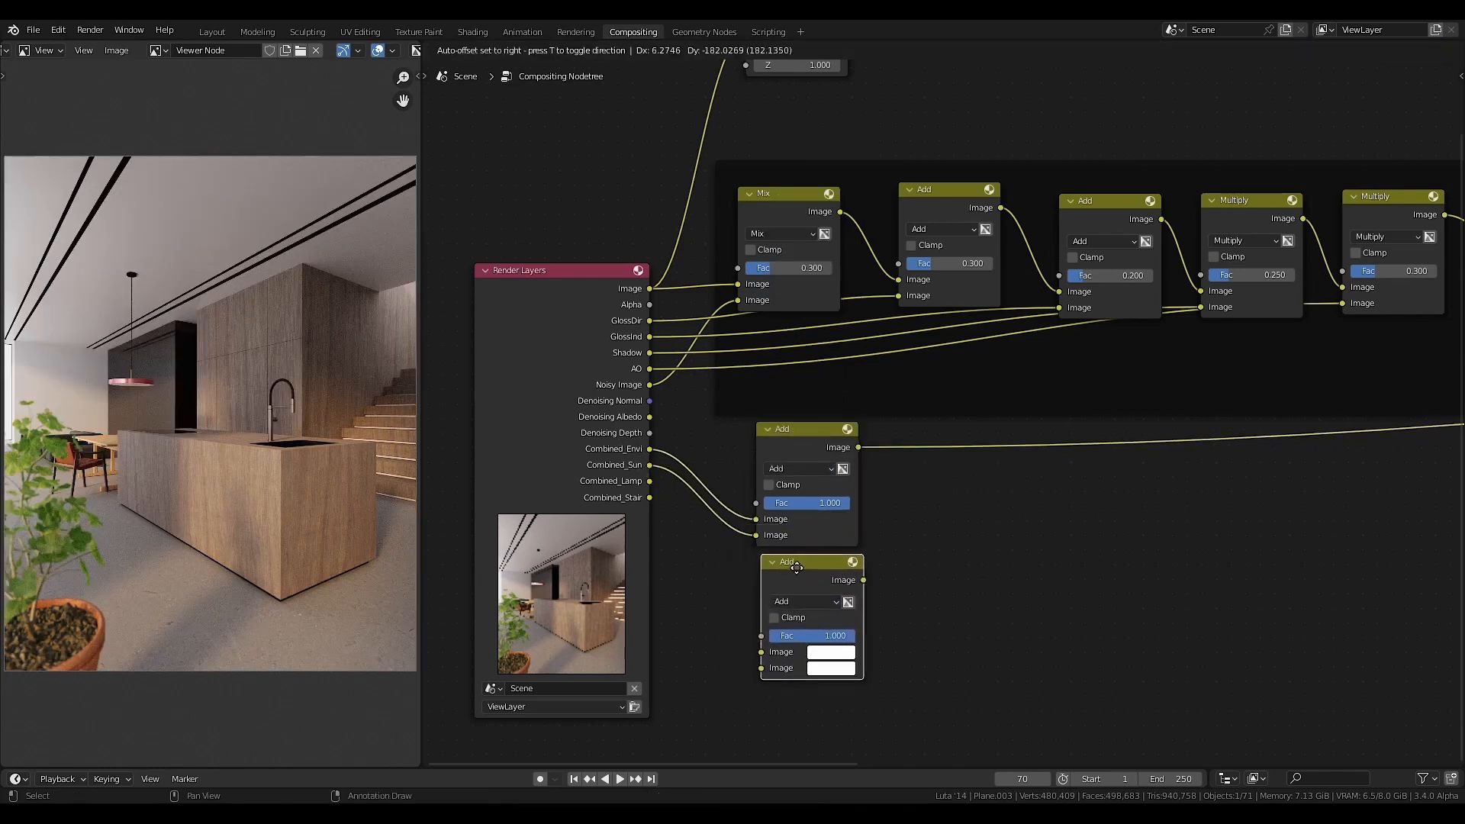
pyautogui.click(801, 574)
pyautogui.moveTo(650, 484); pyautogui.dragTo(762, 651)
pyautogui.moveTo(650, 497); pyautogui.dragTo(761, 668)
pyautogui.moveTo(796, 574); pyautogui.dragTo(793, 574)
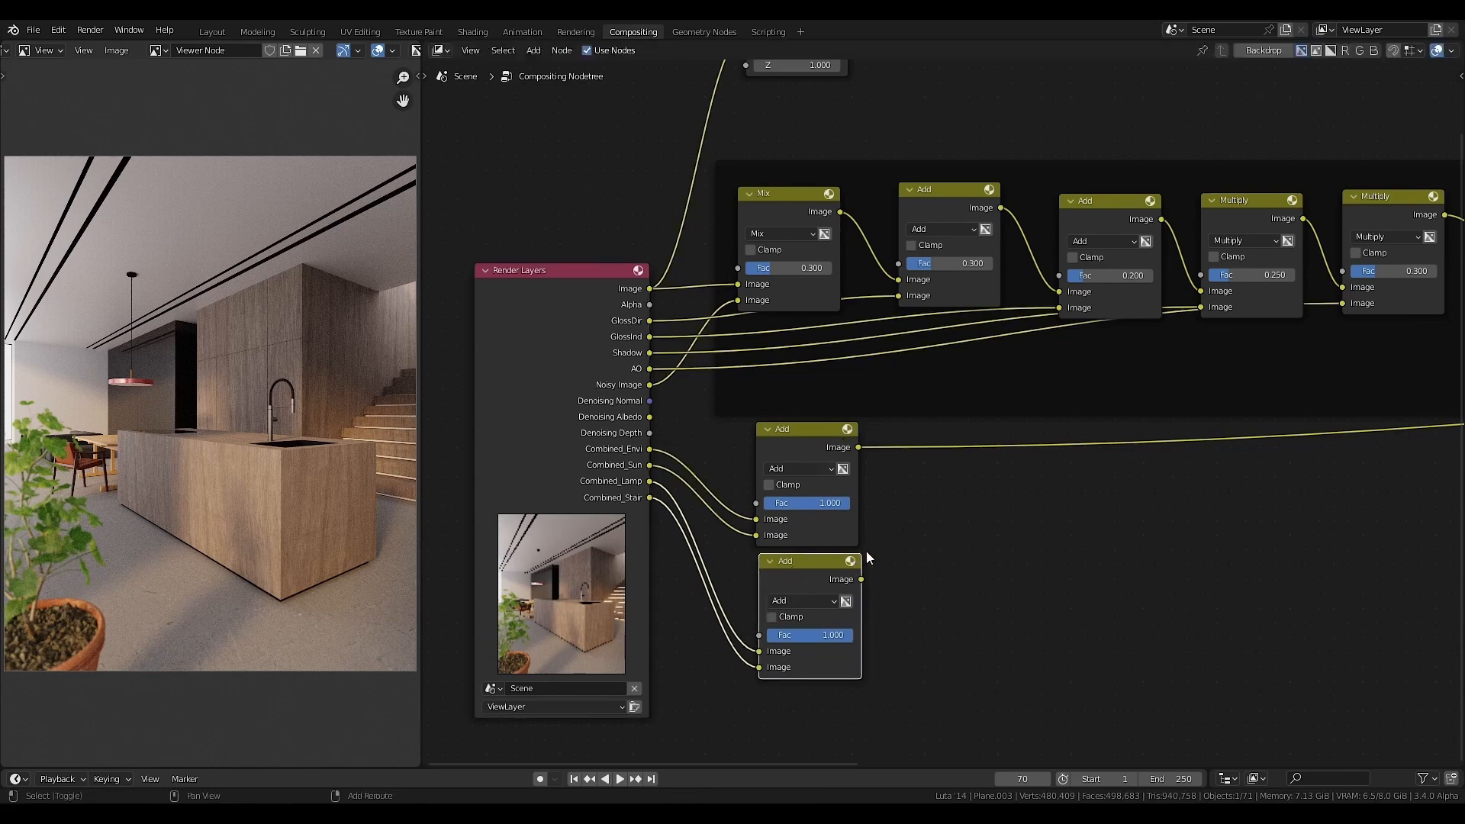
# - Insert another Add node copy after the Envi-Sun Add node and connect the Lamp-Stair result to its second image input
pyautogui.hotkey('shift', 'd')
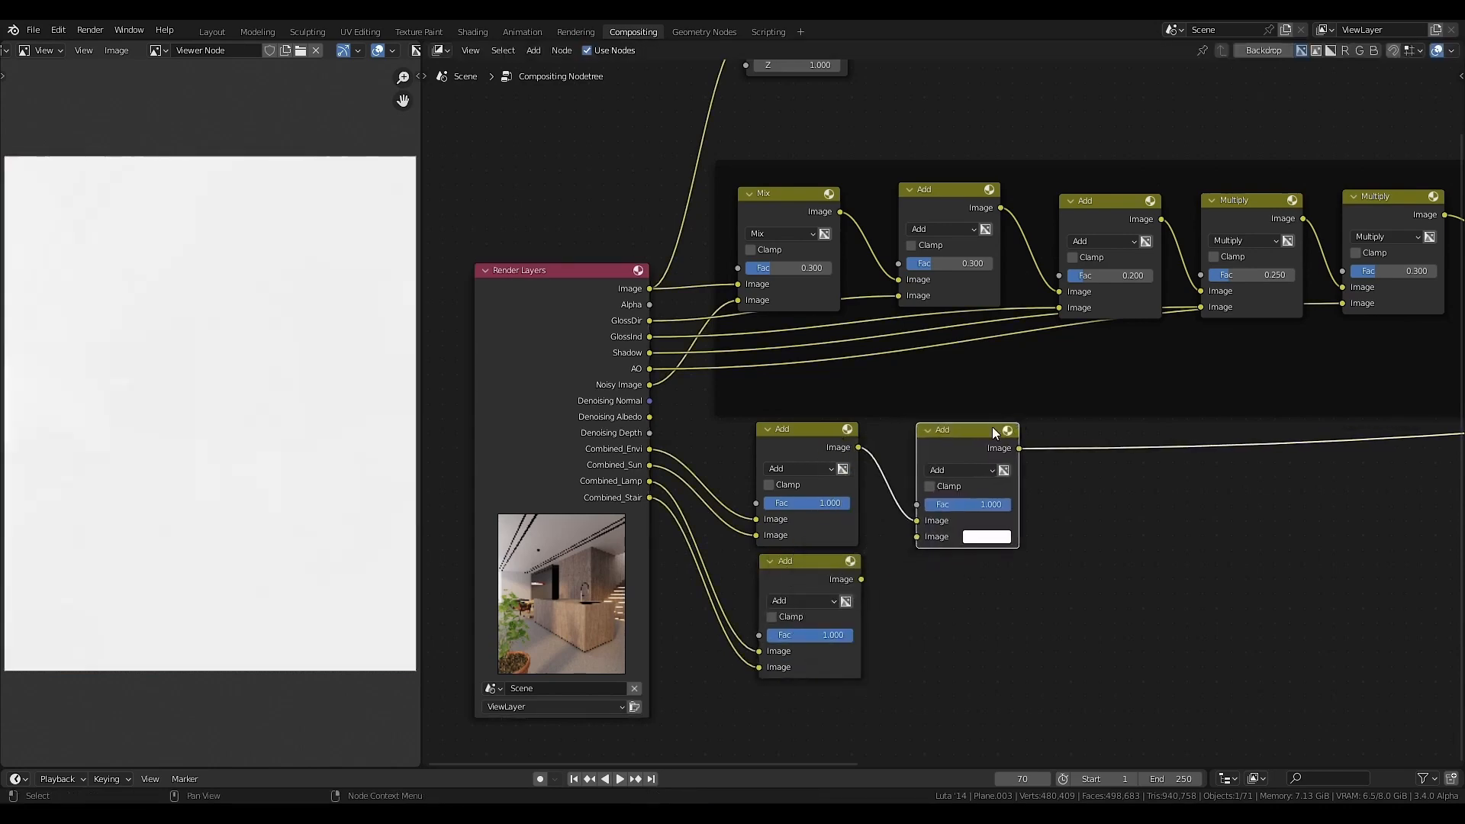
pyautogui.click(985, 488)
pyautogui.moveTo(861, 580); pyautogui.dragTo(923, 578)
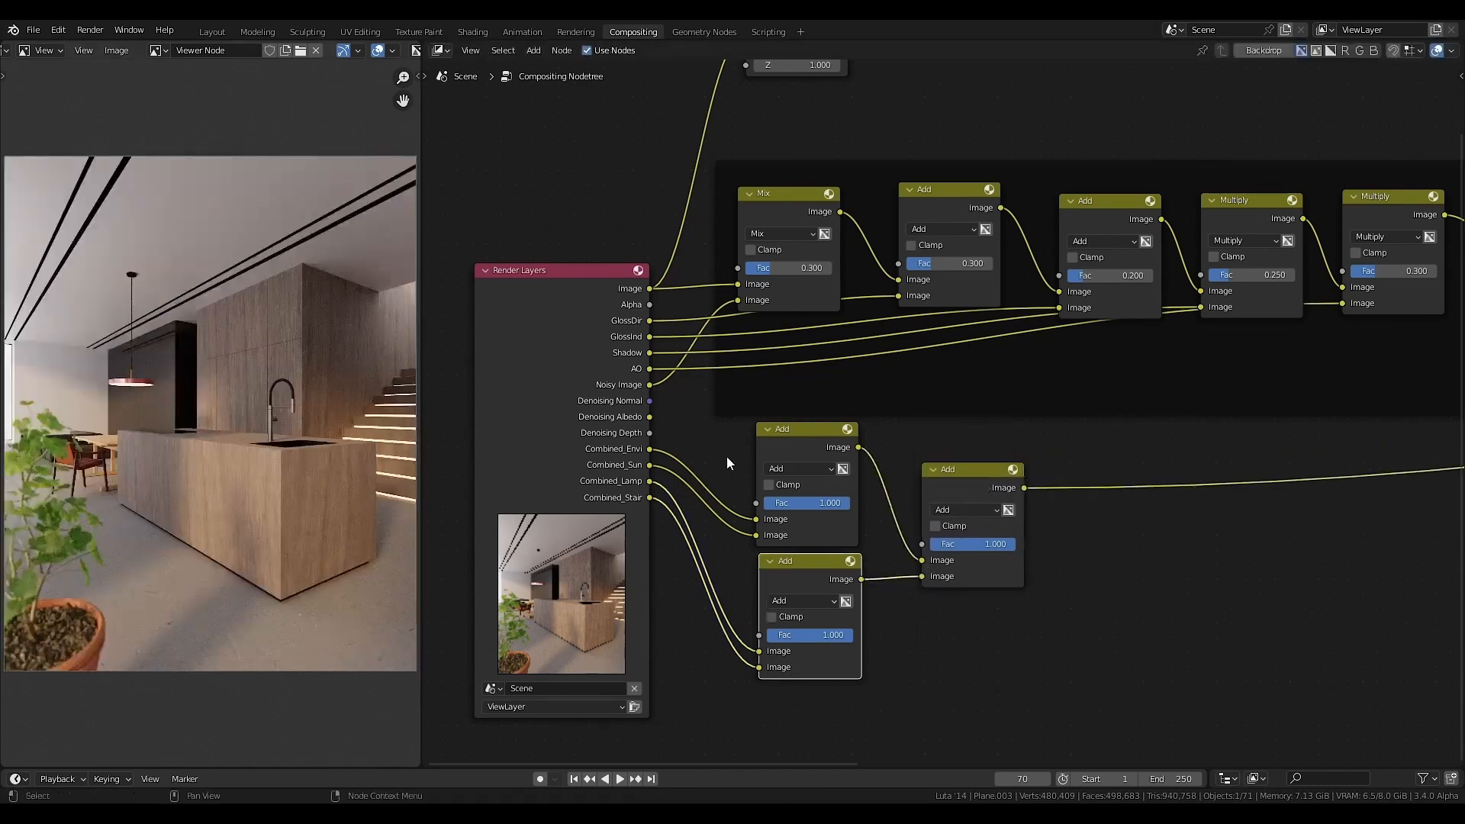
# - Make room beside the Render Layers node and insert an Exposure node on the Combined_Envi link
pyautogui.moveTo(798, 436); pyautogui.dragTo(997, 412, button='middle')
pyautogui.moveTo(817, 422); pyautogui.dragTo(684, 413)
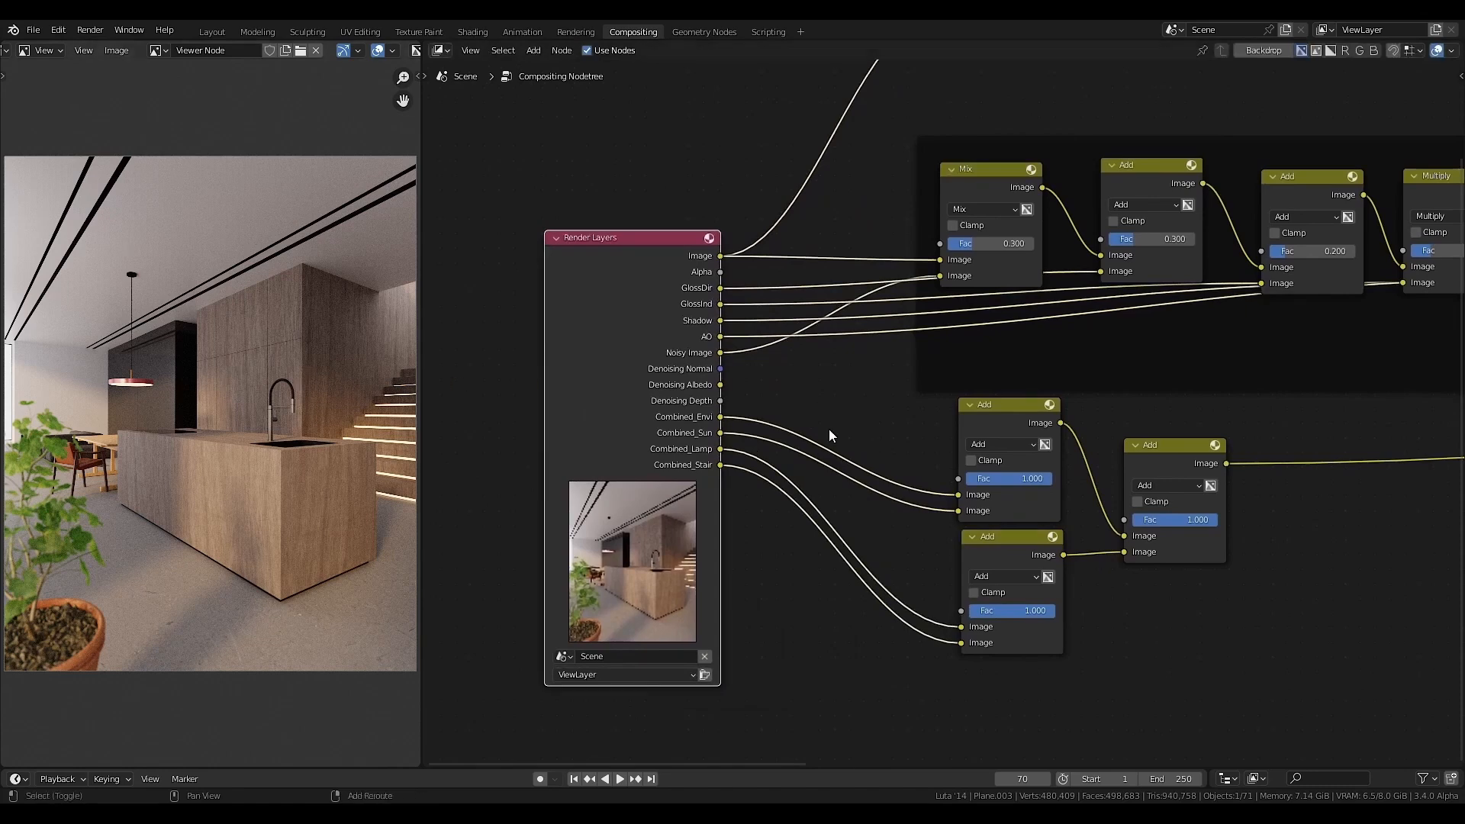
pyautogui.hotkey('shift', 'a')
pyautogui.click(904, 490)
pyautogui.click(858, 411)
pyautogui.moveTo(859, 434); pyautogui.dragTo(859, 391)
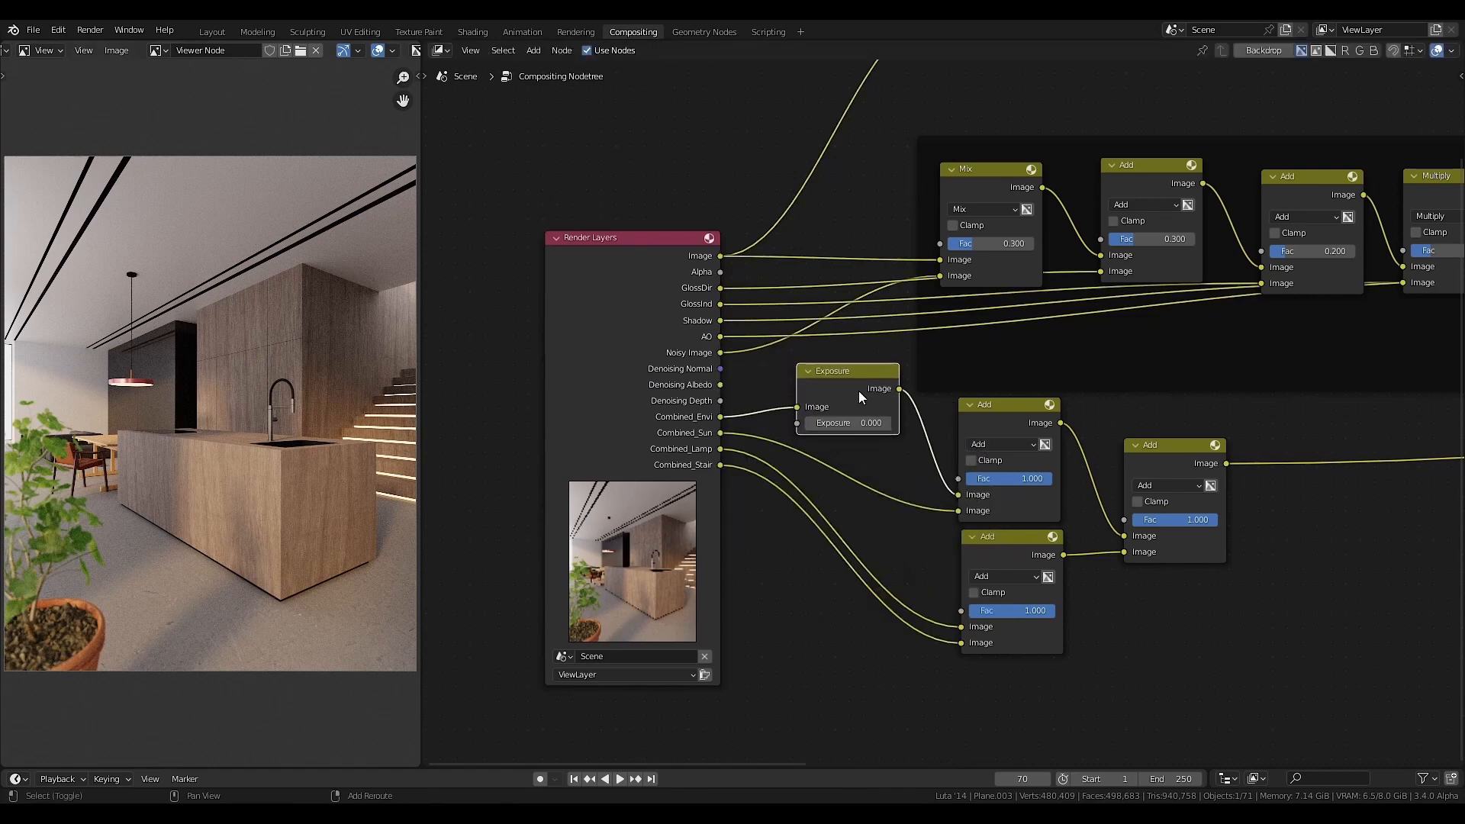
# - Duplicate the Exposure node onto the Combined_Sun, Combined_Lamp and Combined_Stair links, and align all four Exposure nodes in an evenly spaced column
pyautogui.hotkey('shift', 'd')
pyautogui.click(880, 465)
pyautogui.hotkey('shift', 'd')
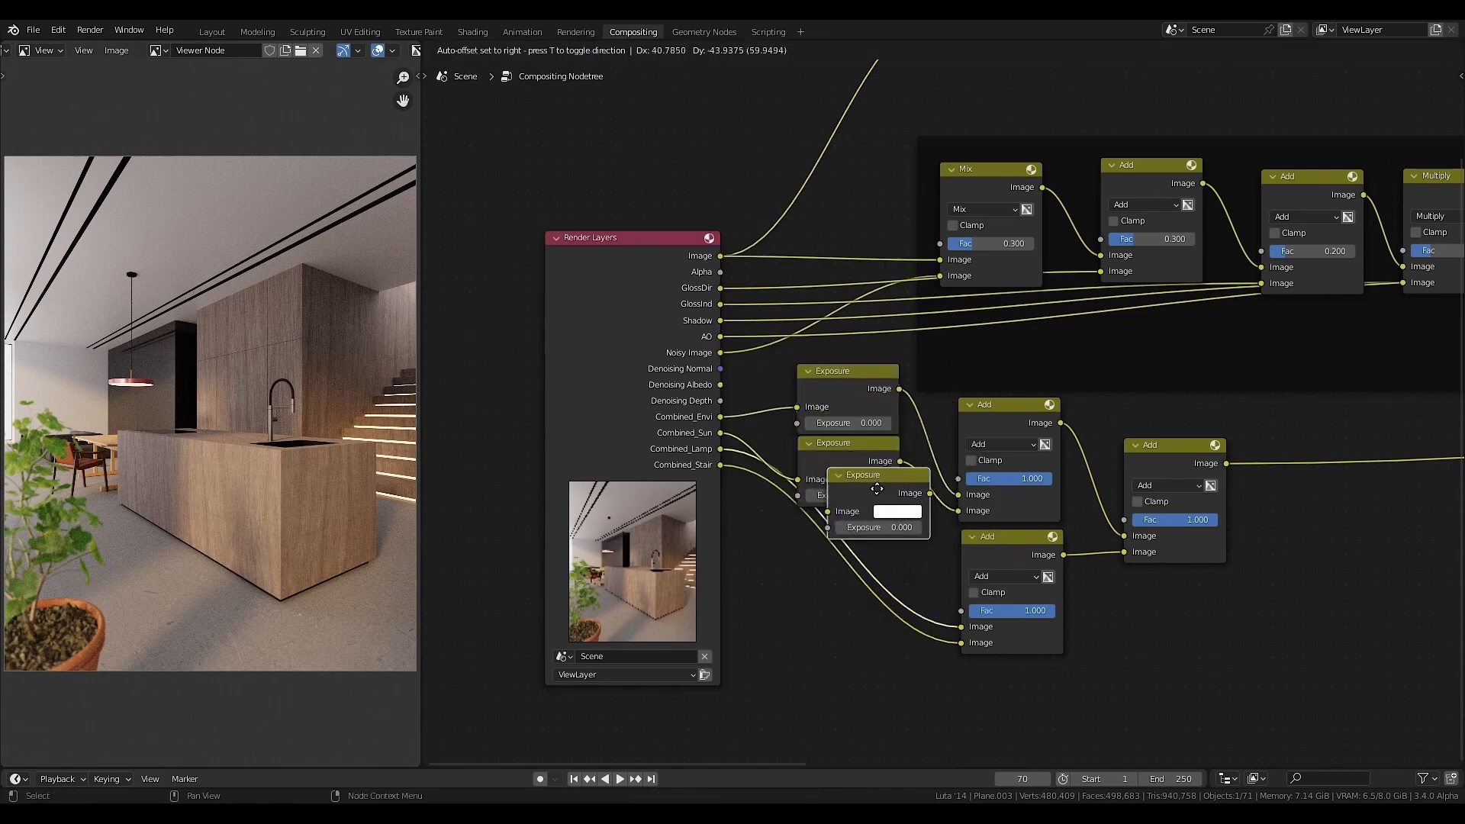
pyautogui.click(887, 514)
pyautogui.hotkey('shift', 'd')
pyautogui.click(876, 591)
pyautogui.moveTo(883, 349); pyautogui.dragTo(773, 676)
pyautogui.hotkey('shift', '=')
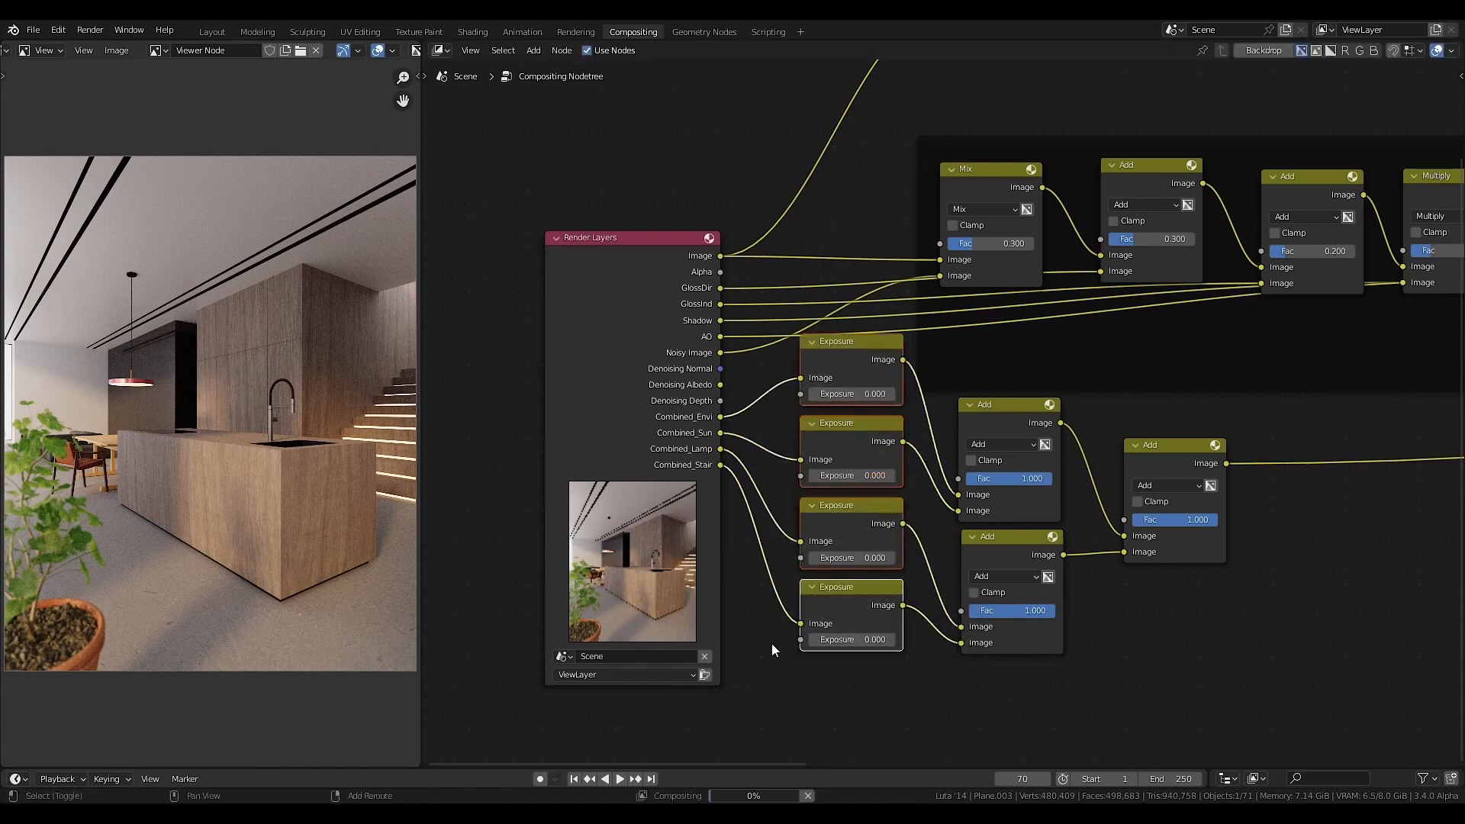
pyautogui.moveTo(854, 371); pyautogui.dragTo(855, 395)
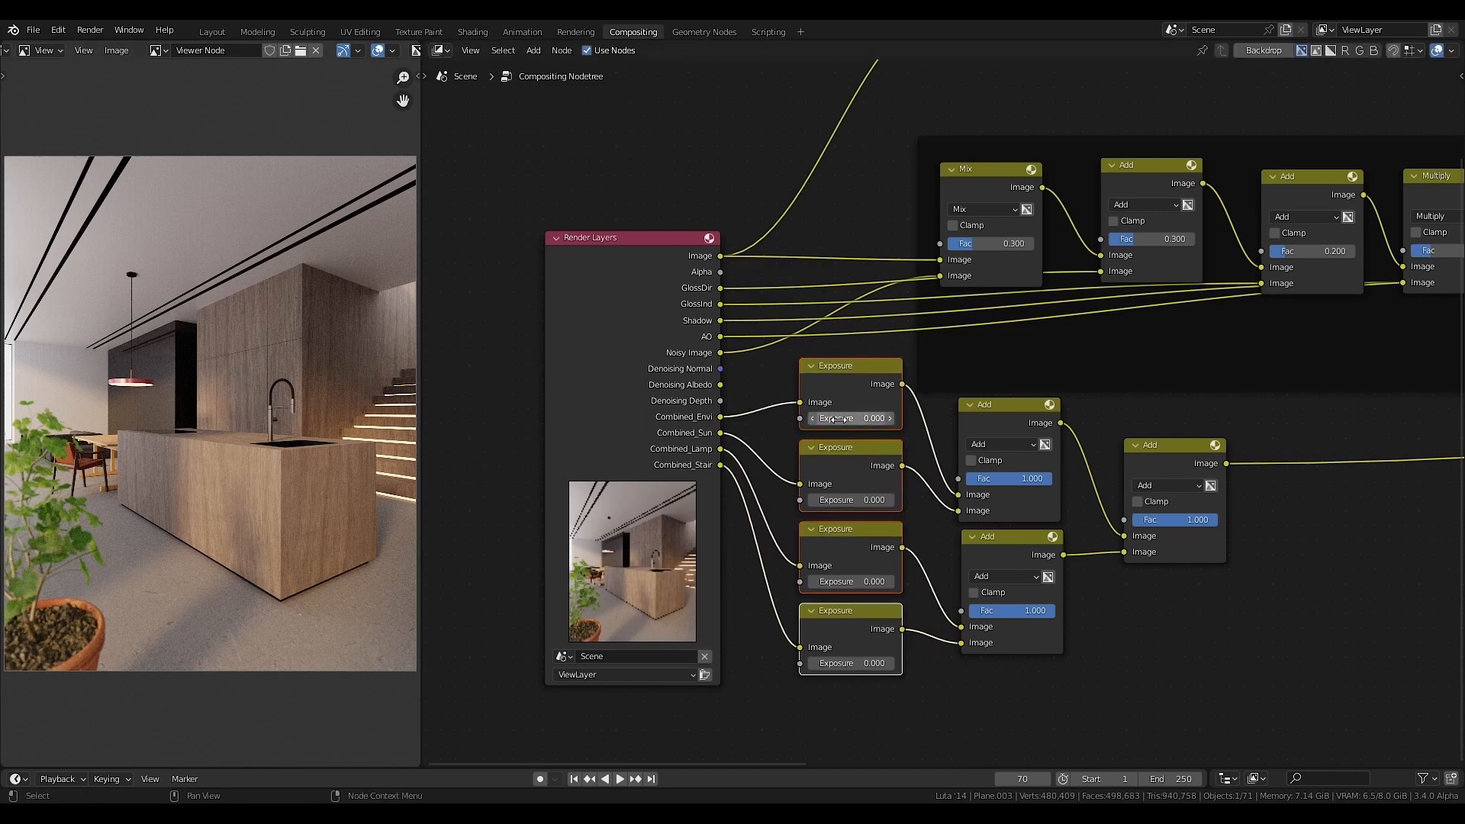
# - Set the exposure of the Envi, Sun, Lamp and Stair Exposure nodes to -10 each
pyautogui.moveTo(852, 419); pyautogui.dragTo(733, 419)
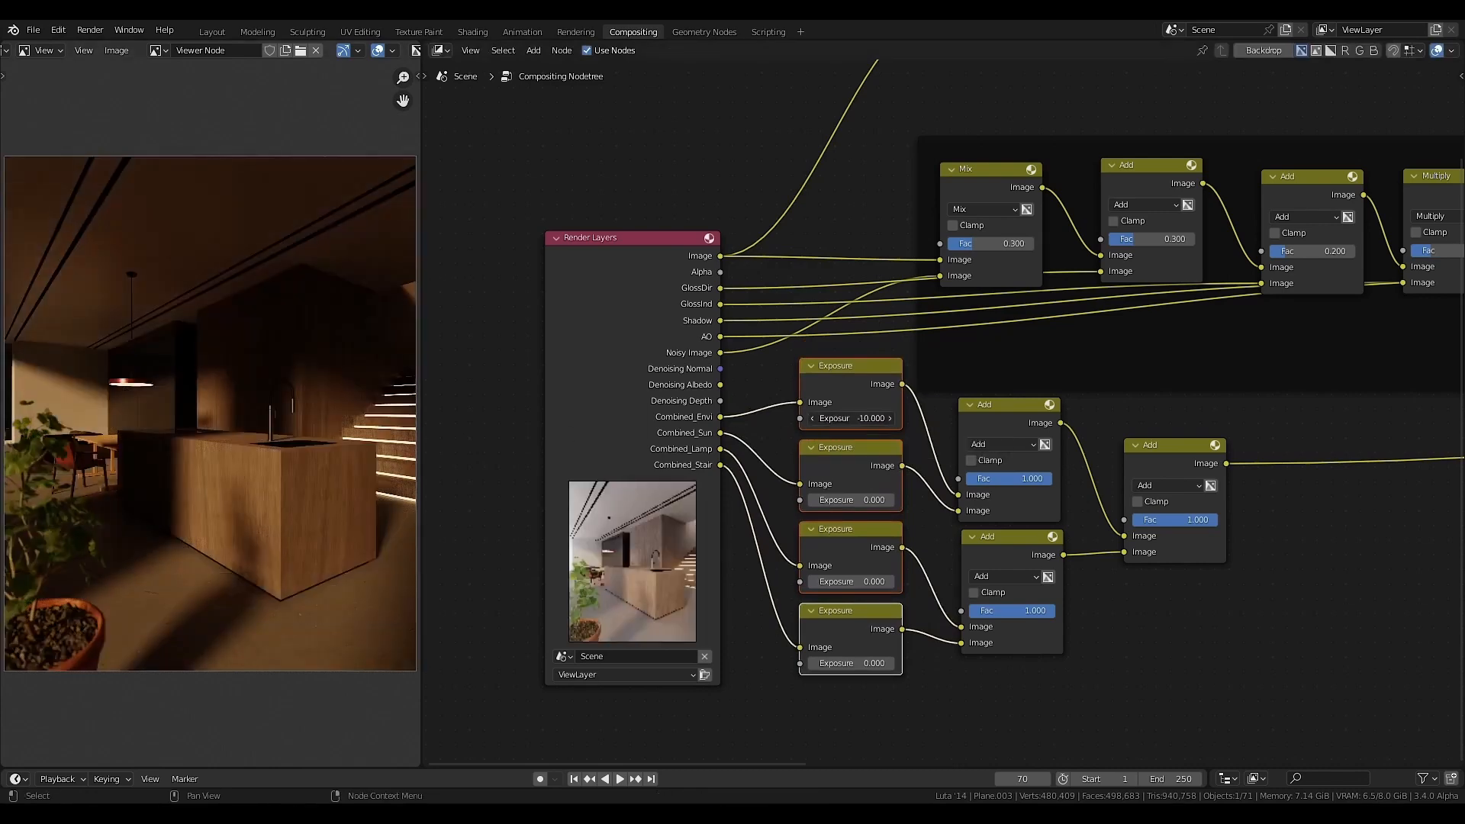
pyautogui.moveTo(853, 500); pyautogui.dragTo(733, 500)
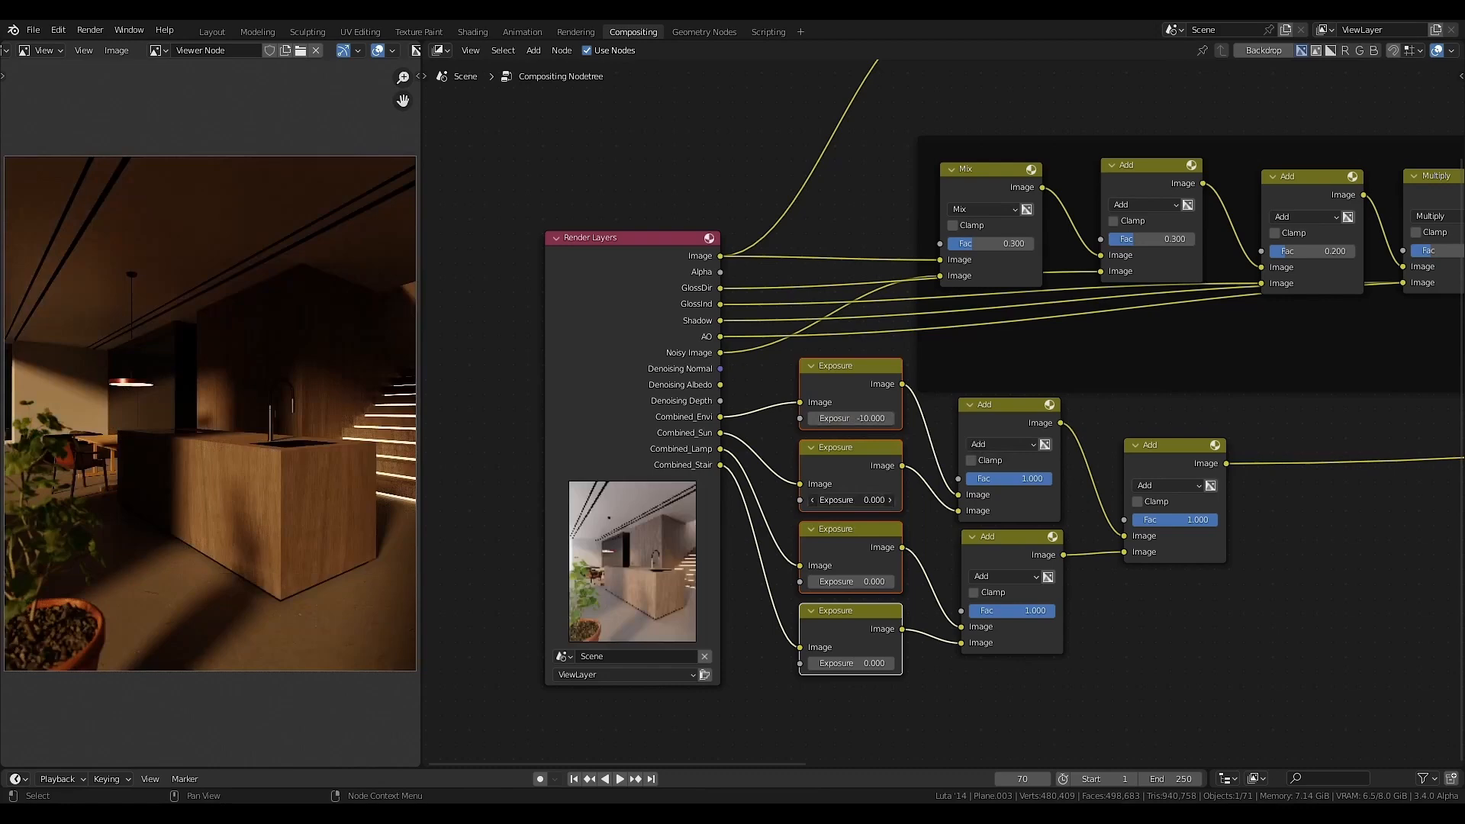
pyautogui.moveTo(843, 581); pyautogui.dragTo(733, 581)
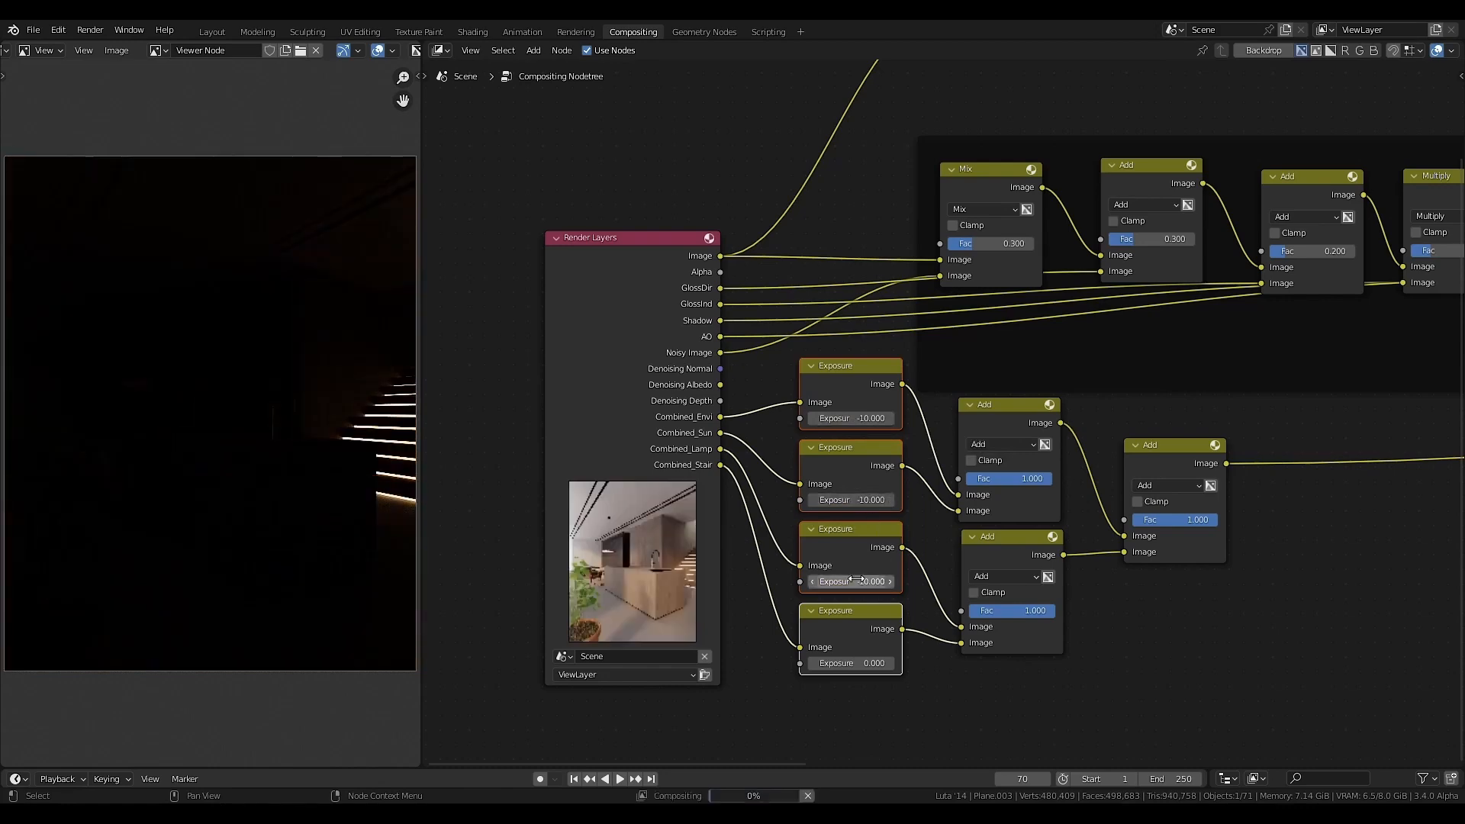
pyautogui.moveTo(854, 662); pyautogui.dragTo(733, 662)
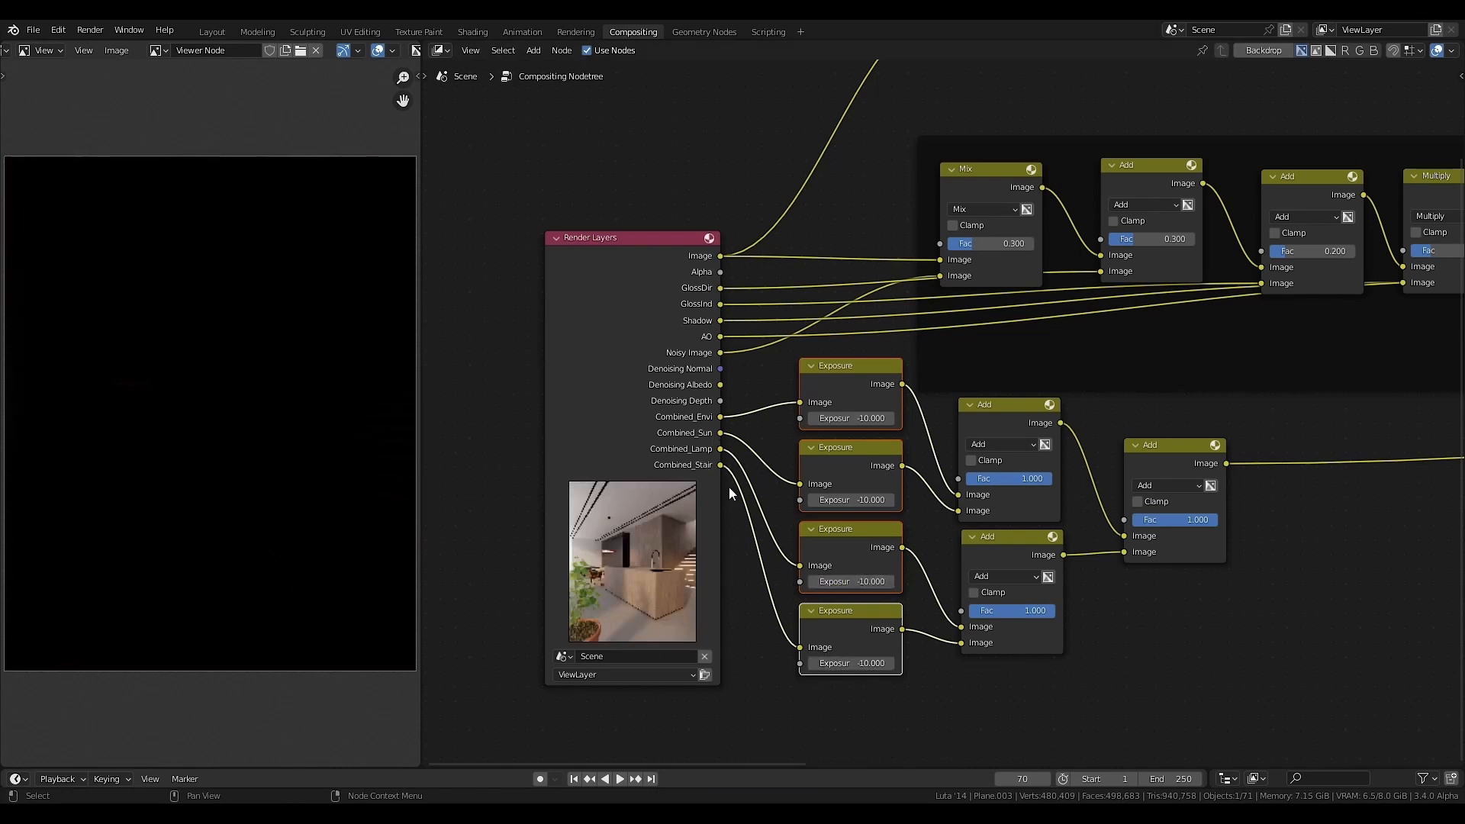
# - Set the exposure of the Envi and Sun Exposure nodes to 0
pyautogui.moveTo(845, 554); pyautogui.dragTo(861, 535, button='middle')
pyautogui.click(867, 399)
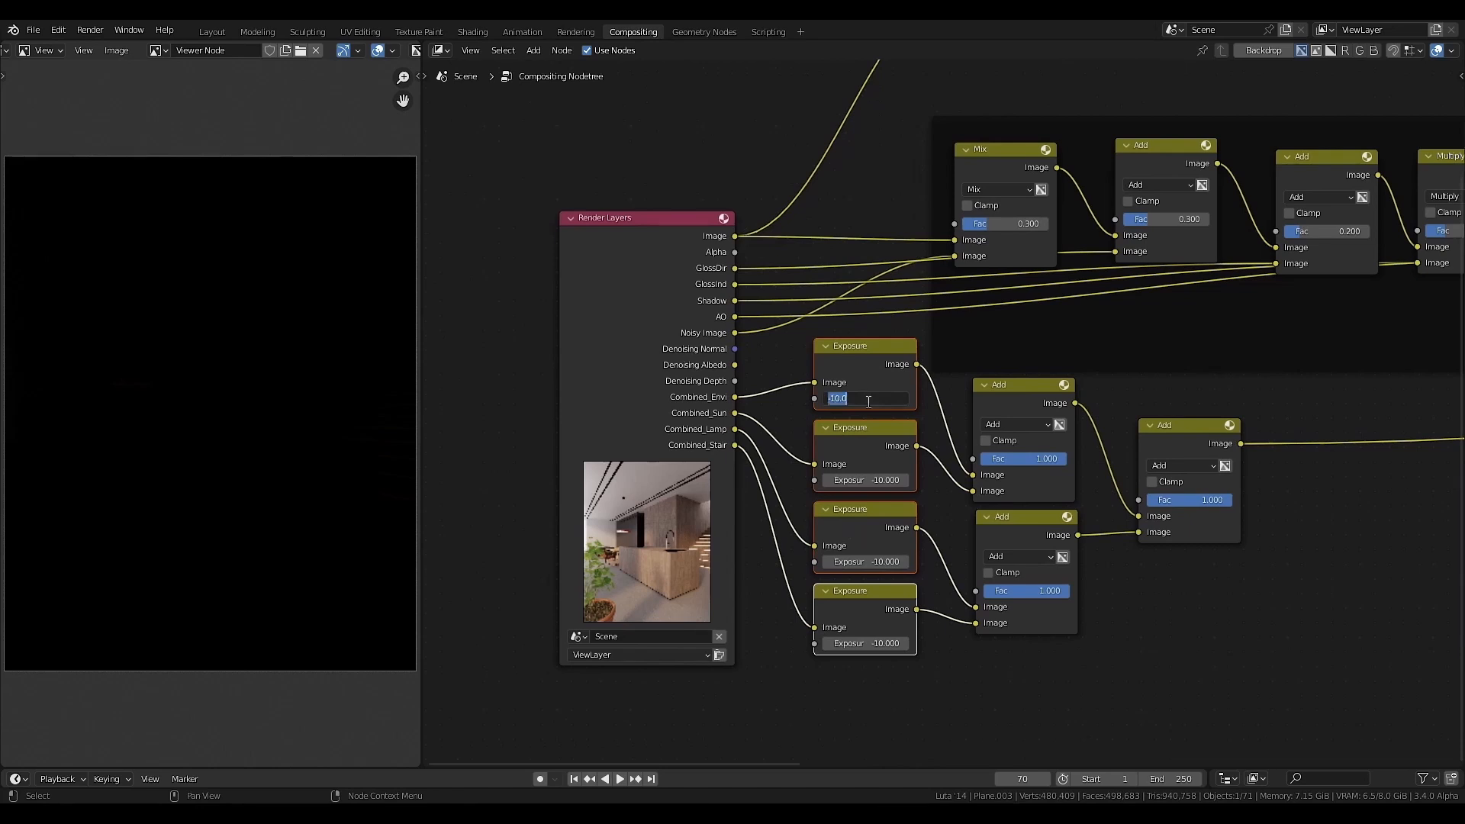
pyautogui.write('0')
pyautogui.press('Return')
pyautogui.click(865, 479)
pyautogui.write('00')
pyautogui.press('Return')
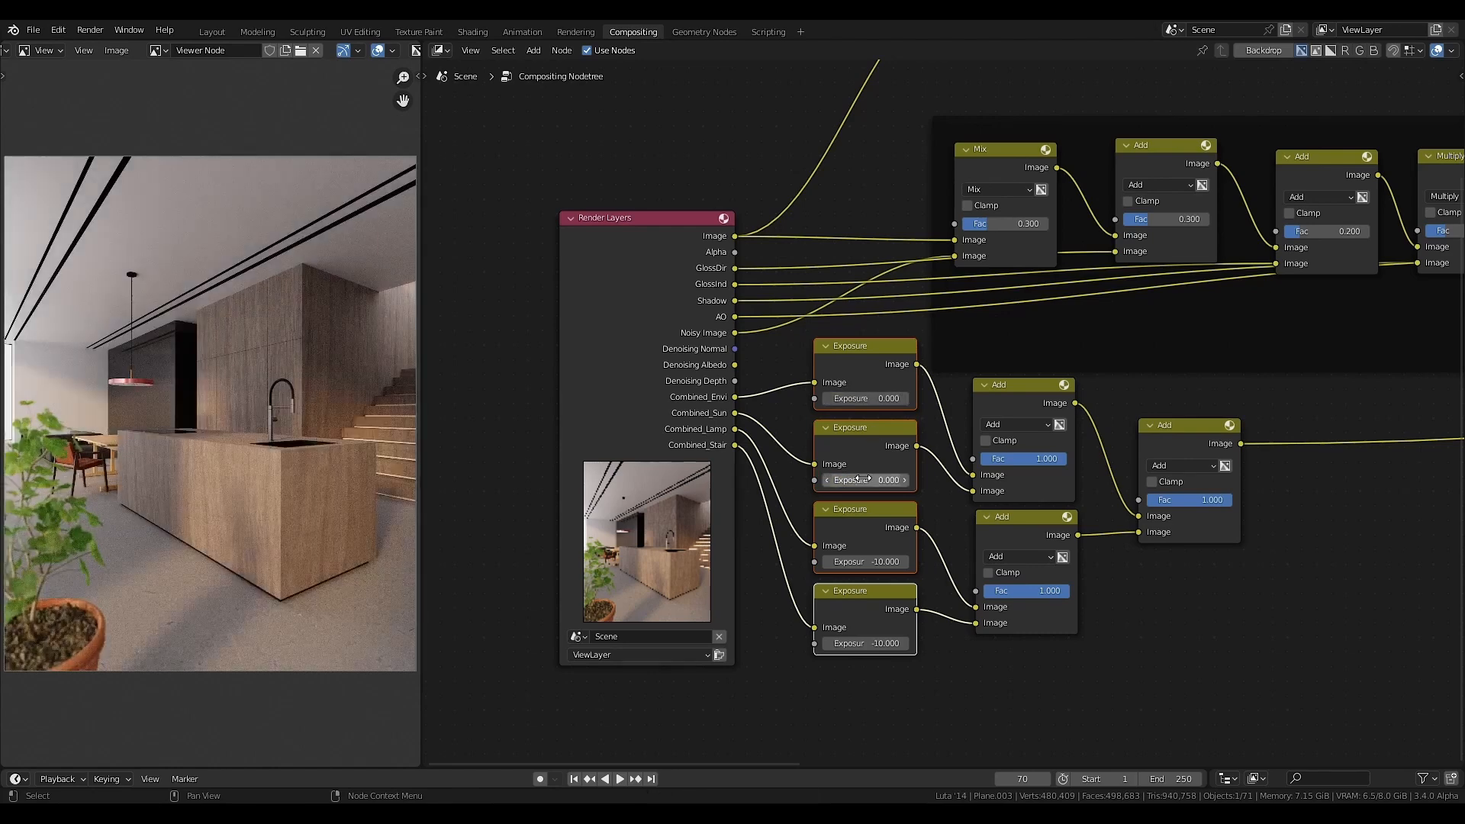
# - Set the exposure of the Lamp and Stair Exposure nodes to 0
pyautogui.click(860, 562)
pyautogui.write('0')
pyautogui.press('Return')
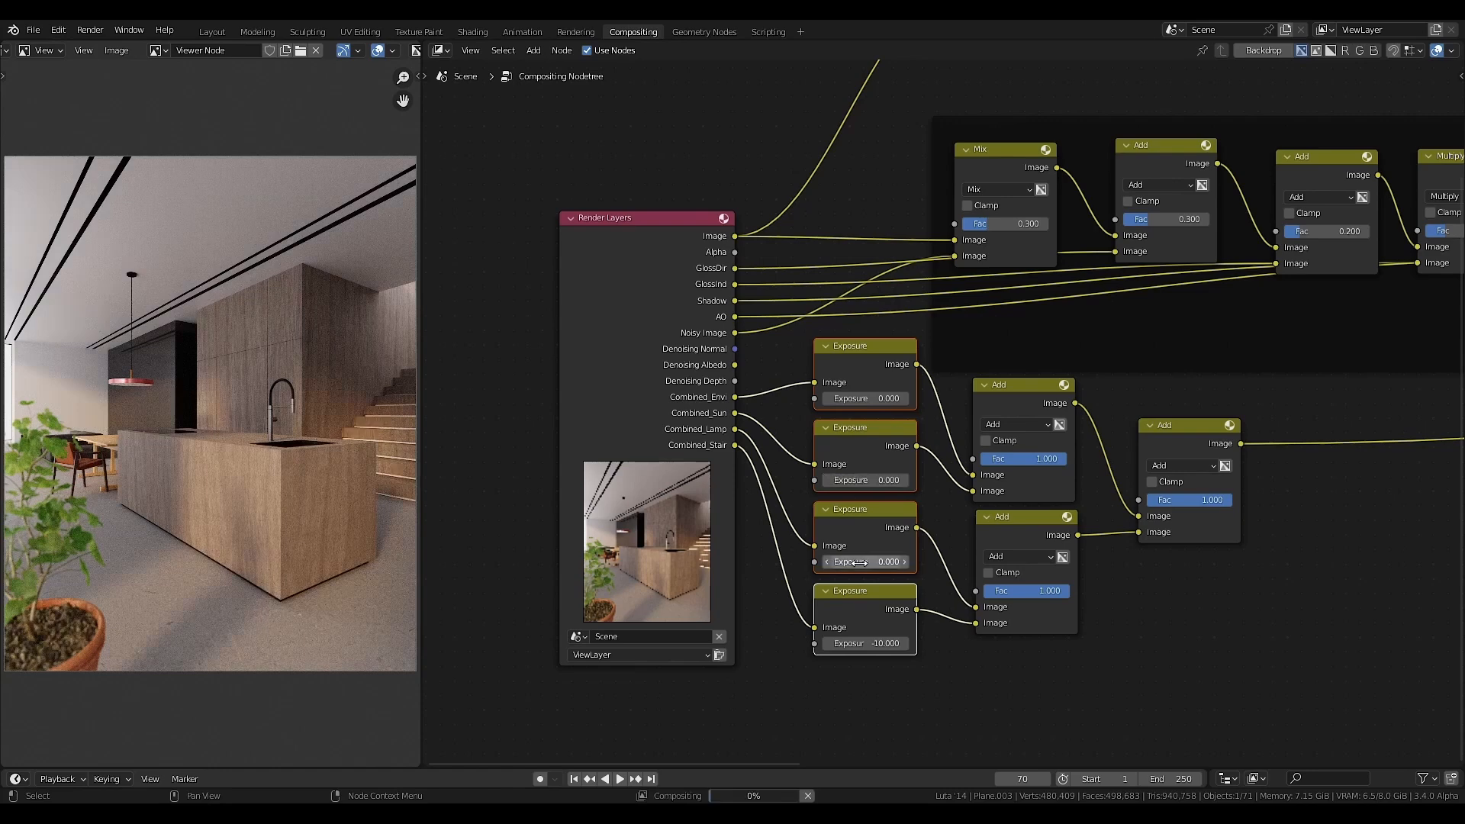
pyautogui.click(866, 643)
pyautogui.write('0')
pyautogui.press('Return')
# - Move the Render Layers node and all four Exposure nodes away from the Add nodes to make room between them
pyautogui.moveTo(652, 382); pyautogui.dragTo(717, 382, button='middle')
pyautogui.moveTo(717, 382); pyautogui.dragTo(619, 395)
pyautogui.moveTo(987, 331); pyautogui.dragTo(854, 665)
pyautogui.press('g')
pyautogui.click(754, 662)
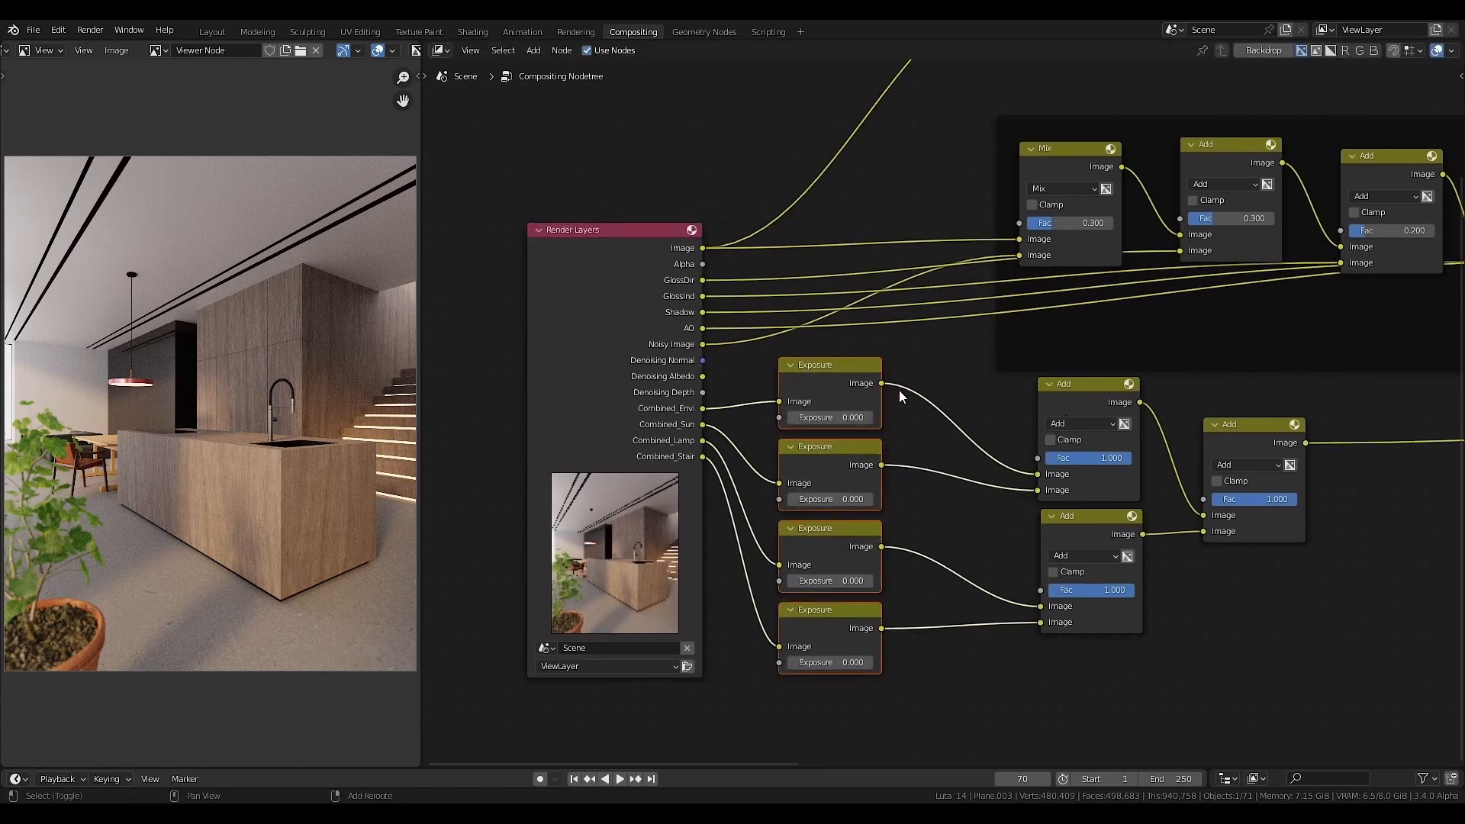
# - Insert a Mix node on the link after the Envi Exposure node and set its blend mode to Multiply
pyautogui.hotkey('shift', 'a')
pyautogui.moveTo(899, 391)
pyautogui.click(984, 529)
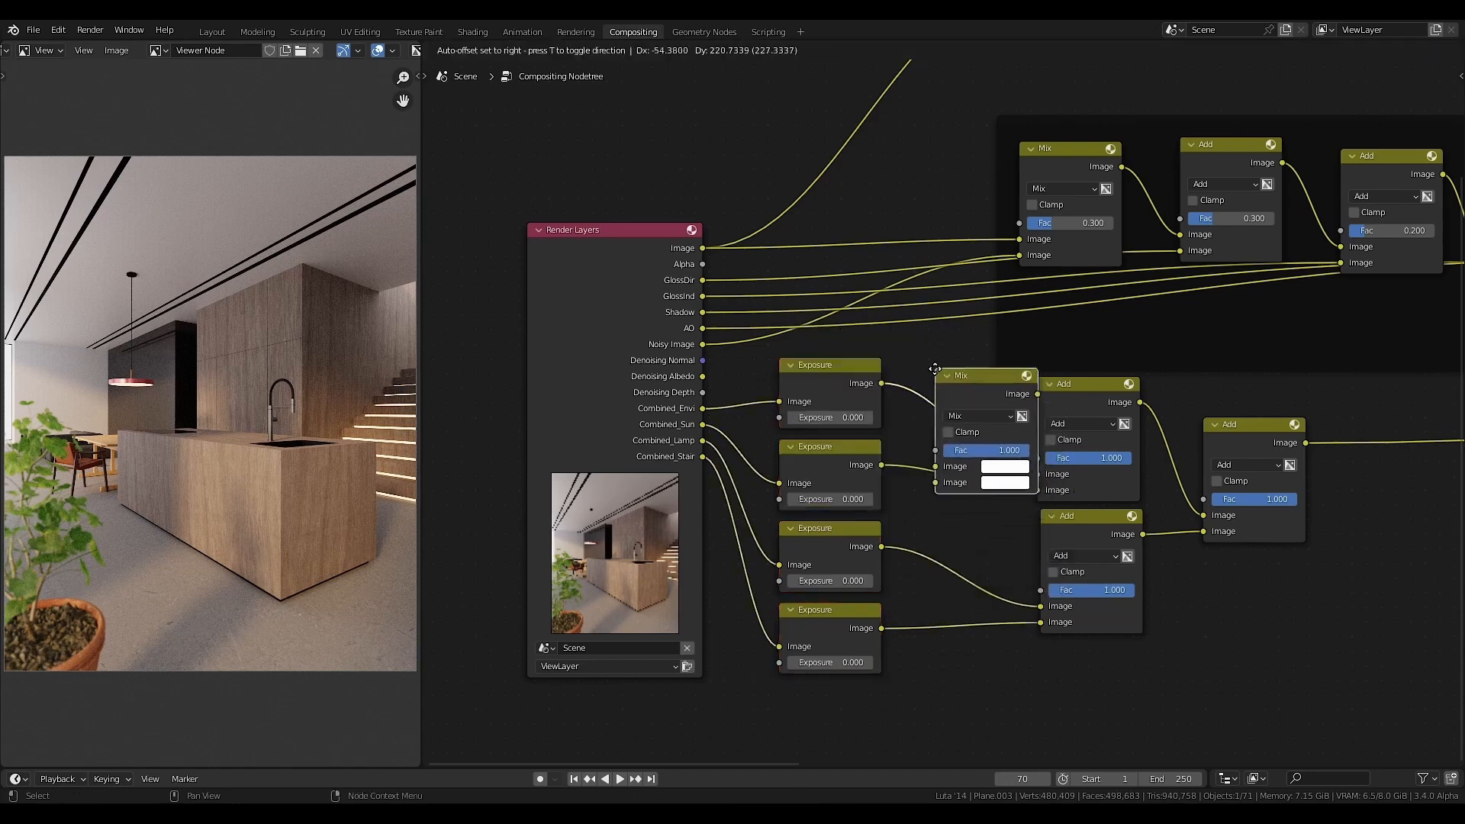
pyautogui.click(941, 335)
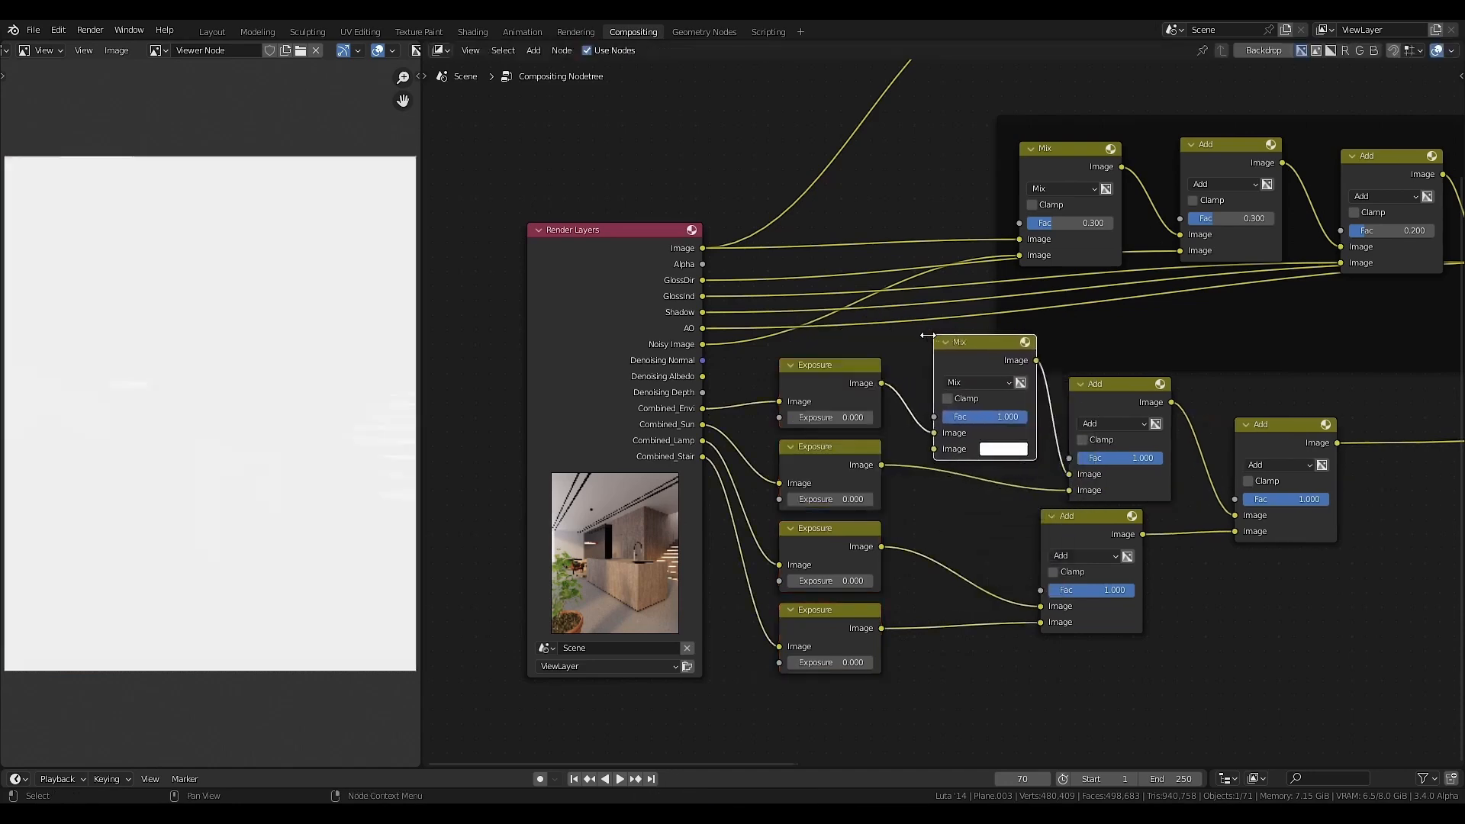
pyautogui.click(977, 382)
pyautogui.click(984, 441)
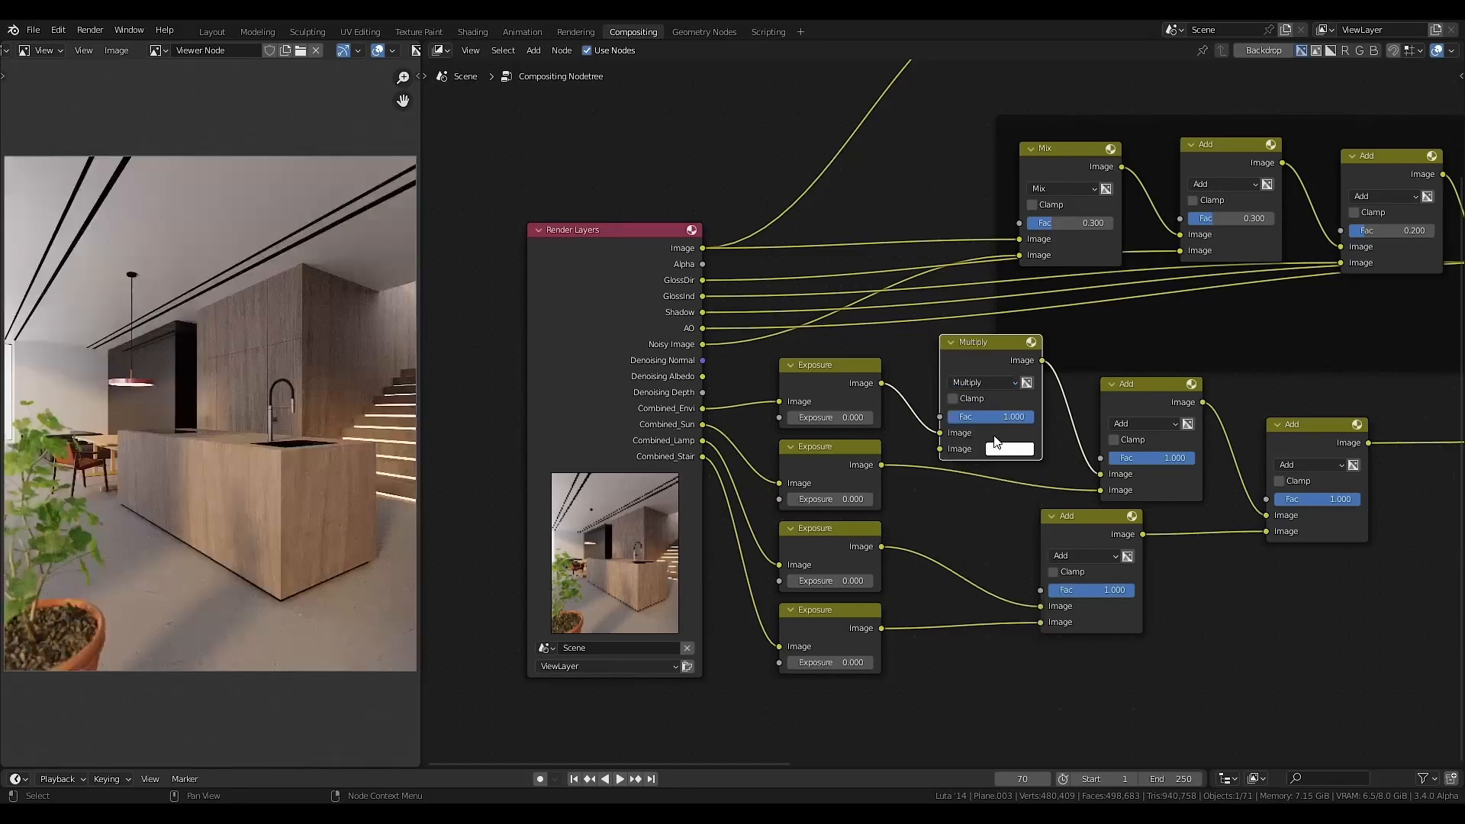
# - Tint the Envi light by setting the Multiply node's second colour to light blue with hue 0.571, saturation 0.716 and value 1
pyautogui.click(1004, 449)
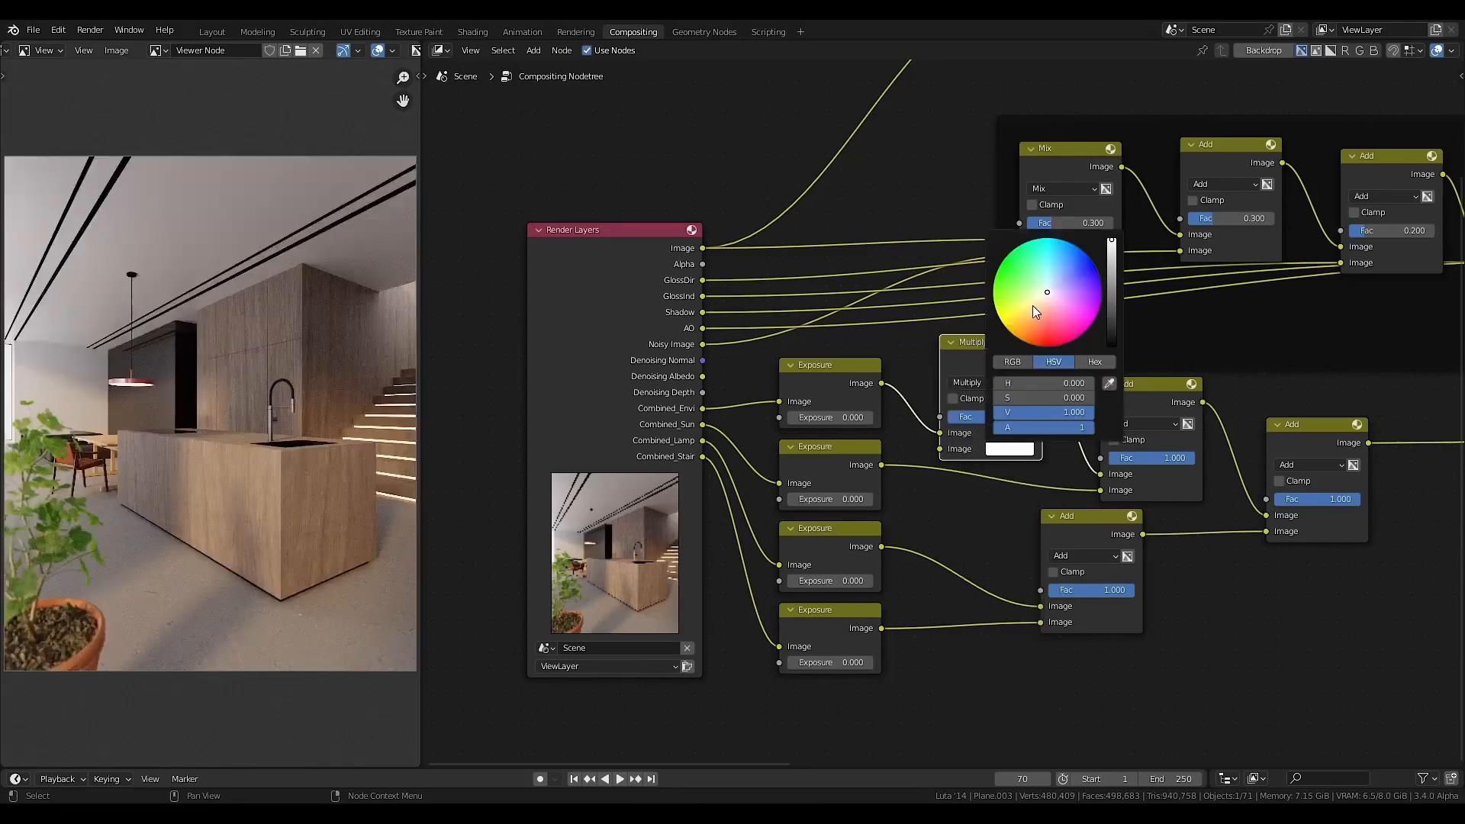
pyautogui.moveTo(1073, 290); pyautogui.dragTo(1041, 296)
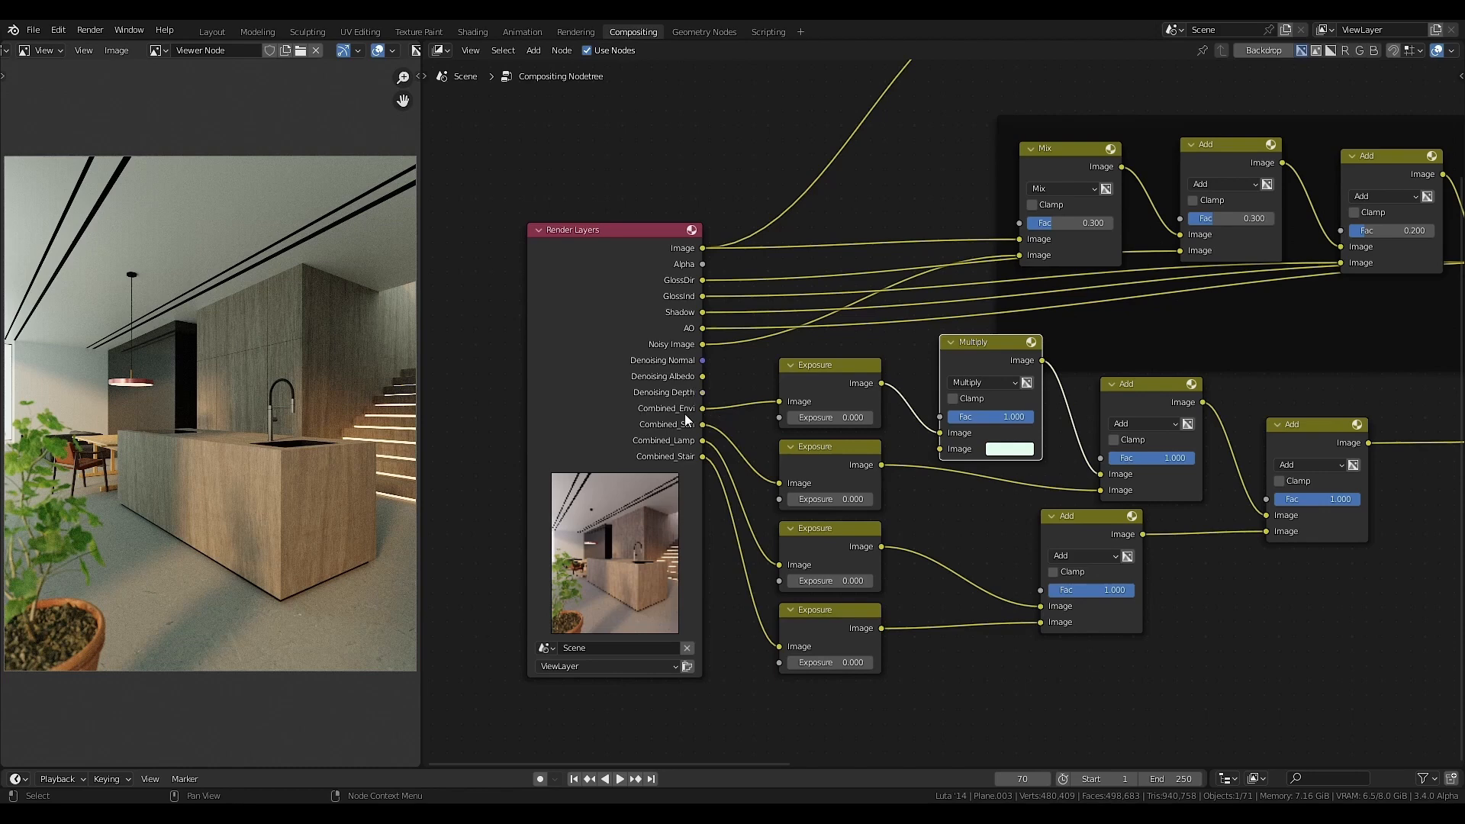
pyautogui.click(985, 382)
pyautogui.click(986, 381)
pyautogui.click(1003, 455)
pyautogui.click(1058, 261)
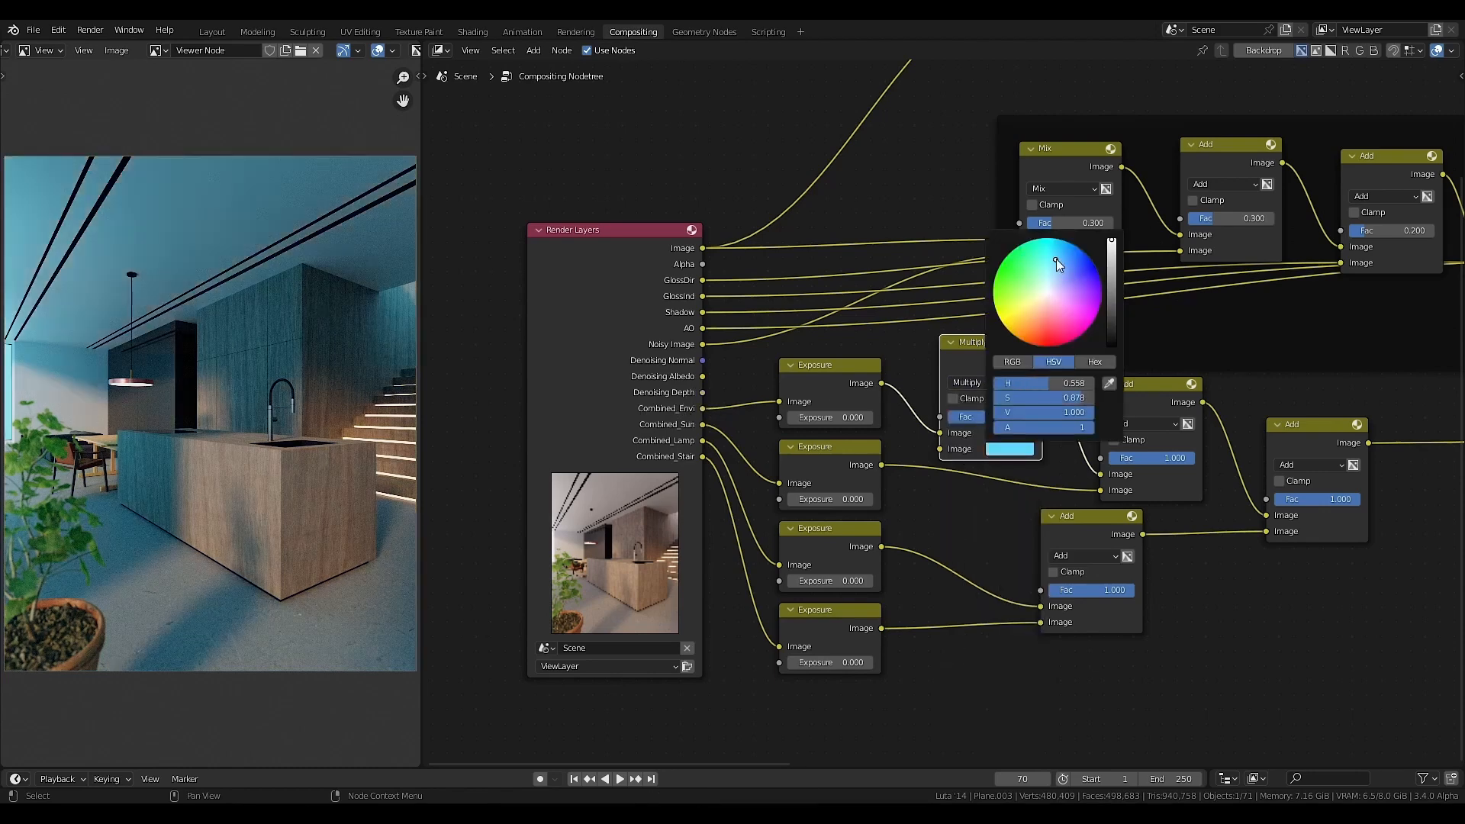
pyautogui.moveTo(1059, 262); pyautogui.dragTo(1035, 297)
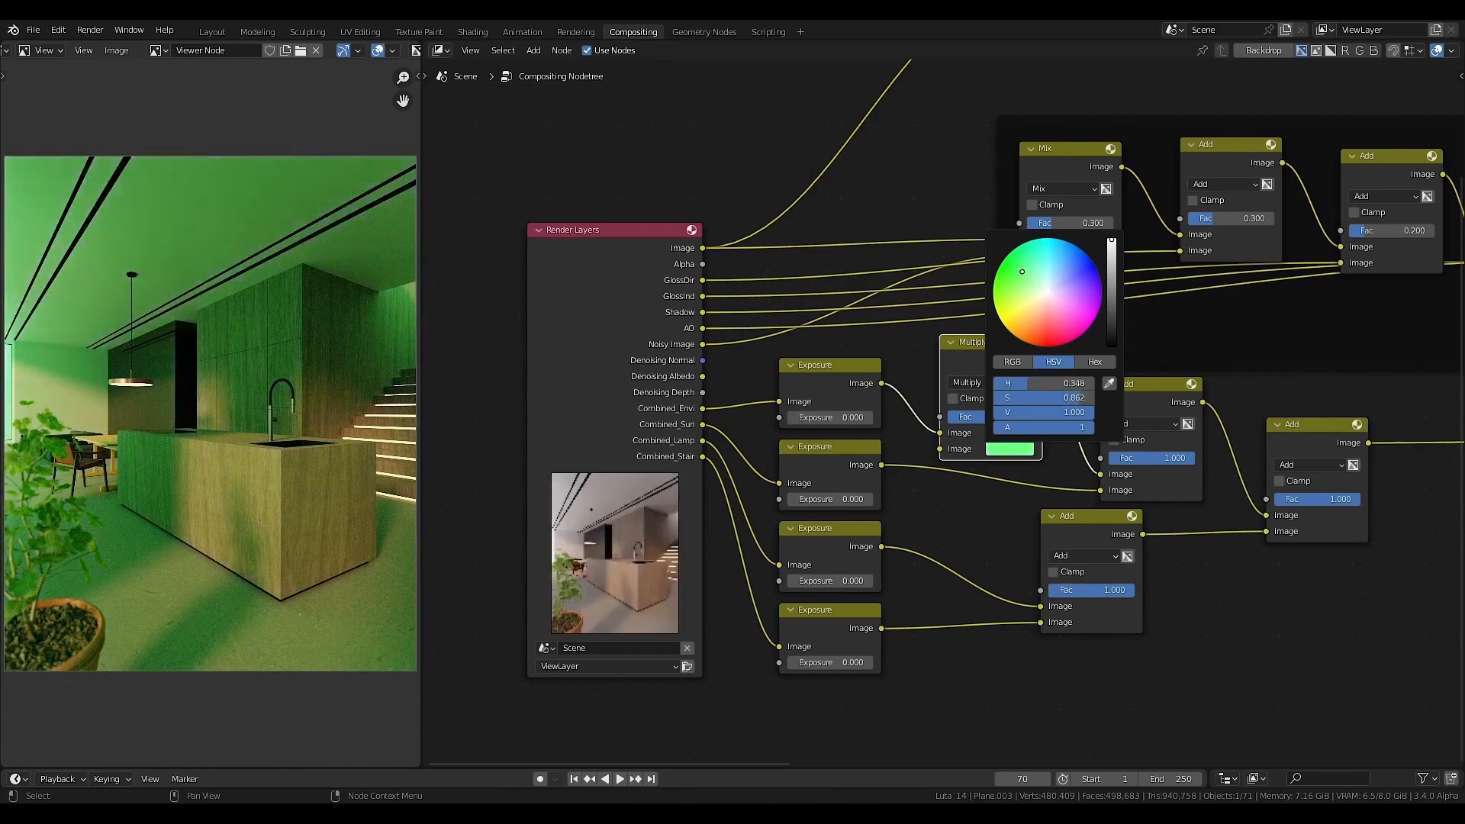
pyautogui.click(1056, 270)
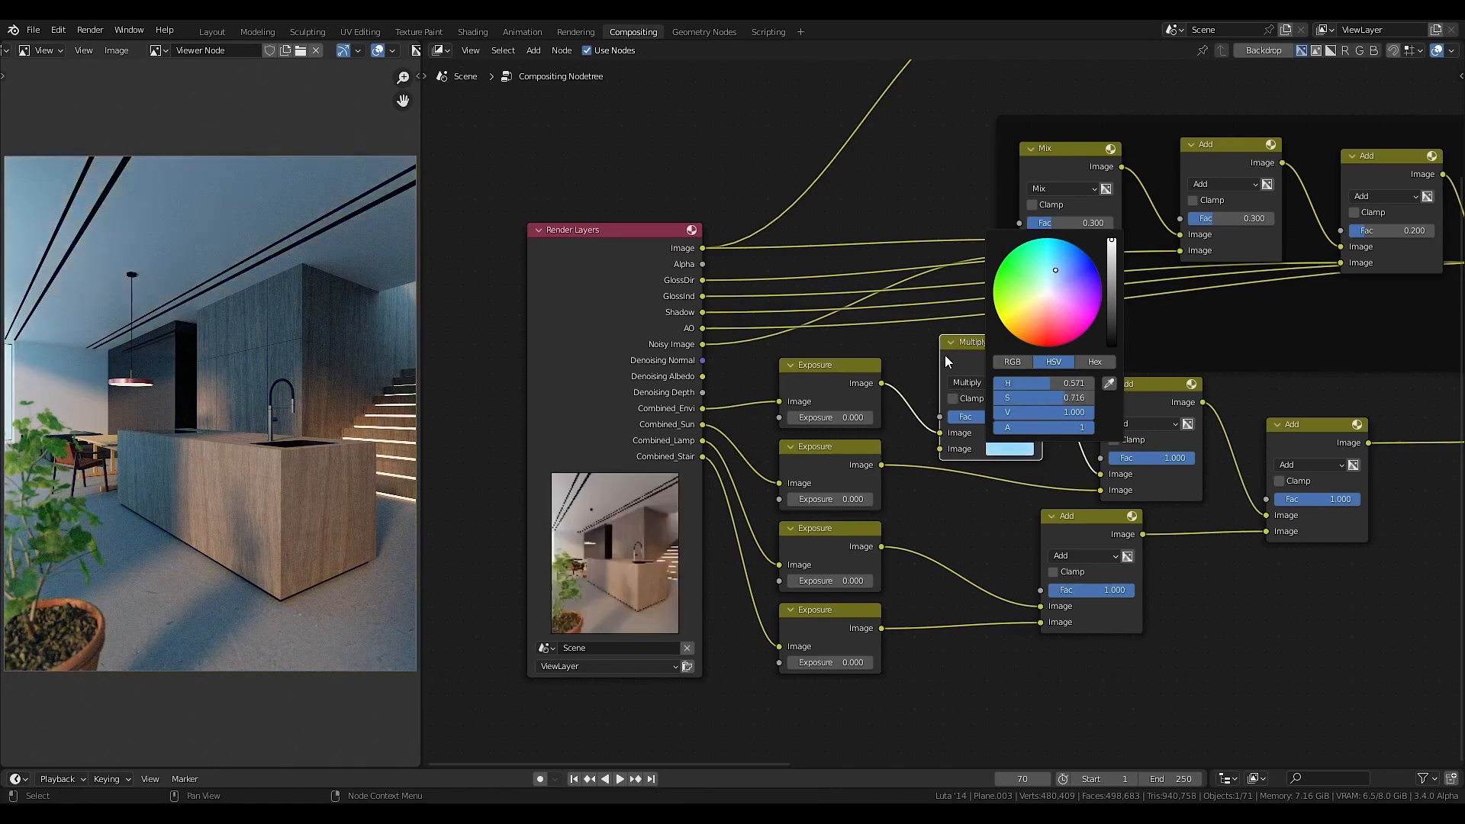
# - Align the Lamp-Stair Add node directly beneath the Envi-Sun Add node
pyautogui.scroll(-2, 951, 638)
pyautogui.moveTo(1079, 499); pyautogui.dragTo(1112, 506)
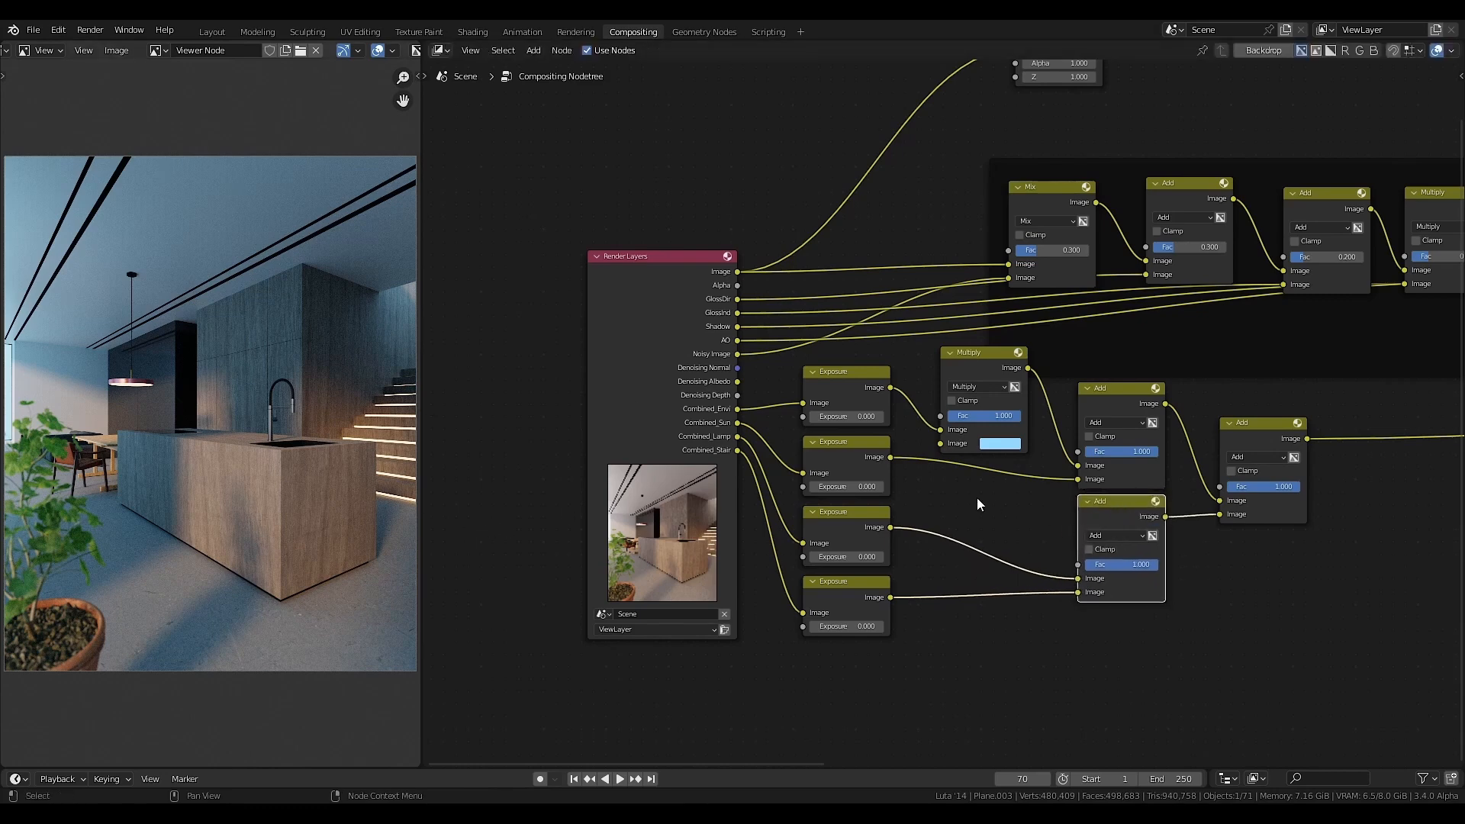
pyautogui.moveTo(980, 502); pyautogui.dragTo(912, 519, button='middle')
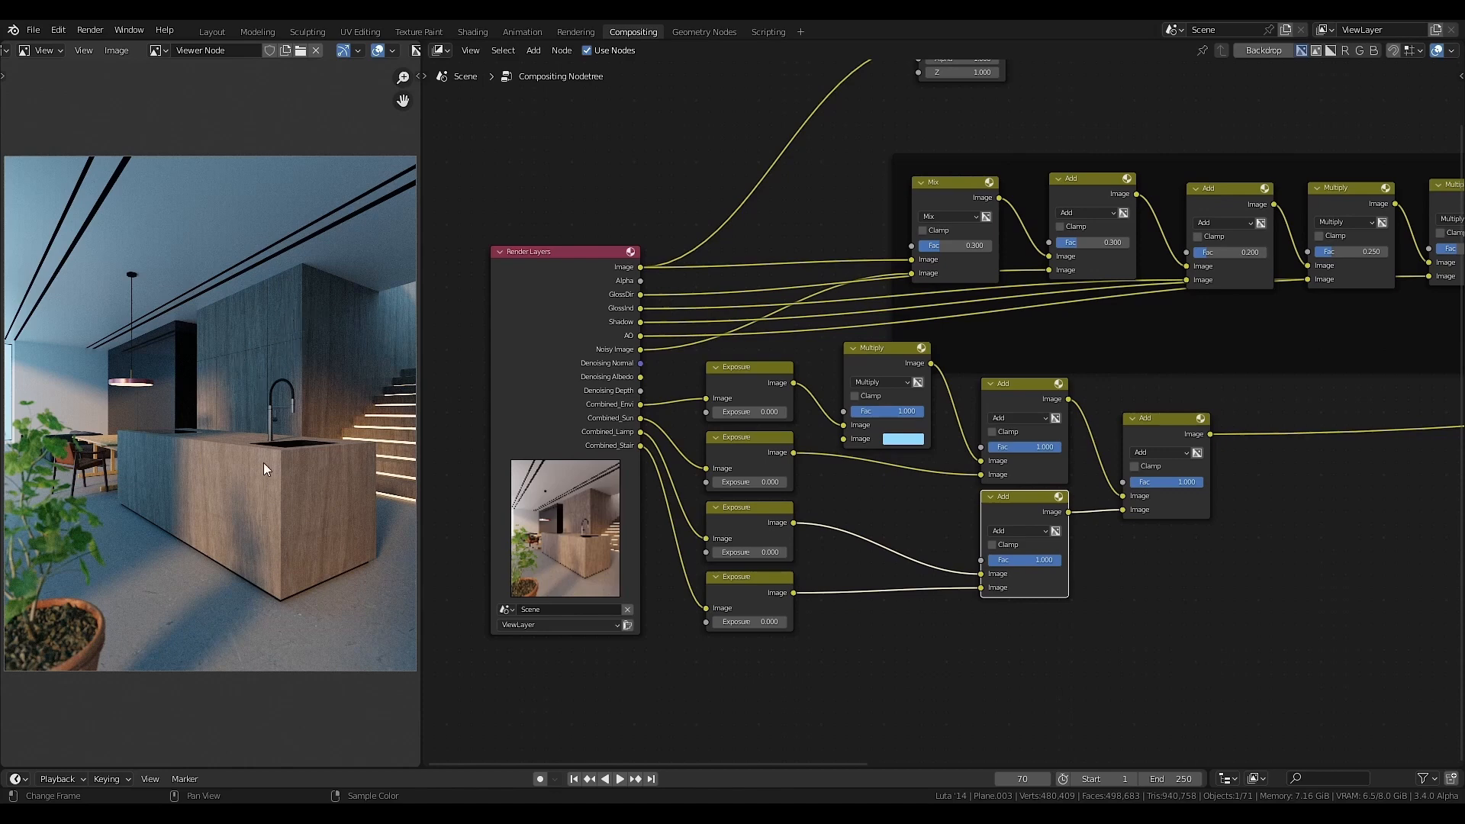
# - Insert a Denoise node after the final Add node and connect Denoising Normal and Denoising Albedo to its Normal and Albedo inputs
pyautogui.moveTo(1175, 579); pyautogui.dragTo(1049, 584, button='middle')
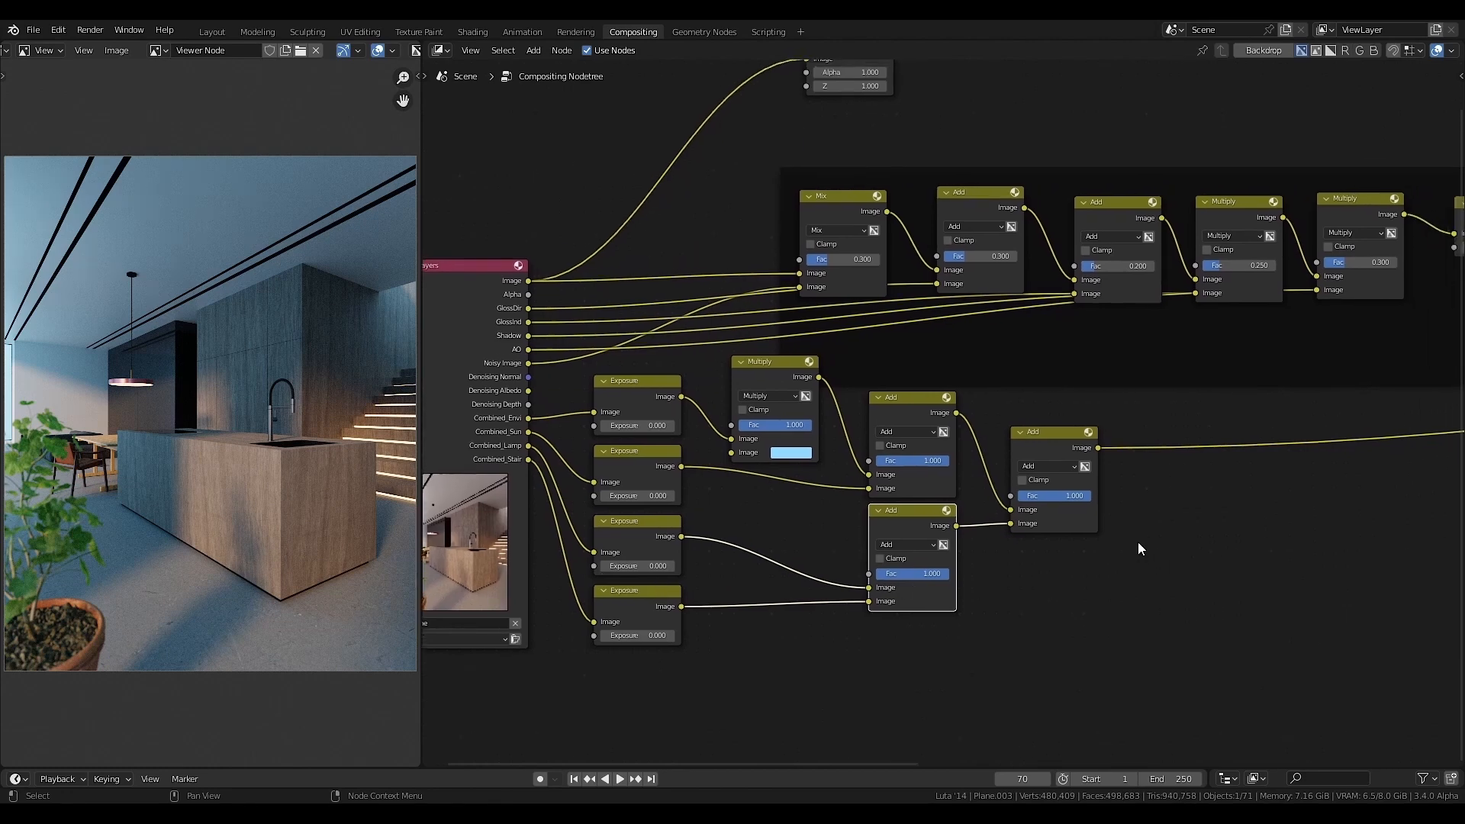
pyautogui.hotkey('shift', 'a')
pyautogui.moveTo(1151, 516)
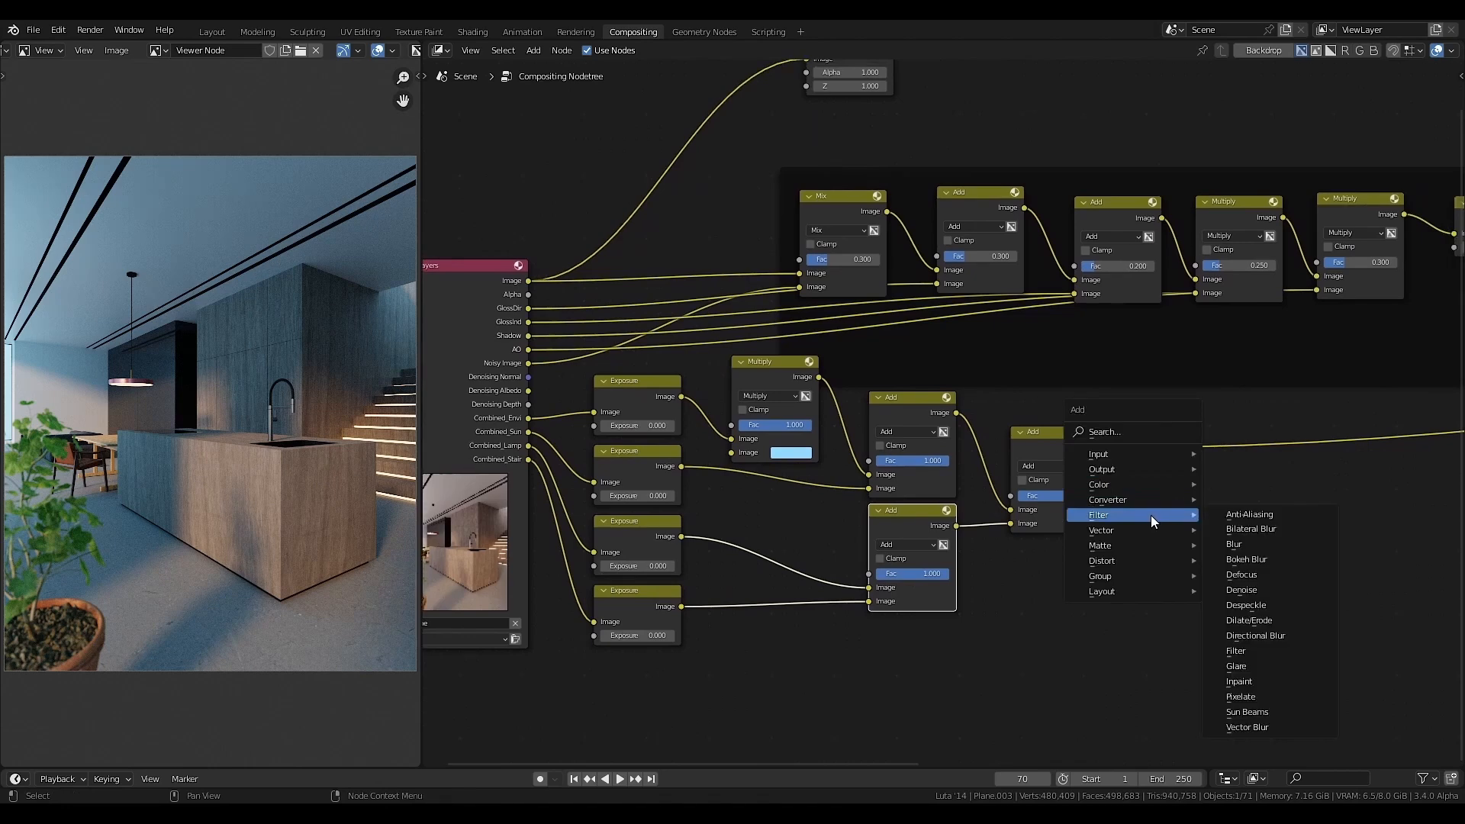
pyautogui.click(1240, 590)
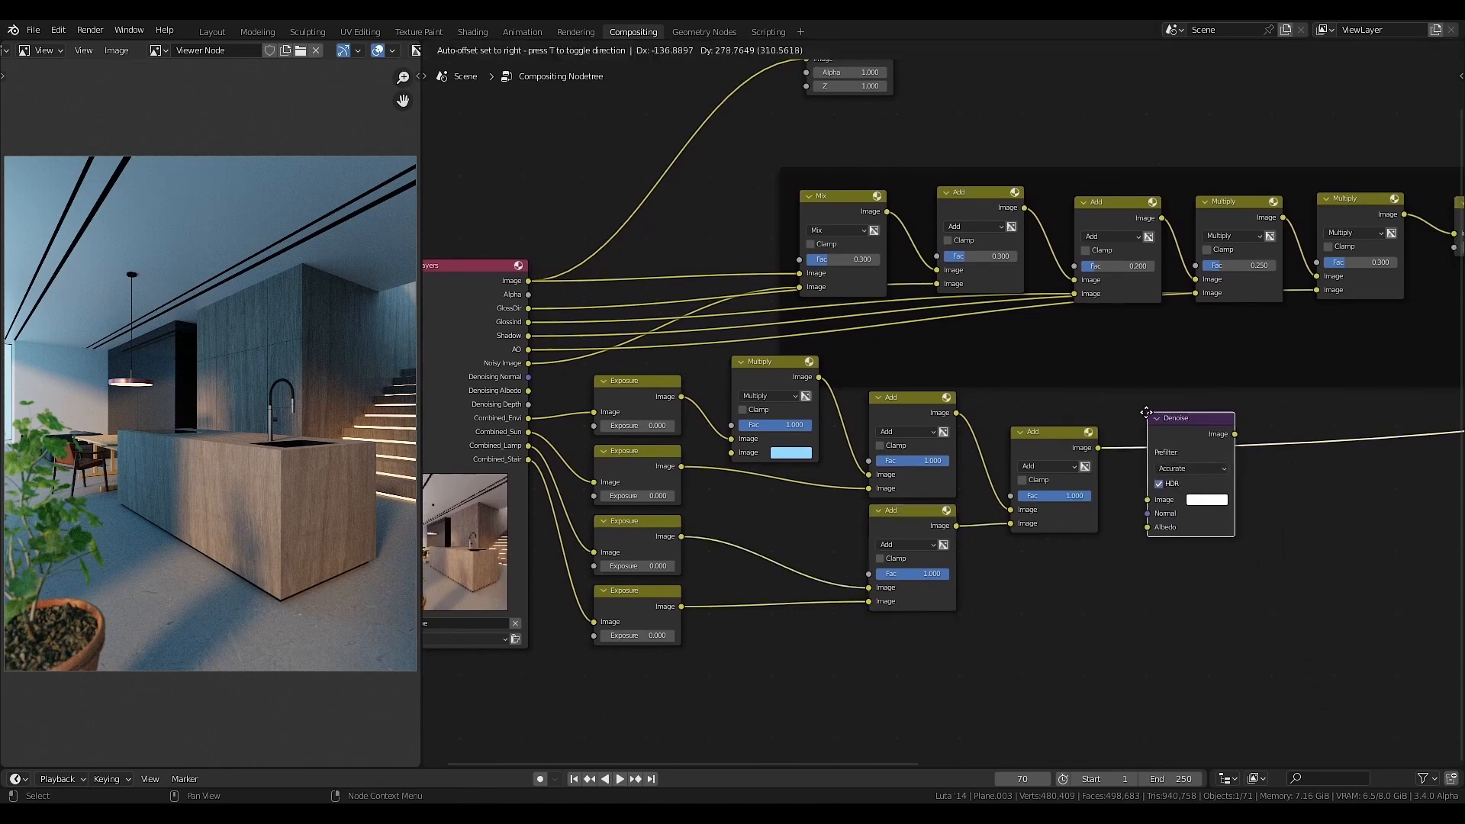
pyautogui.click(1138, 410)
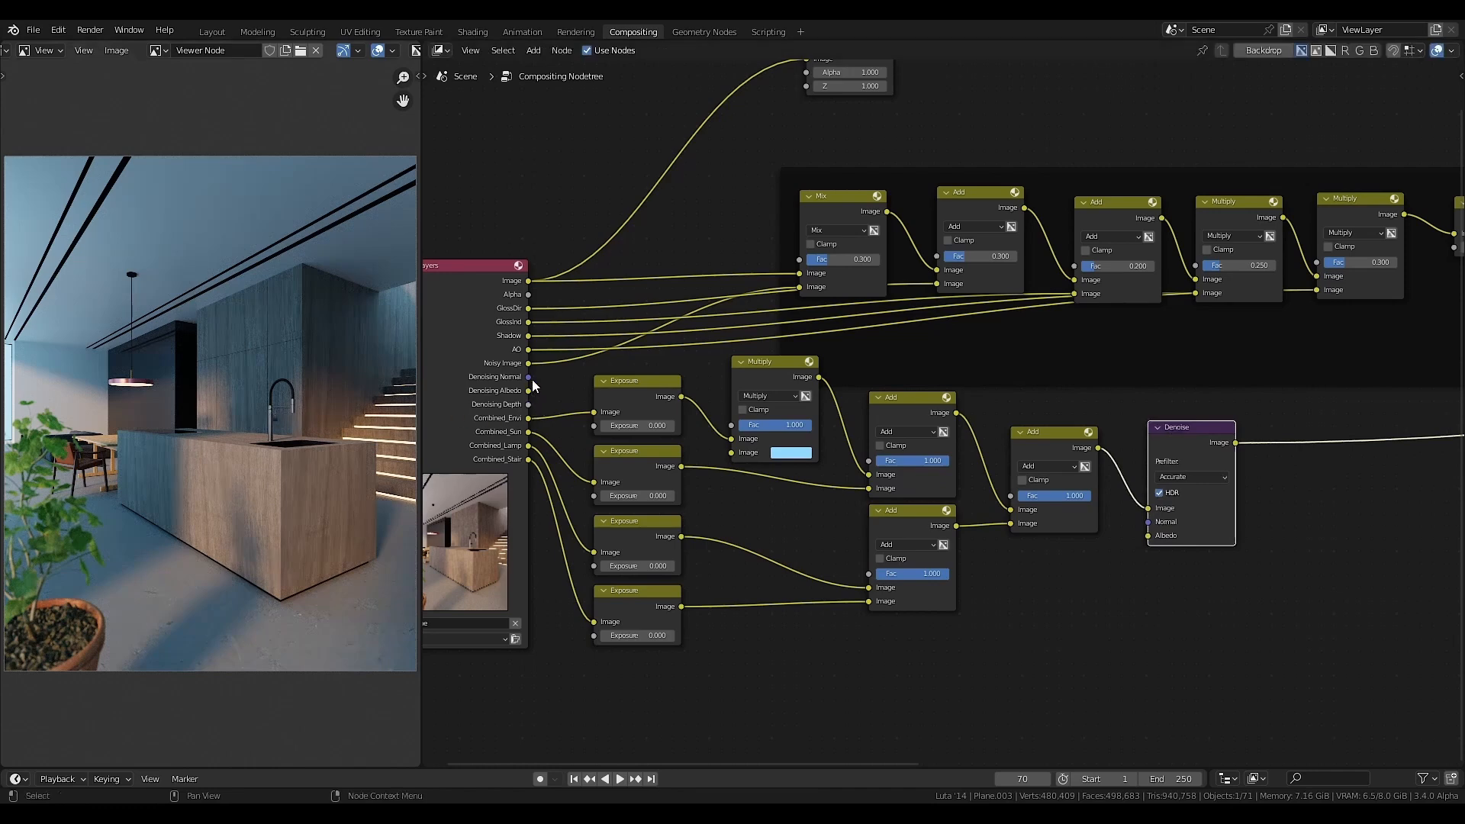
pyautogui.moveTo(529, 377); pyautogui.dragTo(1149, 522)
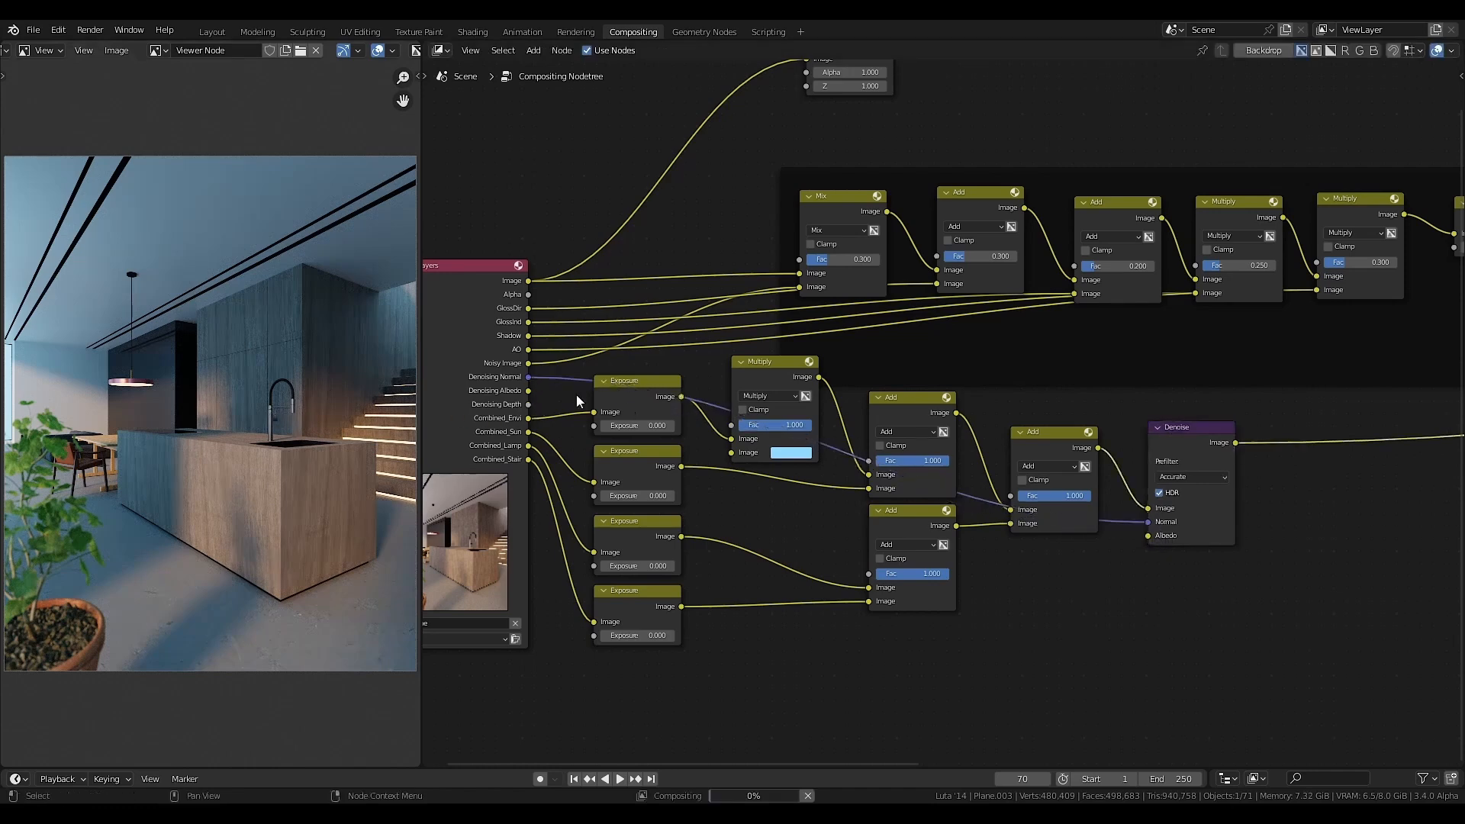
pyautogui.moveTo(529, 395); pyautogui.dragTo(1163, 538)
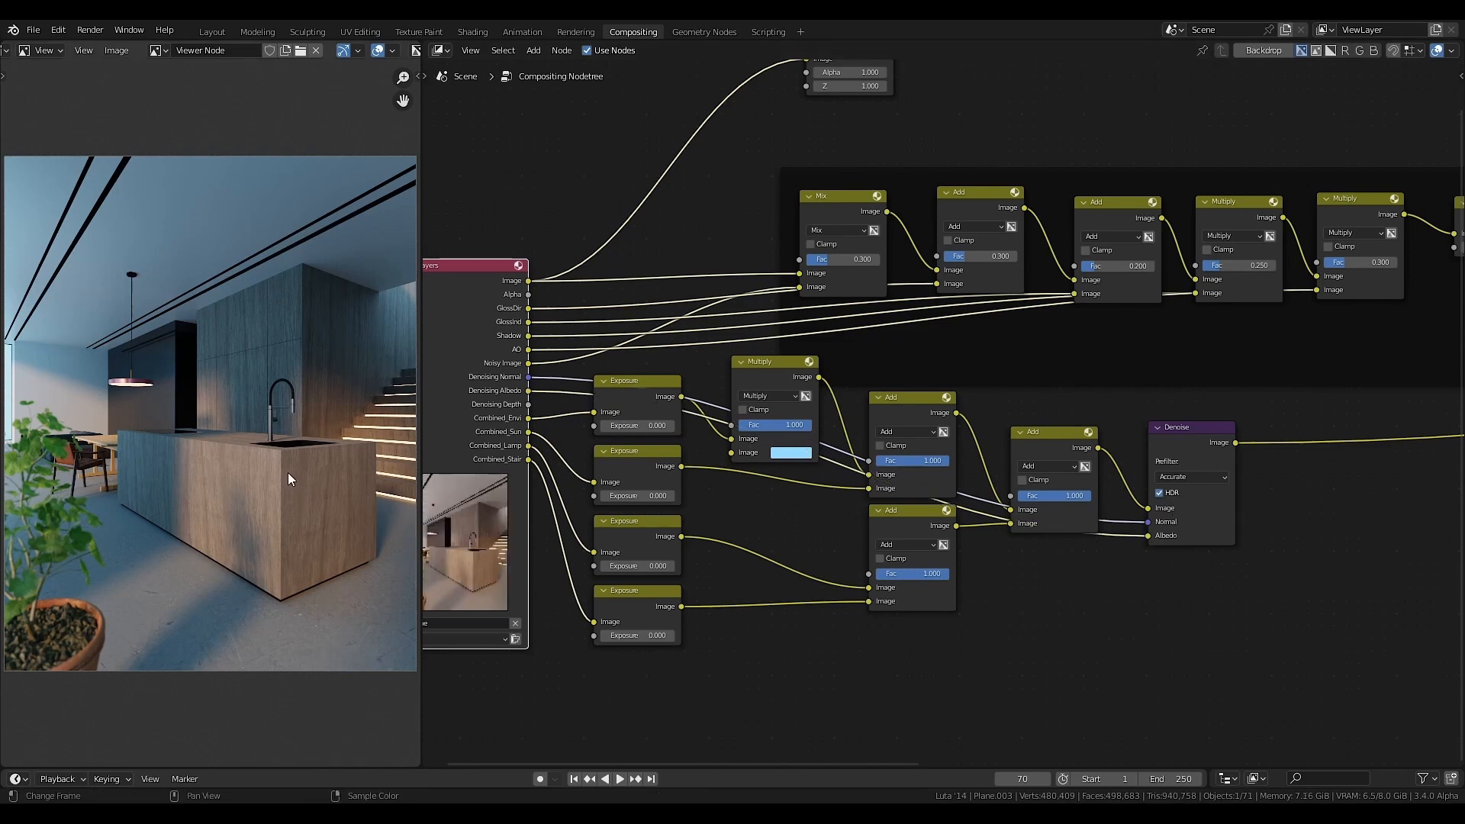
pyautogui.moveTo(652, 542)
pyautogui.mouseDown(button='middle')
pyautogui.moveTo(836, 571)
pyautogui.moveTo(702, 512)
pyautogui.mouseUp(button='middle')
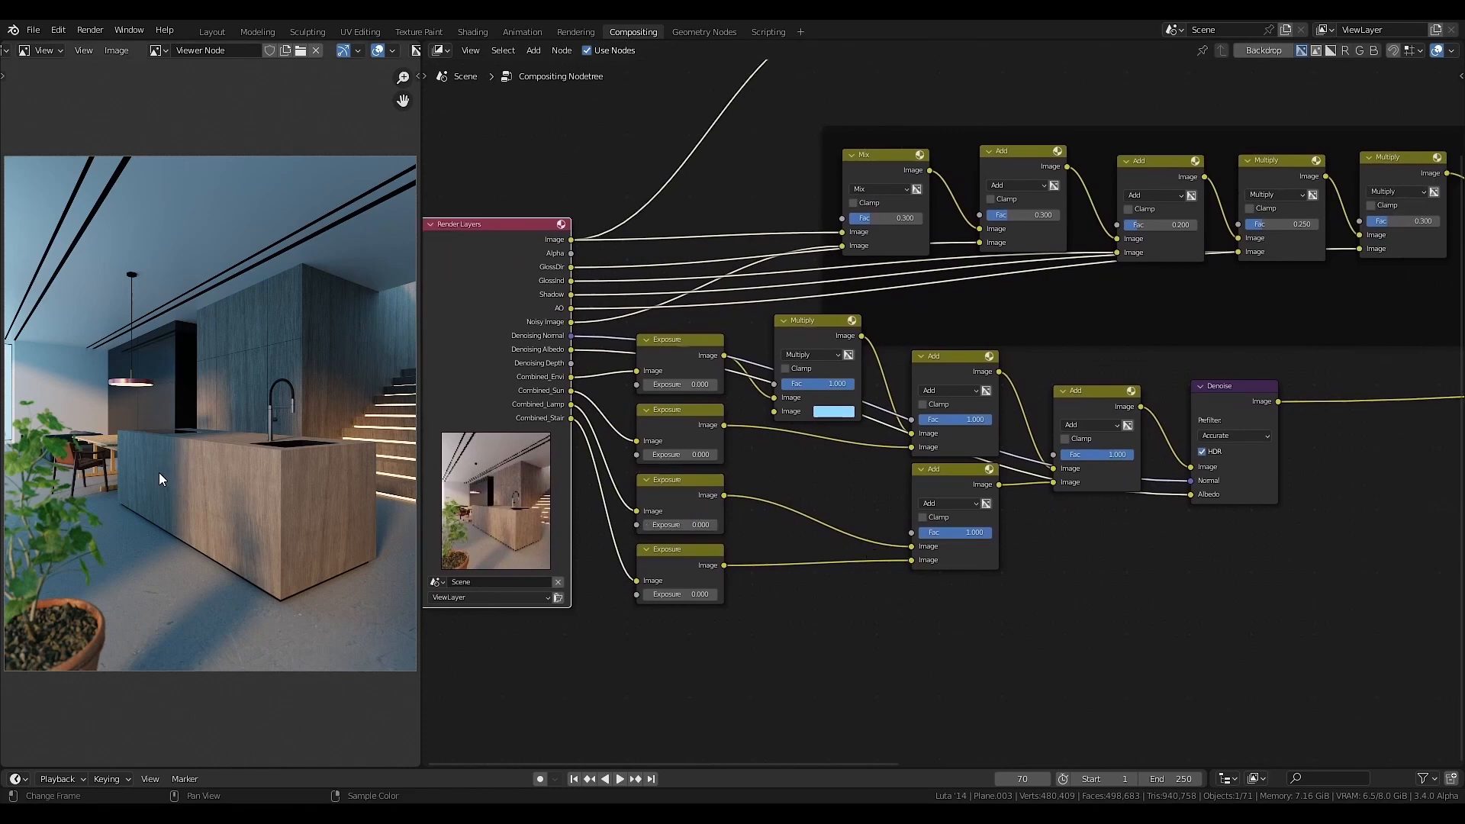
pyautogui.moveTo(1030, 582); pyautogui.dragTo(907, 602, button='middle')
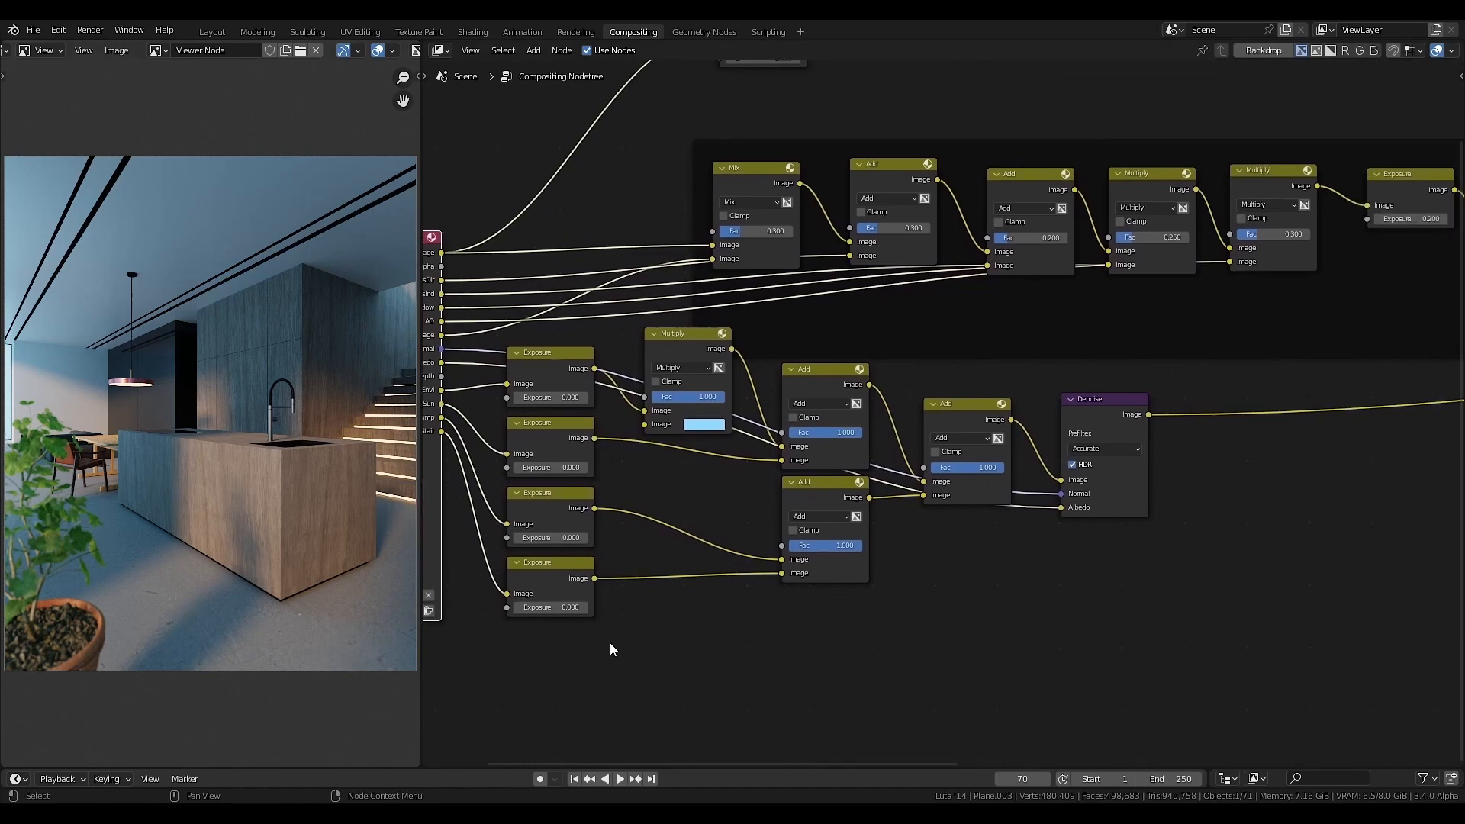